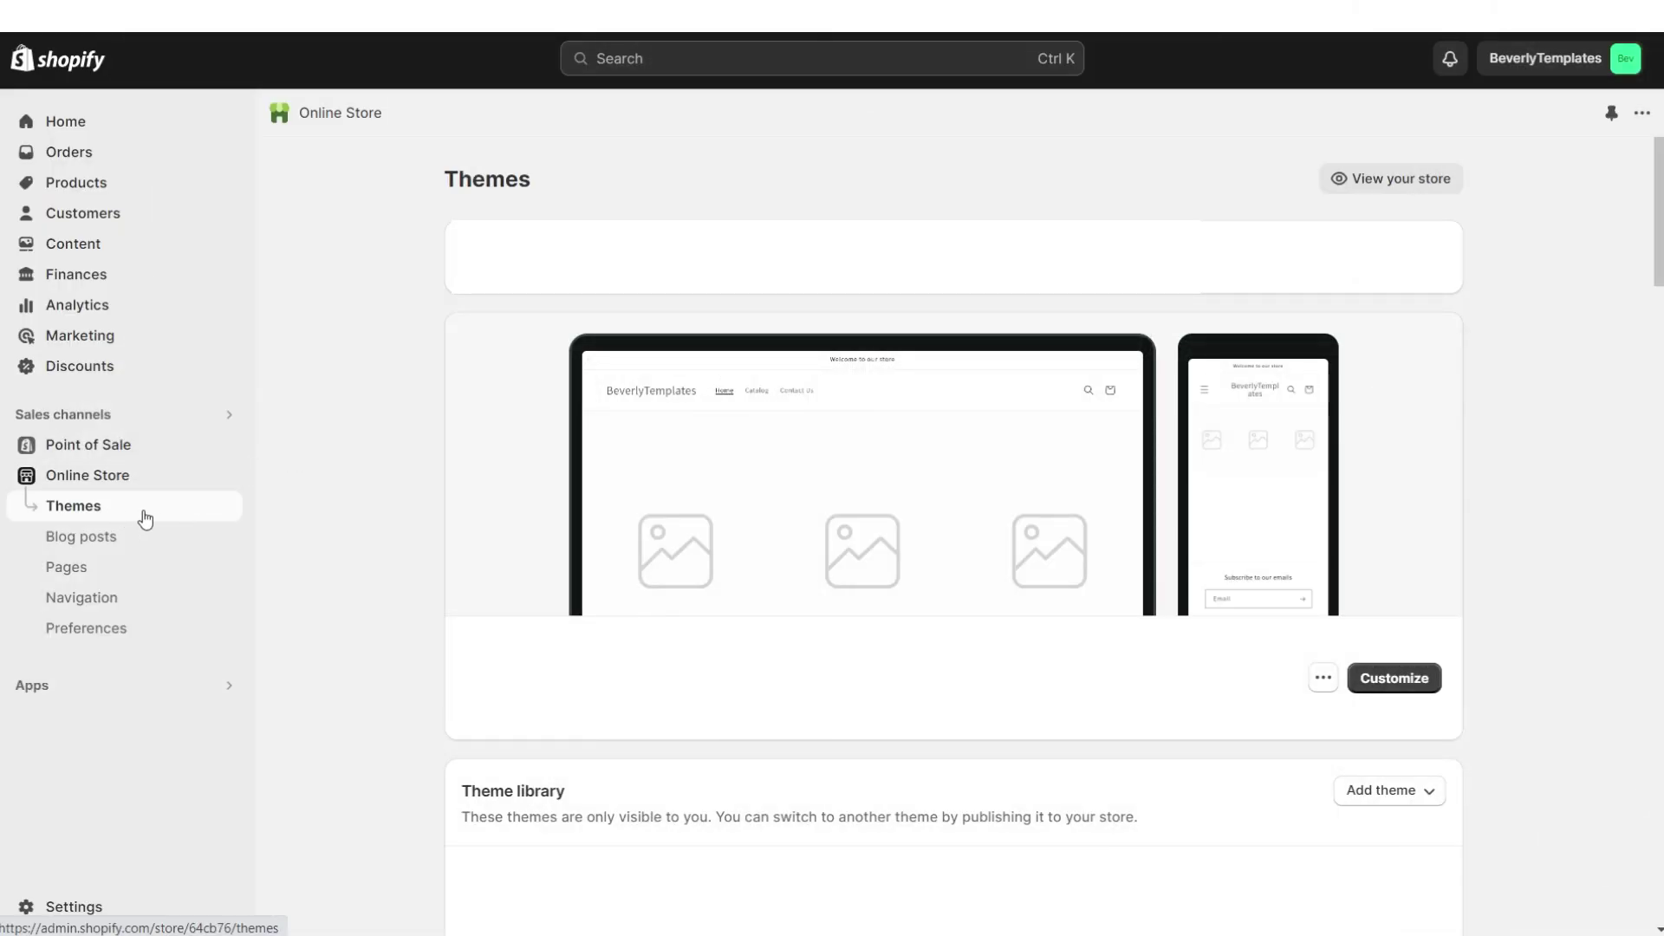
Open the added Dawn theme in the editor and preview its home page in mobile layout
{"action": "scroll", "coordinate": [1605, 599], "scroll_direction": "down", "scroll_amount": 10}
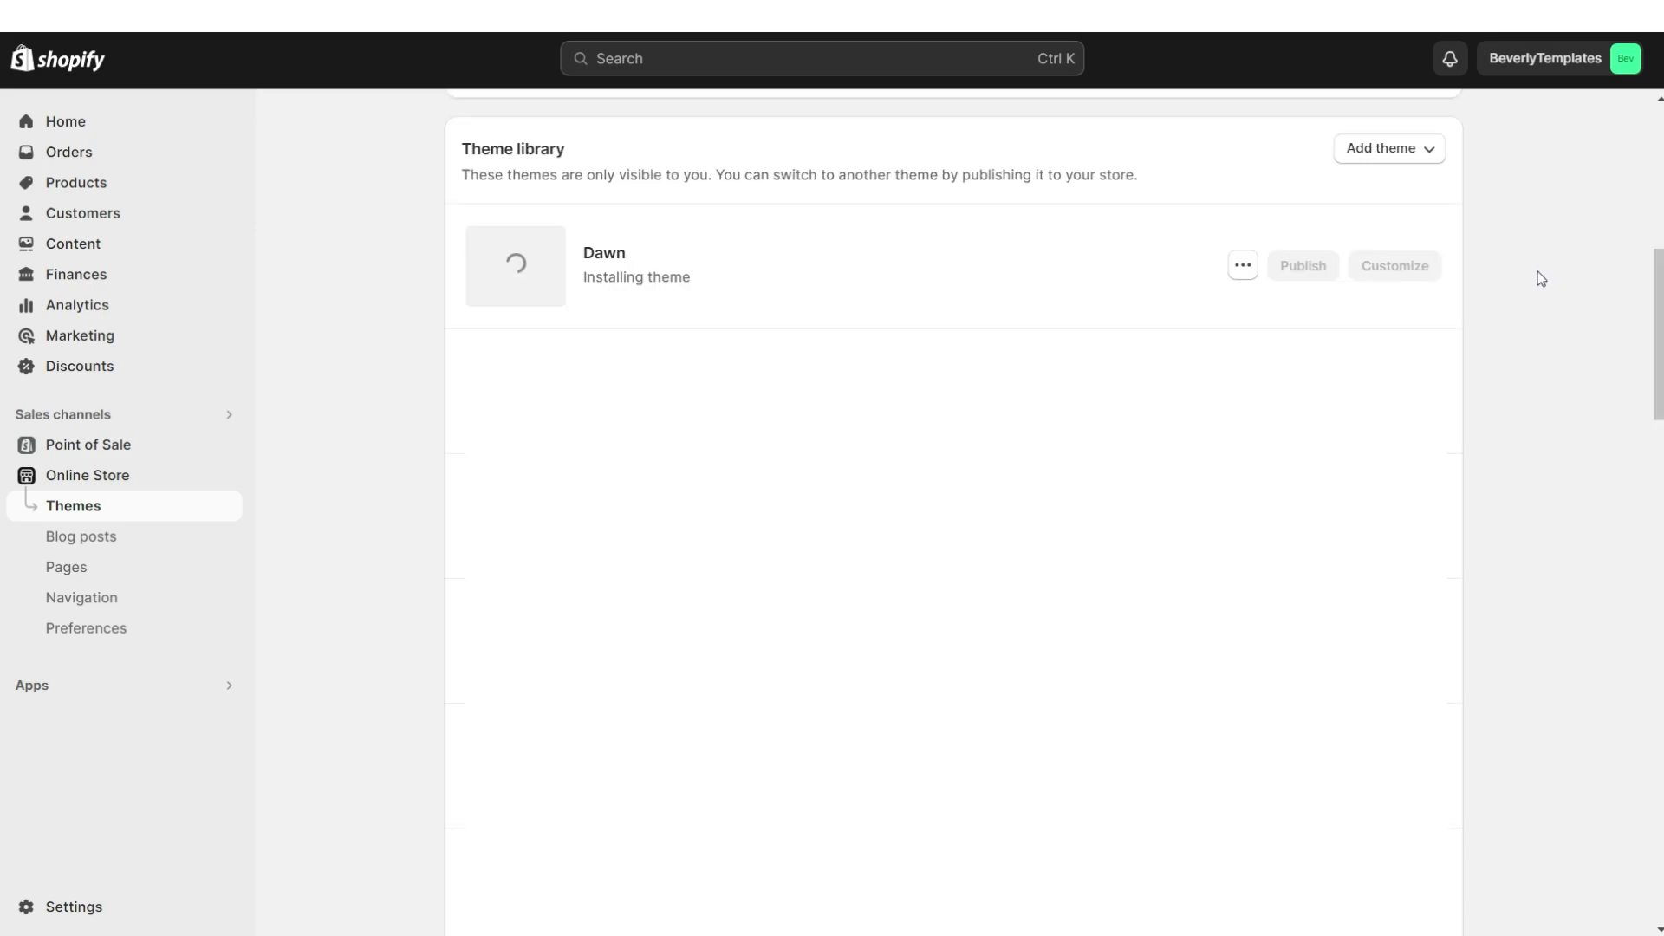
{"action": "left_click", "coordinate": [1398, 266]}
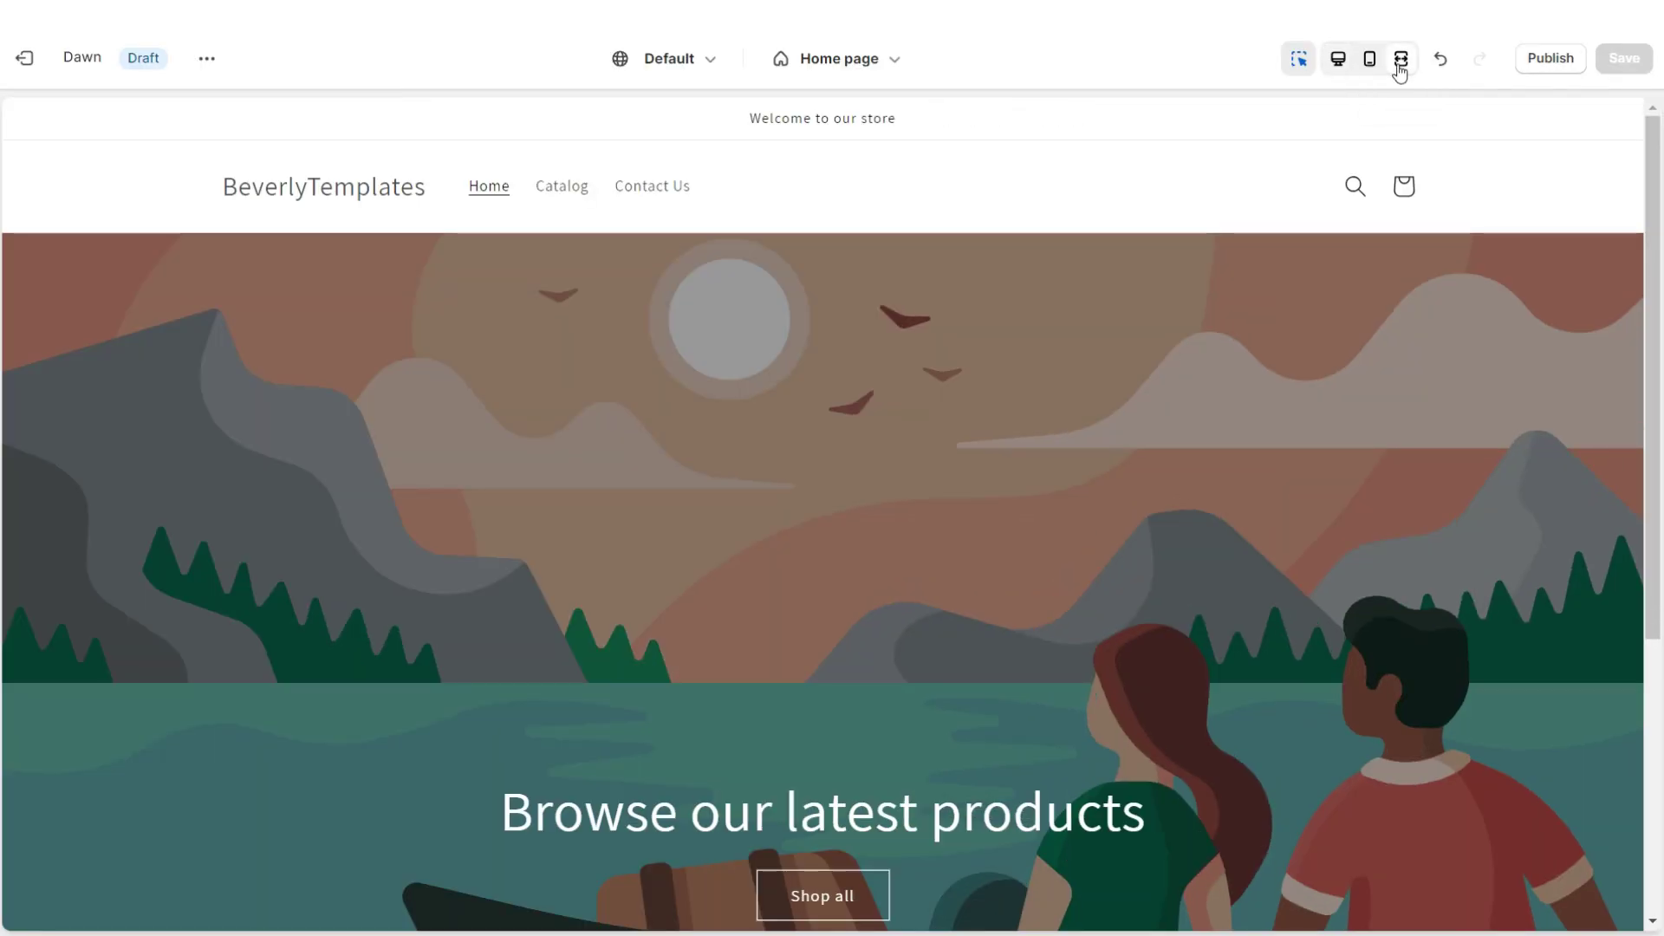
{"action": "scroll", "coordinate": [1652, 293], "scroll_direction": "down", "scroll_amount": 5}
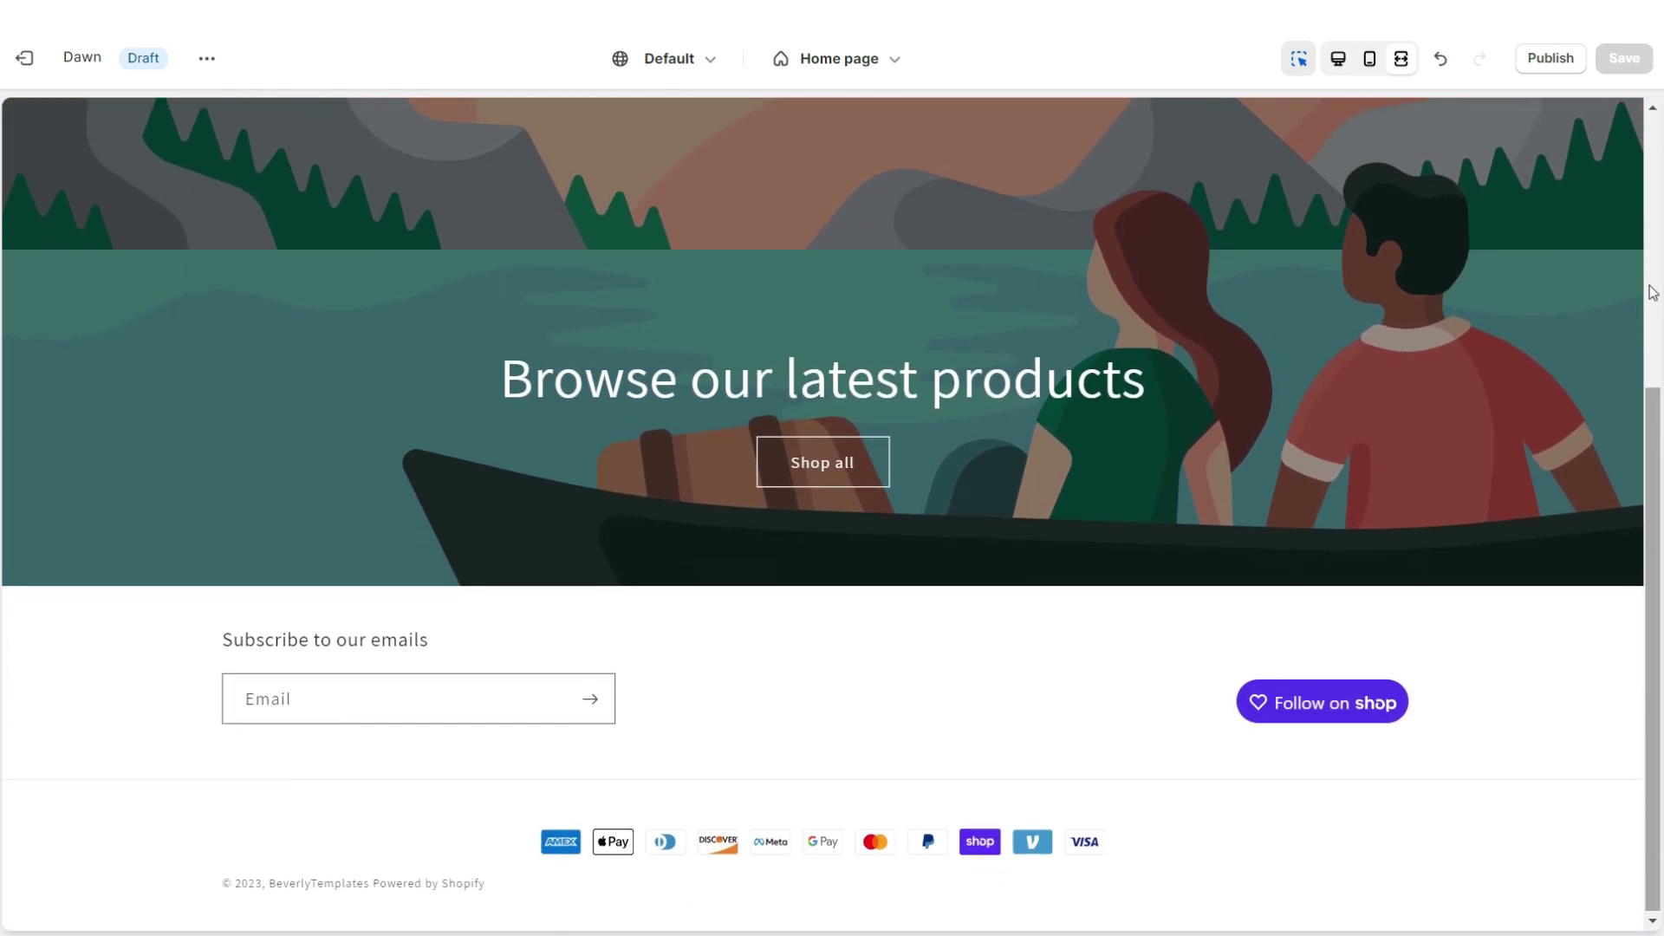
{"action": "left_click", "coordinate": [1369, 58]}
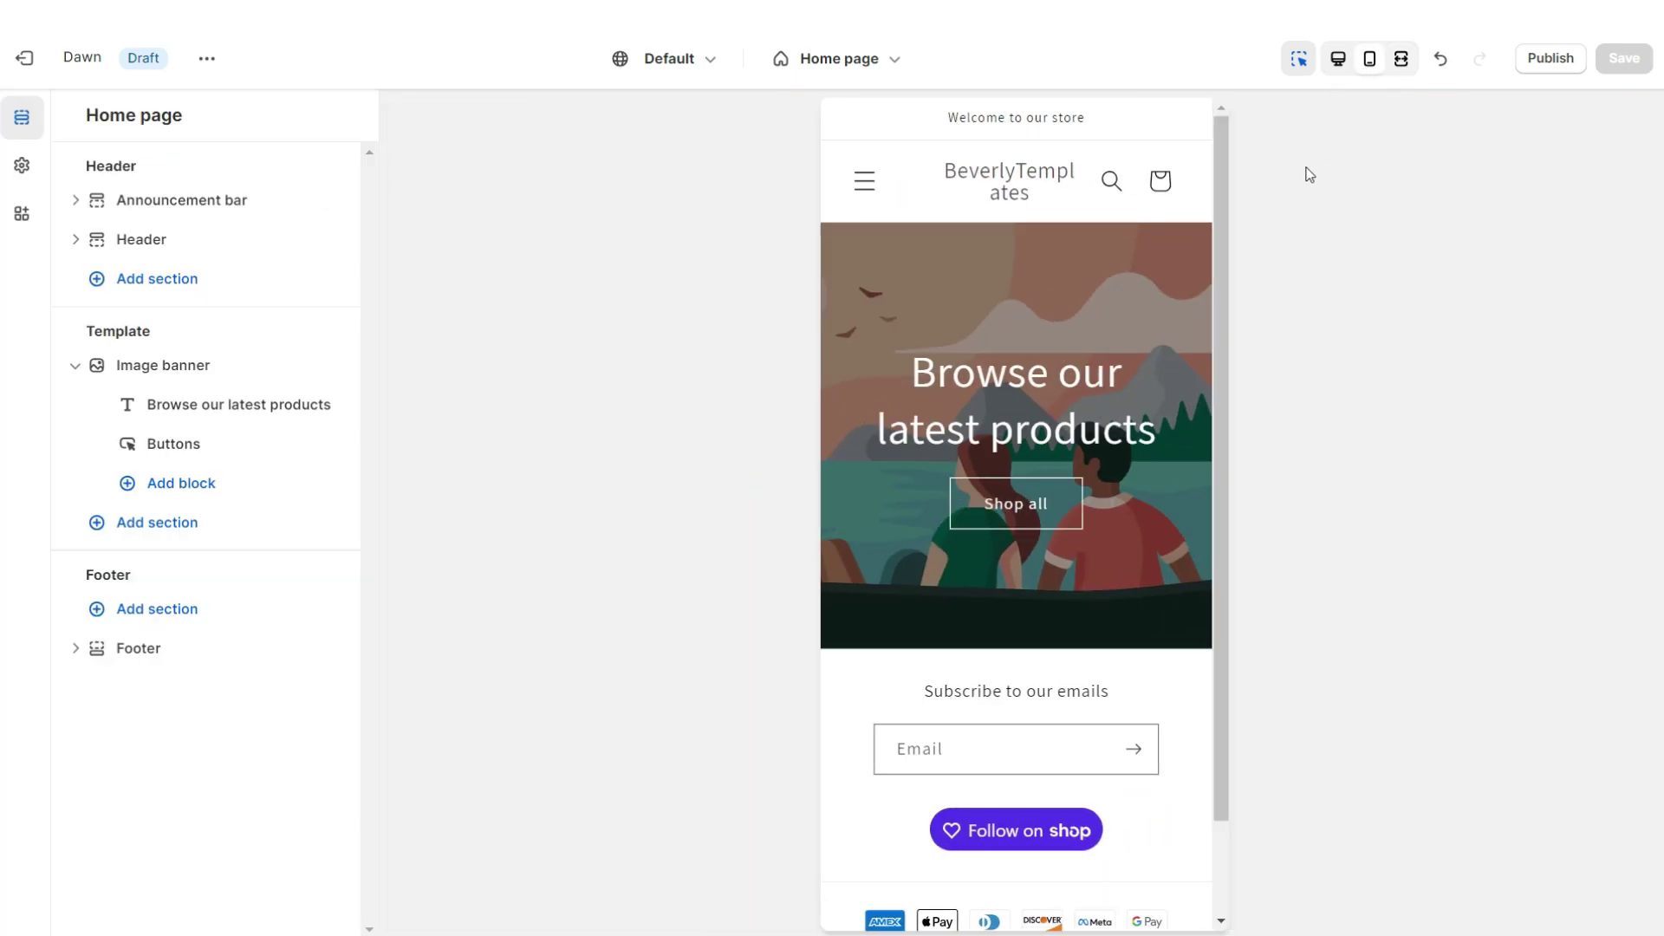
Return the preview to desktop layout and bring up the theme-wide Theme settings panel
{"action": "scroll", "coordinate": [1220, 221], "scroll_direction": "down", "scroll_amount": 2}
{"action": "scroll", "coordinate": [1220, 221], "scroll_direction": "up", "scroll_amount": 1}
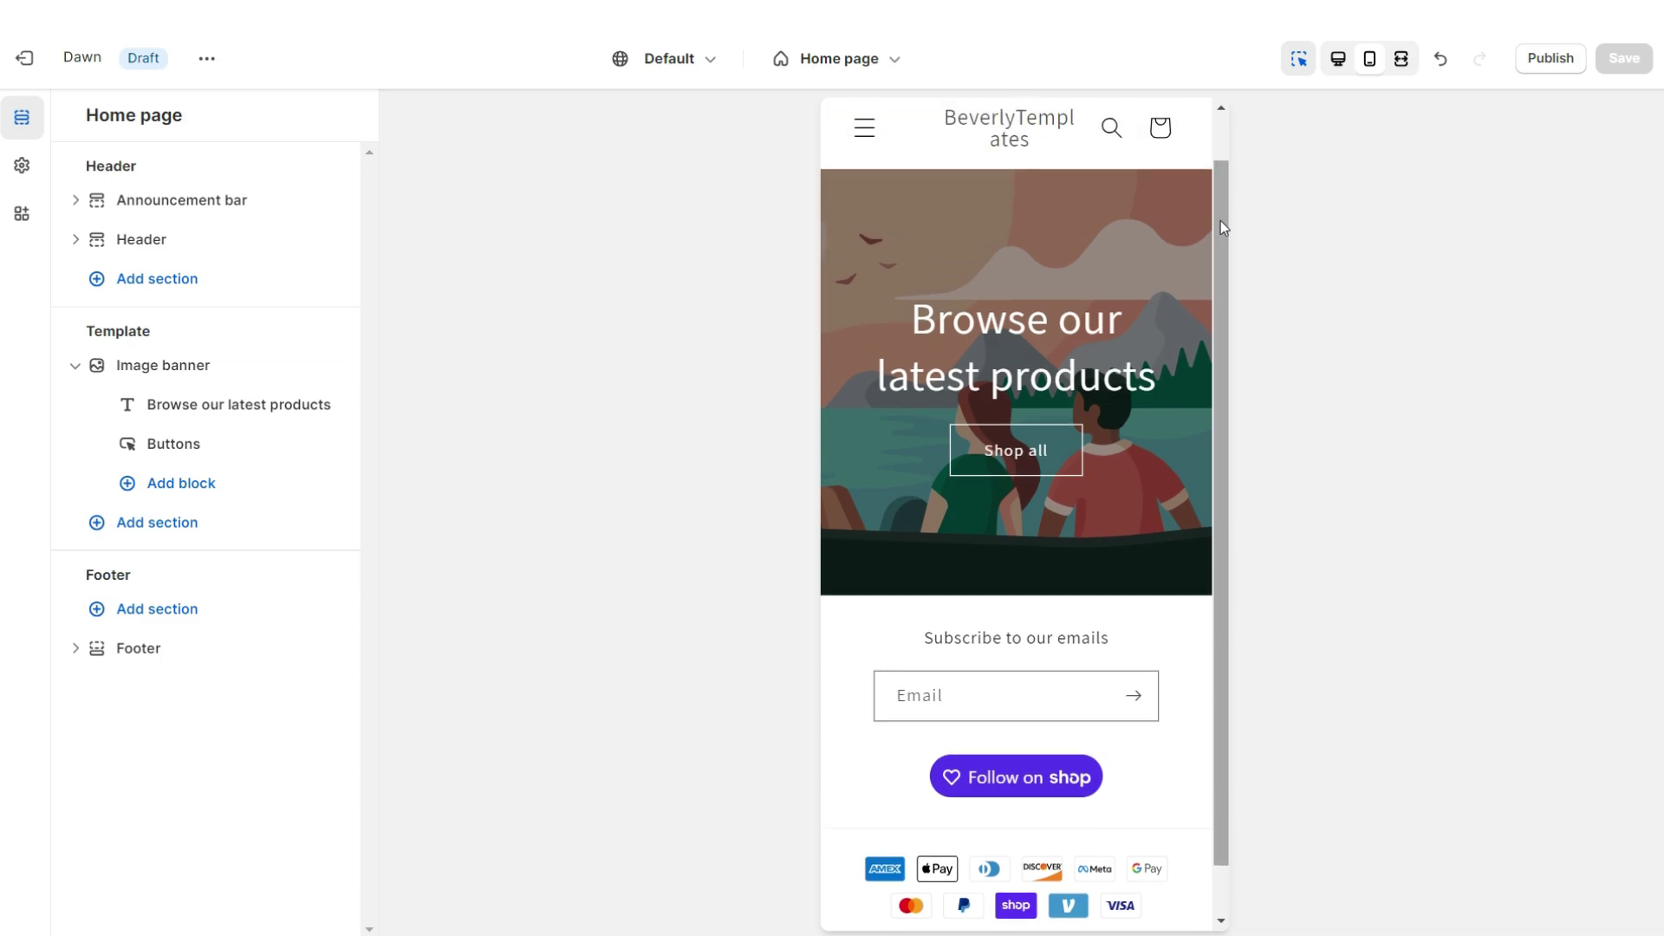
{"action": "scroll", "coordinate": [1220, 227], "scroll_direction": "up", "scroll_amount": 2}
{"action": "key", "text": "ctrl+z"}
{"action": "left_click", "coordinate": [22, 165]}
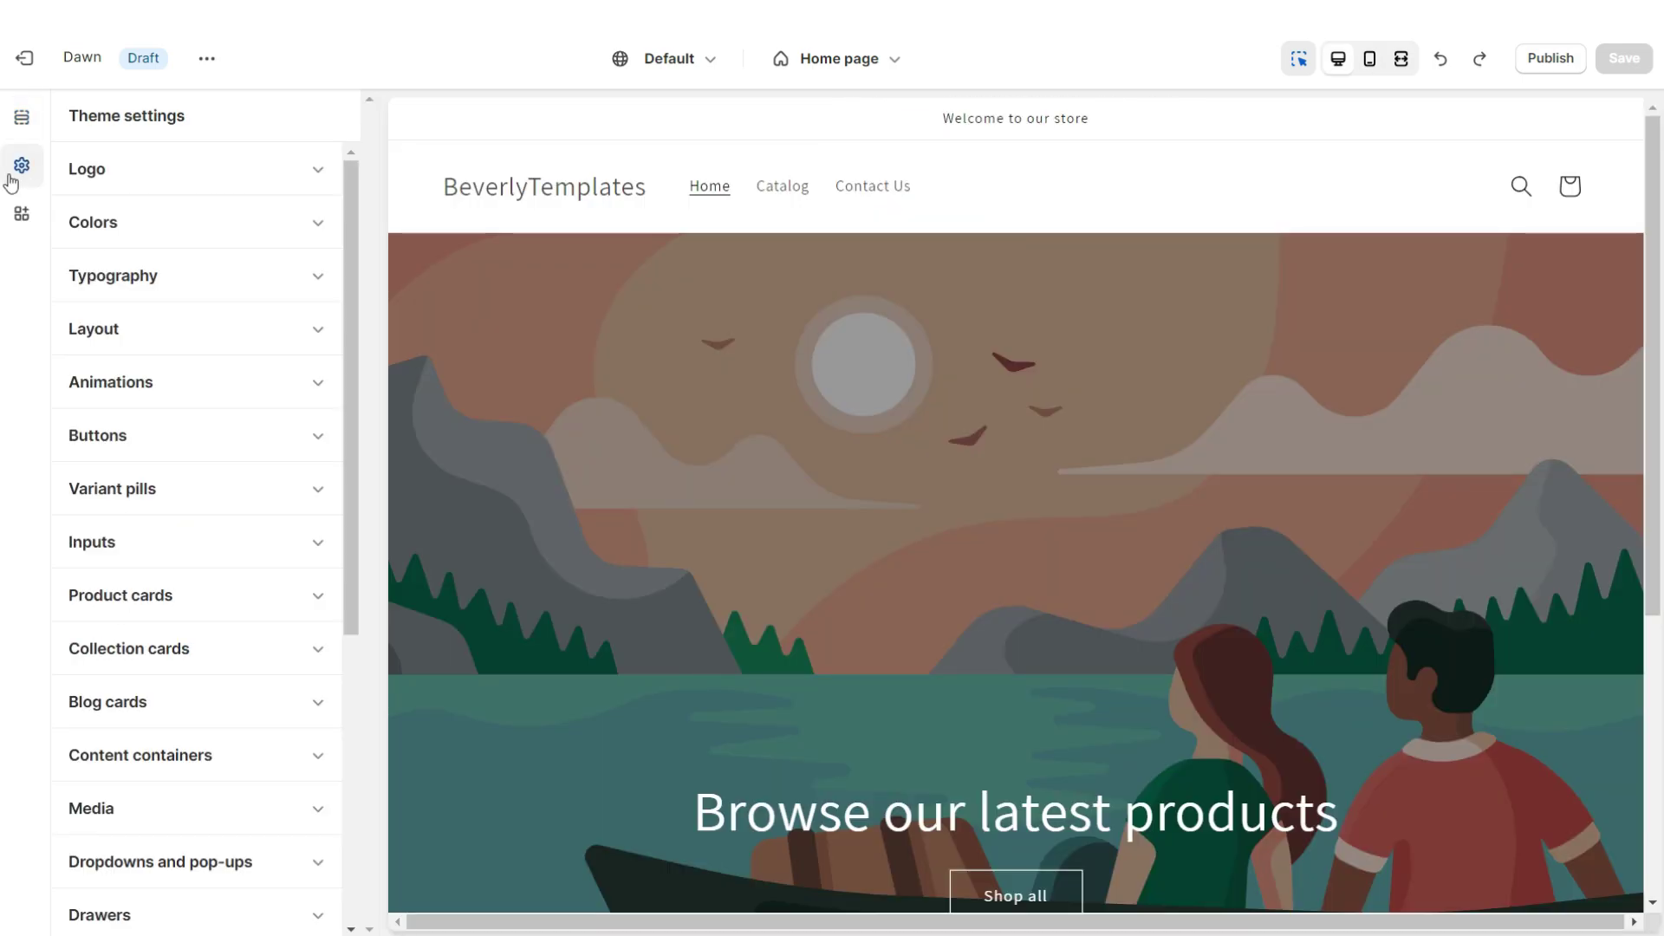
Give colour Scheme 1 a pure black background with pure white text
{"action": "left_click", "coordinate": [161, 222]}
{"action": "left_click", "coordinate": [120, 398]}
{"action": "left_click", "coordinate": [90, 338]}
{"action": "left_click", "coordinate": [100, 539]}
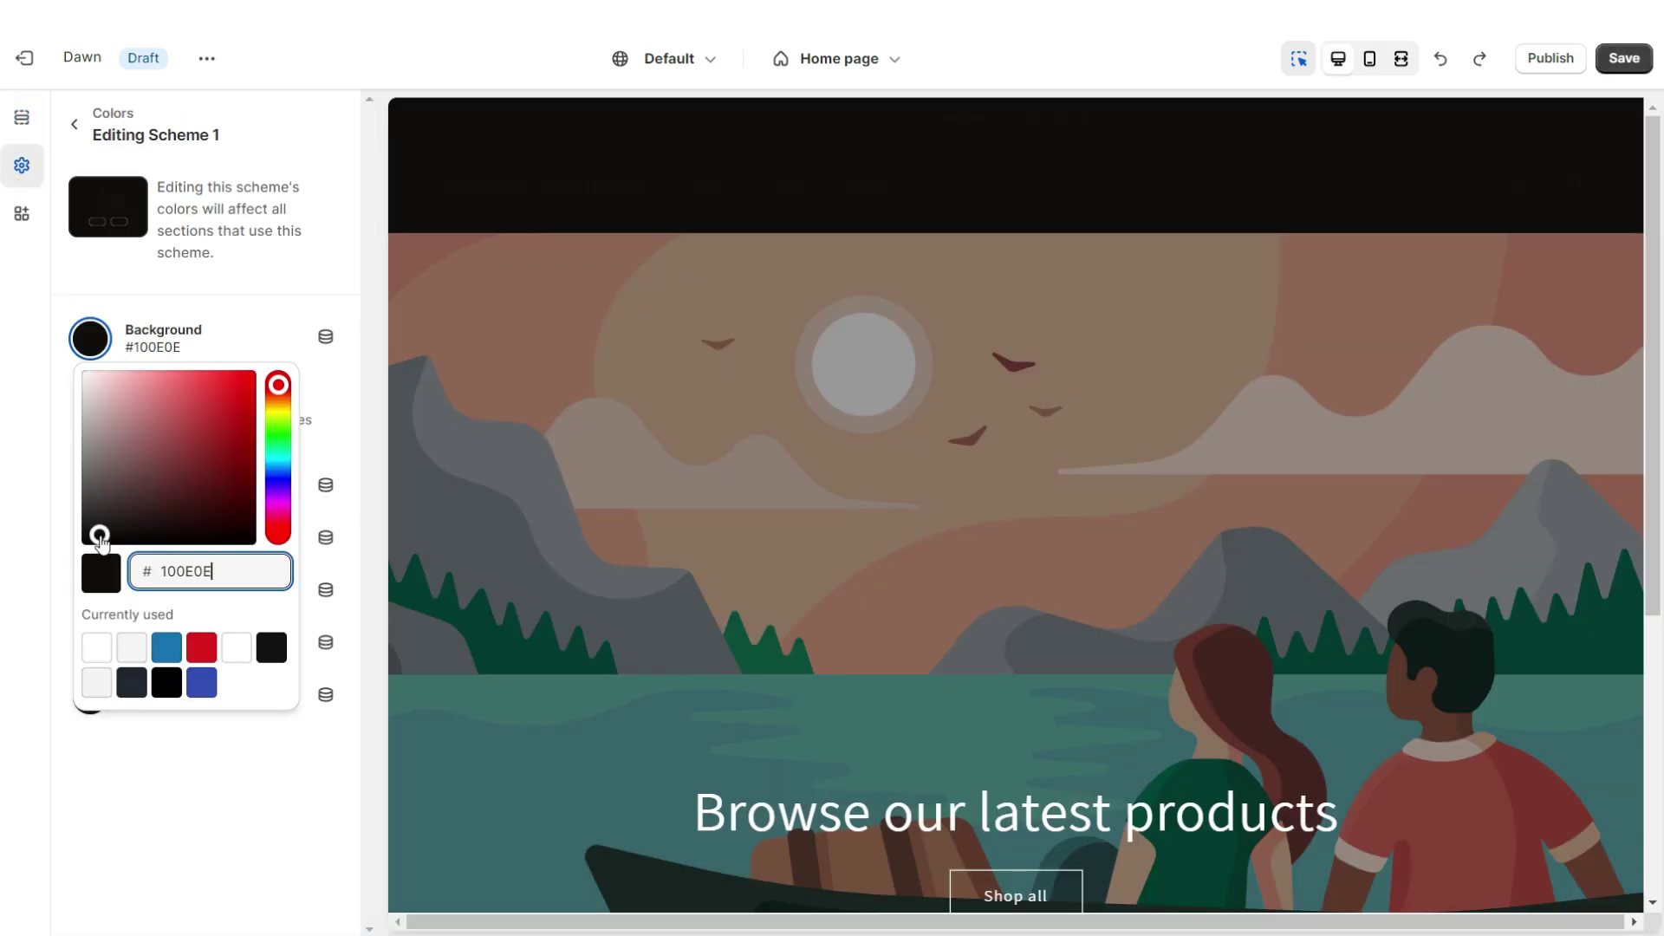
{"action": "left_click_drag", "start_coordinate": [101, 539], "coordinate": [50, 582]}
{"action": "left_click", "coordinate": [49, 581]}
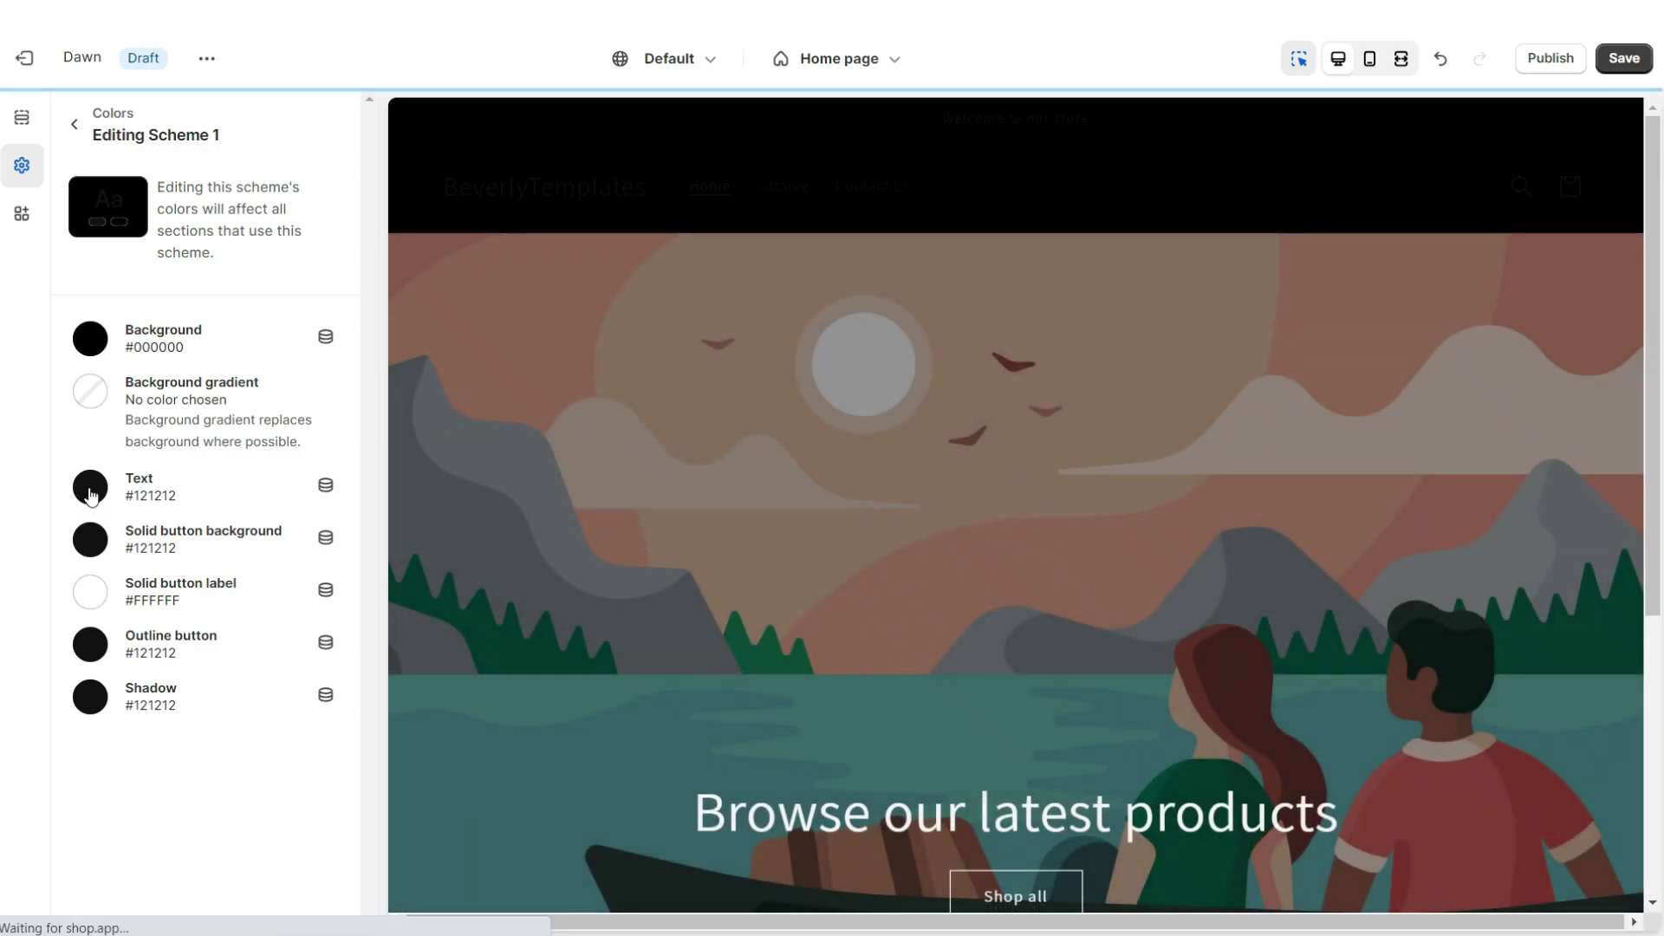
{"action": "left_click", "coordinate": [84, 482]}
{"action": "left_click", "coordinate": [93, 84]}
{"action": "left_click", "coordinate": [83, 56]}
{"action": "left_click", "coordinate": [82, 546]}
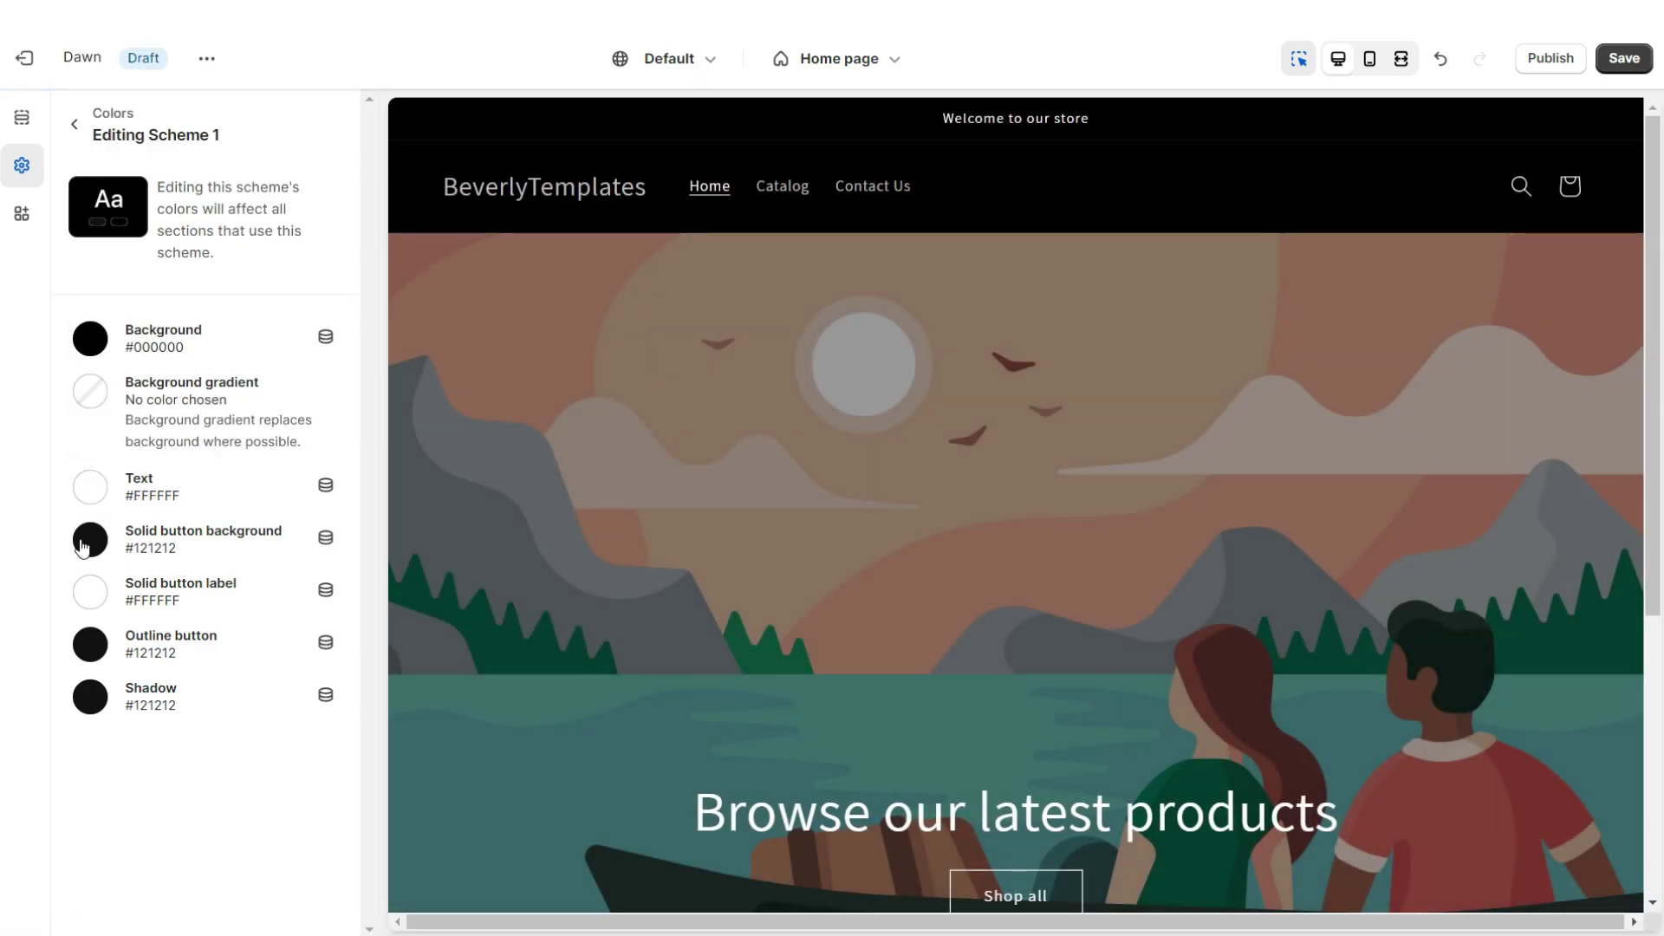
Make Scheme 1's solid buttons white with black labels, and choose the TeeTopic store logo image
{"action": "left_click", "coordinate": [92, 541]}
{"action": "left_click", "coordinate": [96, 383]}
{"action": "left_click", "coordinate": [63, 583]}
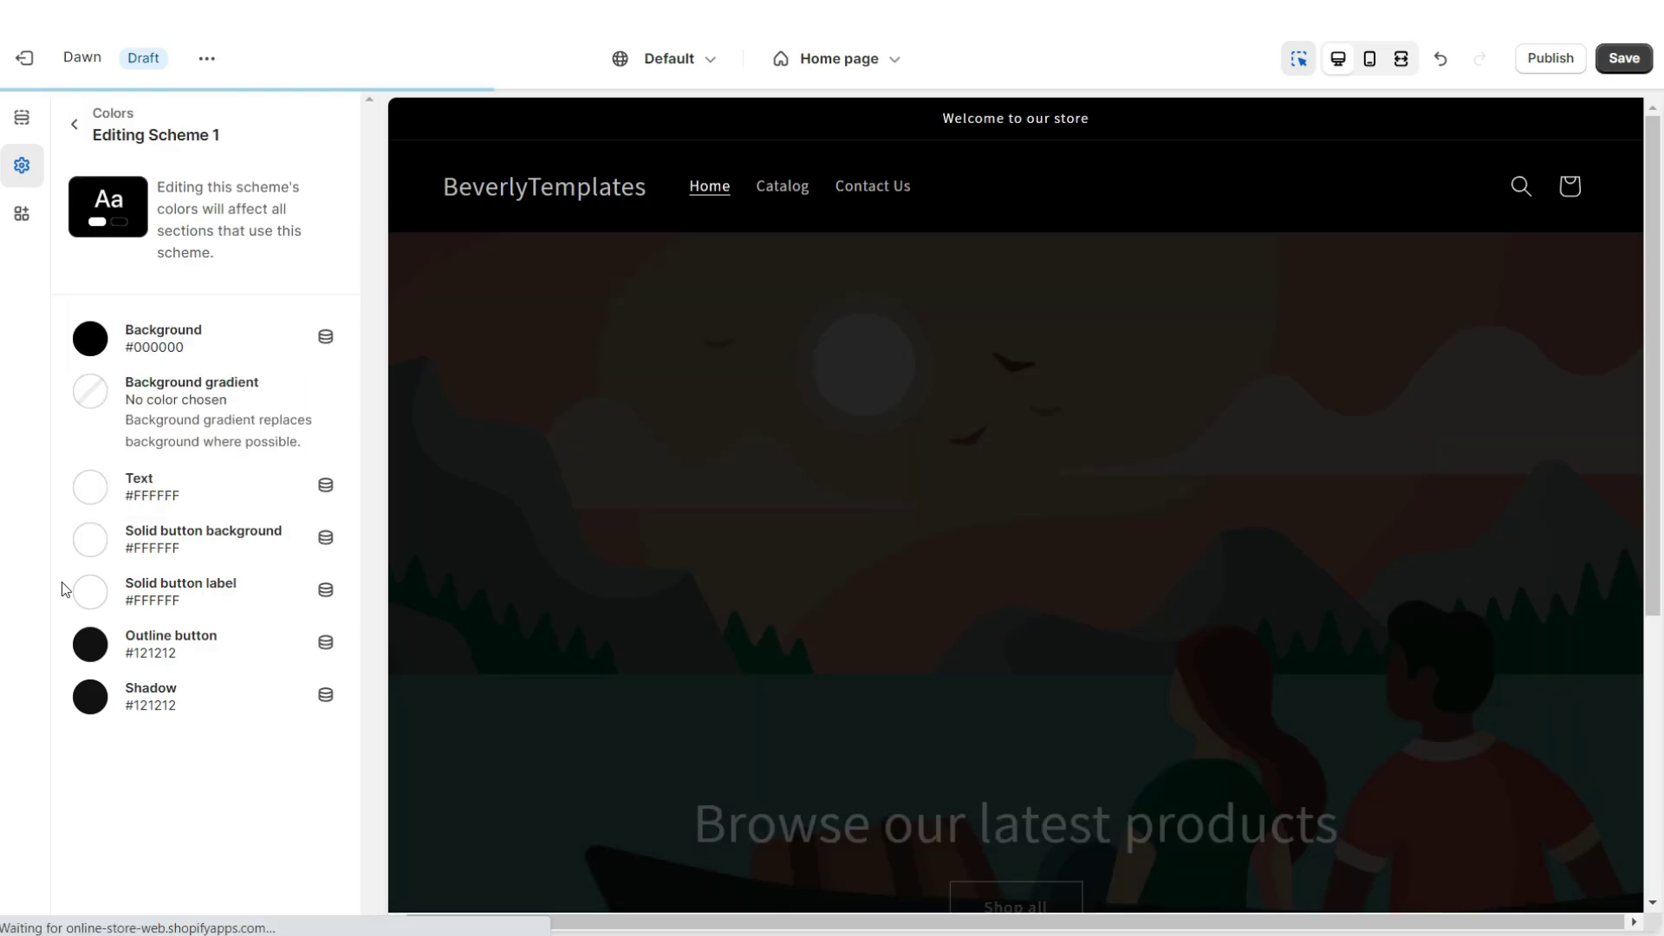
{"action": "left_click", "coordinate": [90, 592]}
{"action": "left_click", "coordinate": [132, 436]}
{"action": "left_click", "coordinate": [25, 515]}
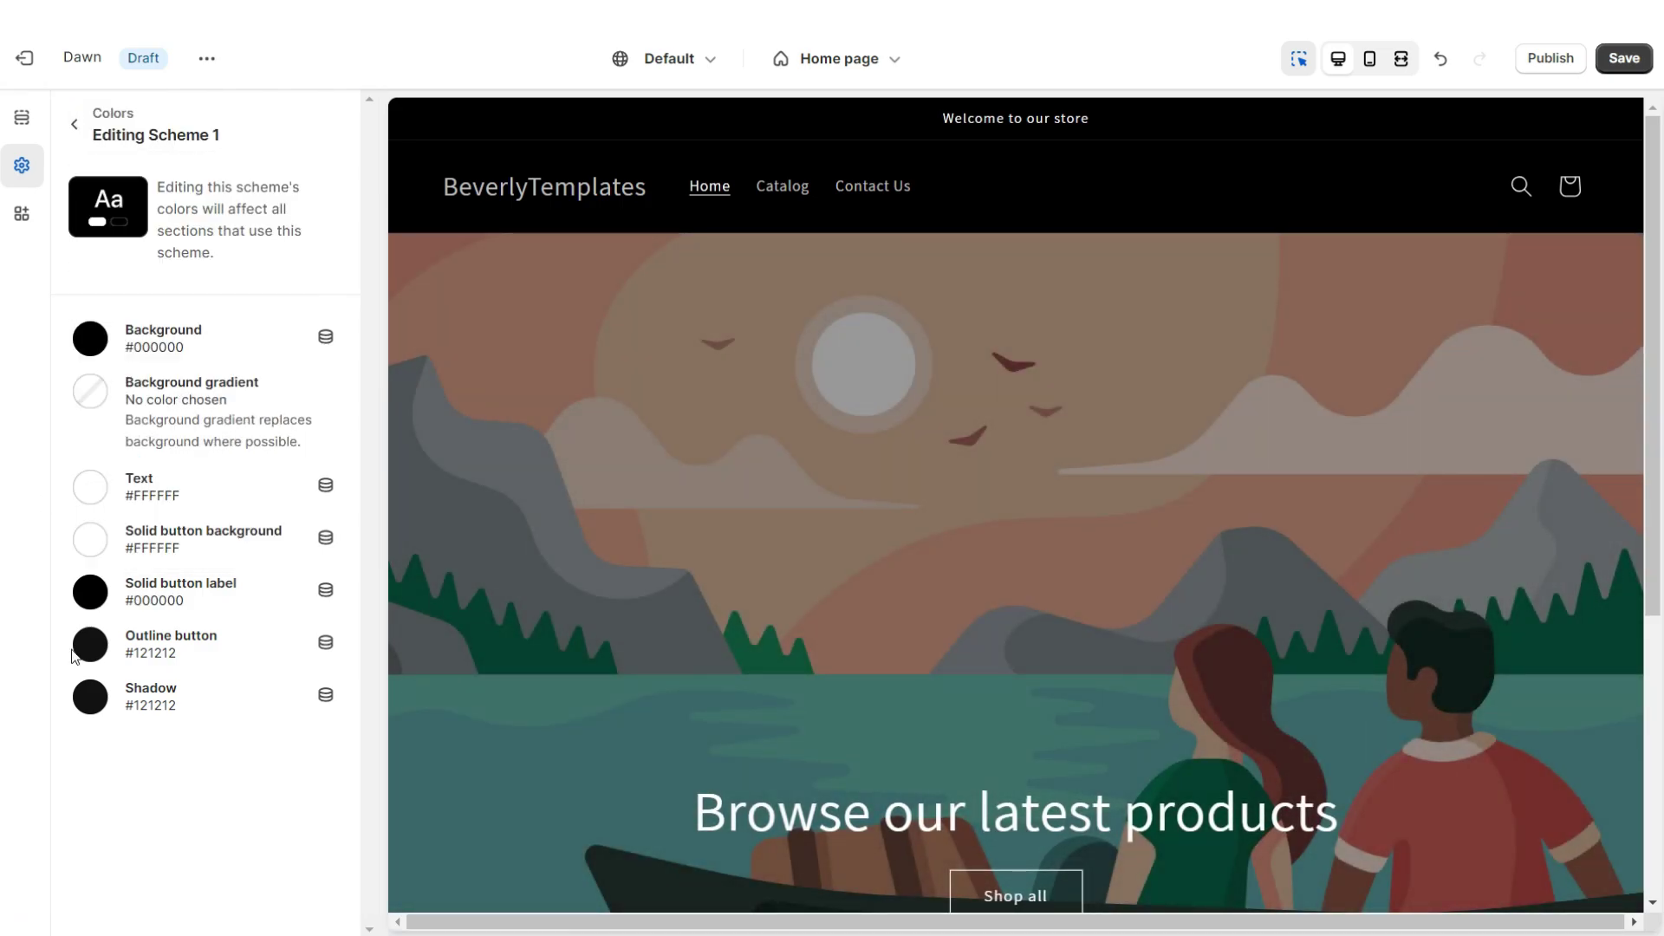
{"action": "left_click", "coordinate": [92, 644]}
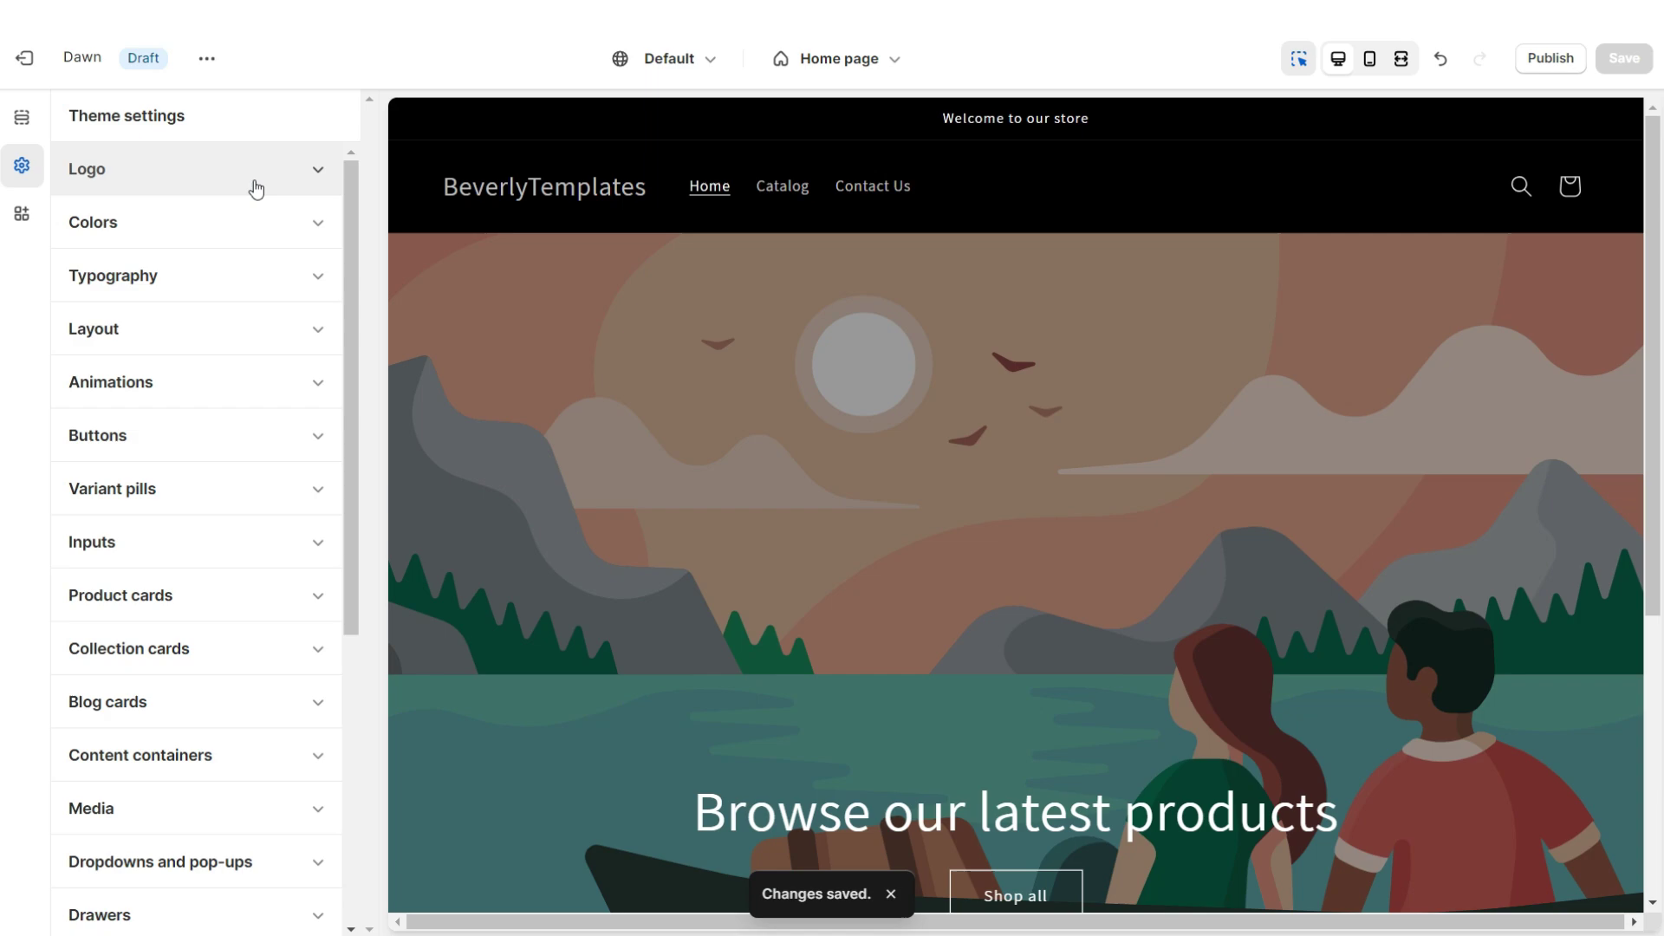
{"action": "left_click", "coordinate": [252, 179]}
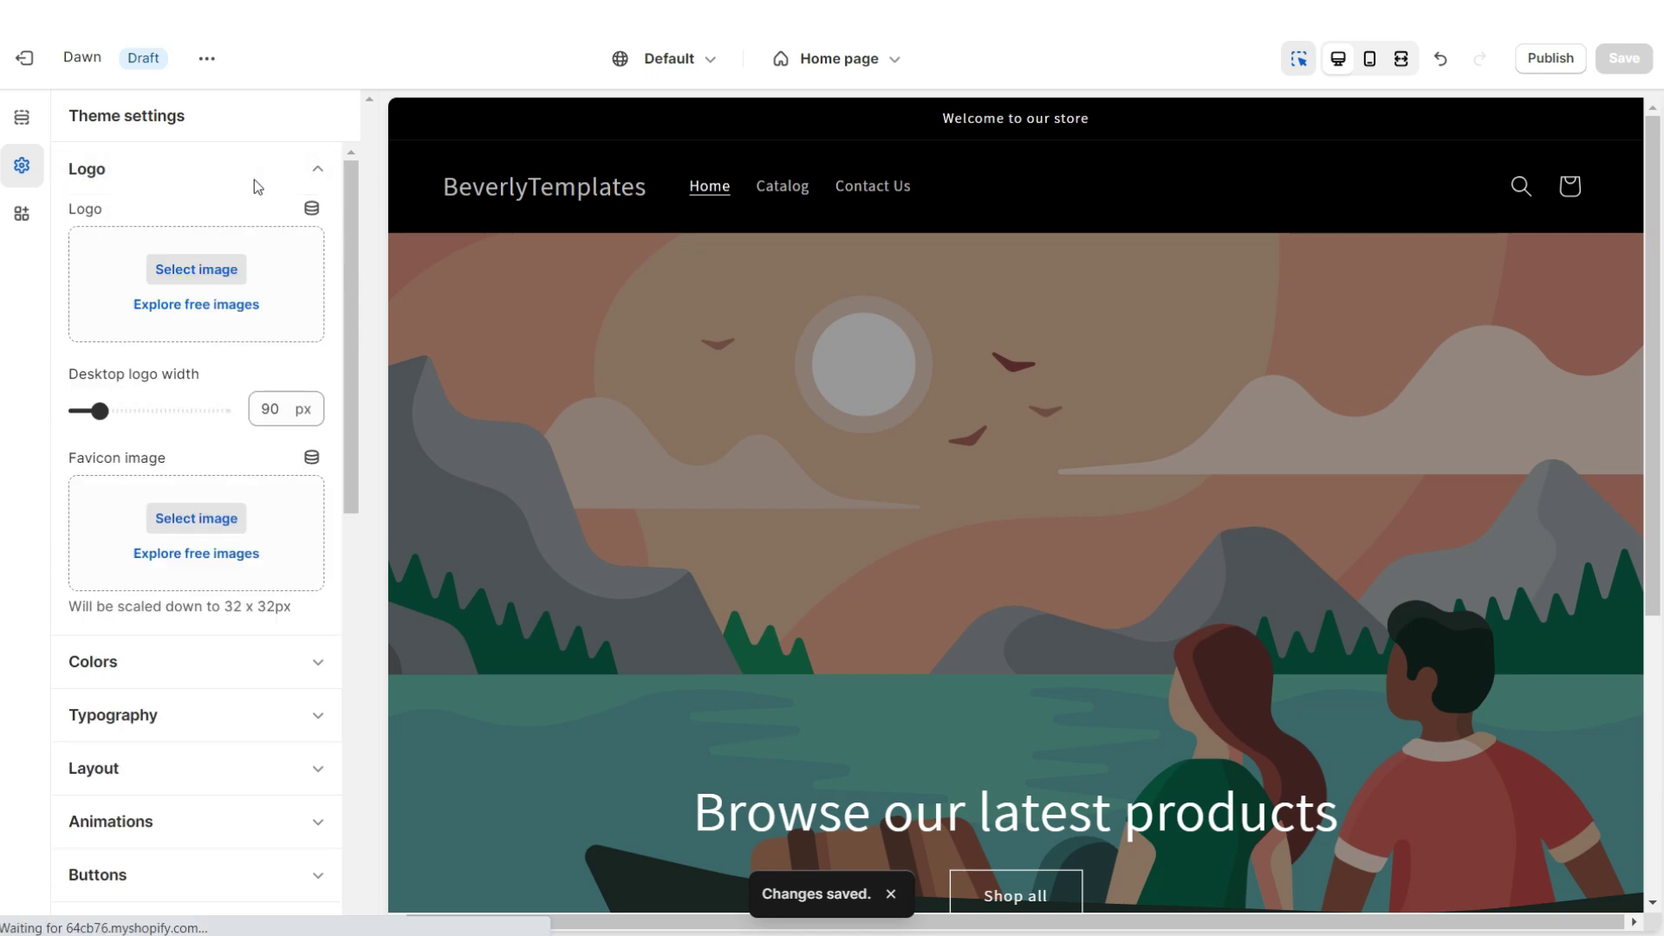
{"action": "left_click", "coordinate": [208, 272]}
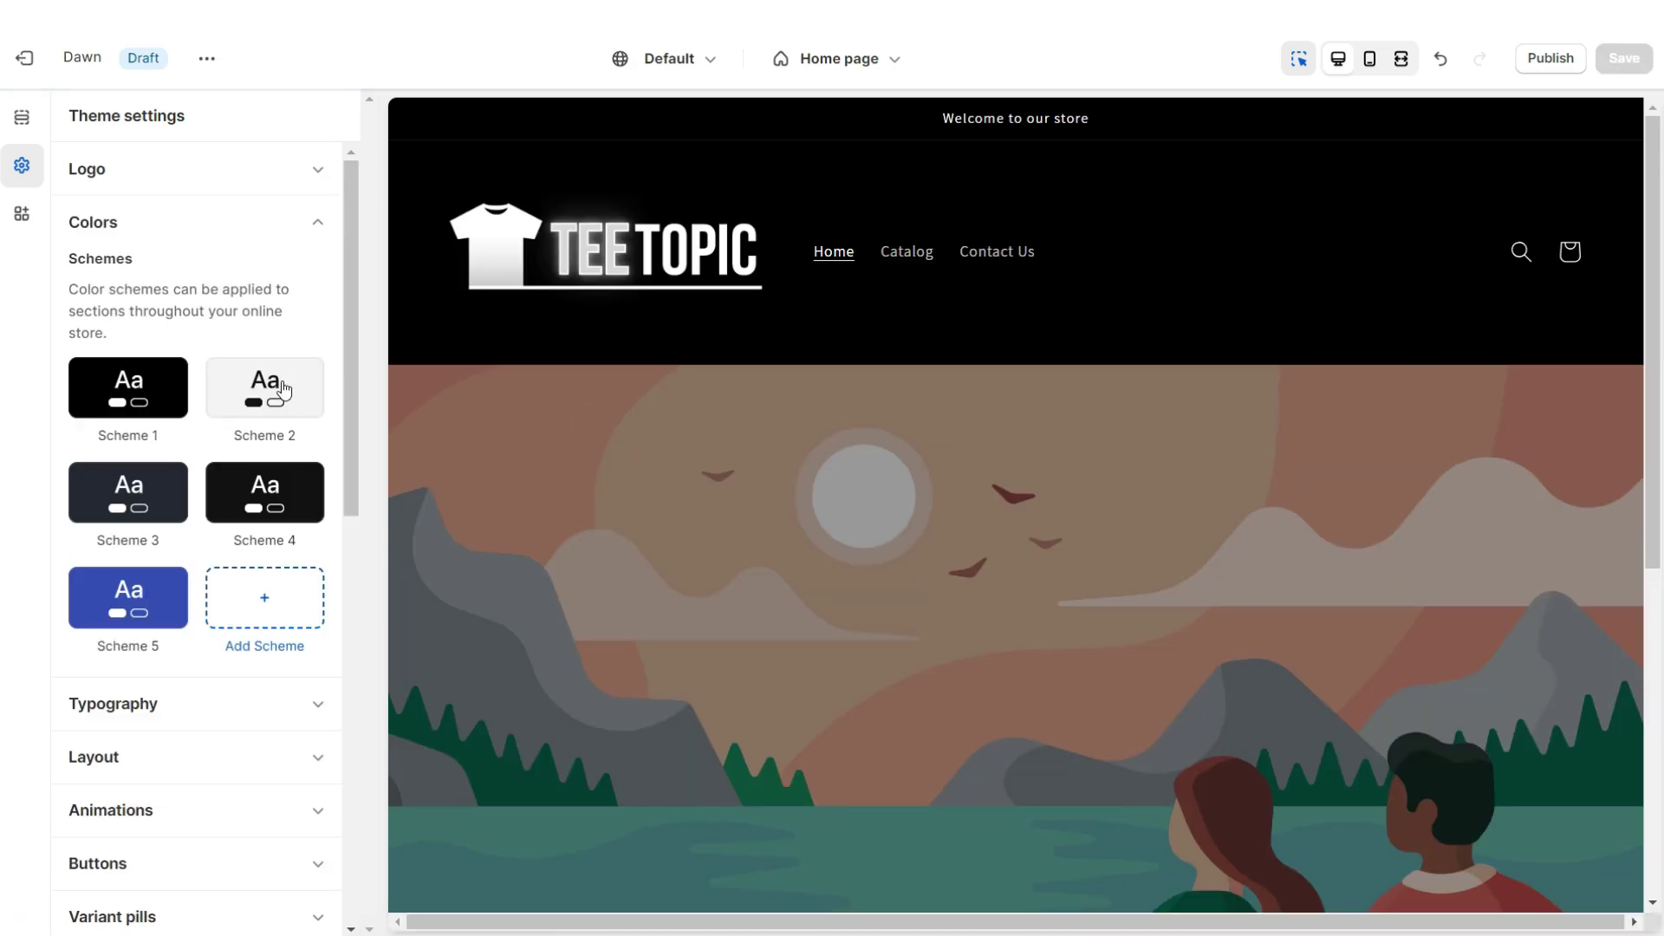
Set Scheme 2's background to pure black with a pasted dark gradient colour
{"action": "left_click", "coordinate": [283, 390]}
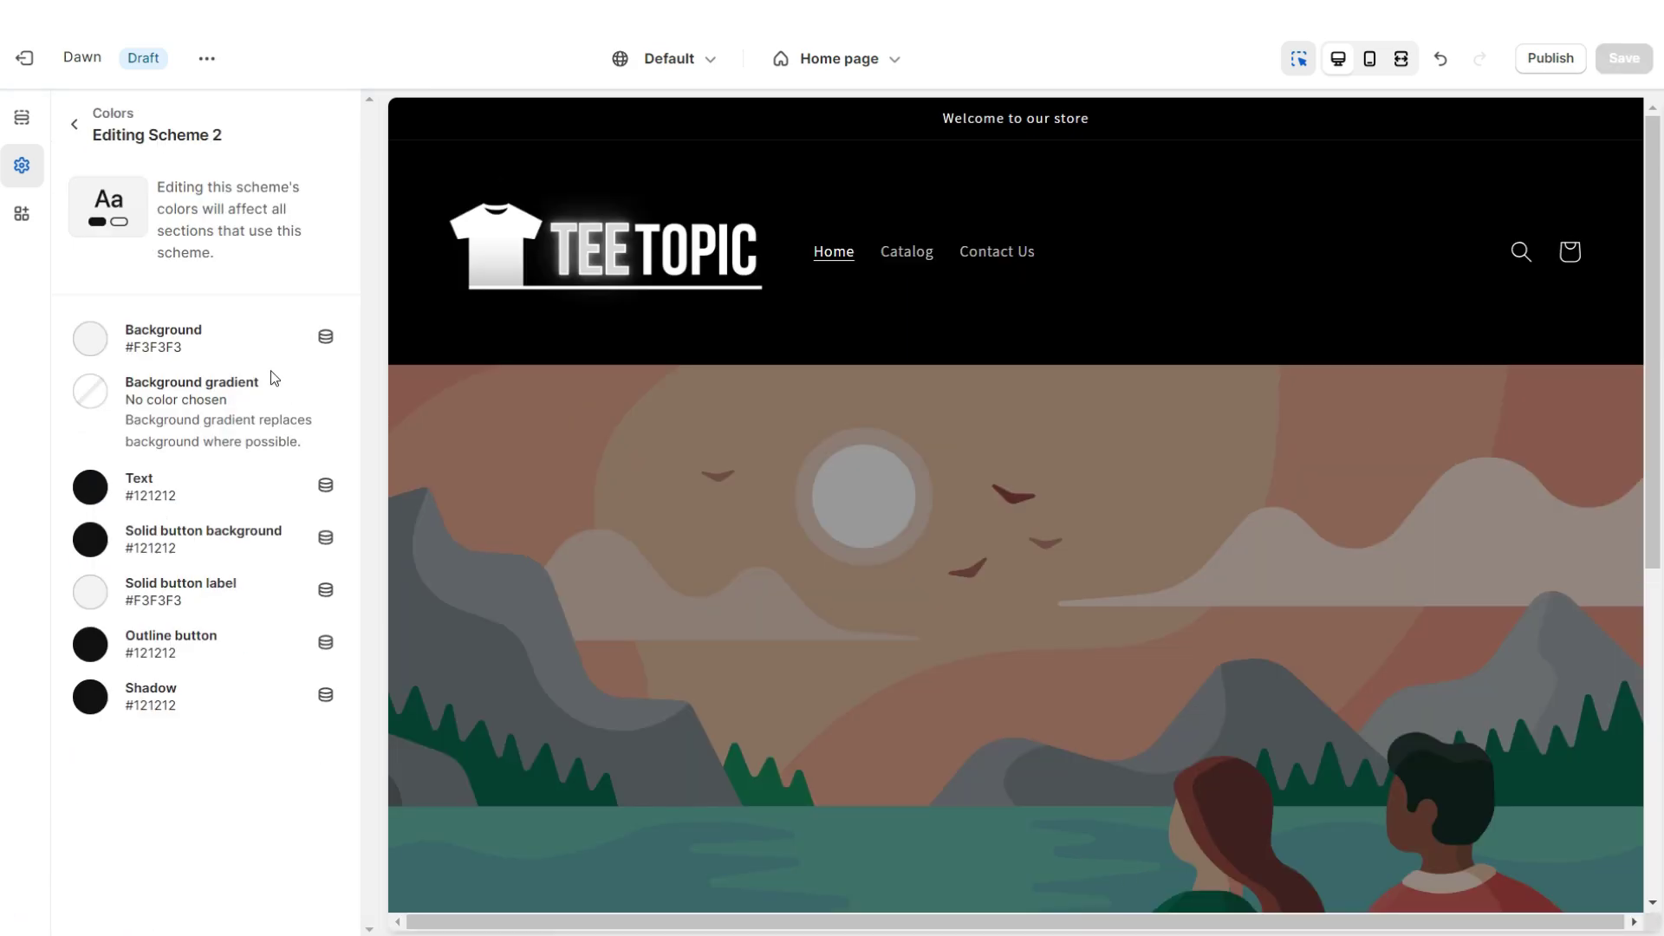
{"action": "left_click", "coordinate": [100, 349]}
{"action": "left_click_drag", "start_coordinate": [118, 511], "coordinate": [96, 543]}
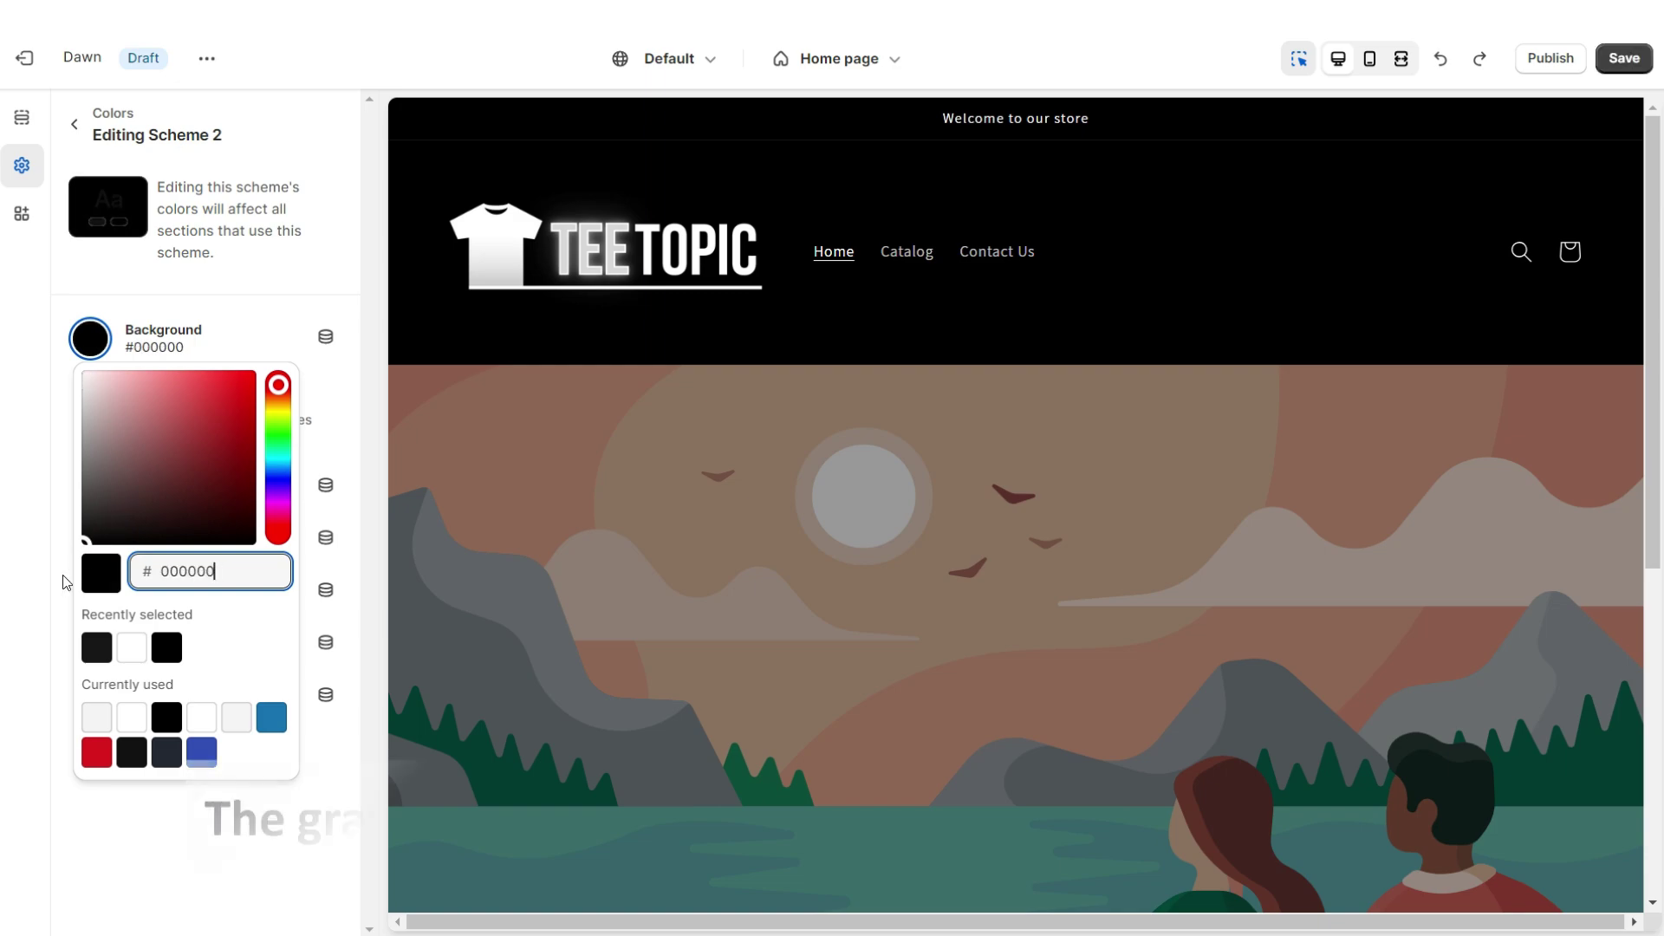
{"action": "left_click", "coordinate": [86, 405]}
{"action": "left_click", "coordinate": [86, 404]}
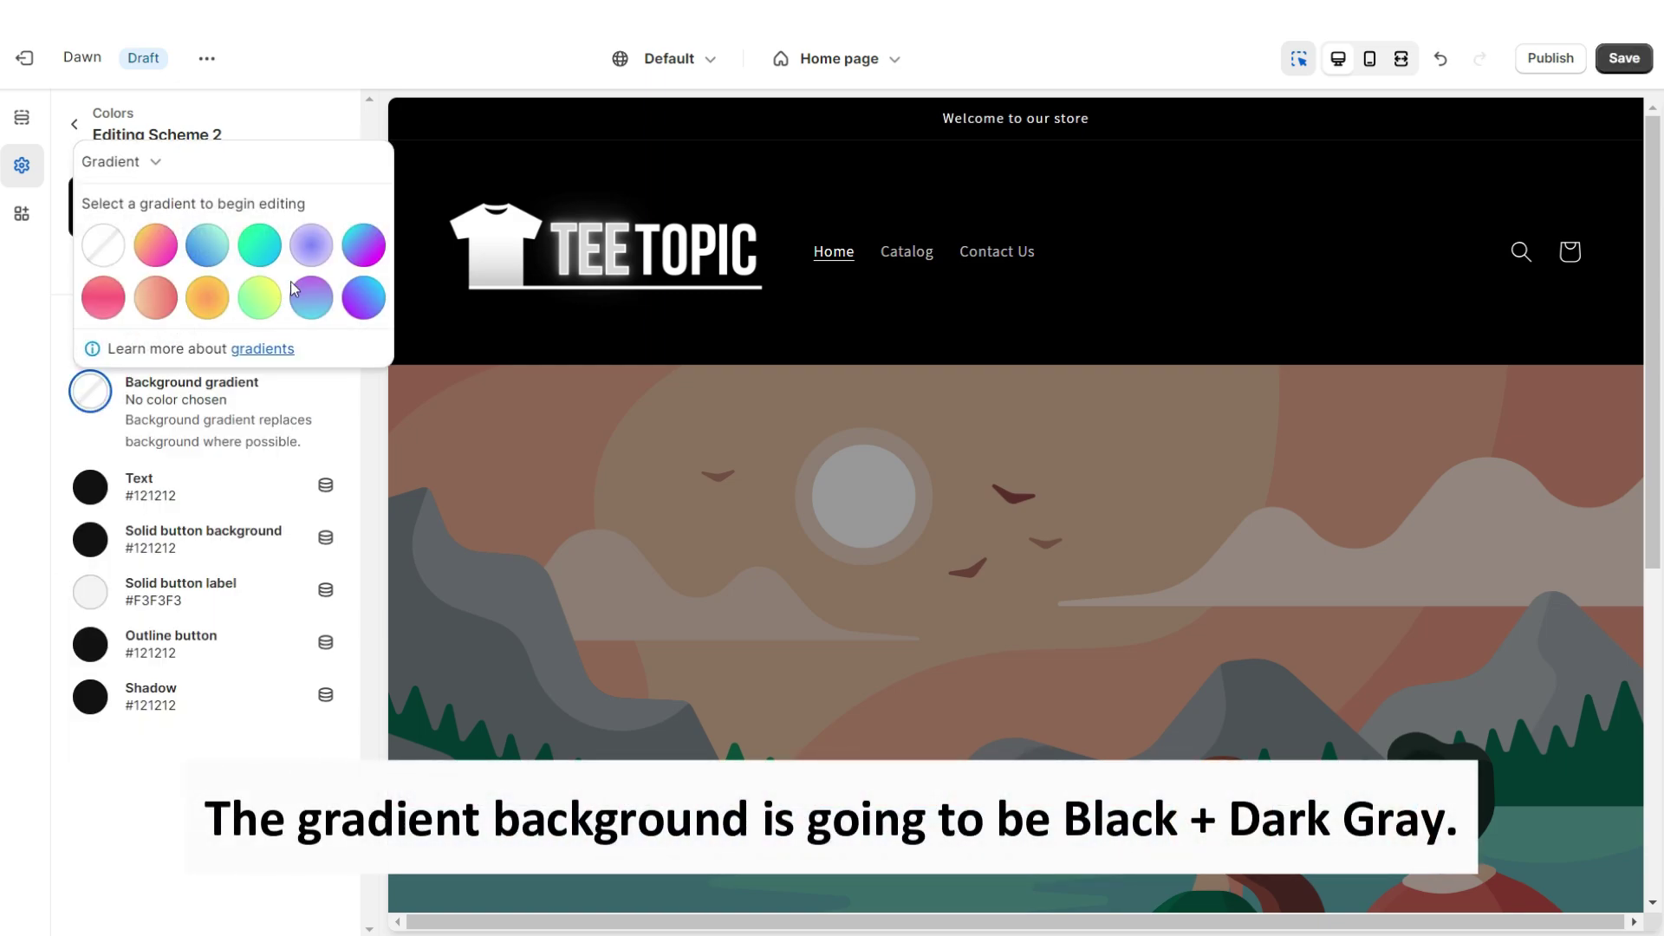
{"action": "right_click", "coordinate": [185, 492]}
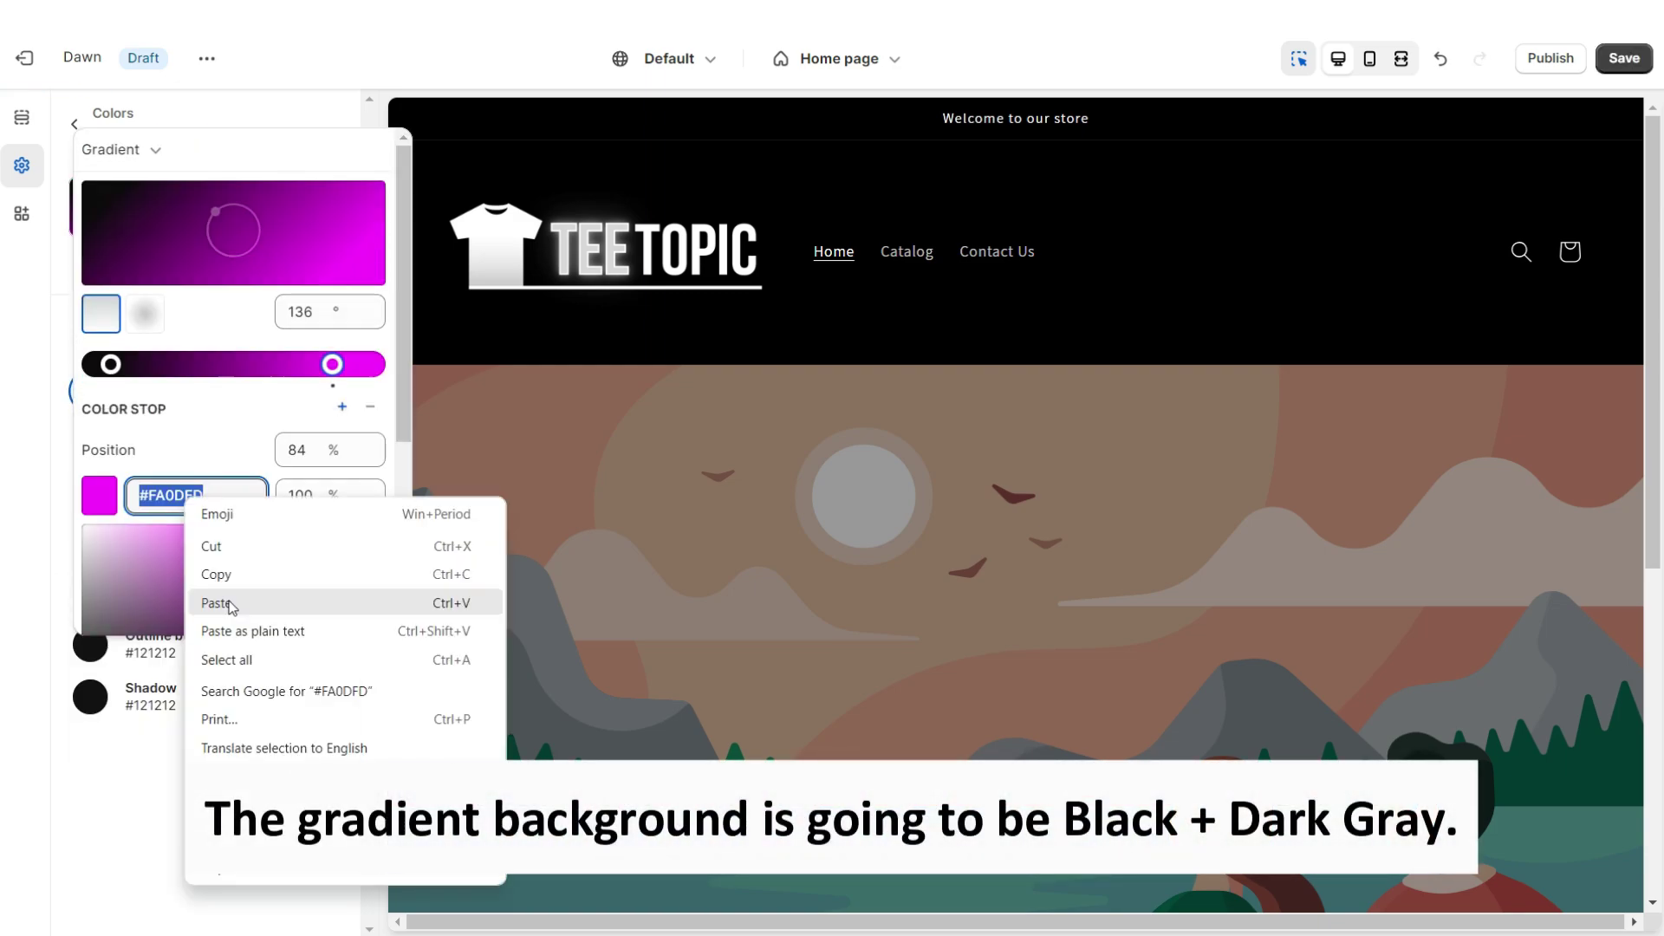
{"action": "left_click", "coordinate": [222, 598]}
{"action": "key", "text": "Escape"}
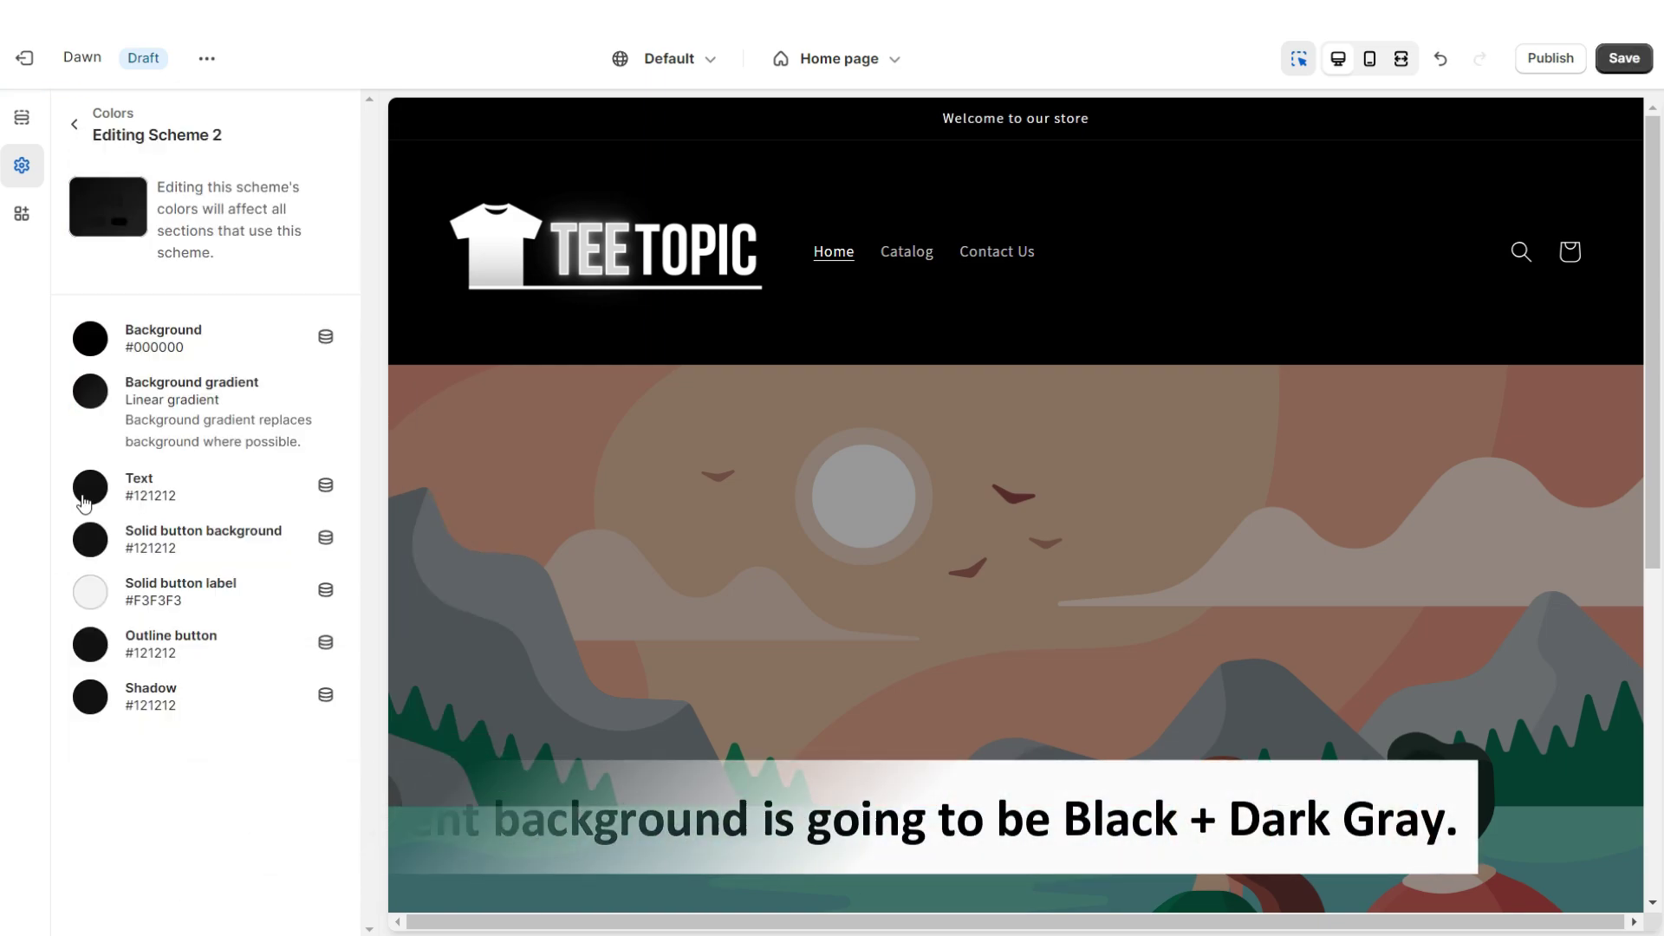
Make Scheme 2's text and solid button background white
{"action": "left_click", "coordinate": [90, 487]}
{"action": "left_click", "coordinate": [201, 331]}
{"action": "left_click", "coordinate": [90, 539]}
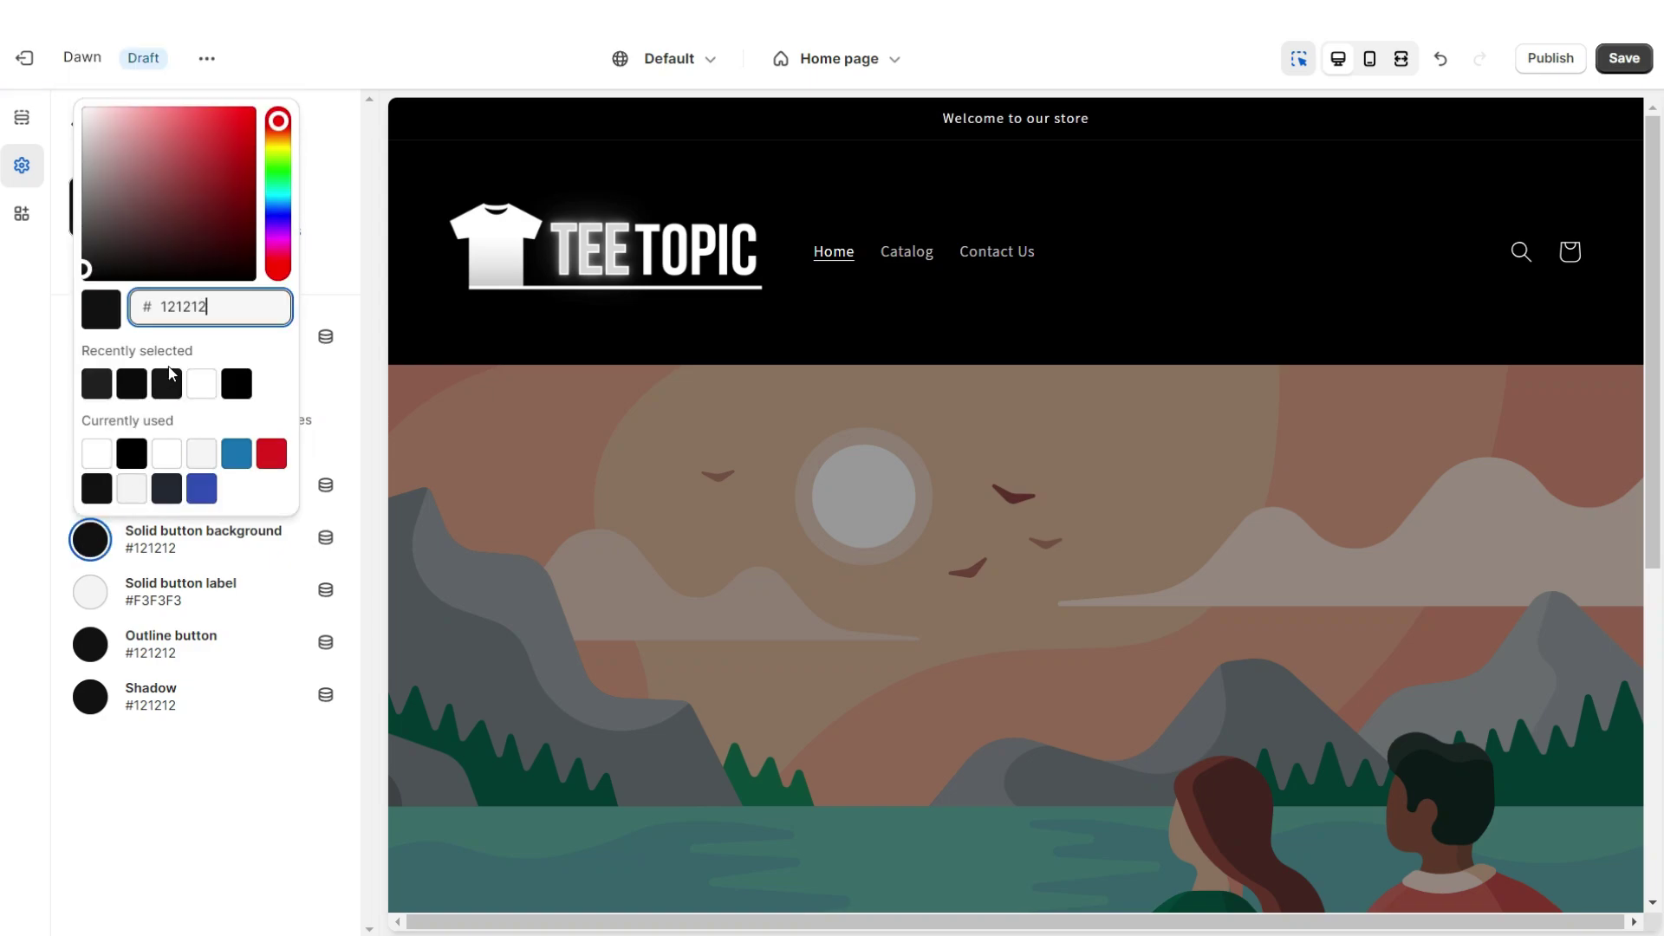
{"action": "left_click", "coordinate": [202, 383]}
{"action": "left_click", "coordinate": [90, 591]}
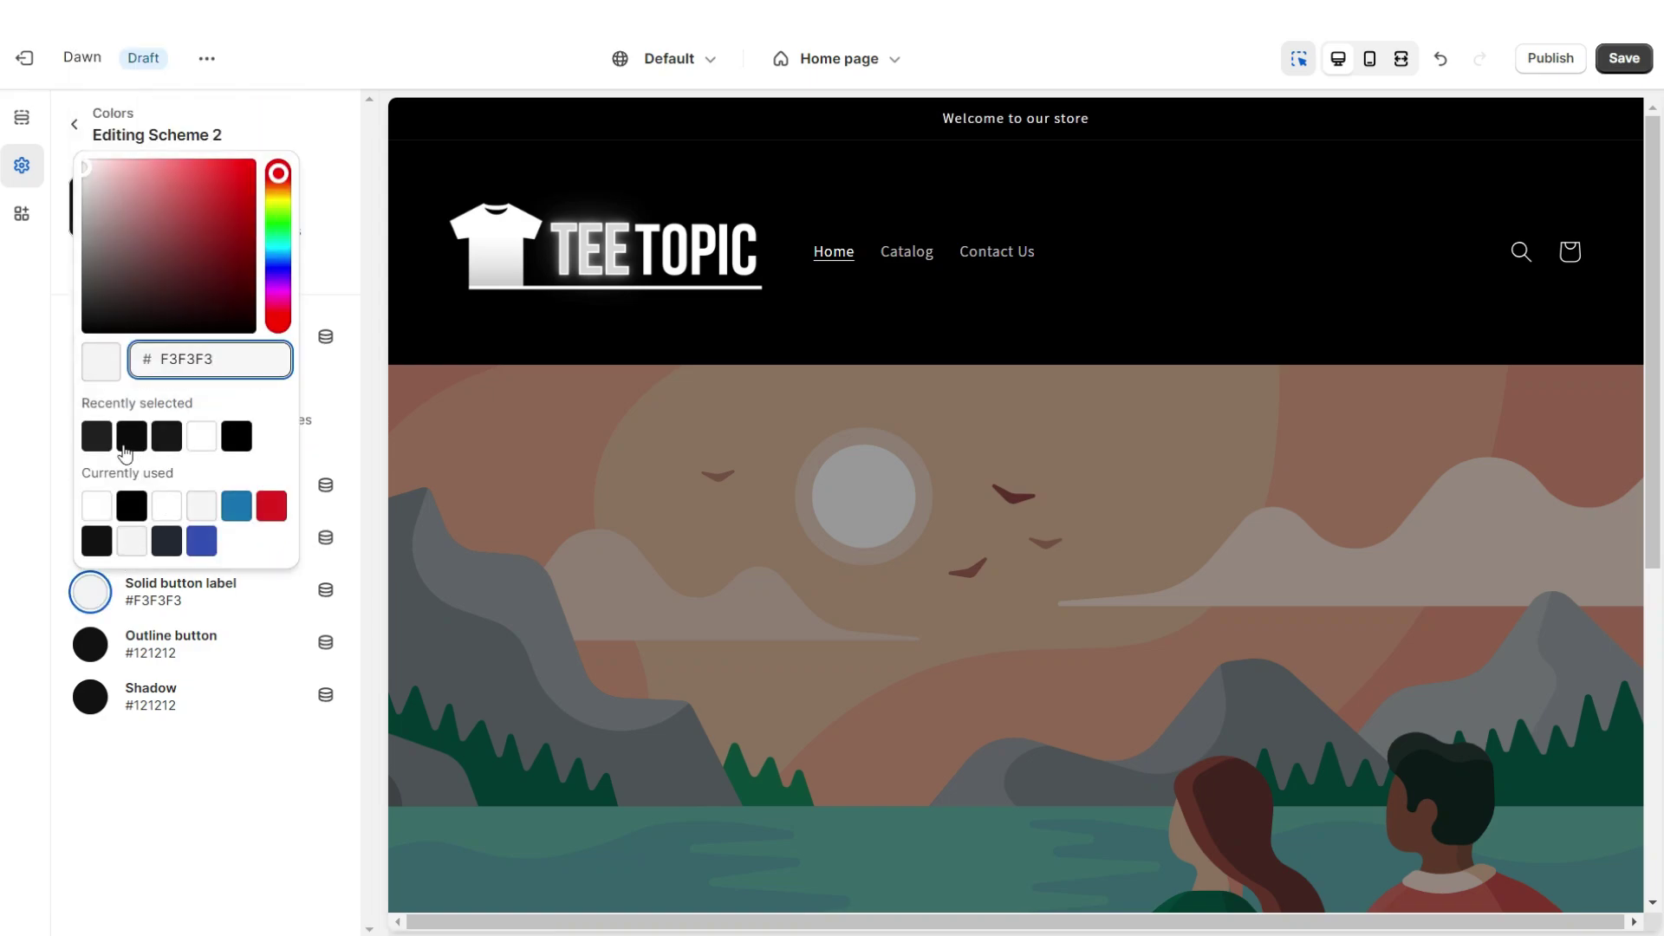
{"action": "left_click", "coordinate": [775, 125]}
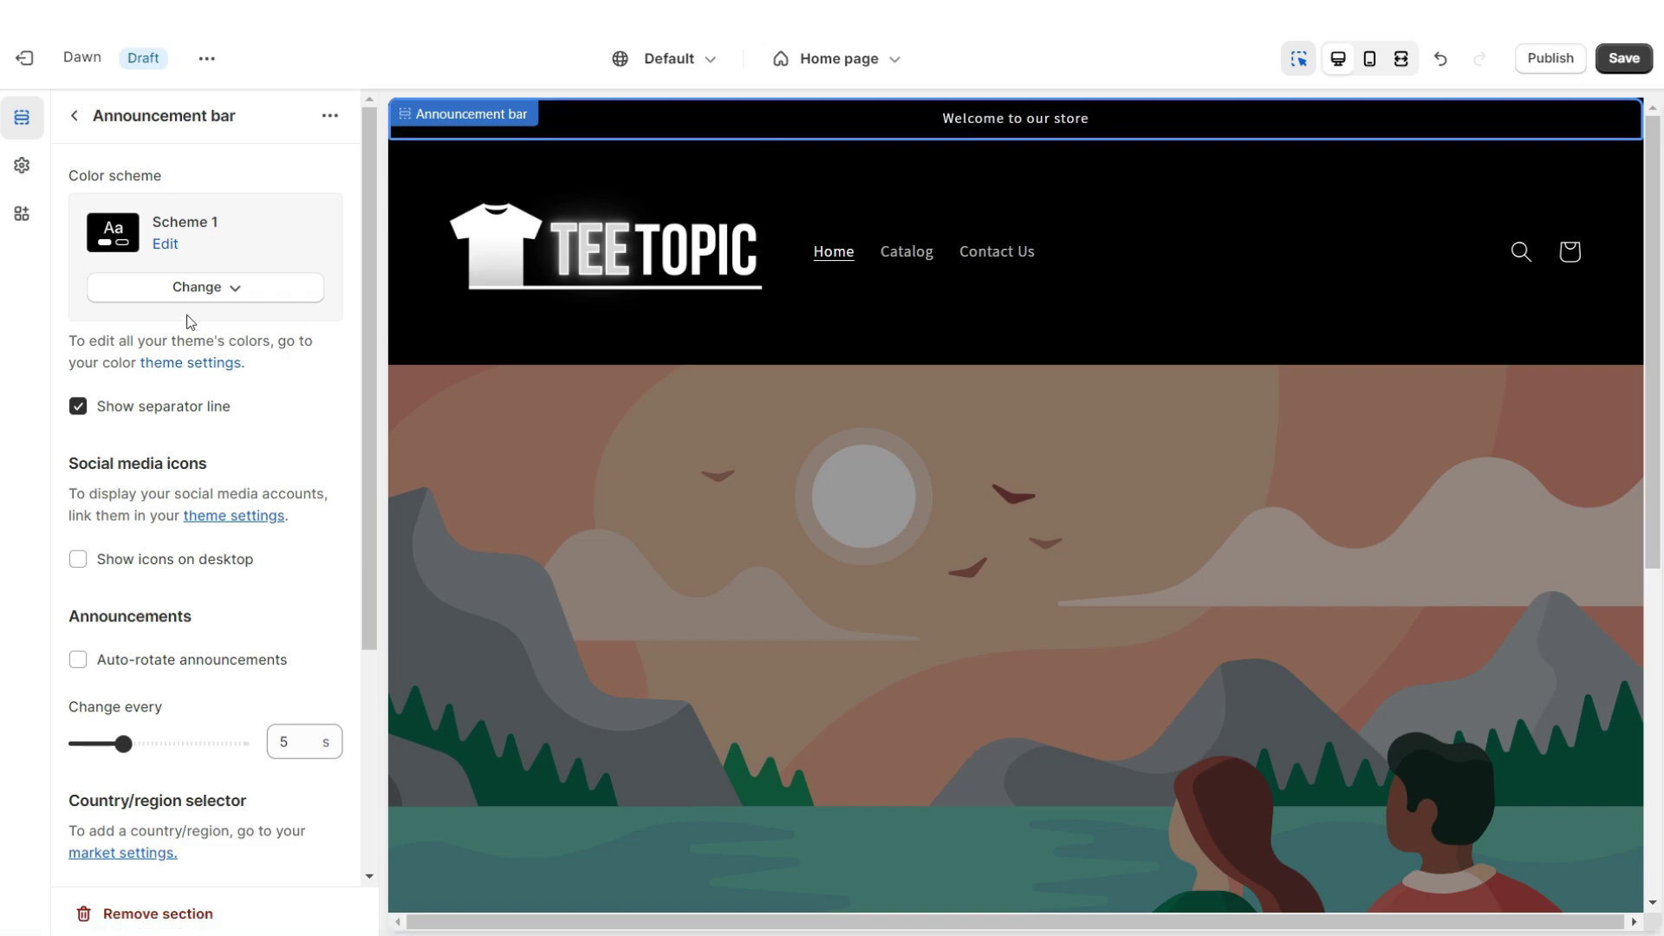
Apply Scheme 2 to the announcement bar, delete the 'Welcome to our store' announcement, and save
{"action": "left_click", "coordinate": [201, 287]}
{"action": "left_click", "coordinate": [189, 397]}
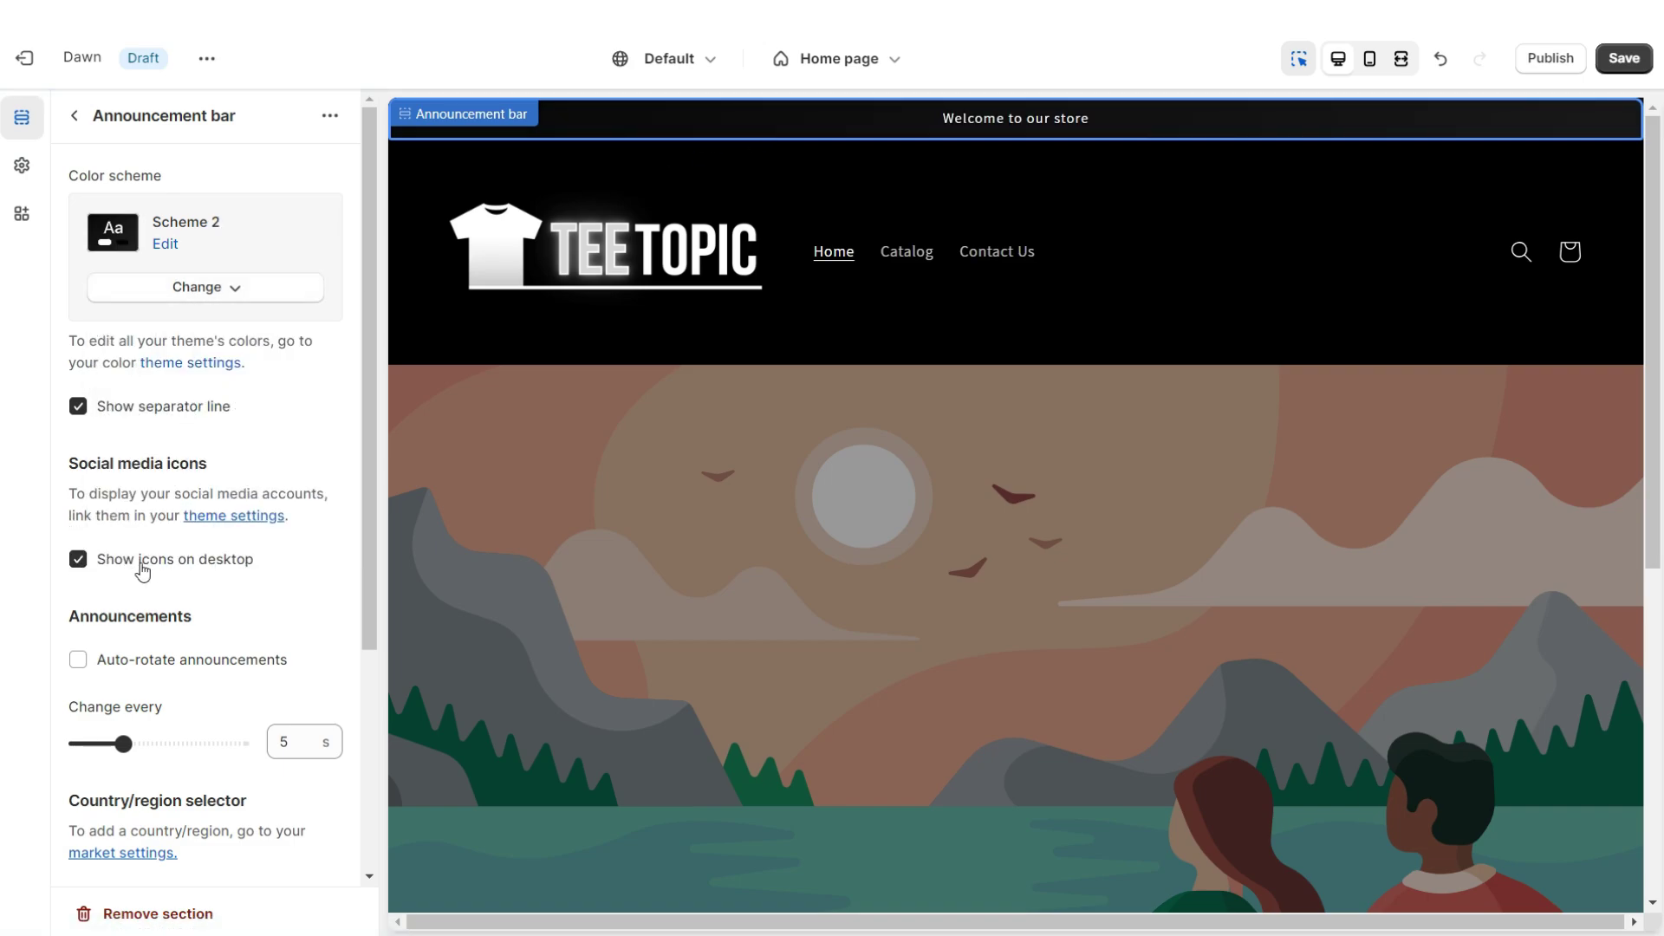
{"action": "left_click", "coordinate": [234, 516]}
{"action": "scroll", "coordinate": [231, 596], "scroll_direction": "down", "scroll_amount": 5}
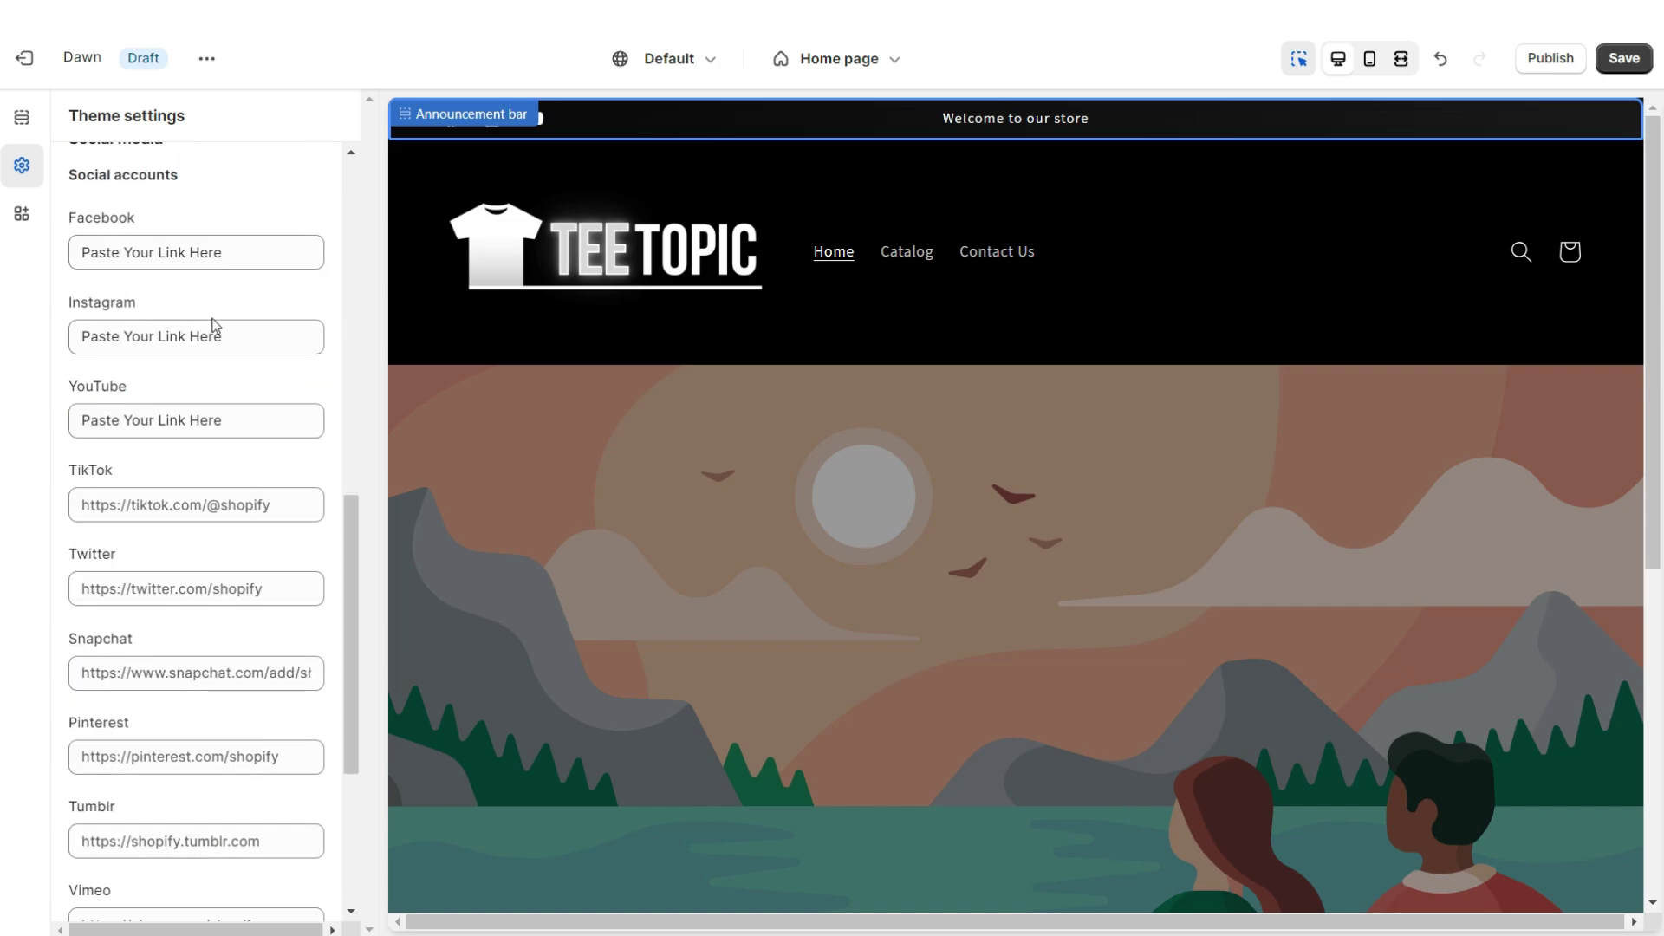
{"action": "scroll", "coordinate": [332, 385], "scroll_direction": "up", "scroll_amount": 1}
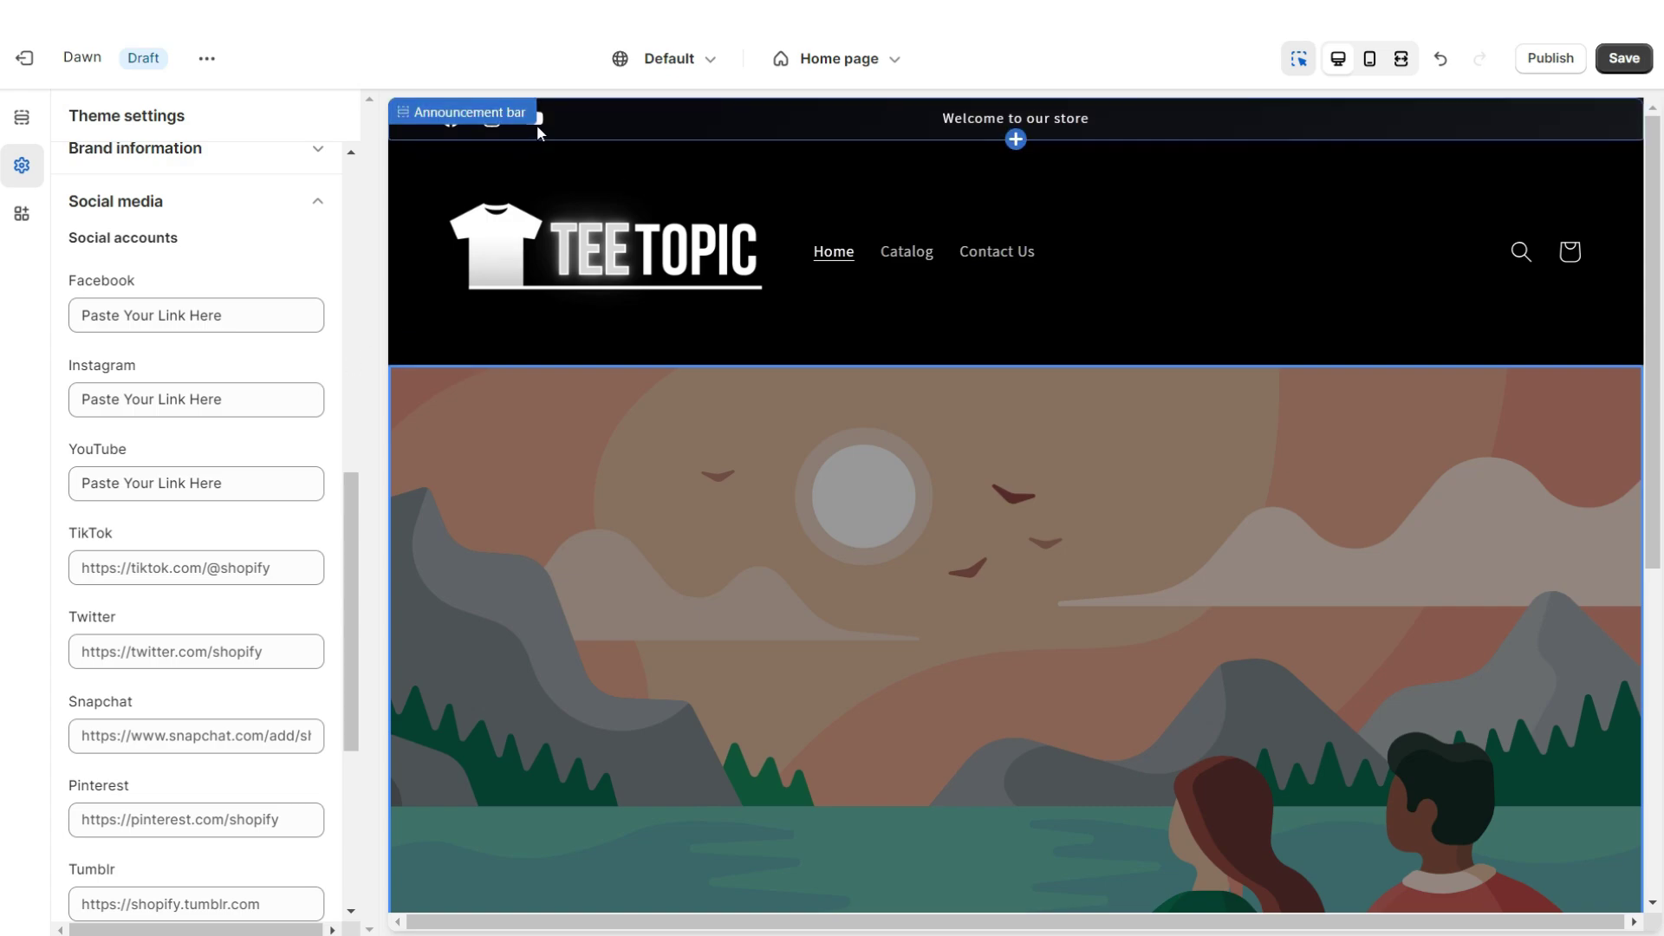
{"action": "scroll", "coordinate": [1536, 705], "scroll_direction": "down", "scroll_amount": 5}
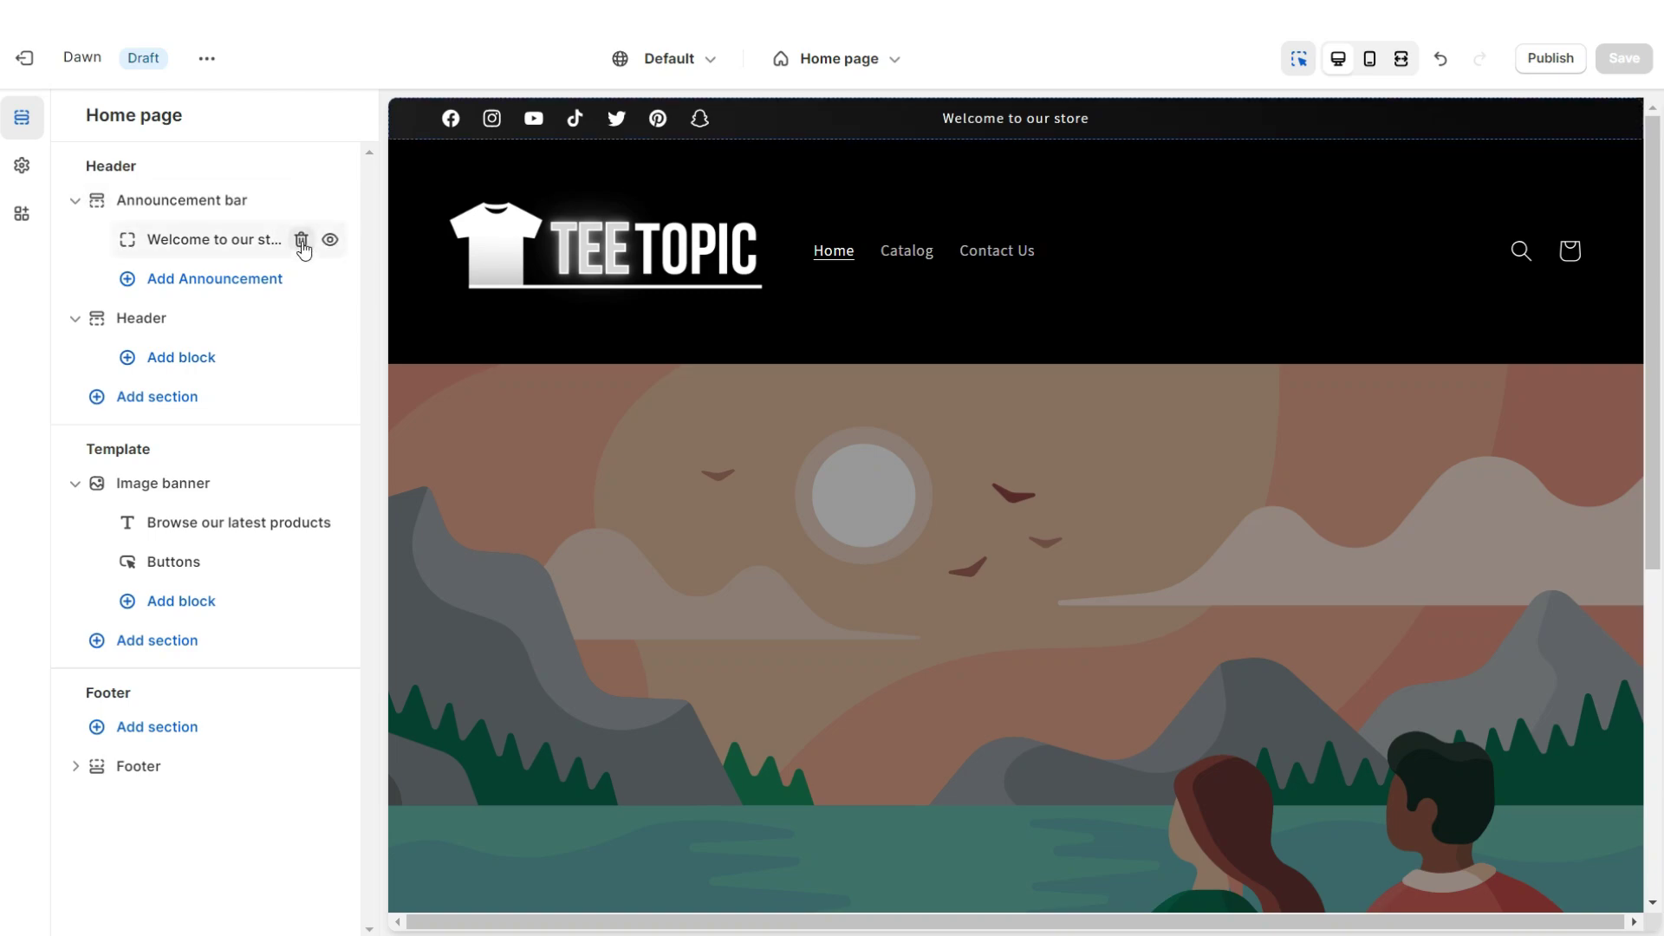
{"action": "left_click", "coordinate": [302, 245]}
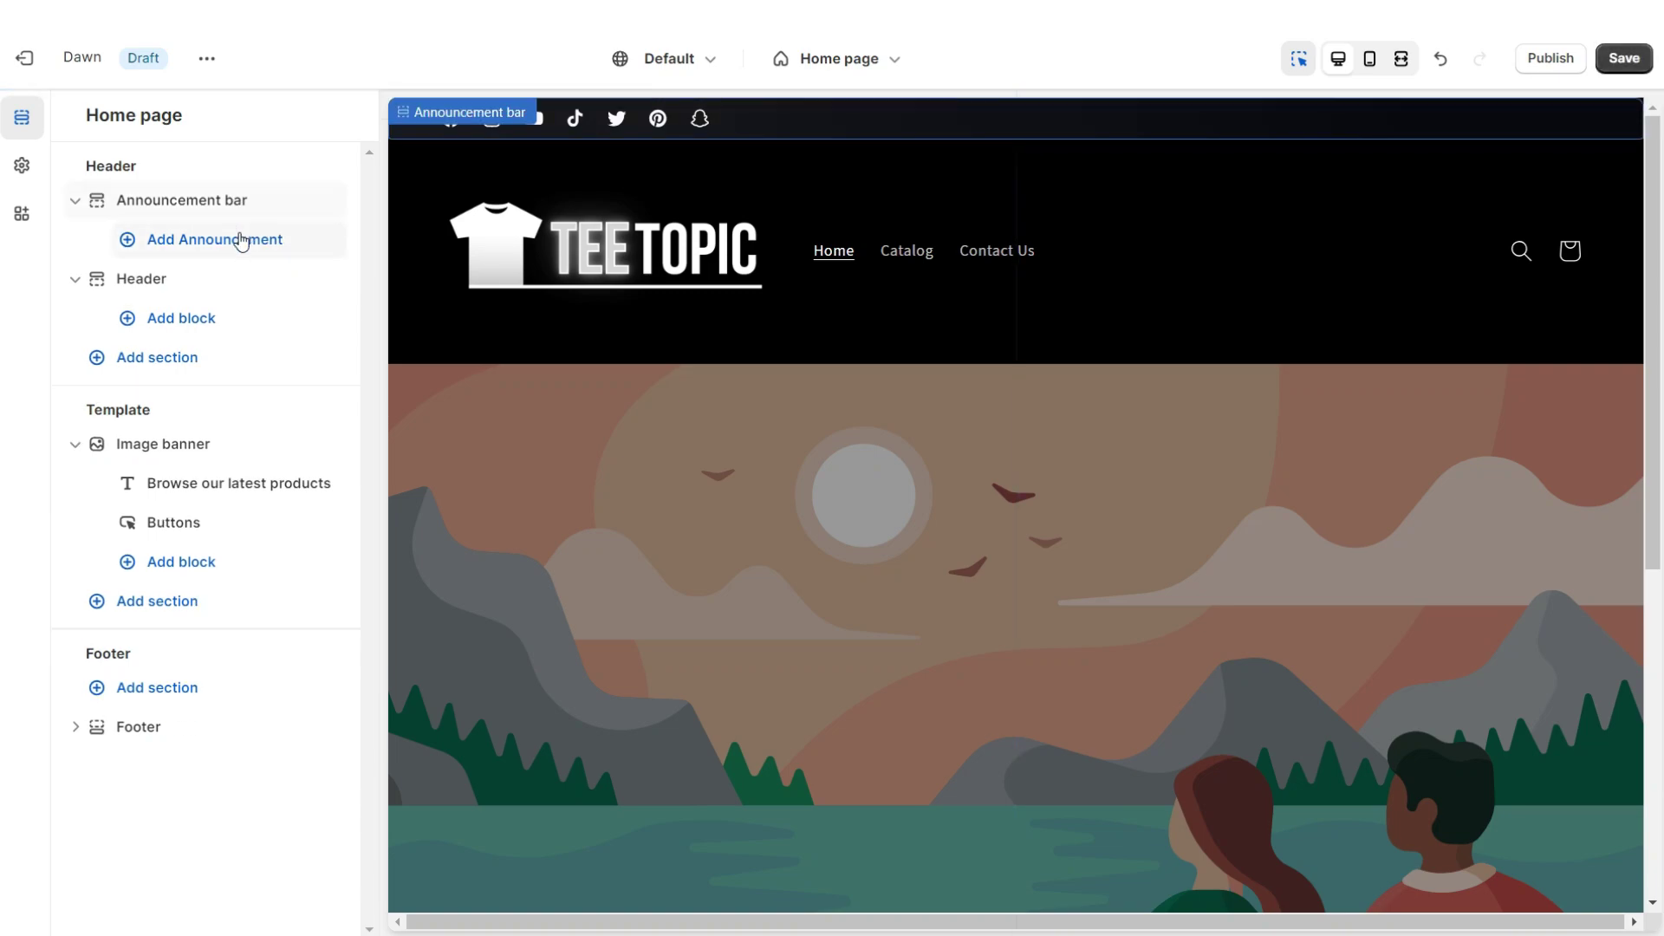
{"action": "left_click", "coordinate": [1623, 58]}
Set the header's Sticky header option to Always and scroll the preview to confirm it stays on top
{"action": "scroll", "coordinate": [1653, 359], "scroll_direction": "down", "scroll_amount": 5}
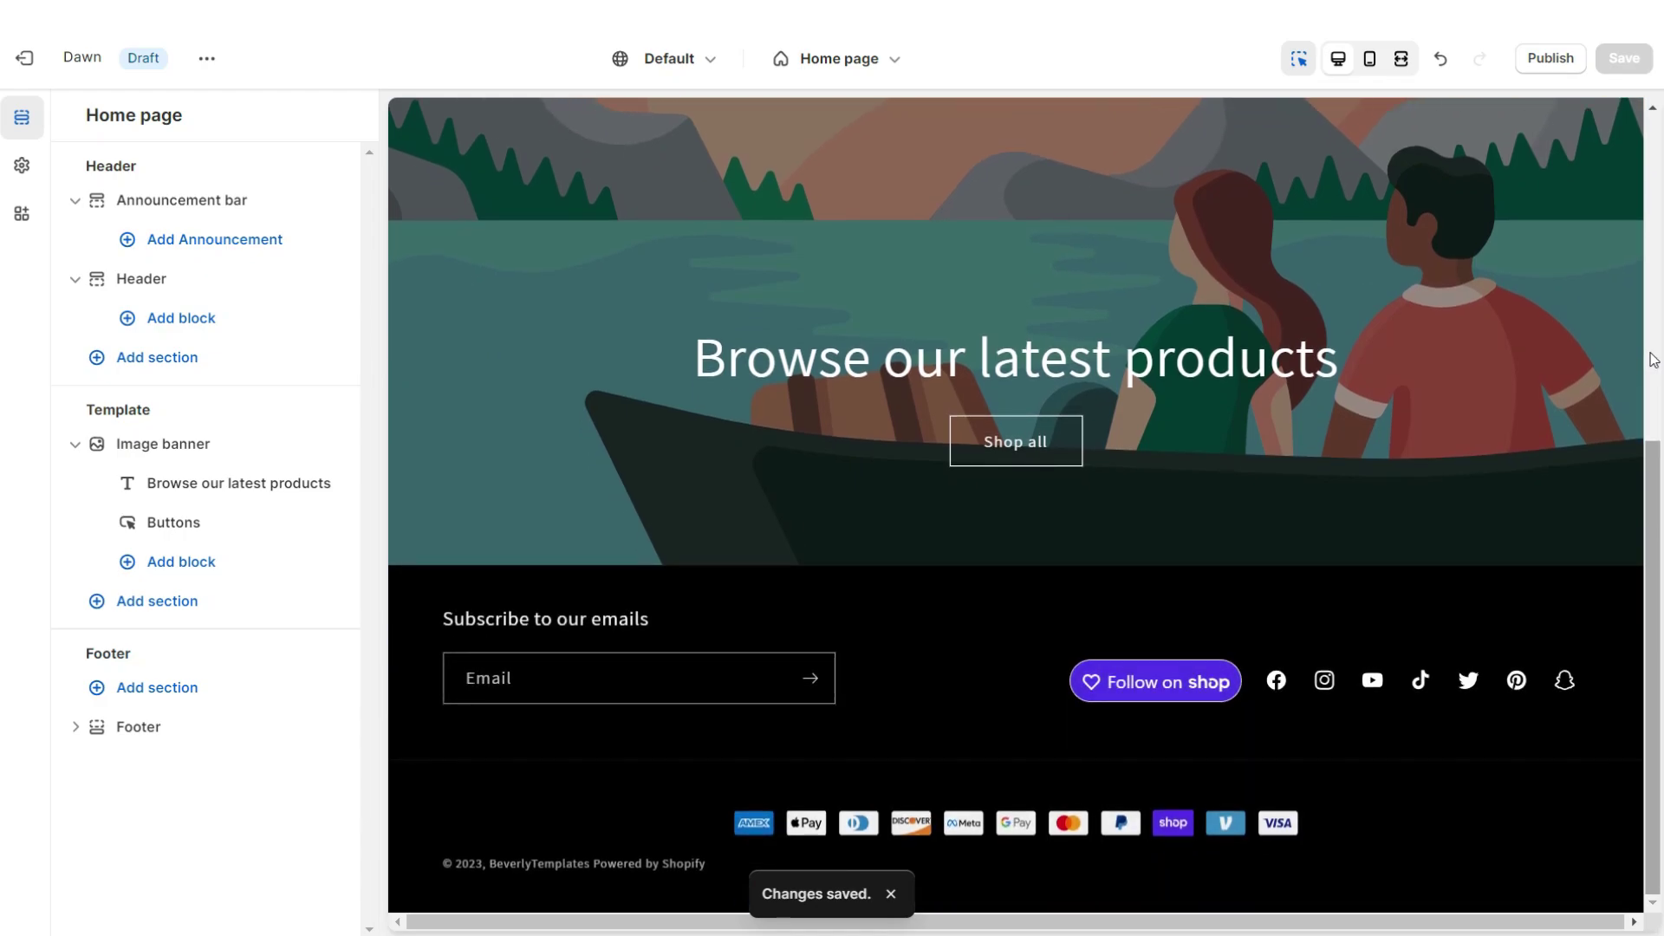
{"action": "scroll", "coordinate": [1653, 360], "scroll_direction": "up", "scroll_amount": 2}
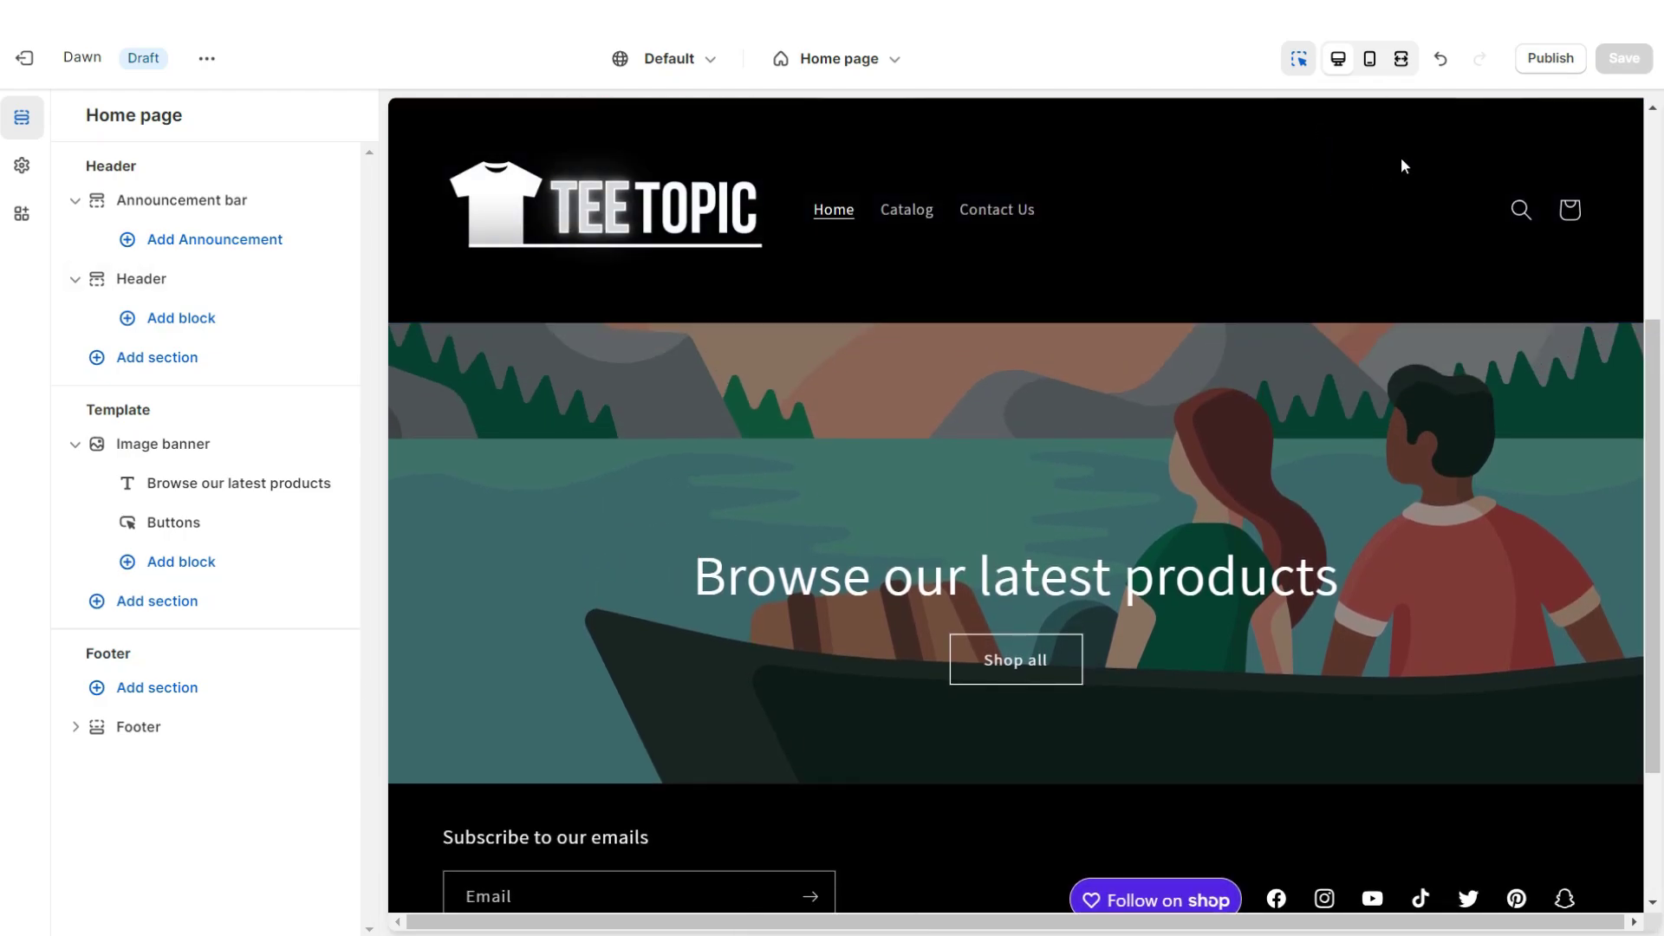
{"action": "left_click", "coordinate": [1386, 174]}
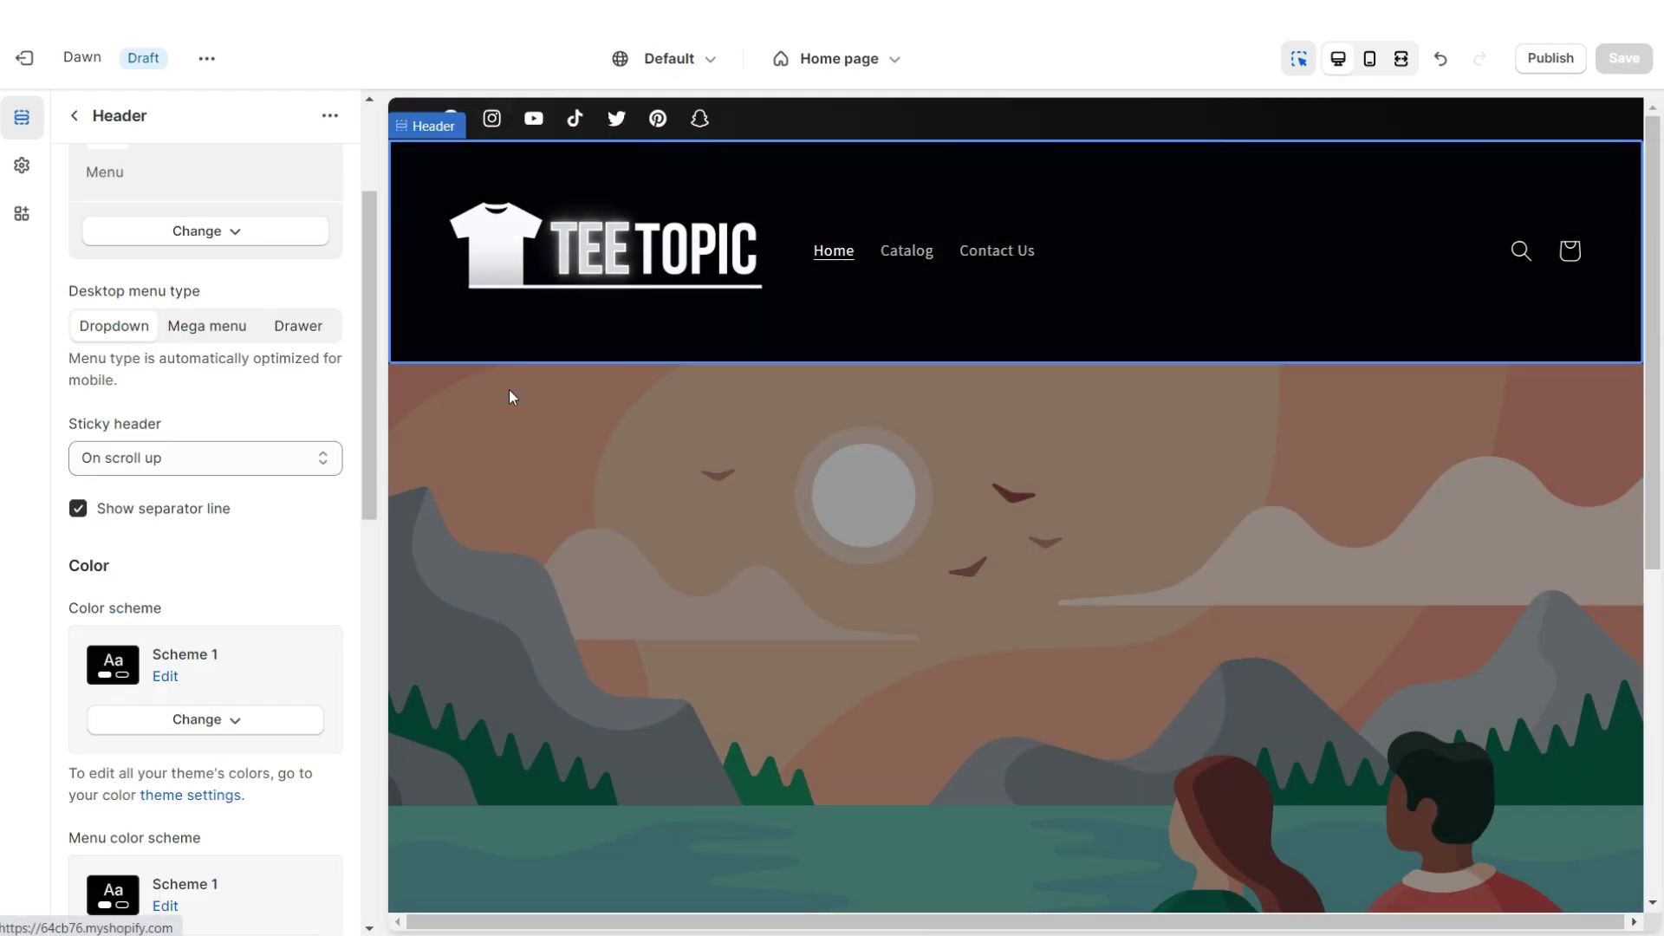
{"action": "left_click", "coordinate": [134, 460]}
{"action": "left_click", "coordinate": [130, 485]}
{"action": "left_click", "coordinate": [272, 461]}
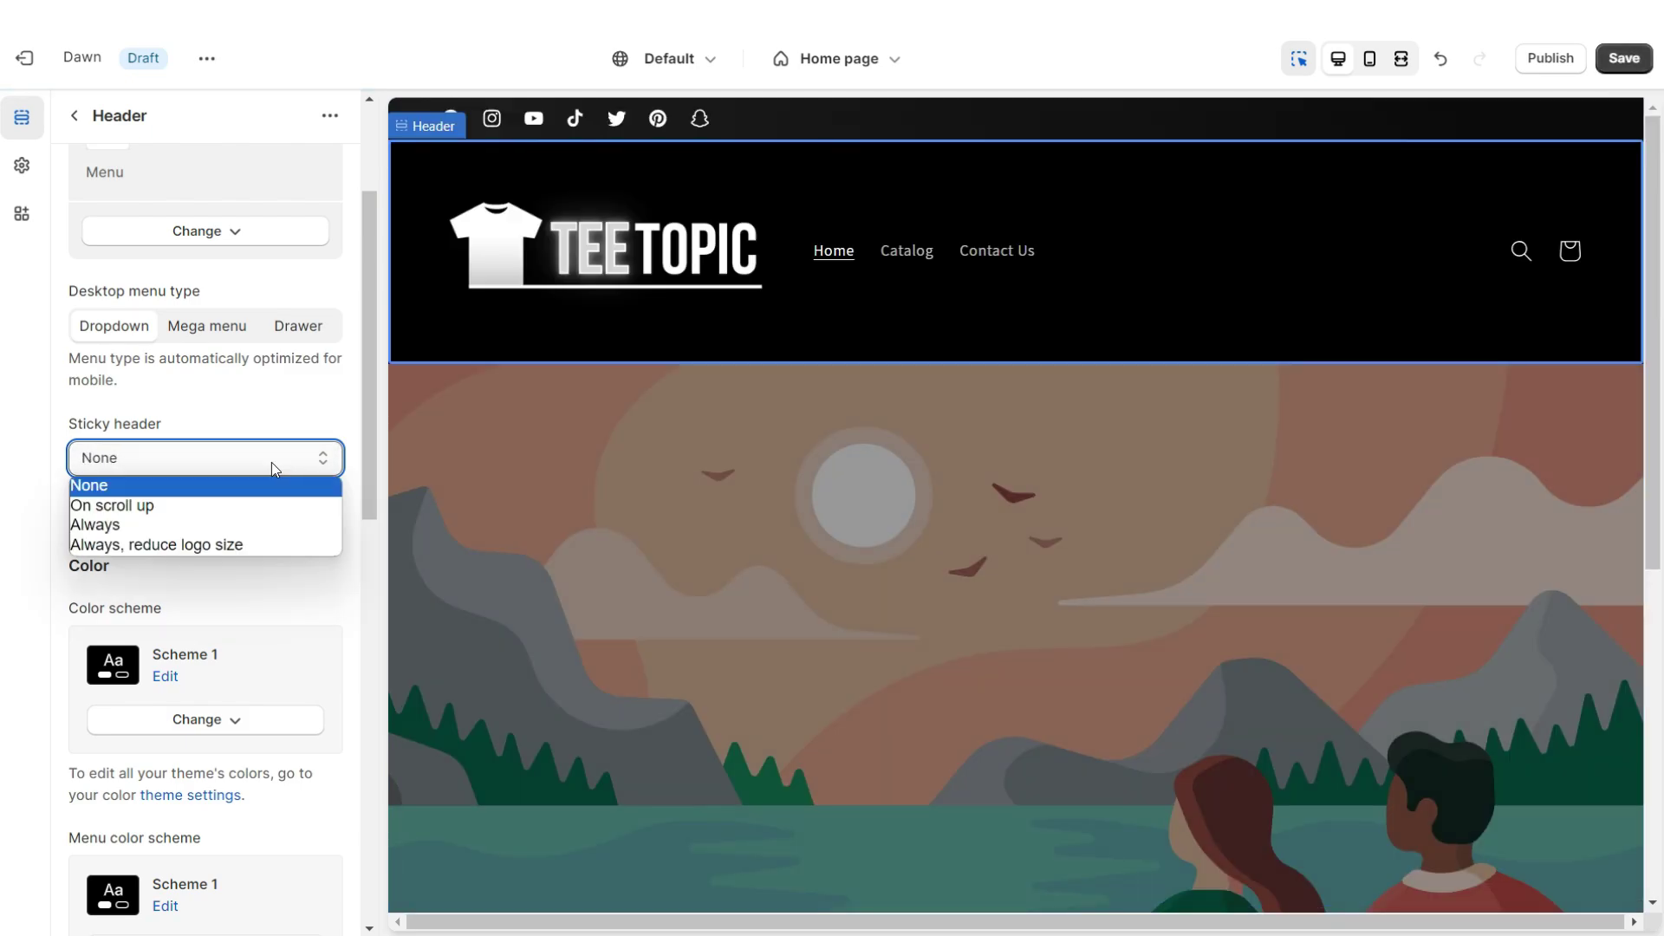
{"action": "left_click", "coordinate": [218, 526]}
{"action": "scroll", "coordinate": [477, 417], "scroll_direction": "down", "scroll_amount": 4}
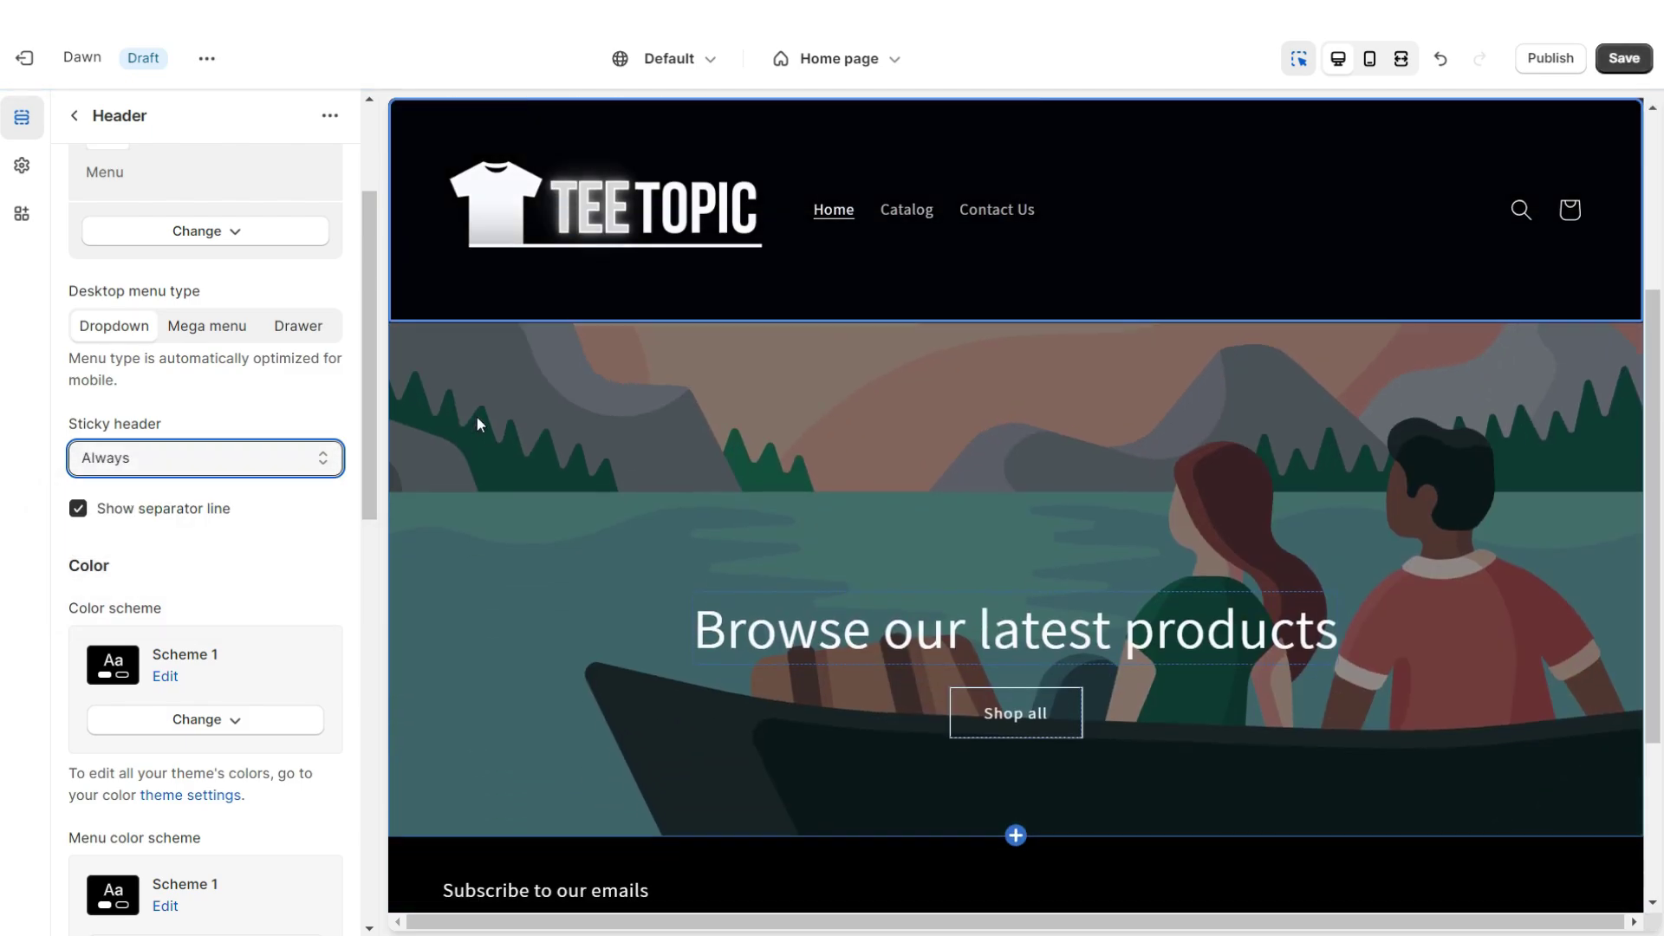
{"action": "scroll", "coordinate": [477, 417], "scroll_direction": "down", "scroll_amount": 3}
{"action": "scroll", "coordinate": [476, 418], "scroll_direction": "up", "scroll_amount": 10}
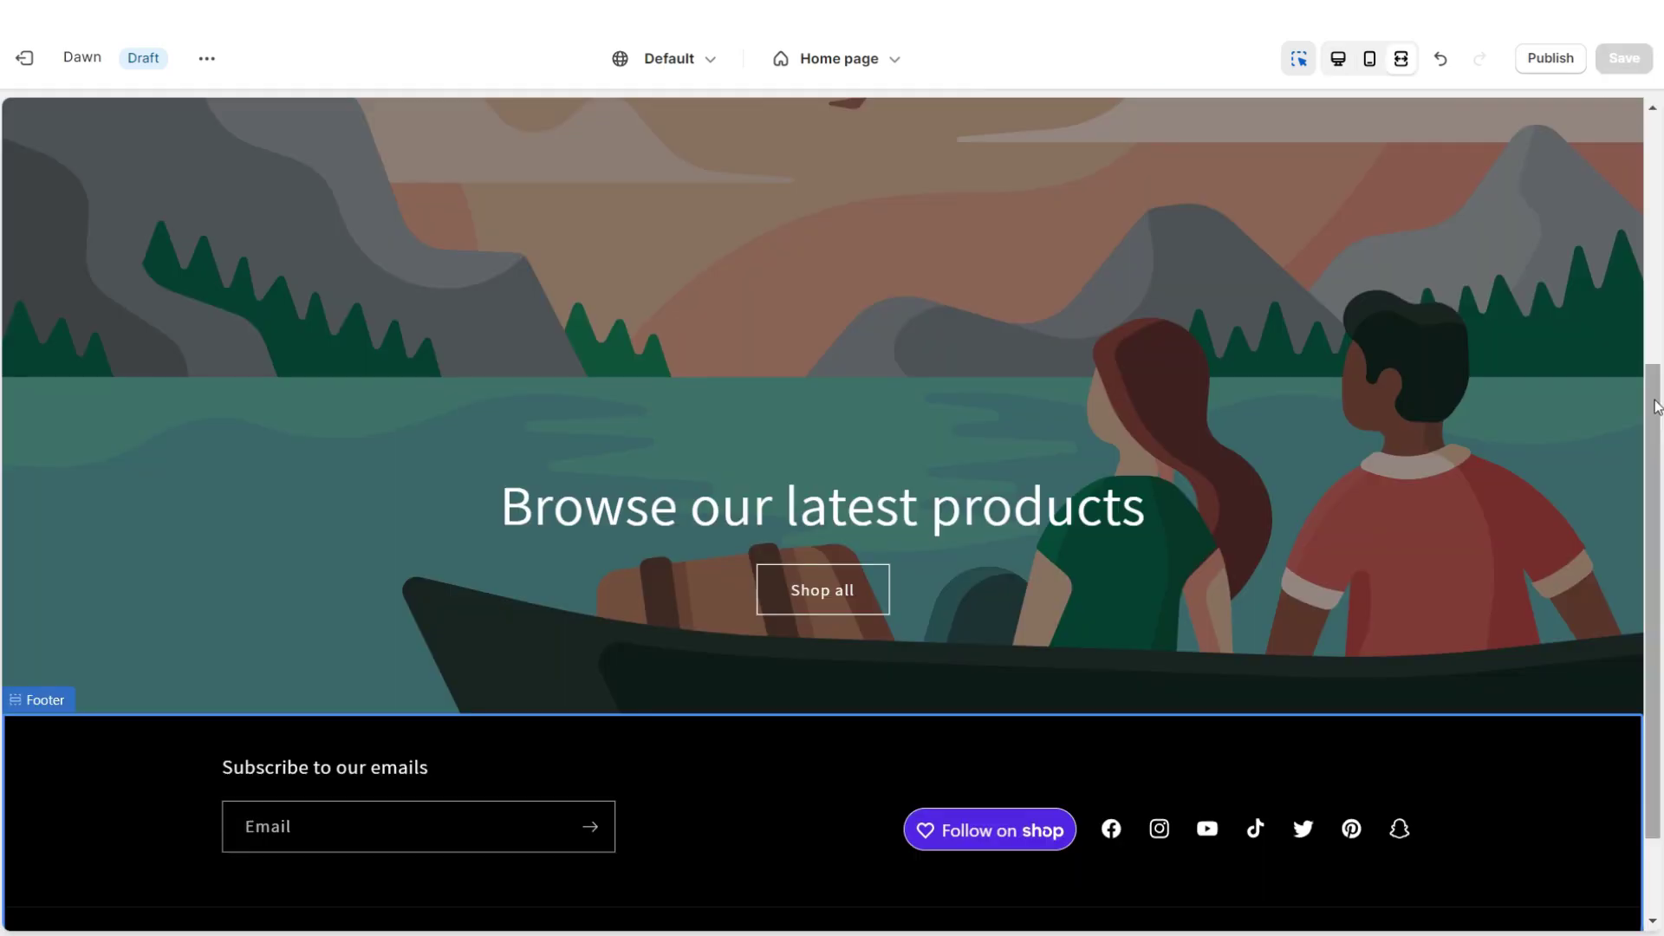
{"action": "scroll", "coordinate": [1609, 420], "scroll_direction": "up", "scroll_amount": 10}
Leave the preview and return to the Home page sidebar listing Header, Image banner and Footer
{"action": "scroll", "coordinate": [1609, 420], "scroll_direction": "down", "scroll_amount": 1}
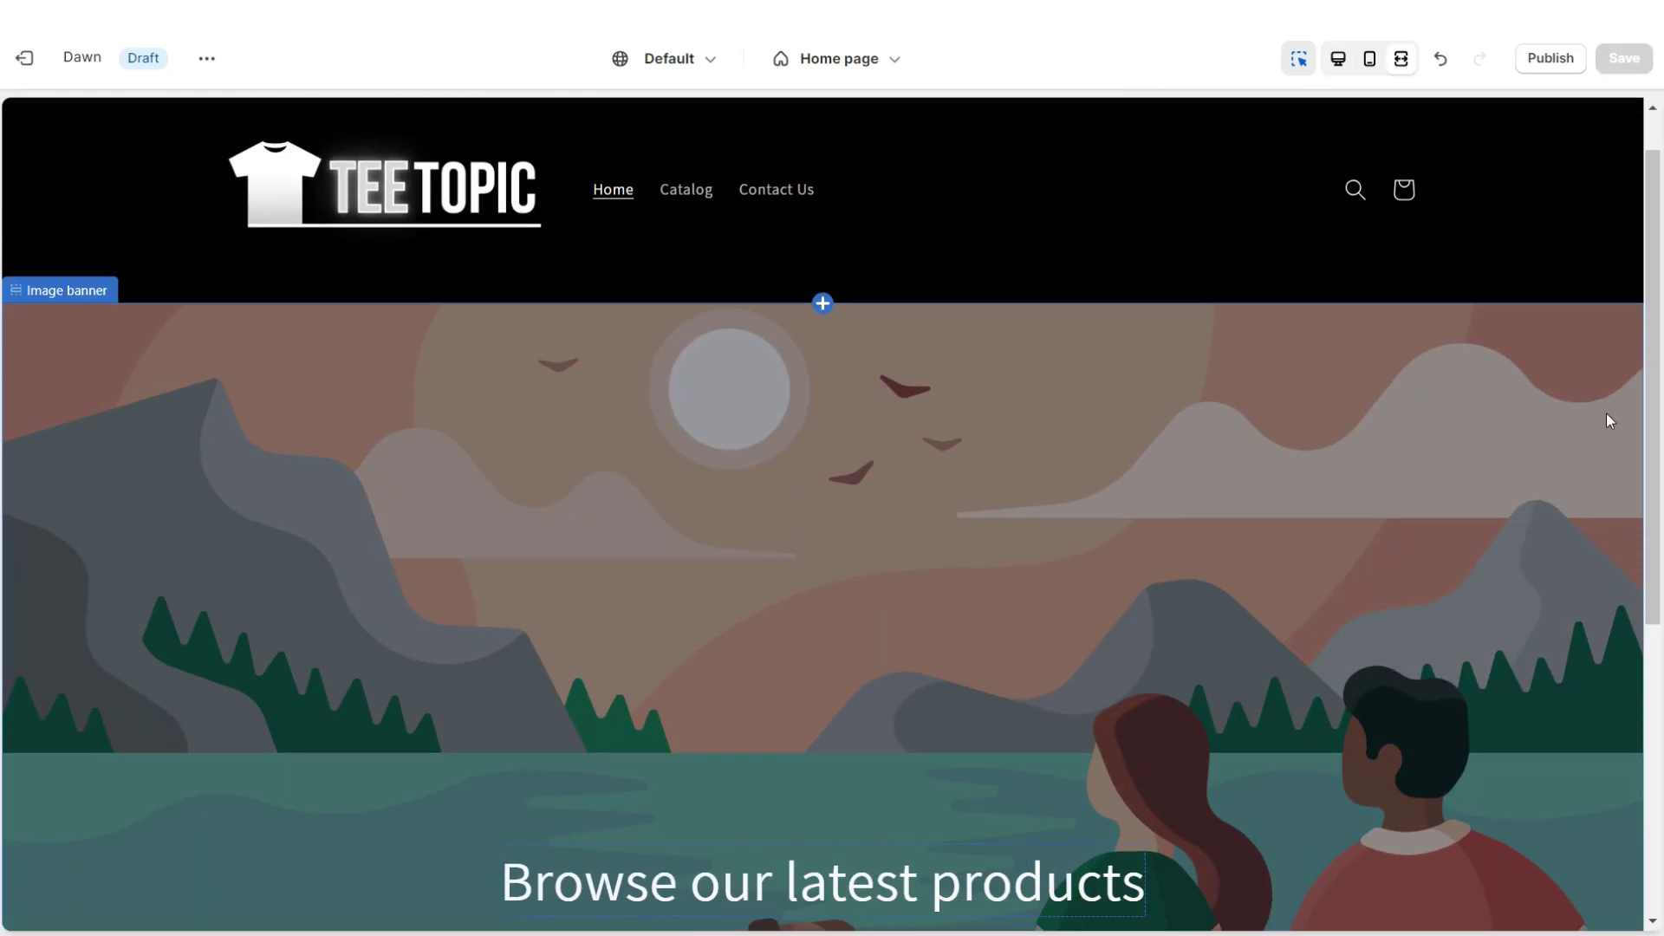
{"action": "scroll", "coordinate": [727, 444], "scroll_direction": "down", "scroll_amount": 3}
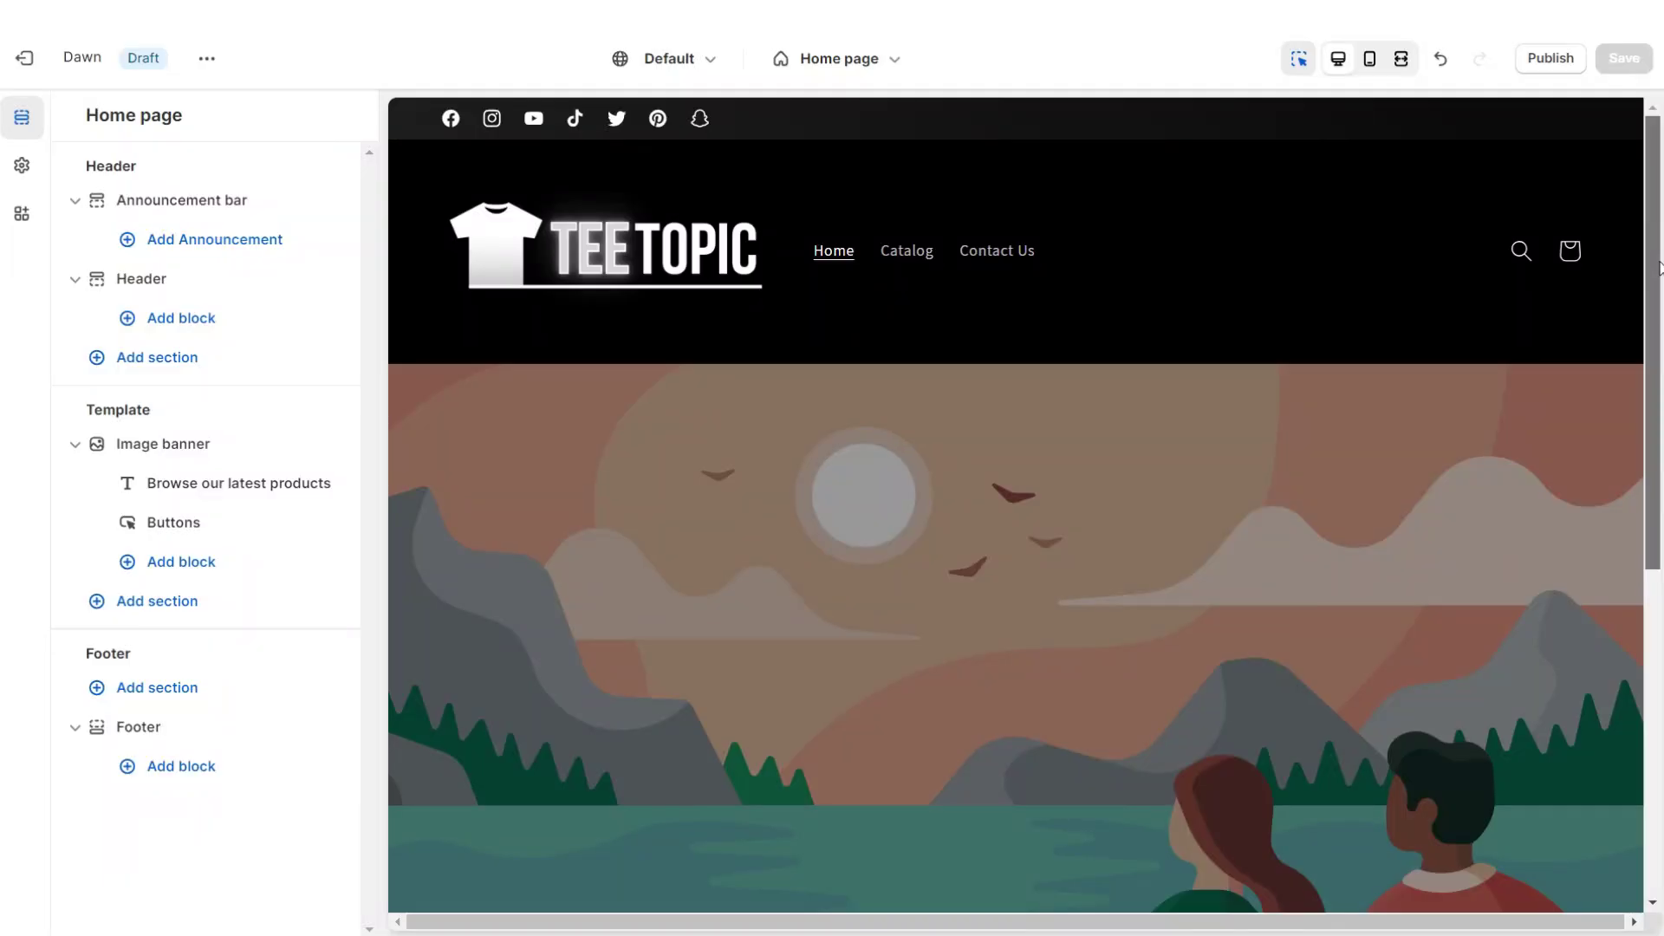
{"action": "left_click_drag", "start_coordinate": [1657, 295], "coordinate": [991, 362]}
Add a Slideshow section to the home page and remove the Image banner
{"action": "mouse_move", "coordinate": [1019, 360]}
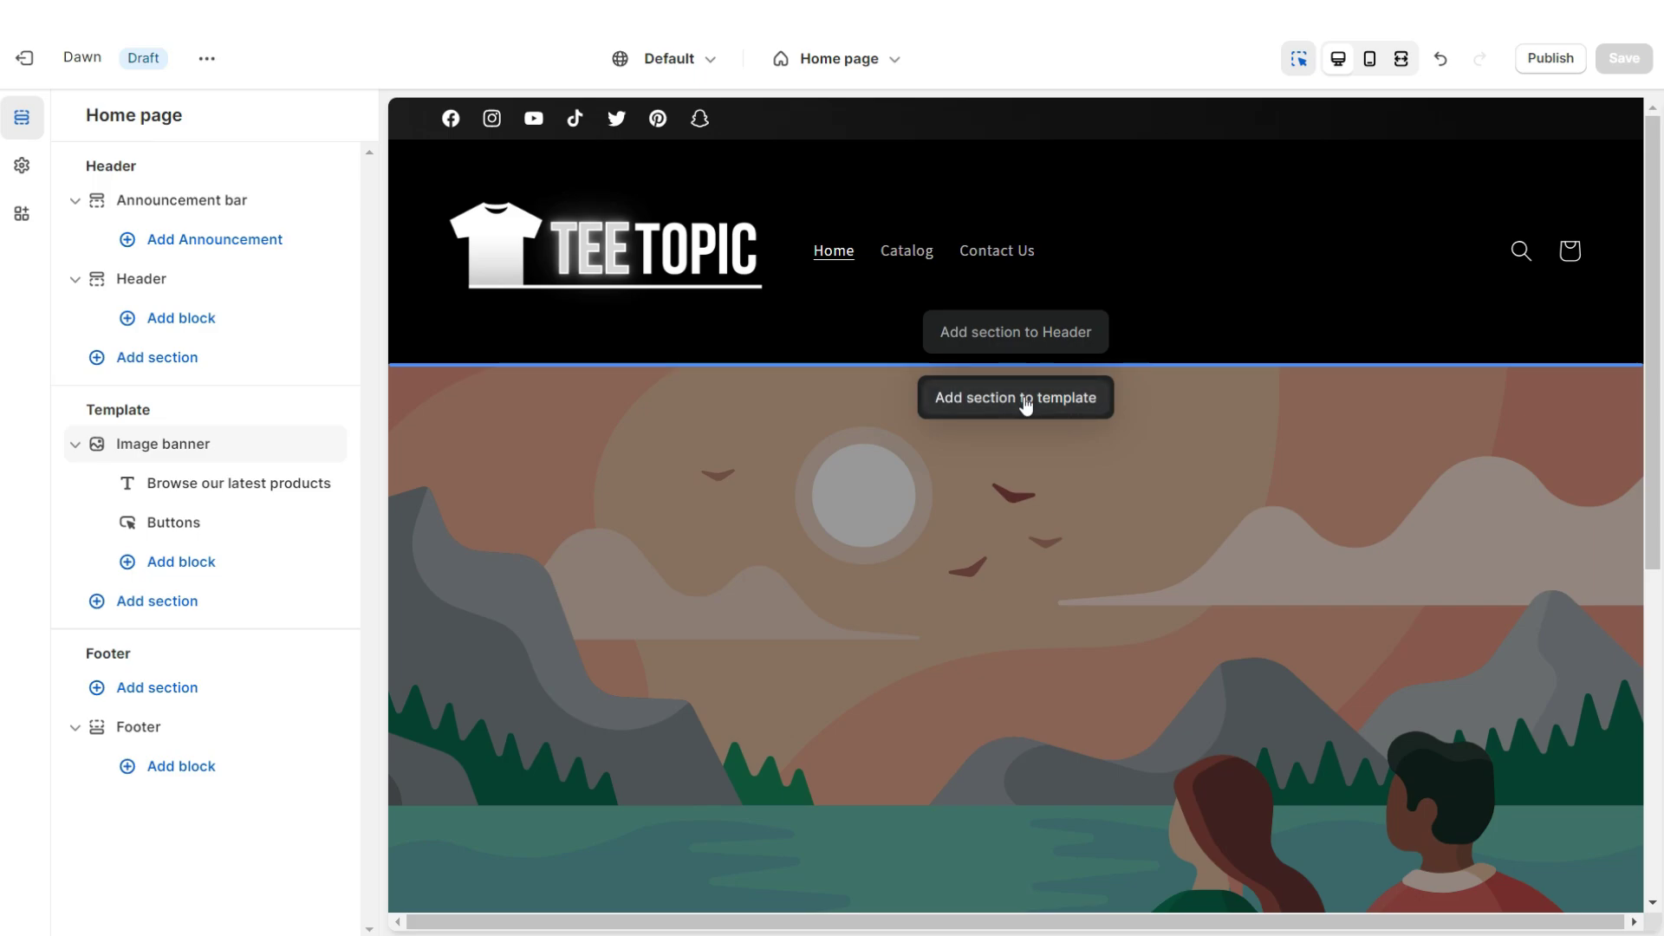
{"action": "left_click", "coordinate": [1024, 399]}
{"action": "scroll", "coordinate": [468, 579], "scroll_direction": "down", "scroll_amount": 3}
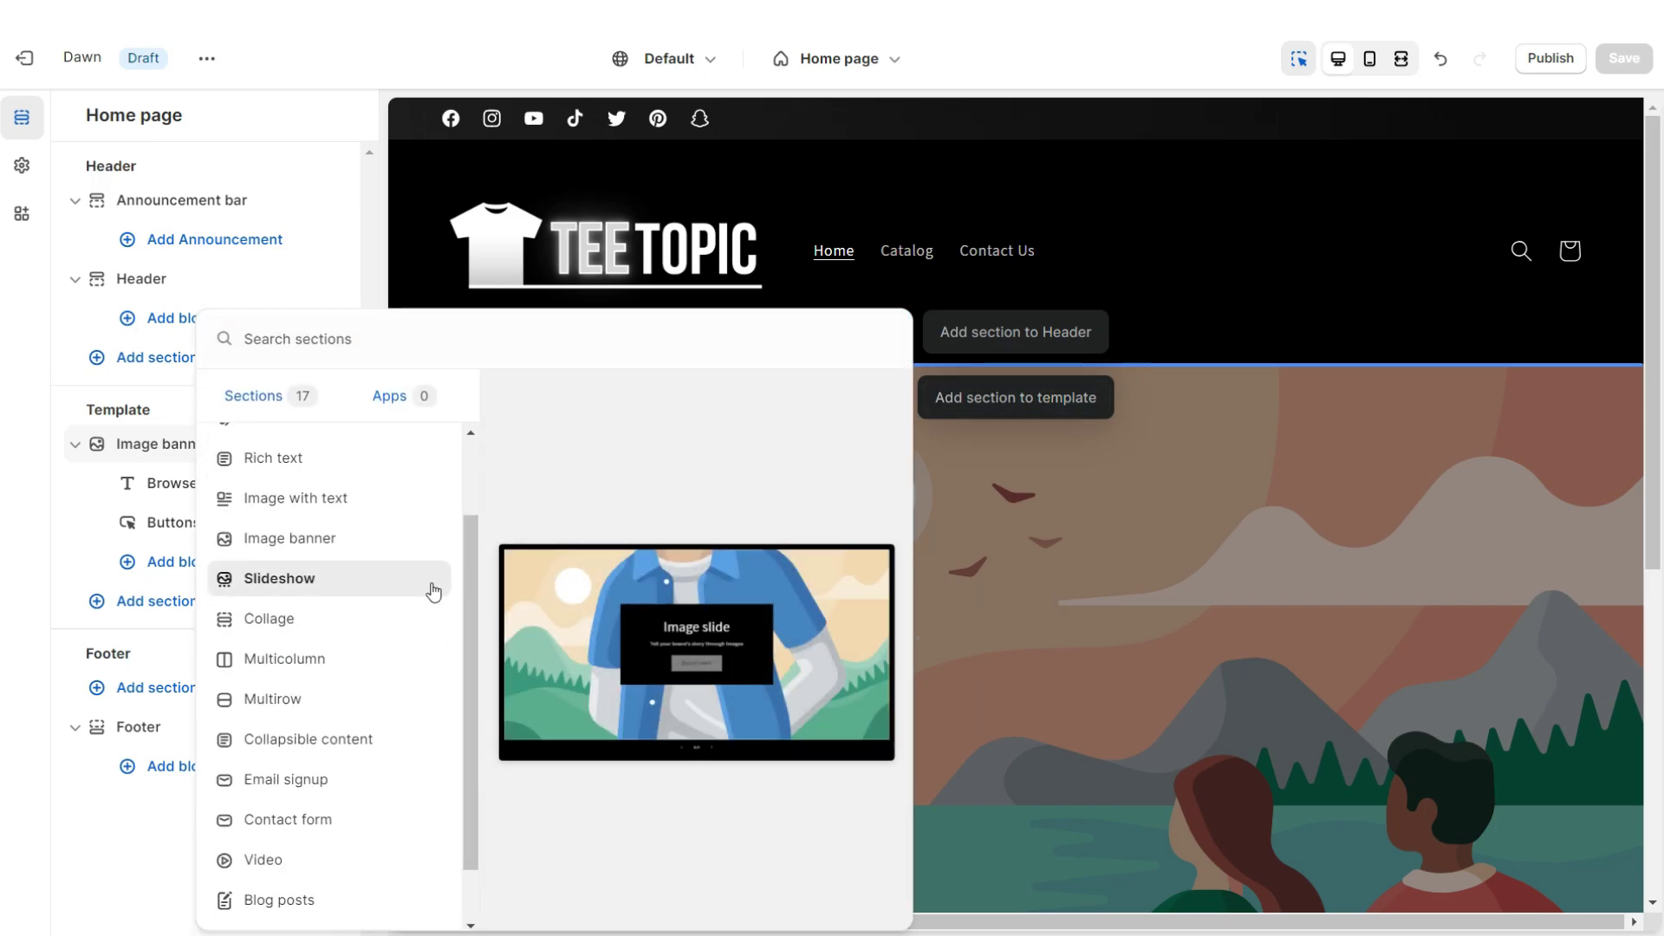
{"action": "left_click", "coordinate": [431, 580]}
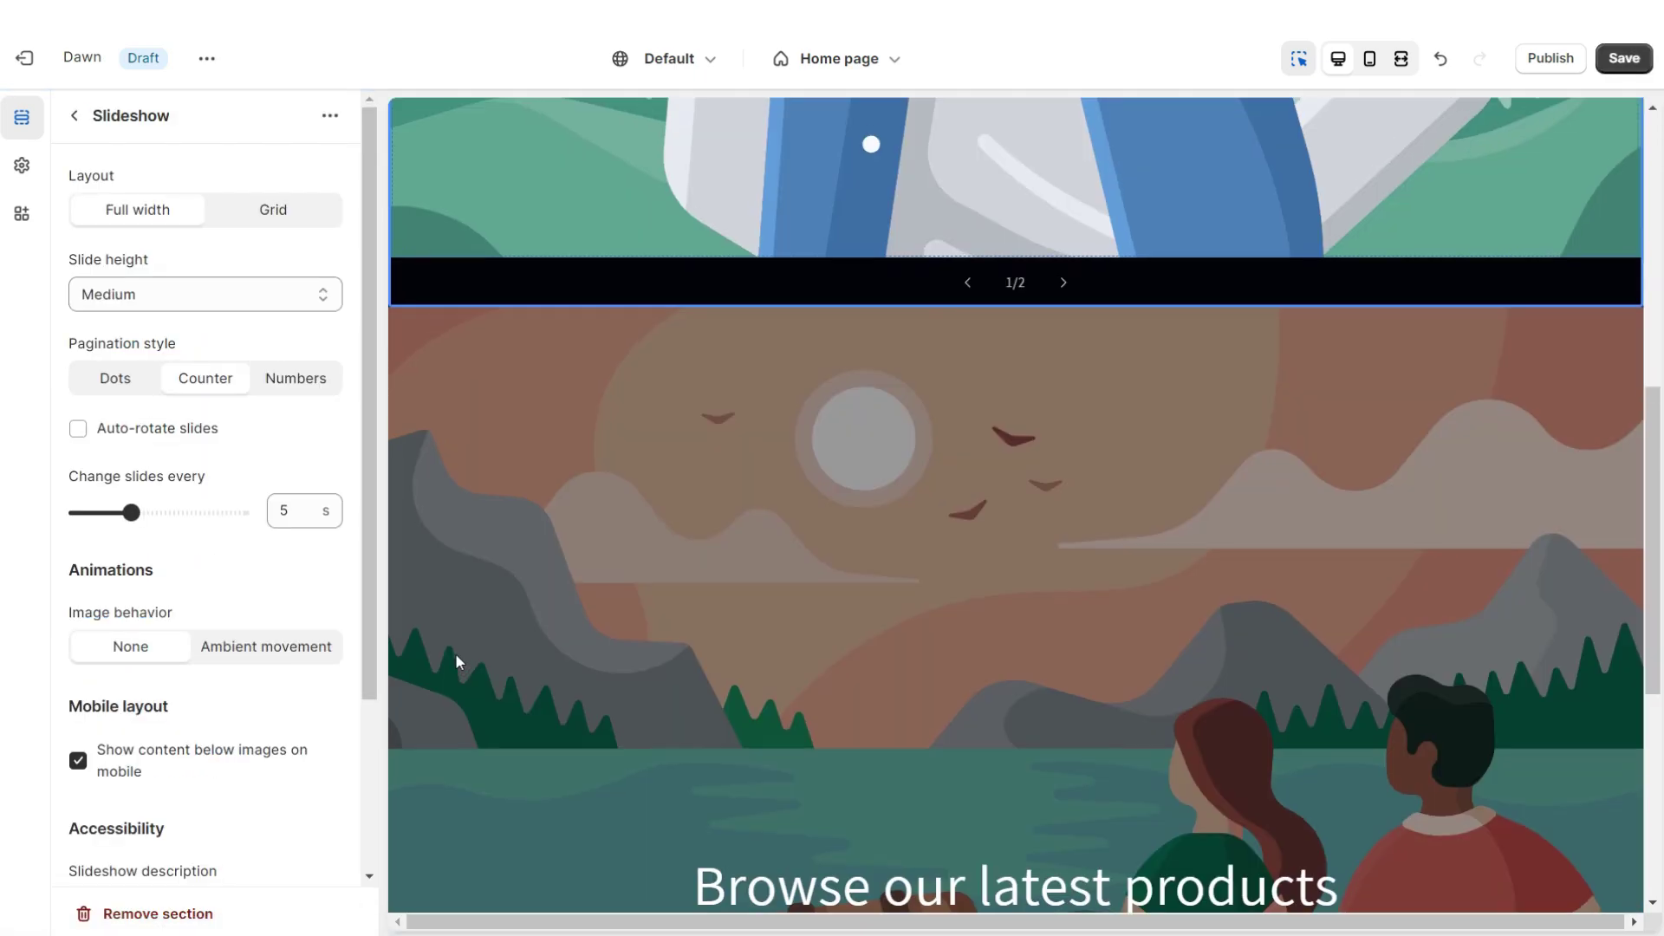
{"action": "left_click", "coordinate": [446, 632]}
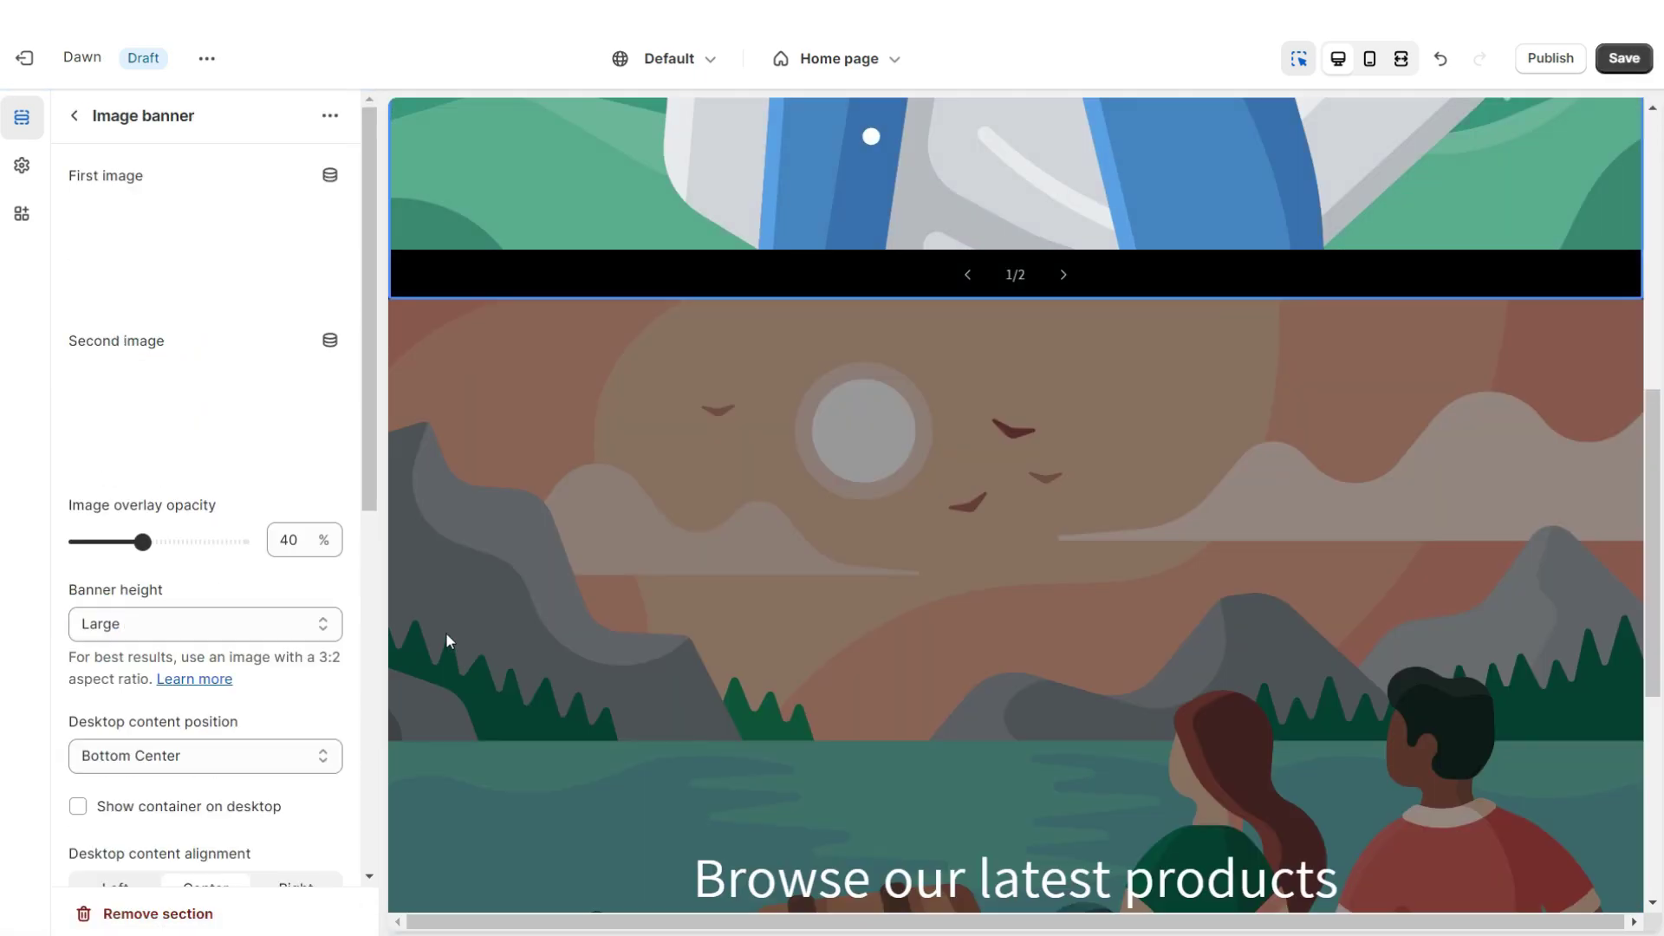
{"action": "left_click", "coordinate": [183, 912]}
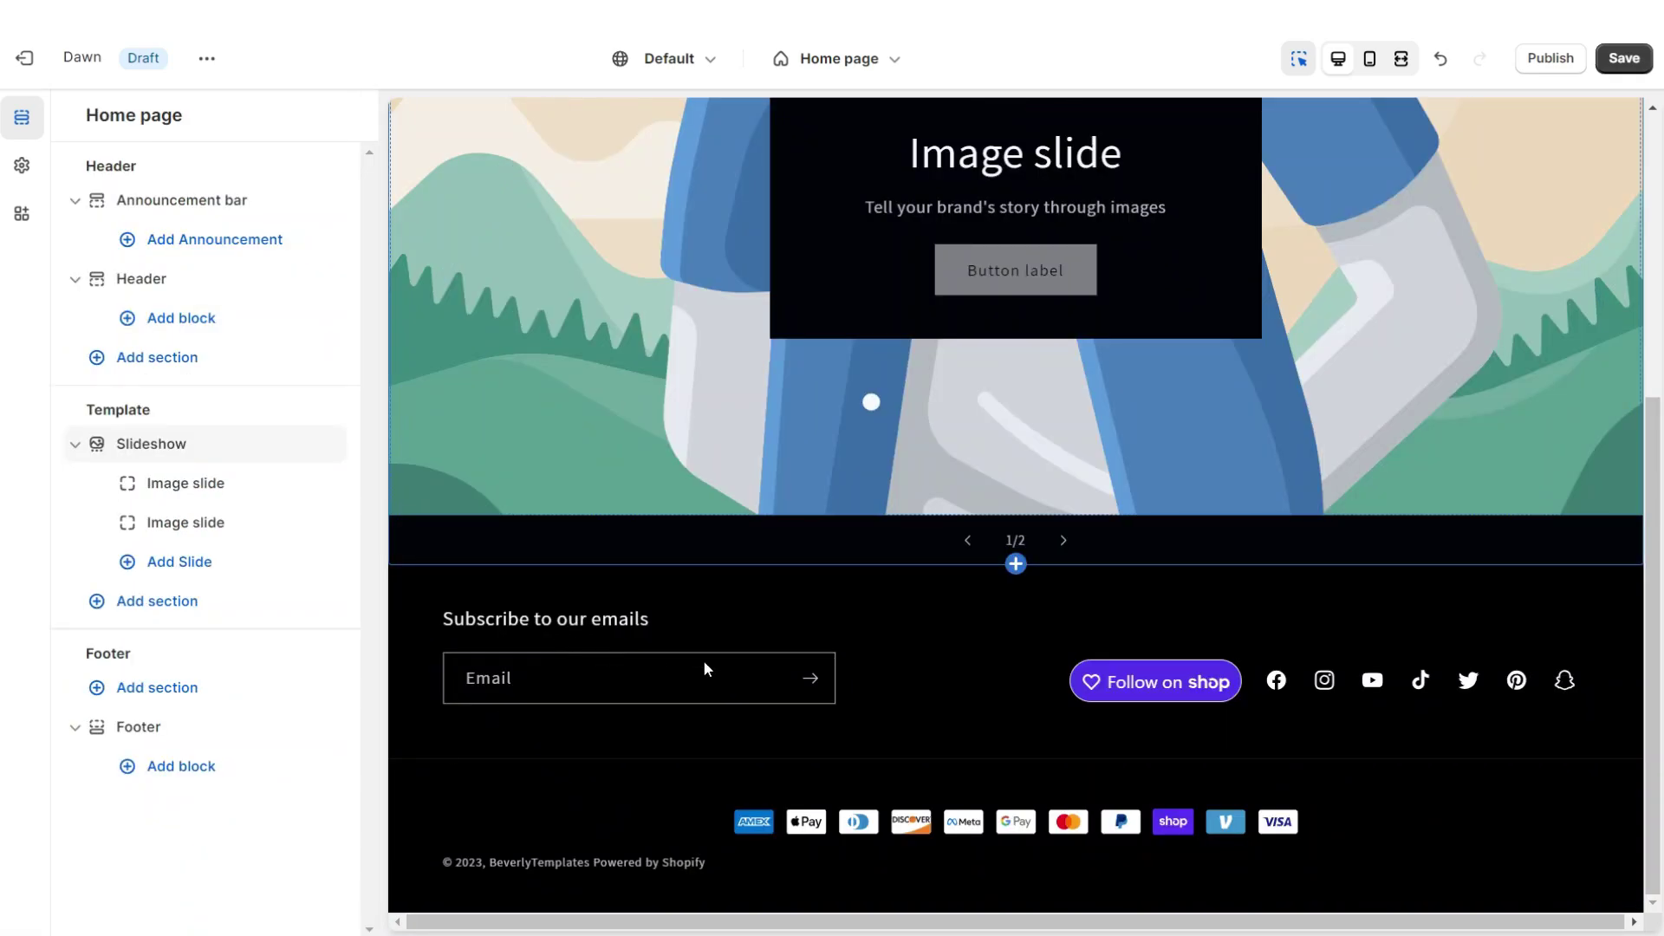
Clear the first slide's heading and subheading, drop its container, and position content bottom center
{"action": "left_click", "coordinate": [185, 483]}
{"action": "triple_click", "coordinate": [113, 433]}
{"action": "key", "text": "BackSpace"}
{"action": "triple_click", "coordinate": [127, 667]}
{"action": "key", "text": "BackSpace"}
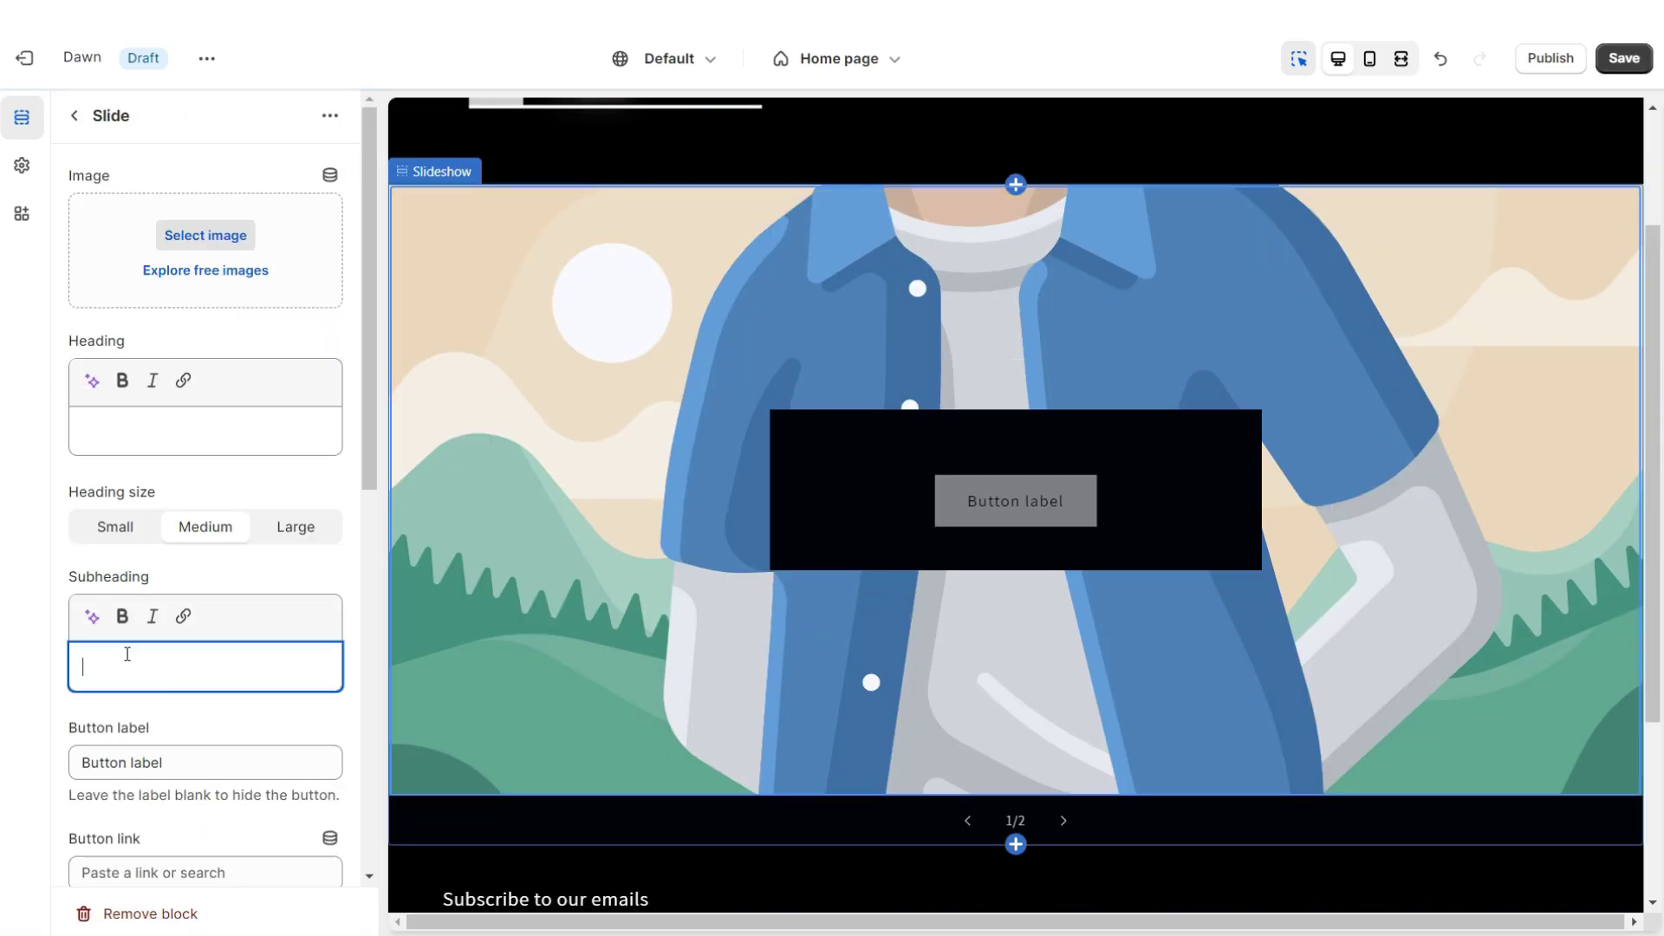
{"action": "scroll", "coordinate": [136, 622], "scroll_direction": "down", "scroll_amount": 5}
{"action": "left_click", "coordinate": [84, 678]}
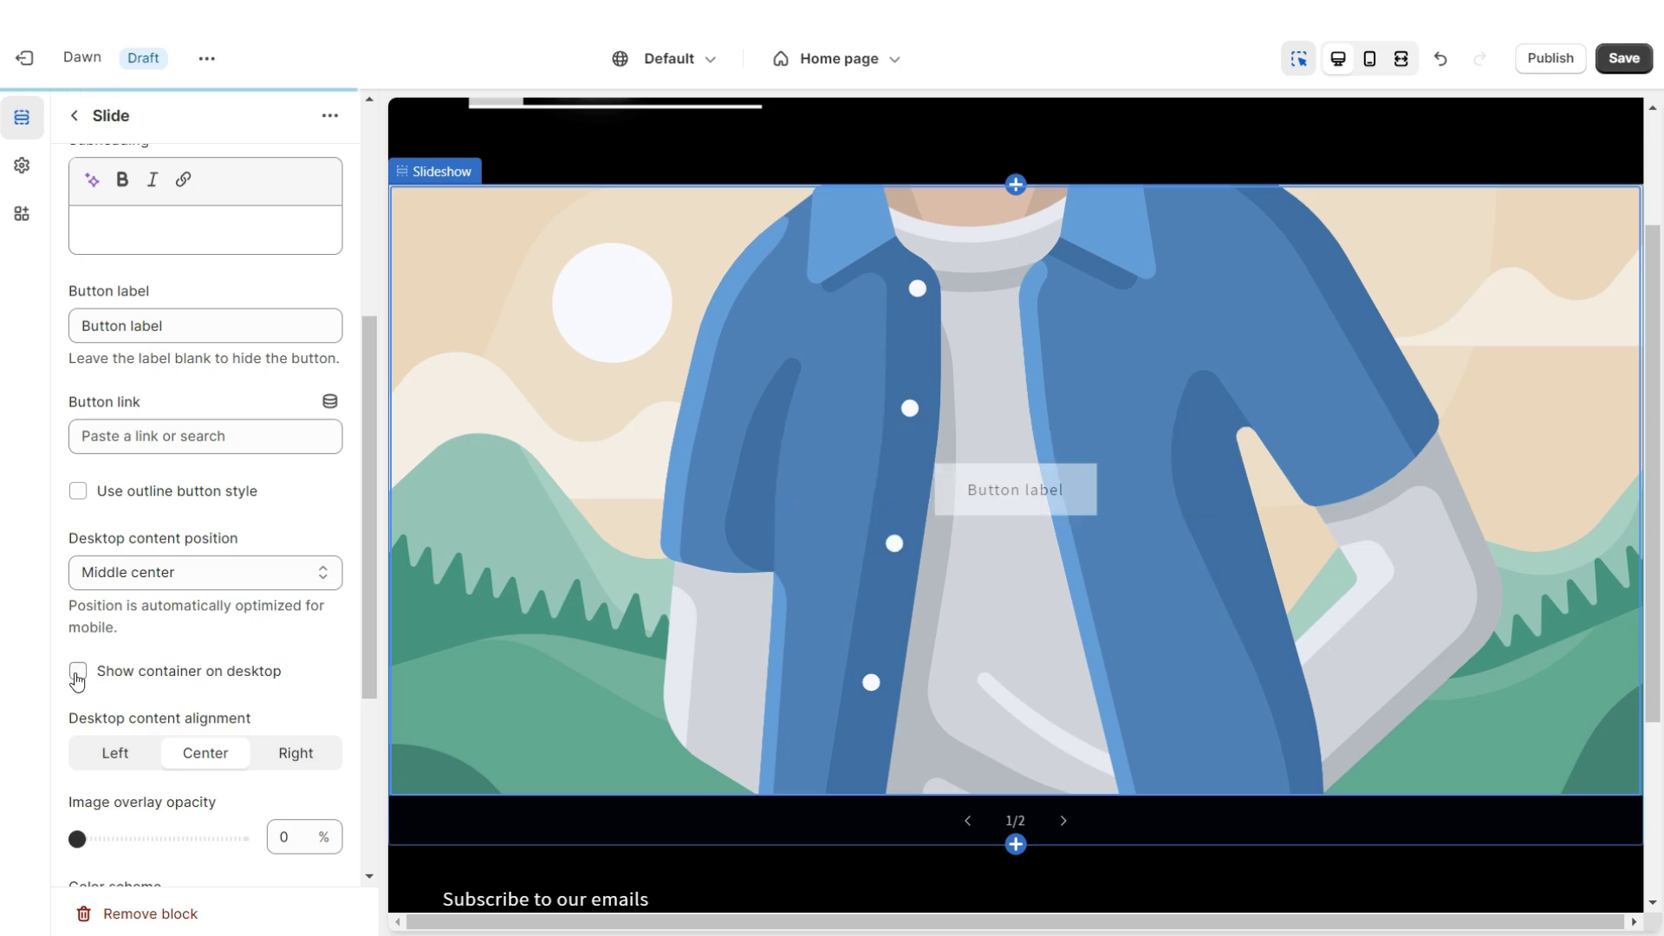
{"action": "scroll", "coordinate": [138, 428], "scroll_direction": "down", "scroll_amount": 1}
{"action": "left_click", "coordinate": [157, 460]}
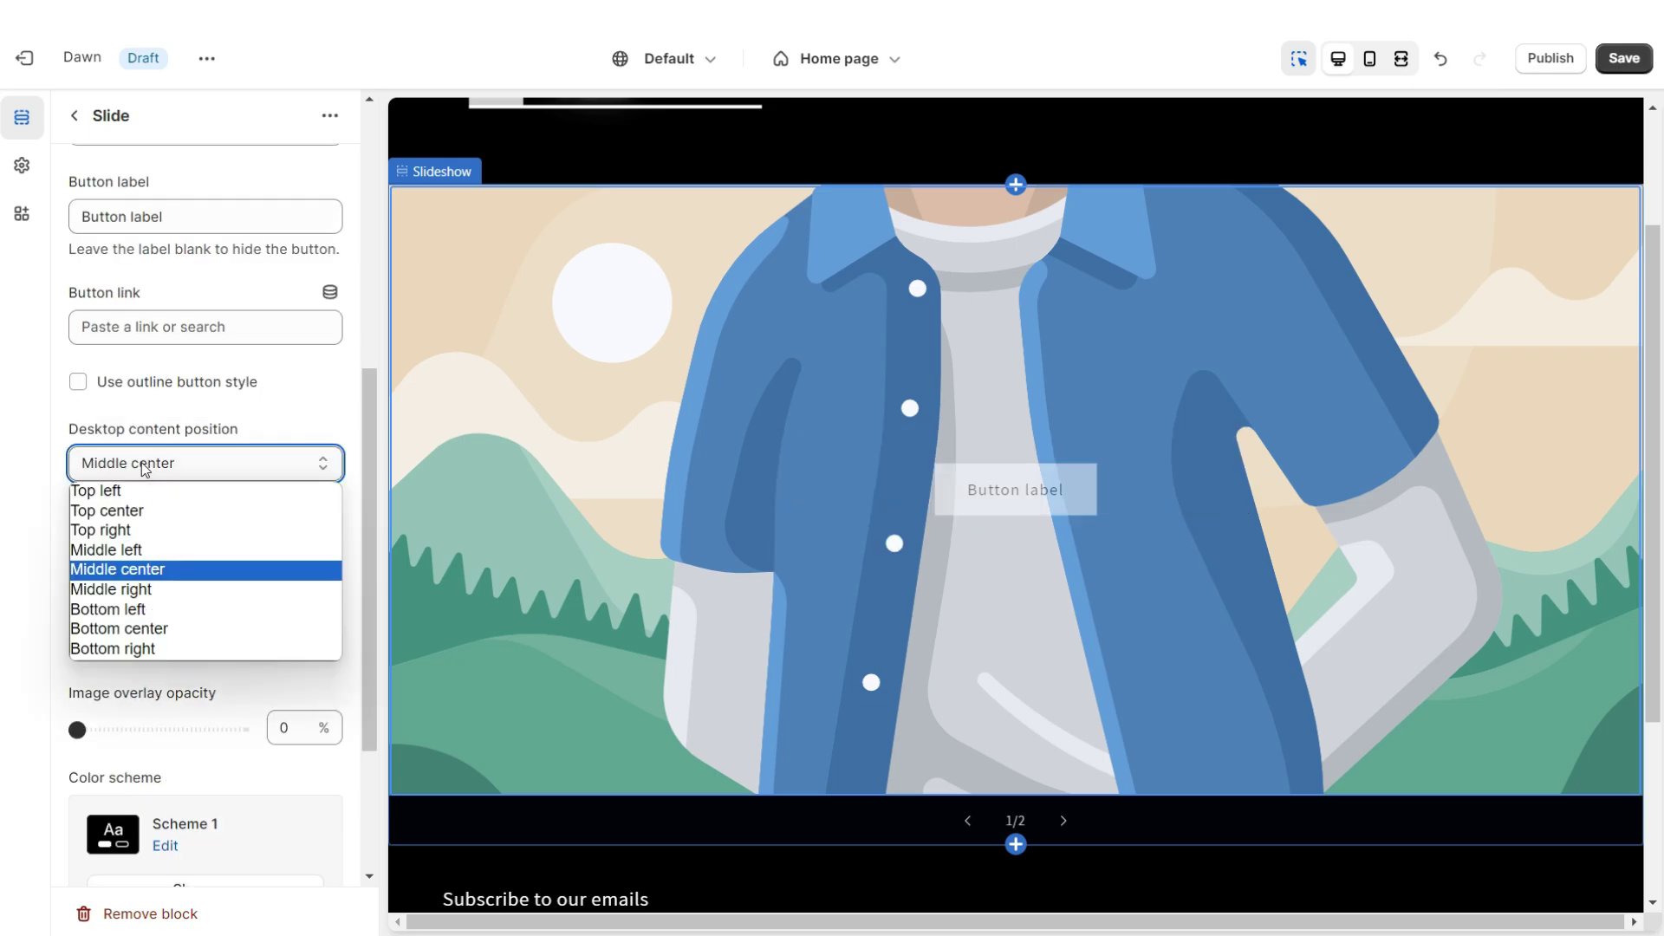
{"action": "left_click", "coordinate": [140, 631]}
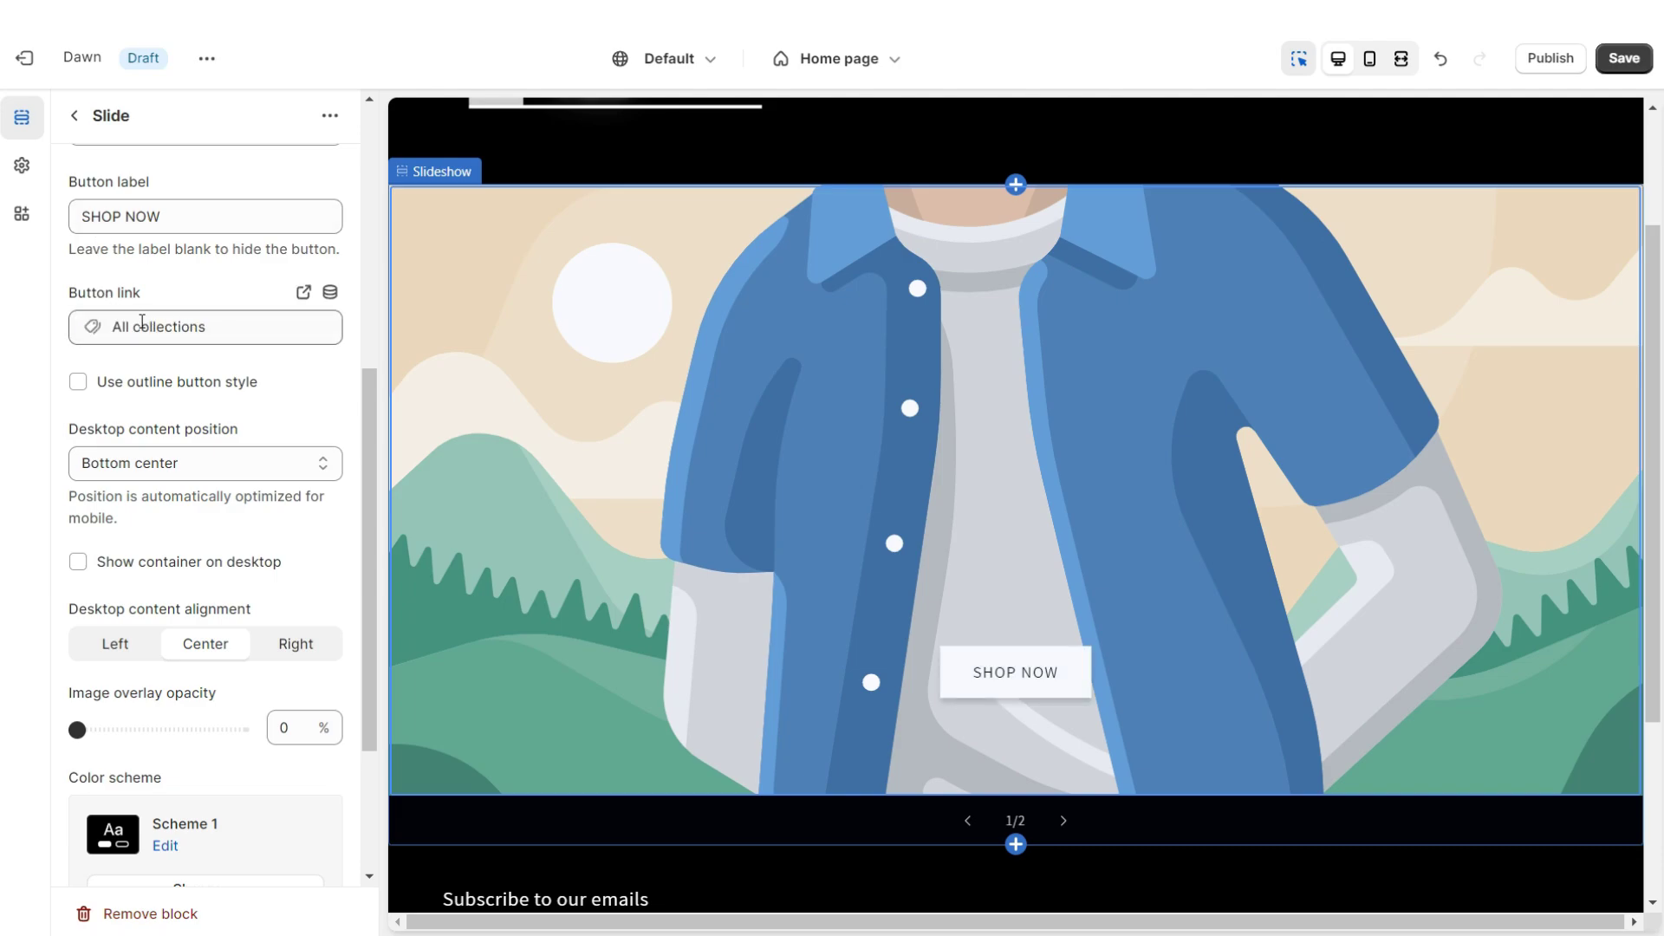
Give slide two an outline SHOP NOW button, add a bottom-left third slide, and save
{"action": "left_click", "coordinate": [1063, 820]}
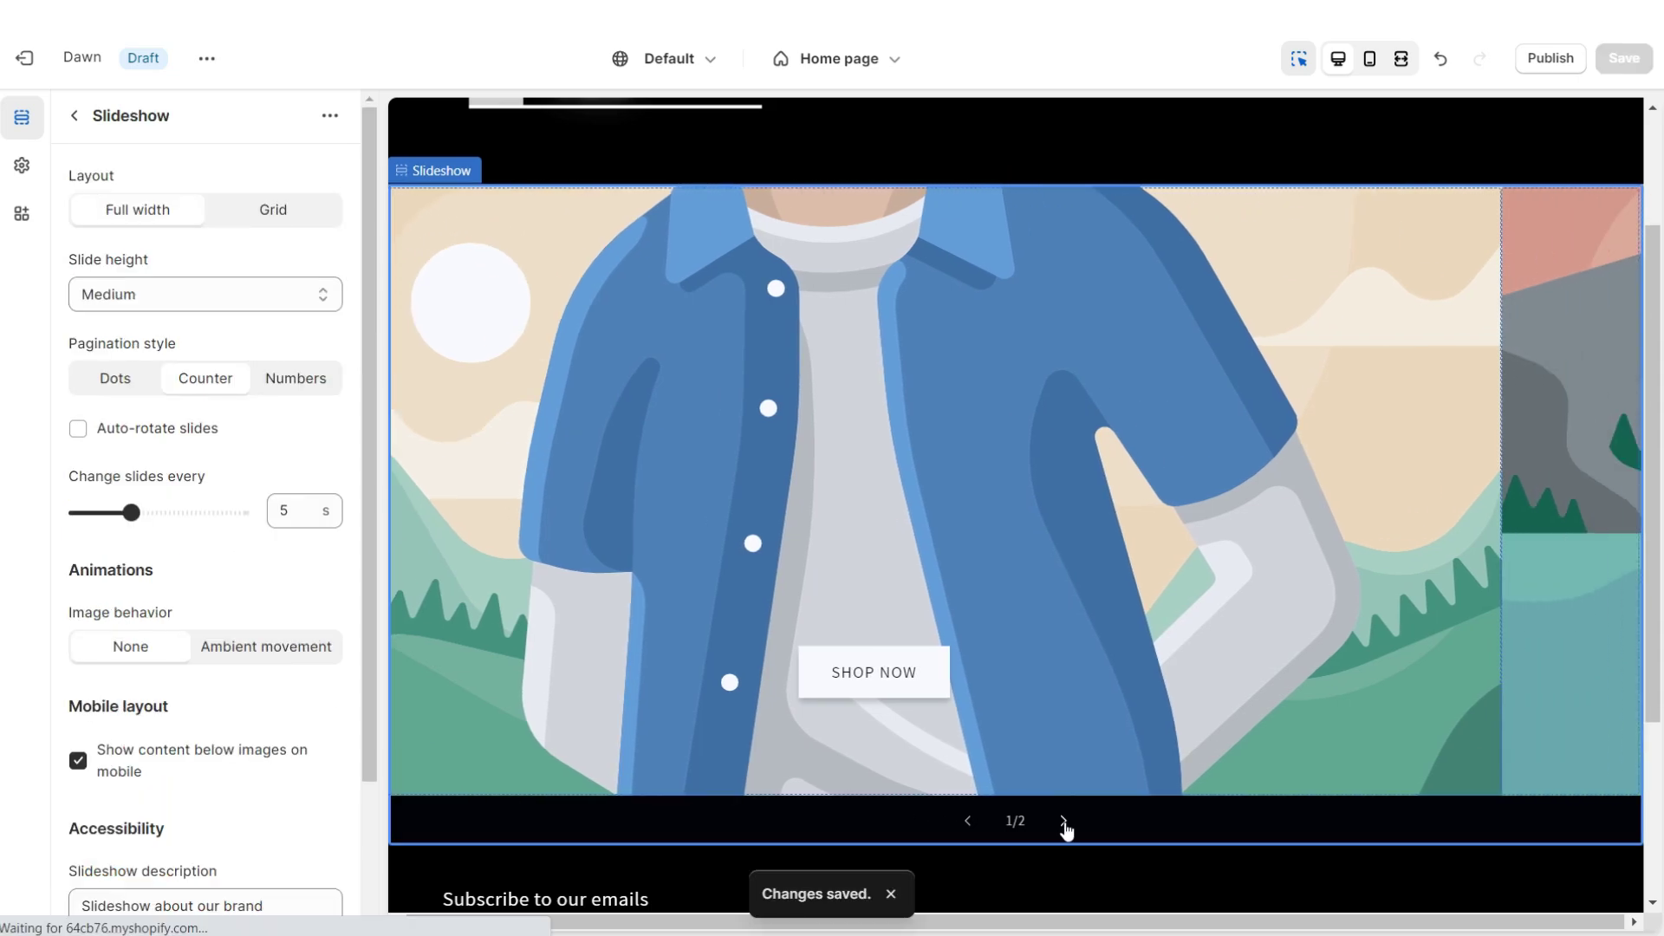
{"action": "left_click", "coordinate": [532, 449]}
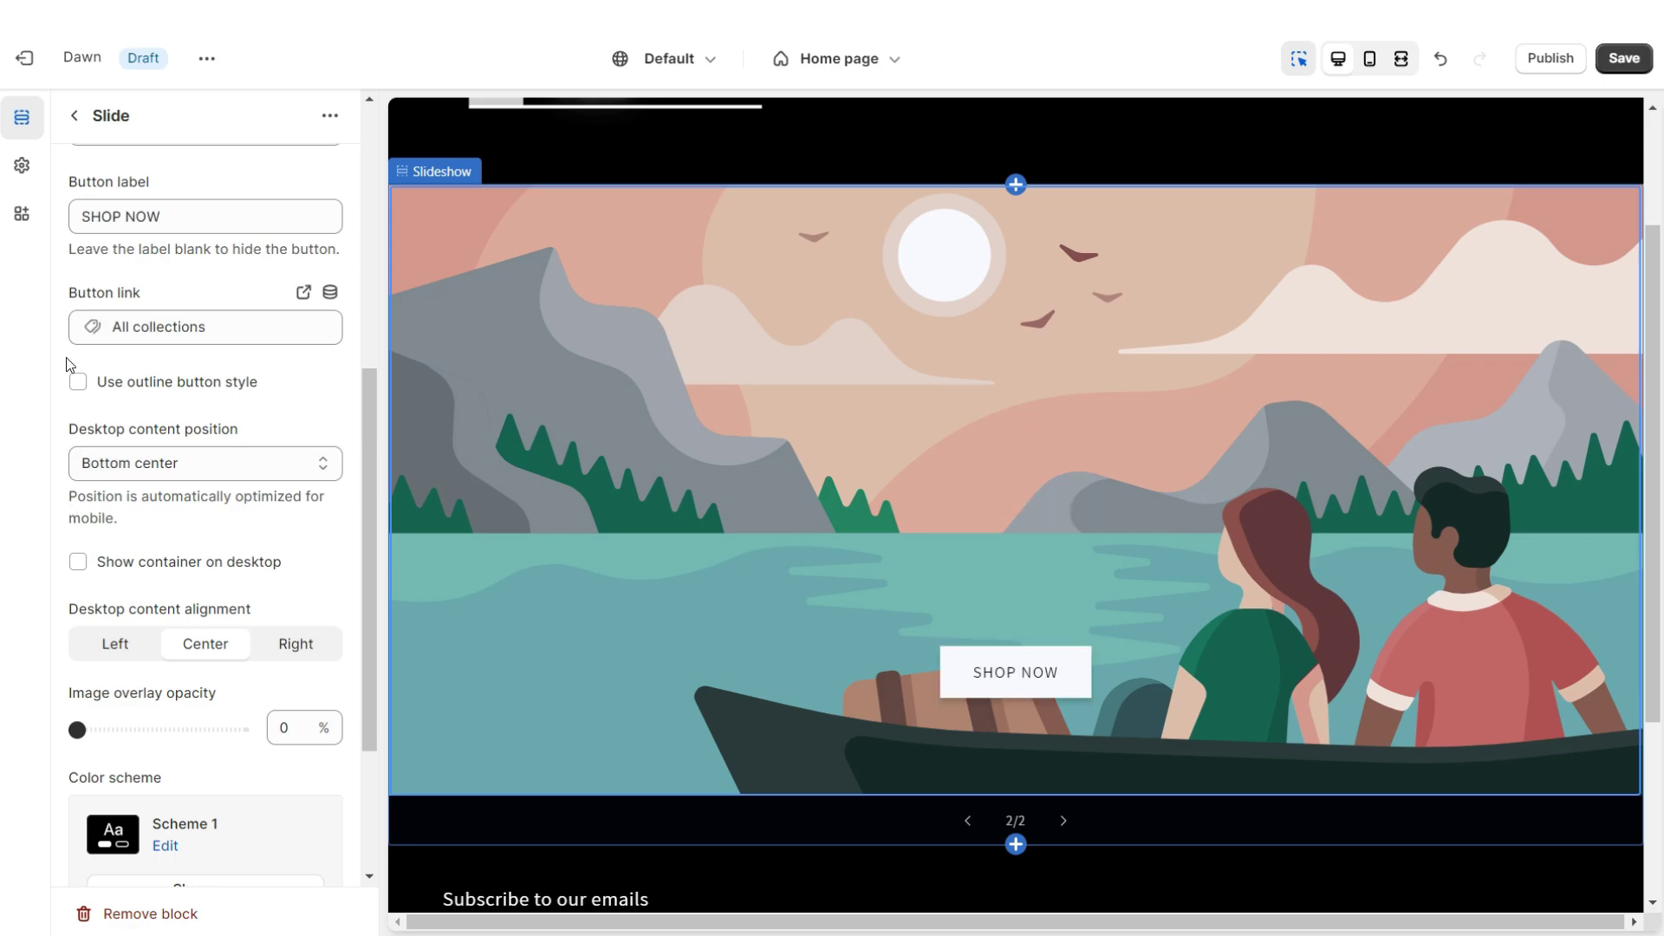
{"action": "left_click", "coordinate": [79, 383]}
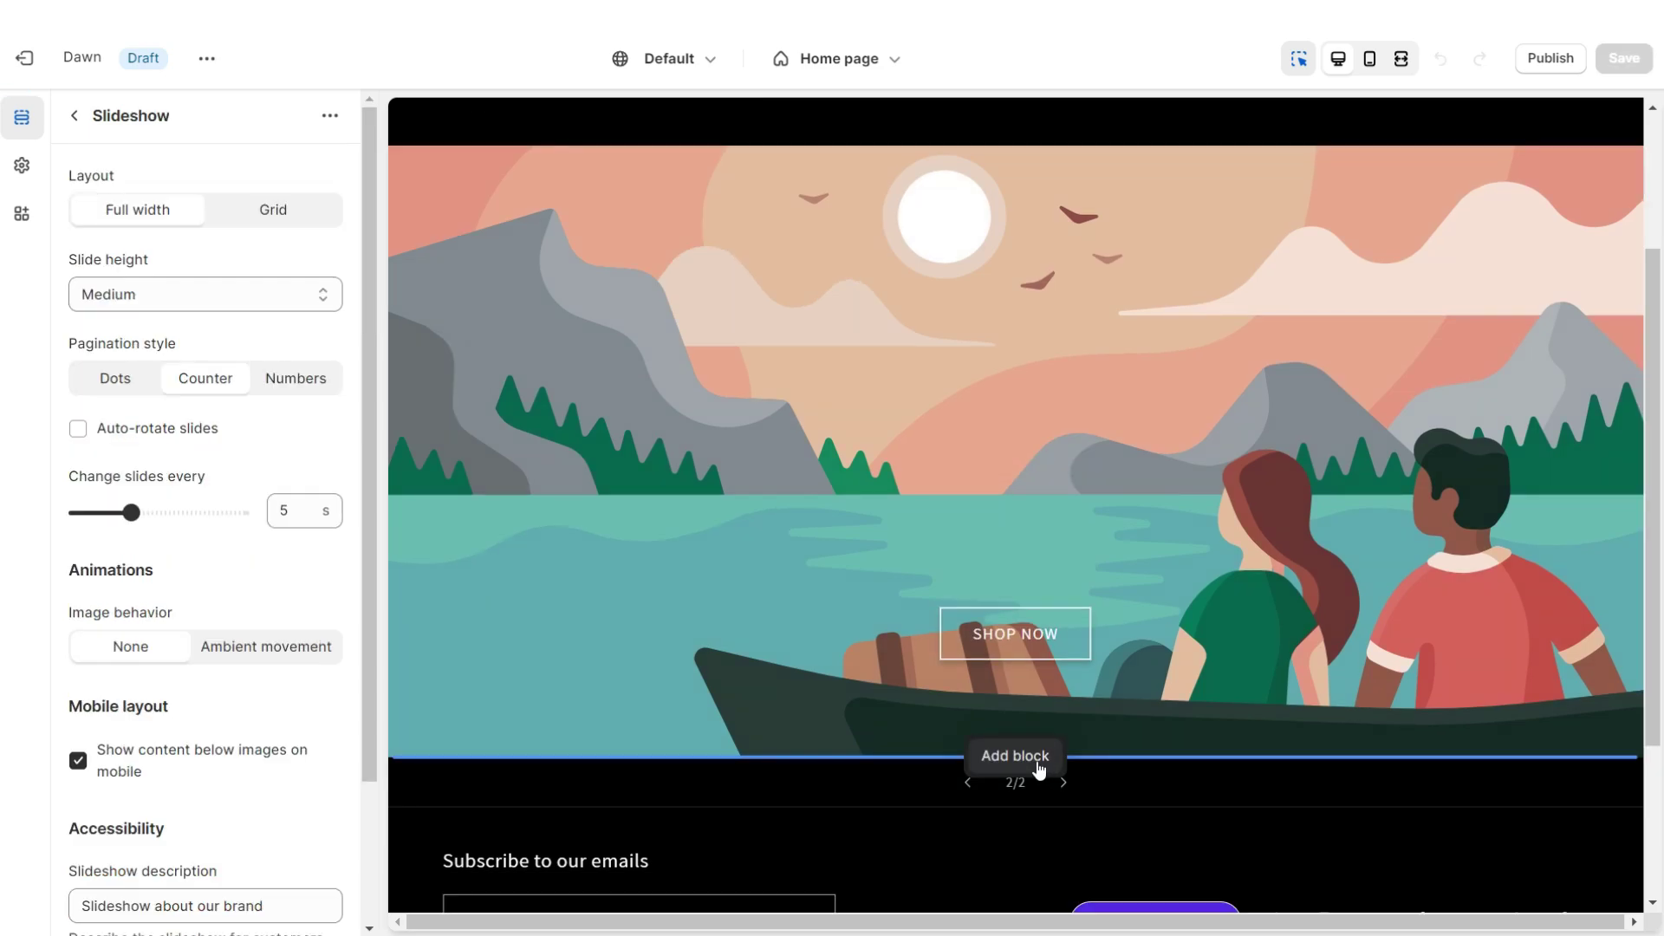
{"action": "left_click", "coordinate": [1039, 769]}
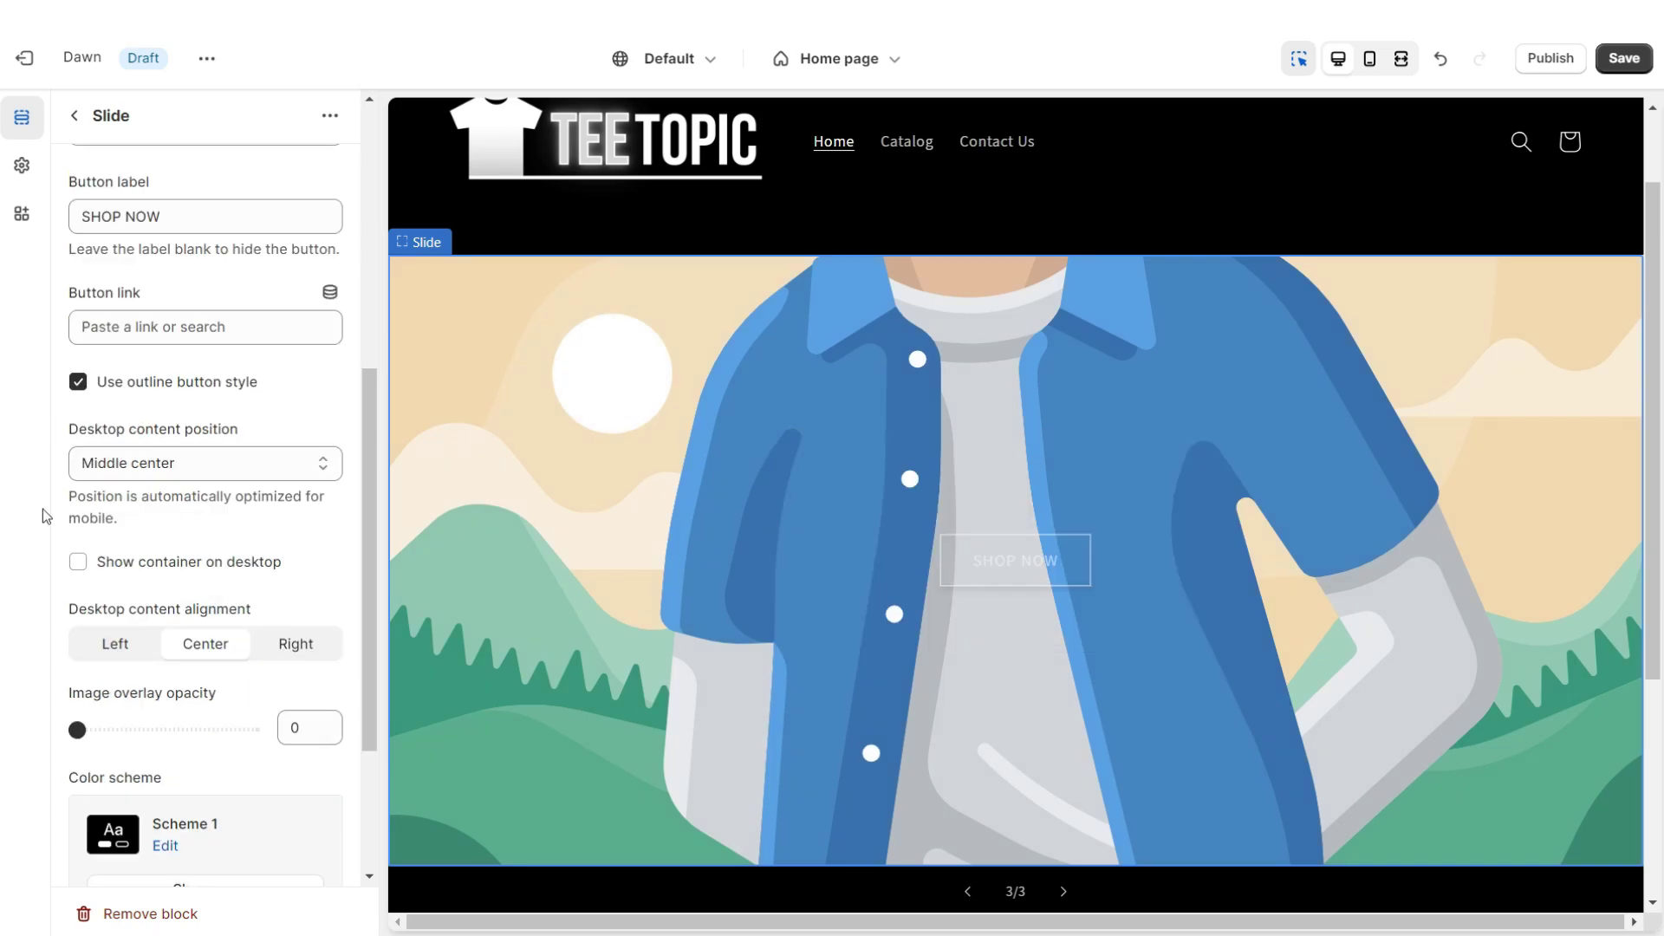
{"action": "left_click", "coordinate": [128, 450]}
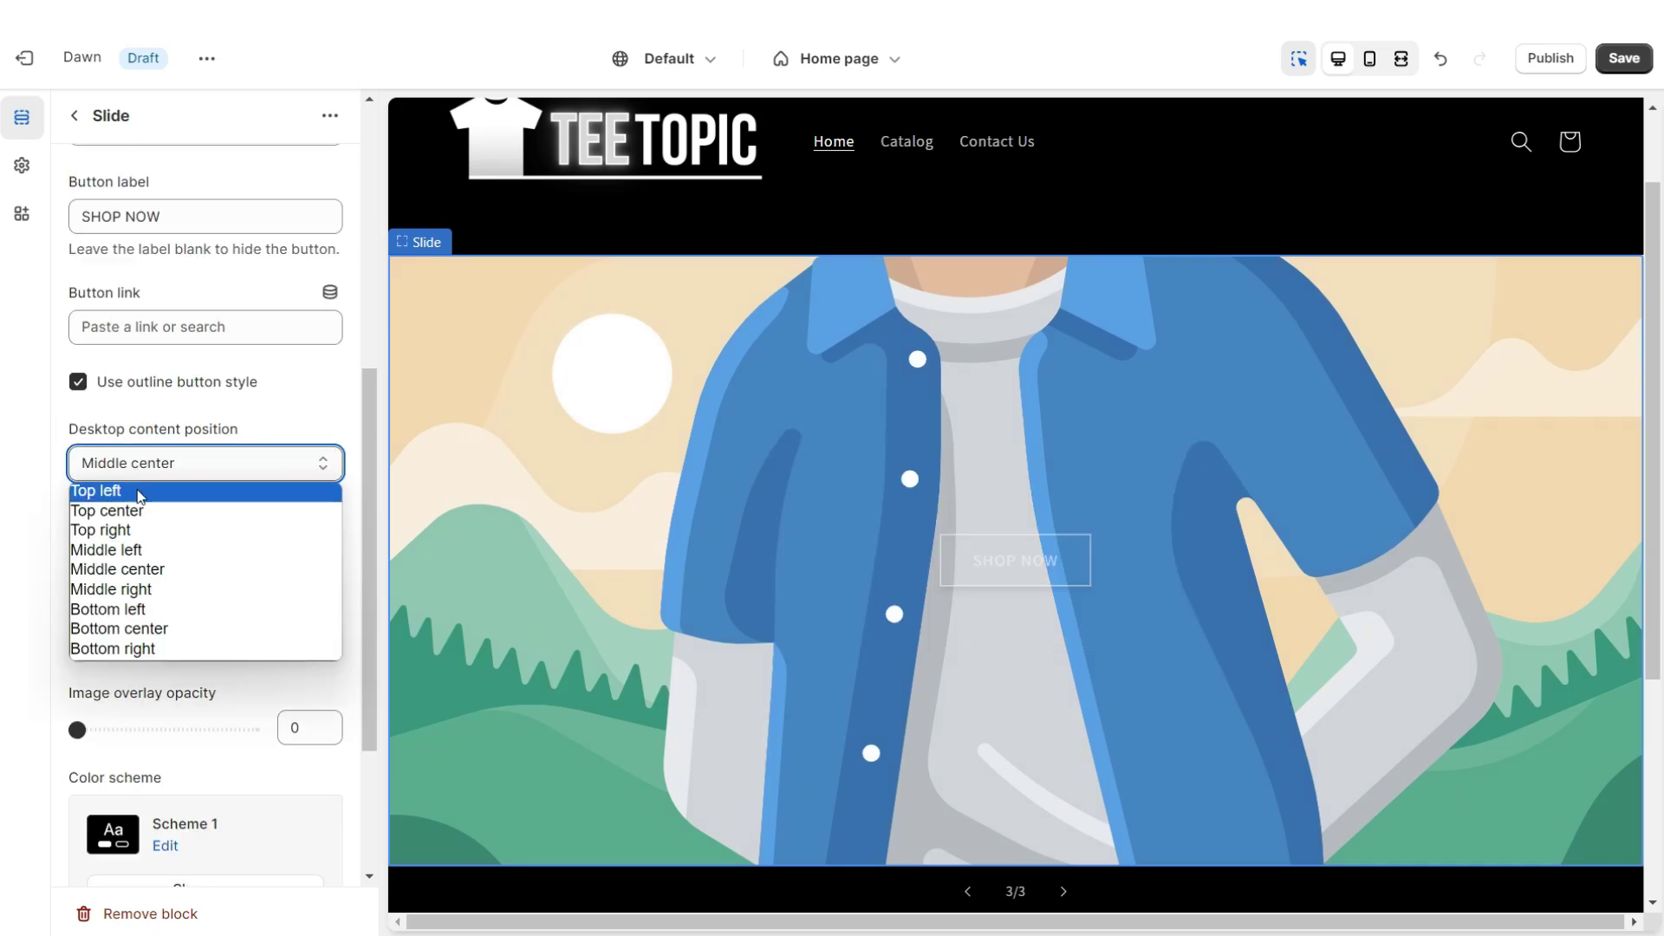
{"action": "left_click", "coordinate": [149, 613]}
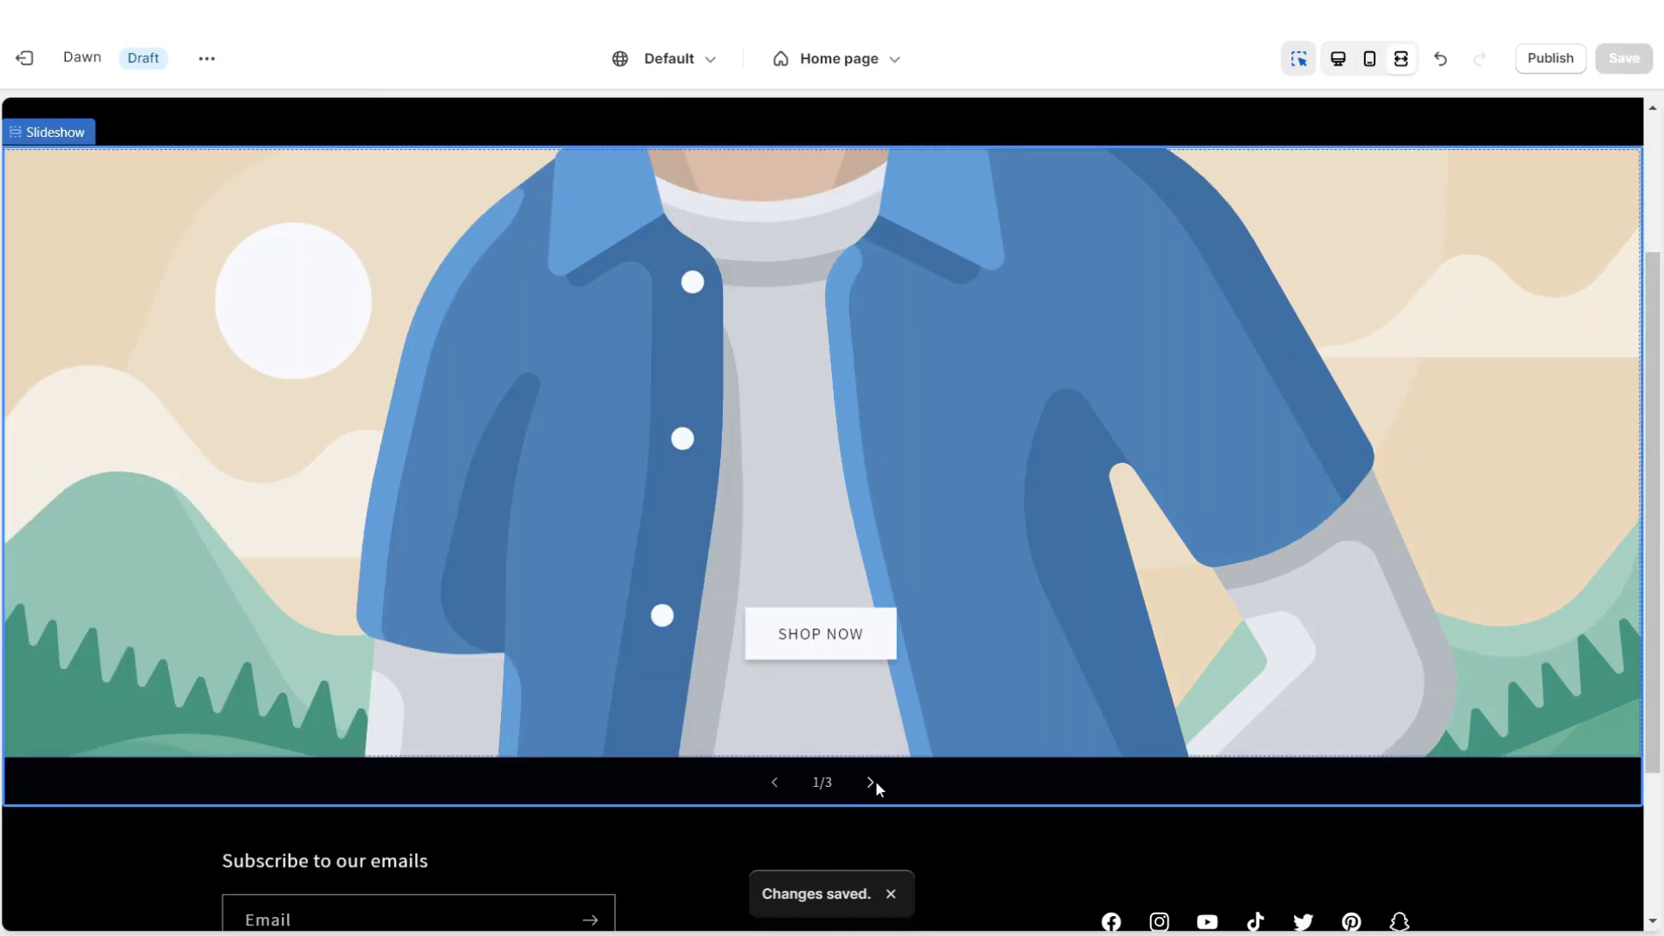
{"action": "left_click", "coordinate": [875, 780]}
{"action": "left_click", "coordinate": [870, 782]}
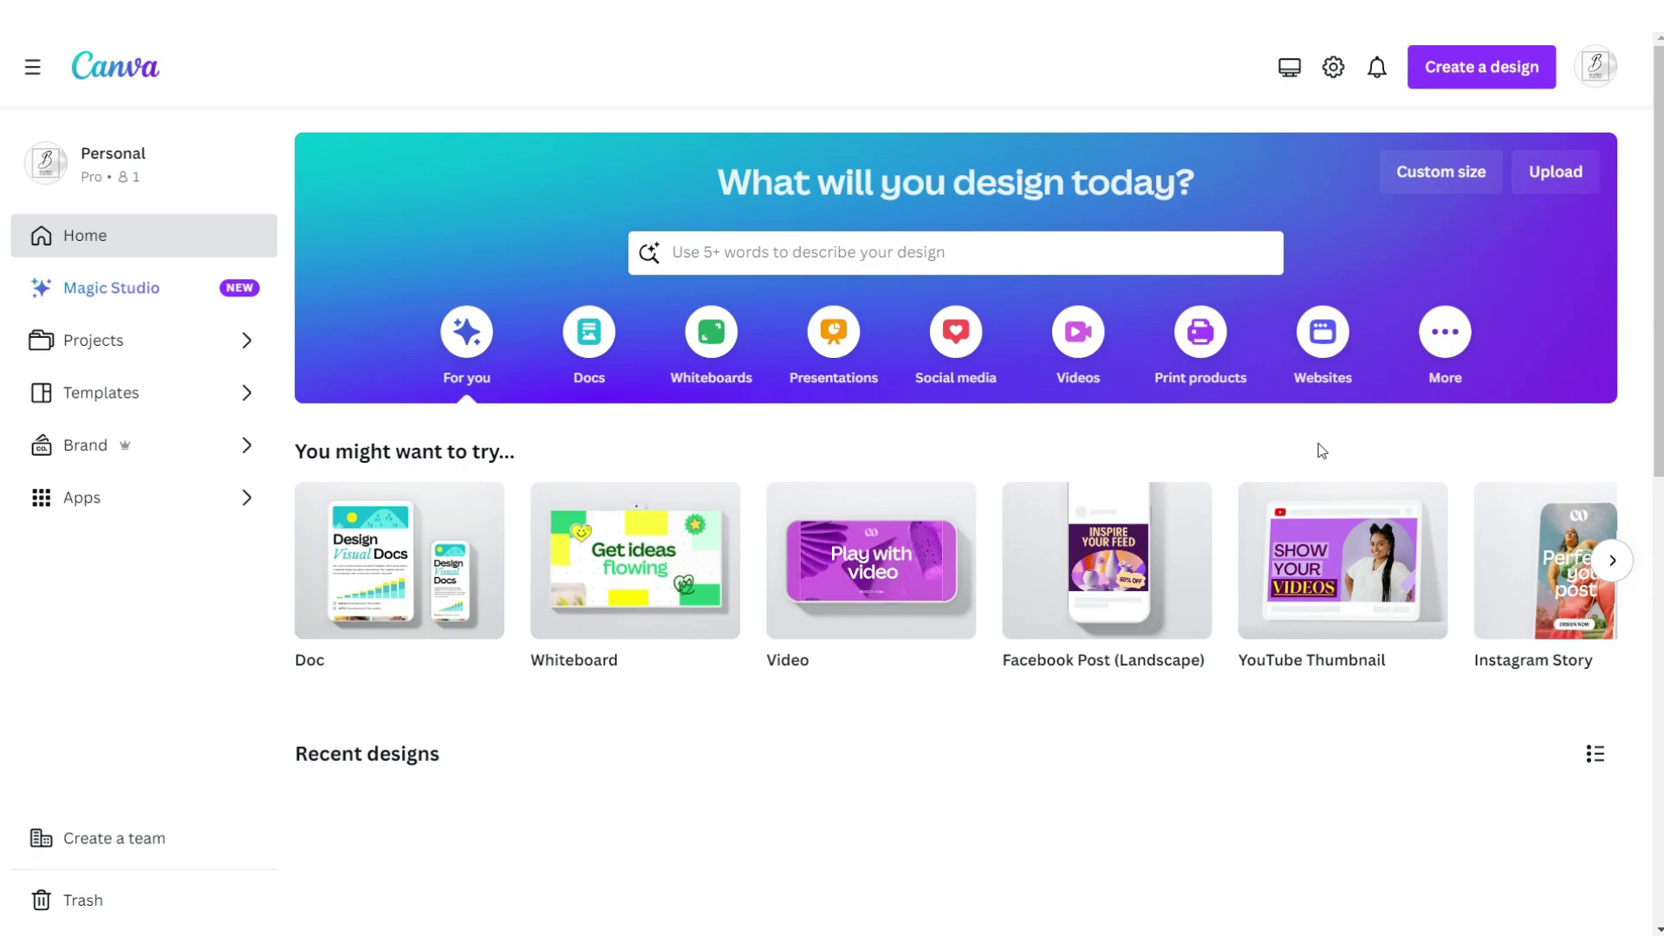
Create a new Canva design with a custom size of 4320 × 2160 px
{"action": "left_click", "coordinate": [1442, 173]}
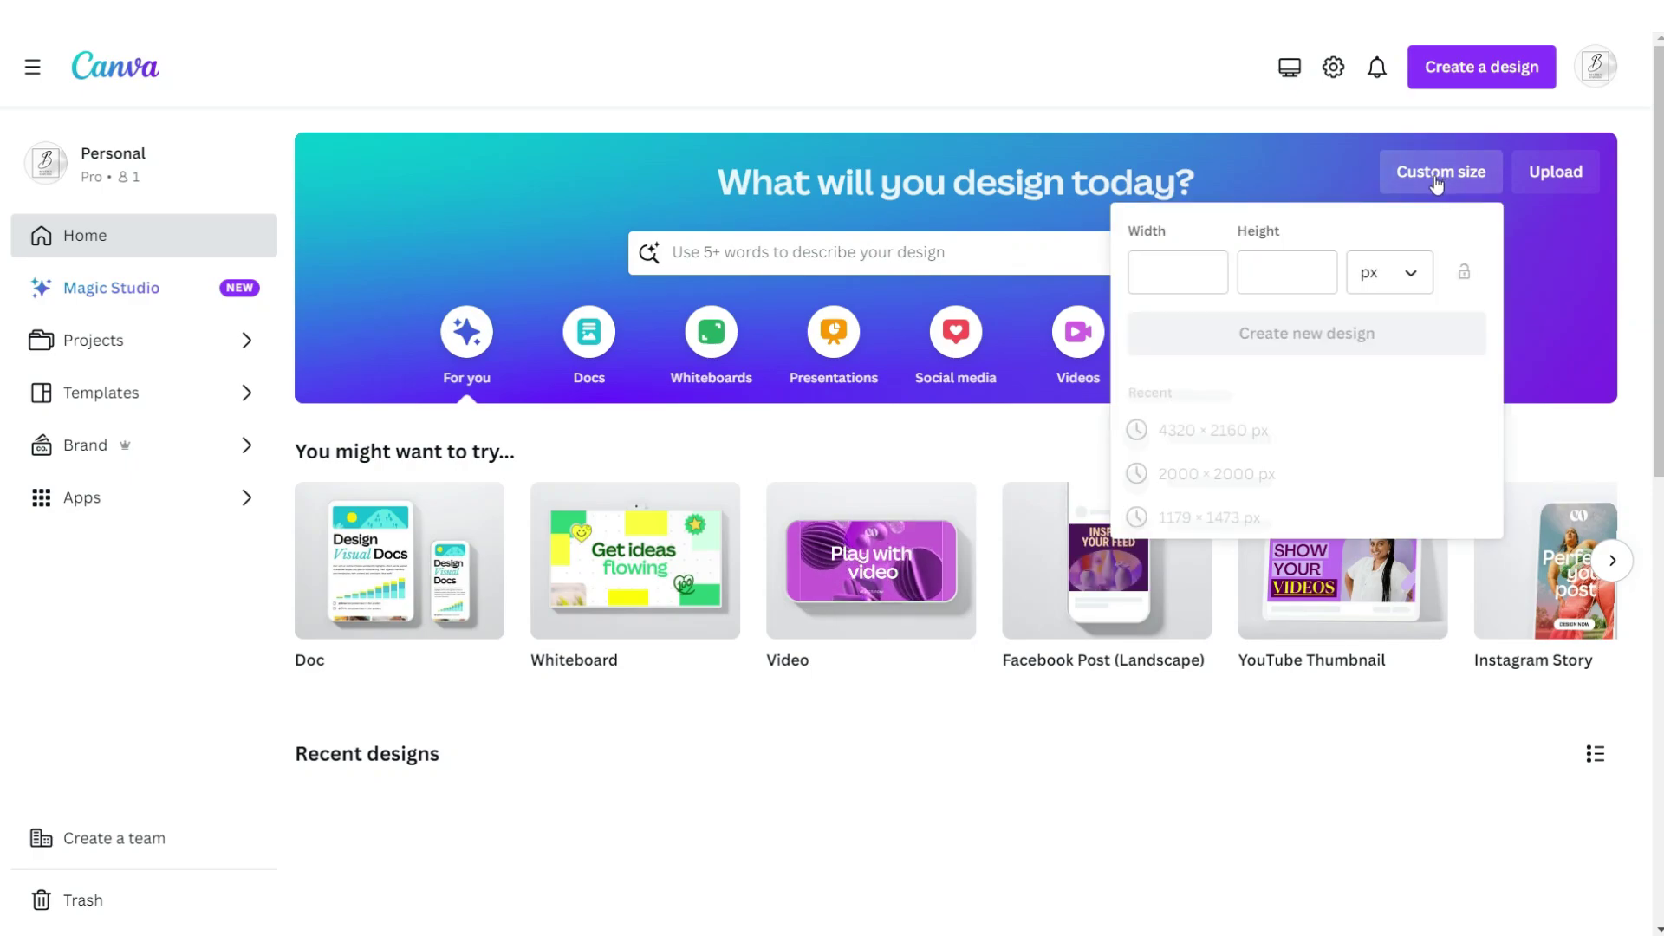
{"action": "left_click", "coordinate": [1330, 259]}
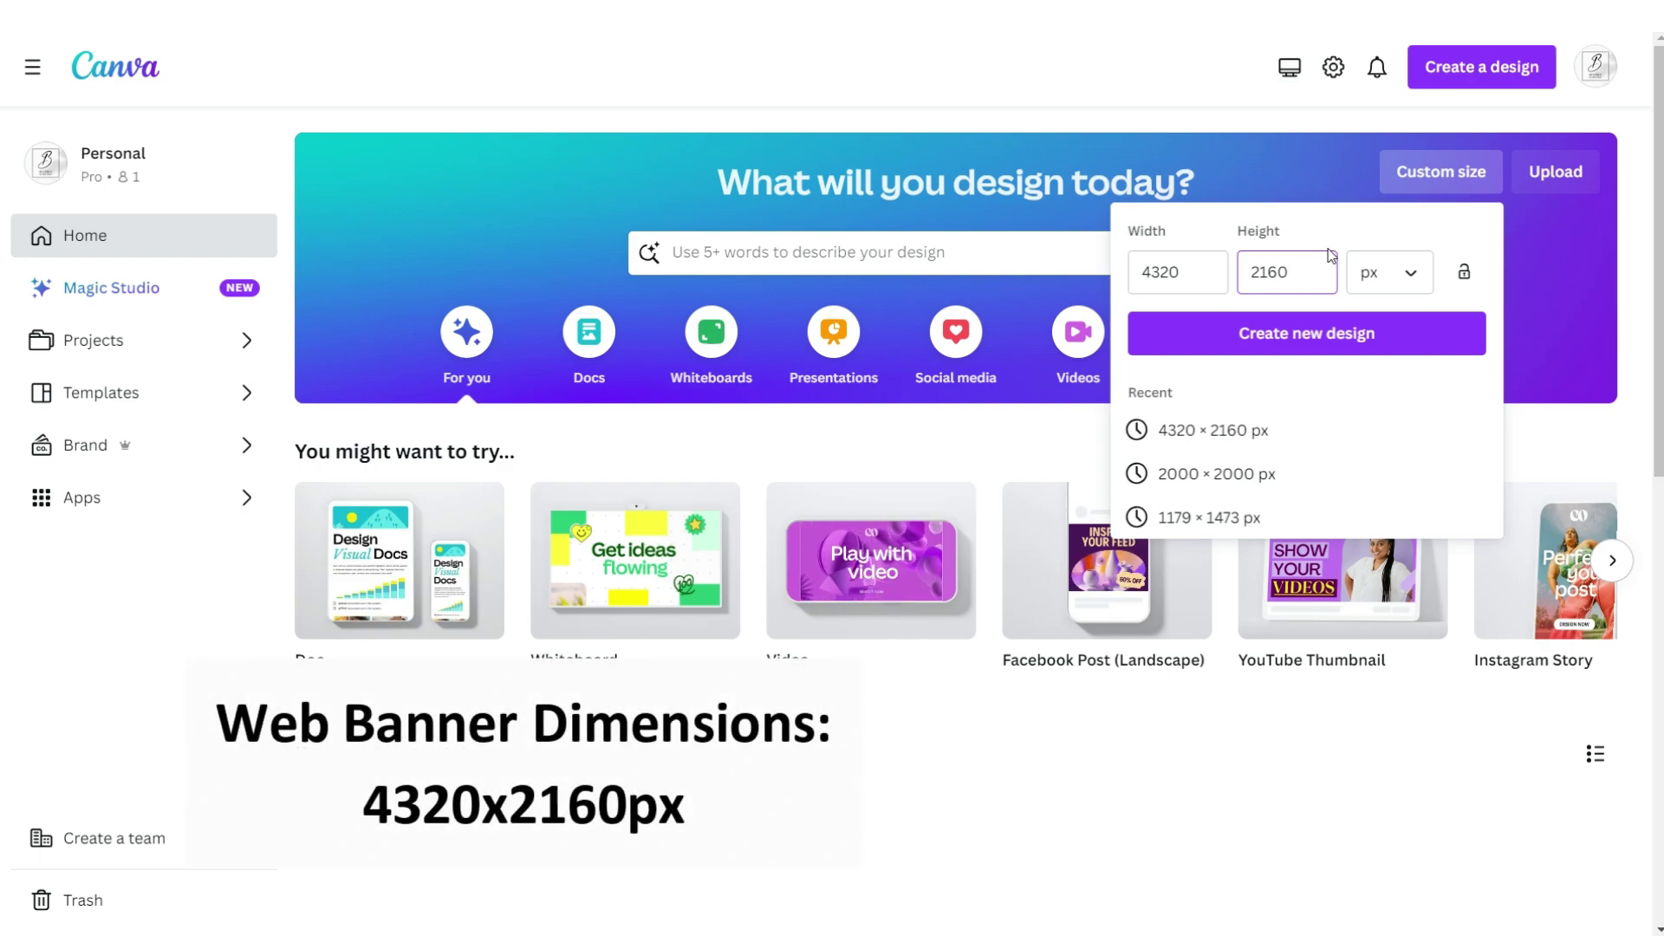
{"action": "left_click", "coordinate": [1292, 351]}
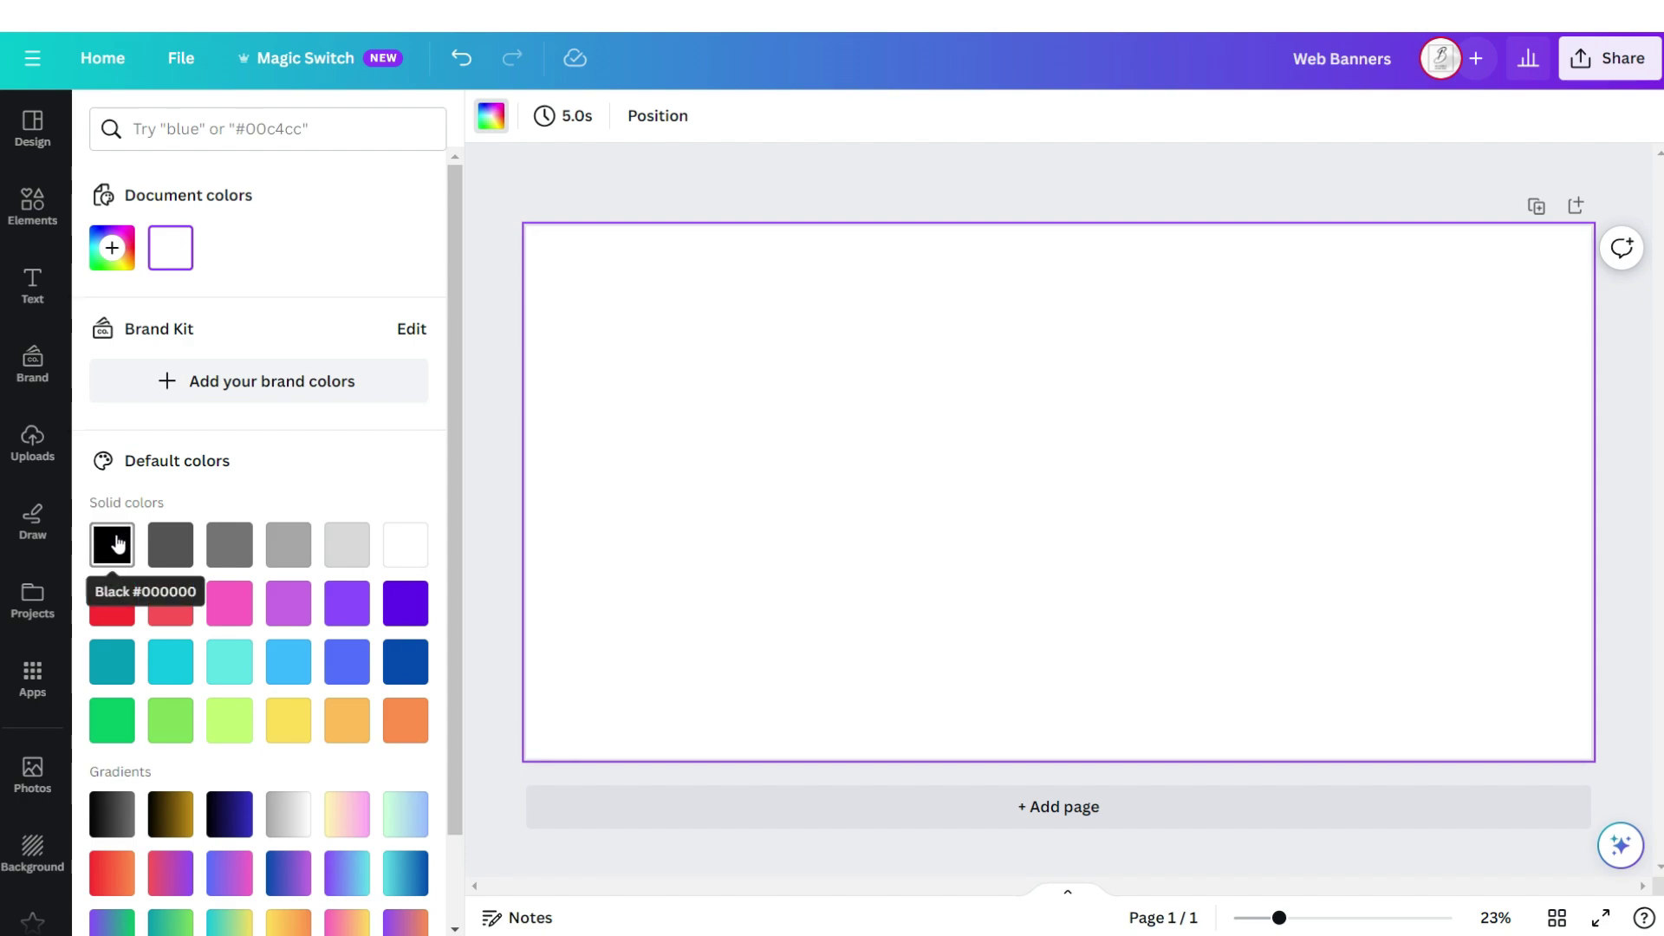
Fill the page background with black and lay a three-column grid across it
{"action": "left_click", "coordinate": [112, 544]}
{"action": "left_click", "coordinate": [47, 221]}
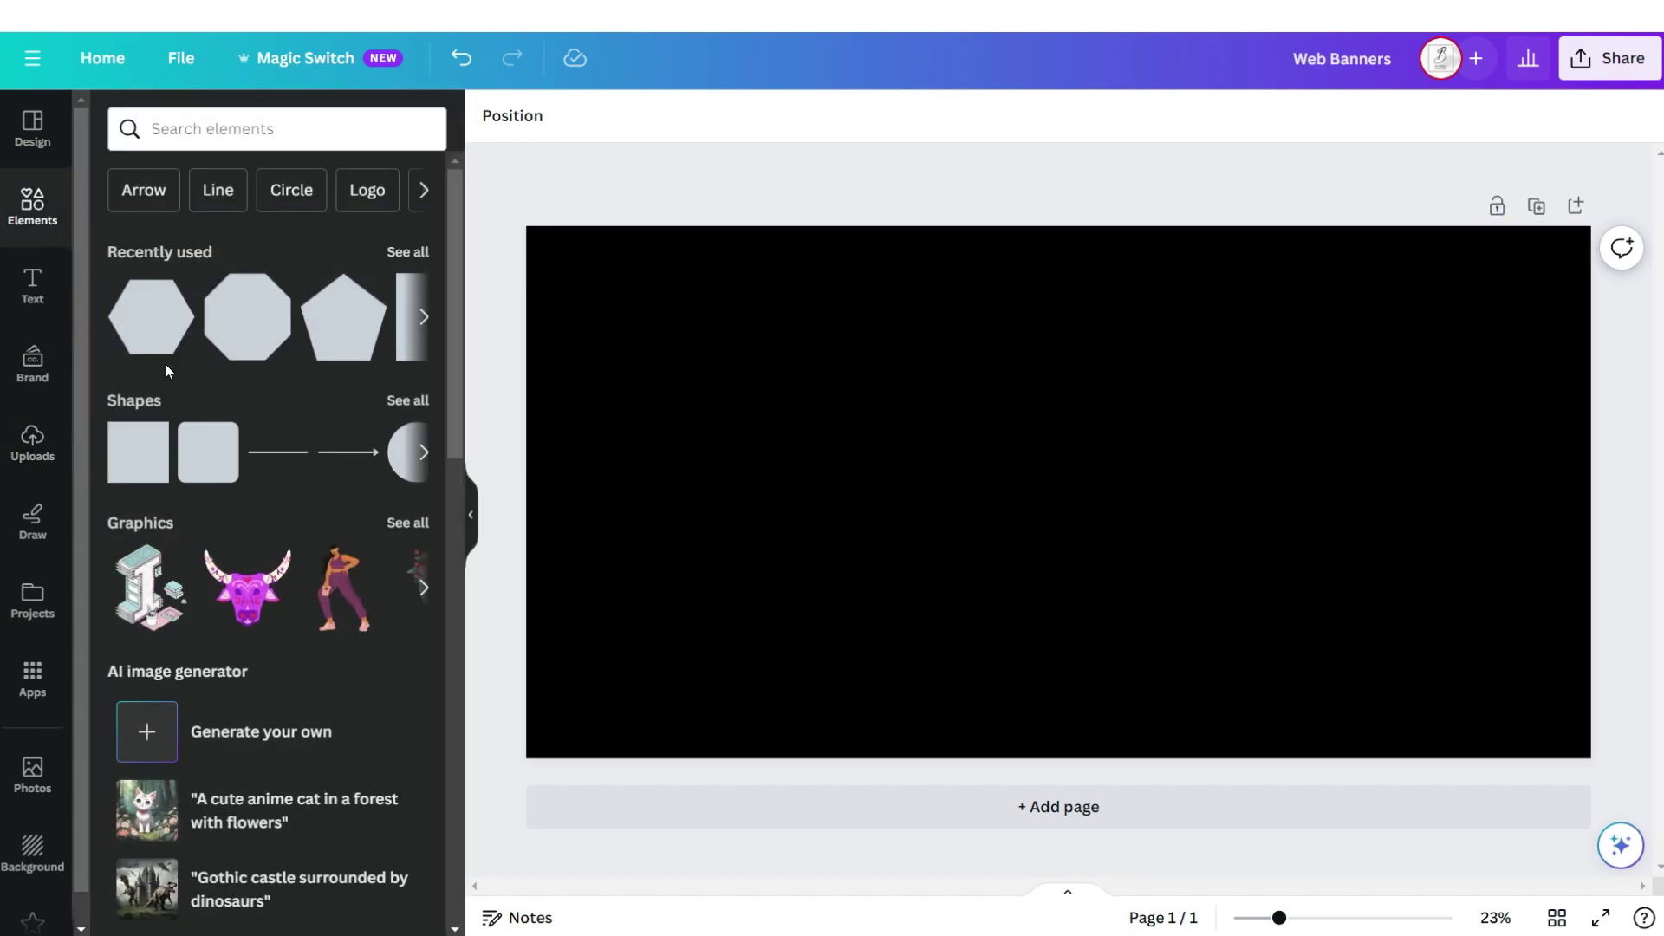
{"action": "scroll", "coordinate": [398, 606], "scroll_direction": "down", "scroll_amount": 10}
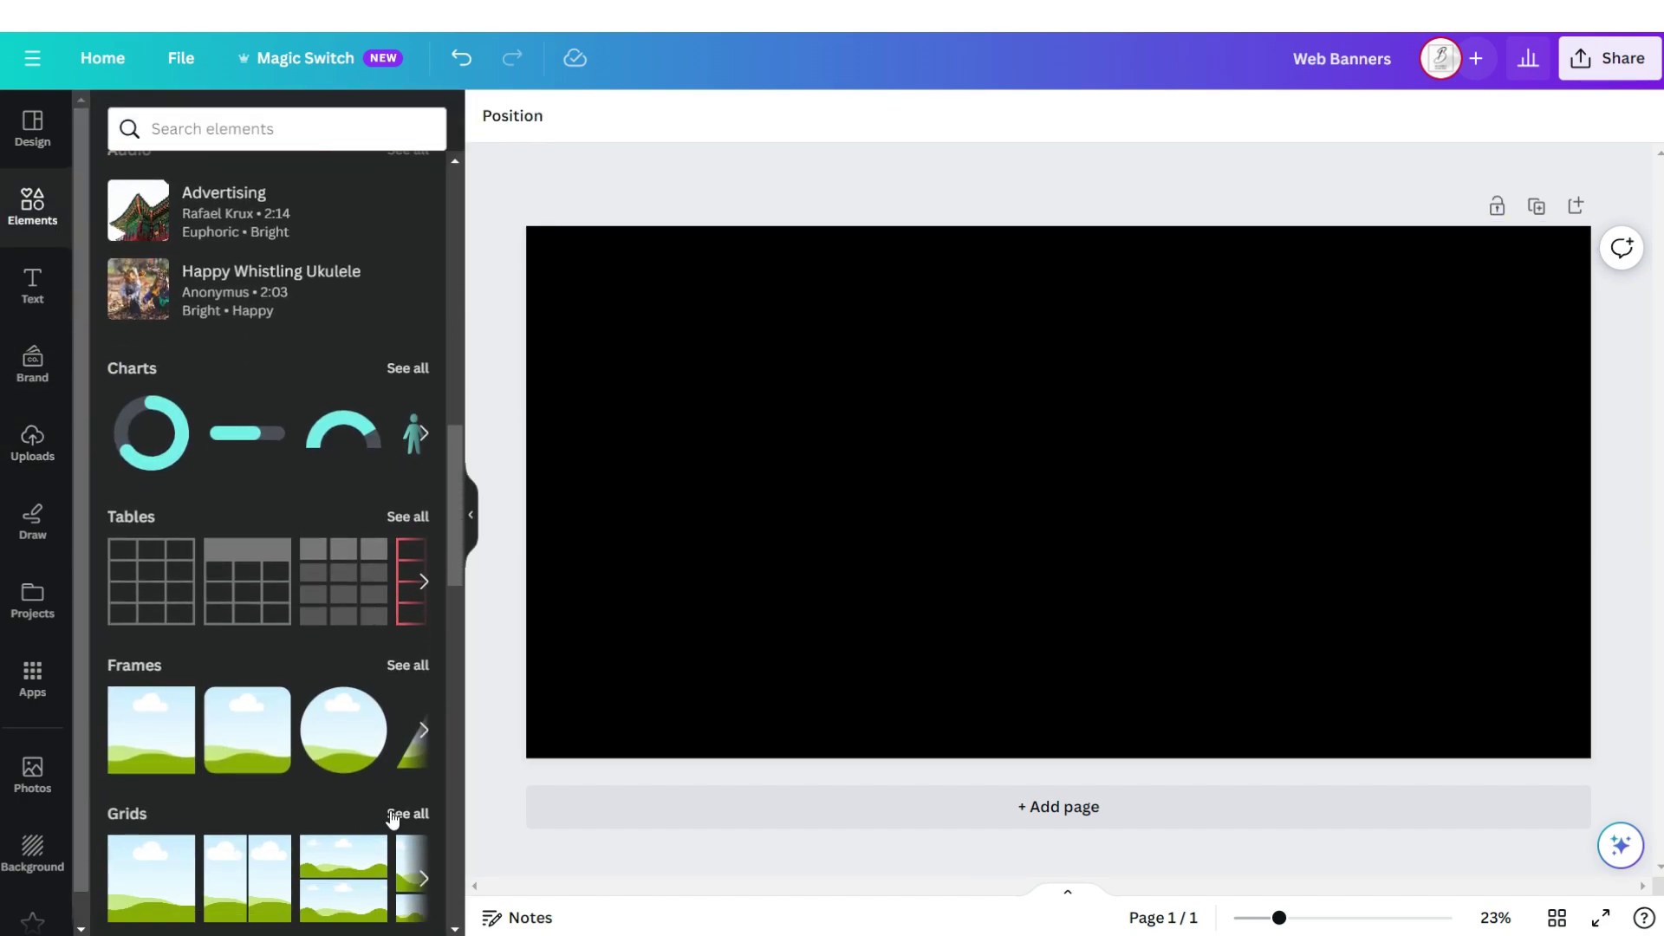
{"action": "left_click", "coordinate": [393, 815]}
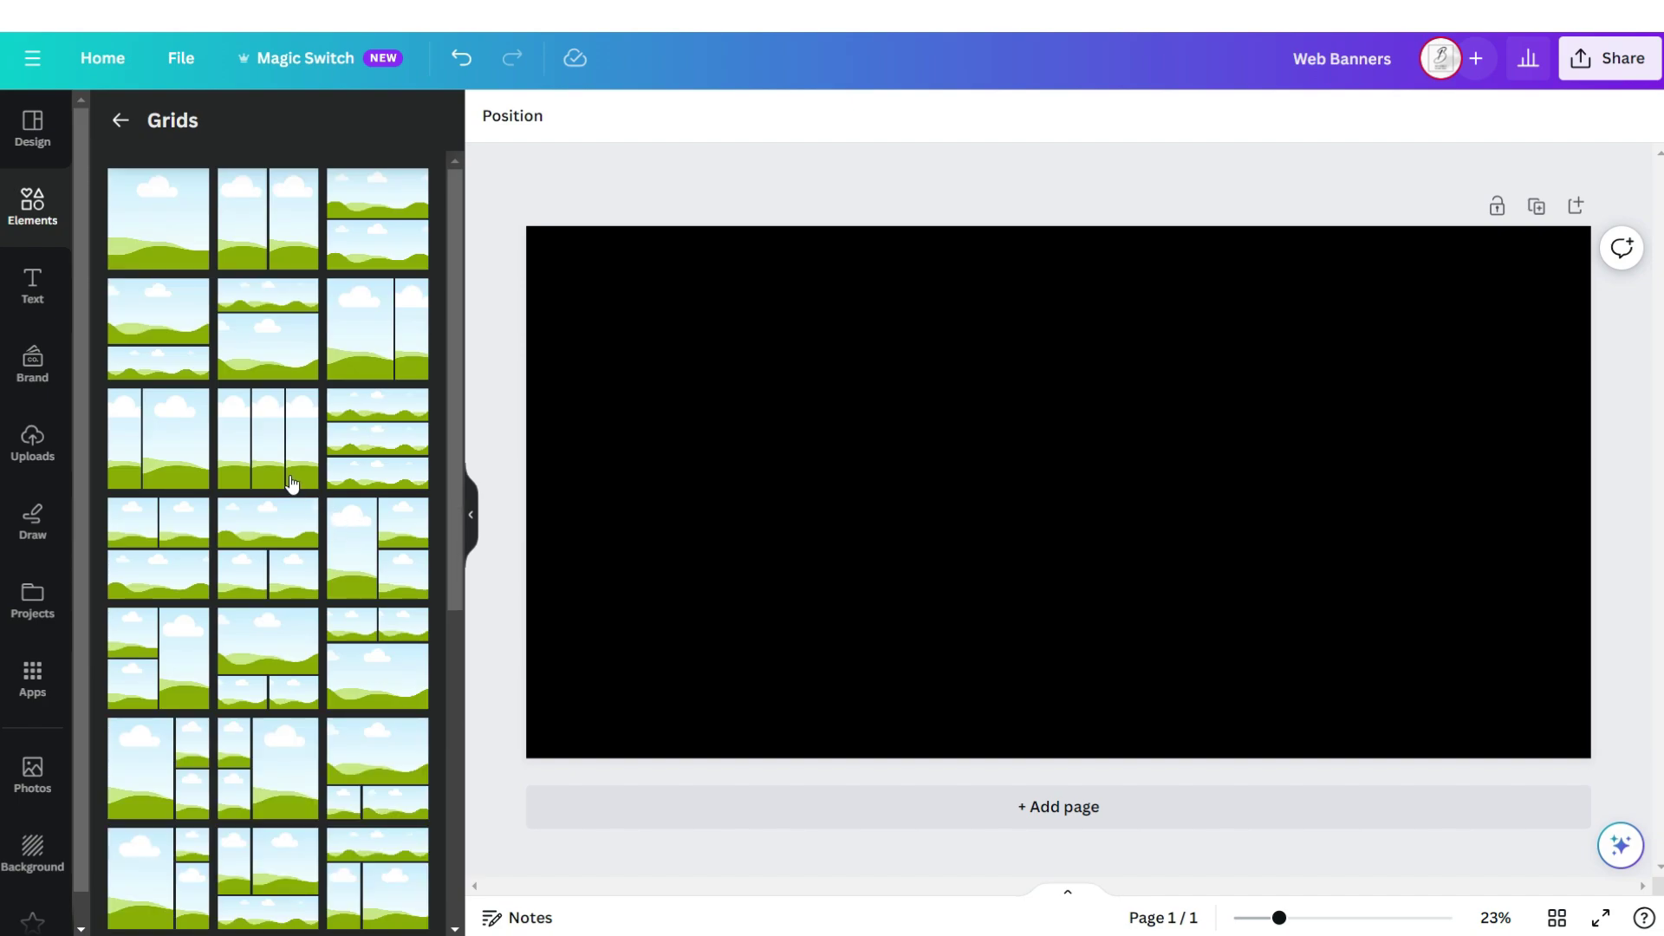
{"action": "left_click", "coordinate": [273, 456]}
{"action": "left_click", "coordinate": [32, 442]}
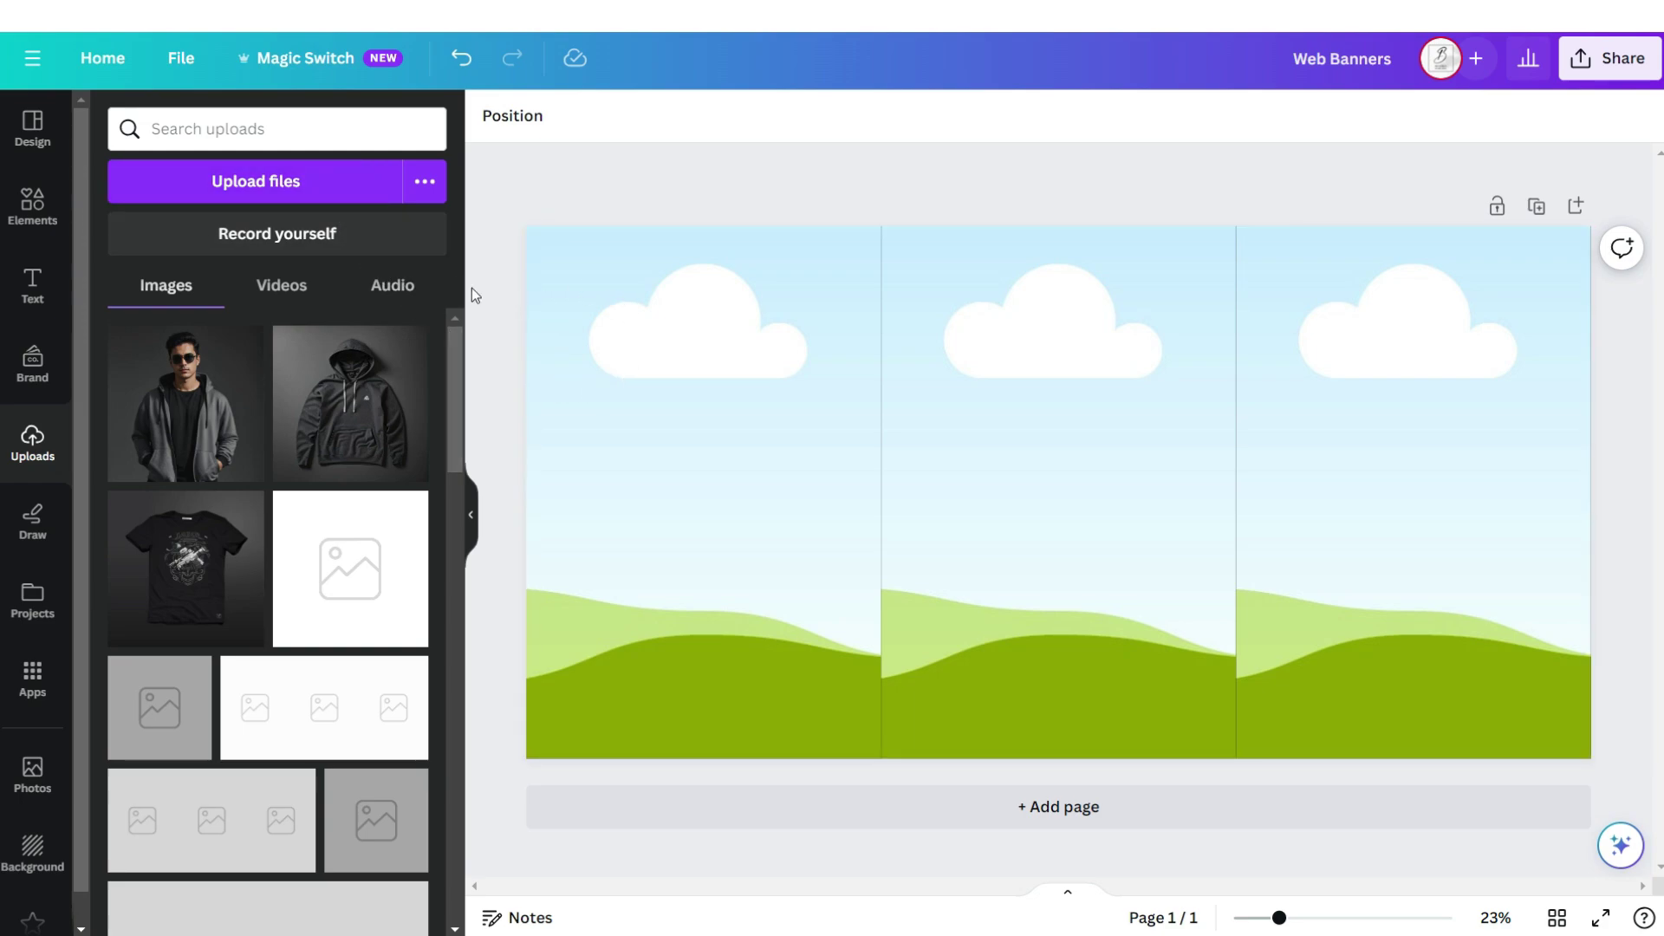
Place the hoodie photo in the middle cell and add a narrow black fade strip beside the T-shirt
{"action": "left_click_drag", "start_coordinate": [185, 403], "coordinate": [993, 286]}
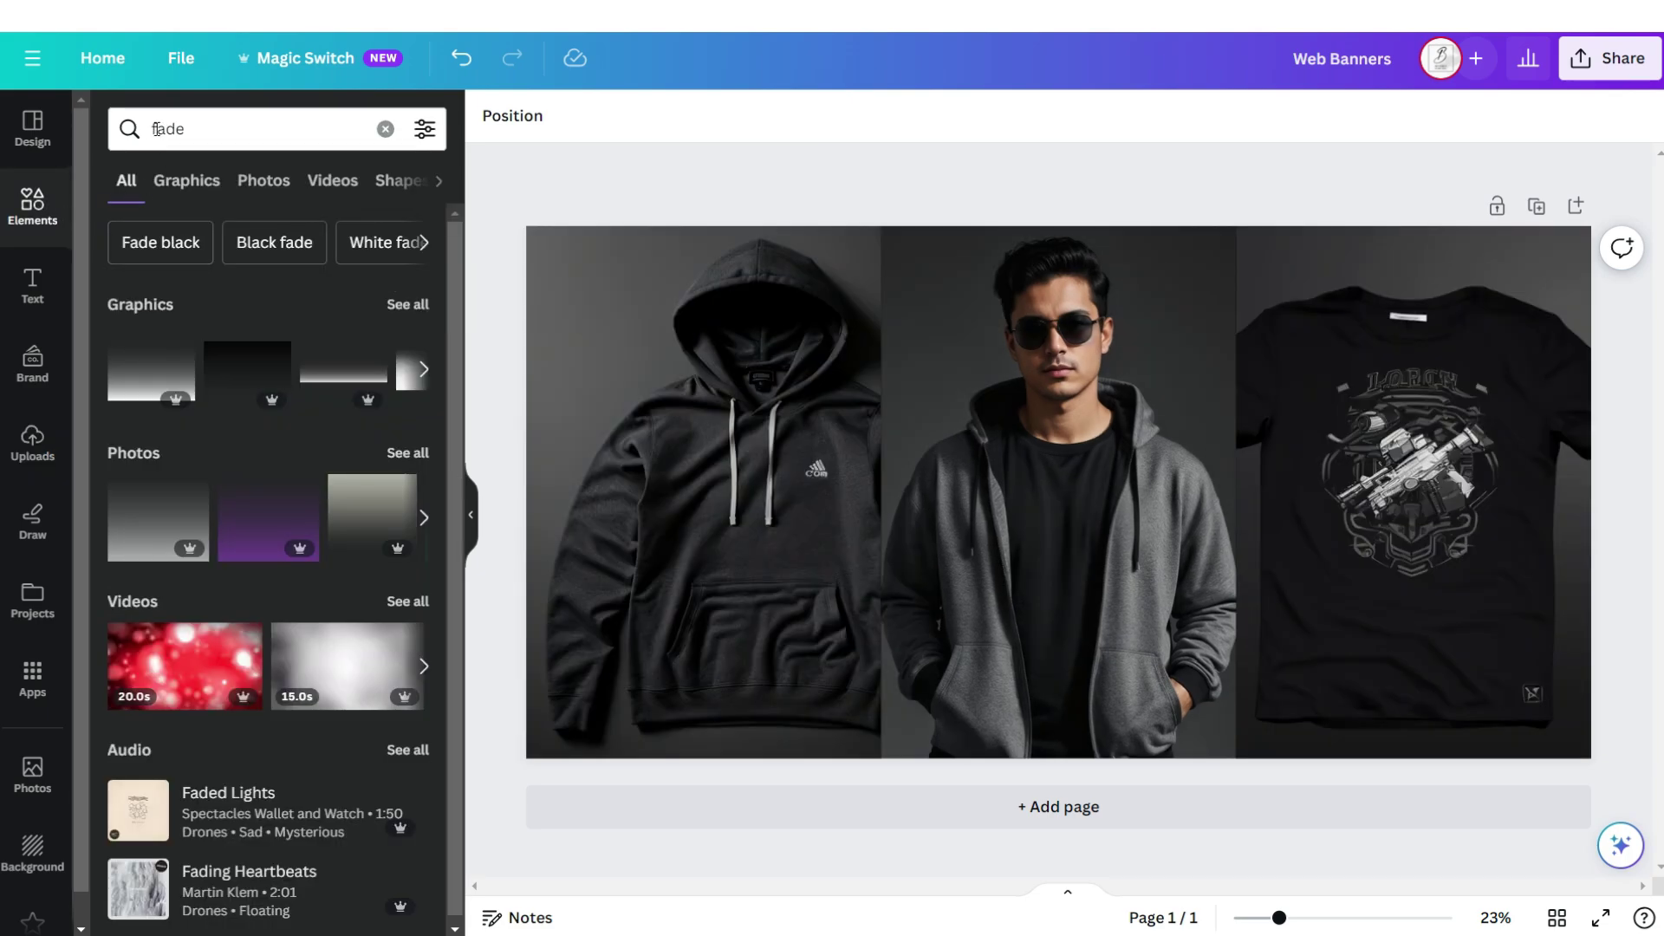
{"action": "left_click", "coordinate": [402, 314]}
{"action": "scroll", "coordinate": [405, 485], "scroll_direction": "down", "scroll_amount": 1}
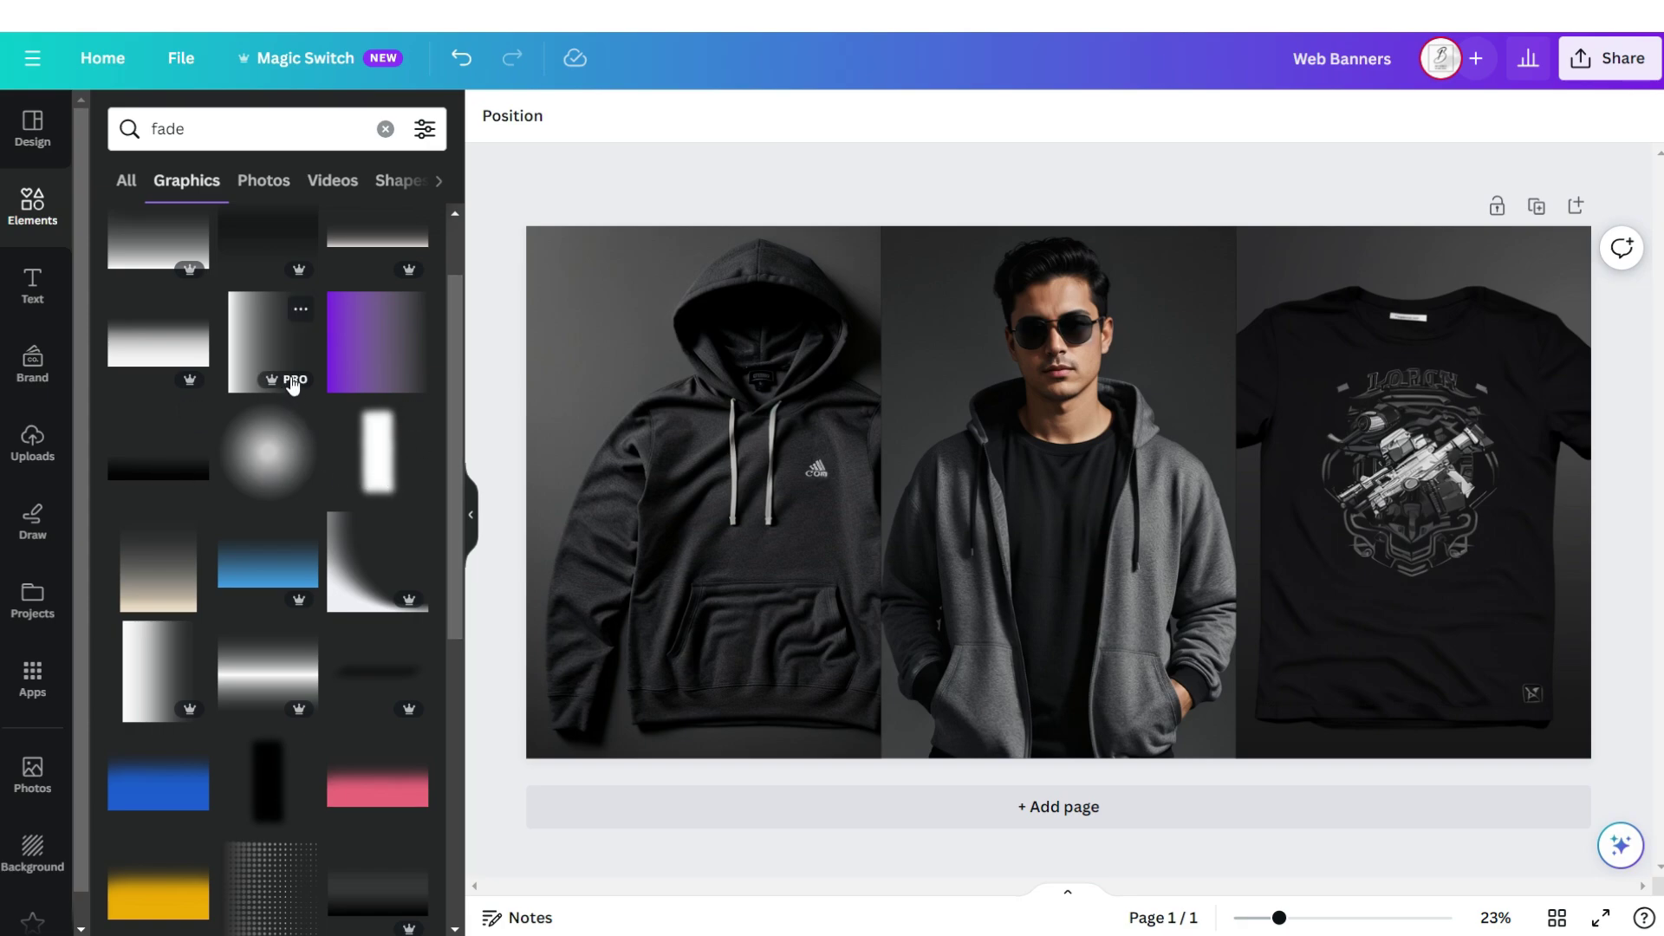
{"action": "left_click", "coordinate": [172, 451]}
{"action": "double_click", "coordinate": [847, 442]}
{"action": "left_click_drag", "start_coordinate": [848, 442], "coordinate": [812, 589]}
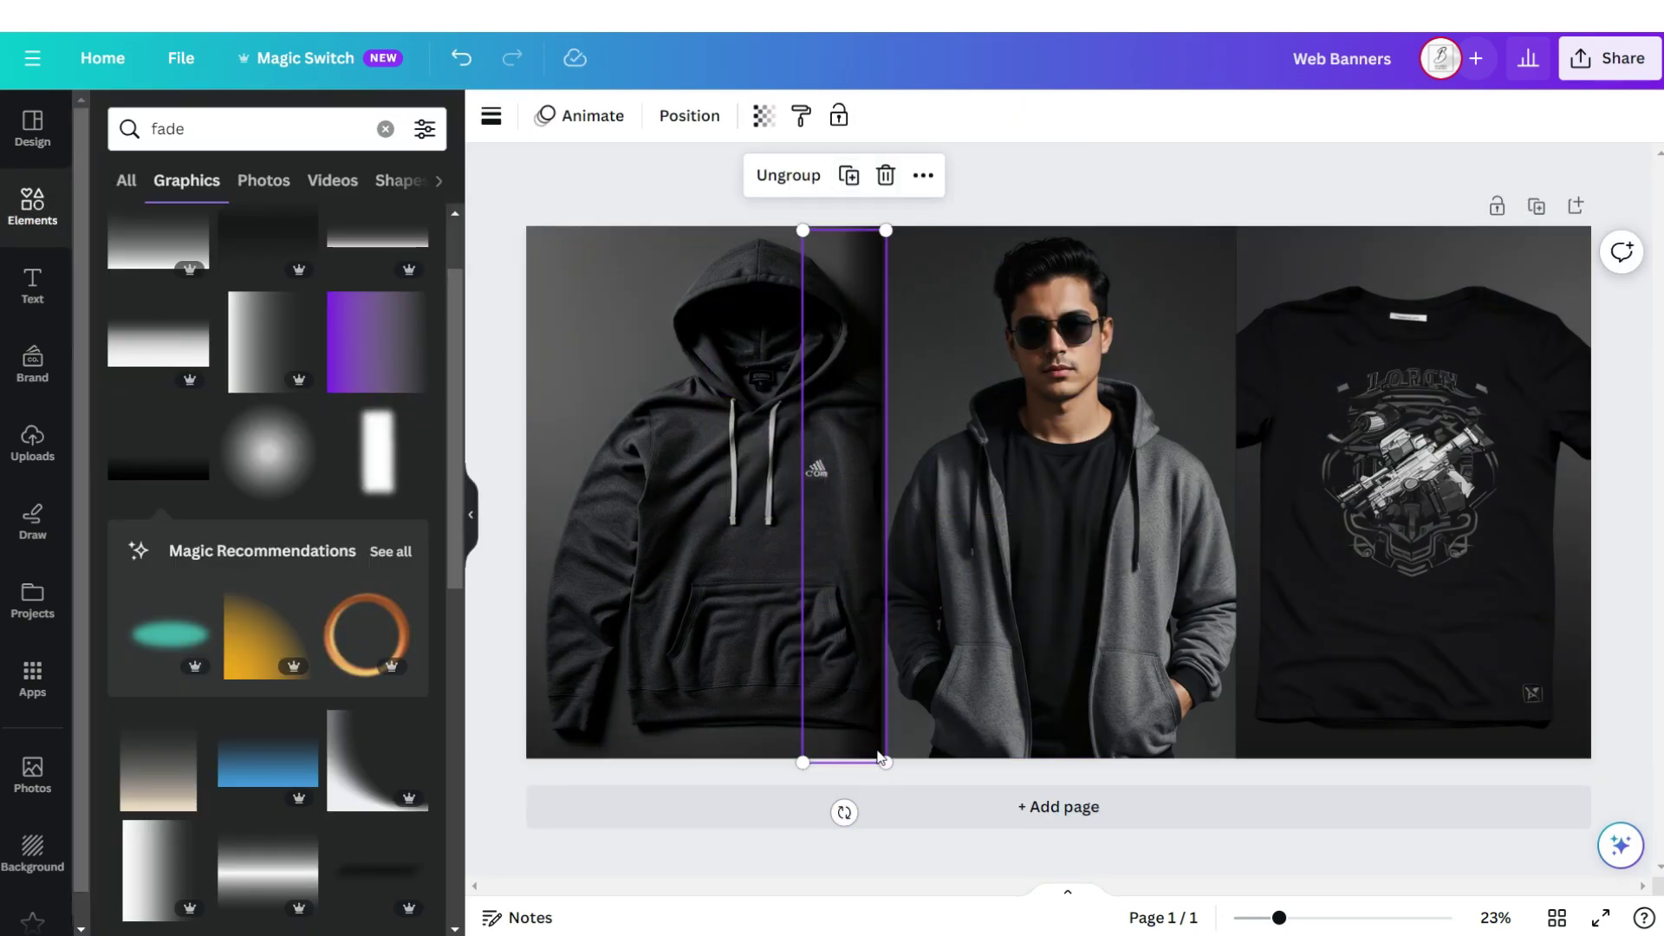
{"action": "left_click_drag", "start_coordinate": [867, 745], "coordinate": [1252, 718]}
{"action": "mouse_move", "coordinate": [1315, 462]}
{"action": "left_mouse_down"}
{"action": "mouse_move", "coordinate": [1352, 416]}
{"action": "mouse_move", "coordinate": [1316, 462]}
{"action": "left_mouse_up"}
{"action": "left_click", "coordinate": [1267, 194]}
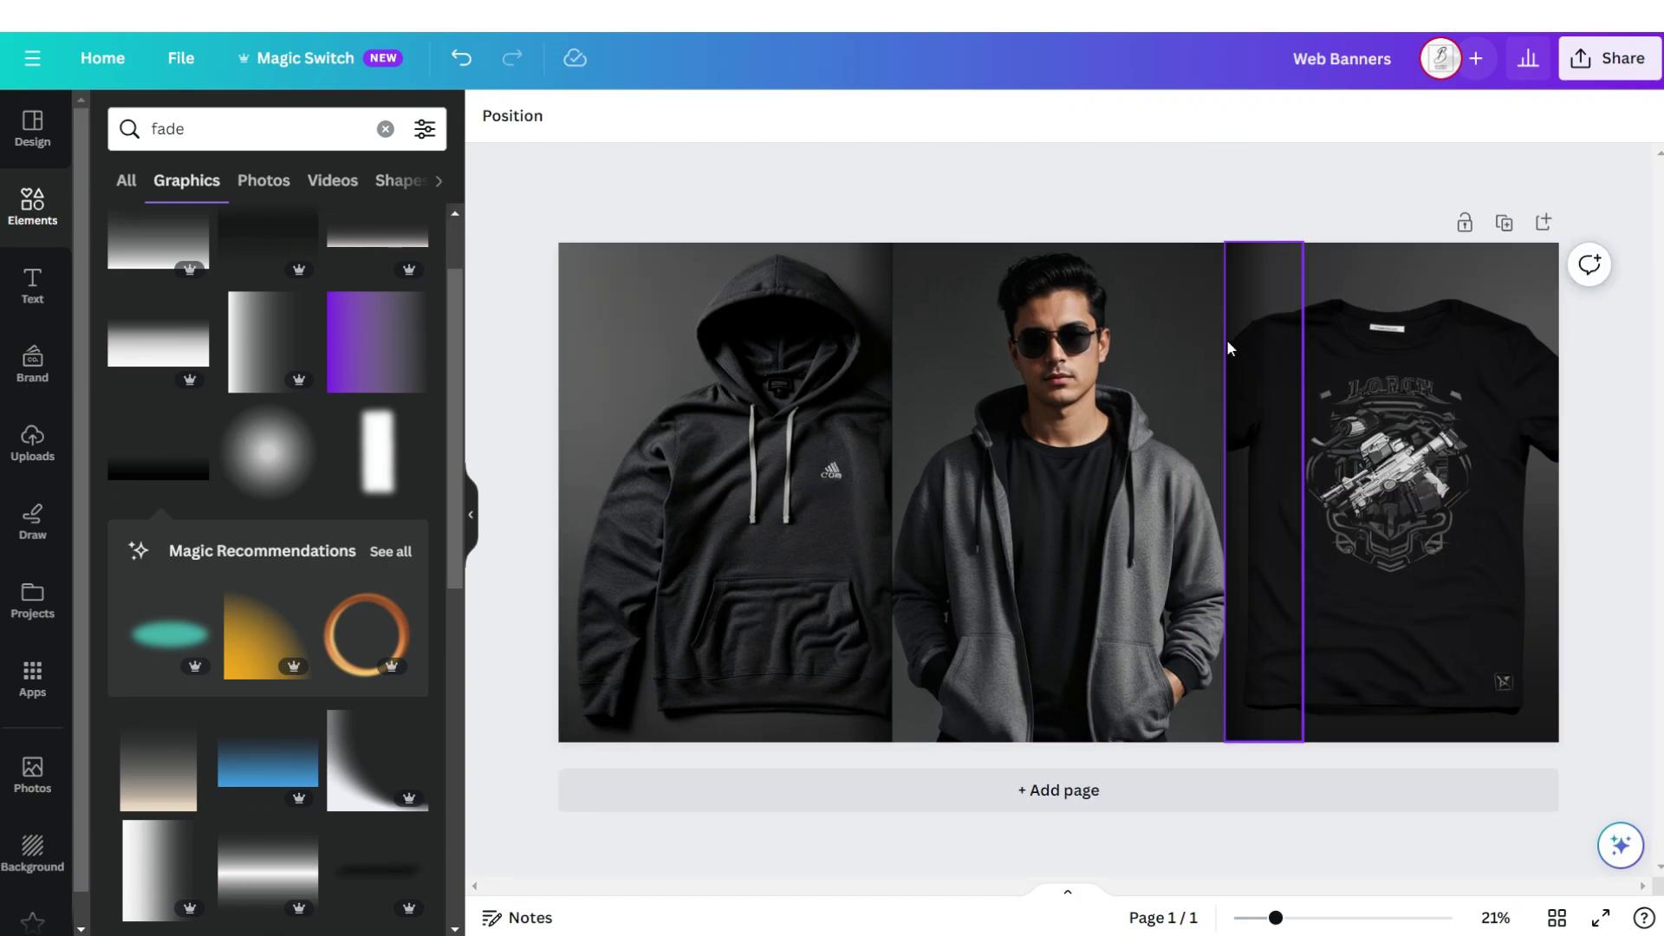
Add a dark rectangle band across the lower banner and lay a fade gradient over it
{"action": "left_click", "coordinate": [385, 128]}
{"action": "left_click", "coordinate": [137, 469]}
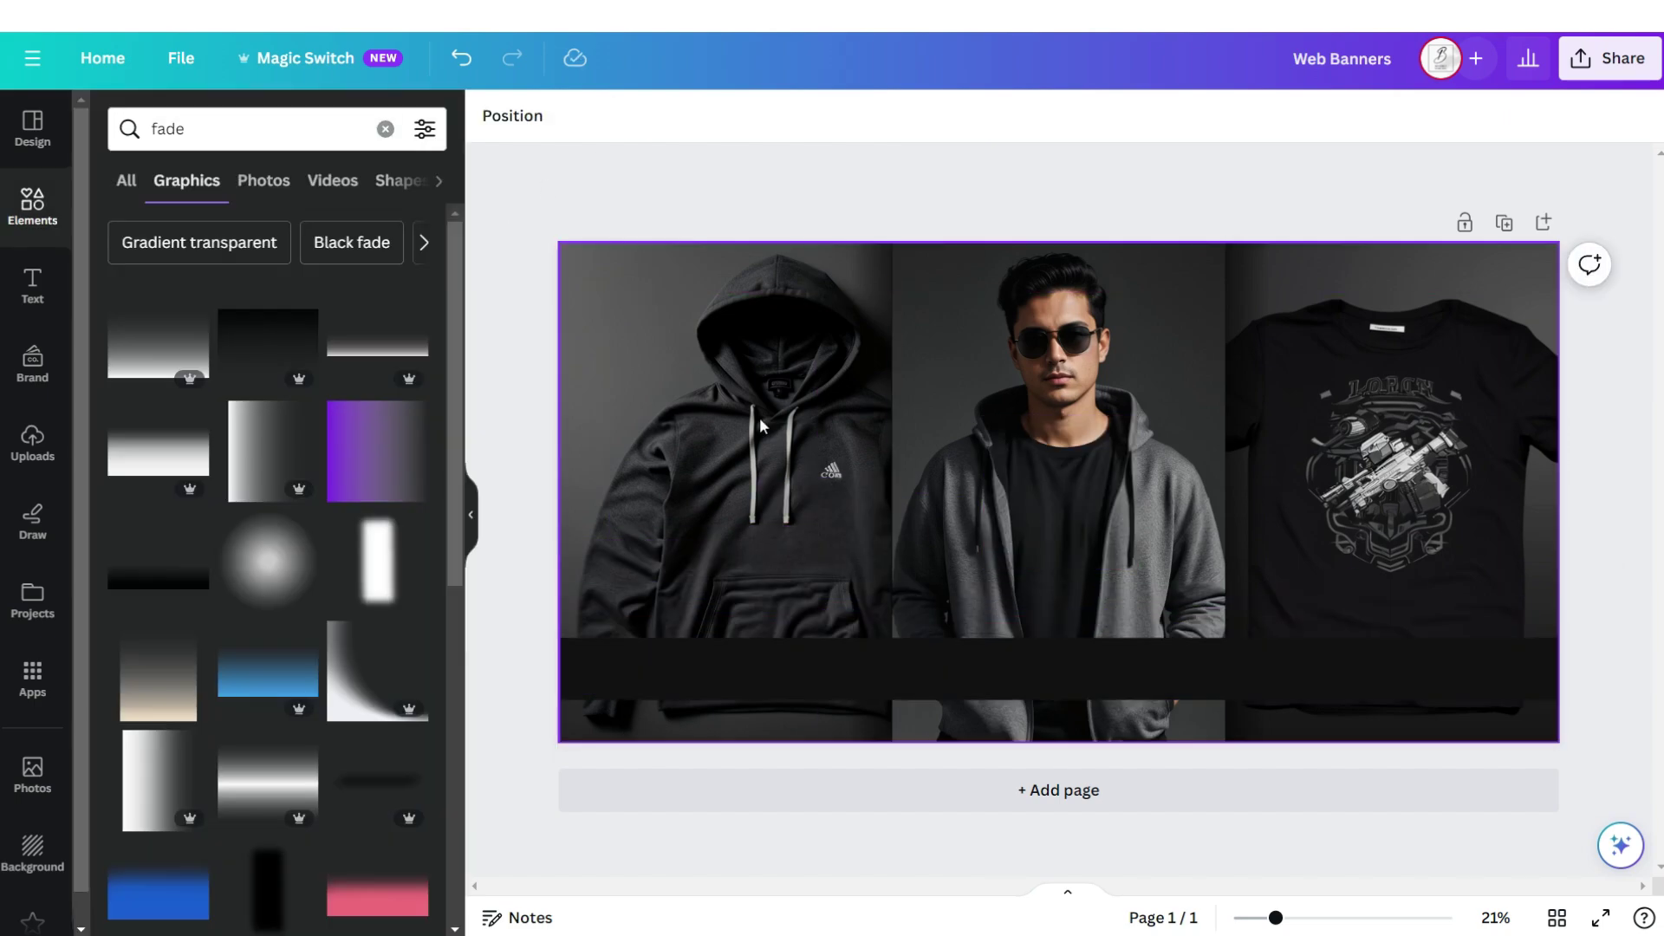
{"action": "left_click", "coordinate": [386, 469]}
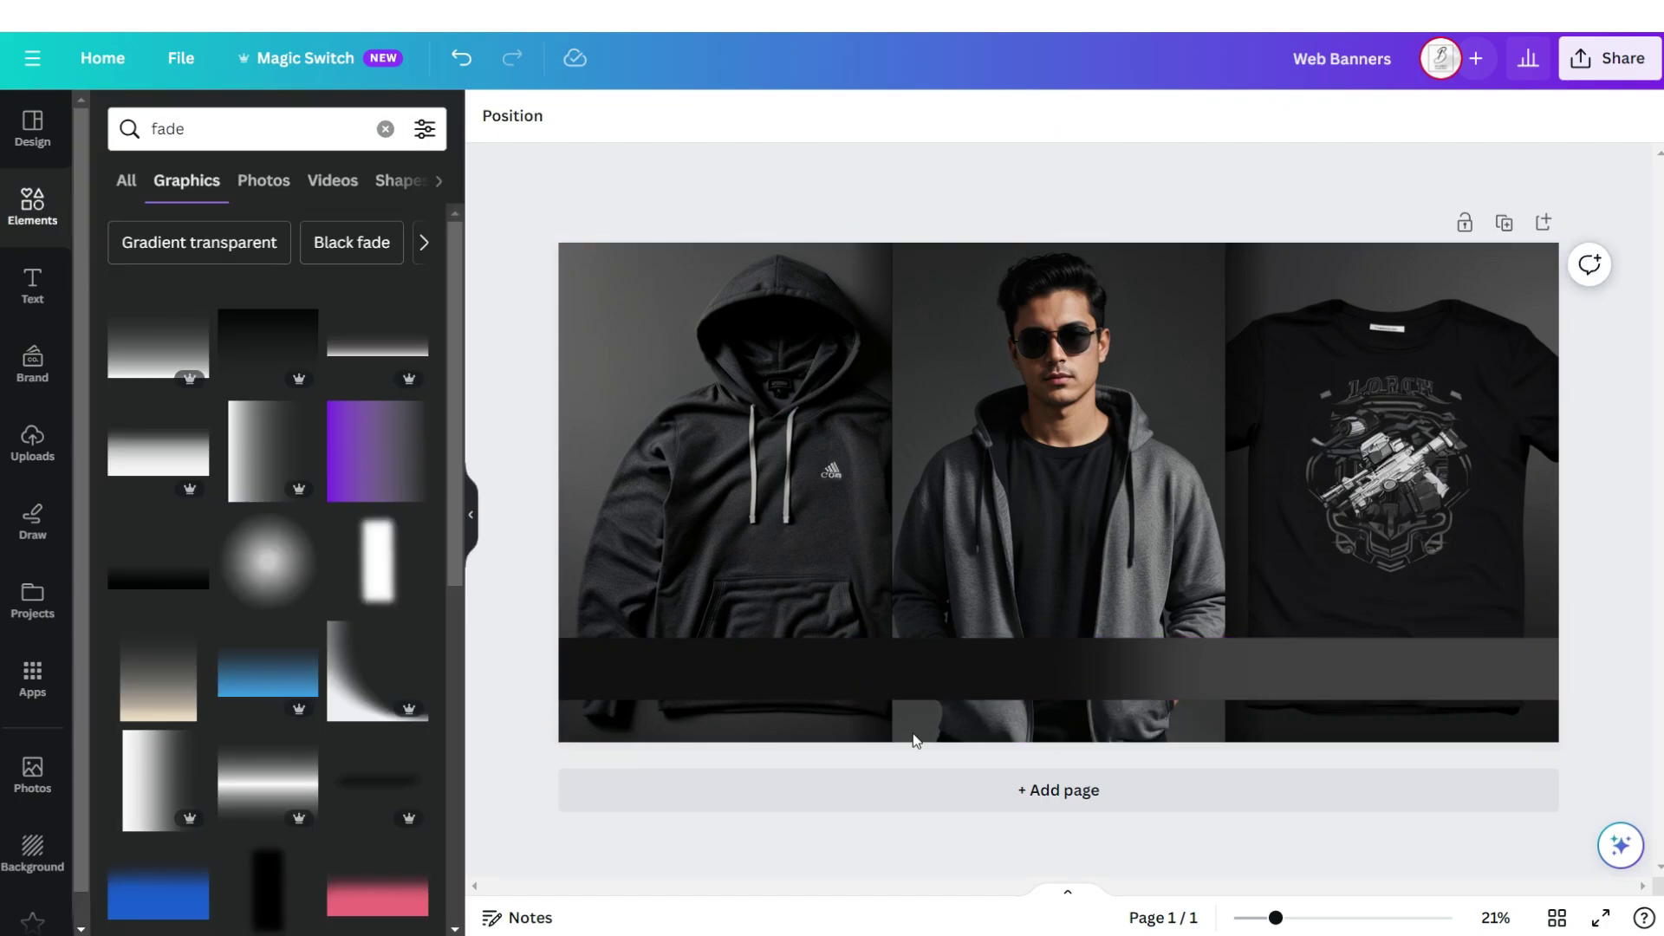
{"action": "left_click", "coordinate": [33, 286]}
Add 'NEW' in uppercase Futura, duplicated as 'ARRIVALS' without bold or italic
{"action": "left_click", "coordinate": [158, 550]}
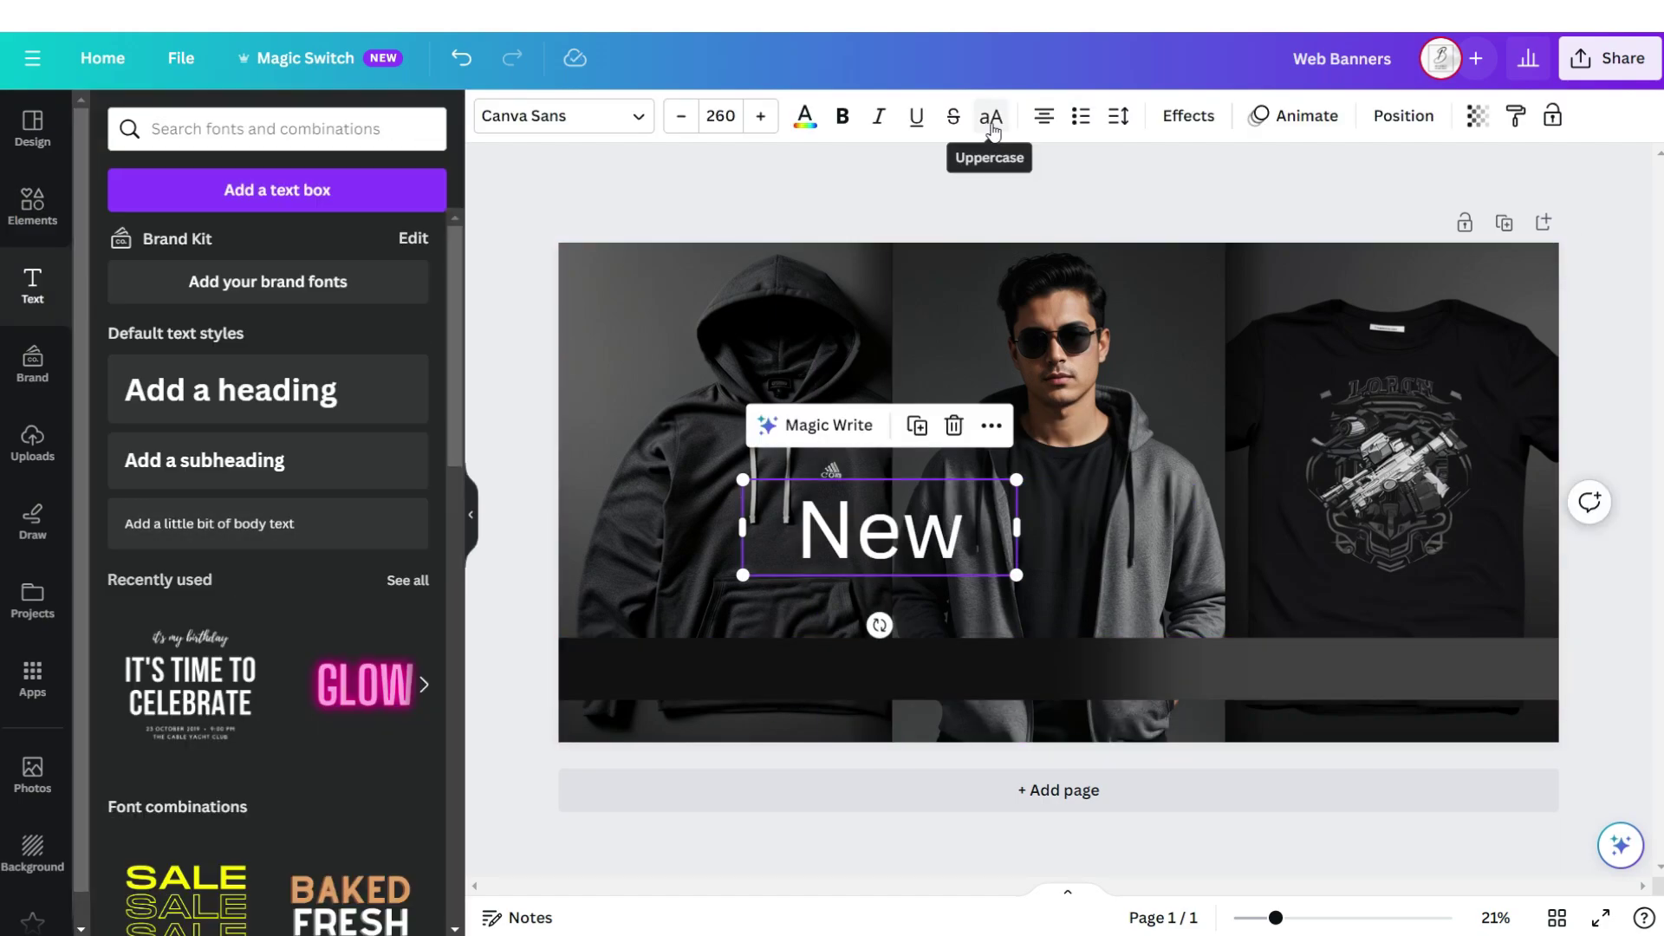
{"action": "left_click", "coordinate": [991, 119]}
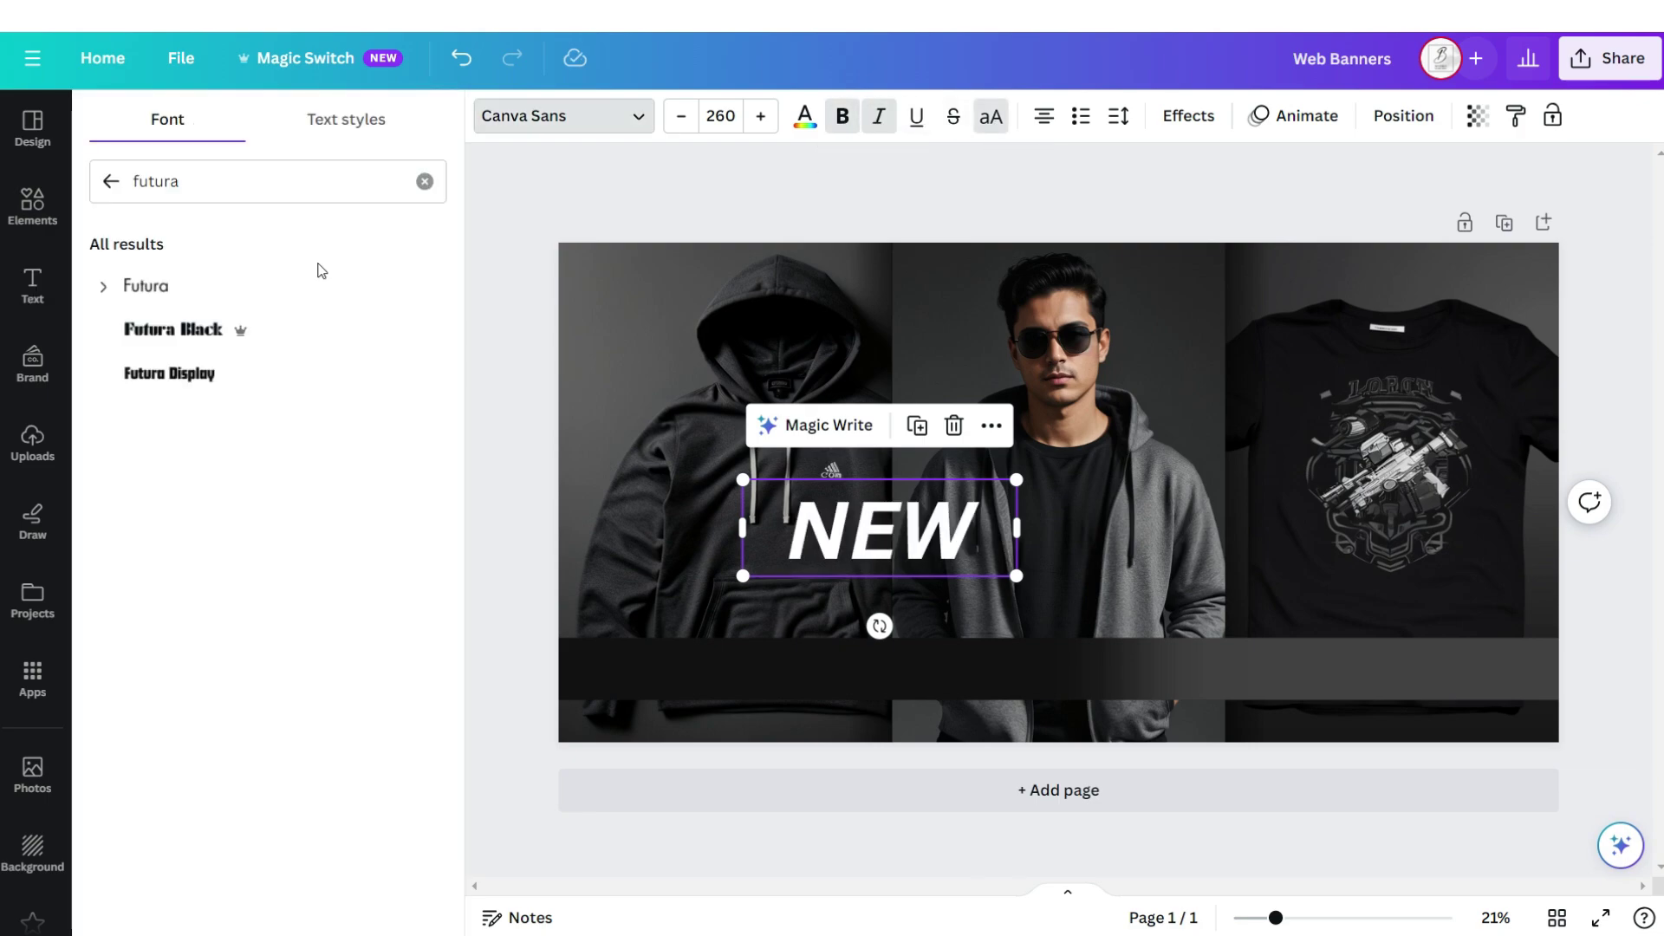
{"action": "left_click", "coordinate": [316, 288]}
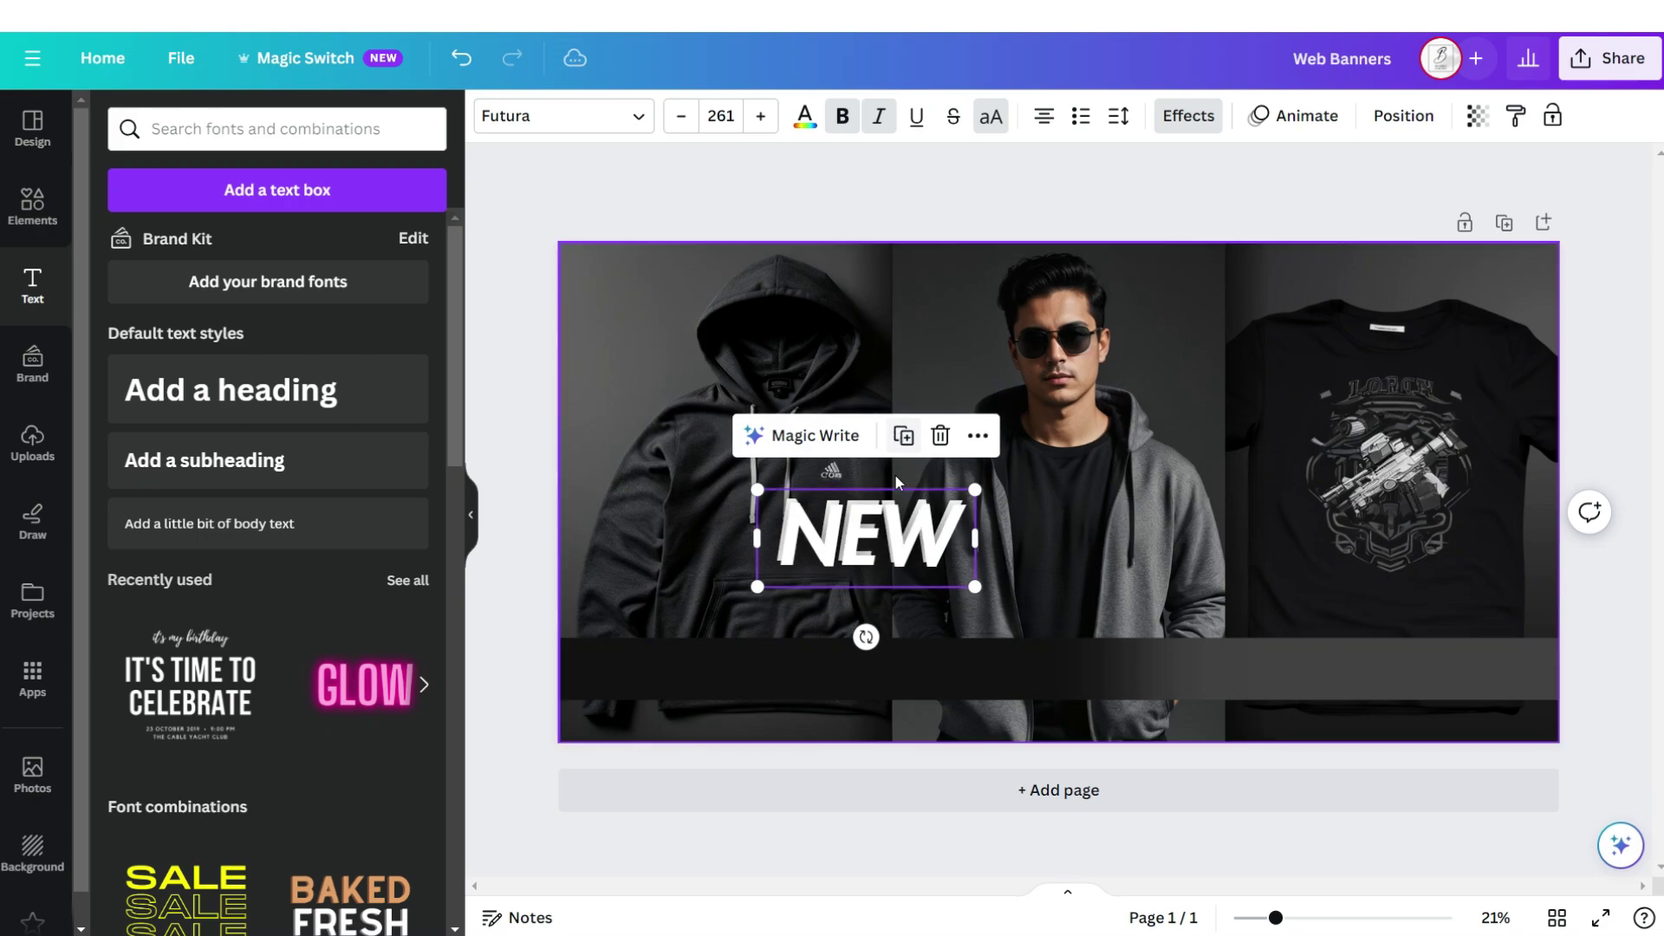
{"action": "left_click", "coordinate": [903, 435]}
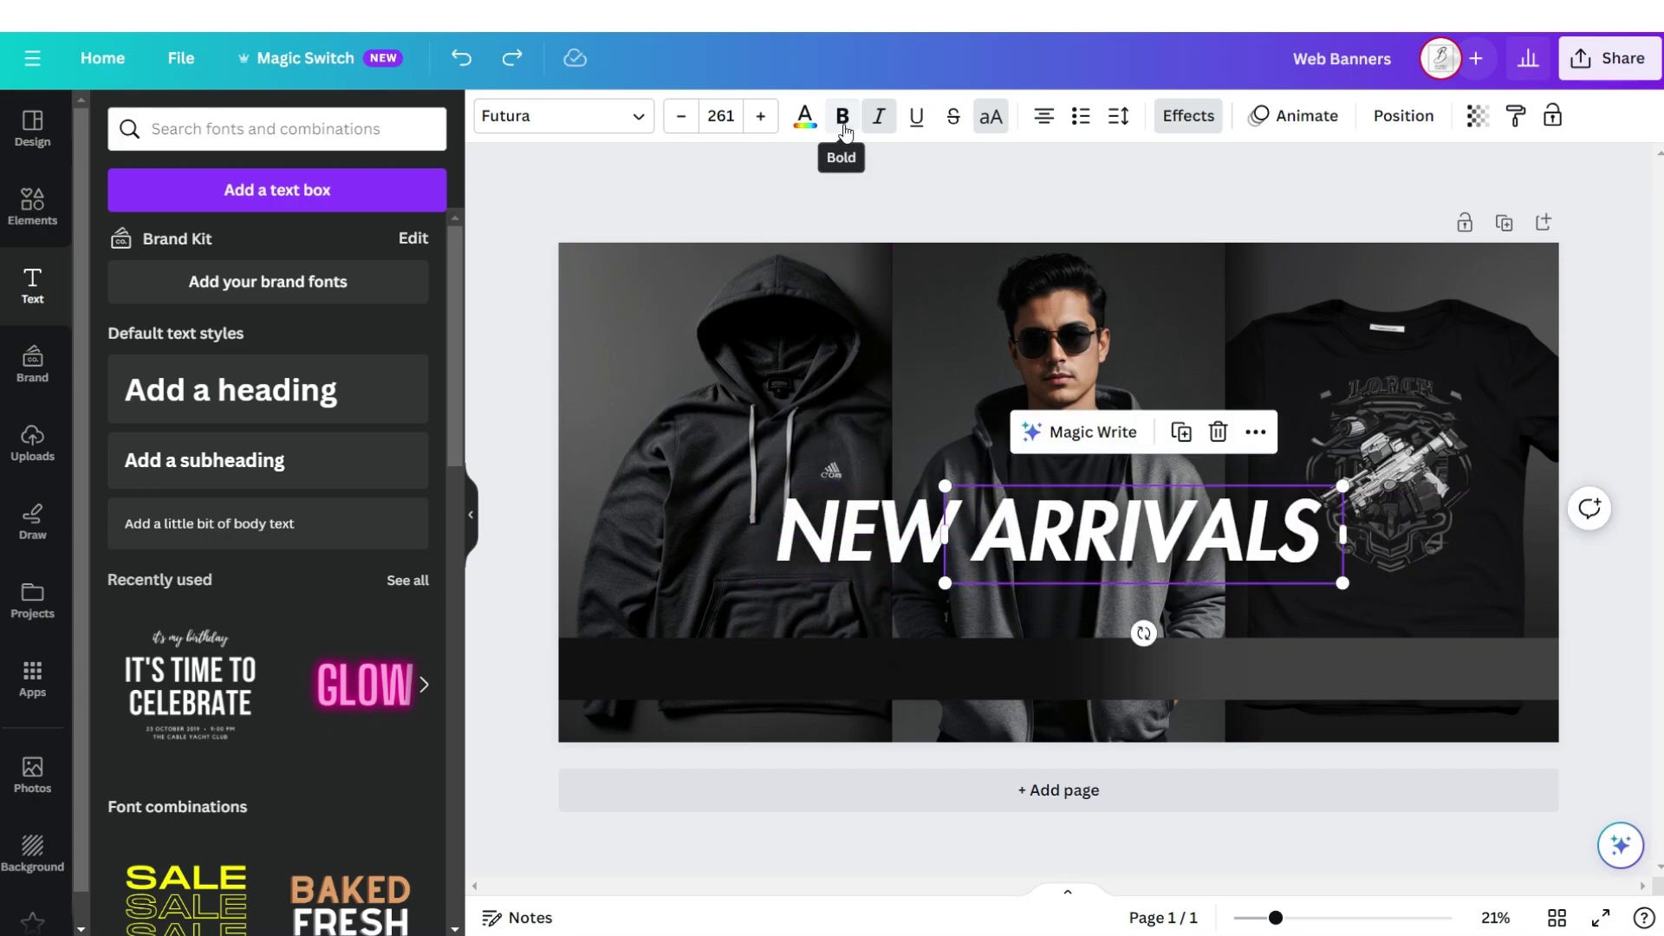
{"action": "left_click", "coordinate": [843, 121]}
{"action": "left_click", "coordinate": [878, 118]}
{"action": "key", "text": "Escape"}
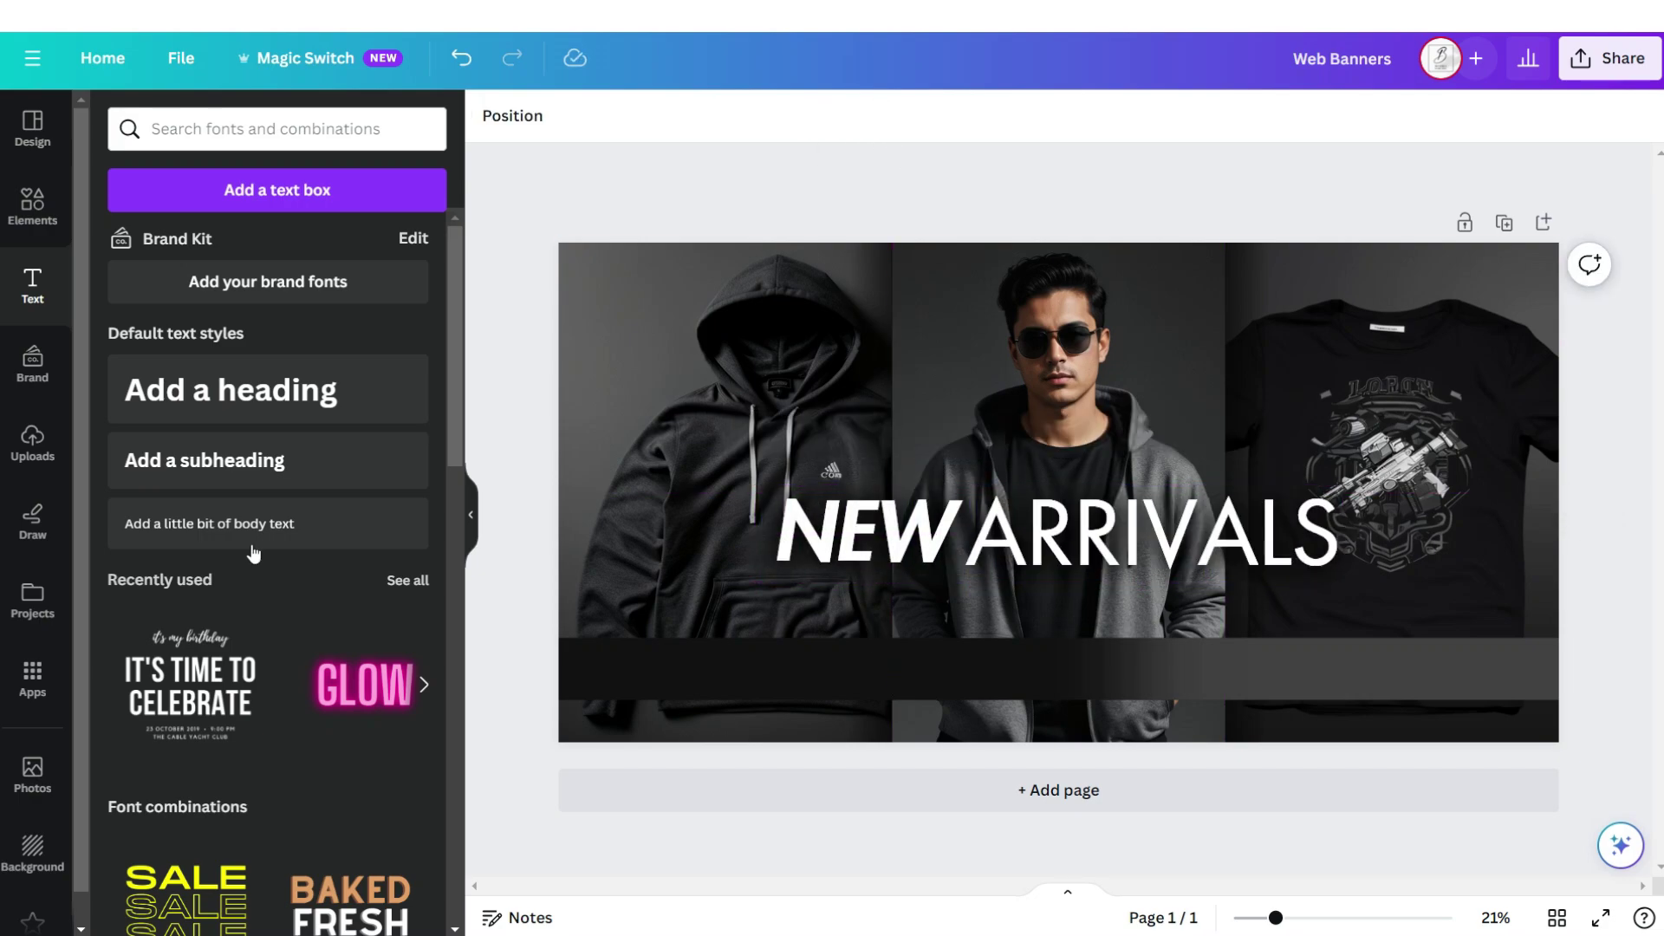
Add the subheading 'T SHIRTS • HOODIES • JOGGERS' in uppercase Glacial Indifference
{"action": "left_click", "coordinate": [254, 553]}
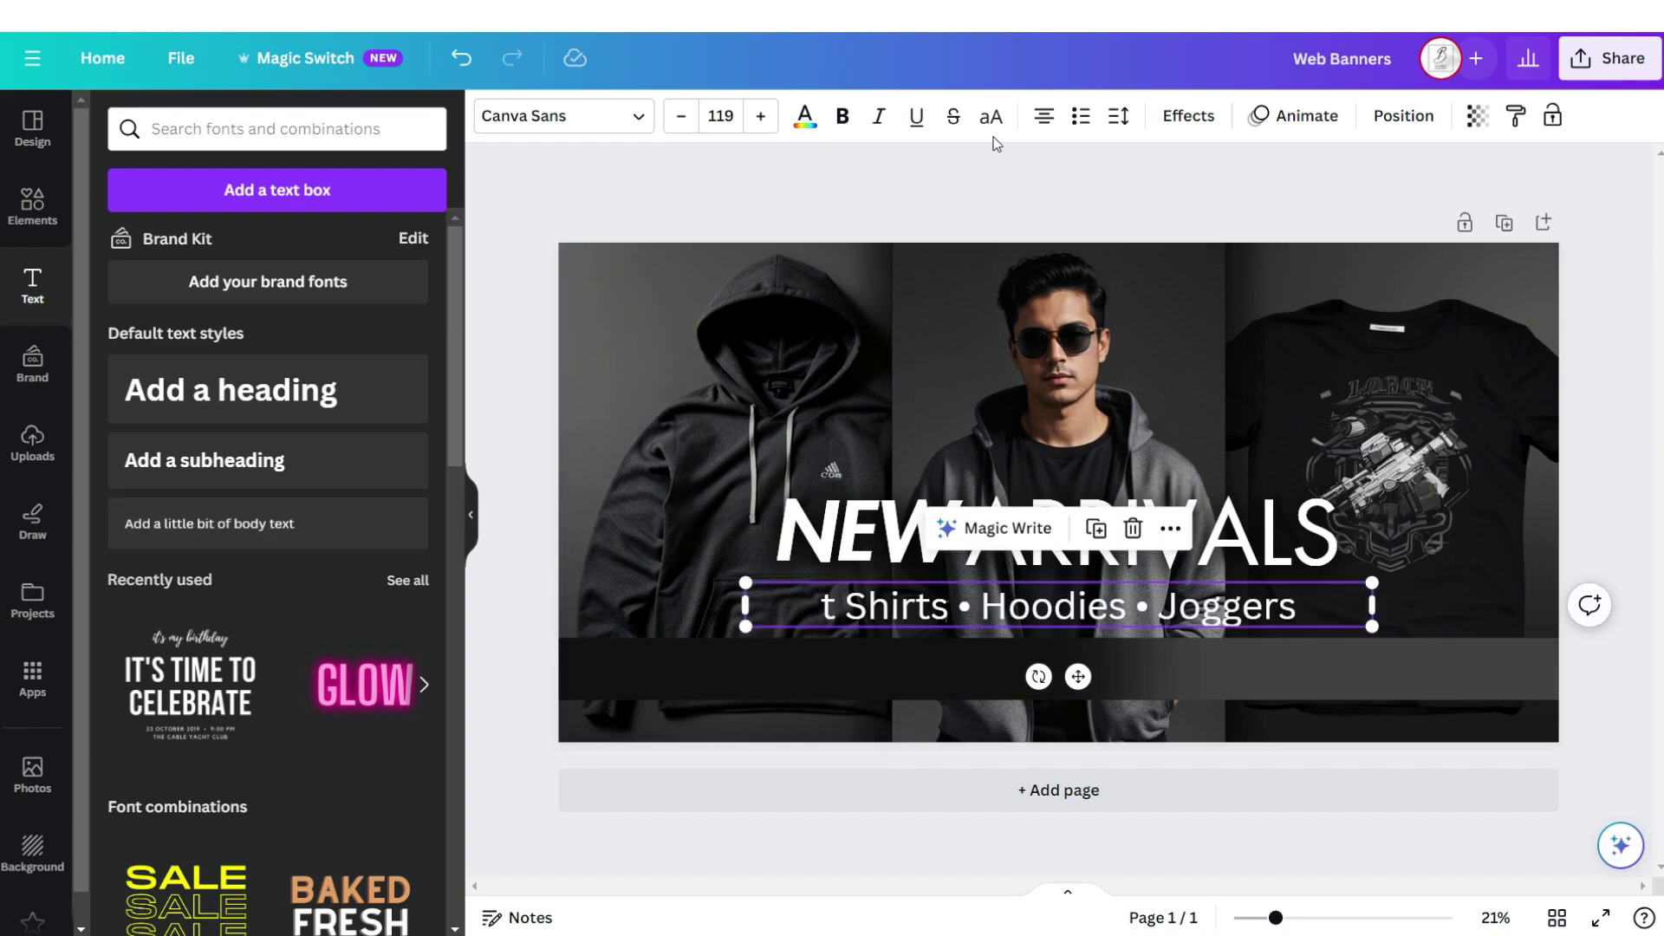
{"action": "left_click", "coordinate": [990, 118]}
{"action": "left_click", "coordinate": [564, 116]}
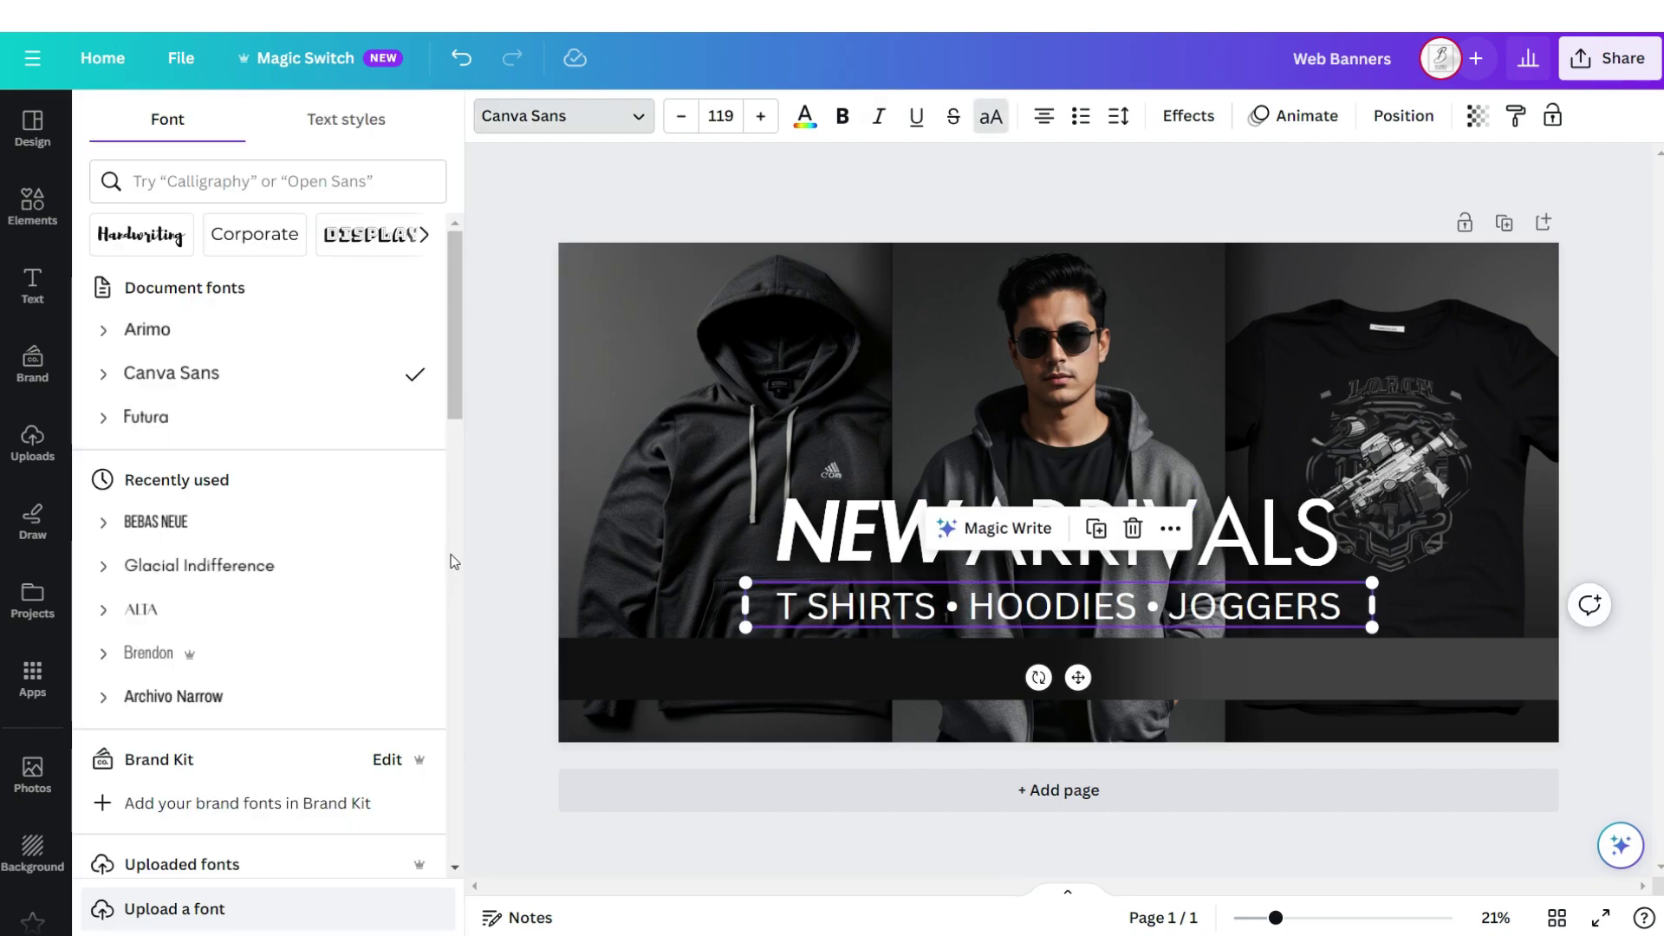
{"action": "left_click", "coordinate": [397, 568]}
{"action": "left_click", "coordinate": [1543, 222]}
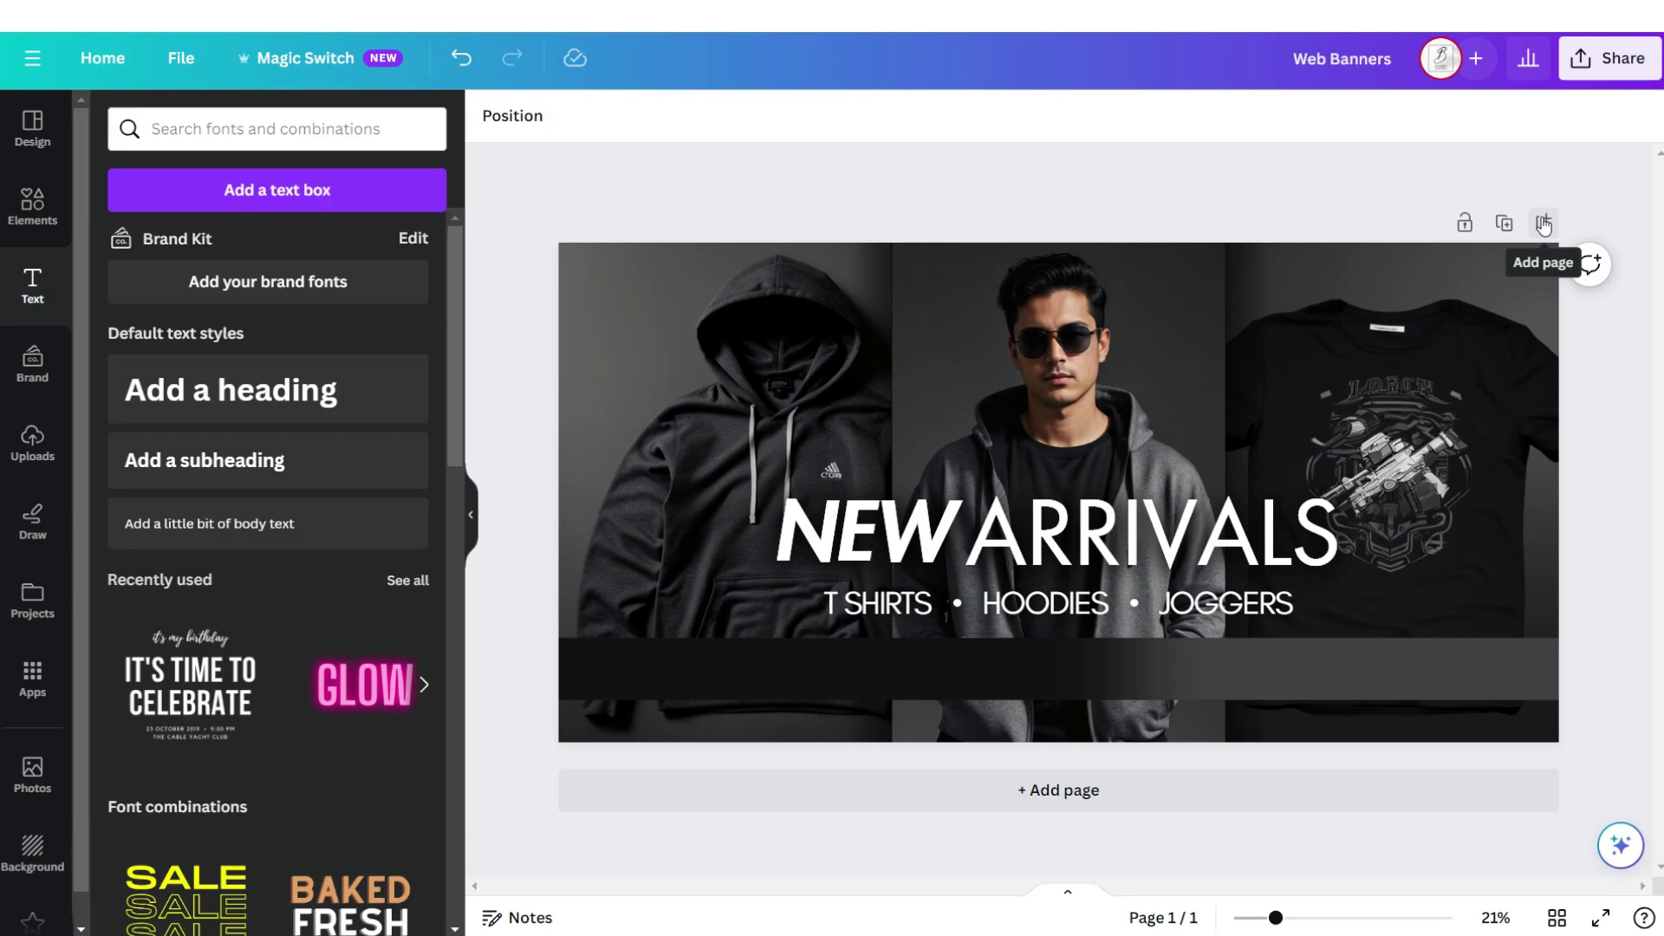
Add an abstract contour-line graphic to page 2, enlarge and tilt it, fade it, and duplicate it
{"action": "scroll", "coordinate": [1543, 225], "scroll_direction": "down", "scroll_amount": 3}
{"action": "left_click", "coordinate": [32, 206]}
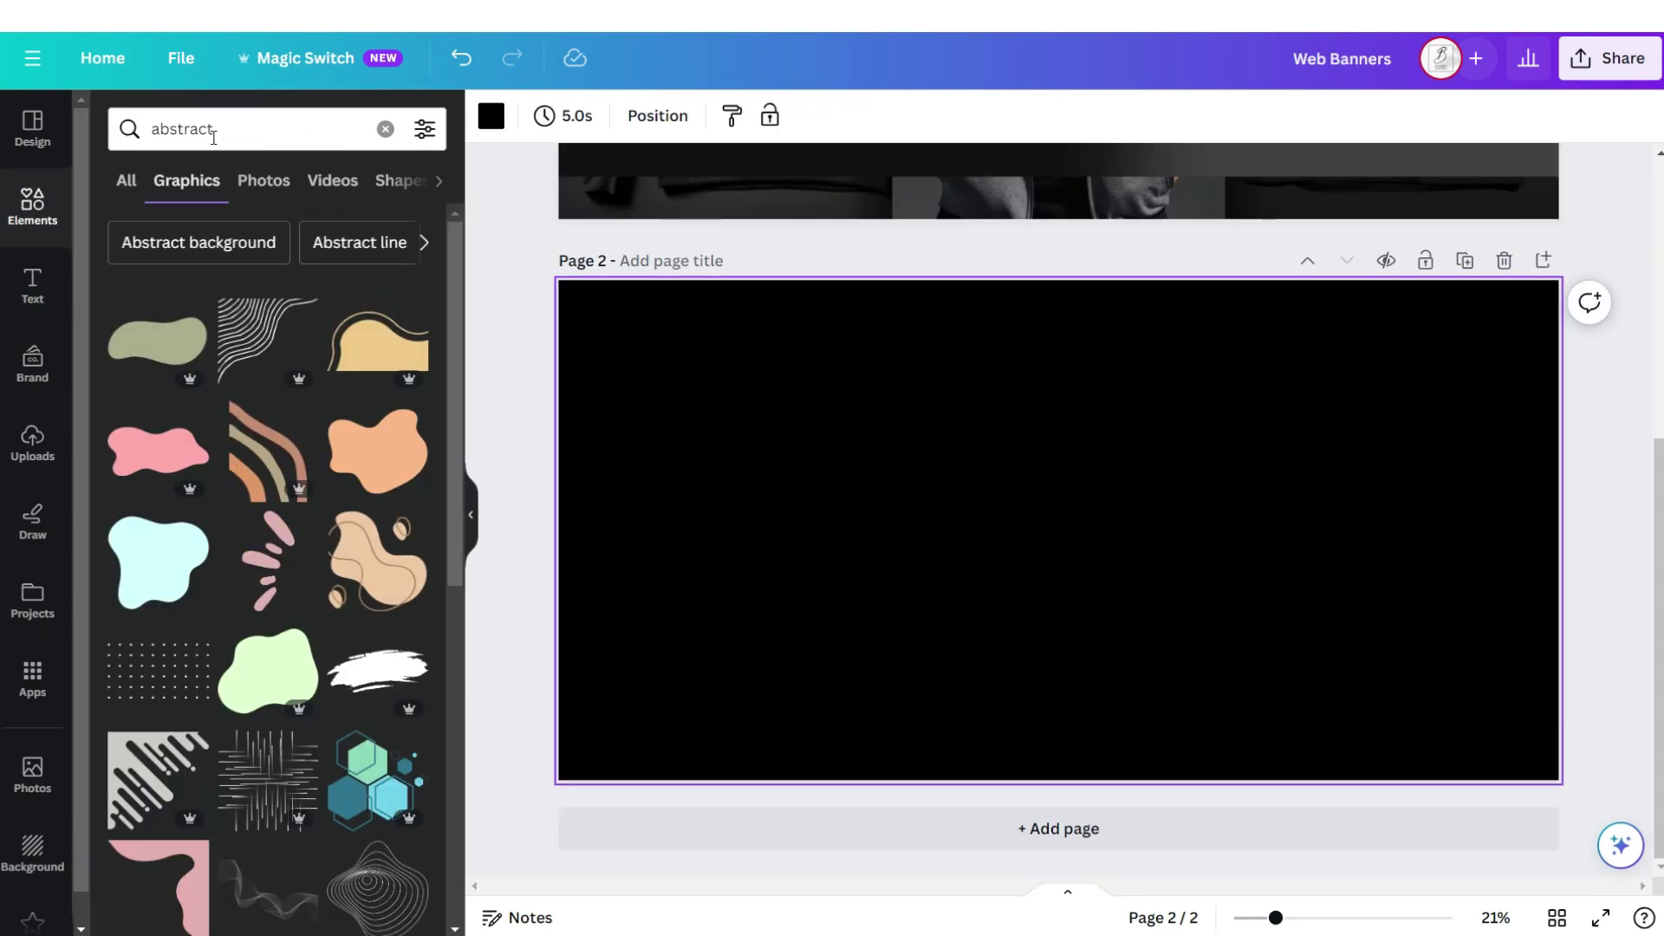
{"action": "scroll", "coordinate": [323, 400], "scroll_direction": "down", "scroll_amount": 3}
{"action": "left_click", "coordinate": [377, 672]}
{"action": "left_click_drag", "start_coordinate": [1058, 530], "coordinate": [806, 630]}
{"action": "left_click_drag", "start_coordinate": [904, 524], "coordinate": [1052, 382]}
{"action": "left_click_drag", "start_coordinate": [876, 777], "coordinate": [928, 564]}
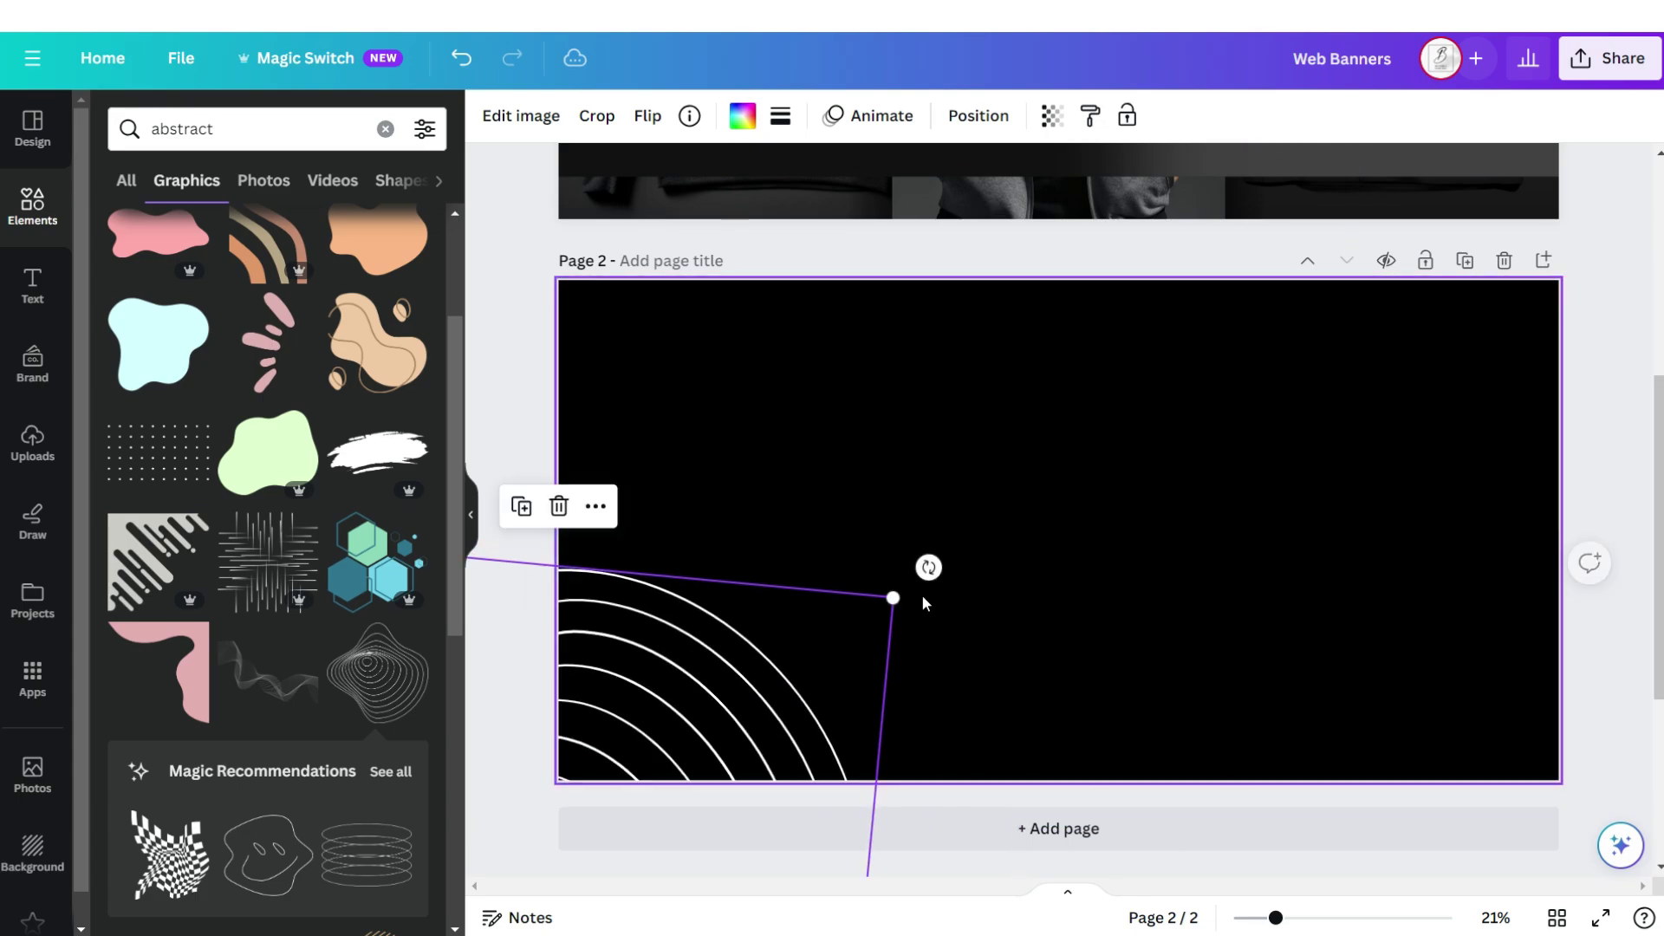
{"action": "left_click", "coordinate": [1052, 115]}
{"action": "left_click_drag", "start_coordinate": [1051, 203], "coordinate": [877, 223]}
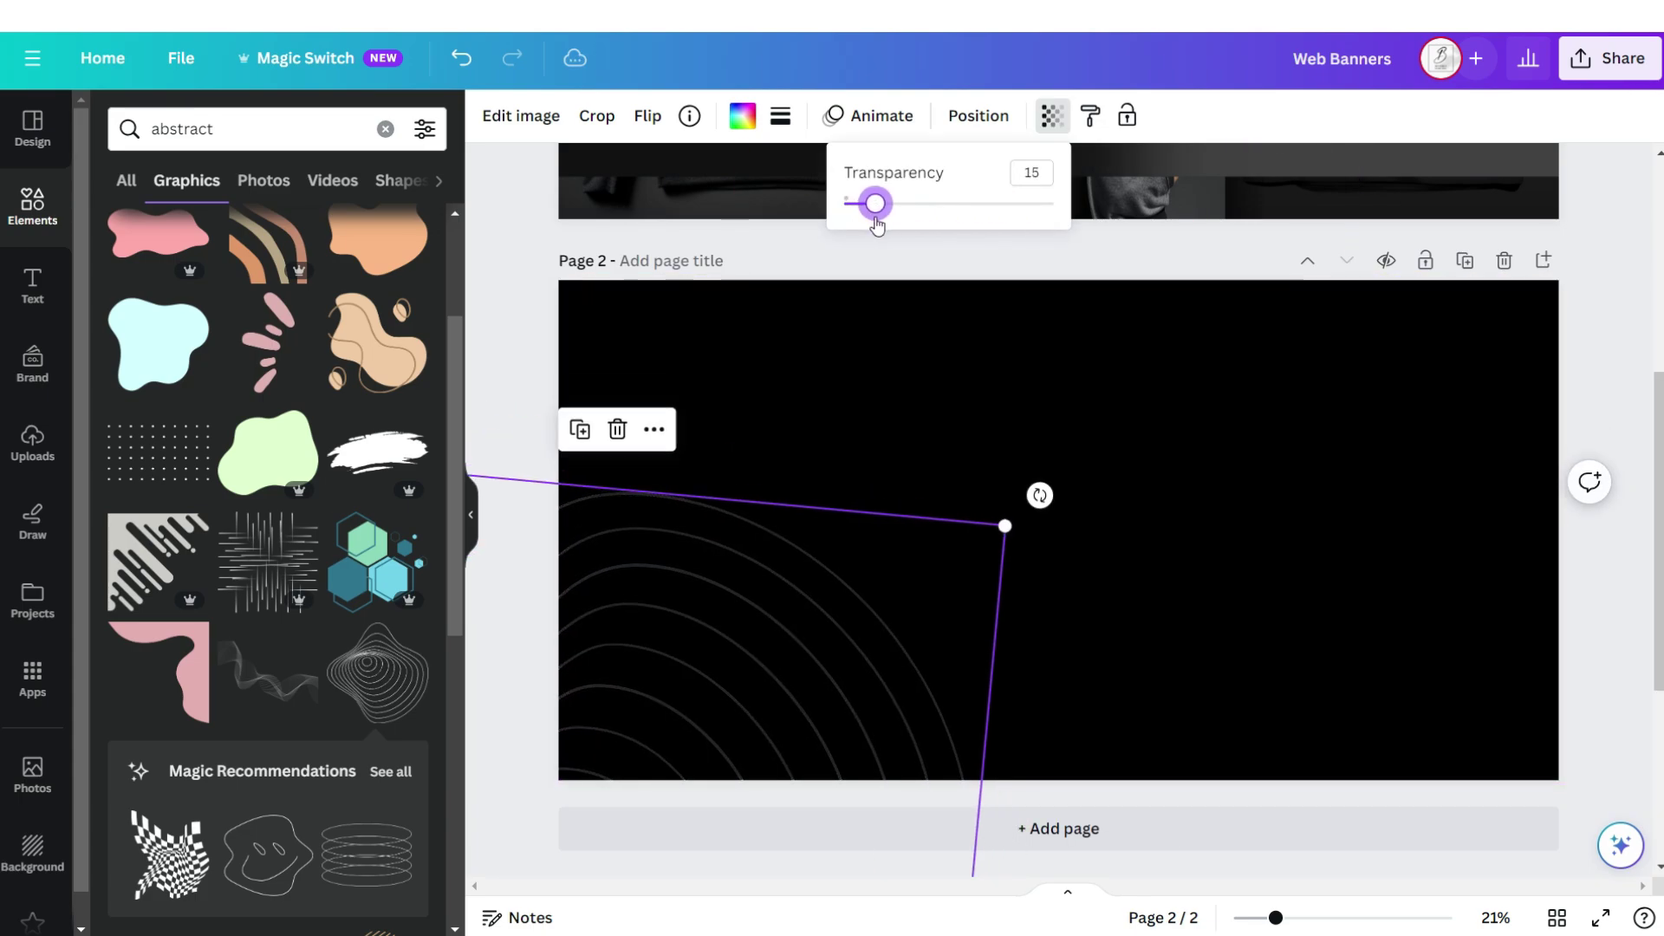
{"action": "left_click", "coordinate": [579, 429]}
Add two square photo frames, tilting the left one and sending it behind the other
{"action": "left_click", "coordinate": [384, 129]}
{"action": "left_click", "coordinate": [401, 552]}
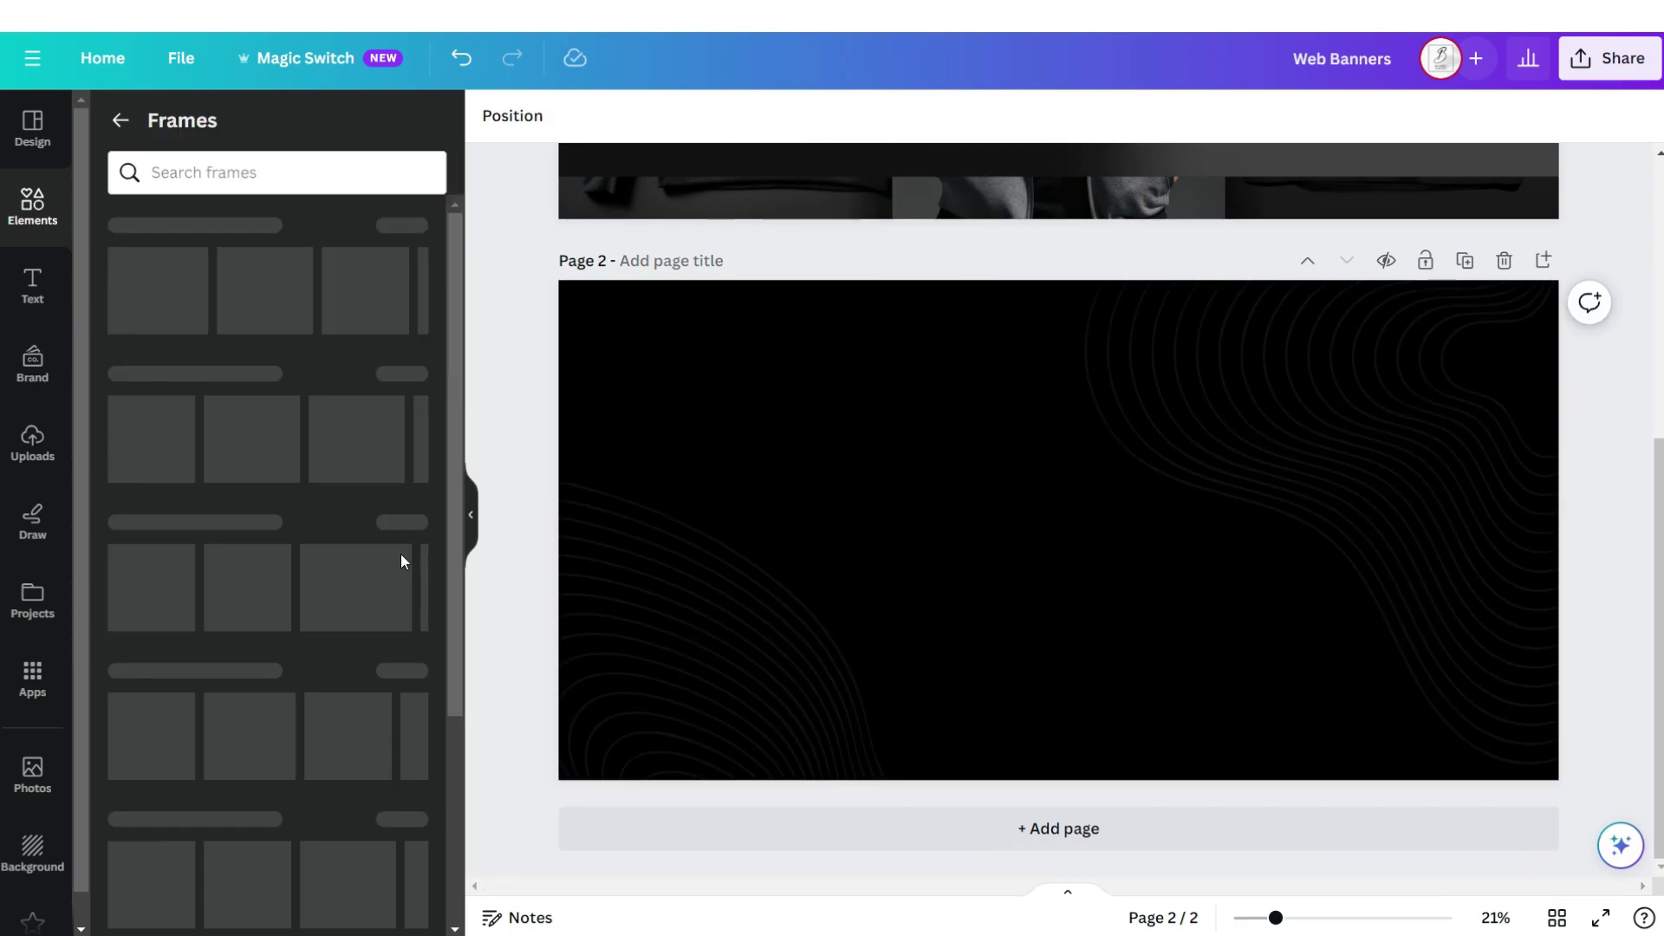
{"action": "left_click", "coordinate": [157, 319]}
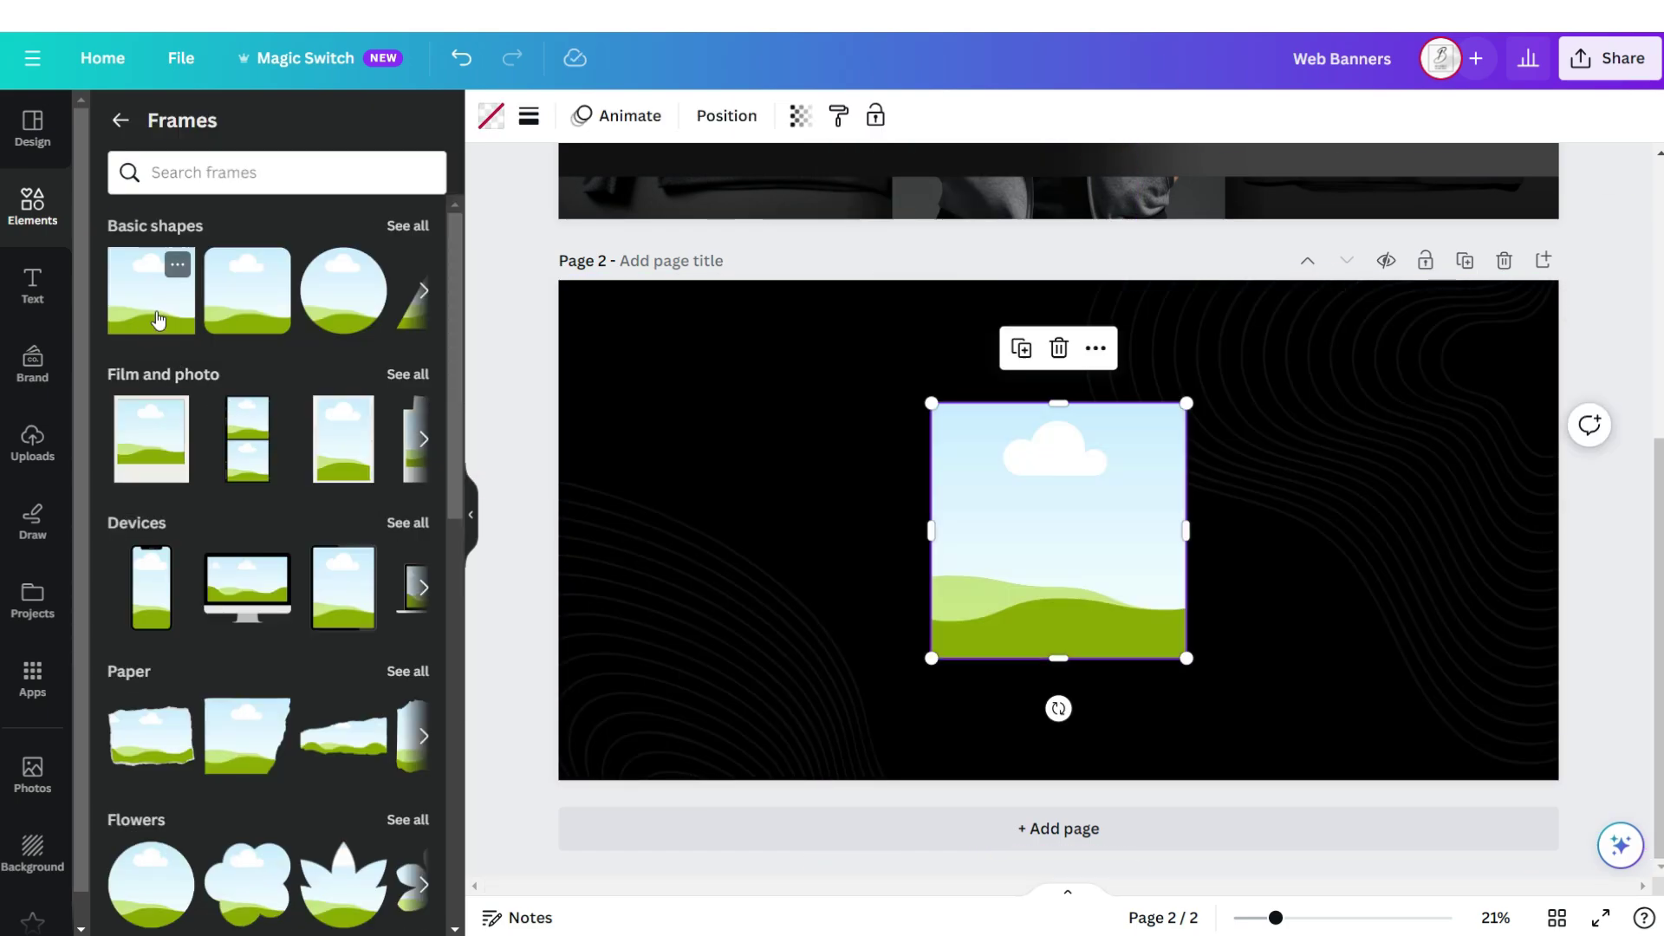
{"action": "left_click", "coordinate": [148, 329]}
{"action": "left_click_drag", "start_coordinate": [1065, 462], "coordinate": [962, 472]}
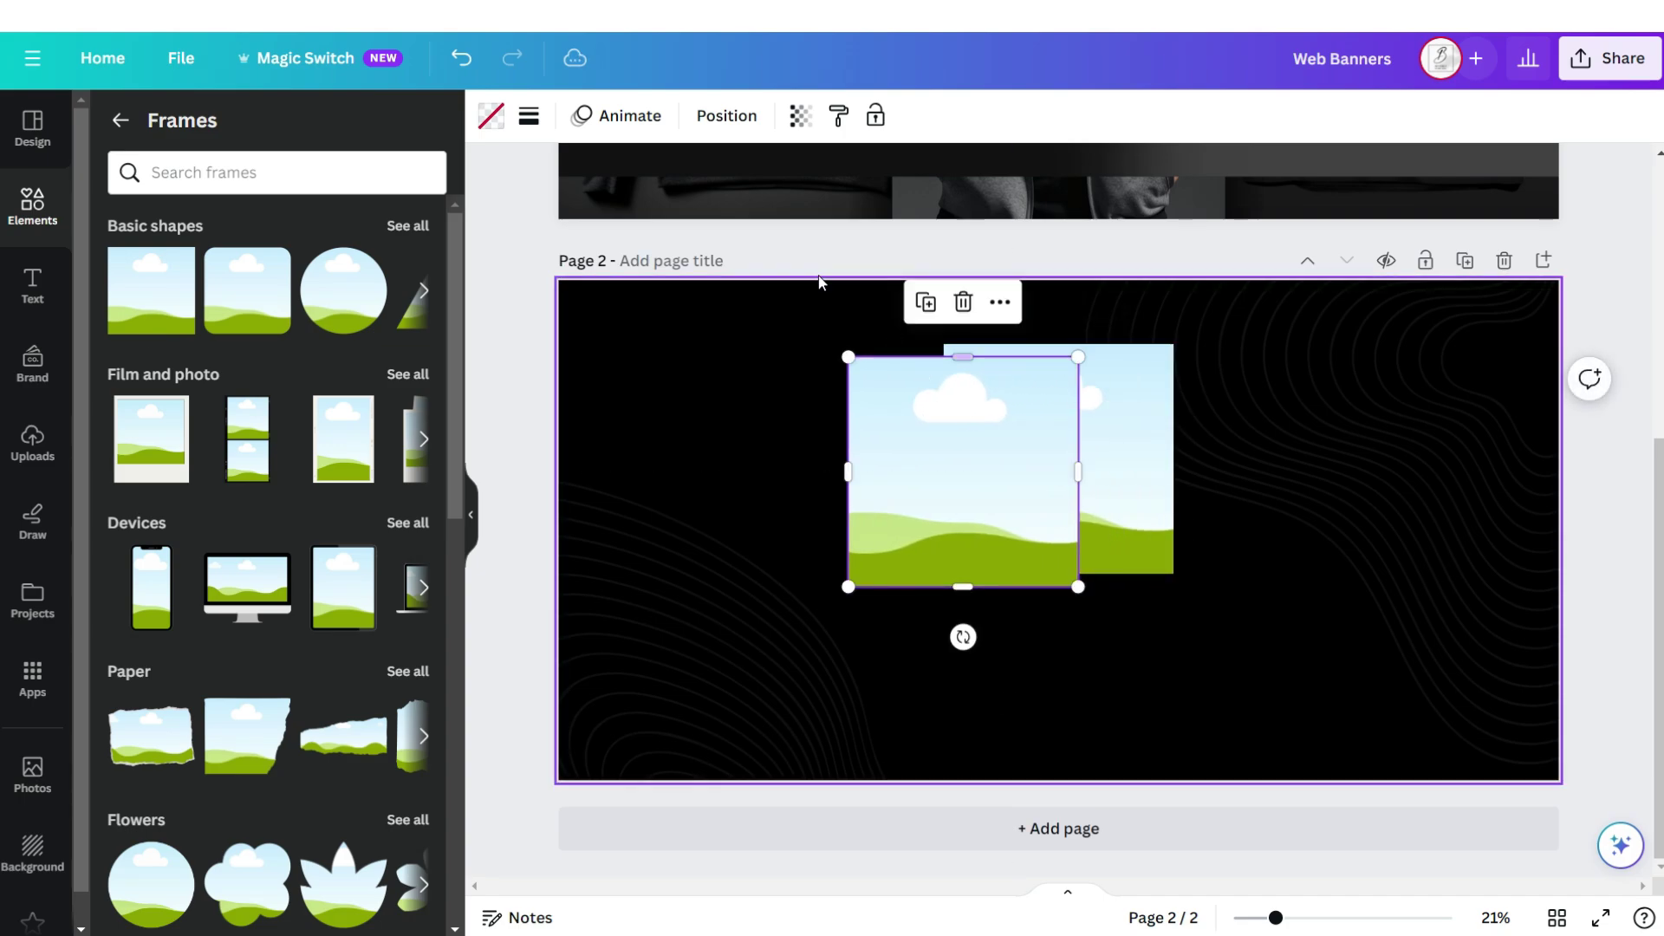
{"action": "left_click_drag", "start_coordinate": [962, 635], "coordinate": [964, 647]}
{"action": "left_click", "coordinate": [726, 116]}
{"action": "left_click", "coordinate": [315, 187]}
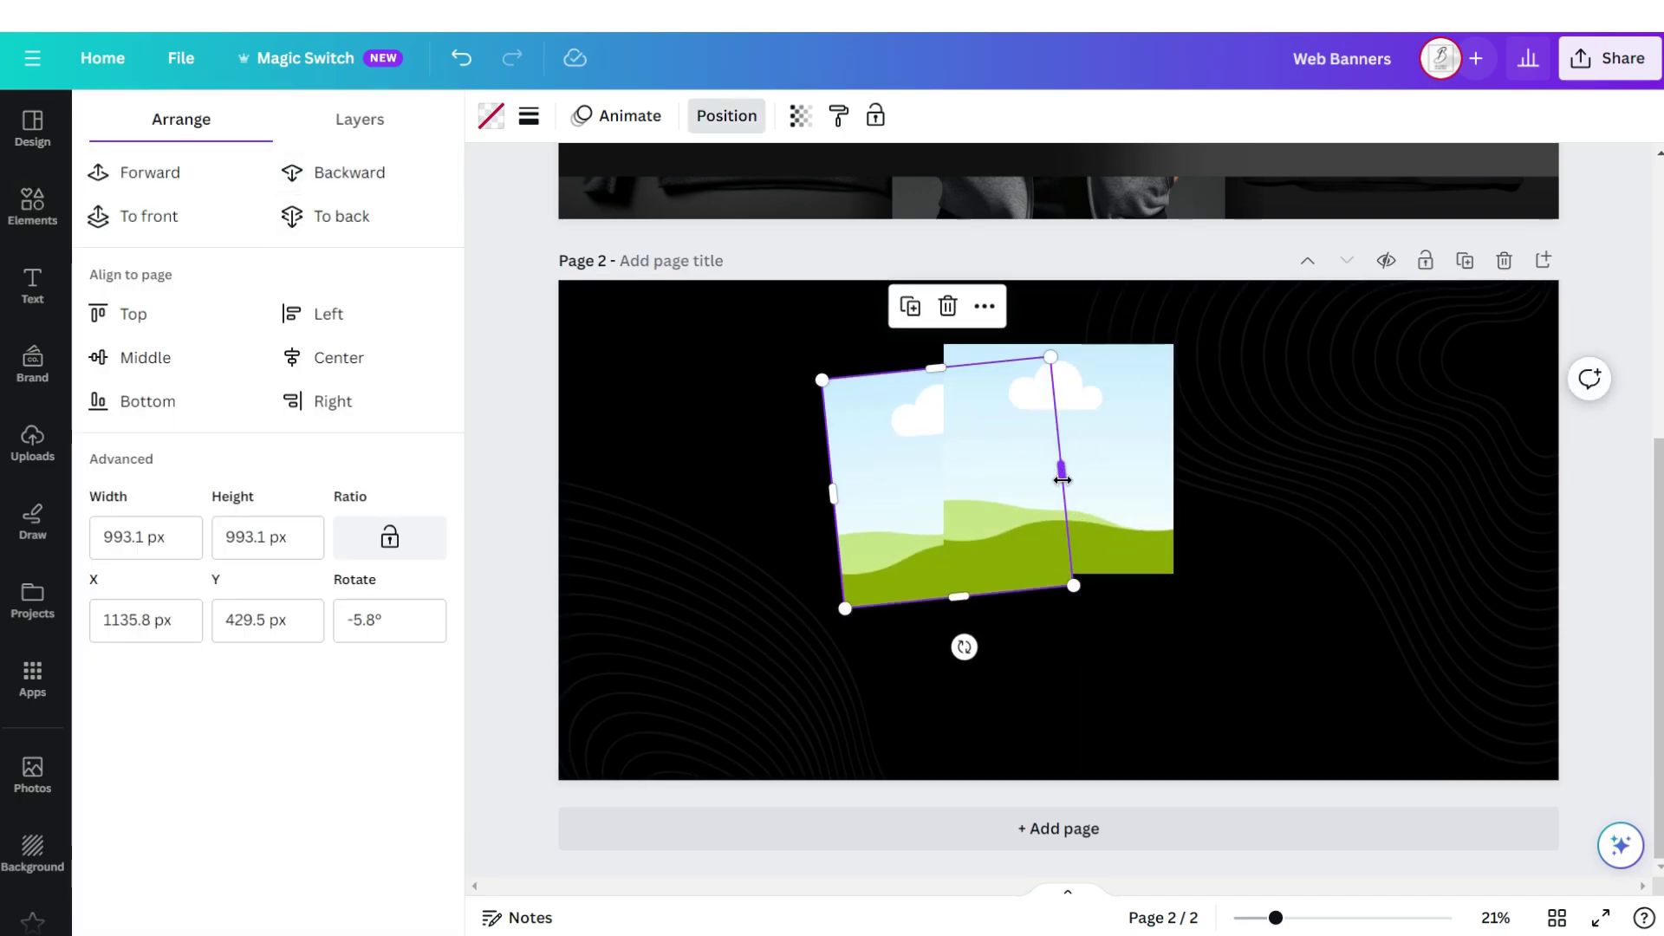
{"action": "left_click_drag", "start_coordinate": [950, 477], "coordinate": [806, 477]}
Duplicate the tilted frame onto the right and drop the crouching model photo into the middle frame
{"action": "key", "text": "ctrl+d"}
{"action": "left_click_drag", "start_coordinate": [823, 589], "coordinate": [1166, 639]}
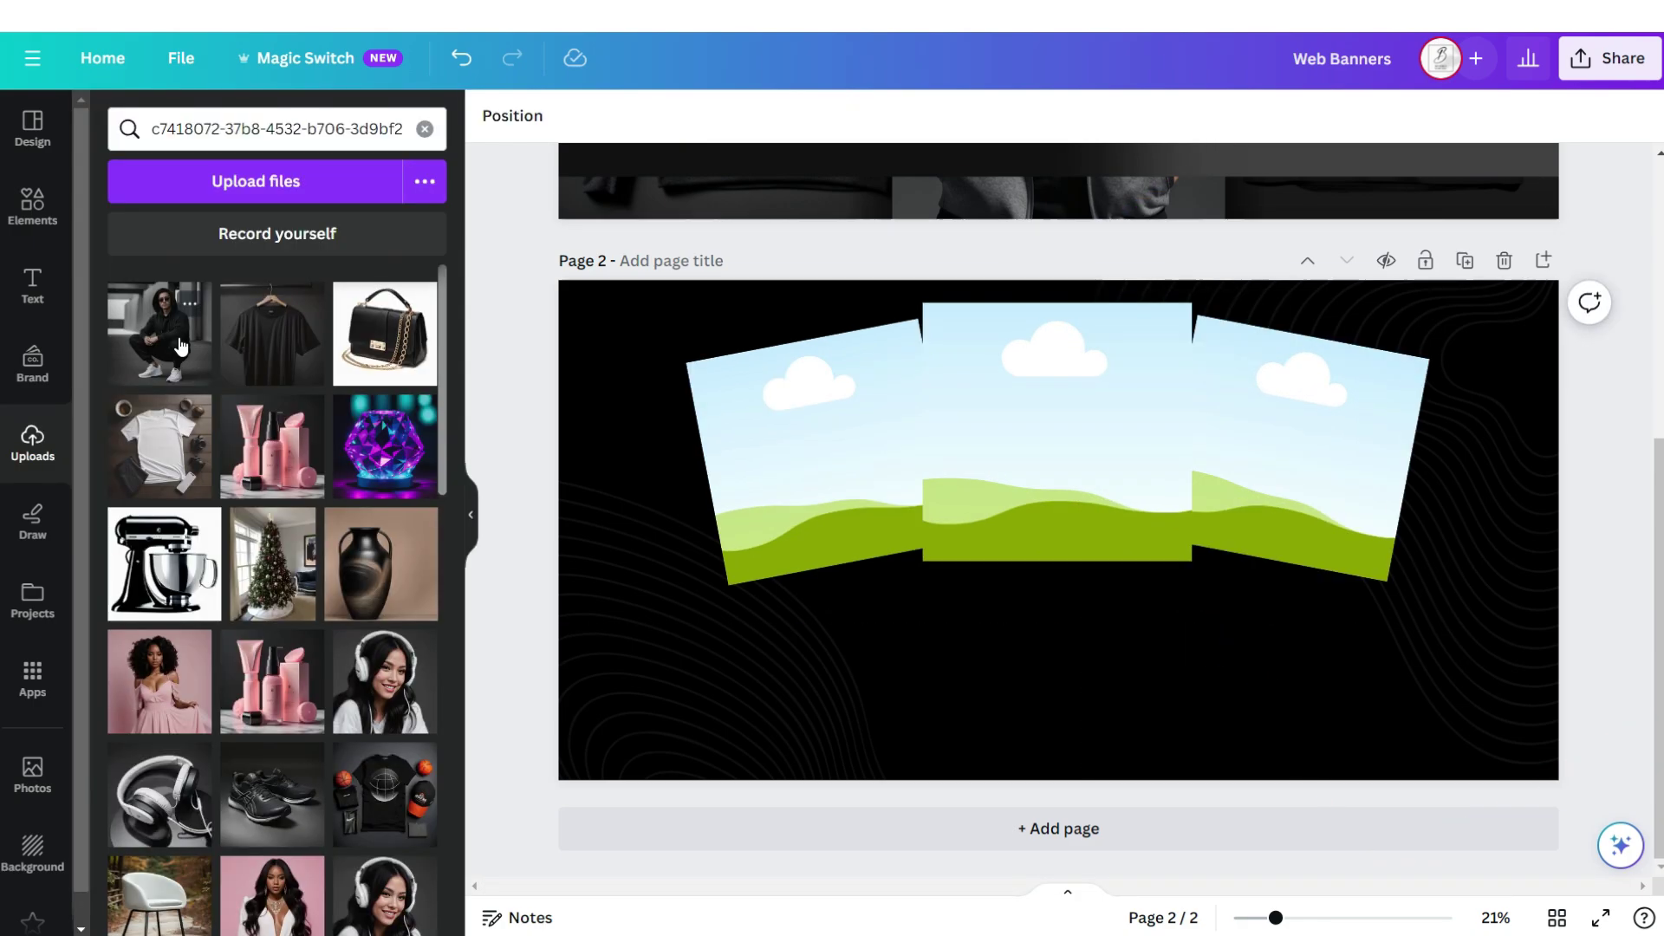
{"action": "left_click_drag", "start_coordinate": [180, 347], "coordinate": [974, 382]}
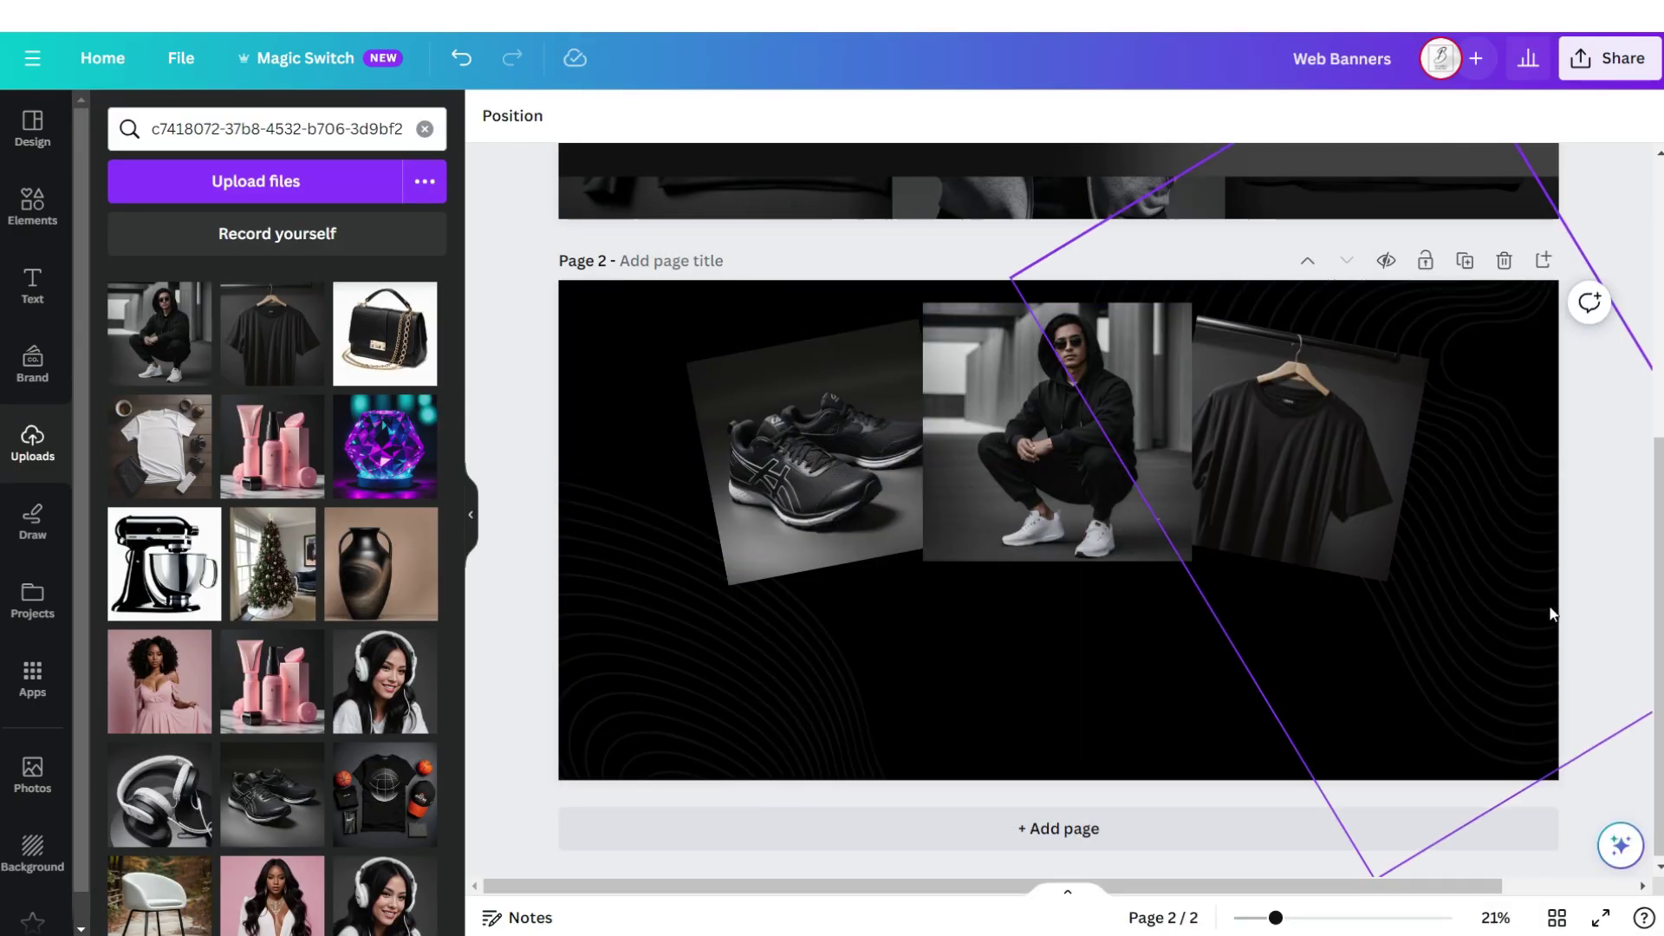
{"action": "scroll", "coordinate": [1569, 598], "scroll_direction": "up", "scroll_amount": 5}
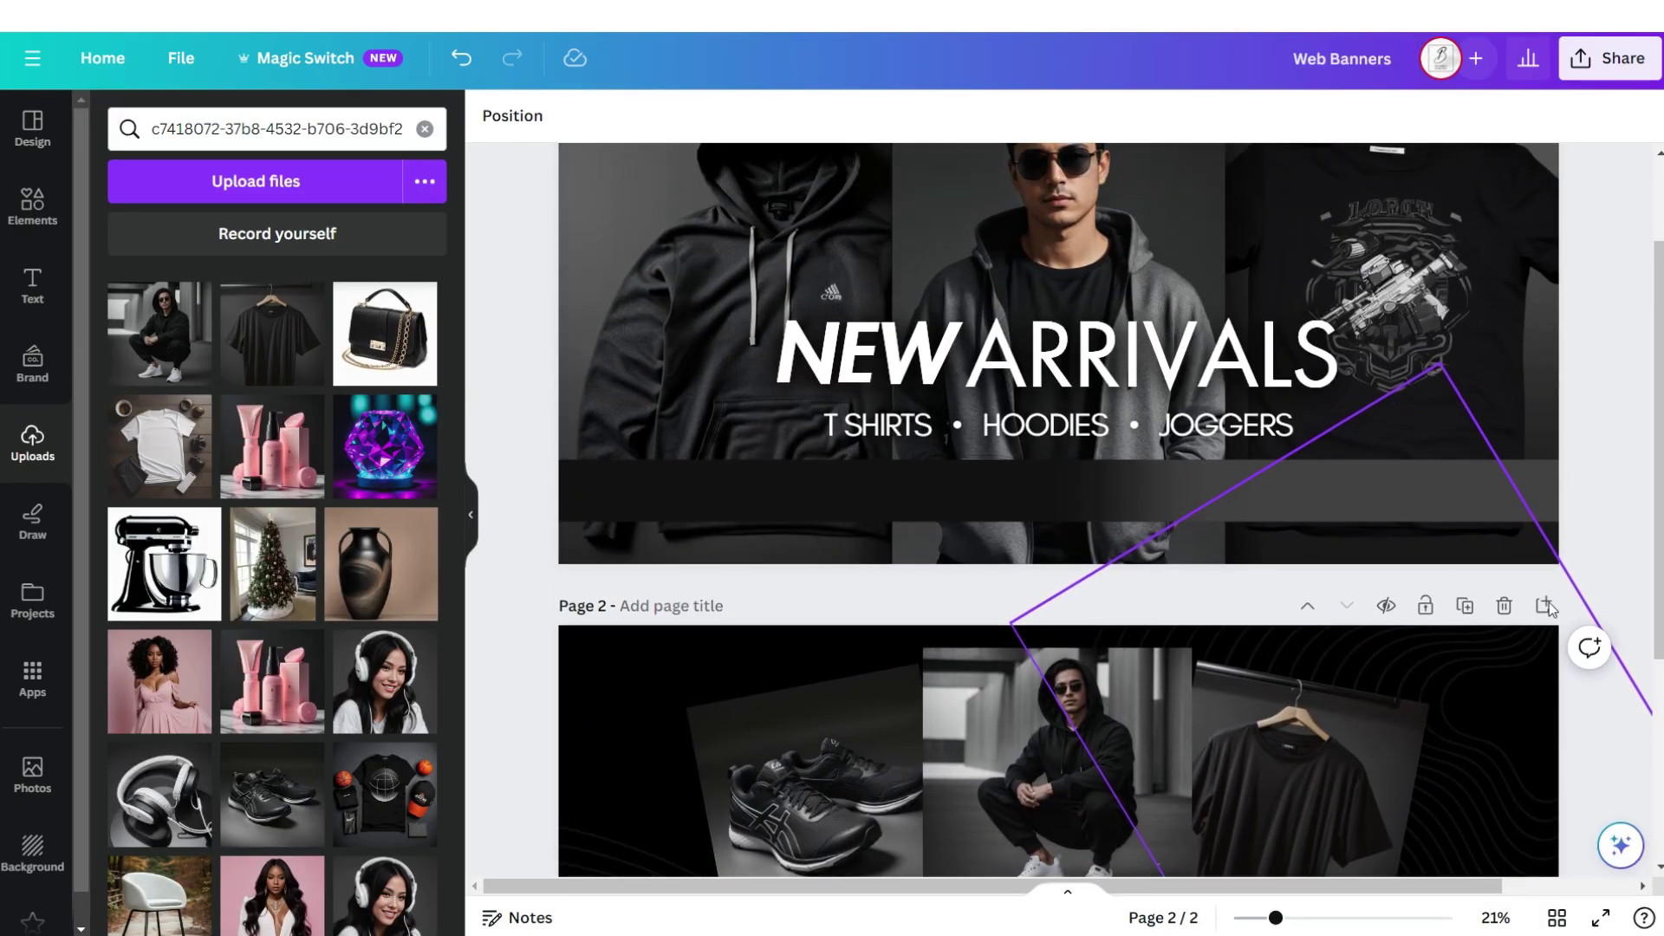
Copy page 1's dark band and paste it onto page 2
{"action": "right_click", "coordinate": [1017, 599]}
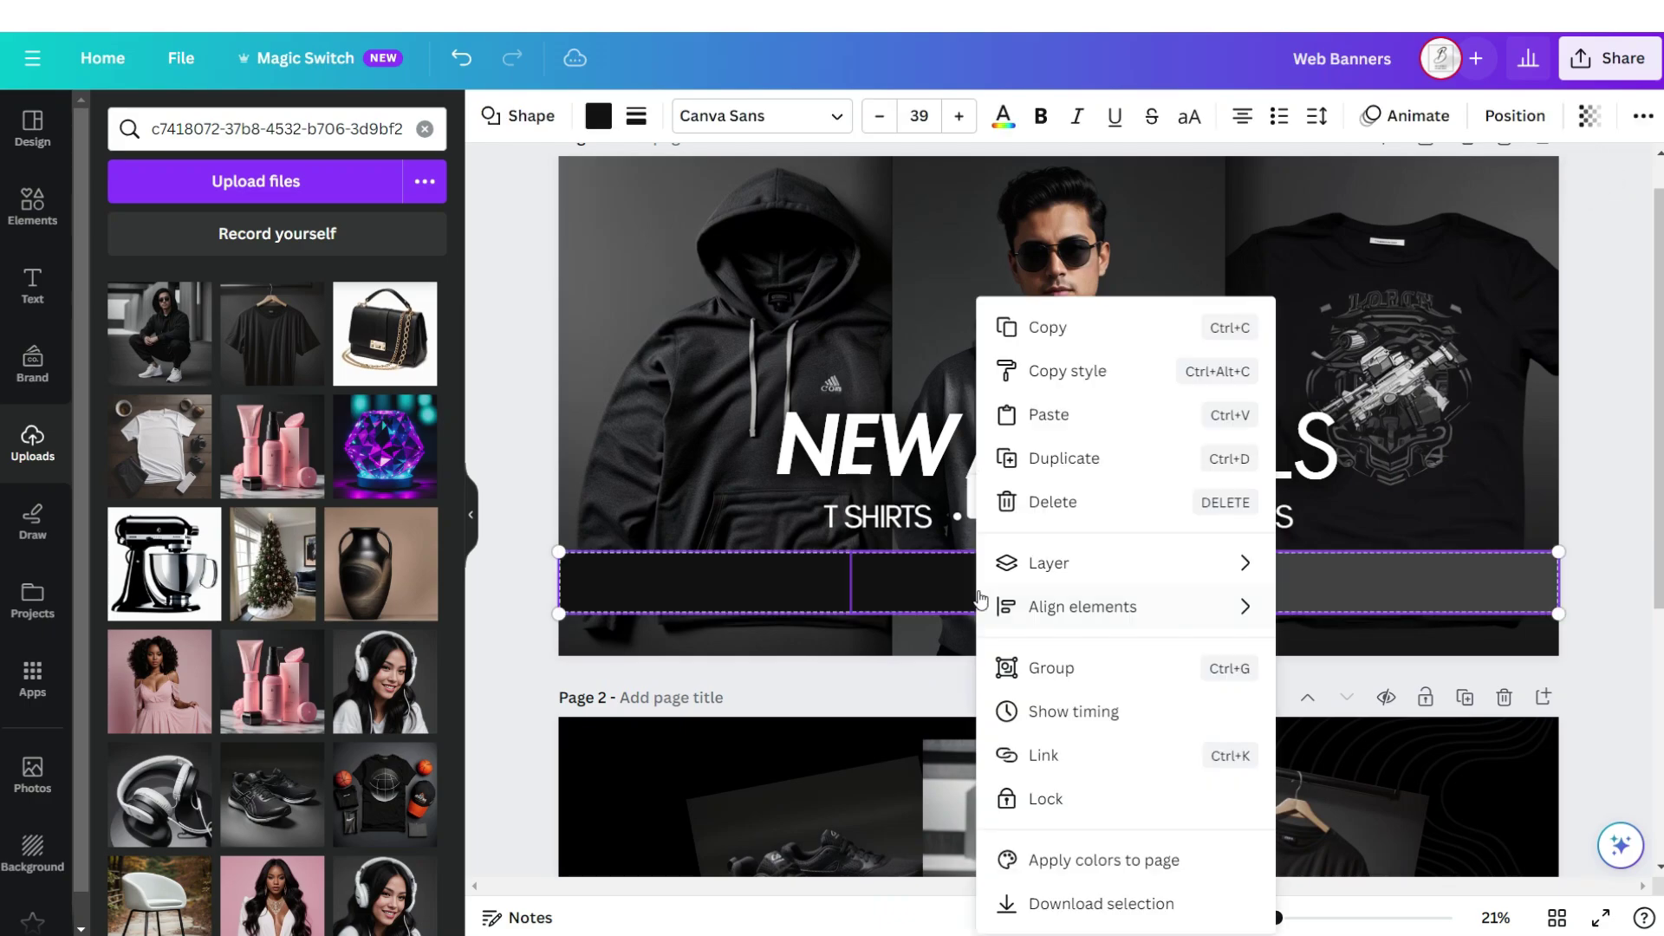
{"action": "left_click", "coordinate": [1043, 330]}
{"action": "scroll", "coordinate": [1173, 750], "scroll_direction": "down", "scroll_amount": 5}
{"action": "key", "text": "ctrl+v"}
Add a body text box reading 'shop our' and place a copy just below it
{"action": "left_click", "coordinate": [32, 286]}
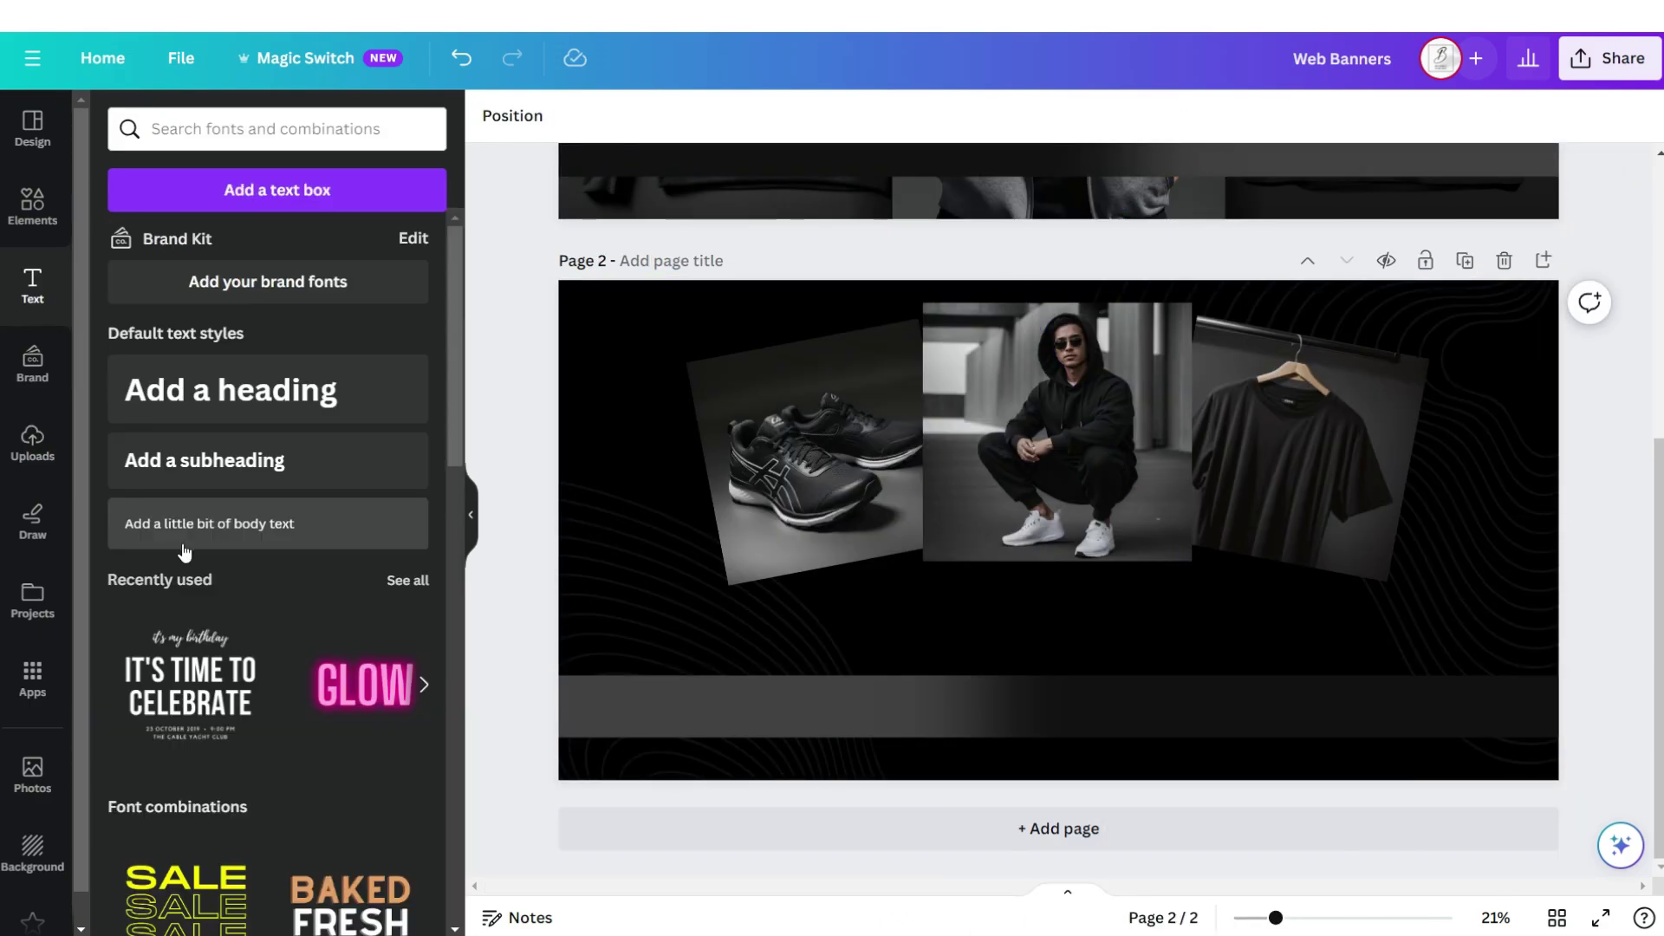
{"action": "left_click", "coordinate": [189, 529]}
{"action": "type", "text": "shop our"}
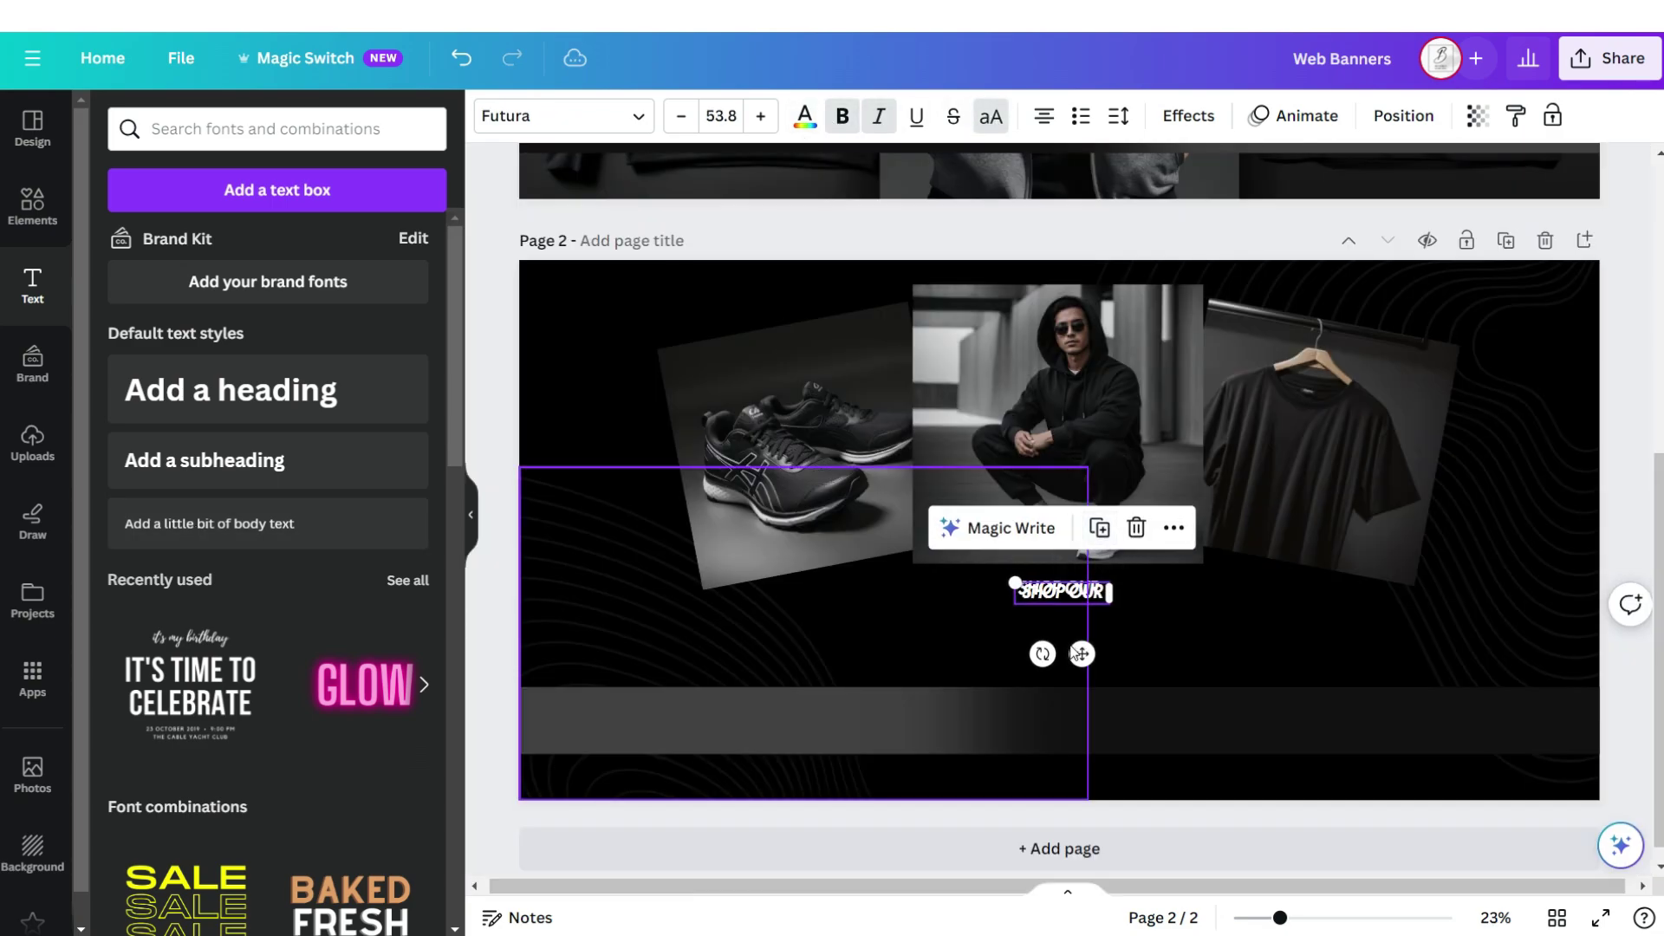
{"action": "left_click_drag", "start_coordinate": [1083, 604], "coordinate": [1024, 636]}
{"action": "left_click_drag", "start_coordinate": [921, 665], "coordinate": [1012, 661]}
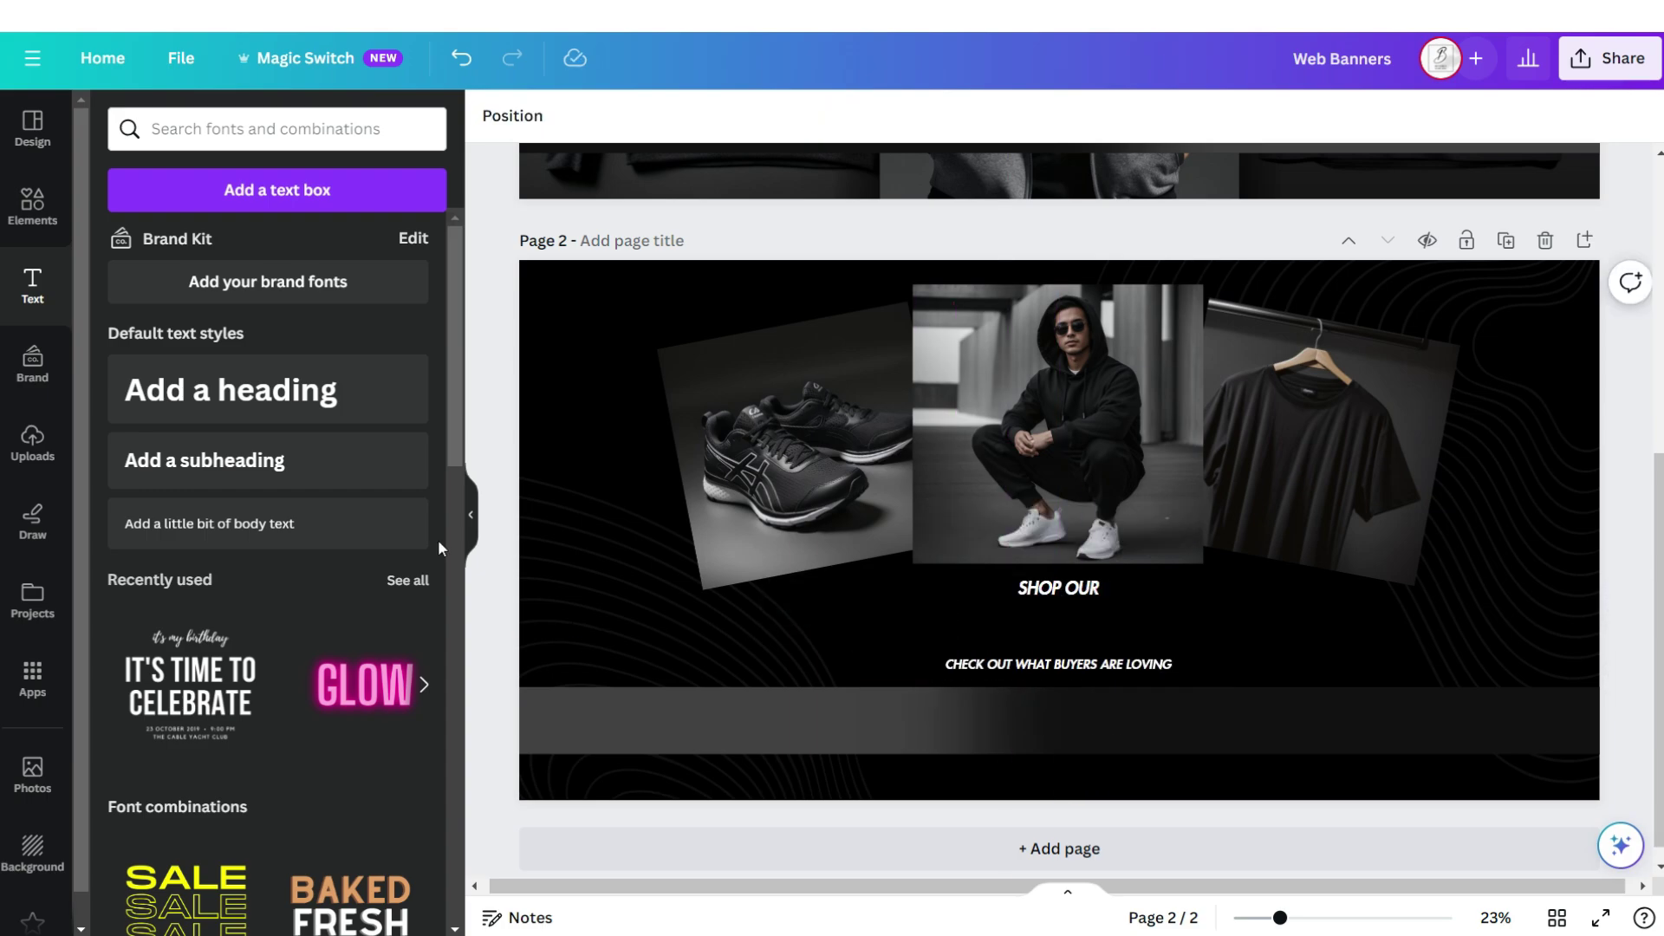
Add the BESTSELLERS heading text in all capitals with the Futura font
{"action": "left_click", "coordinate": [378, 523]}
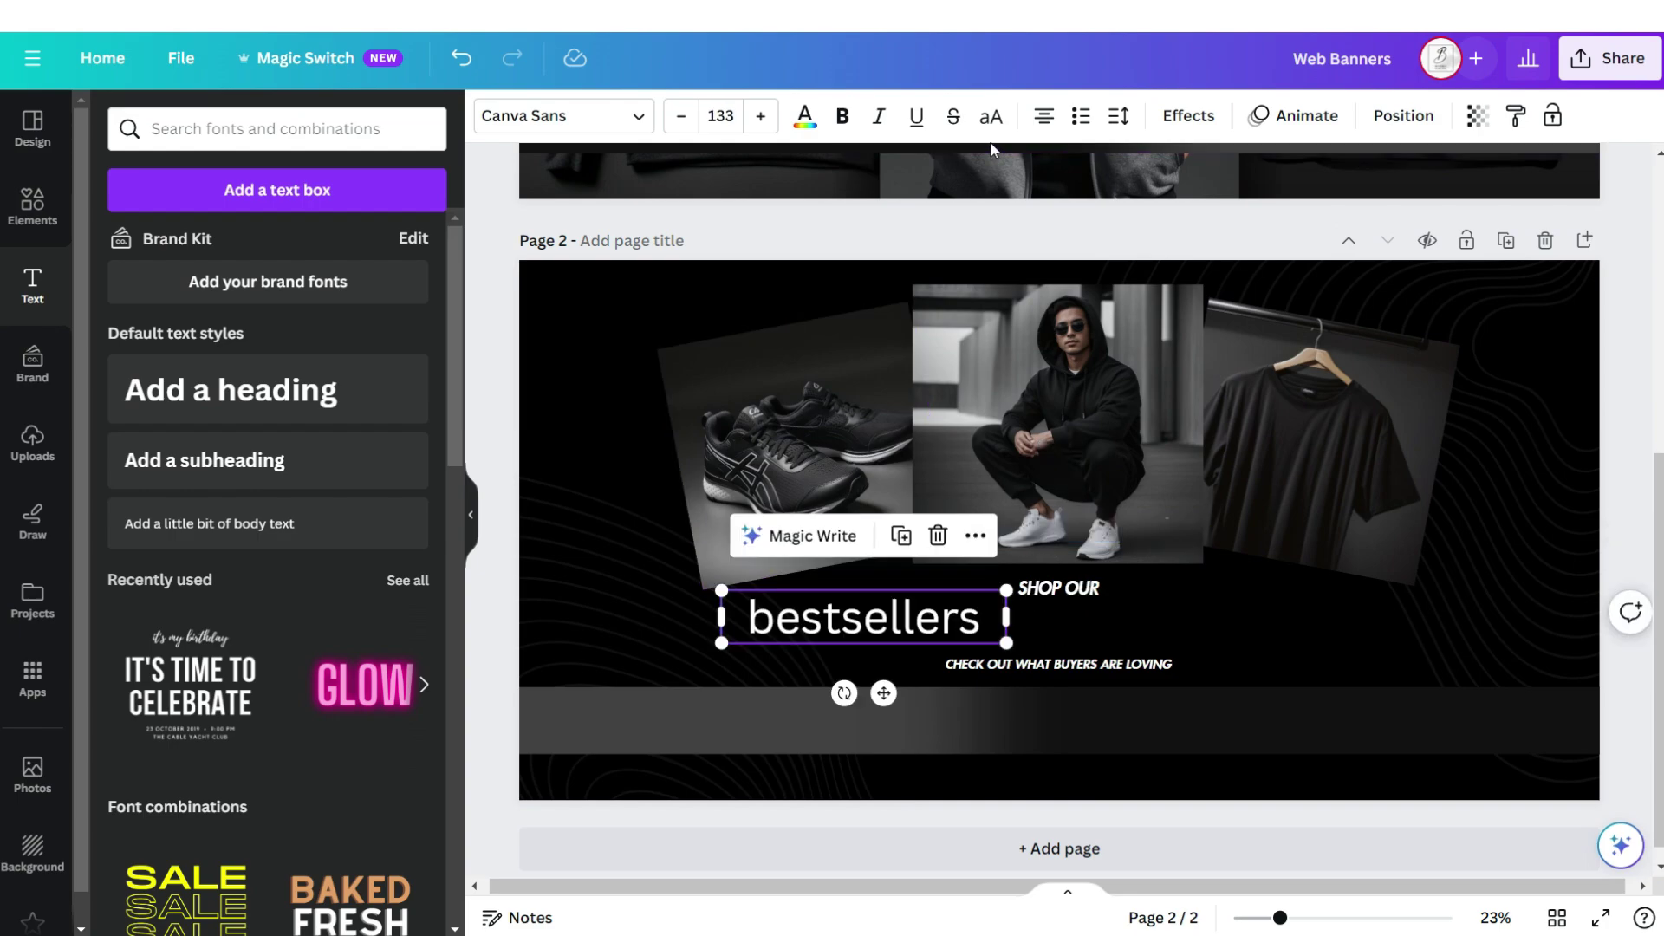
{"action": "left_click", "coordinate": [989, 119]}
{"action": "left_click", "coordinate": [564, 115]}
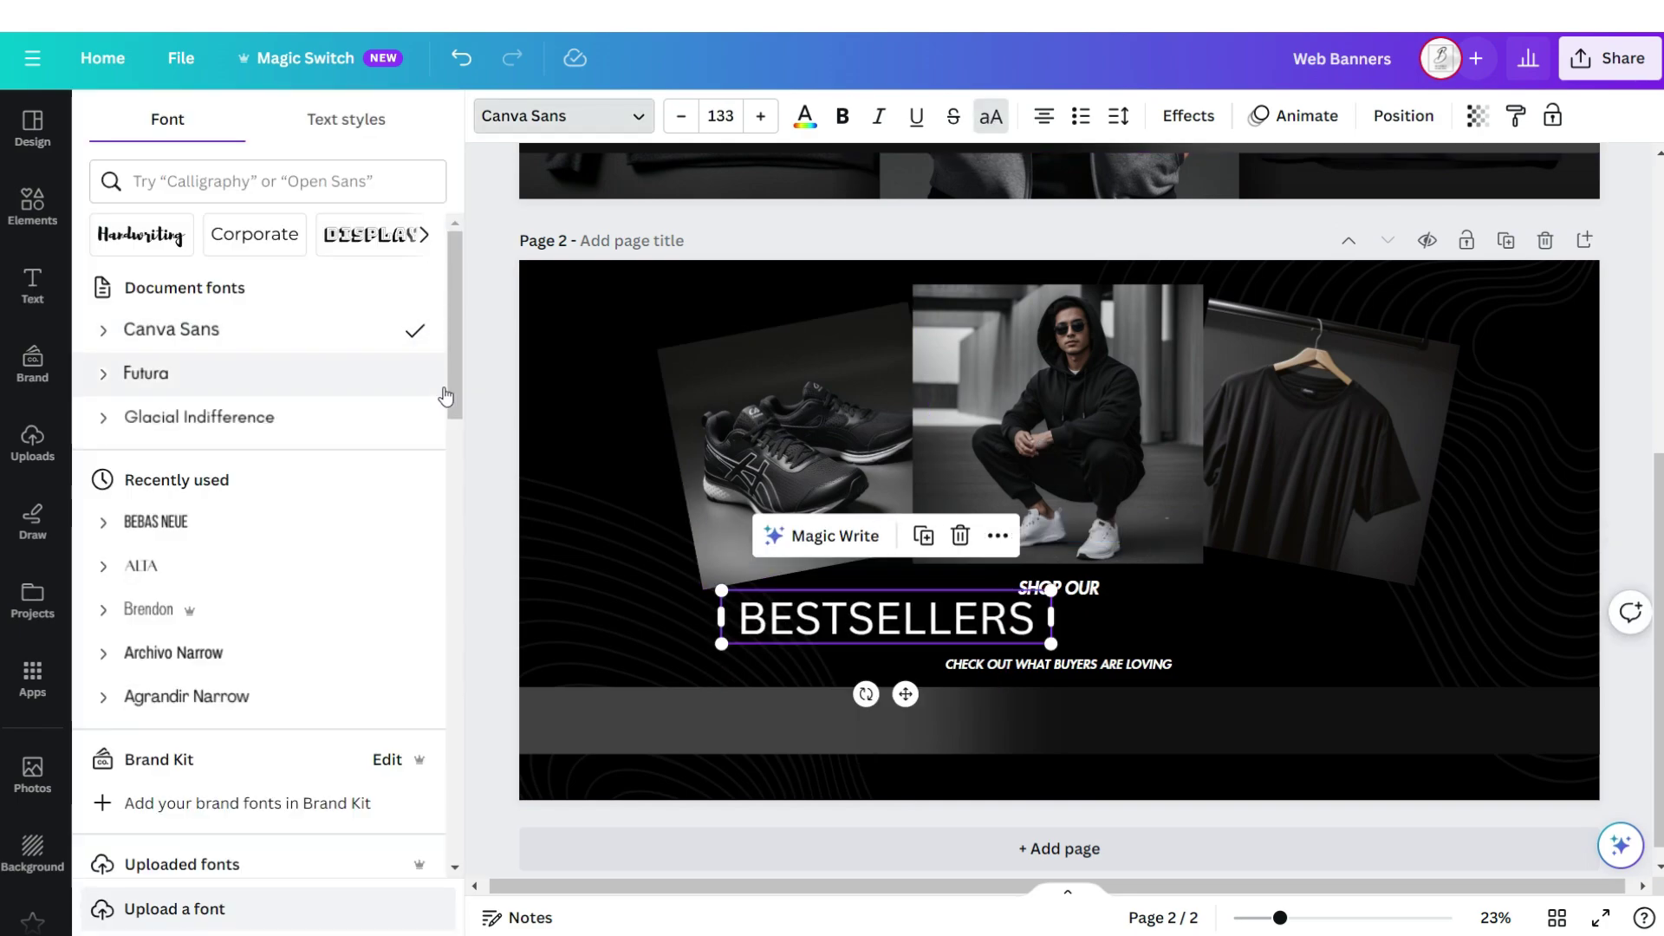
{"action": "left_click", "coordinate": [404, 383]}
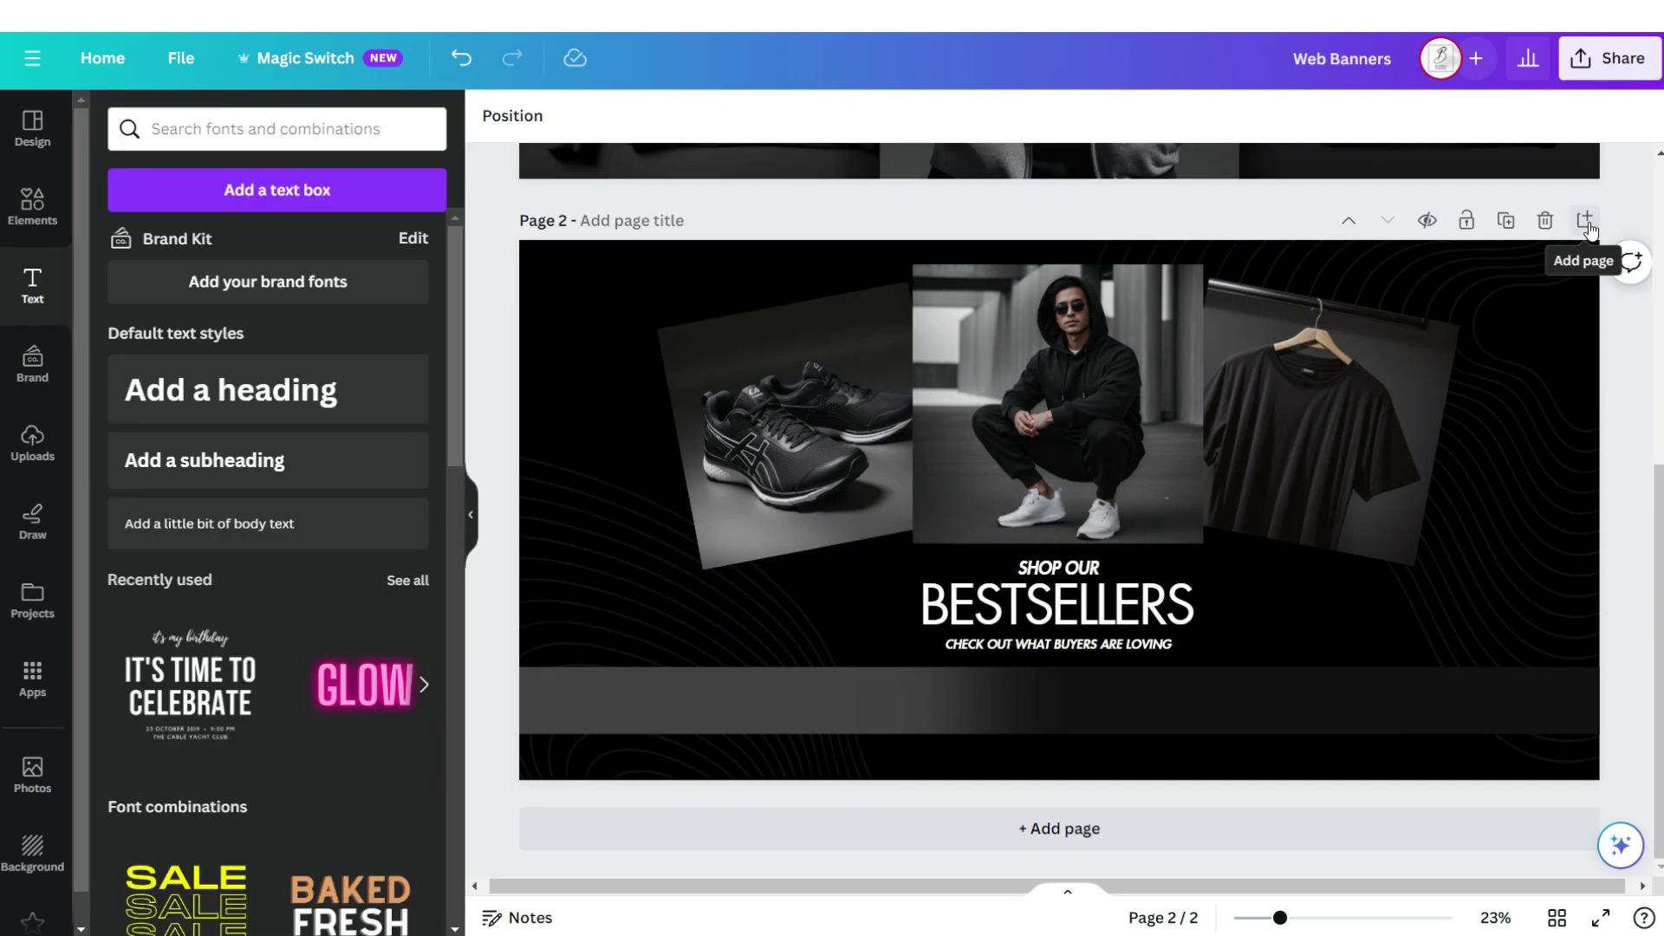
Add a third page and paste page 2's contour texture and page 1's dark band onto it
{"action": "left_click", "coordinate": [1586, 221]}
{"action": "scroll", "coordinate": [1057, 520], "scroll_direction": "up", "scroll_amount": 5}
{"action": "right_click", "coordinate": [637, 373]}
{"action": "left_click", "coordinate": [709, 386]}
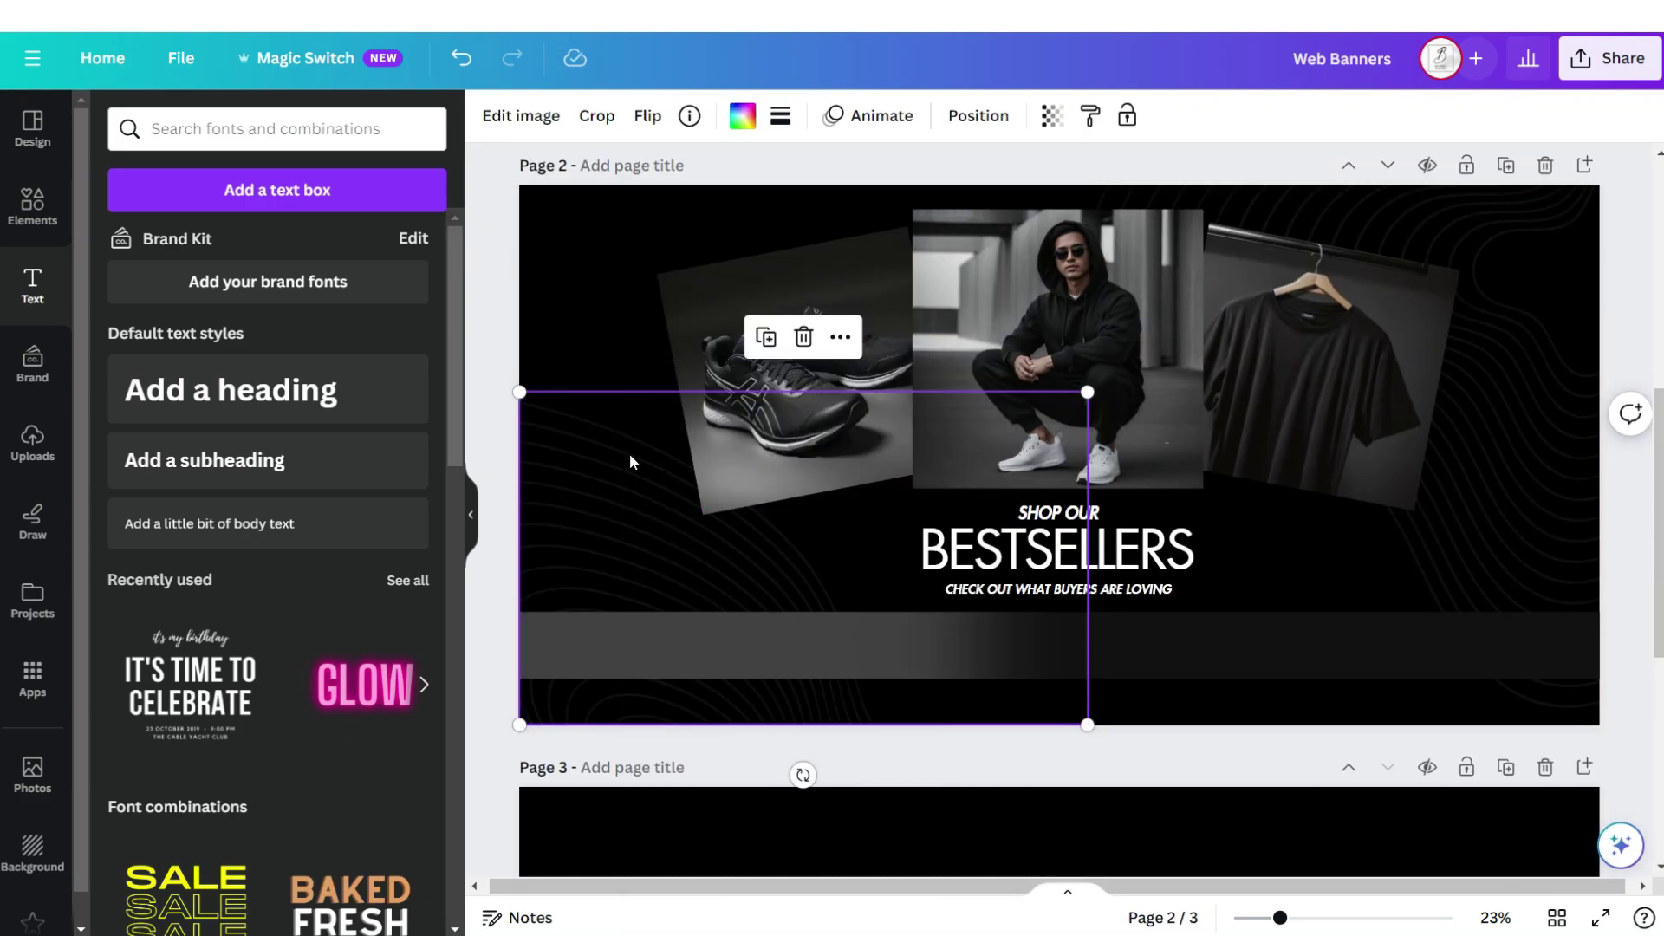
{"action": "scroll", "coordinate": [629, 454], "scroll_direction": "down", "scroll_amount": 5}
{"action": "key", "text": "ctrl+v"}
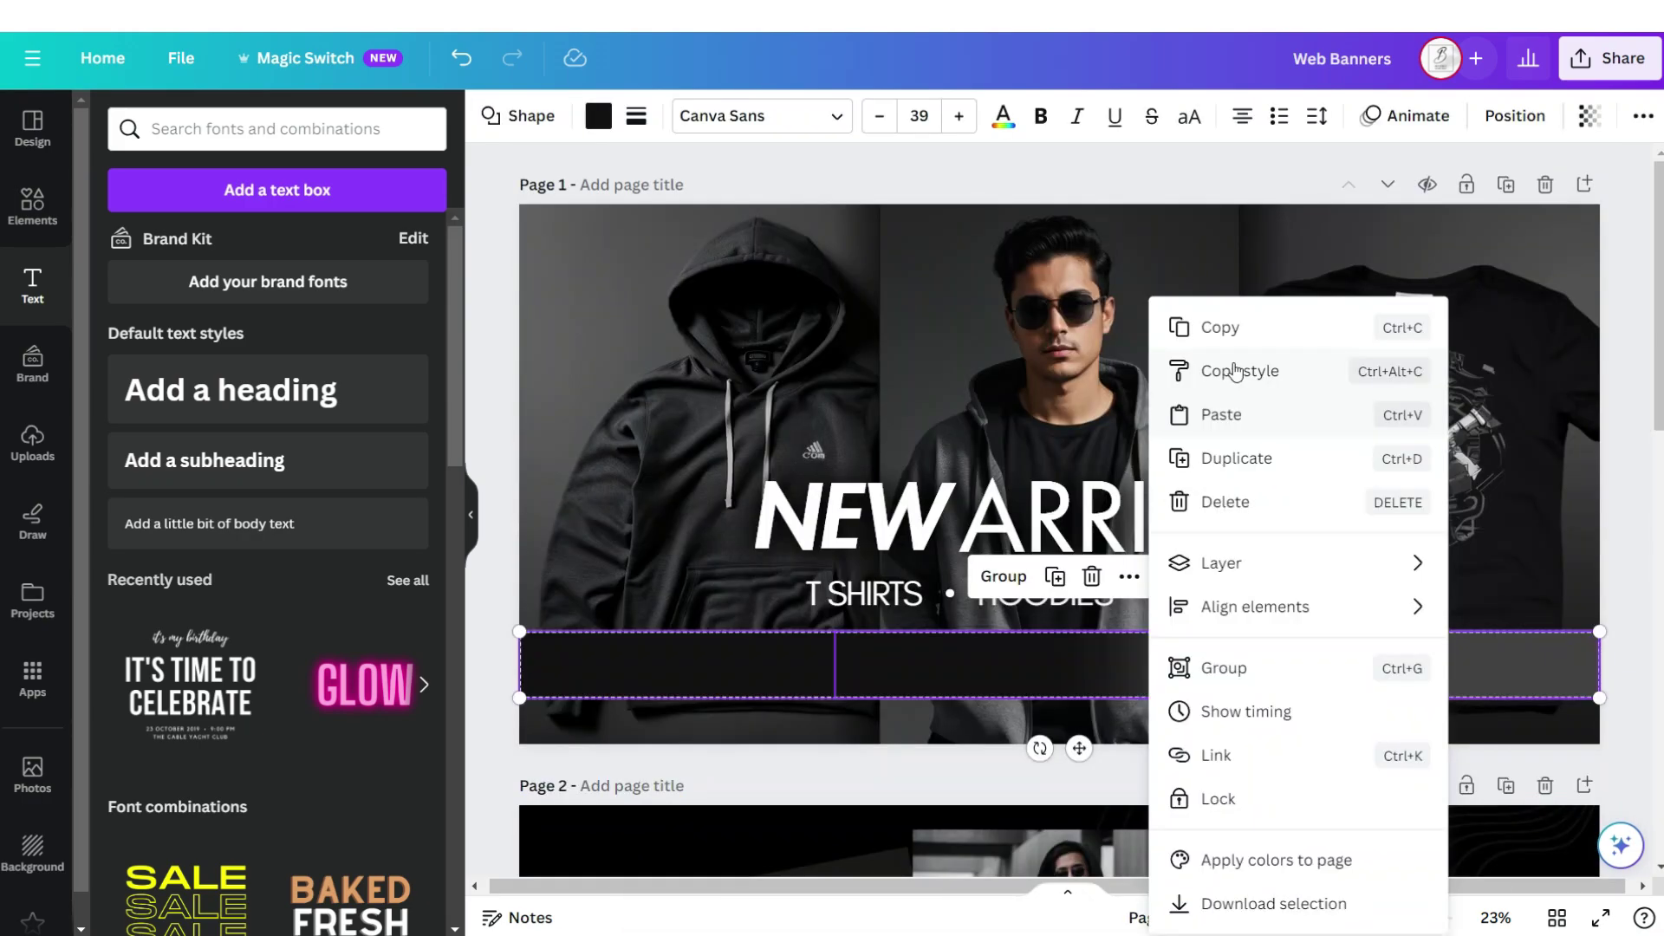
{"action": "left_click", "coordinate": [1152, 327]}
{"action": "key", "text": "ctrl+v"}
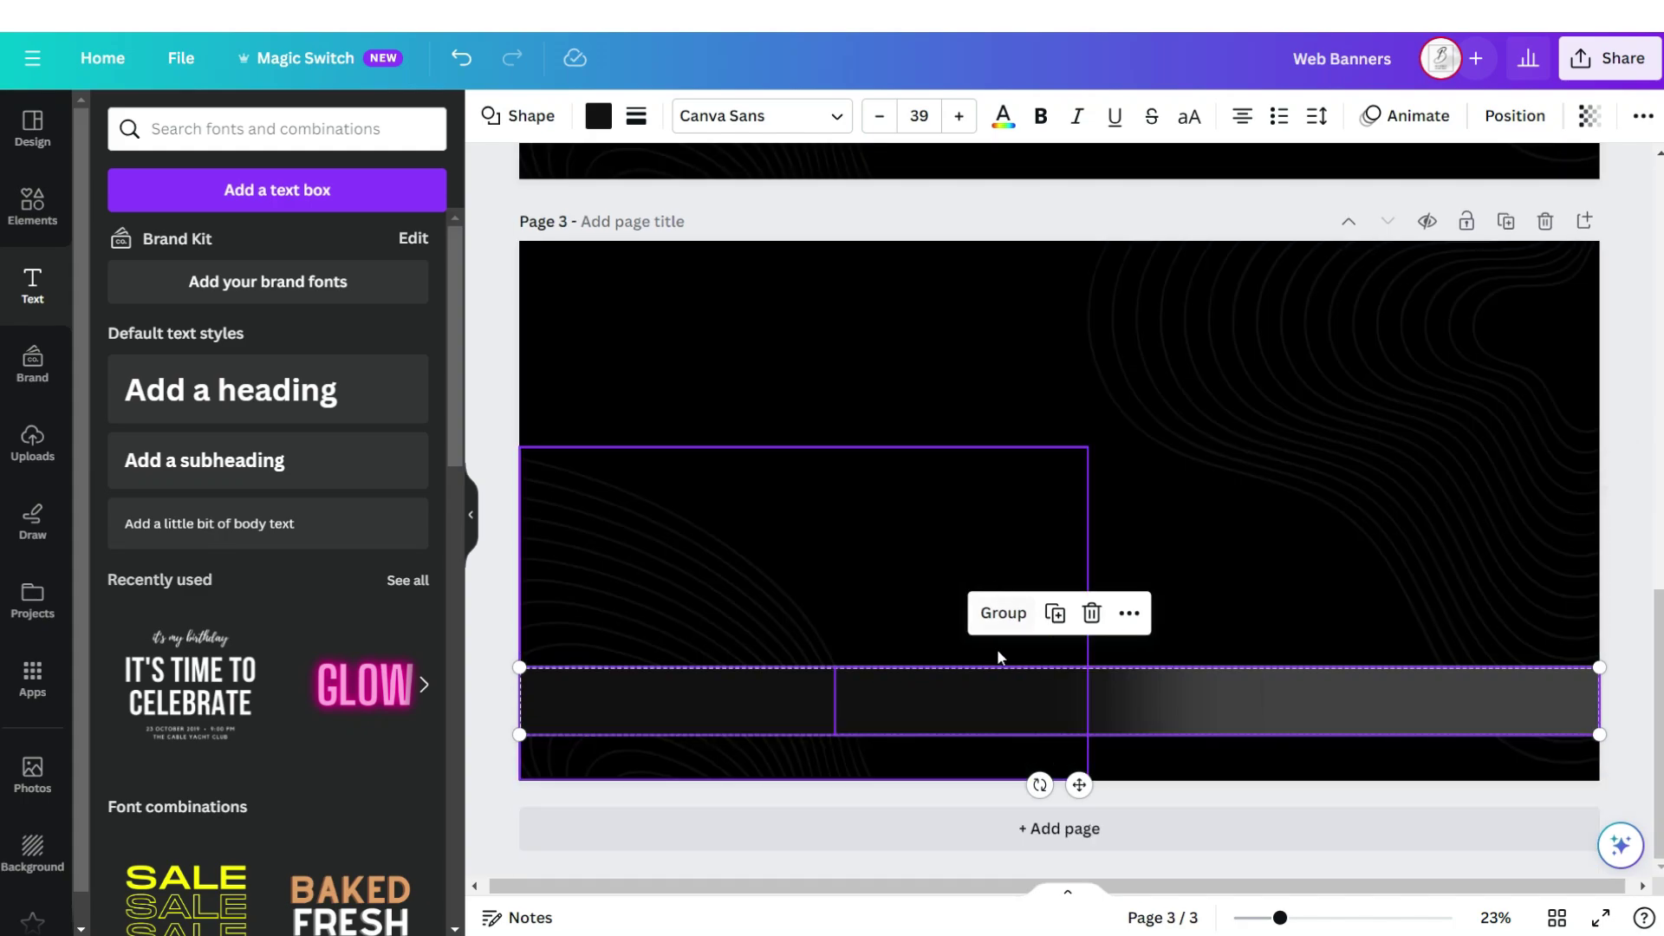
Add a landscape image frame and a light-blue square placed behind it
{"action": "left_click", "coordinate": [507, 381]}
{"action": "left_click", "coordinate": [32, 208]}
{"action": "left_click", "coordinate": [151, 317]}
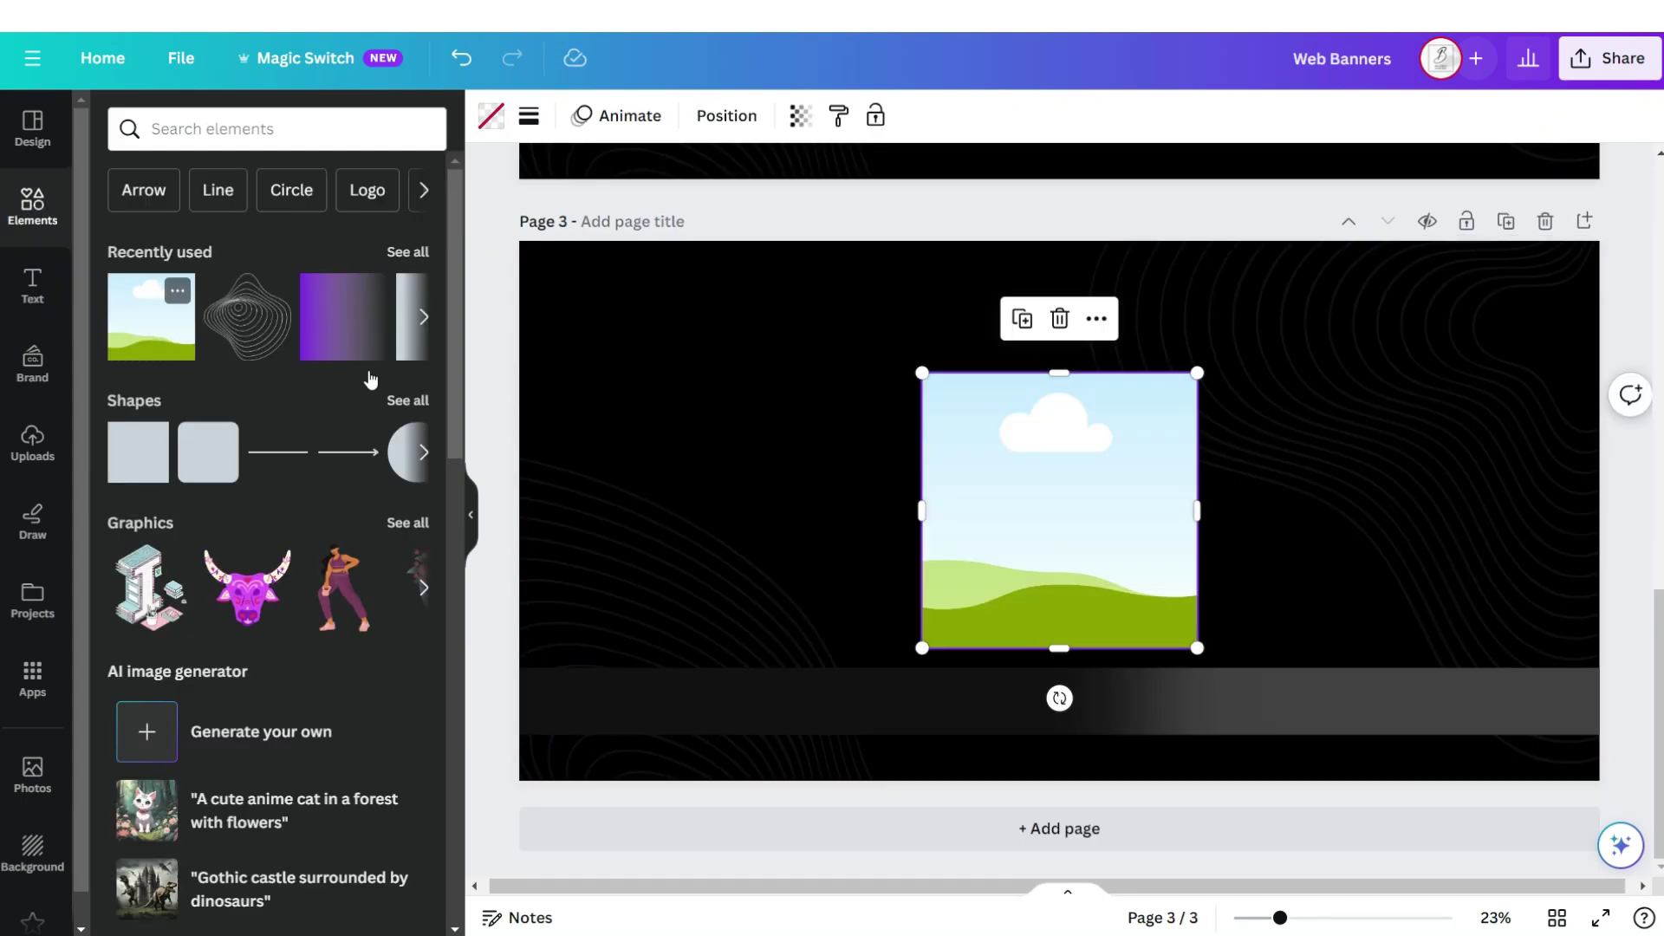
{"action": "left_click", "coordinate": [138, 452]}
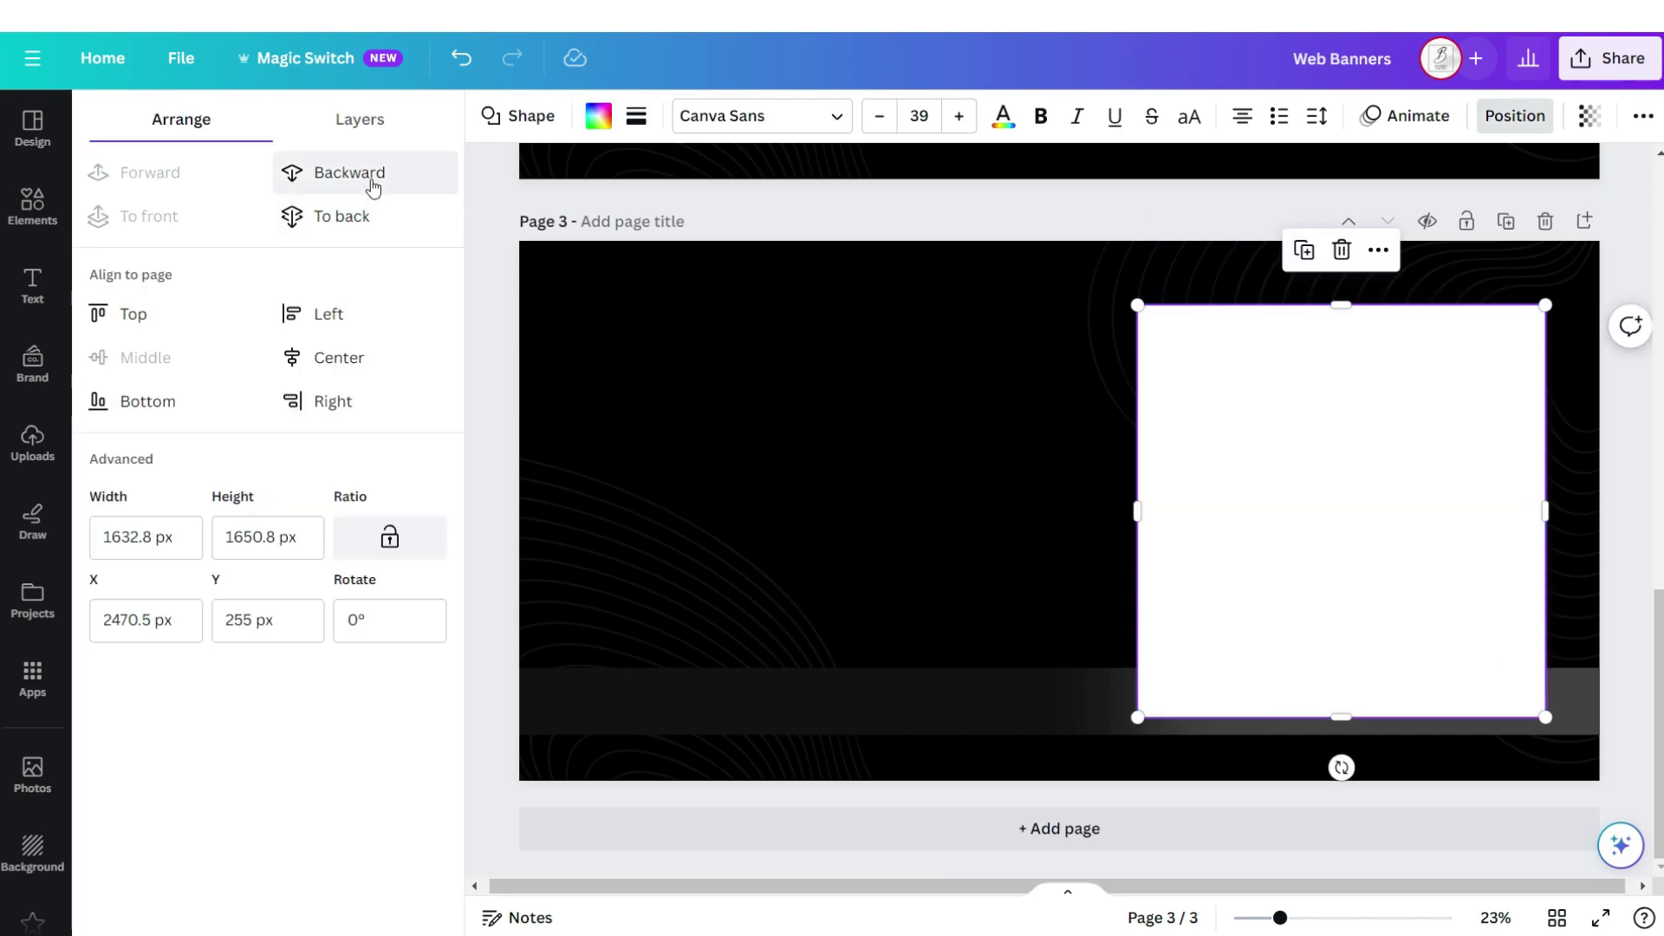
{"action": "left_click", "coordinate": [373, 173]}
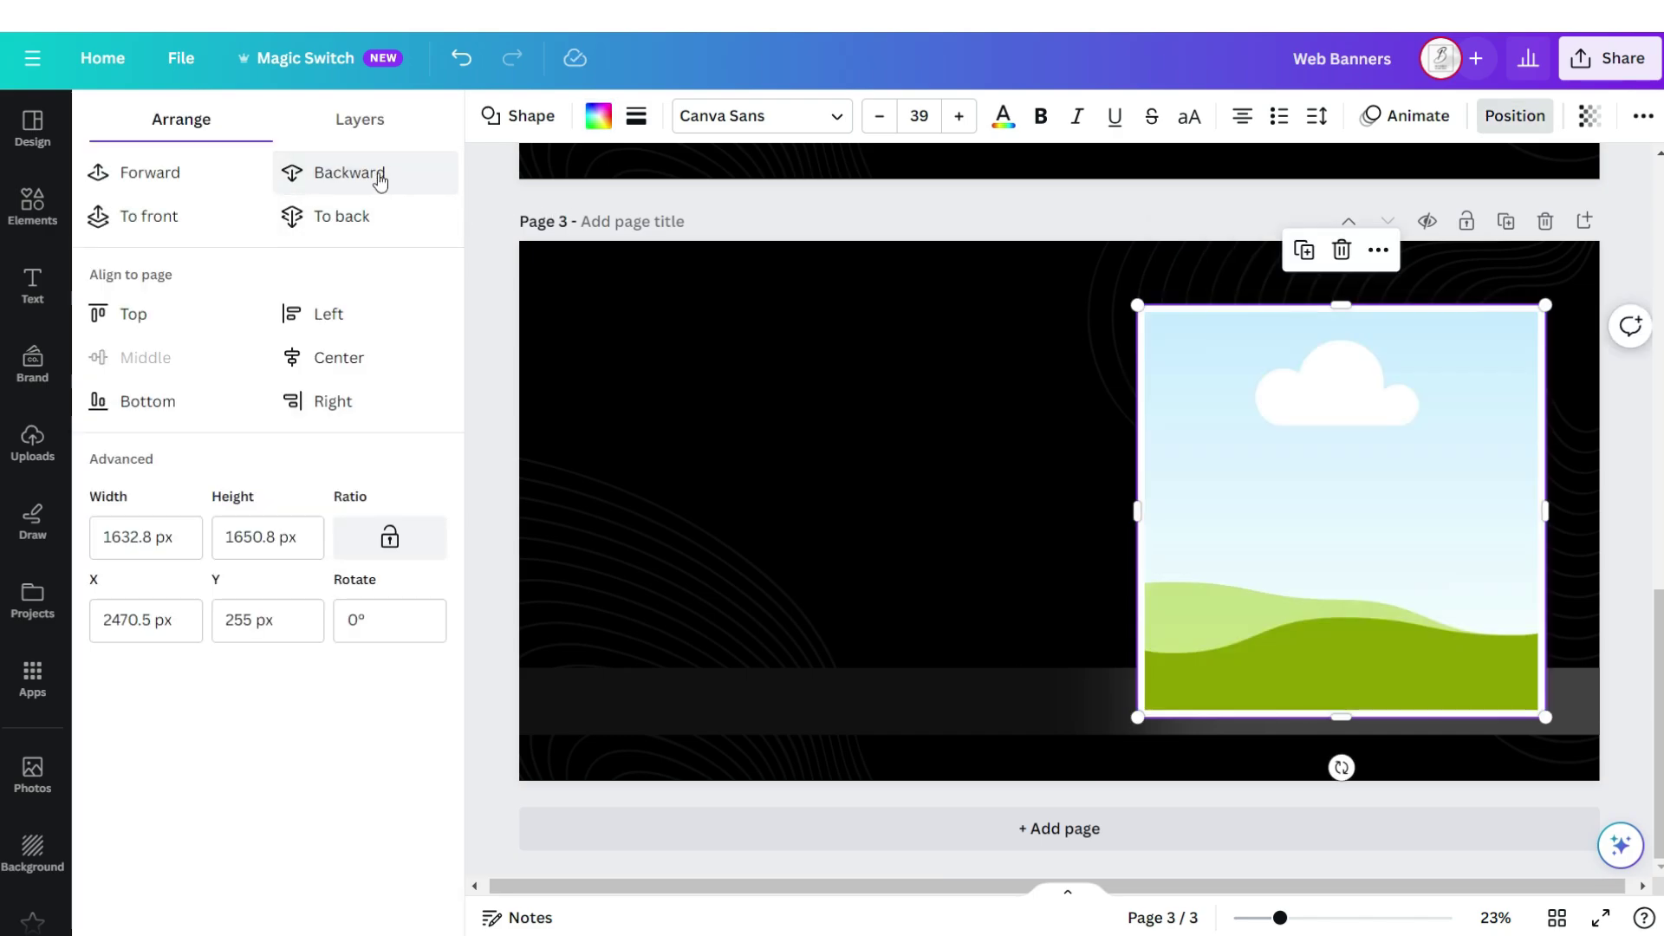
Add a script-font 'Shop' text and an uppercase Futura 'THIS SEASON' text
{"action": "left_click", "coordinate": [32, 286]}
{"action": "left_click", "coordinate": [175, 538]}
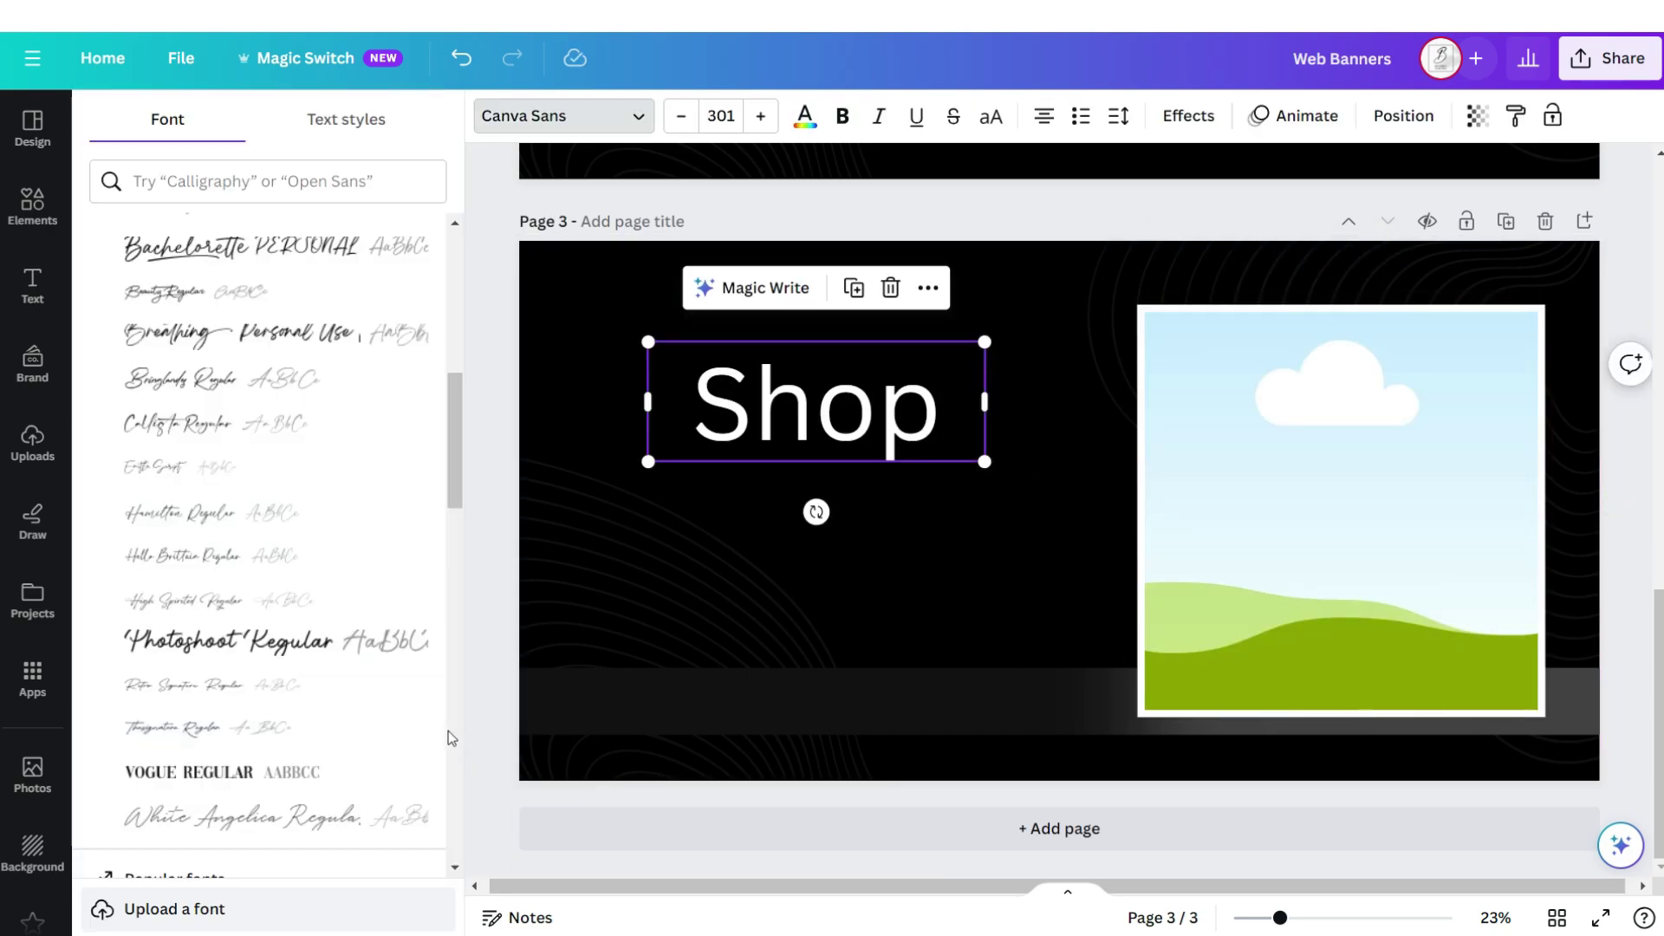
{"action": "left_click", "coordinate": [381, 737]}
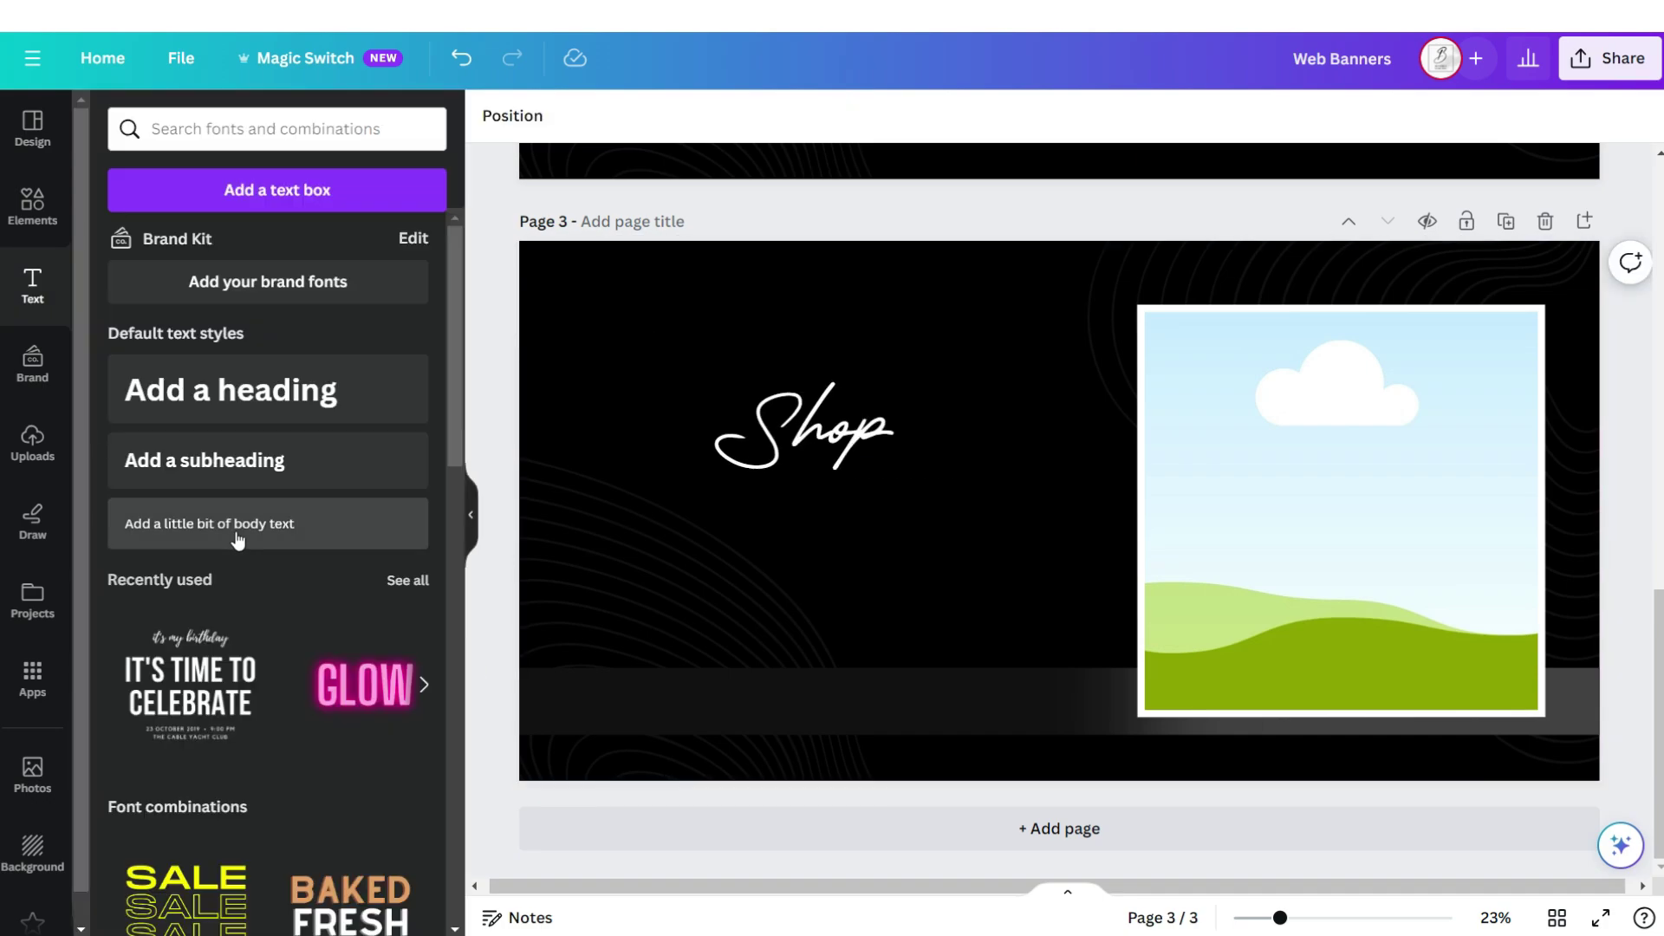
{"action": "left_click", "coordinate": [239, 539]}
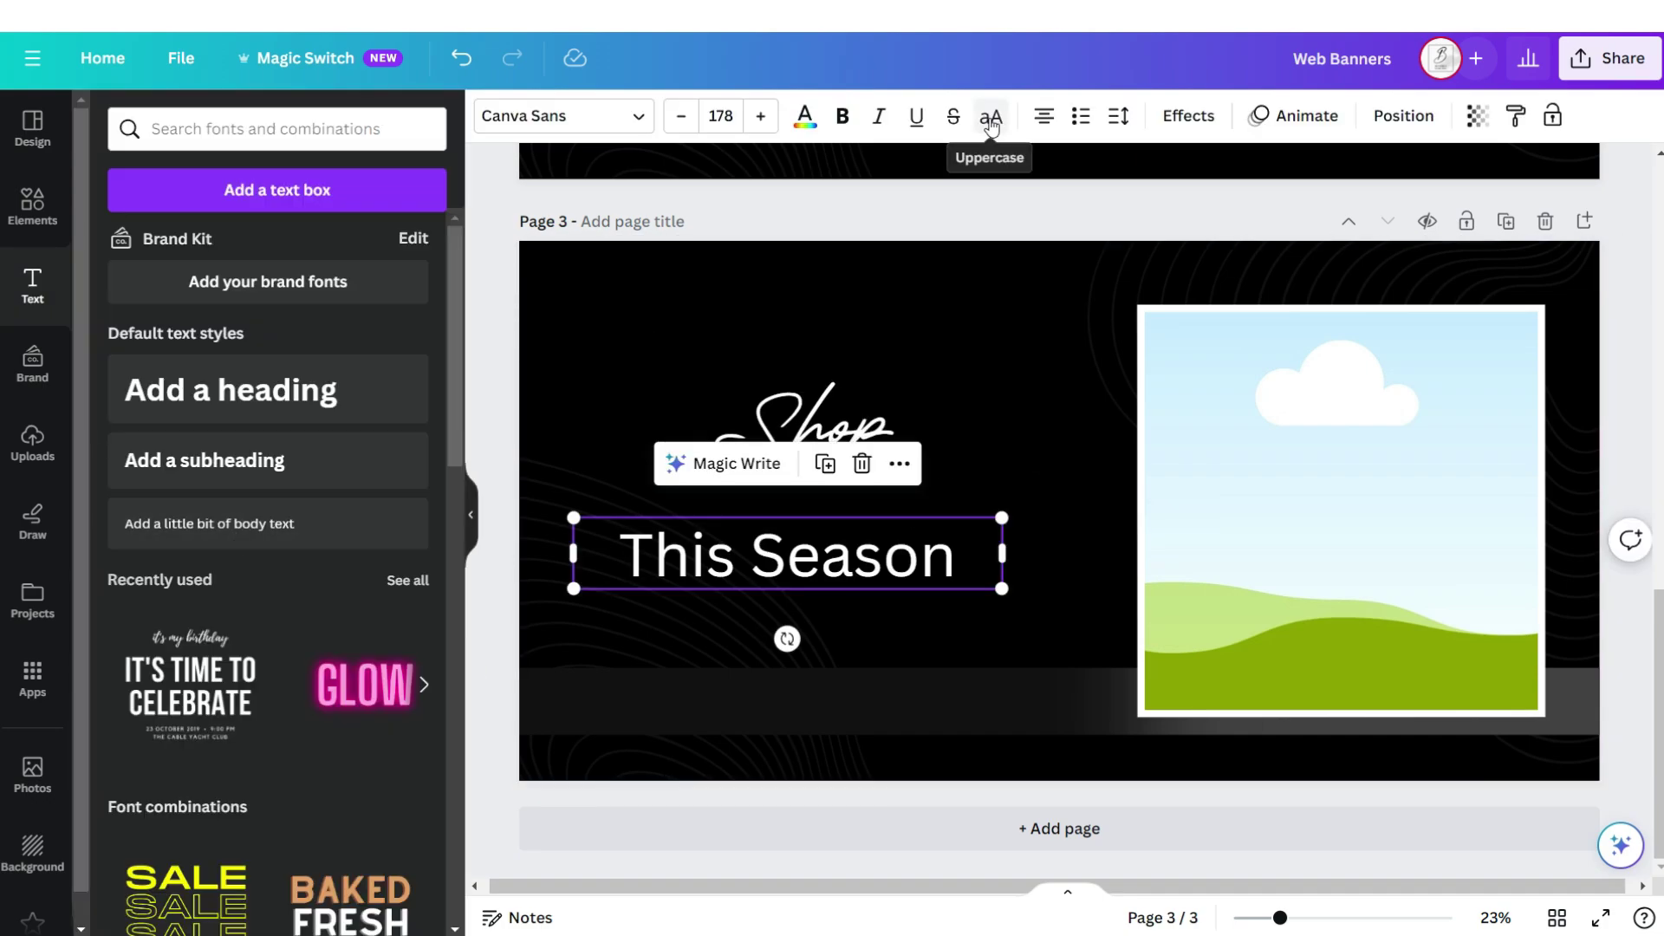
{"action": "left_click", "coordinate": [991, 117]}
{"action": "left_click", "coordinate": [563, 116]}
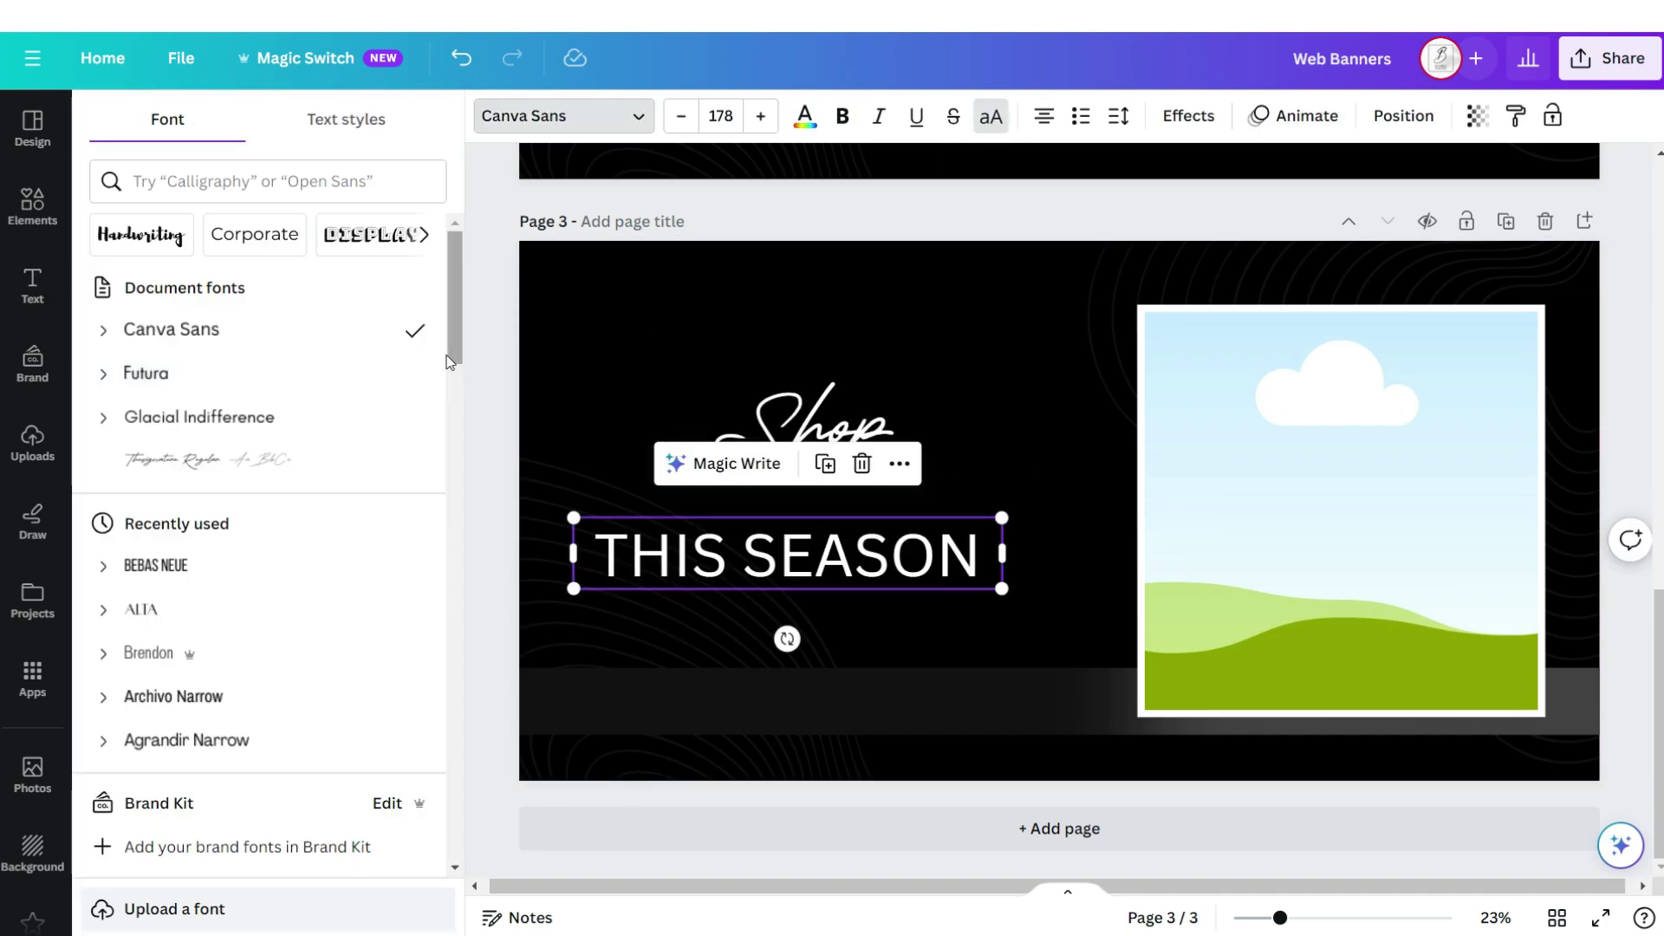
{"action": "left_click", "coordinate": [409, 373]}
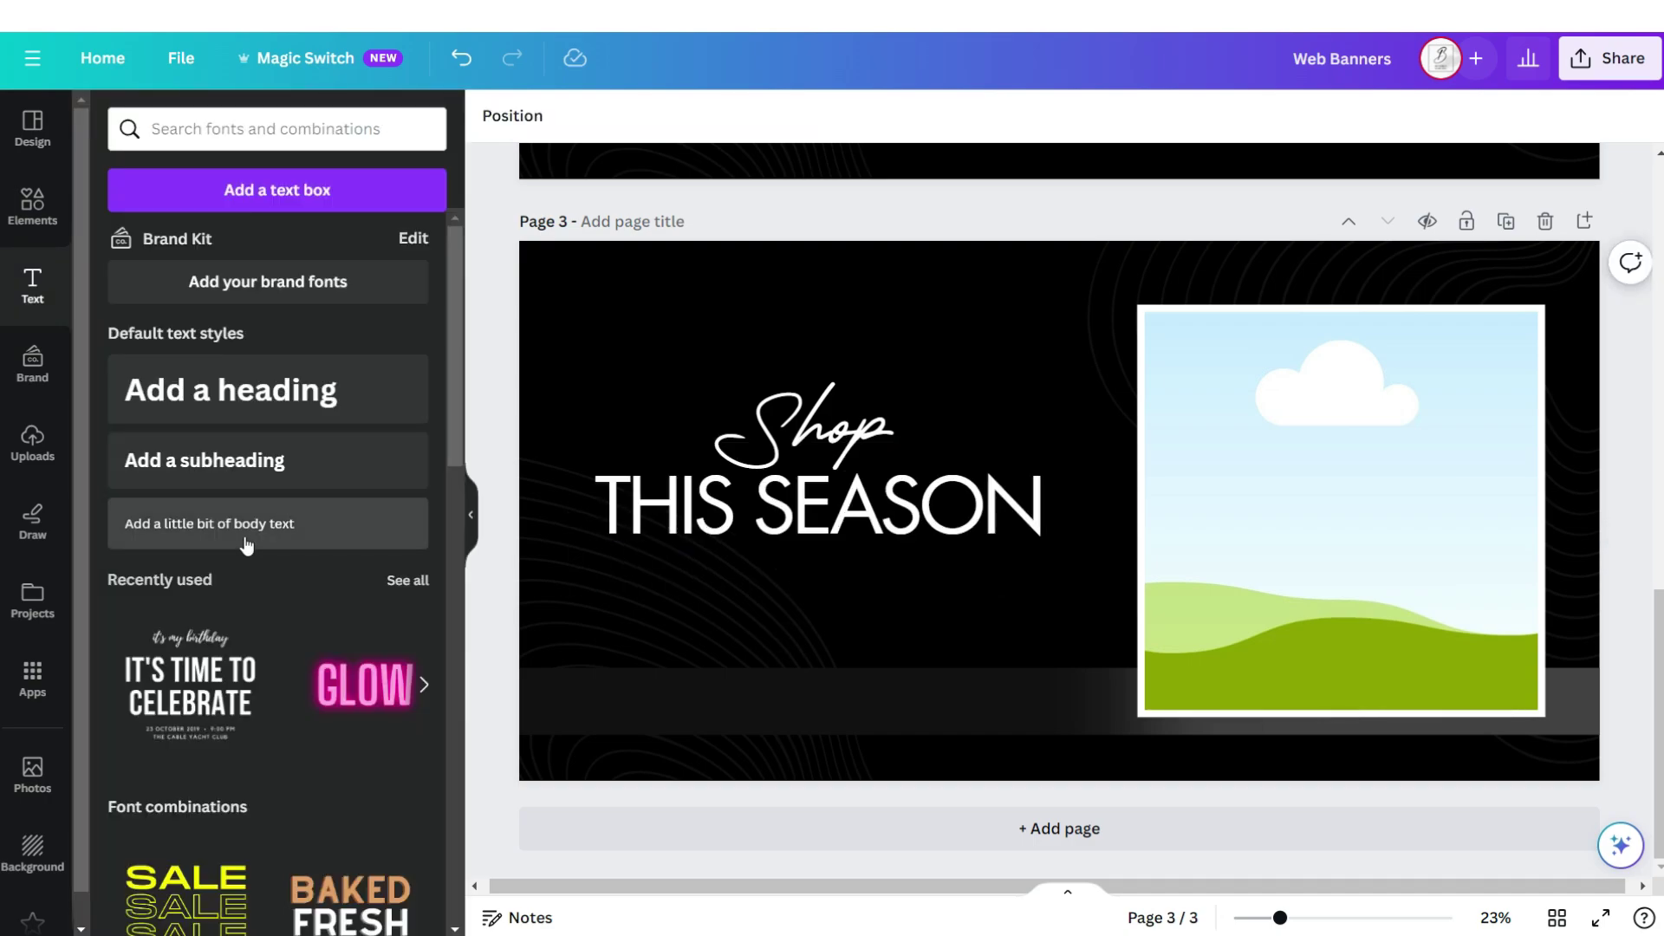
Add a bold, uppercase 'NEW SUMMER ARRIVALS' subtitle text
{"action": "left_click", "coordinate": [247, 545]}
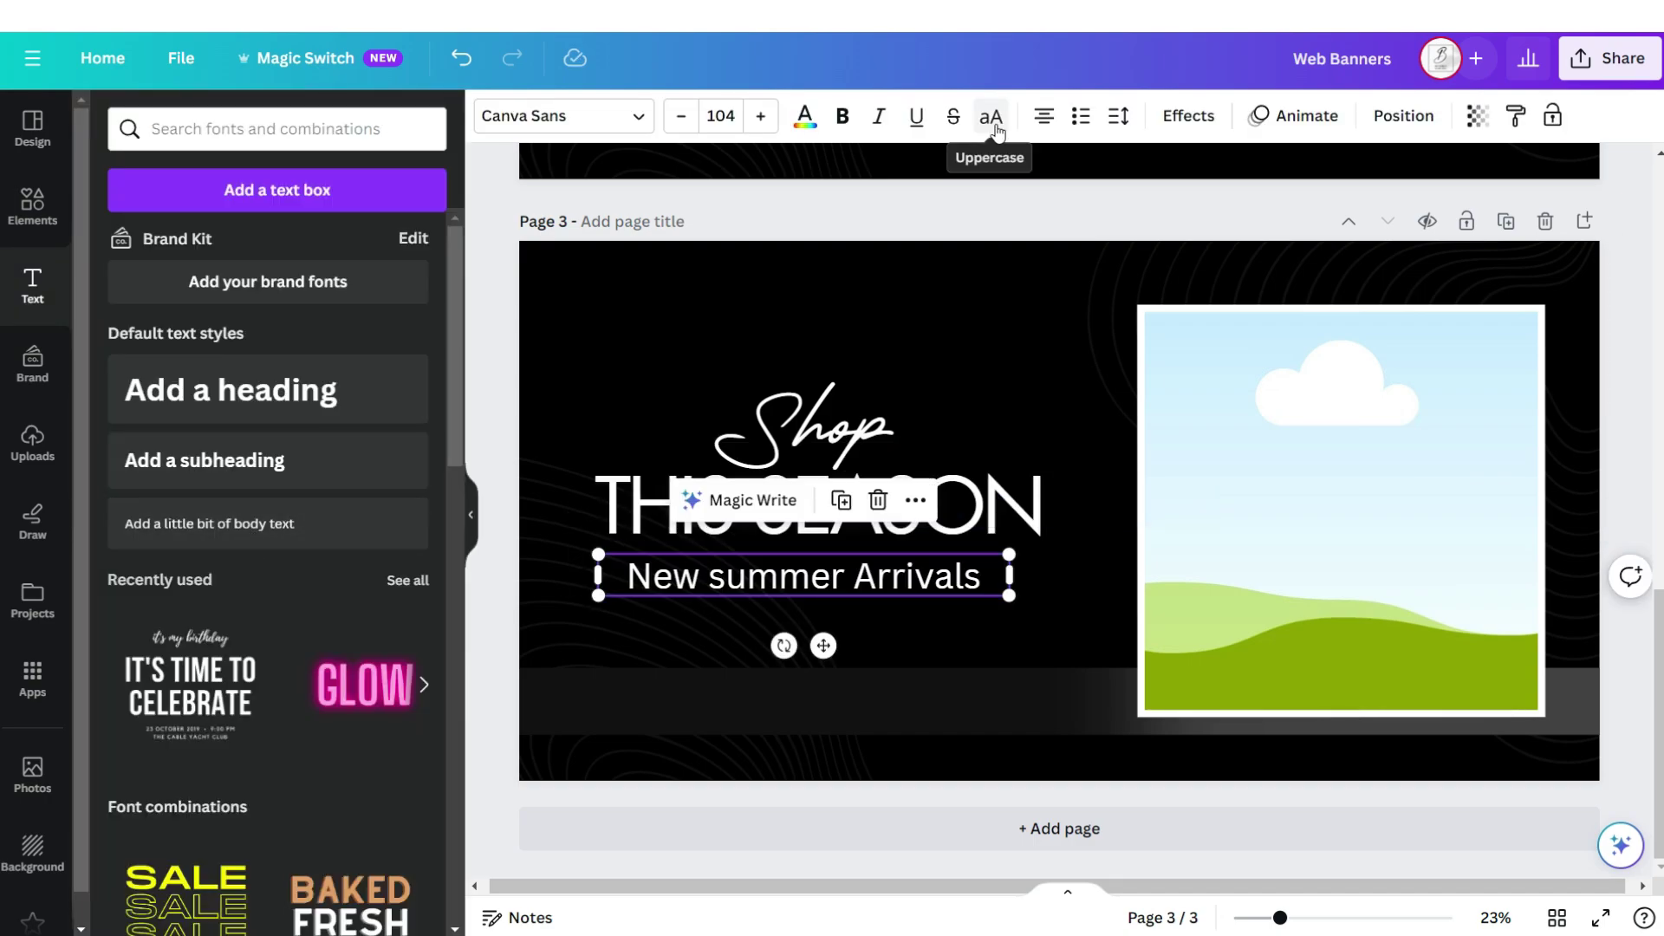
{"action": "left_click", "coordinate": [993, 123]}
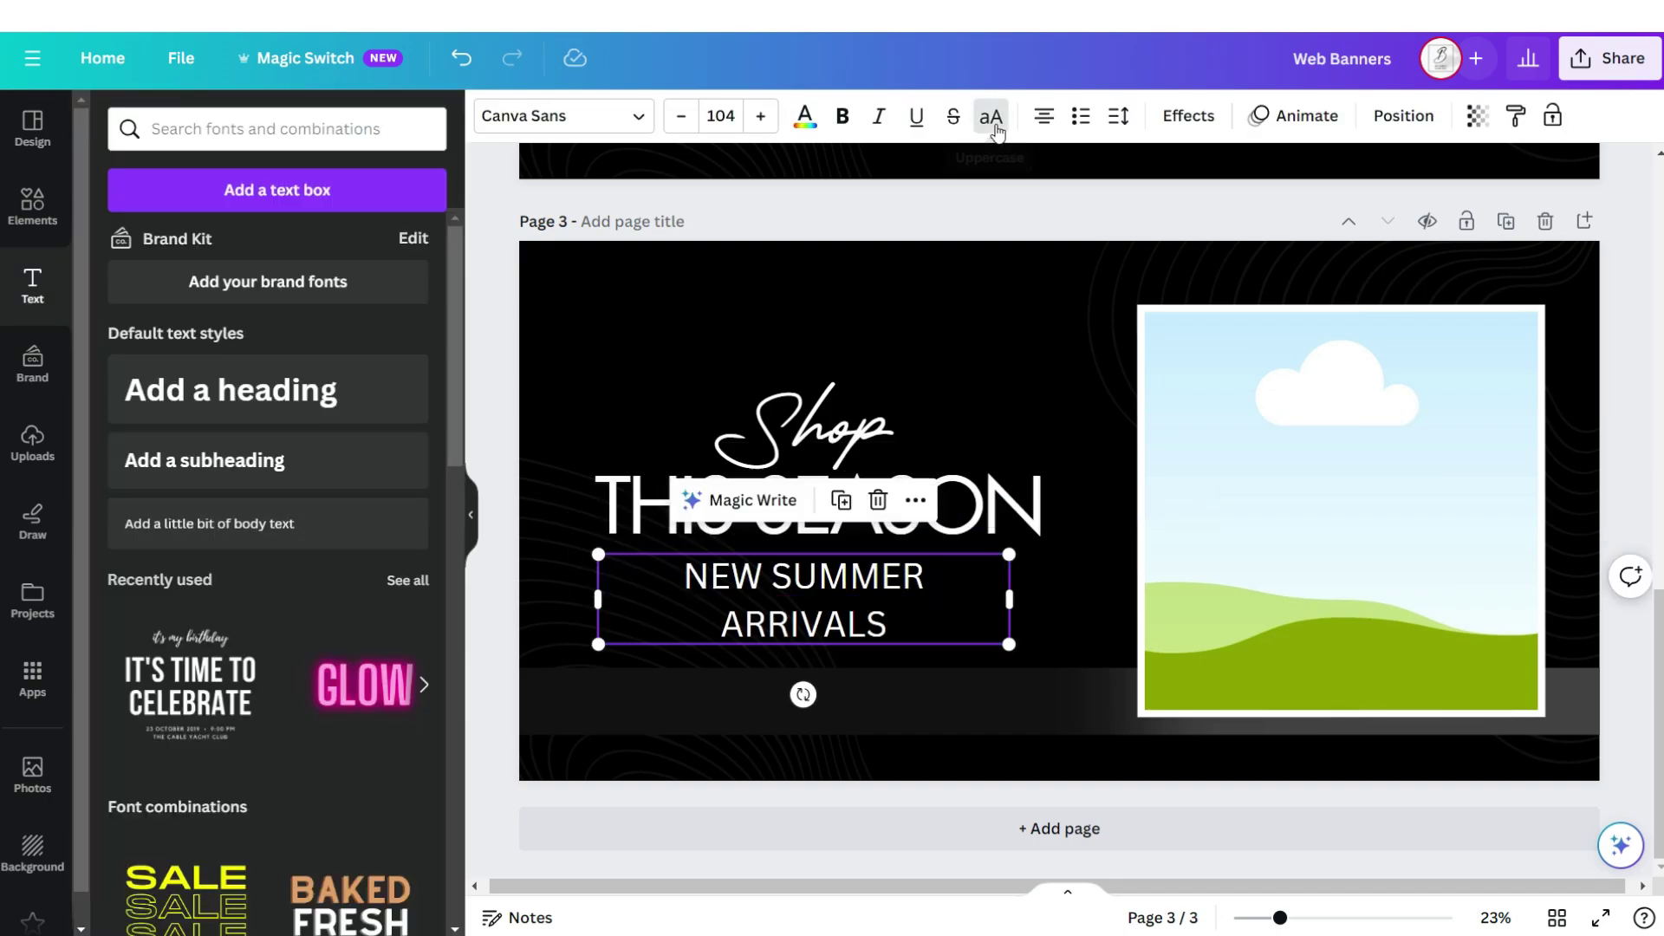
{"action": "left_click", "coordinate": [835, 124]}
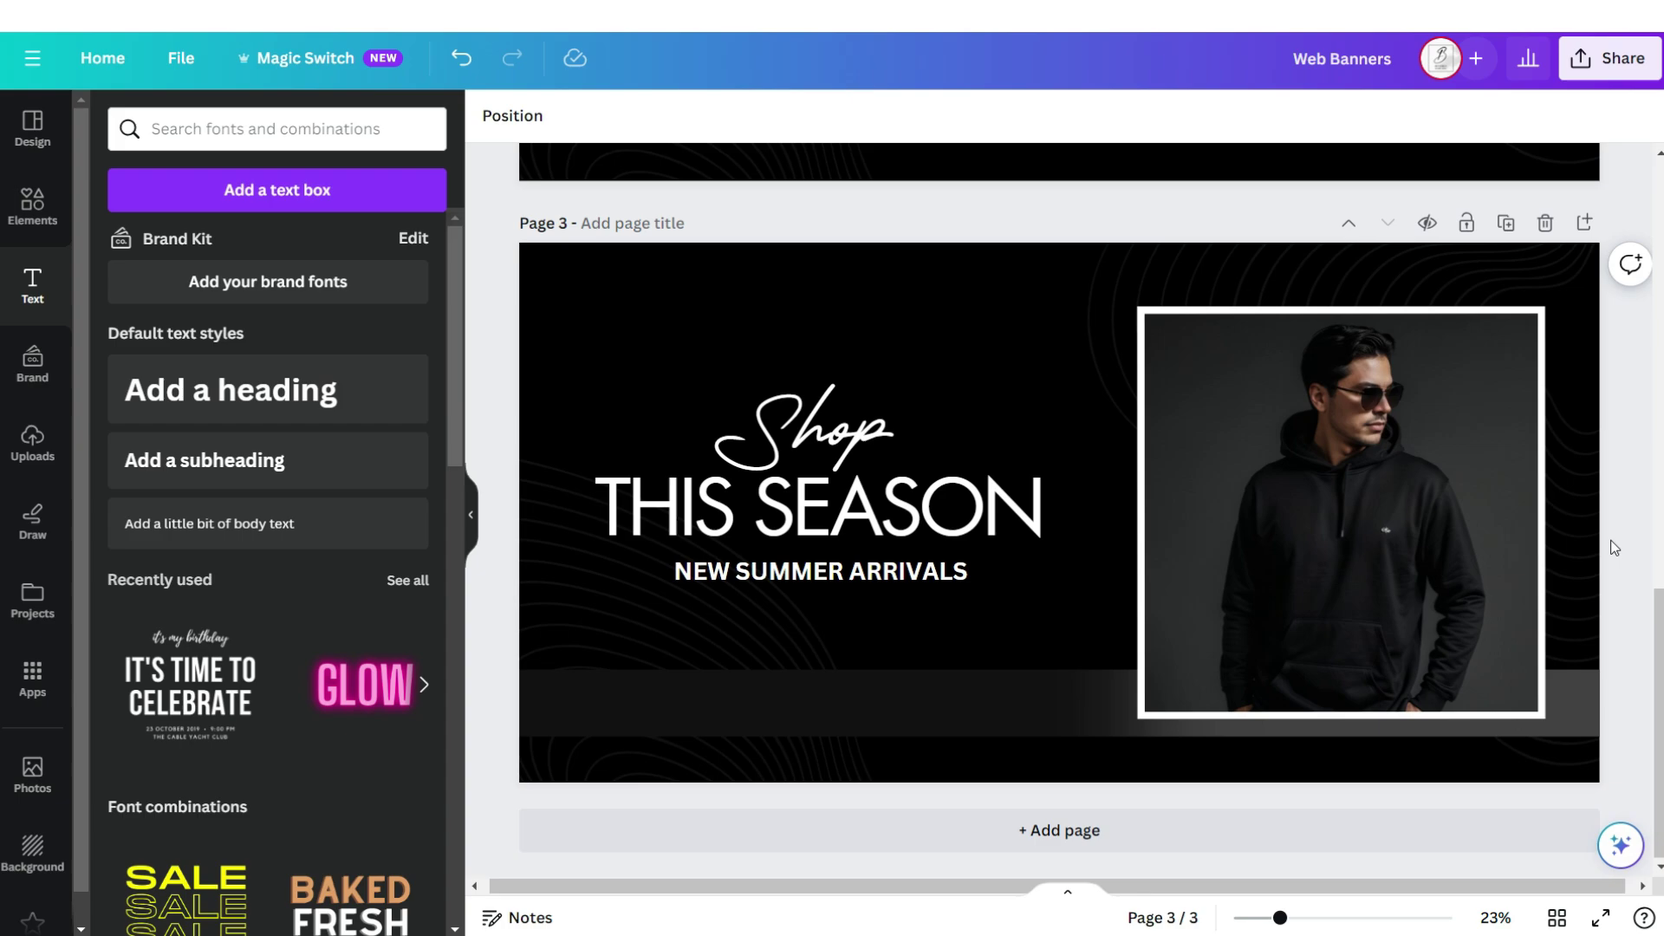
{"action": "scroll", "coordinate": [1613, 548], "scroll_direction": "up", "scroll_amount": 8}
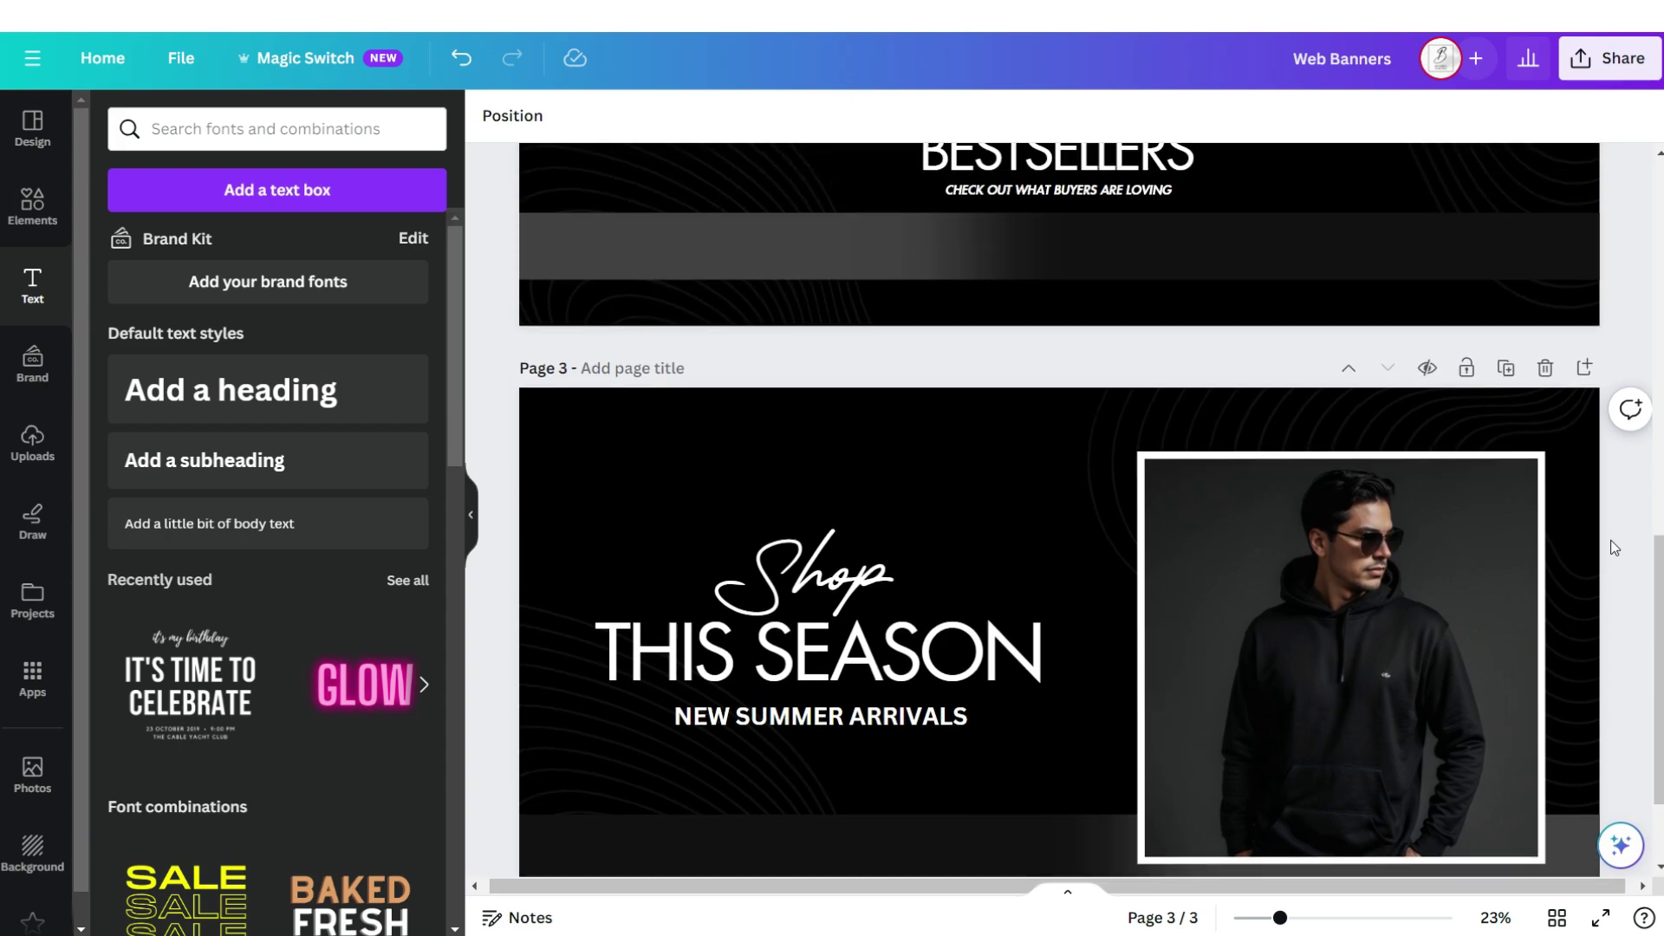
{"action": "scroll", "coordinate": [1614, 548], "scroll_direction": "up", "scroll_amount": 6}
{"action": "scroll", "coordinate": [1614, 548], "scroll_direction": "down", "scroll_amount": 11}
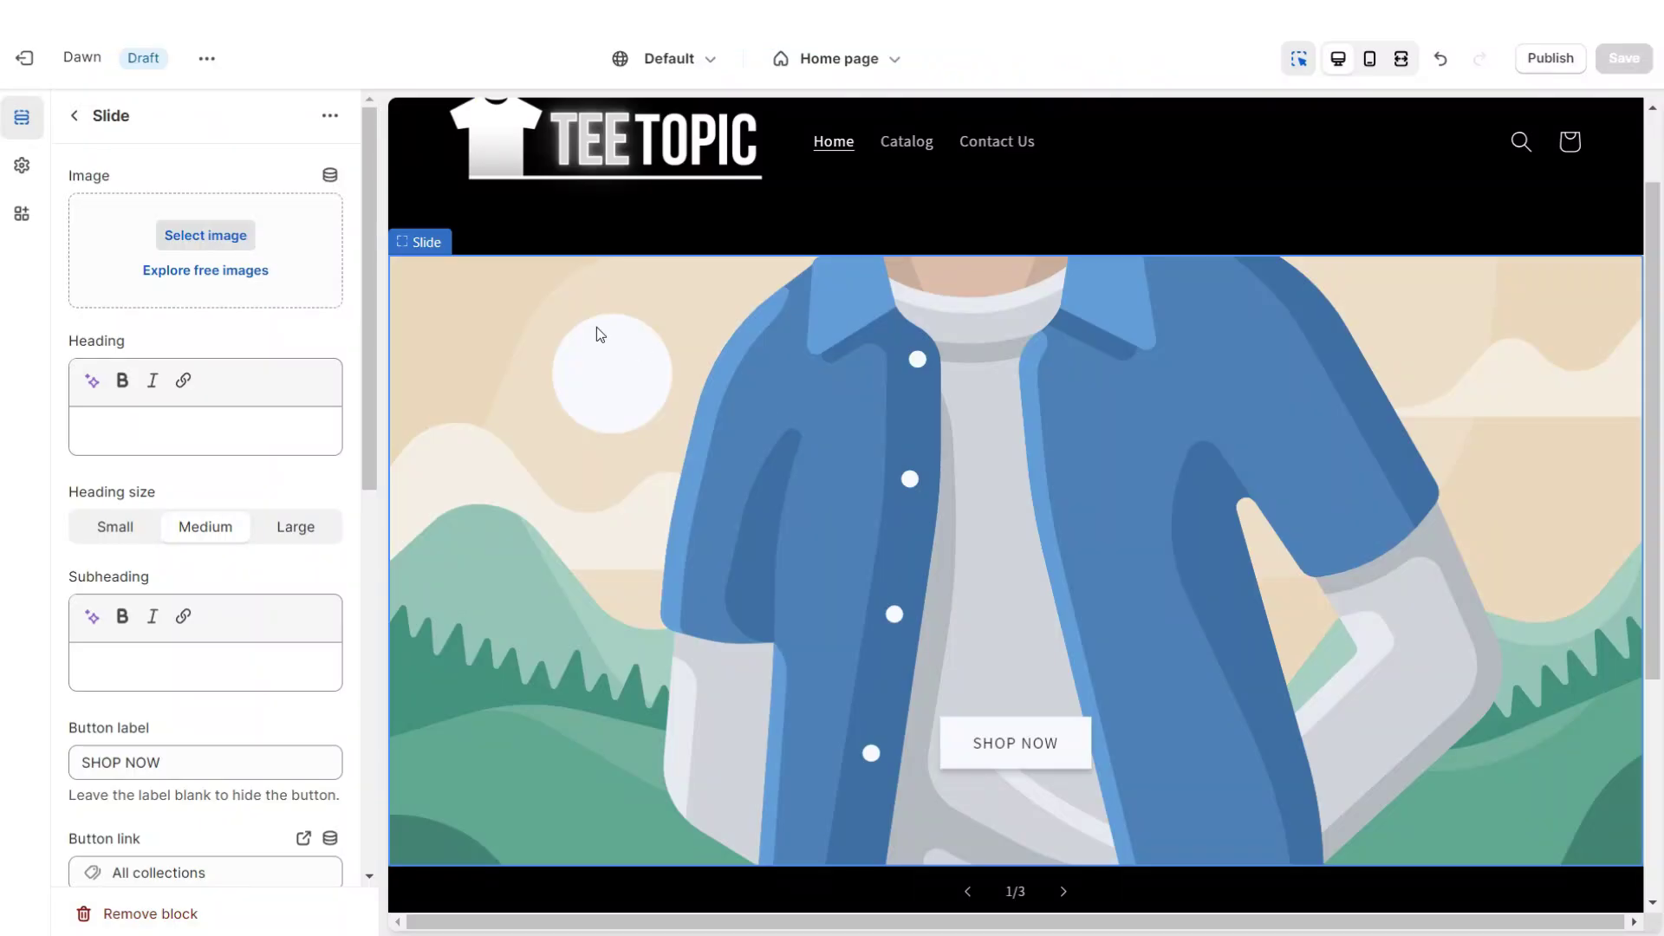
Give the empty slide the Shop This Season banner and set slide height to 'Adapt to first image'
{"action": "left_click", "coordinate": [173, 218]}
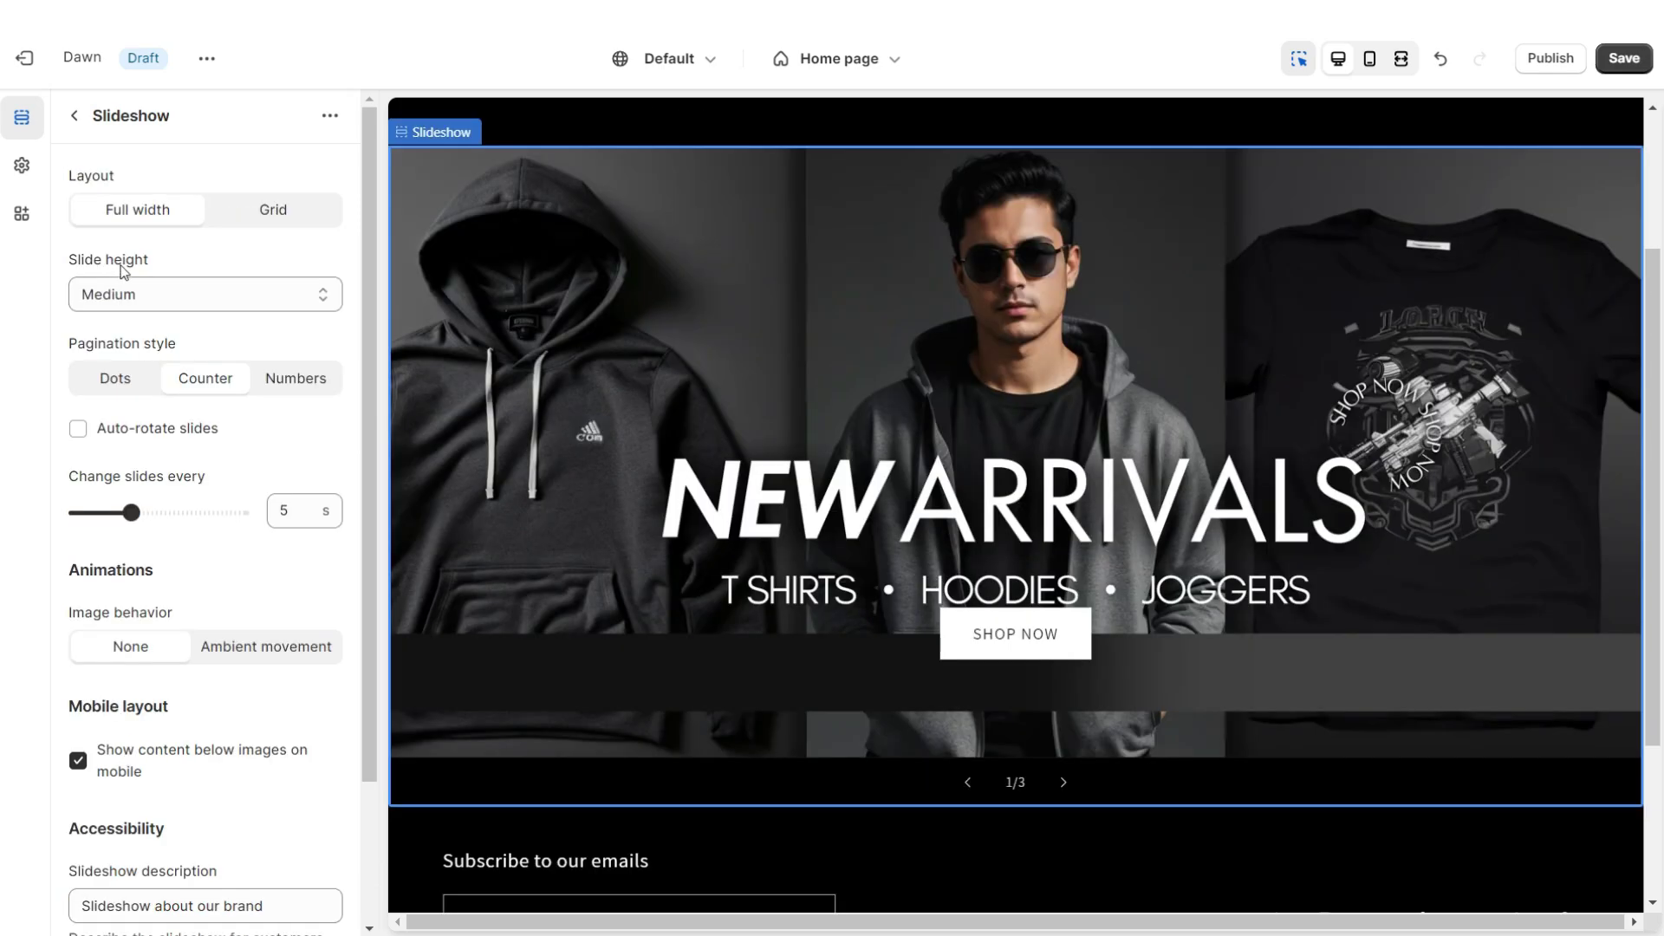
{"action": "left_click", "coordinate": [130, 294]}
{"action": "left_click", "coordinate": [148, 318]}
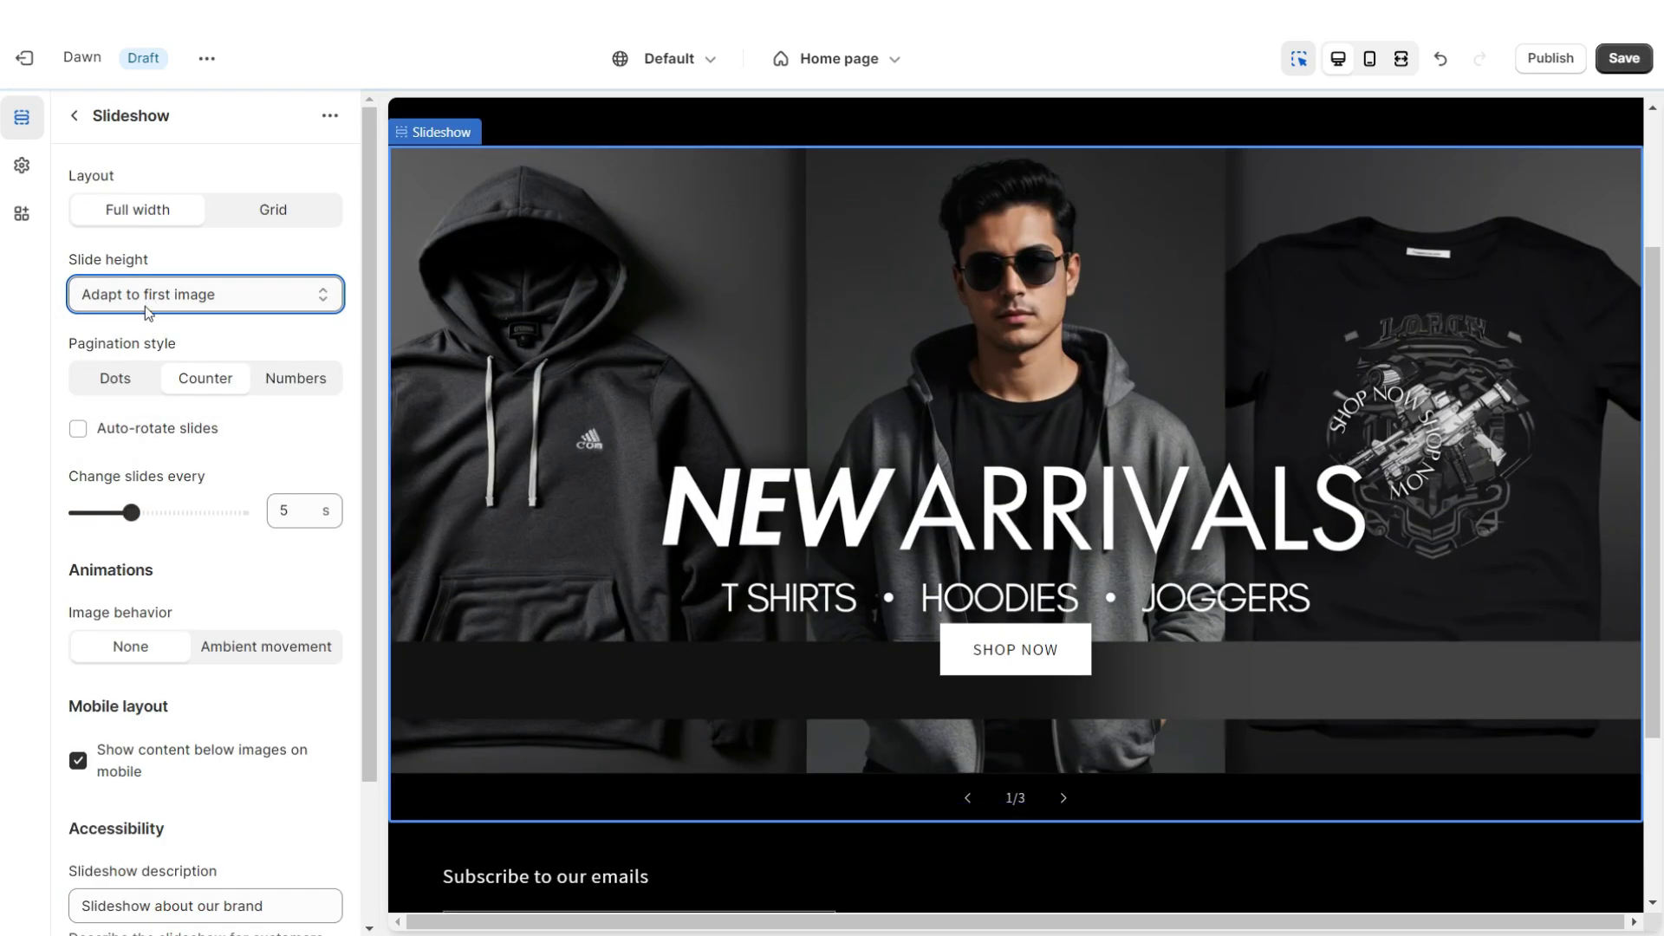
{"action": "left_click", "coordinate": [65, 397]}
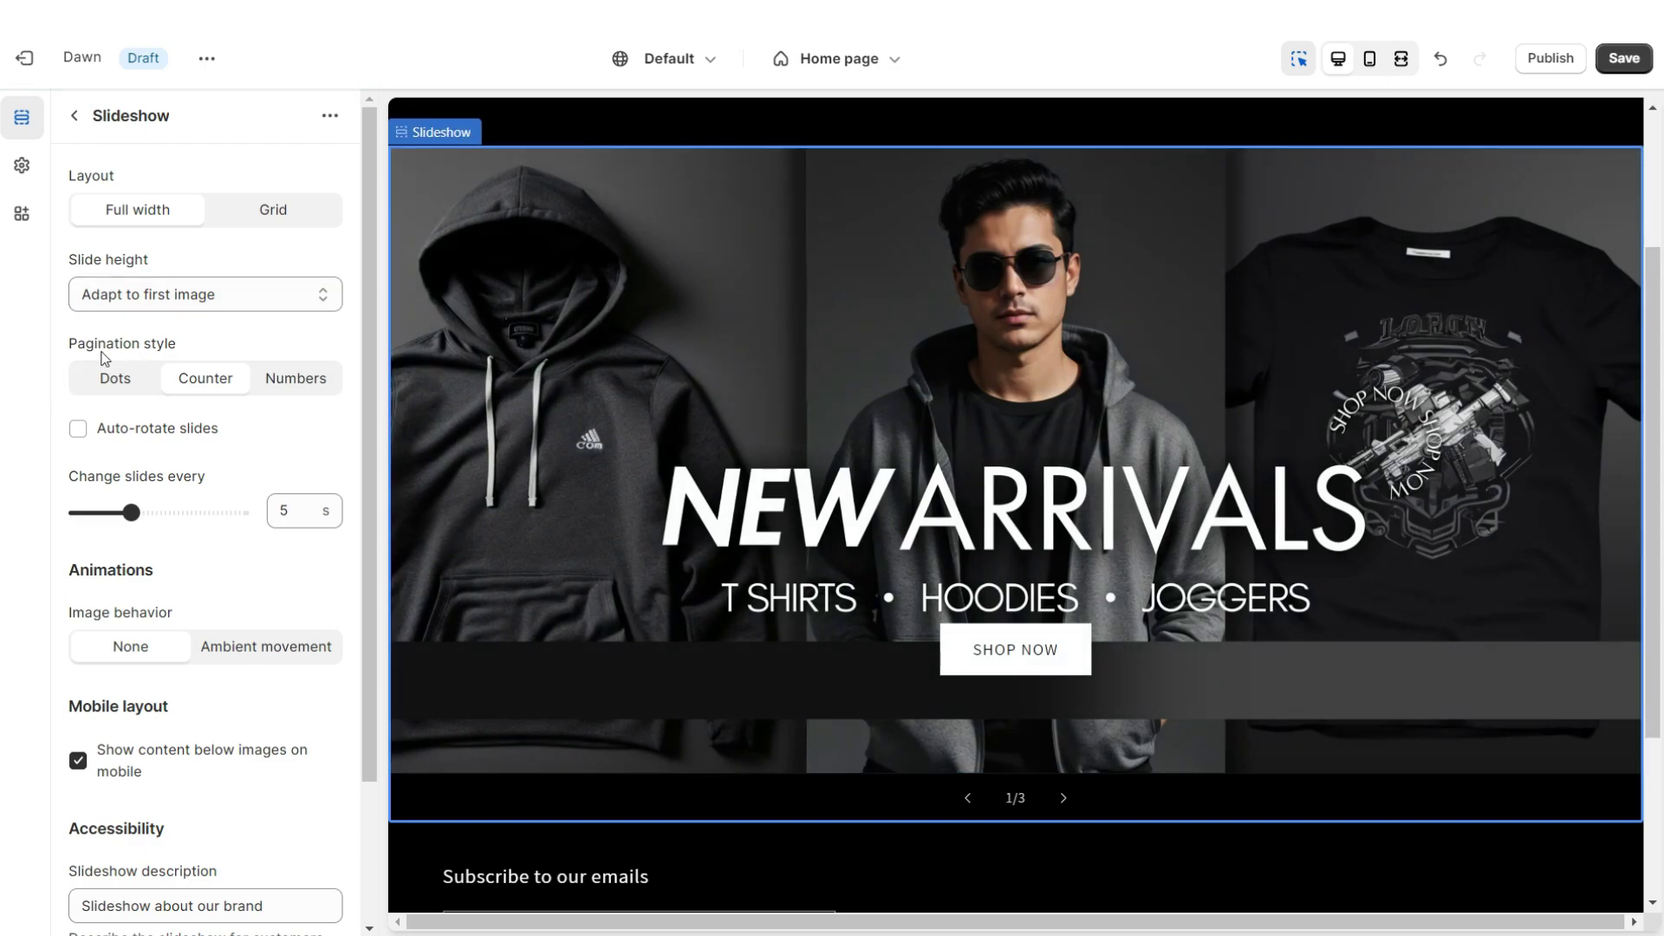
Preview the storefront at full width and cycle through all three slideshow slides
{"action": "left_click", "coordinate": [994, 691]}
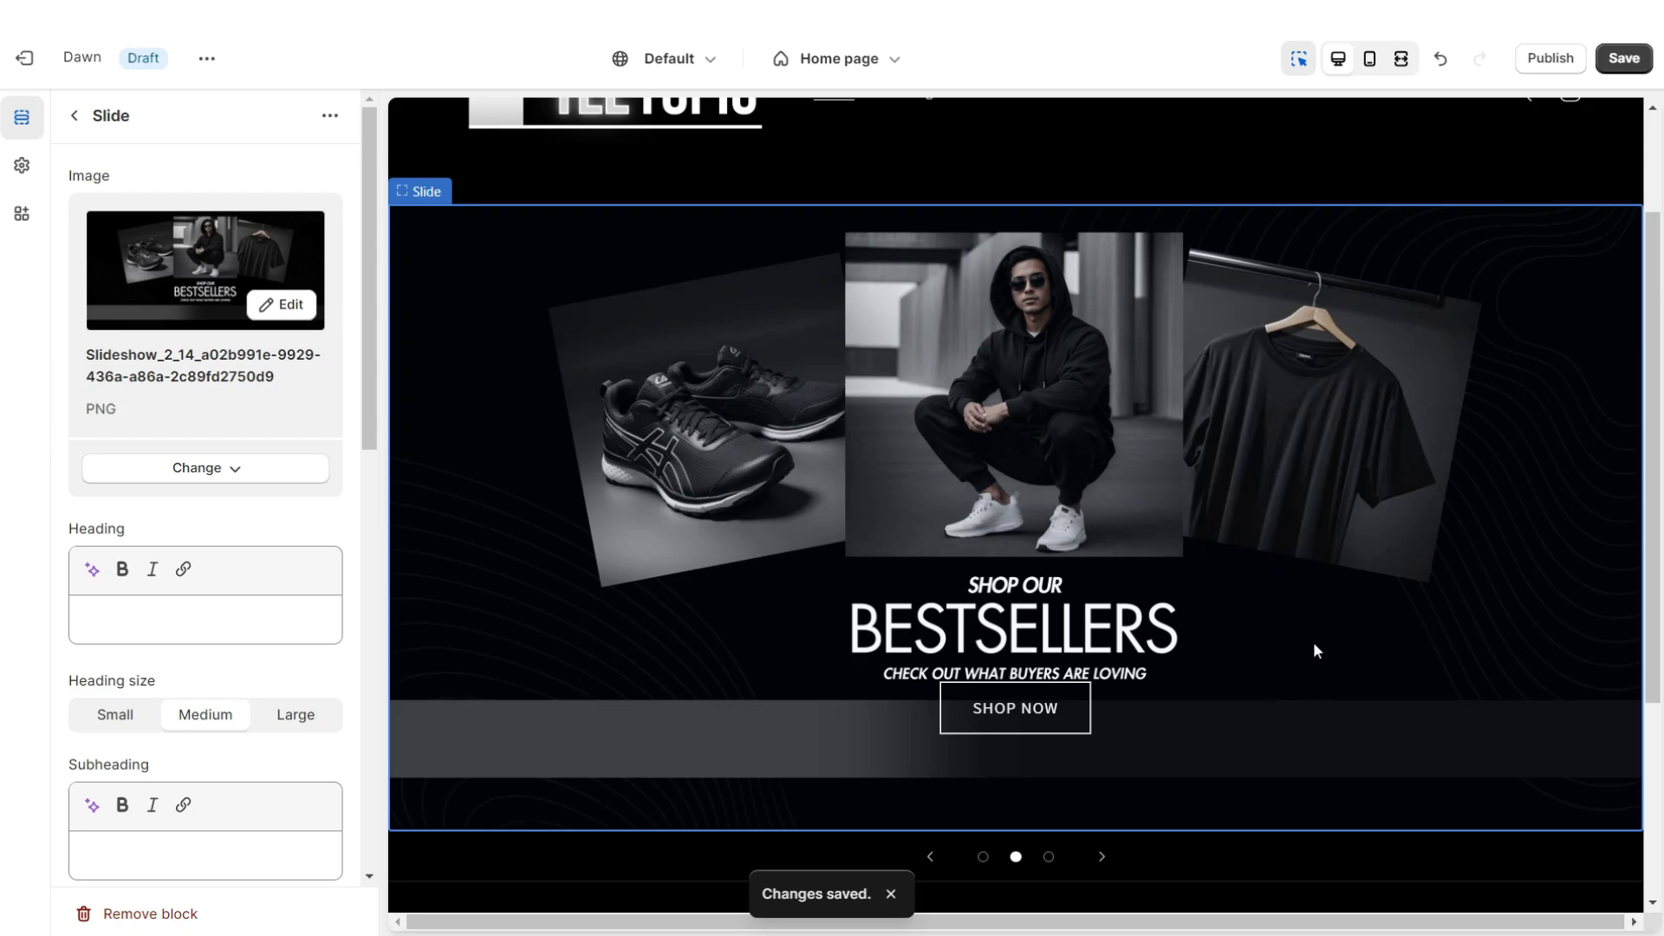
{"action": "left_click", "coordinate": [1401, 58]}
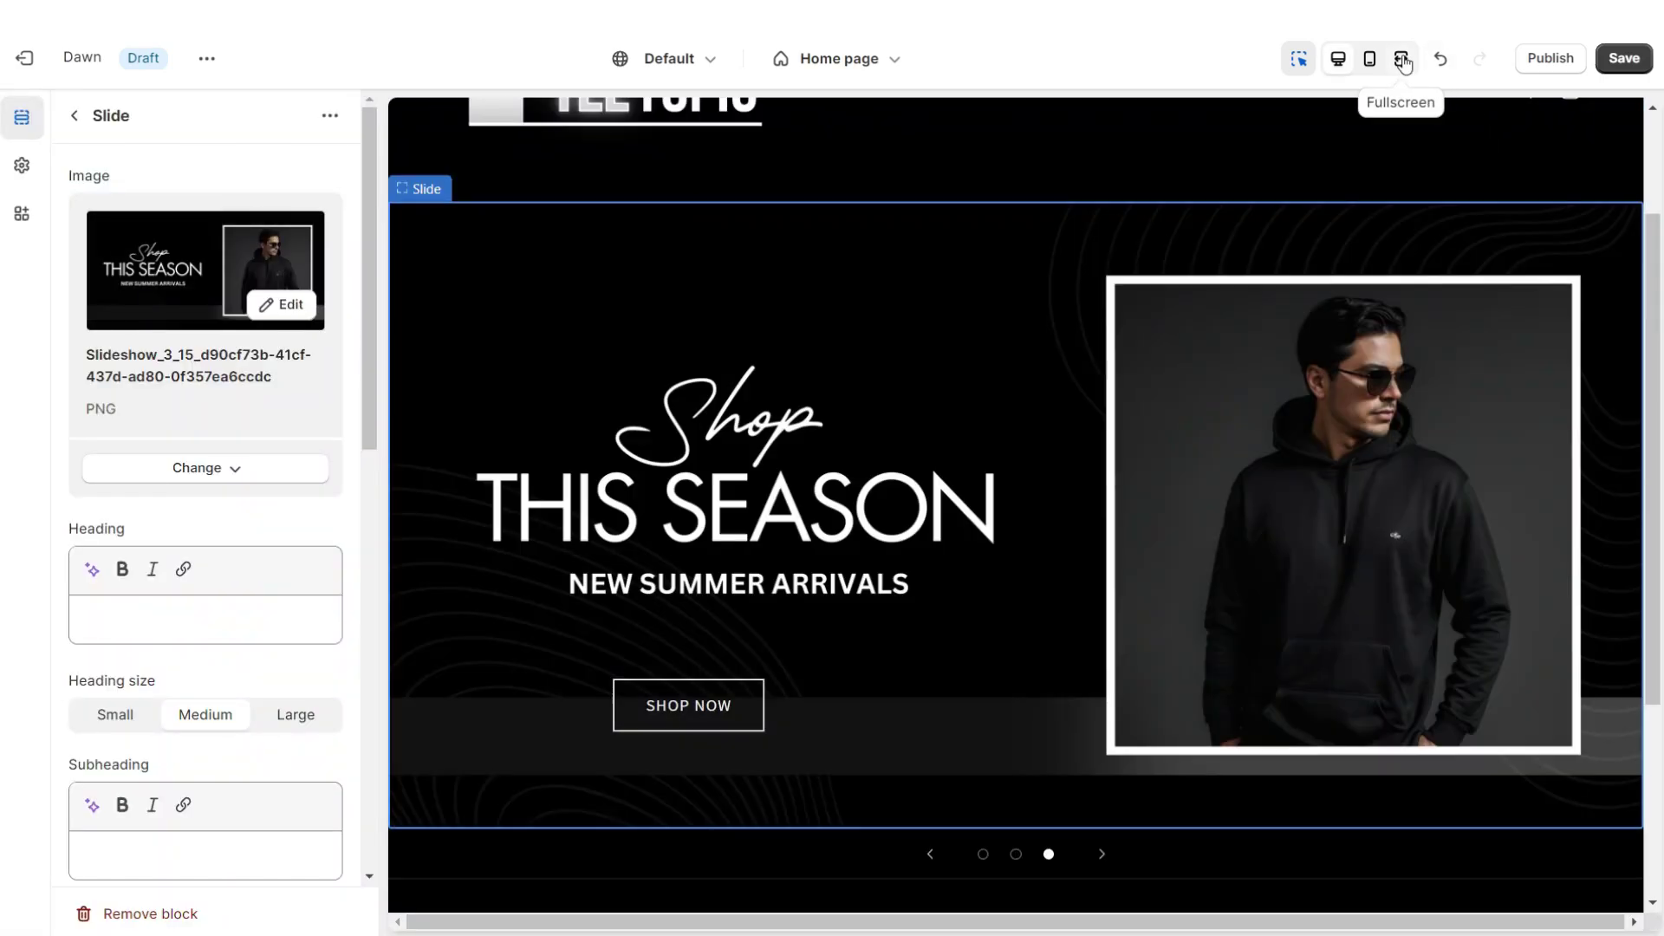
{"action": "left_click", "coordinate": [1401, 58]}
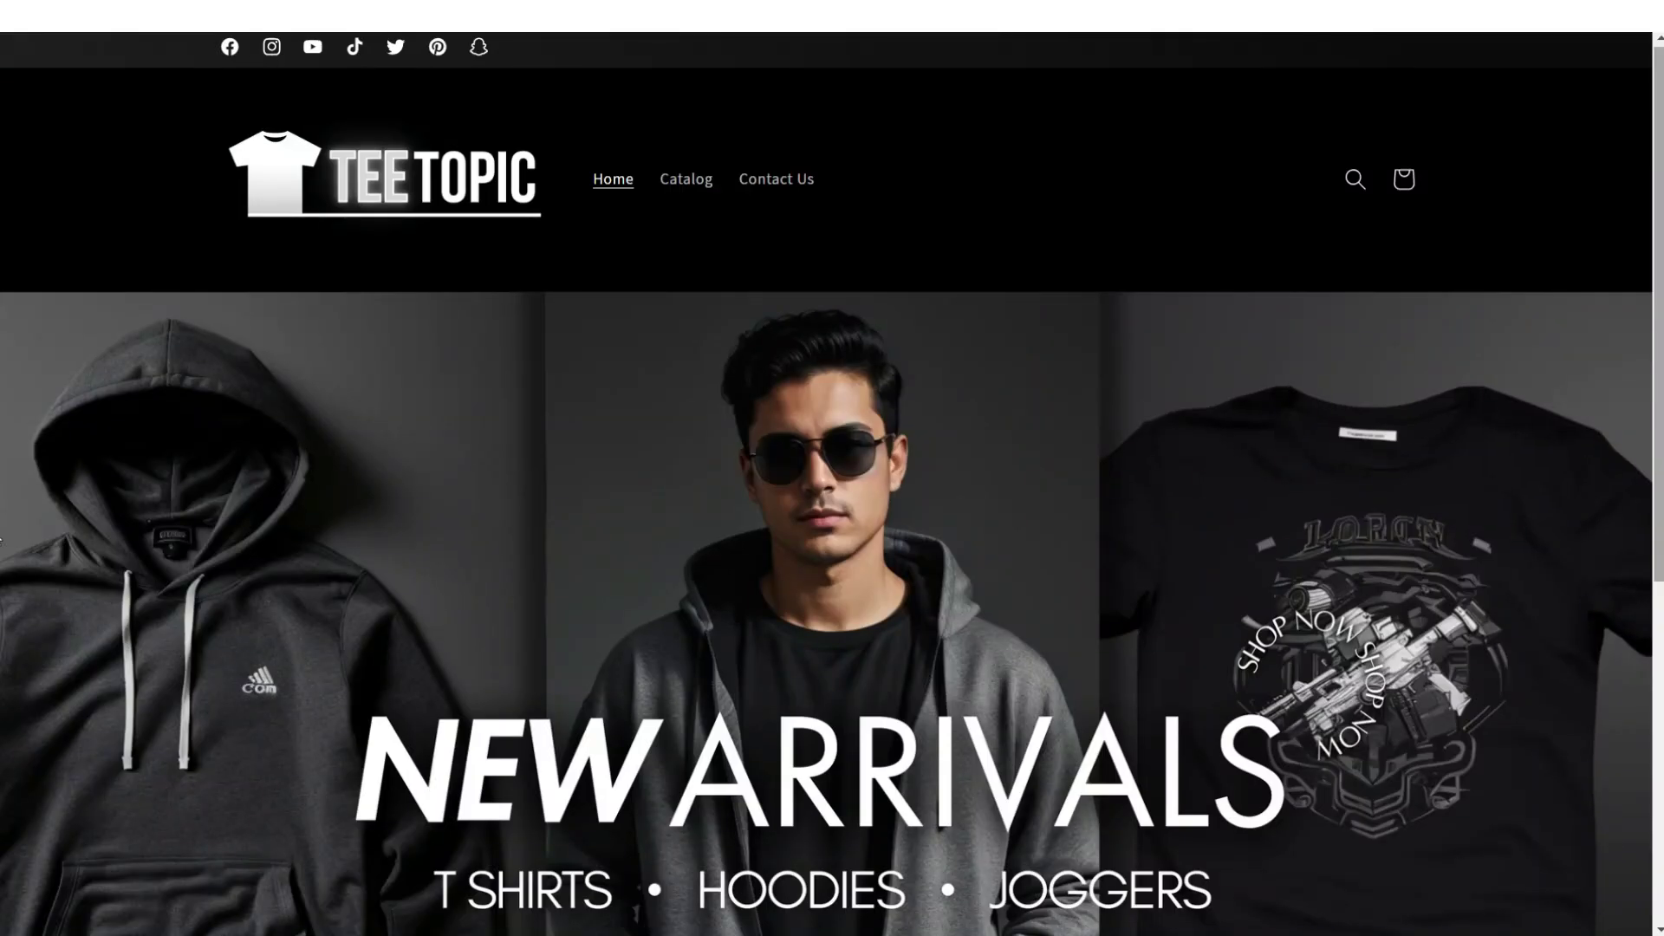
{"action": "scroll", "coordinate": [832, 485], "scroll_direction": "down", "scroll_amount": 3}
{"action": "left_click", "coordinate": [908, 917]}
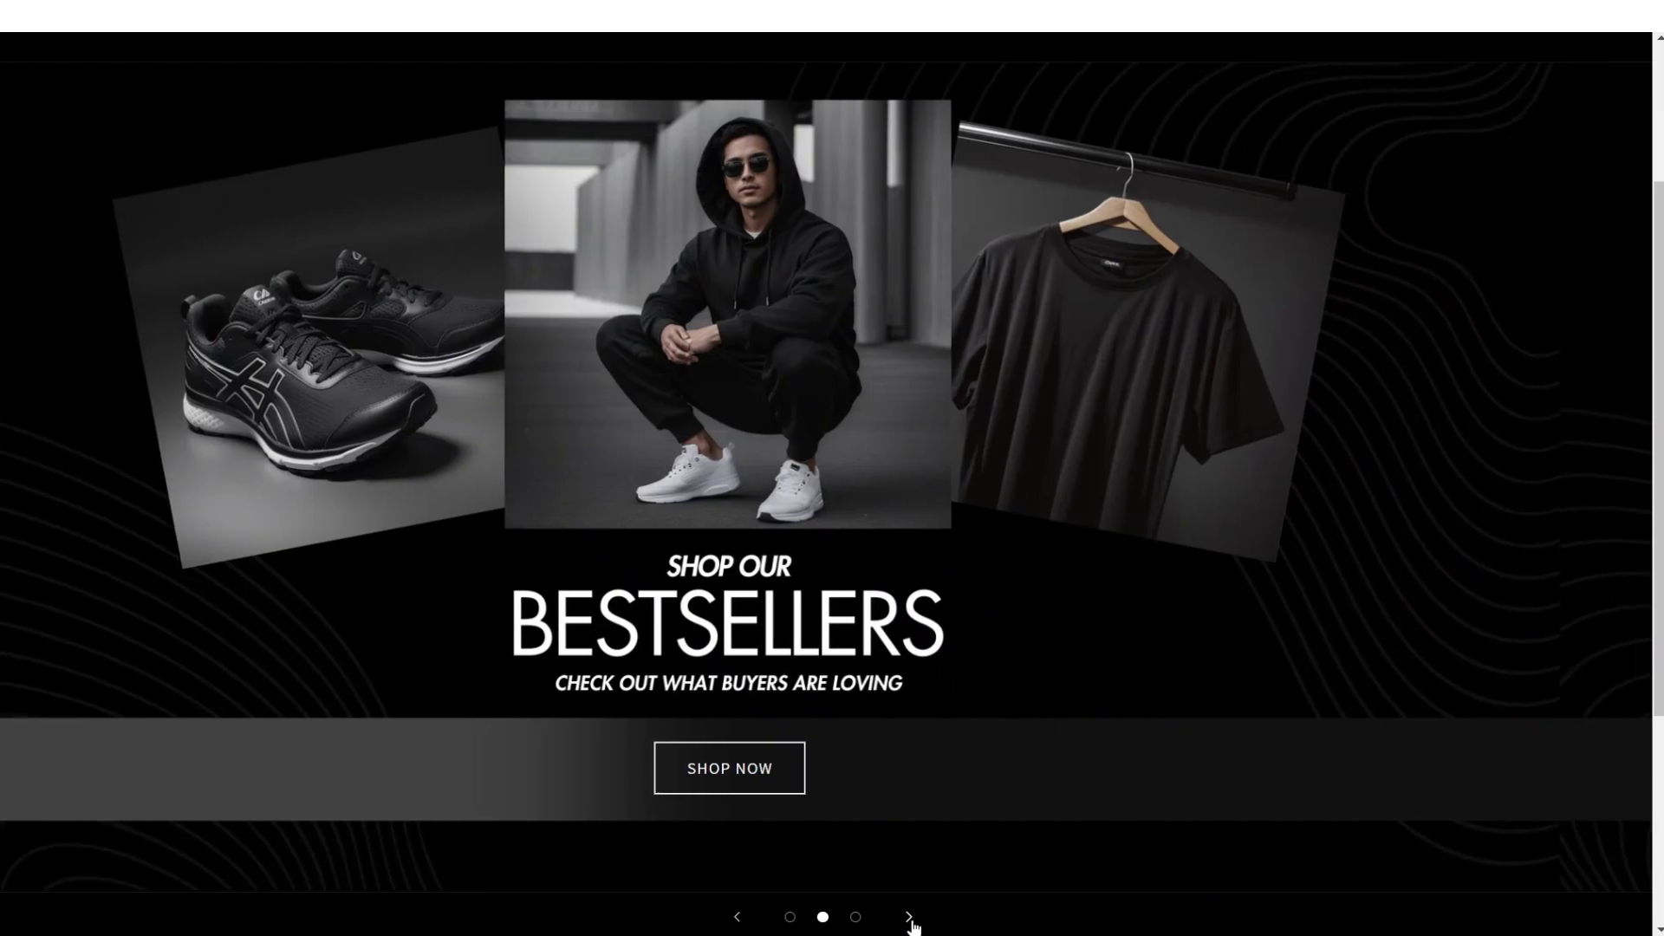
{"action": "left_click", "coordinate": [908, 917]}
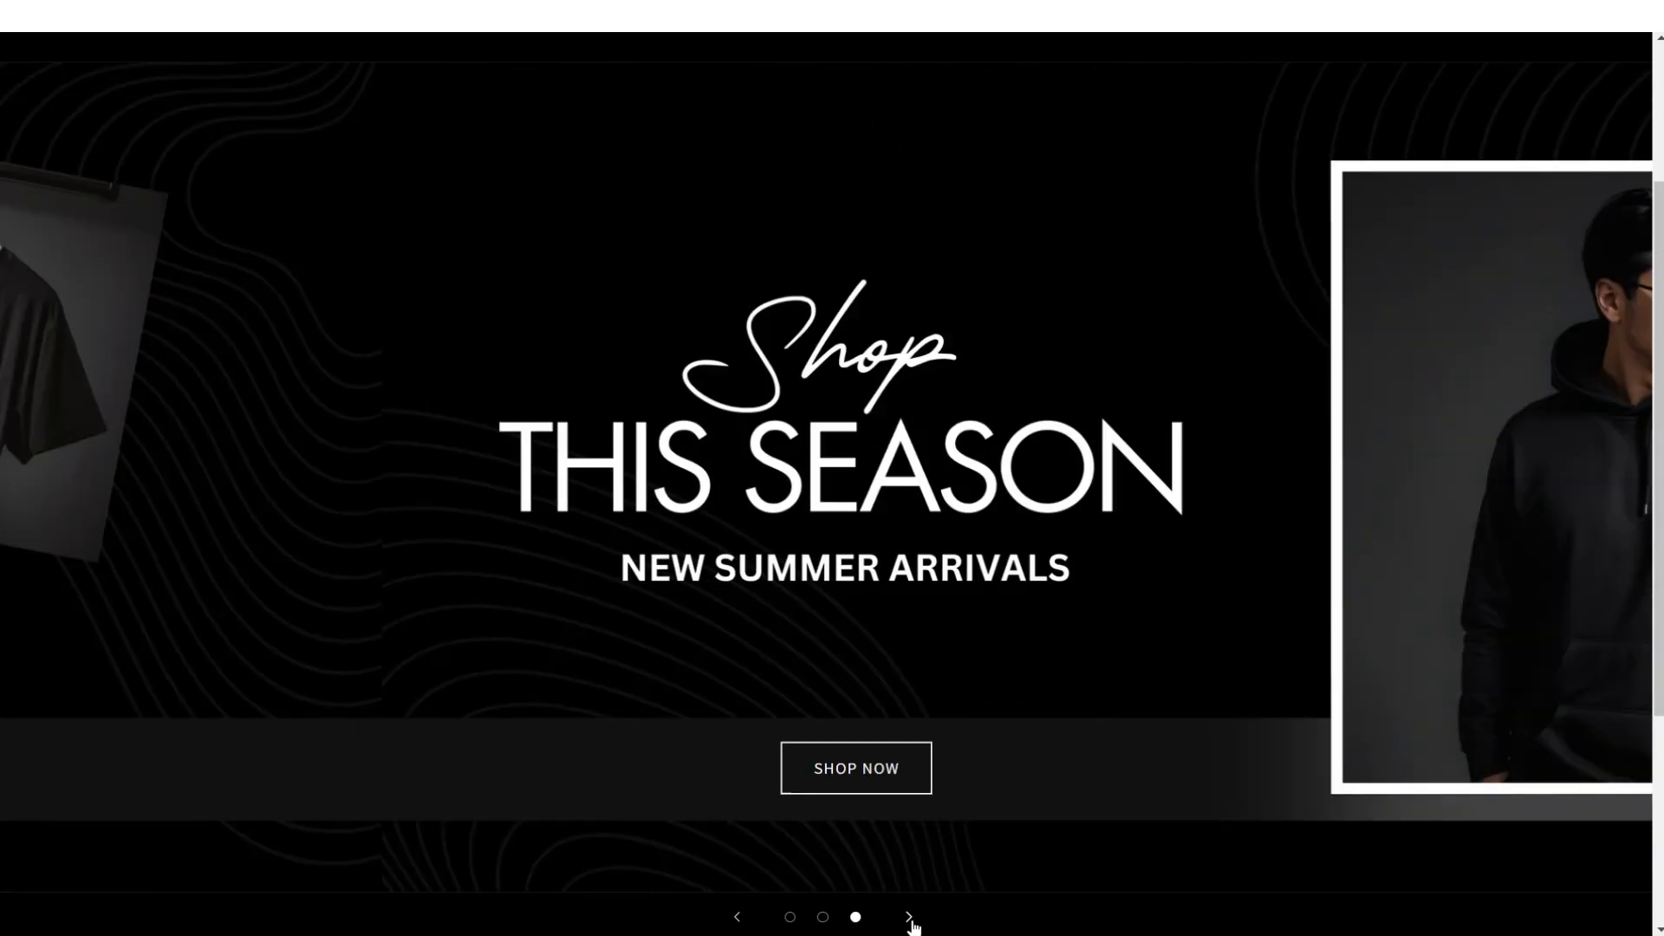
{"action": "left_click", "coordinate": [908, 917]}
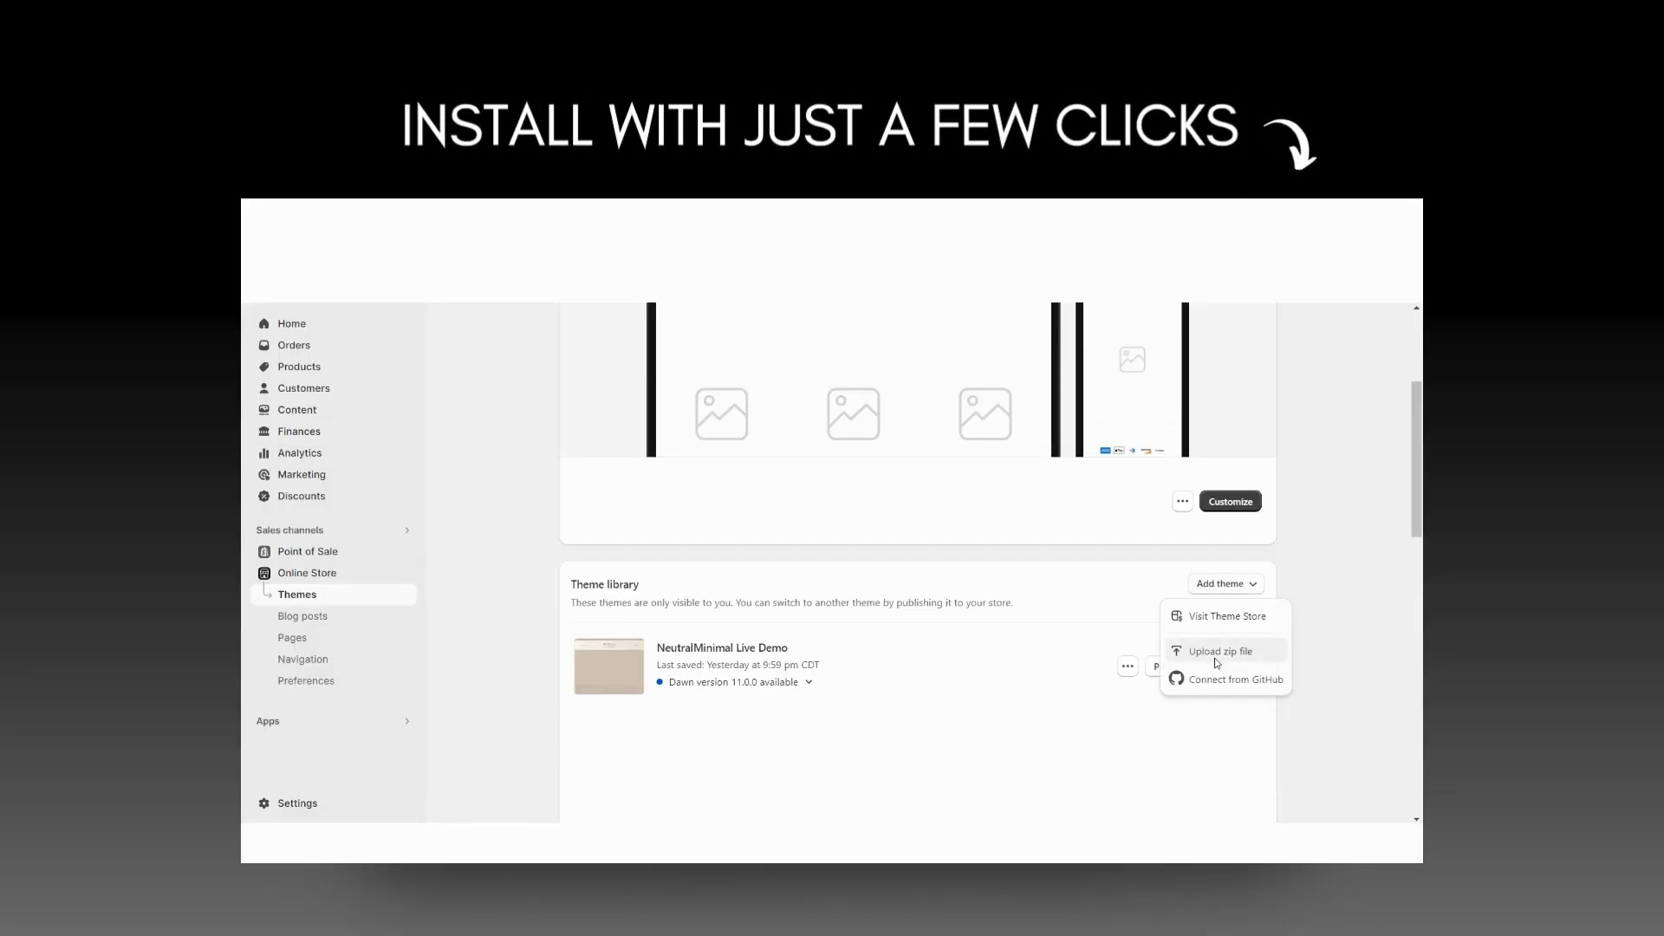
Upload the theme template zip file through Add theme > Upload zip file
{"action": "left_click", "coordinate": [1226, 647]}
{"action": "left_click", "coordinate": [855, 532]}
{"action": "left_click", "coordinate": [889, 784]}
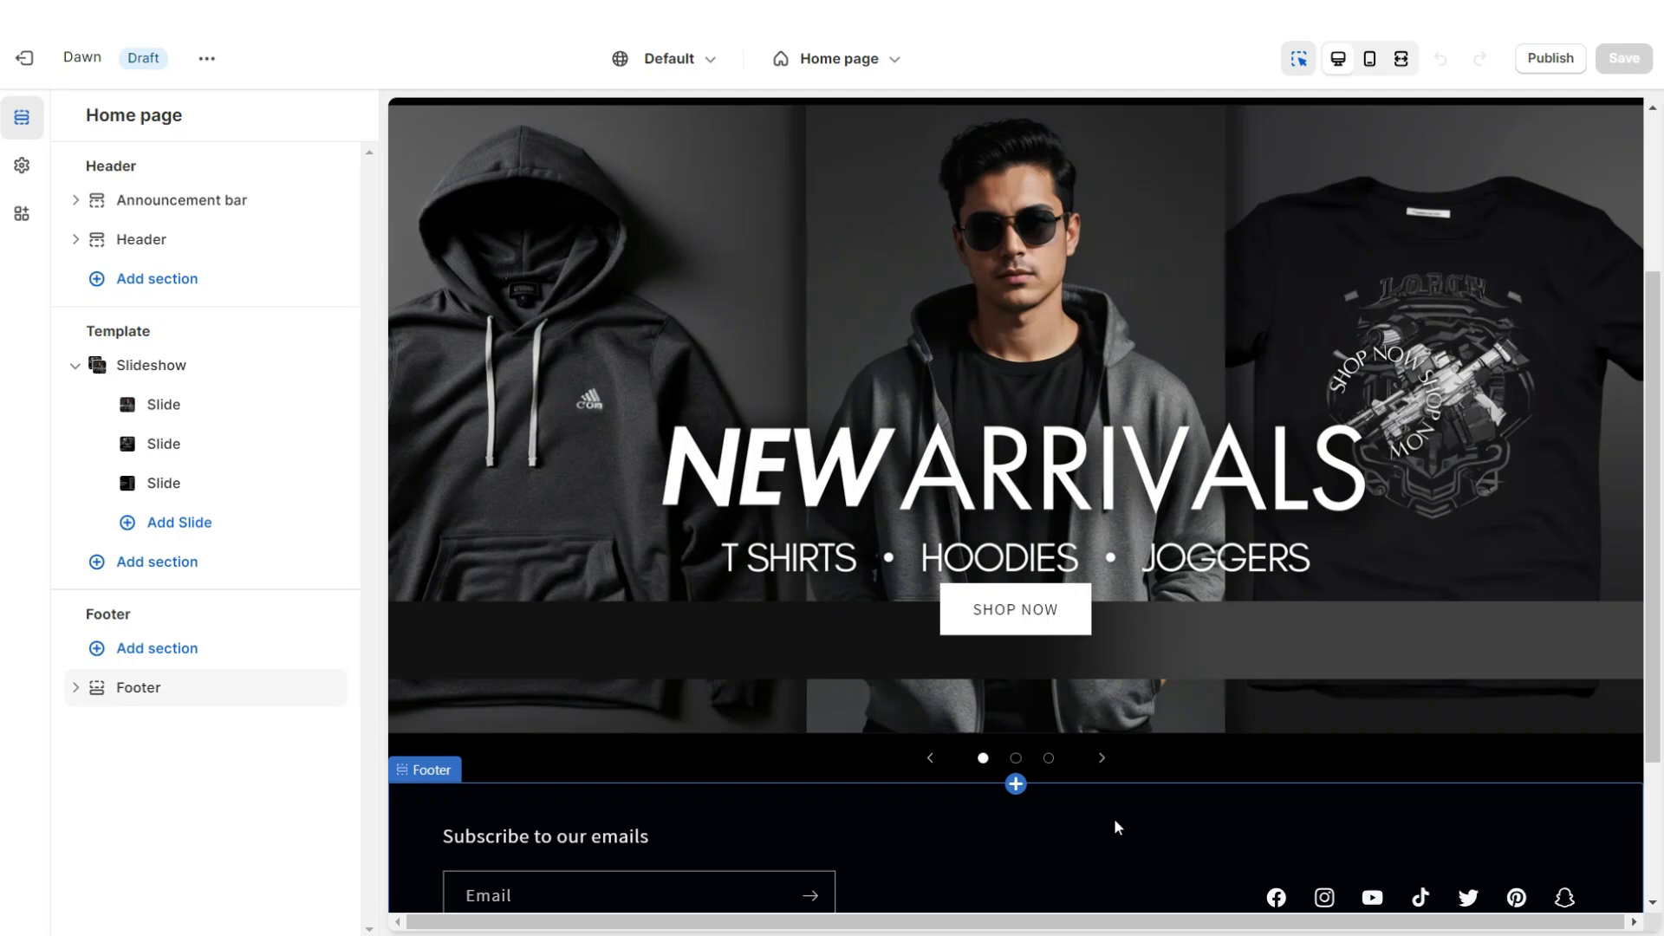
Insert a Collection list section below the slideshow
{"action": "left_click", "coordinate": [1015, 785]}
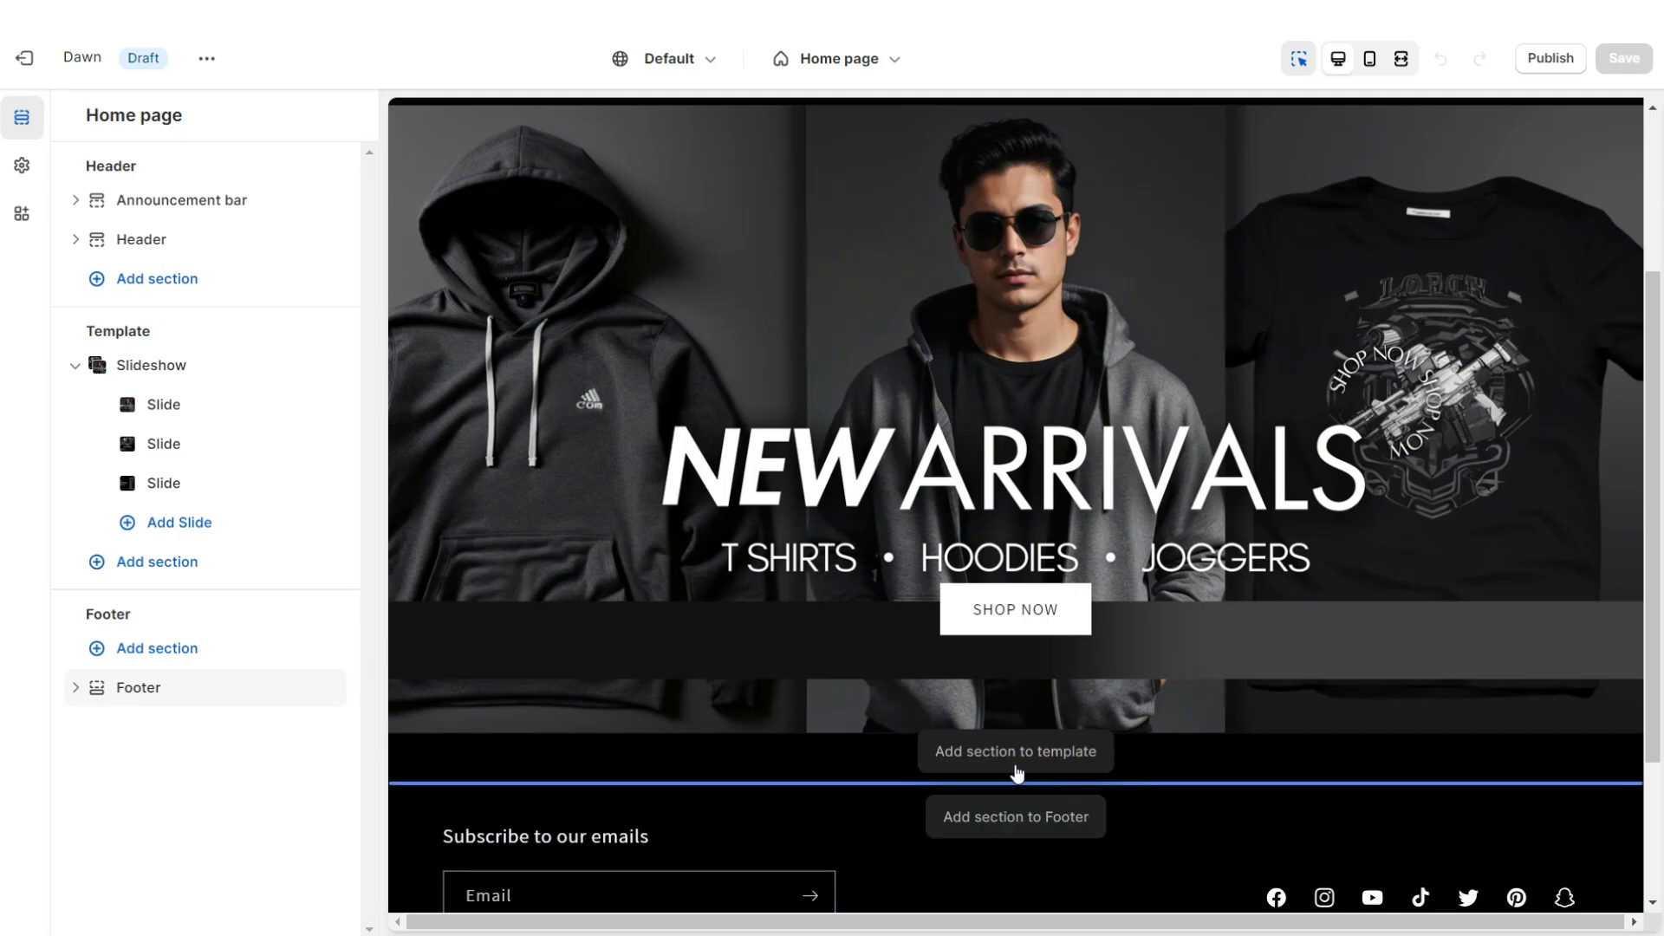
{"action": "left_click", "coordinate": [1016, 754]}
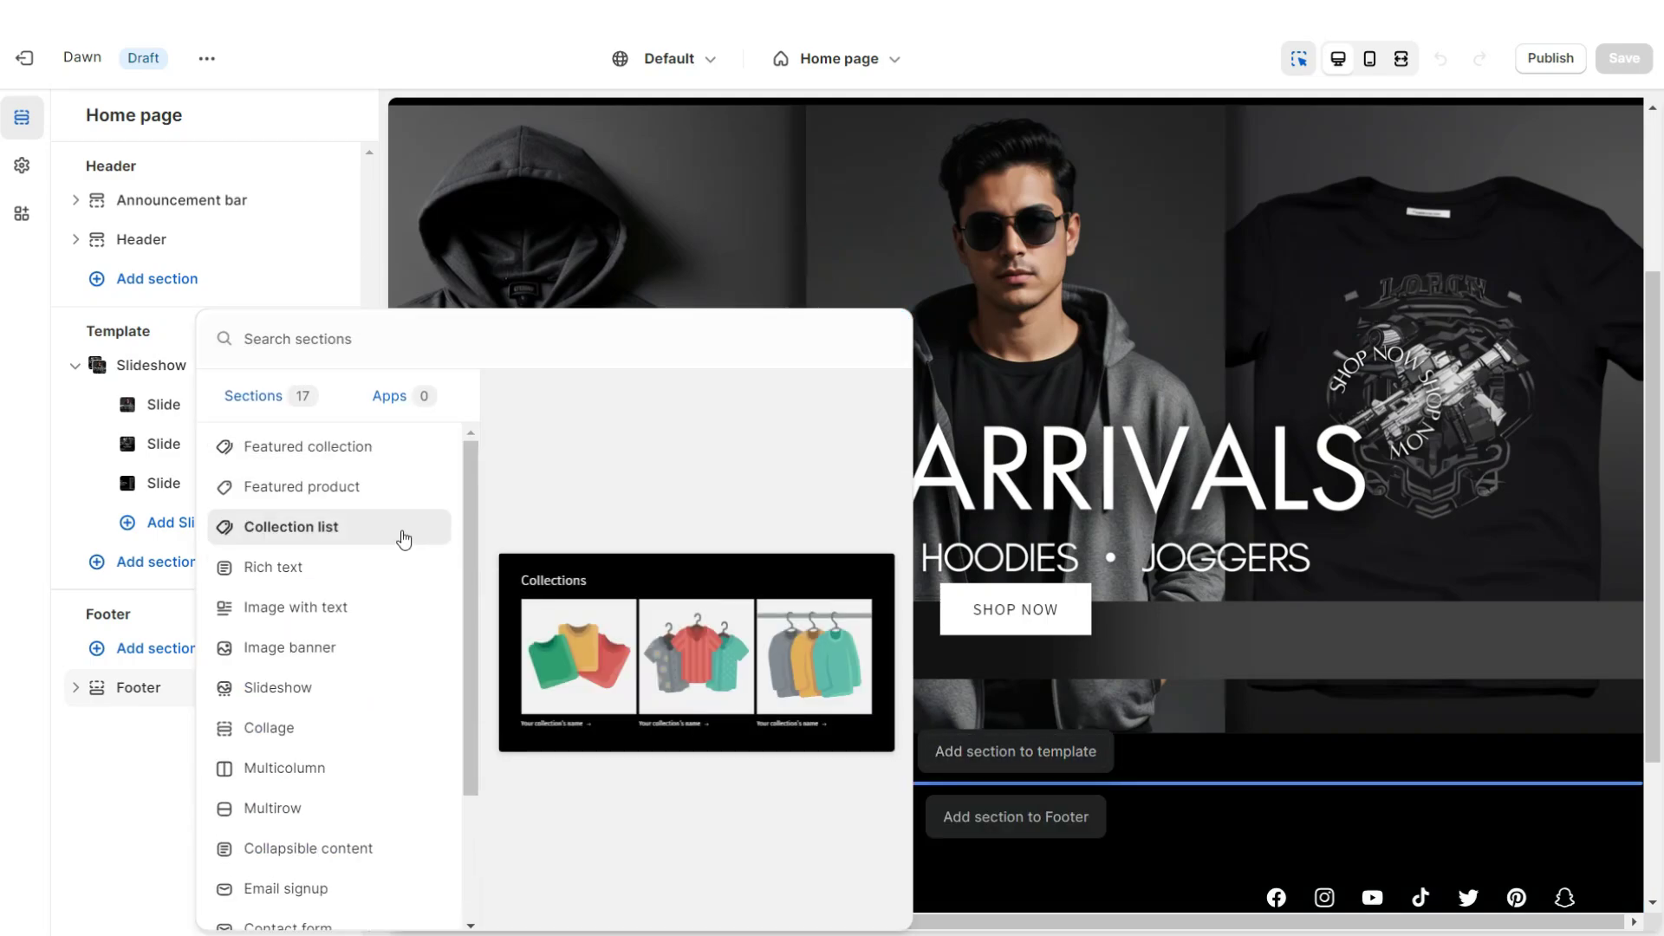
{"action": "left_click", "coordinate": [403, 538]}
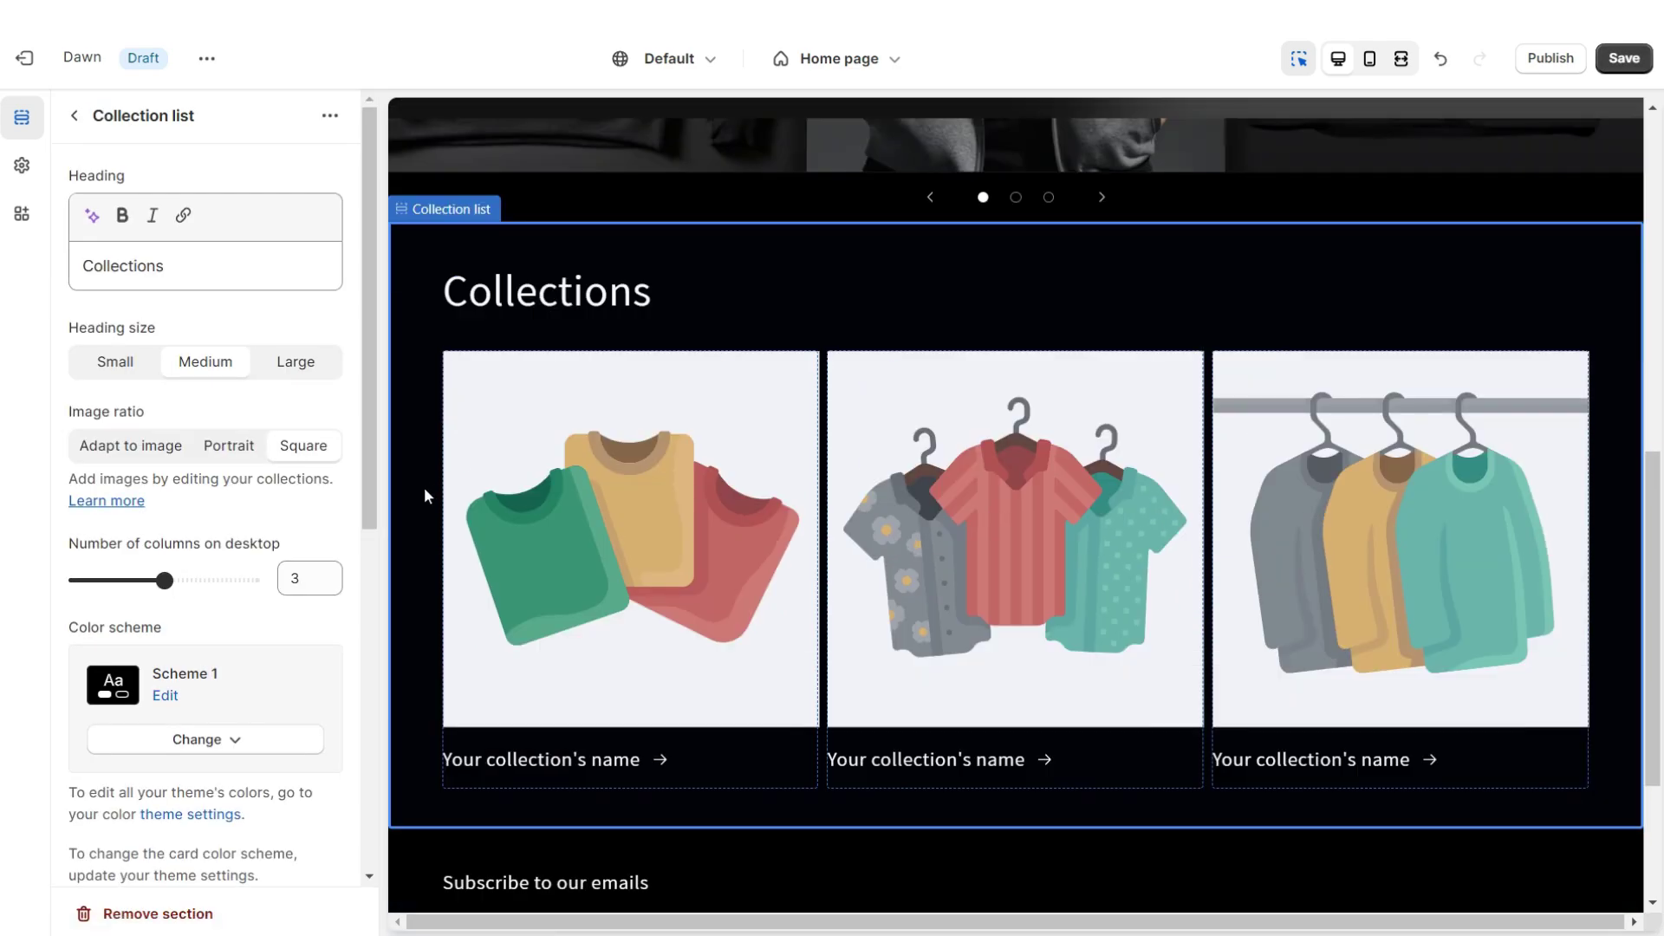
Change the collection list heading to SHOP OUR CATEGORIES and enable the View all button
{"action": "scroll", "coordinate": [1159, 637], "scroll_direction": "down", "scroll_amount": 2}
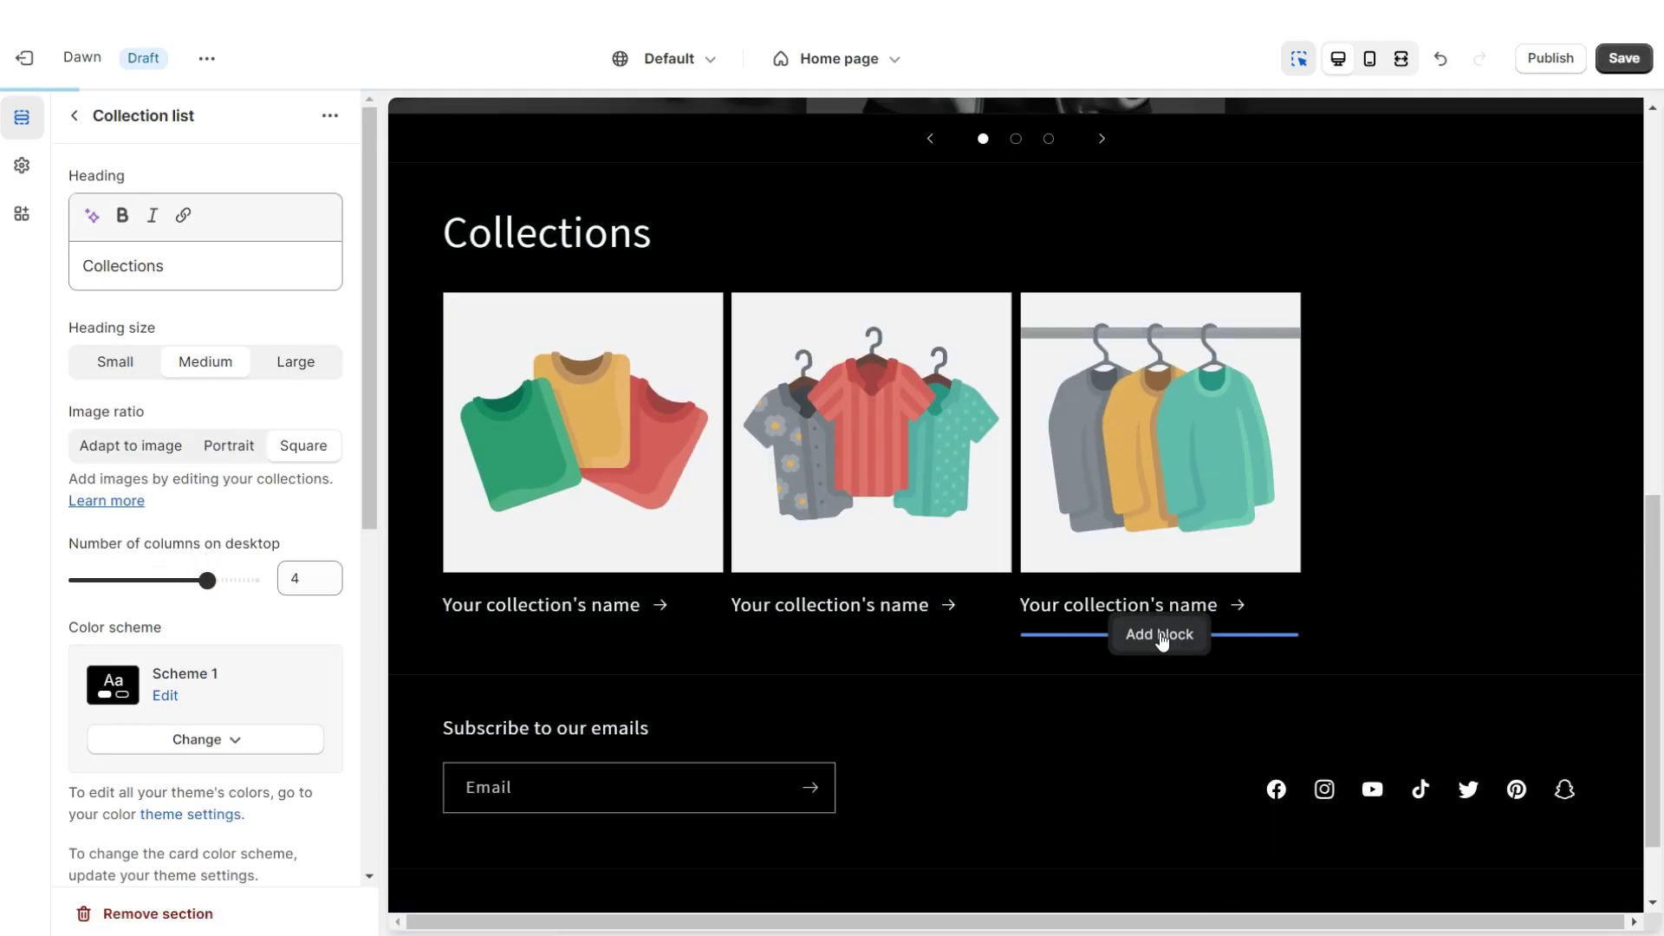
{"action": "double_click", "coordinate": [160, 265]}
{"action": "right_click", "coordinate": [160, 260]}
{"action": "left_click", "coordinate": [193, 372]}
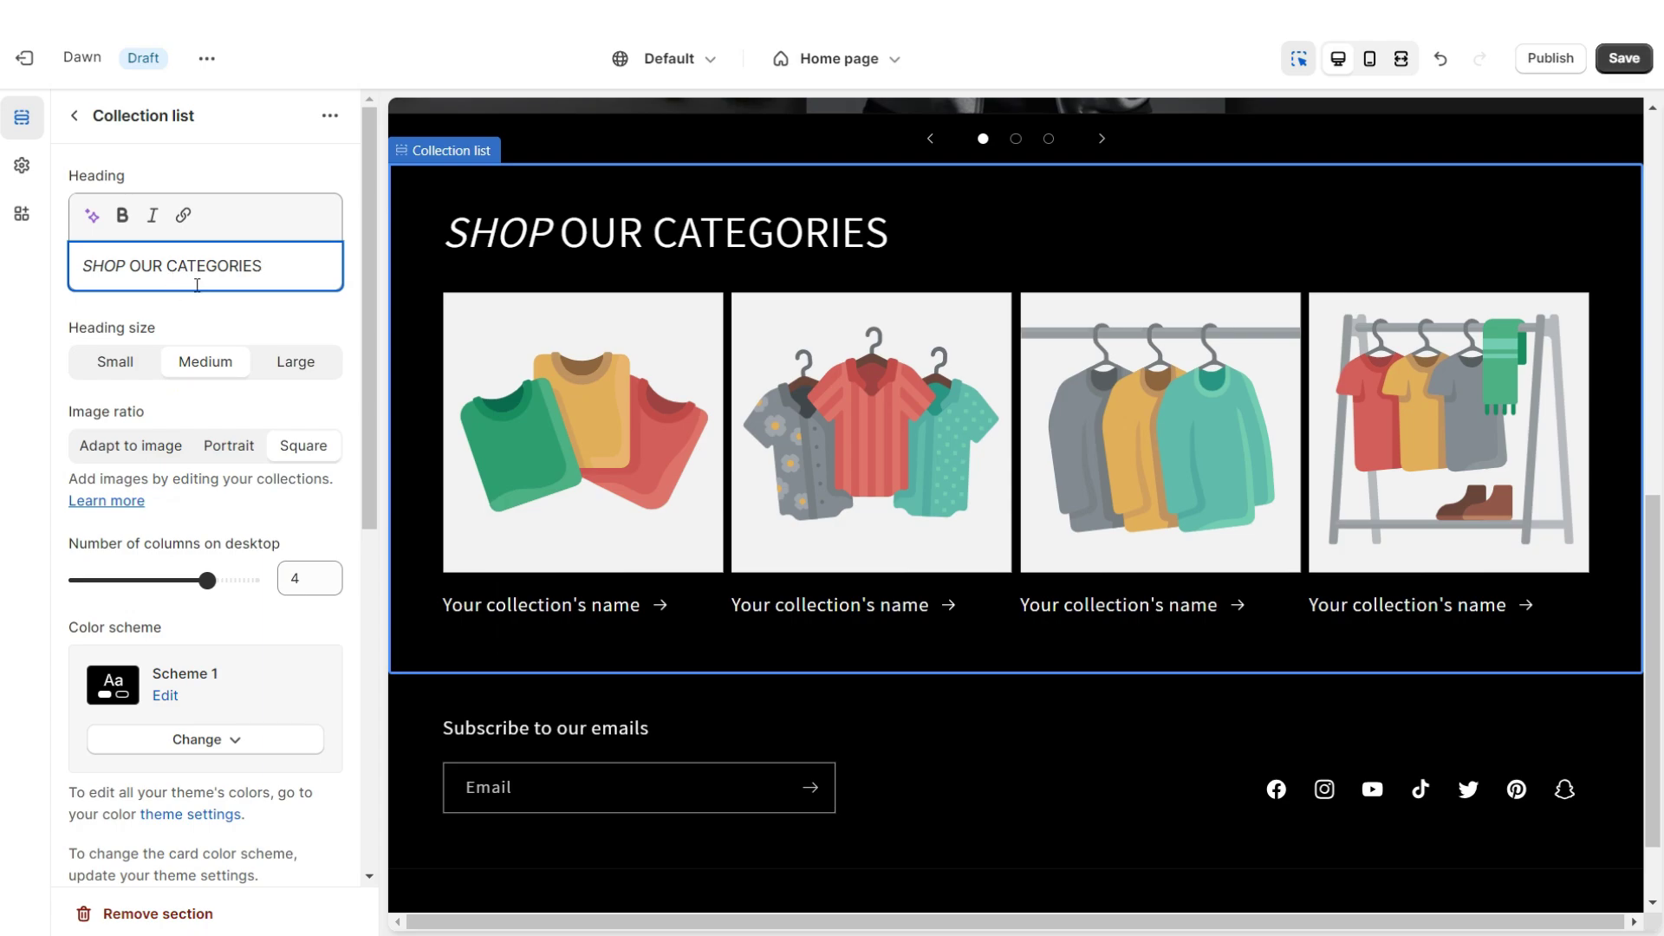
{"action": "scroll", "coordinate": [112, 491], "scroll_direction": "down", "scroll_amount": 6}
{"action": "left_click", "coordinate": [78, 413]}
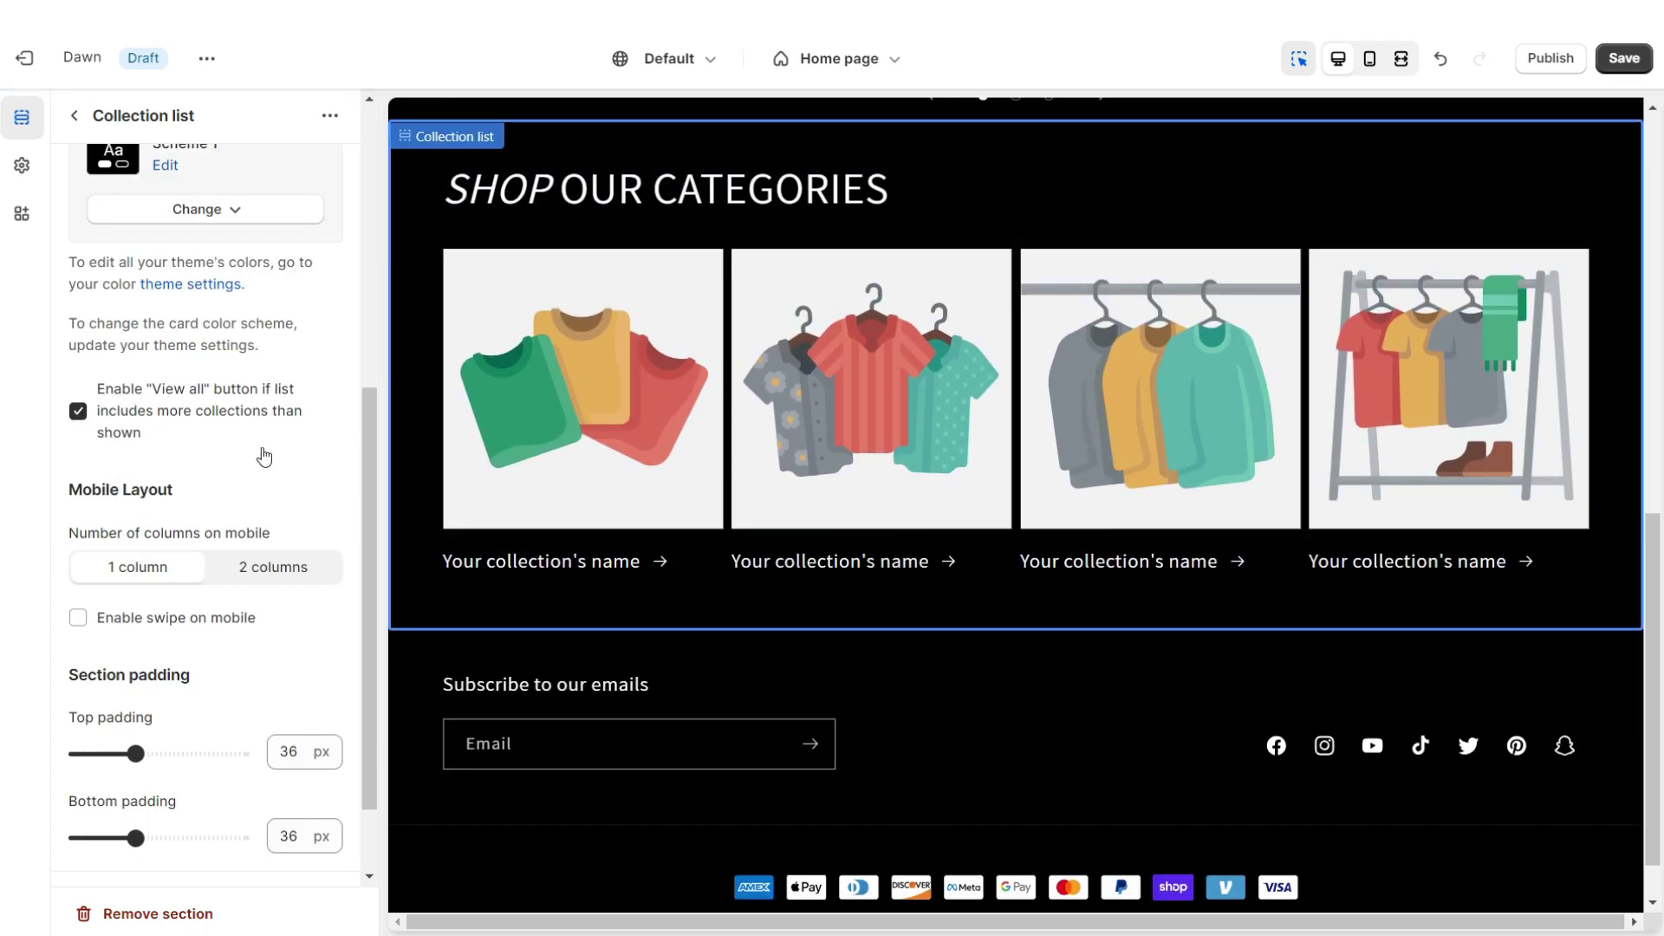
{"action": "left_click", "coordinate": [518, 424]}
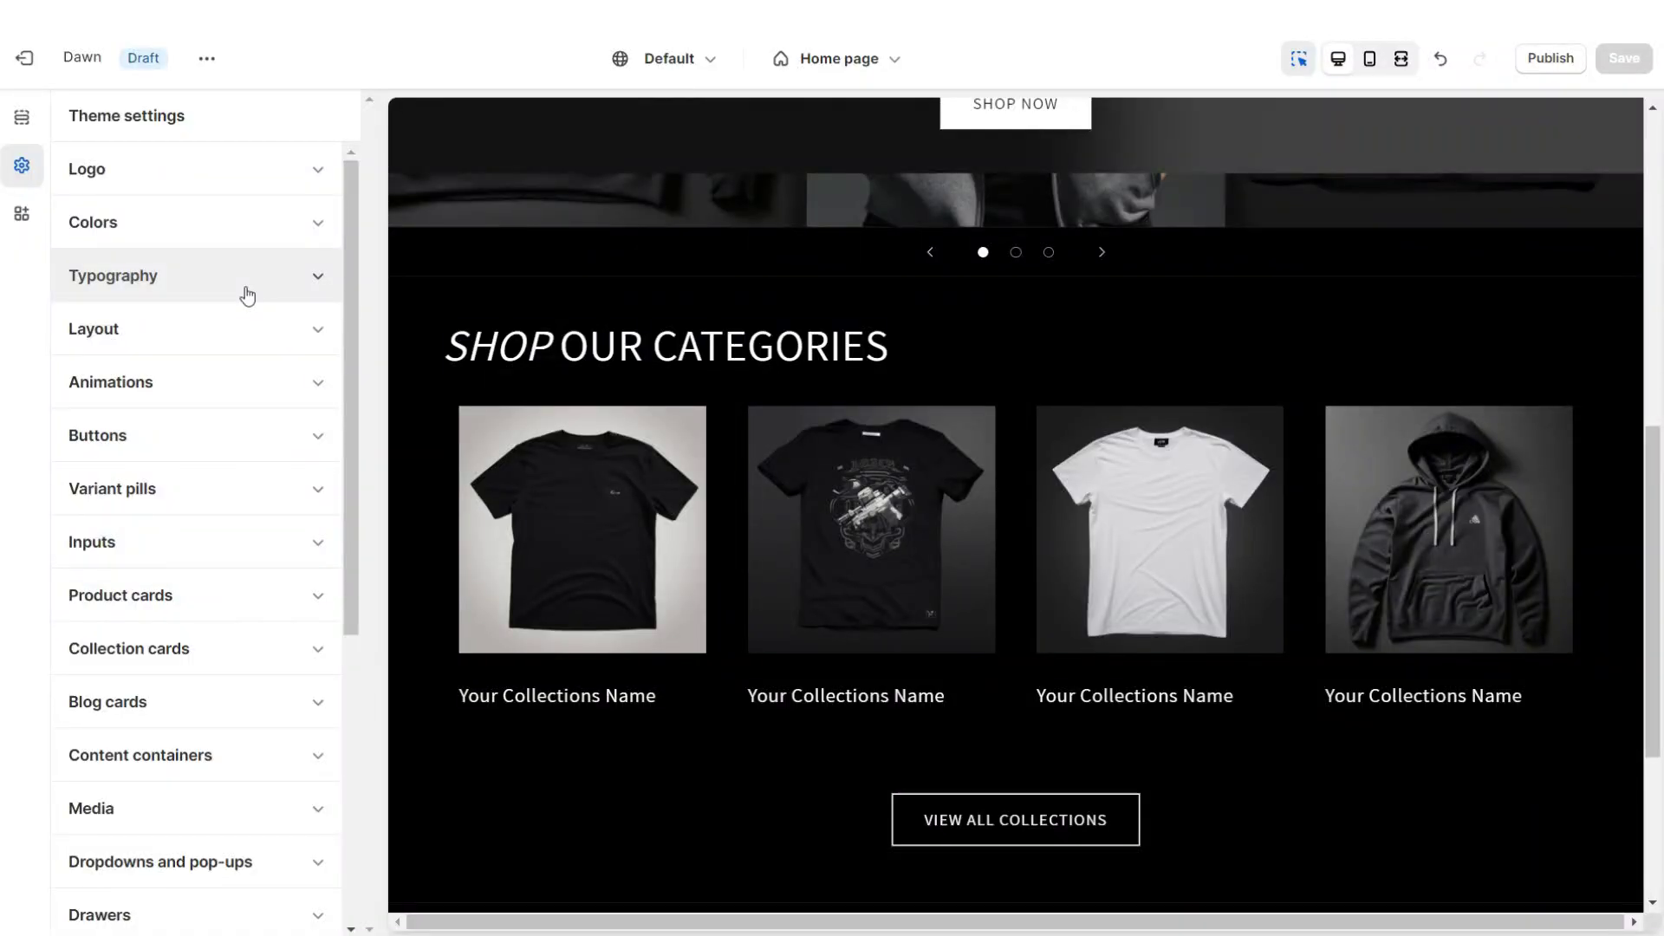
Switch headings to Archivo Narrow Bold and body text to Assistant Bold, then preview the store
{"action": "left_click", "coordinate": [245, 286]}
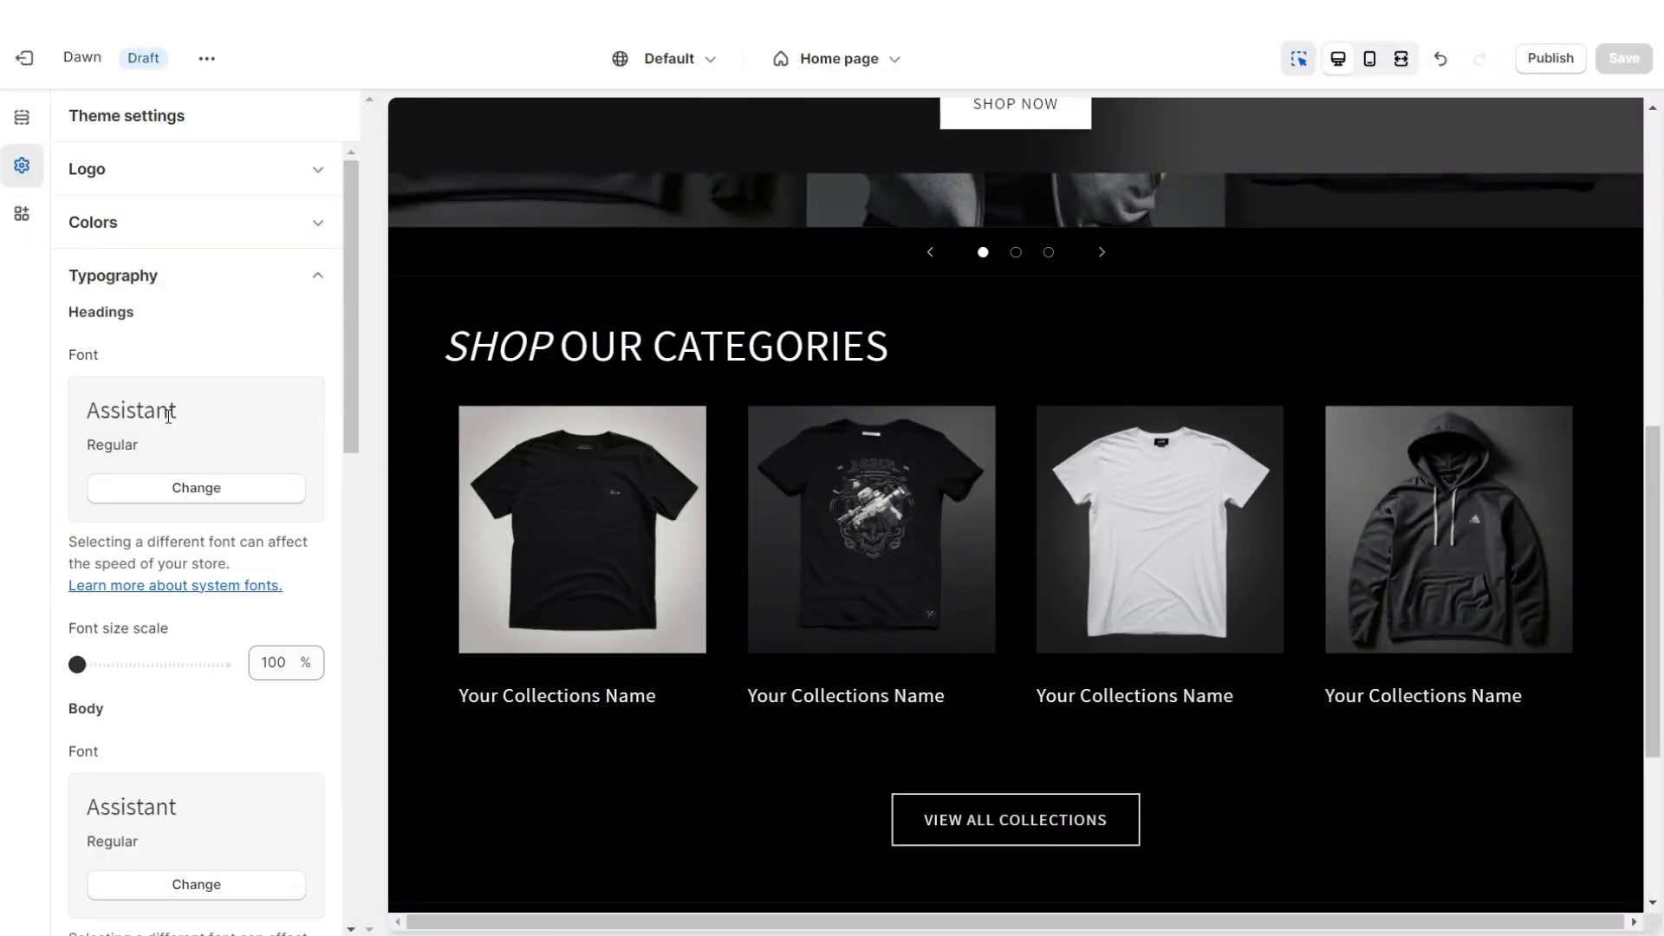
{"action": "left_click", "coordinate": [167, 489]}
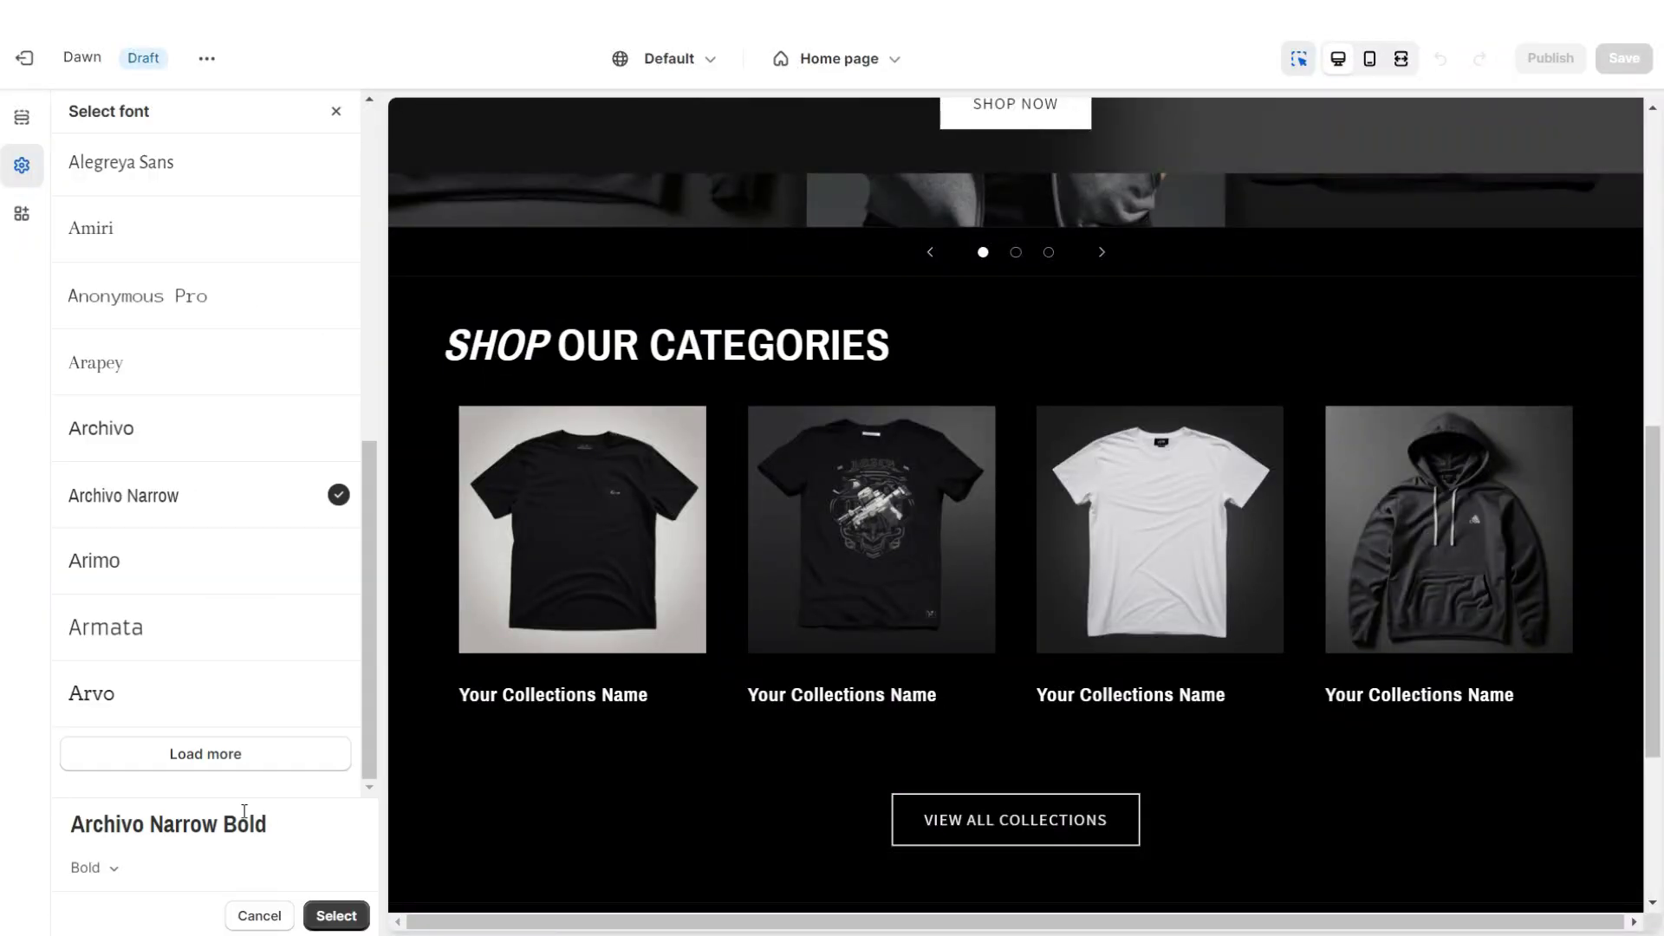
{"action": "left_click", "coordinate": [336, 915]}
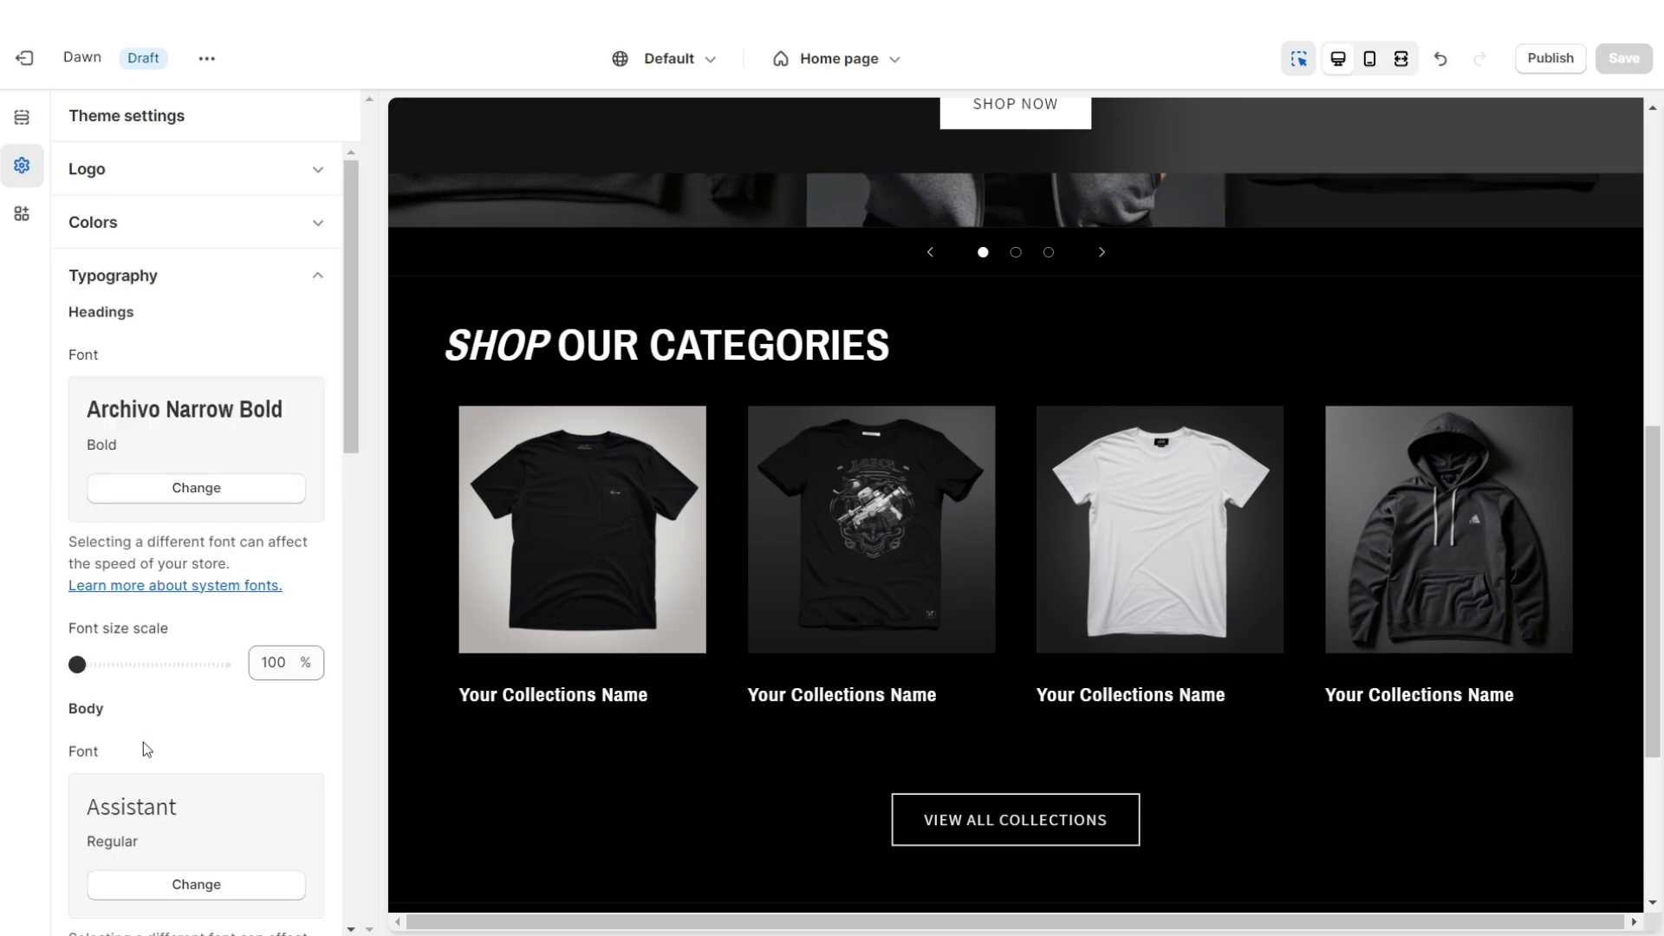
{"action": "left_click", "coordinate": [145, 894]}
{"action": "left_click", "coordinate": [102, 868]}
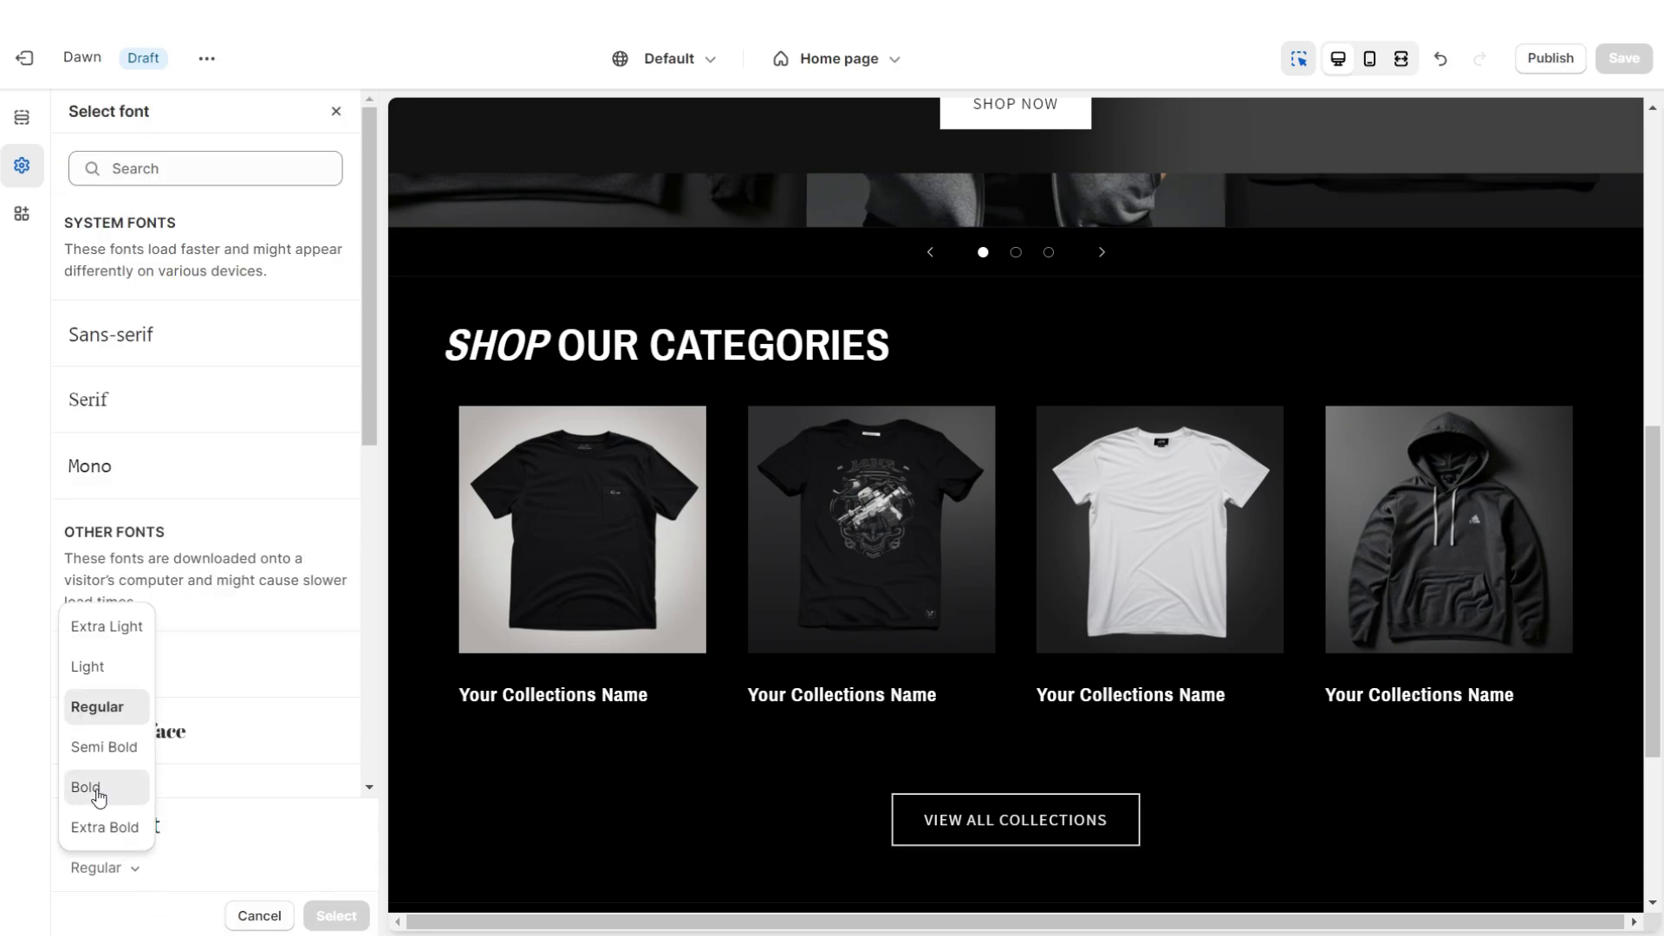
{"action": "left_click", "coordinate": [92, 790]}
{"action": "left_click", "coordinate": [1401, 58]}
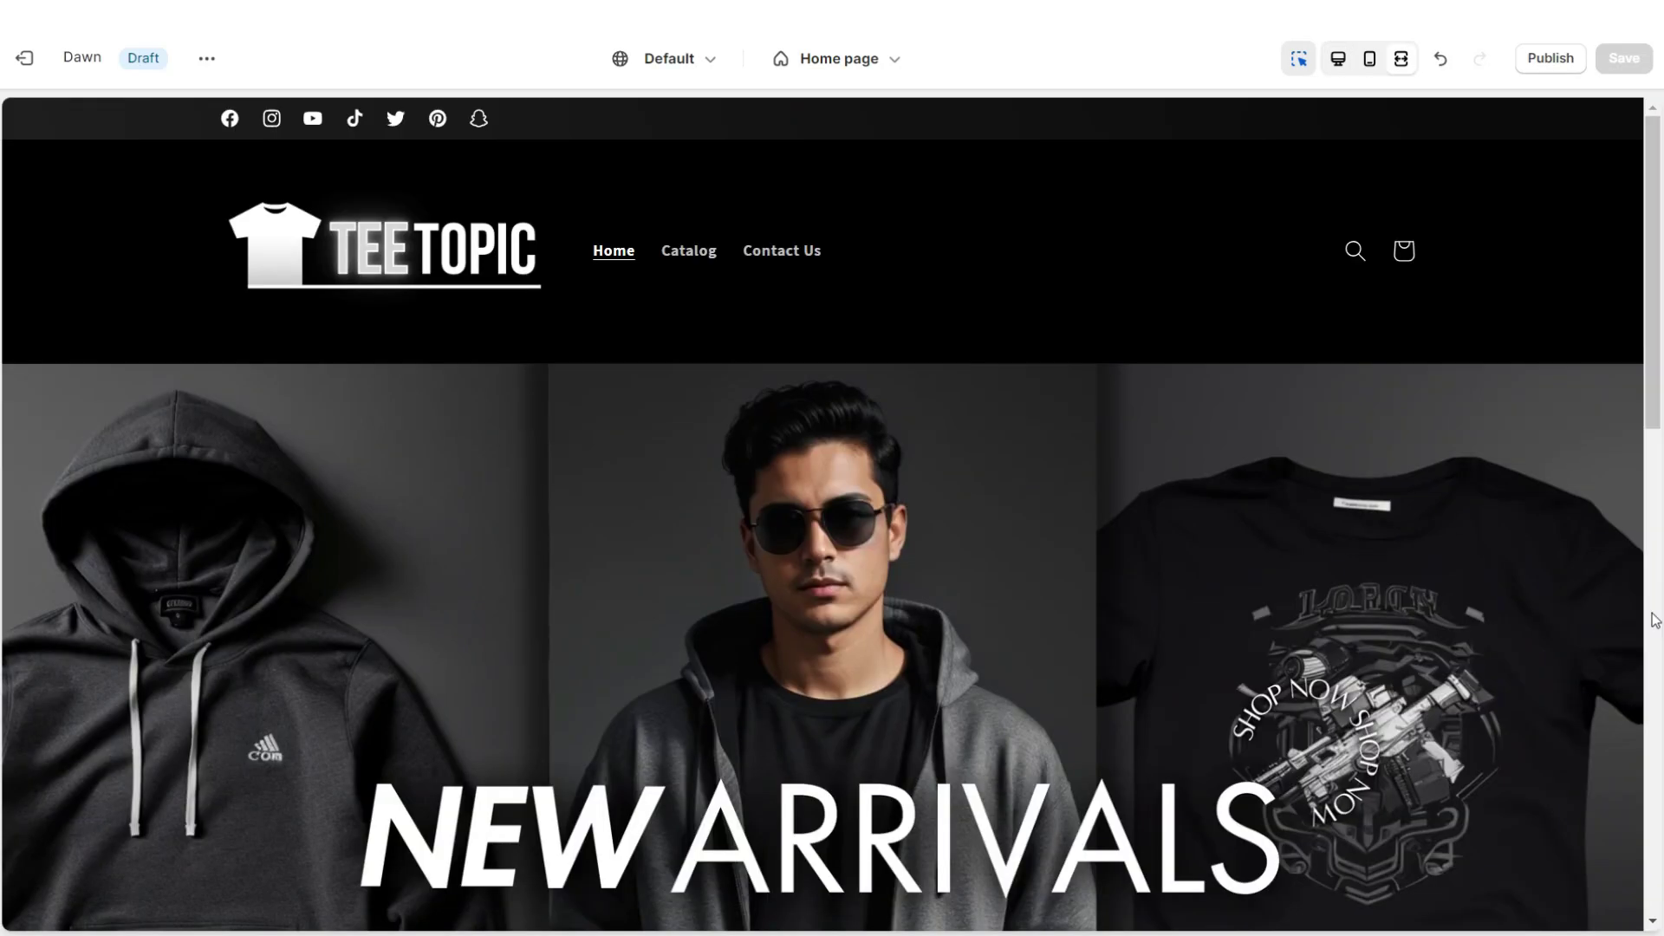
{"action": "scroll", "coordinate": [1653, 618], "scroll_direction": "down", "scroll_amount": 5}
{"action": "scroll", "coordinate": [1654, 618], "scroll_direction": "down", "scroll_amount": 3}
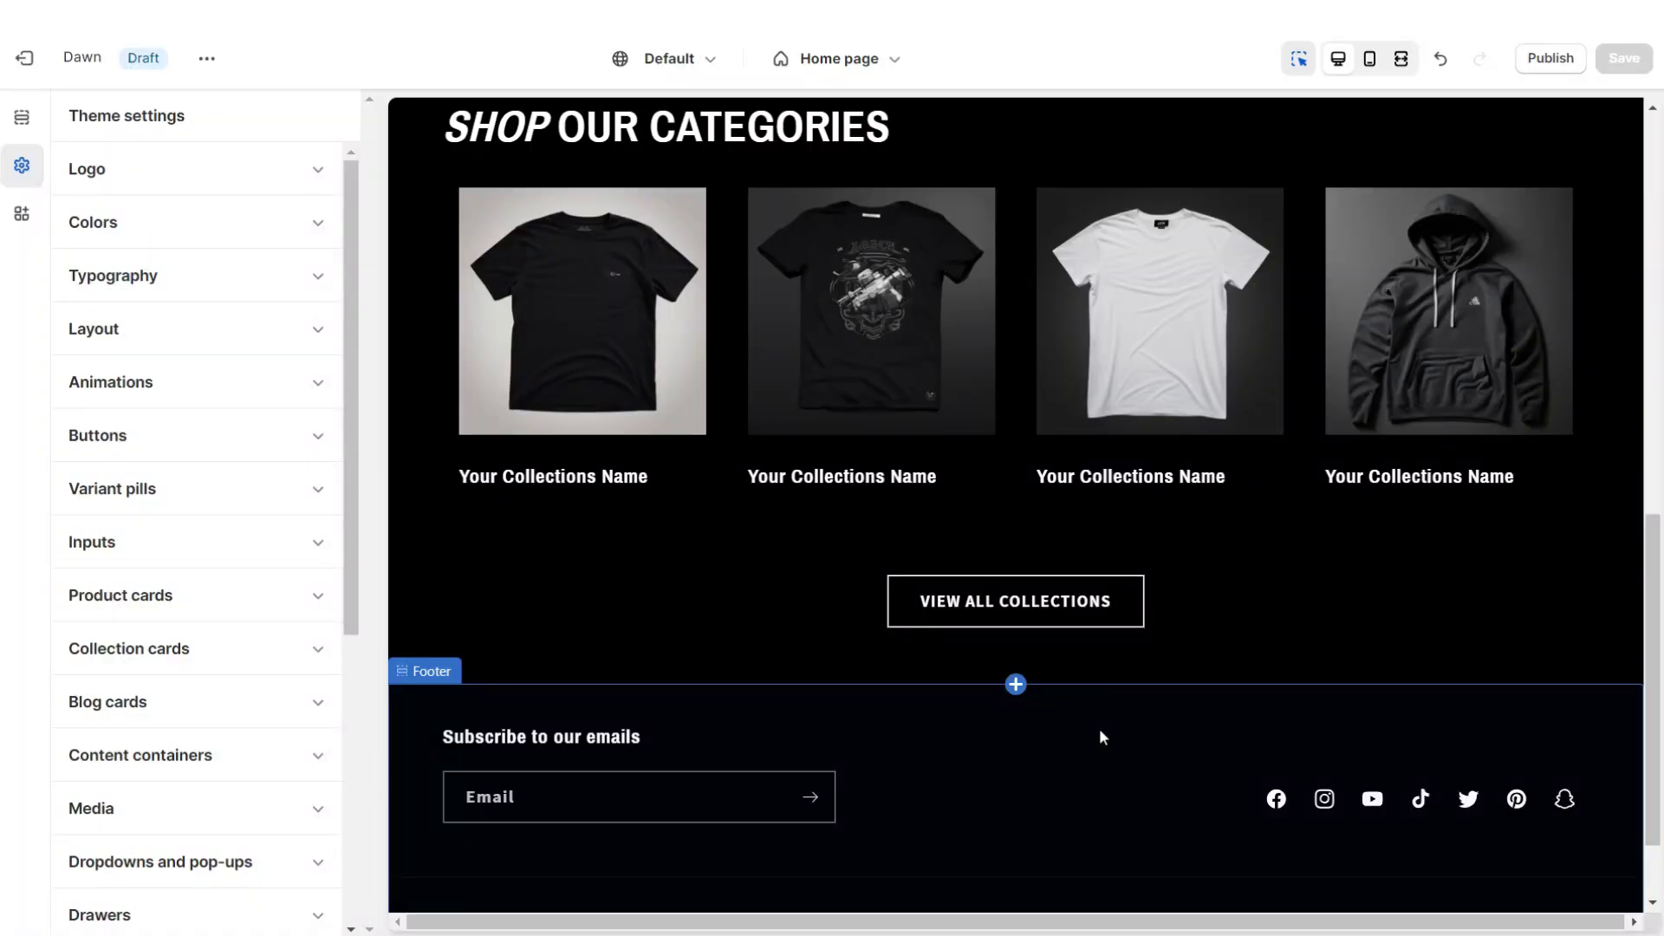
Add an Image banner section without the desktop container, pasting the welcome paragraph as its description
{"action": "left_click", "coordinate": [1012, 652]}
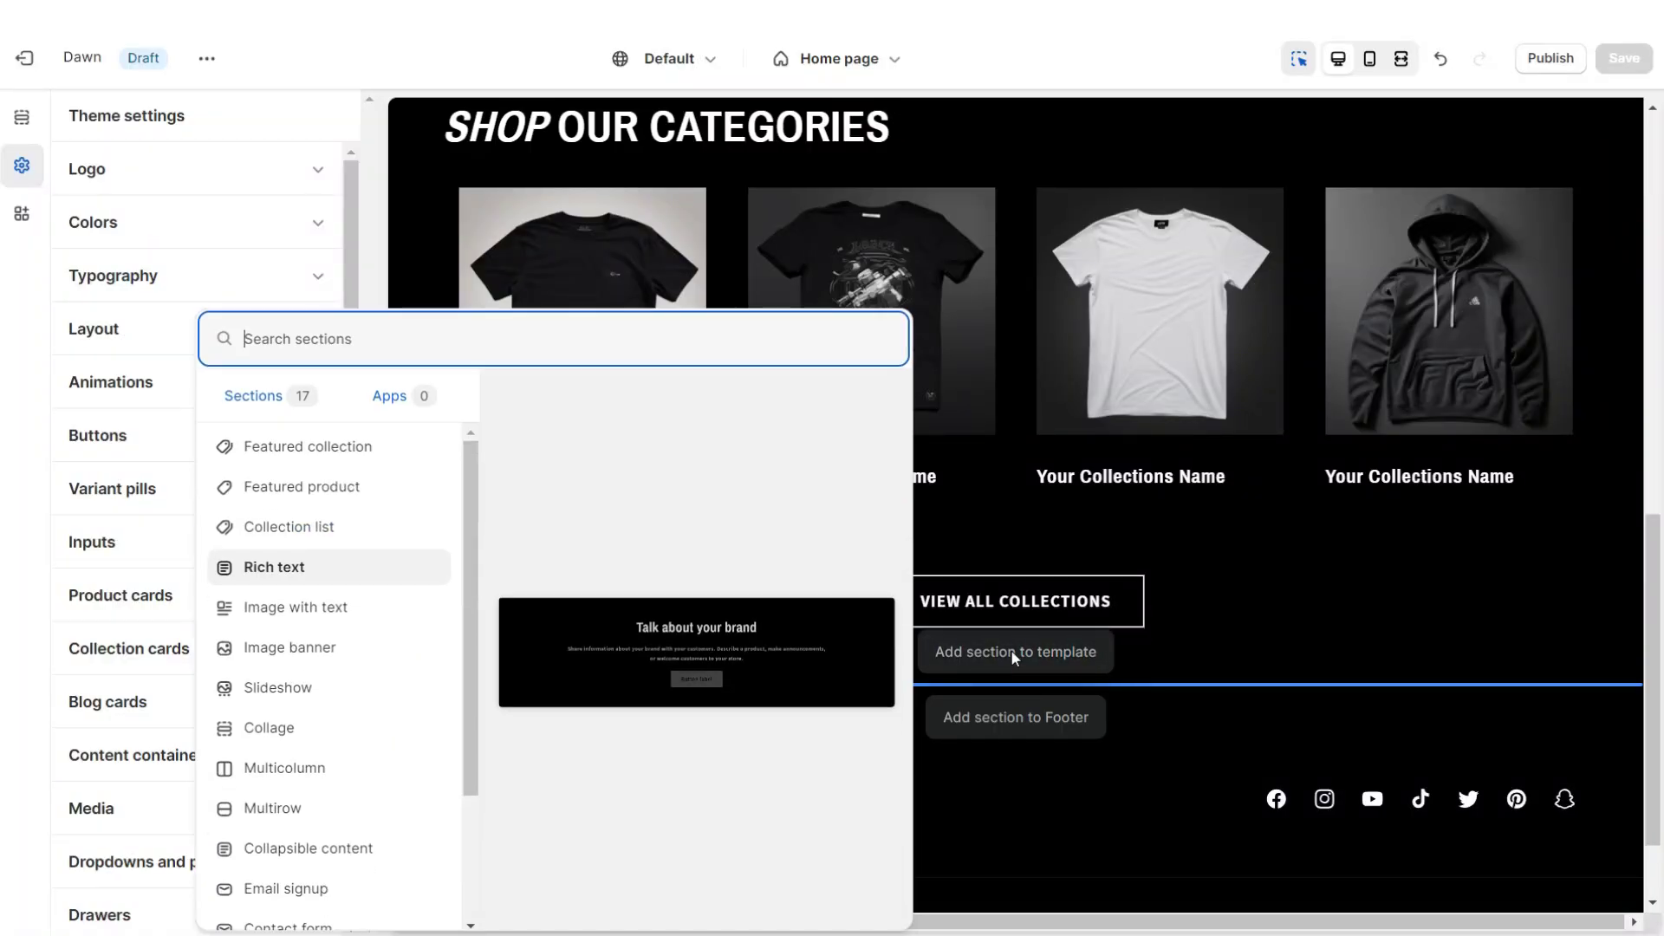
{"action": "left_click", "coordinate": [364, 650]}
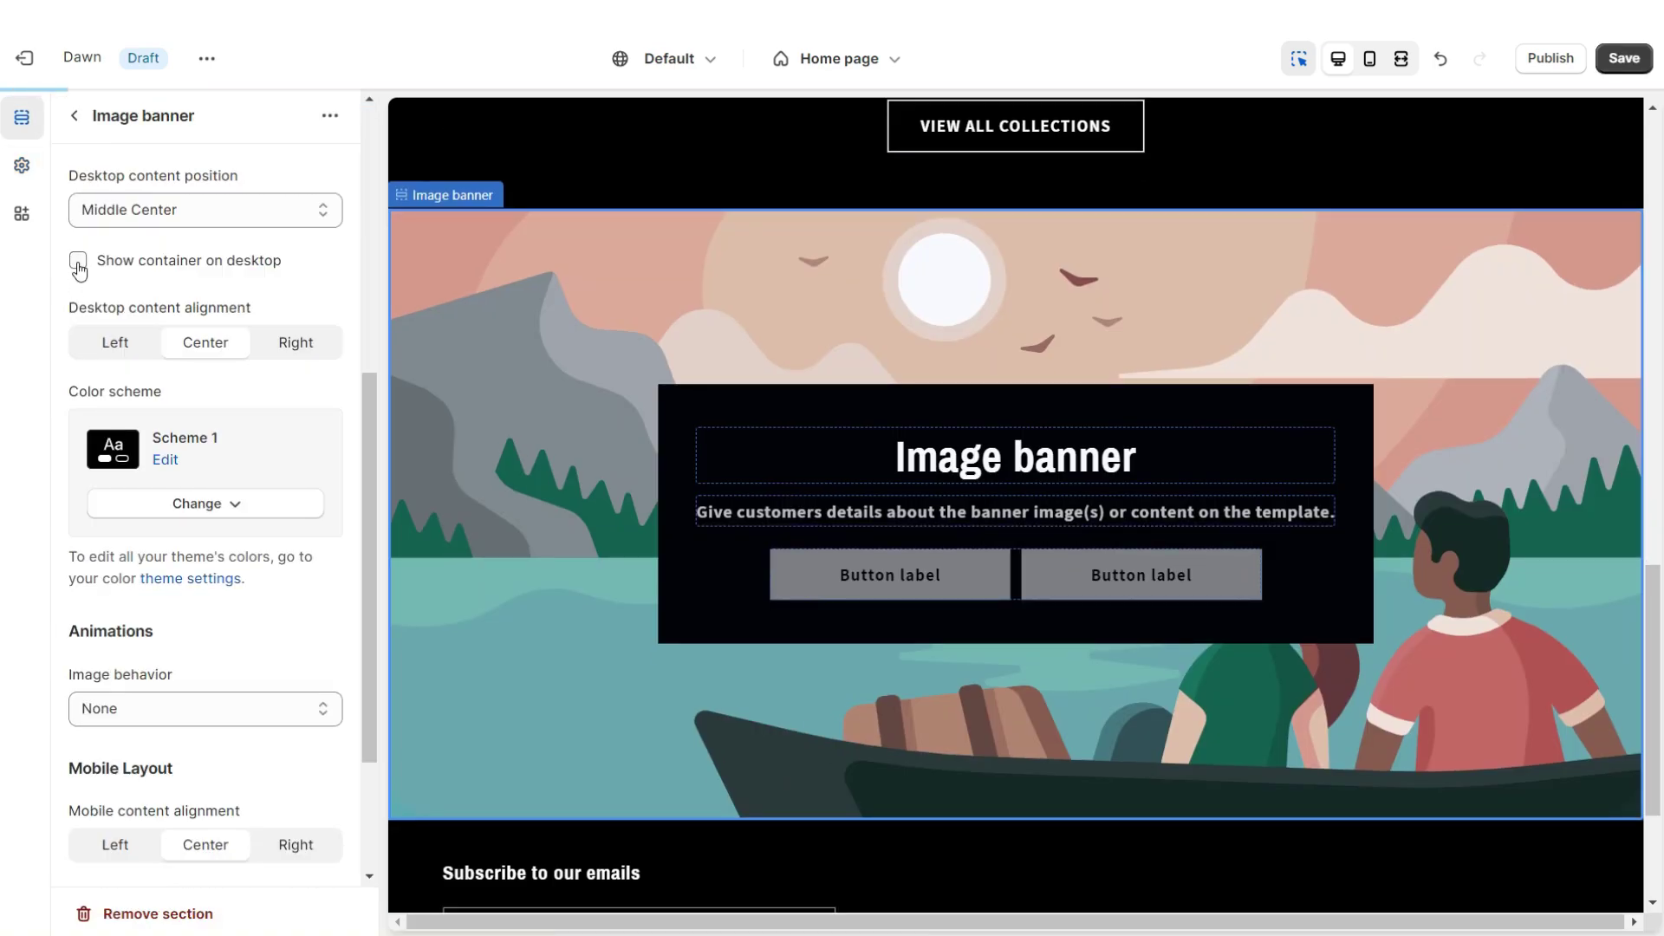
{"action": "left_click", "coordinate": [78, 264]}
{"action": "scroll", "coordinate": [87, 381], "scroll_direction": "down", "scroll_amount": 3}
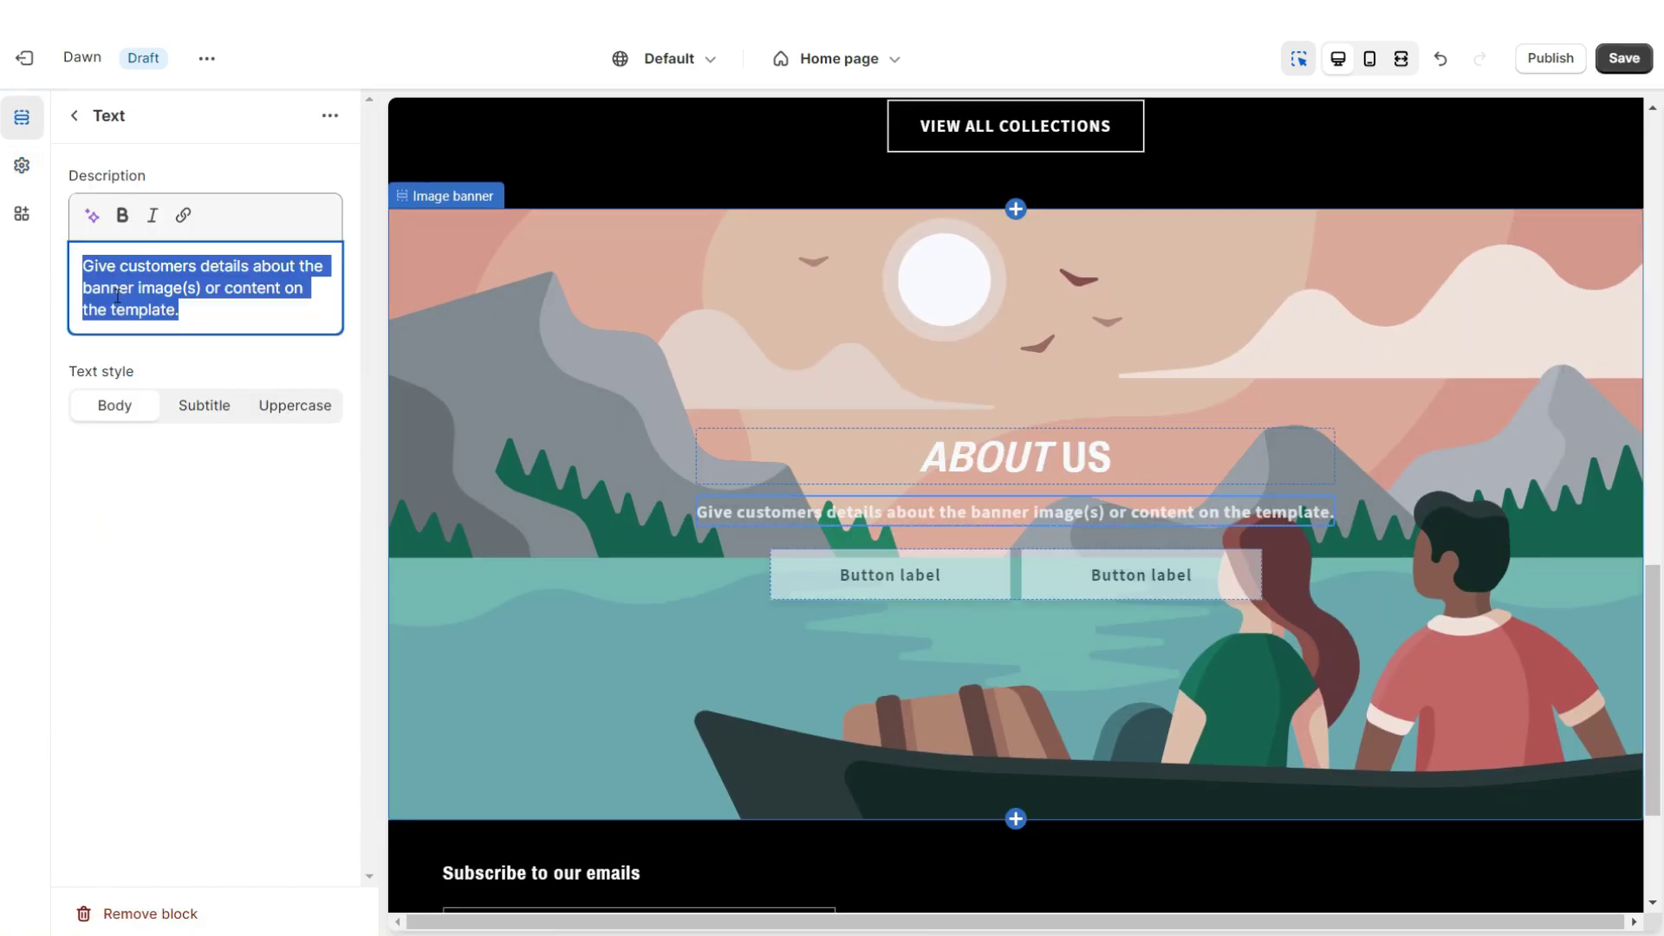
{"action": "right_click", "coordinate": [117, 297]}
{"action": "left_click", "coordinate": [152, 397]}
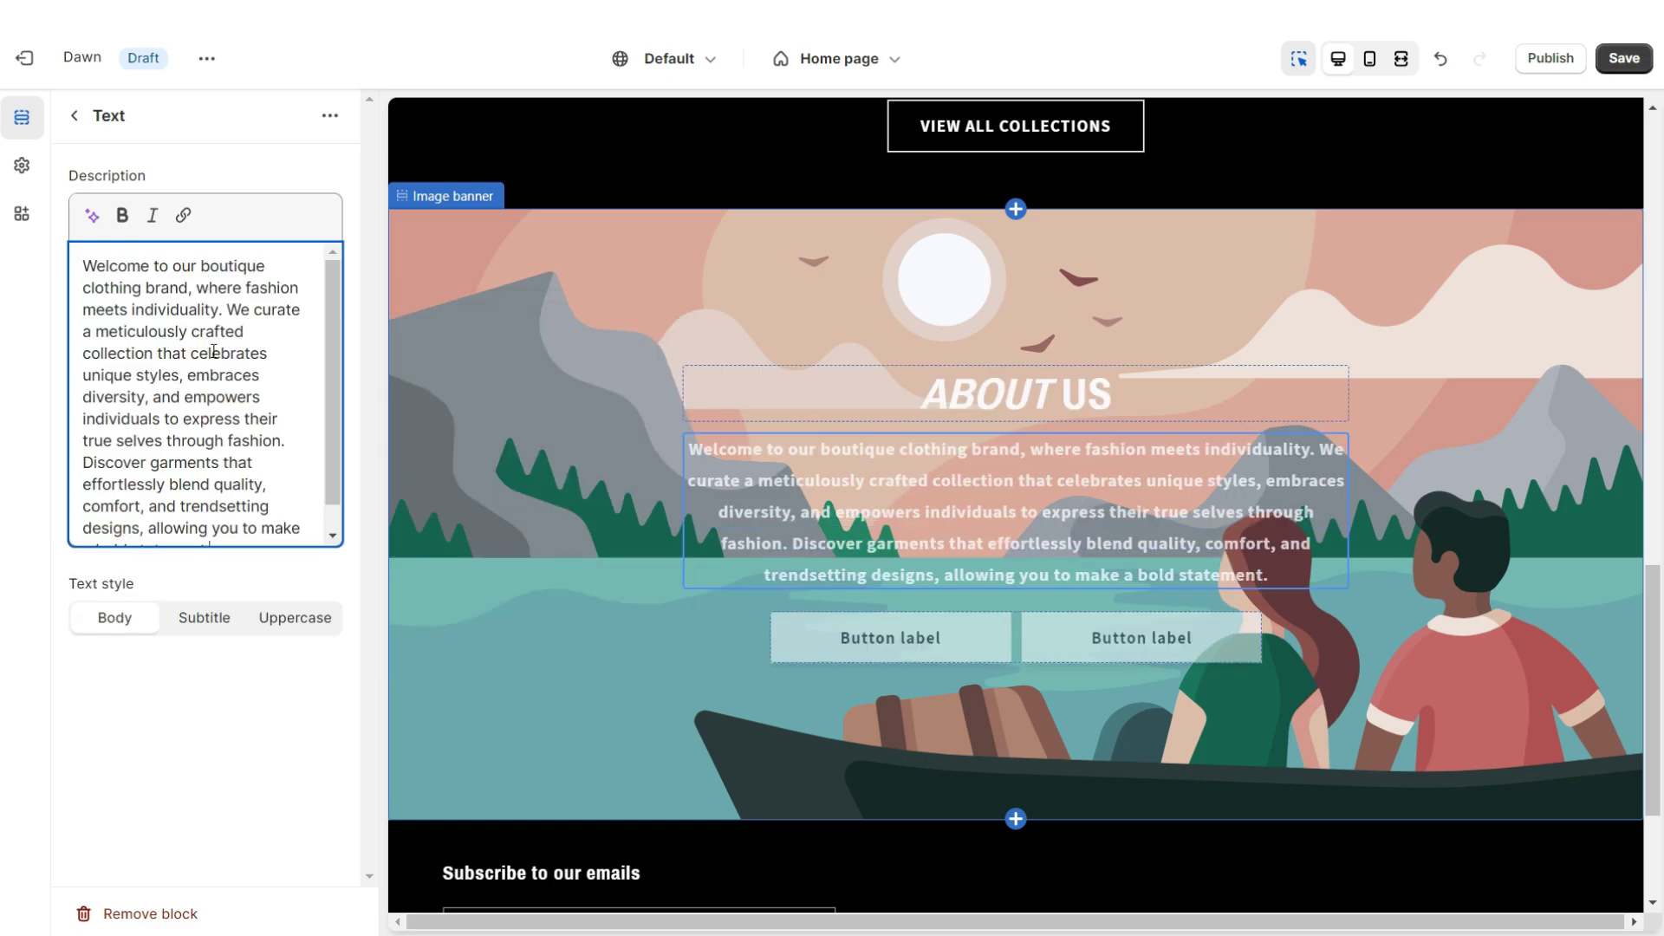
Clear the second button's label and link the first button to the Contact page
{"action": "left_click", "coordinate": [137, 458]}
{"action": "key", "text": "ctrl+a"}
{"action": "key", "text": "BackSpace"}
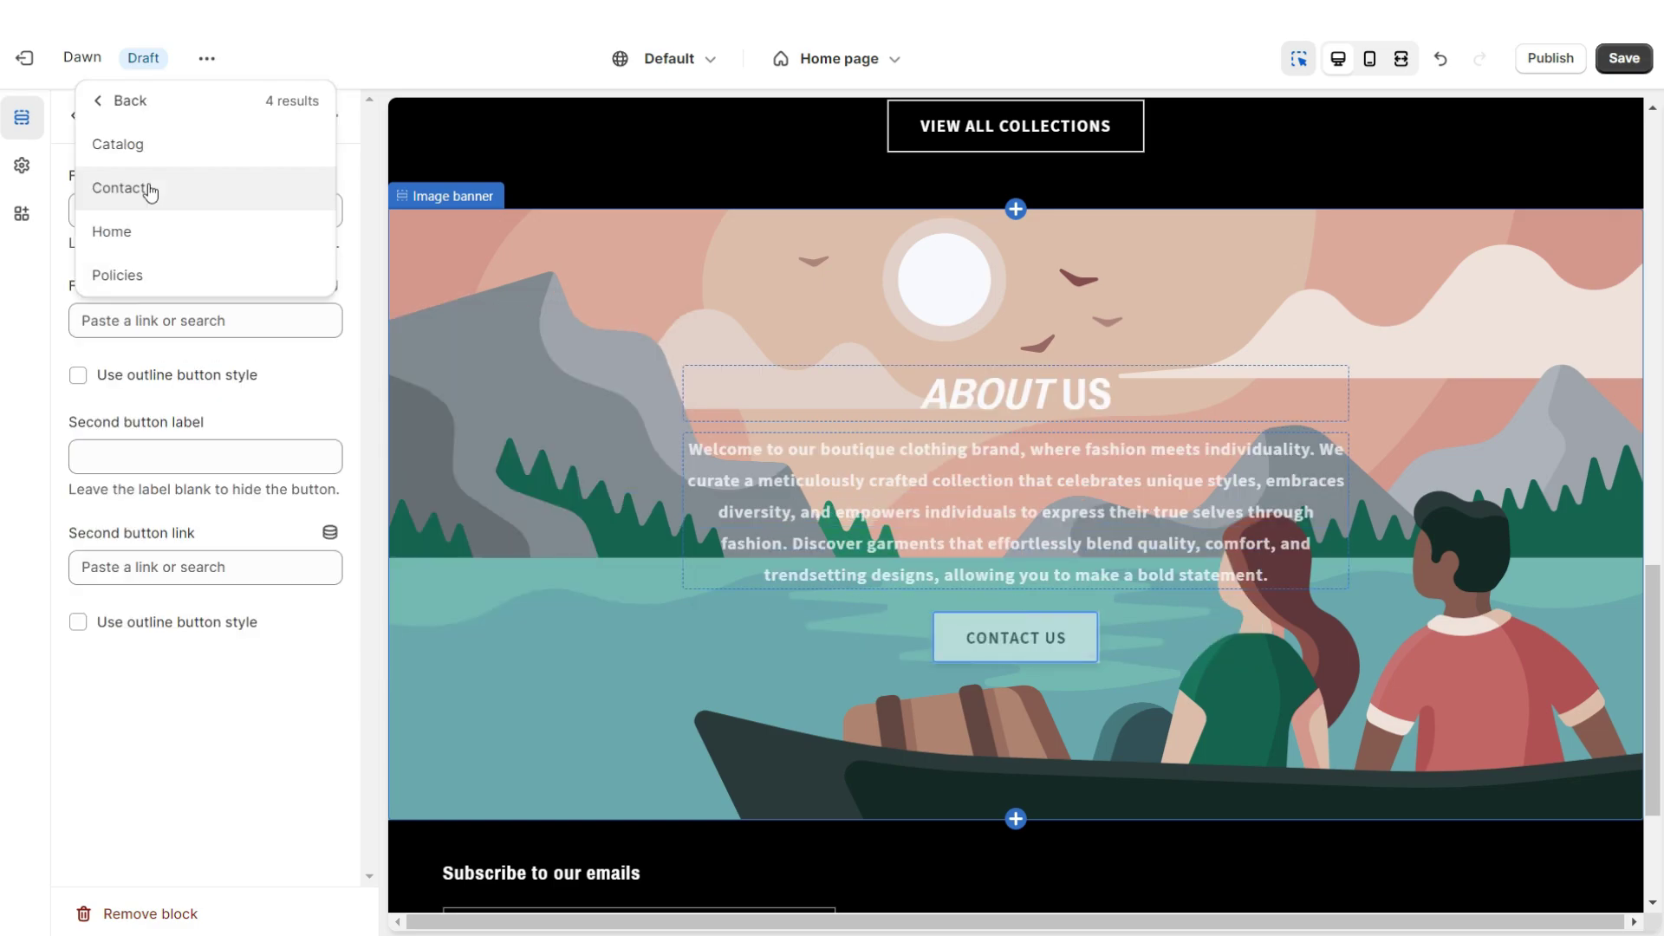
{"action": "left_click", "coordinate": [143, 185]}
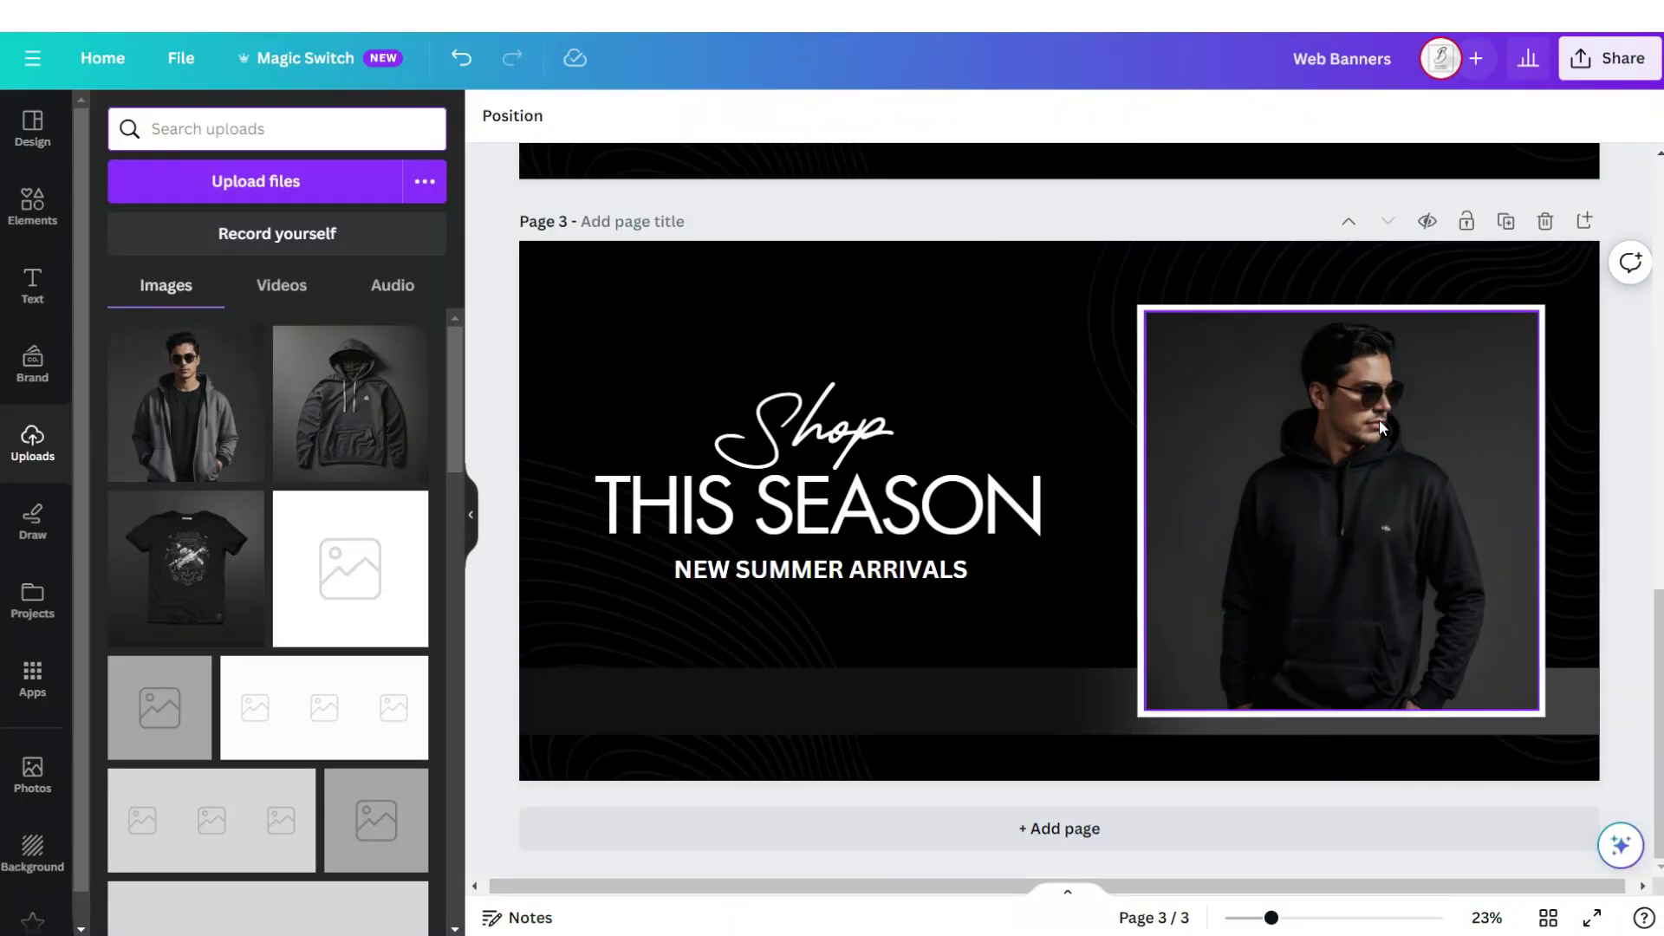
Add page 4 with pasted brand text in uppercase bold Futura, stretched across the page
{"action": "left_click", "coordinate": [1586, 221]}
{"action": "left_click", "coordinate": [32, 286]}
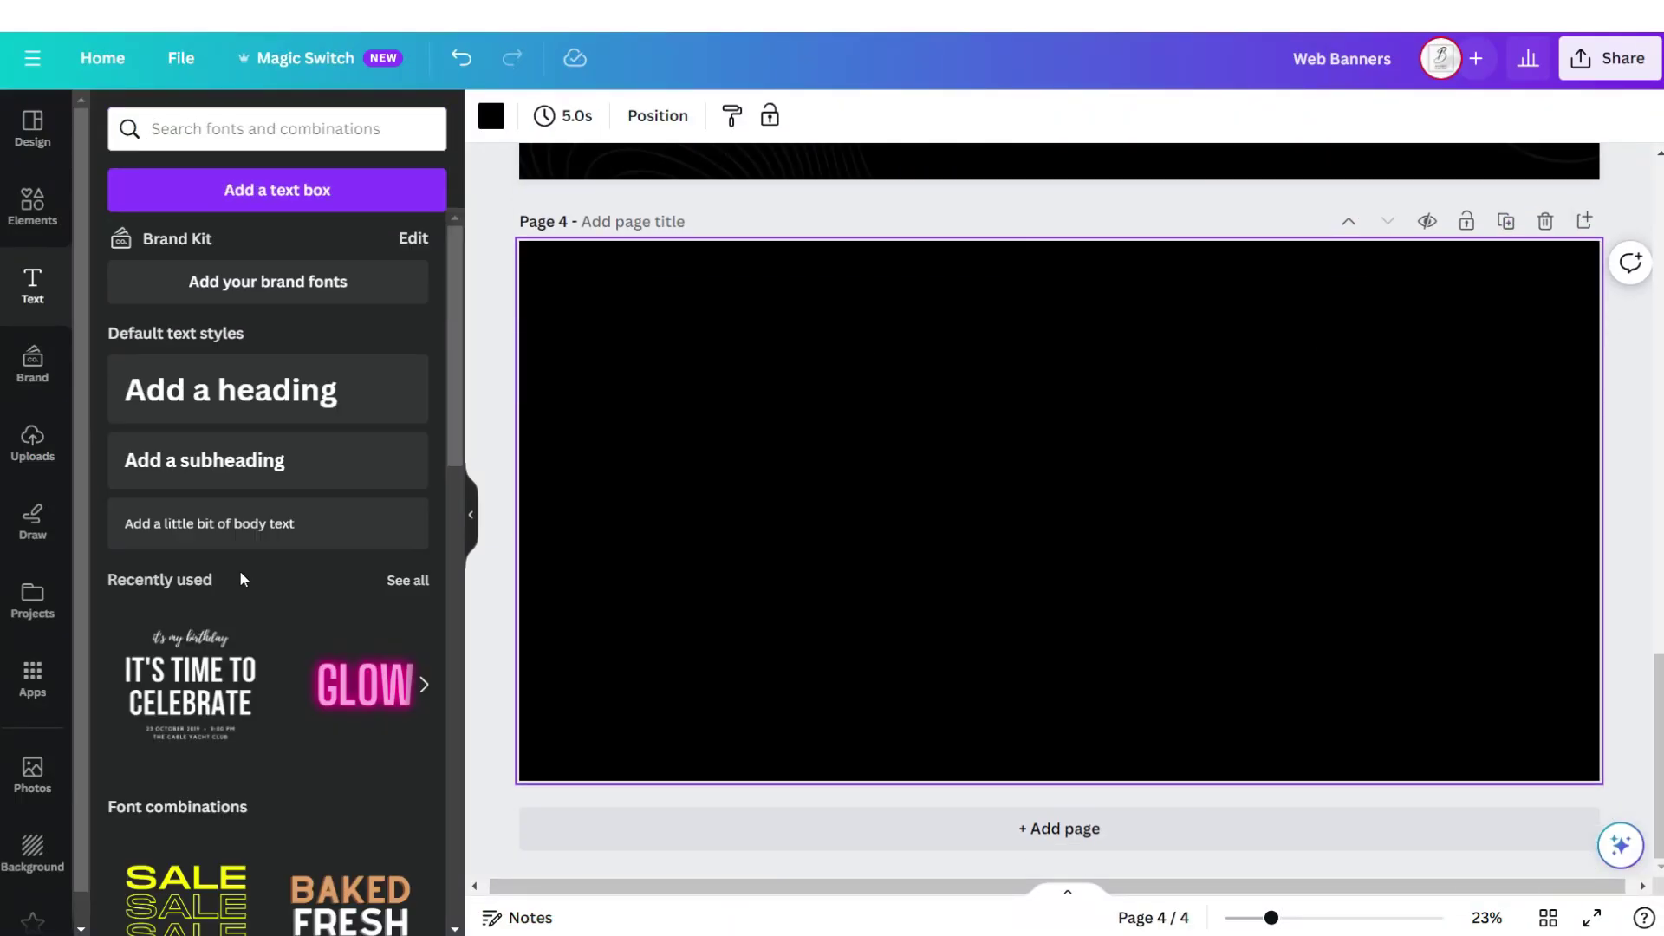
{"action": "left_click", "coordinate": [252, 523]}
{"action": "type", "text": "TeeTopic"}
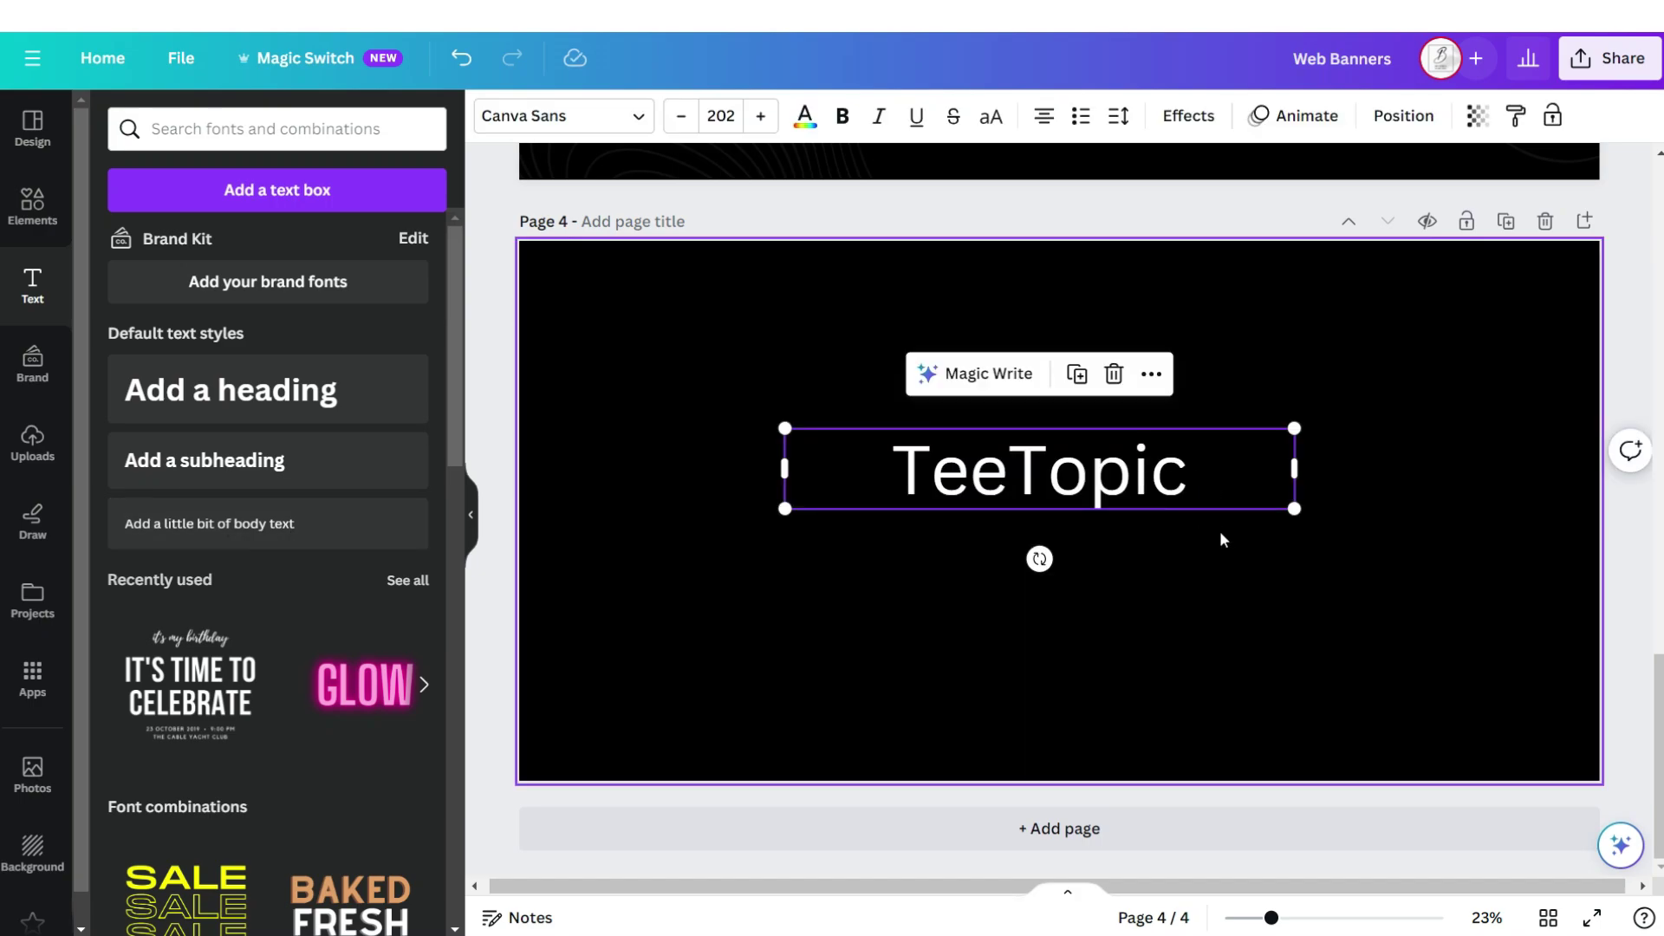
{"action": "left_click", "coordinate": [988, 121]}
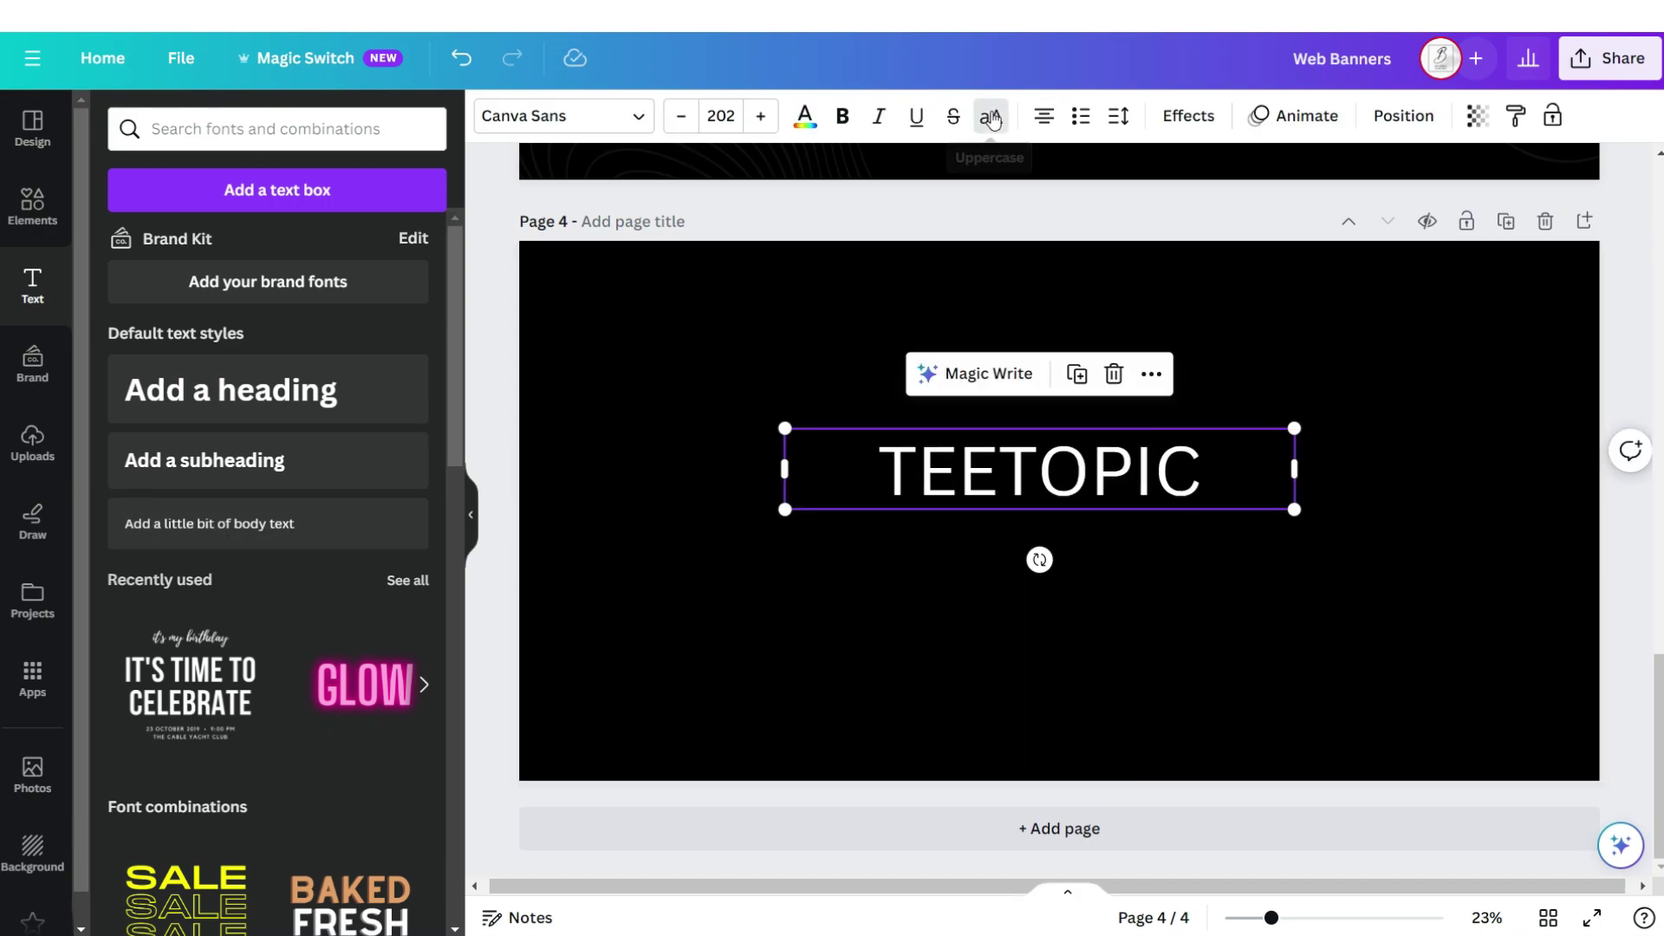
{"action": "left_click", "coordinate": [840, 118]}
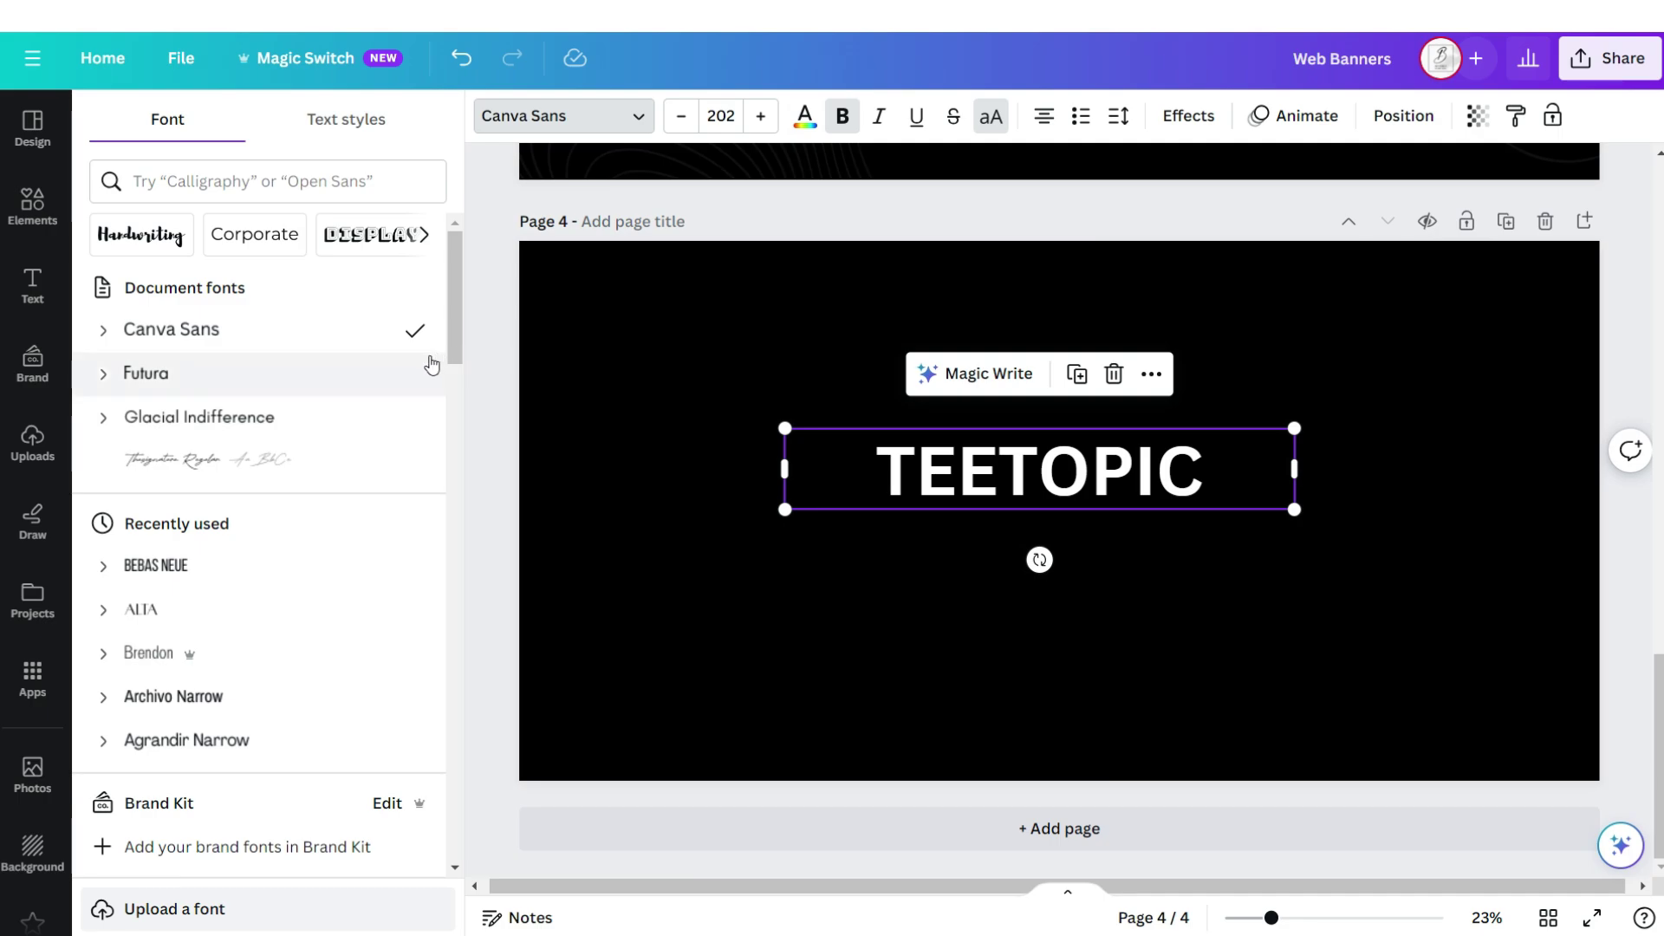
{"action": "left_click", "coordinate": [377, 370]}
{"action": "left_click_drag", "start_coordinate": [1294, 469], "coordinate": [1485, 583]}
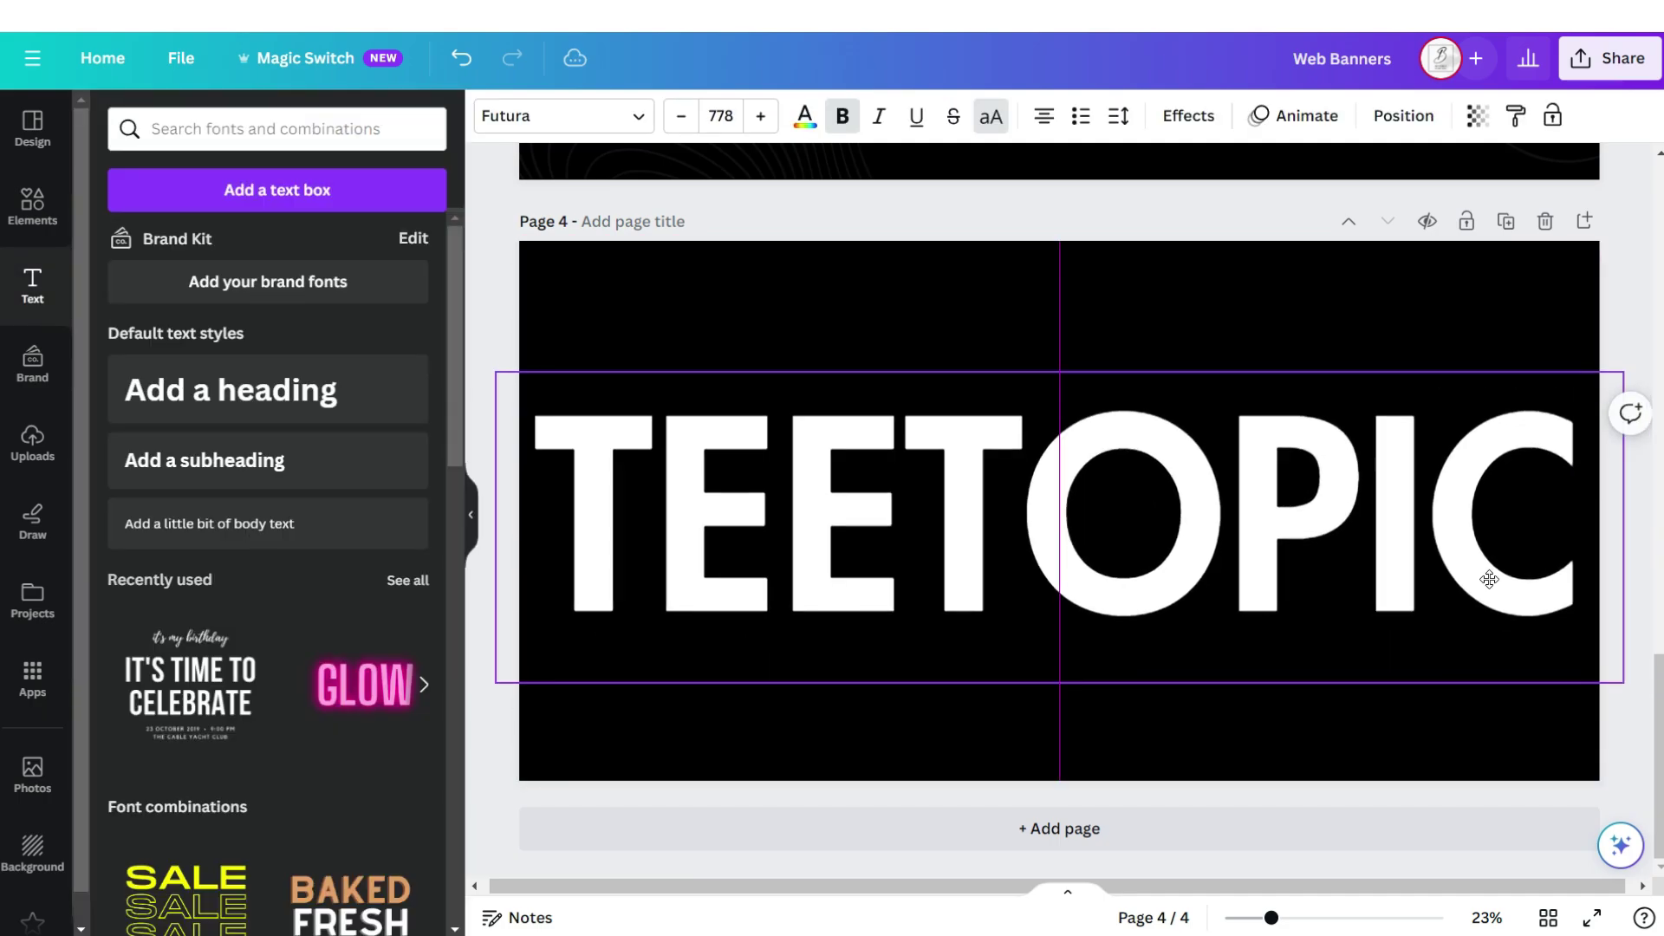
Add vertical Futura TEE TOPIC text, bold TEE and italic TOPIC, along both page edges
{"action": "left_click", "coordinate": [252, 531]}
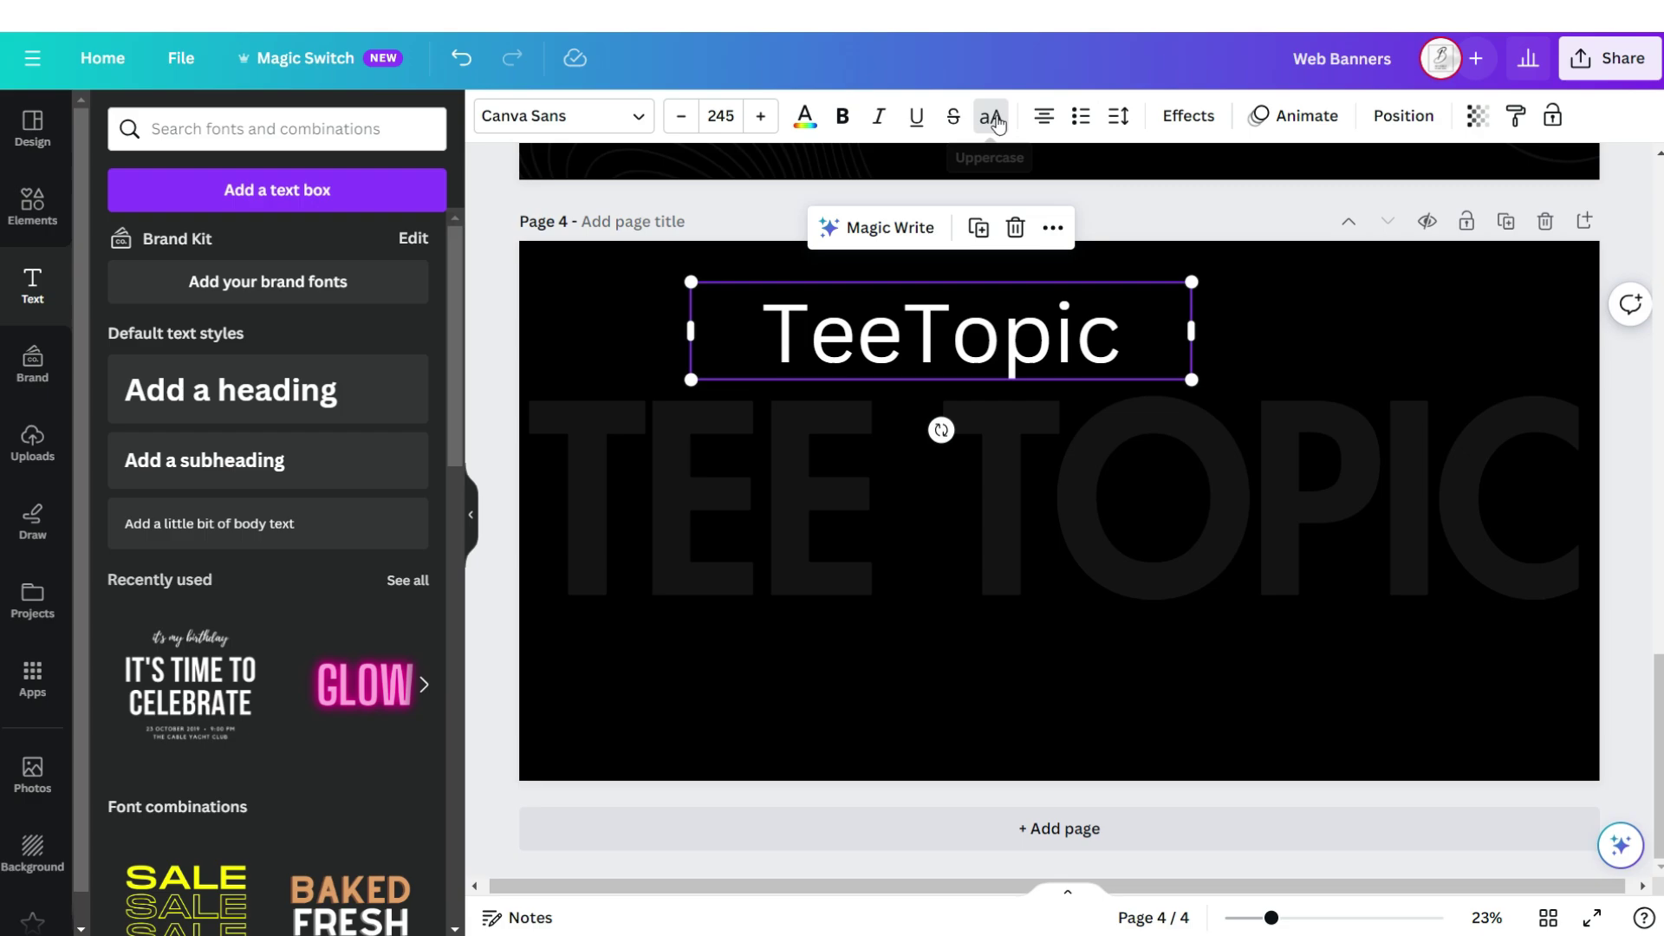
{"action": "left_click", "coordinate": [990, 115]}
{"action": "left_click", "coordinate": [841, 115]}
{"action": "left_click_drag", "start_coordinate": [746, 333], "coordinate": [1138, 333]}
{"action": "left_click", "coordinate": [878, 115]}
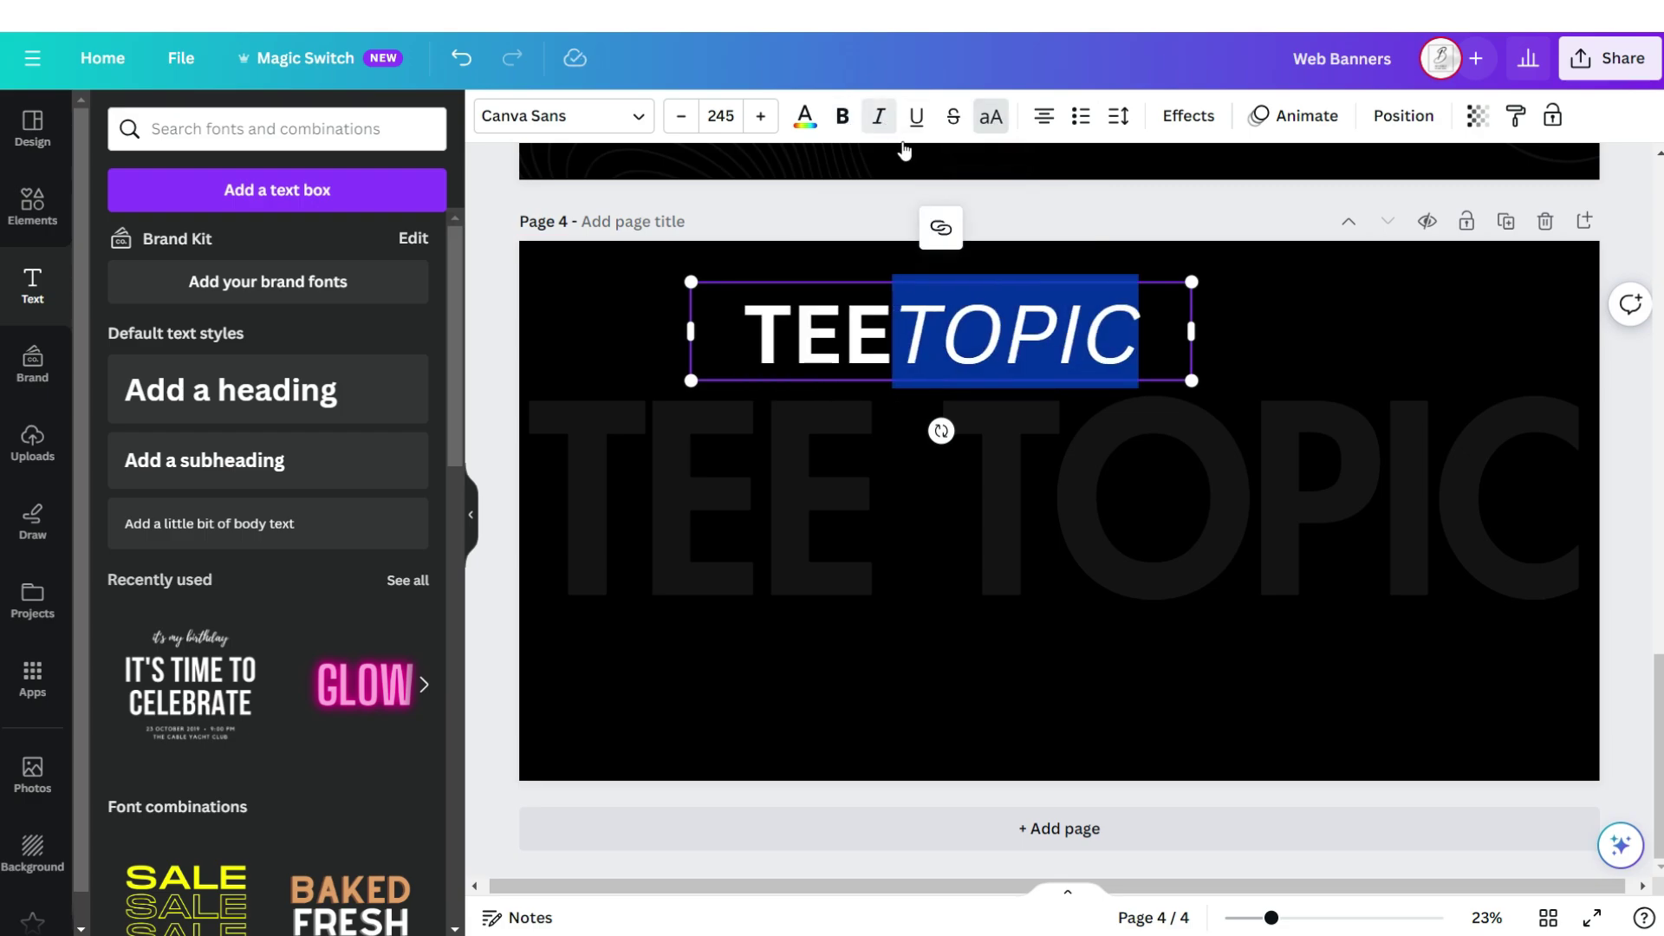
{"action": "left_click_drag", "start_coordinate": [904, 281], "coordinate": [747, 422]}
{"action": "left_click", "coordinate": [563, 115]}
{"action": "left_click", "coordinate": [216, 373]}
{"action": "left_click_drag", "start_coordinate": [785, 569], "coordinate": [742, 511]}
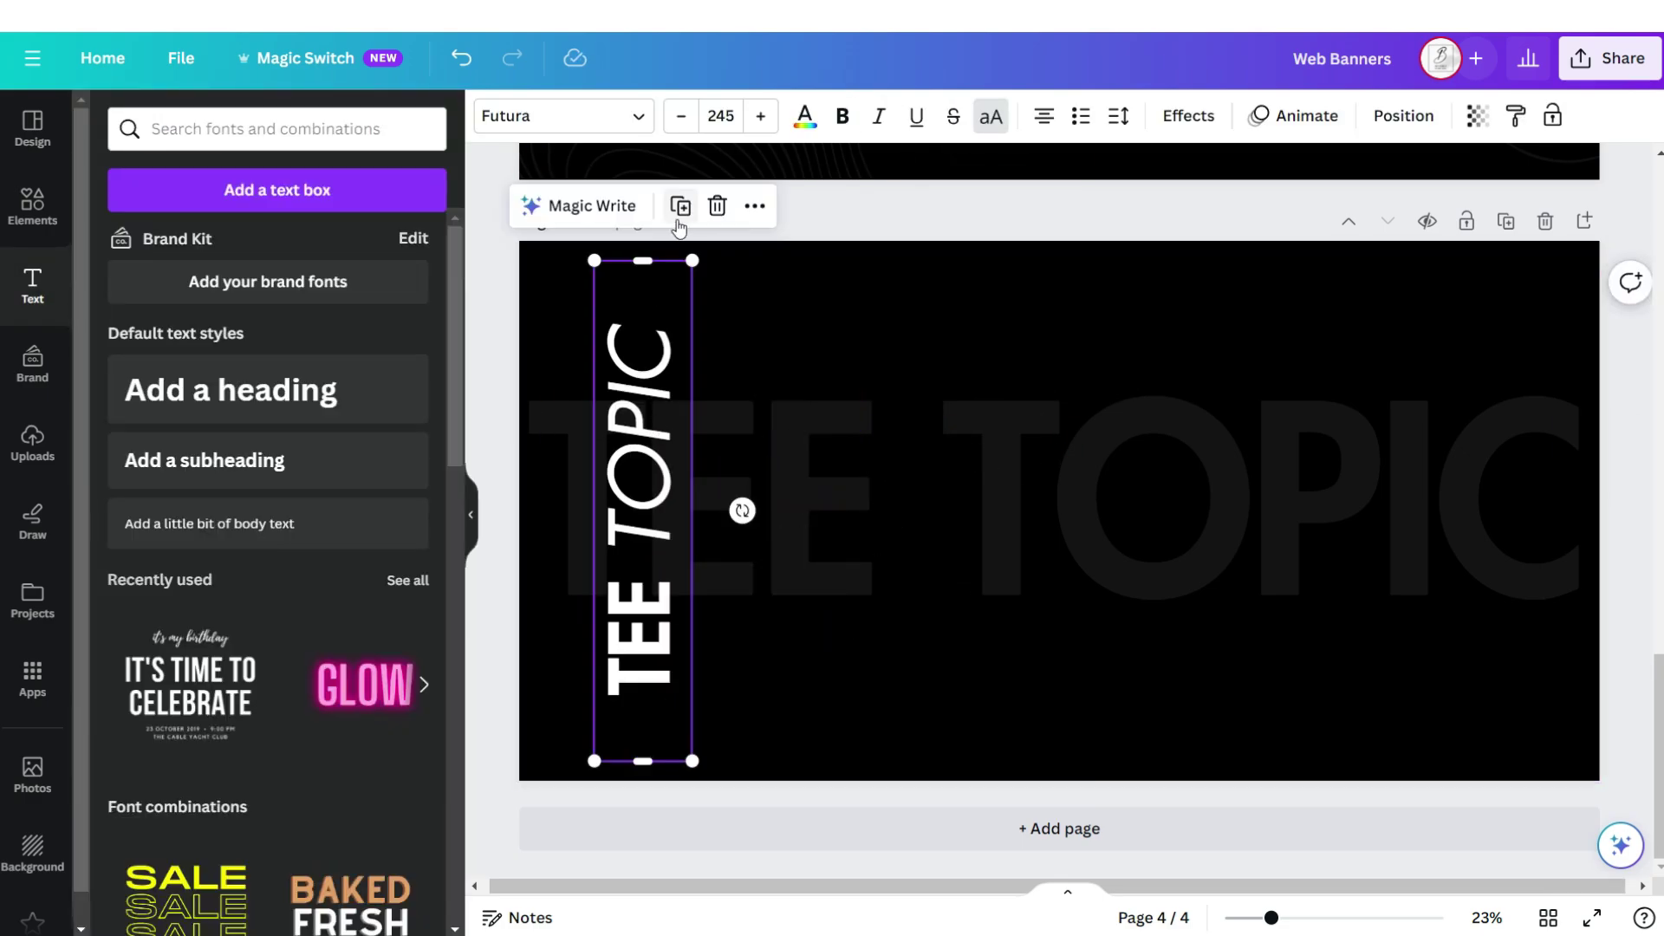
{"action": "left_click", "coordinate": [681, 206]}
{"action": "left_click_drag", "start_coordinate": [1188, 557], "coordinate": [1500, 558]}
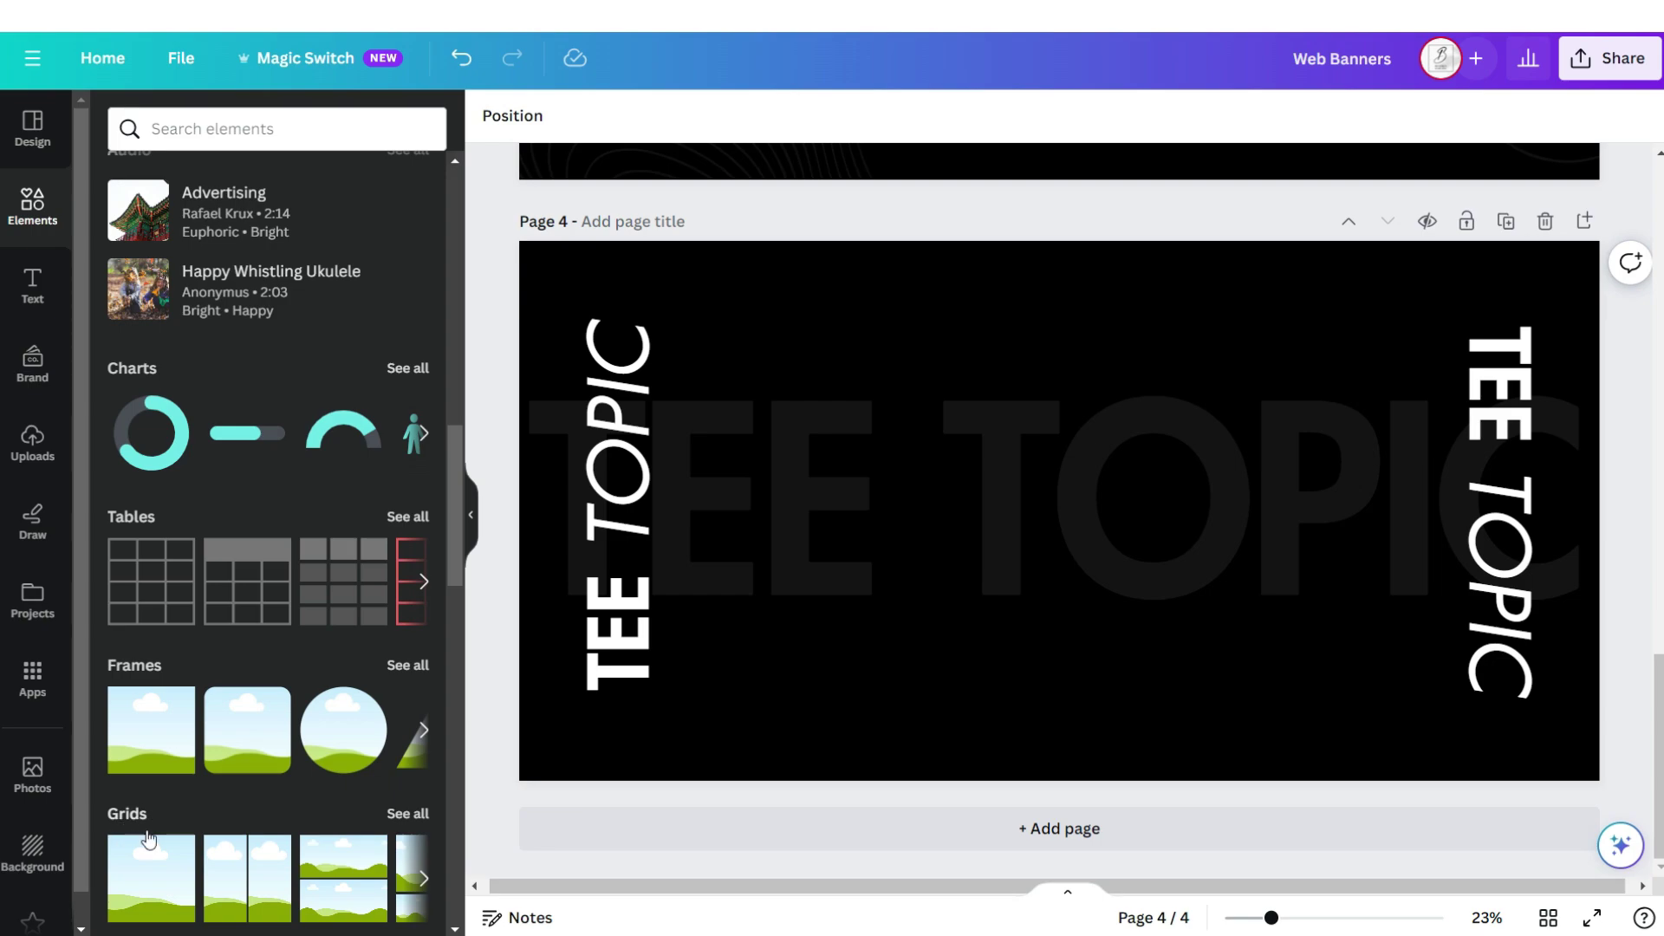
Place the hoodie photo in a centred grid frame and download page 4 as PNG
{"action": "left_click", "coordinate": [151, 890]}
{"action": "left_click_drag", "start_coordinate": [1593, 496], "coordinate": [1266, 497]}
{"action": "left_click", "coordinate": [32, 442]}
{"action": "left_click_drag", "start_coordinate": [185, 403], "coordinate": [907, 433]}
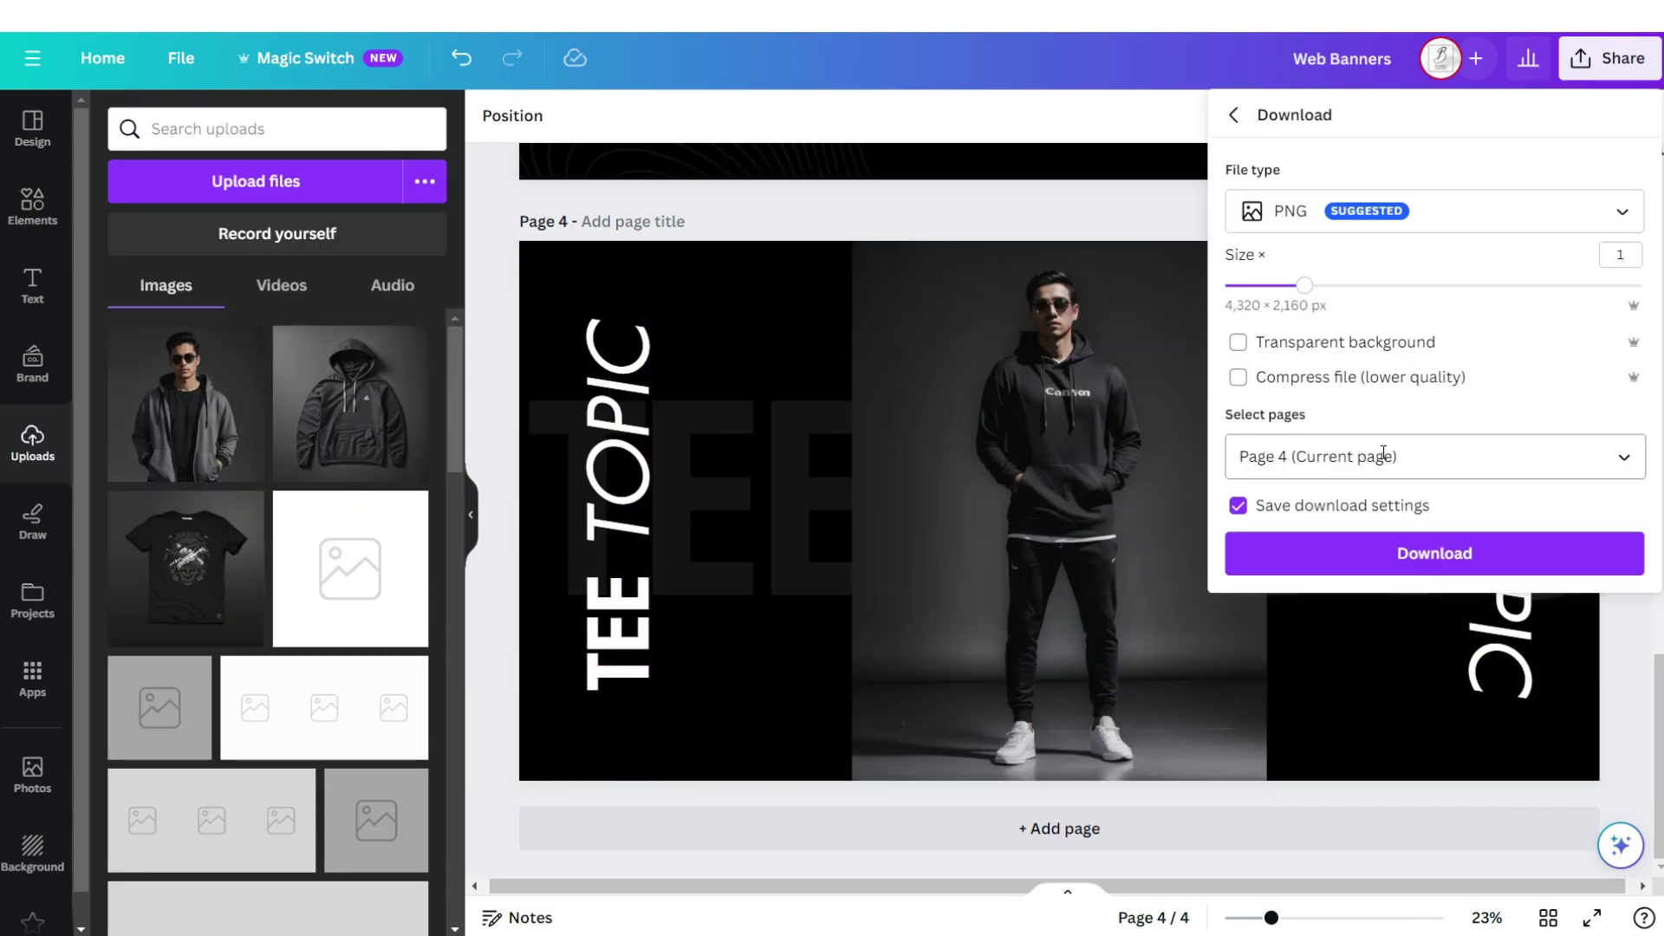
{"action": "left_click", "coordinate": [1352, 544]}
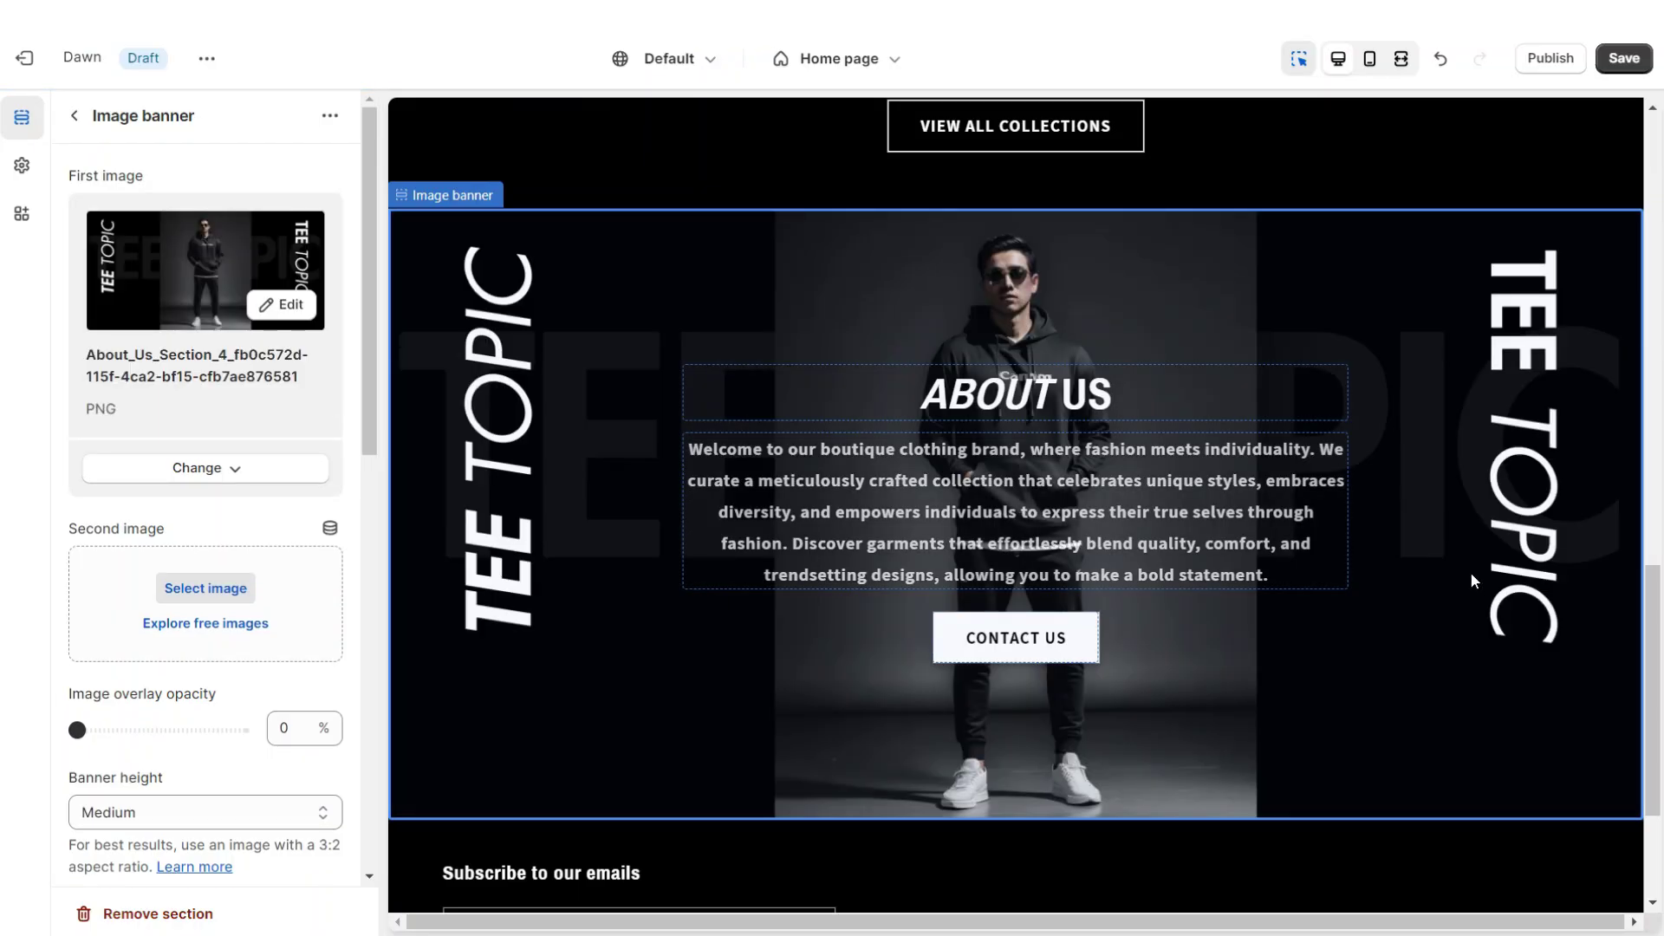
Make the About Us banner image stay fixed while scrolling and preview at full width
{"action": "scroll", "coordinate": [206, 520], "scroll_direction": "down", "scroll_amount": 10}
{"action": "left_click", "coordinate": [206, 494]}
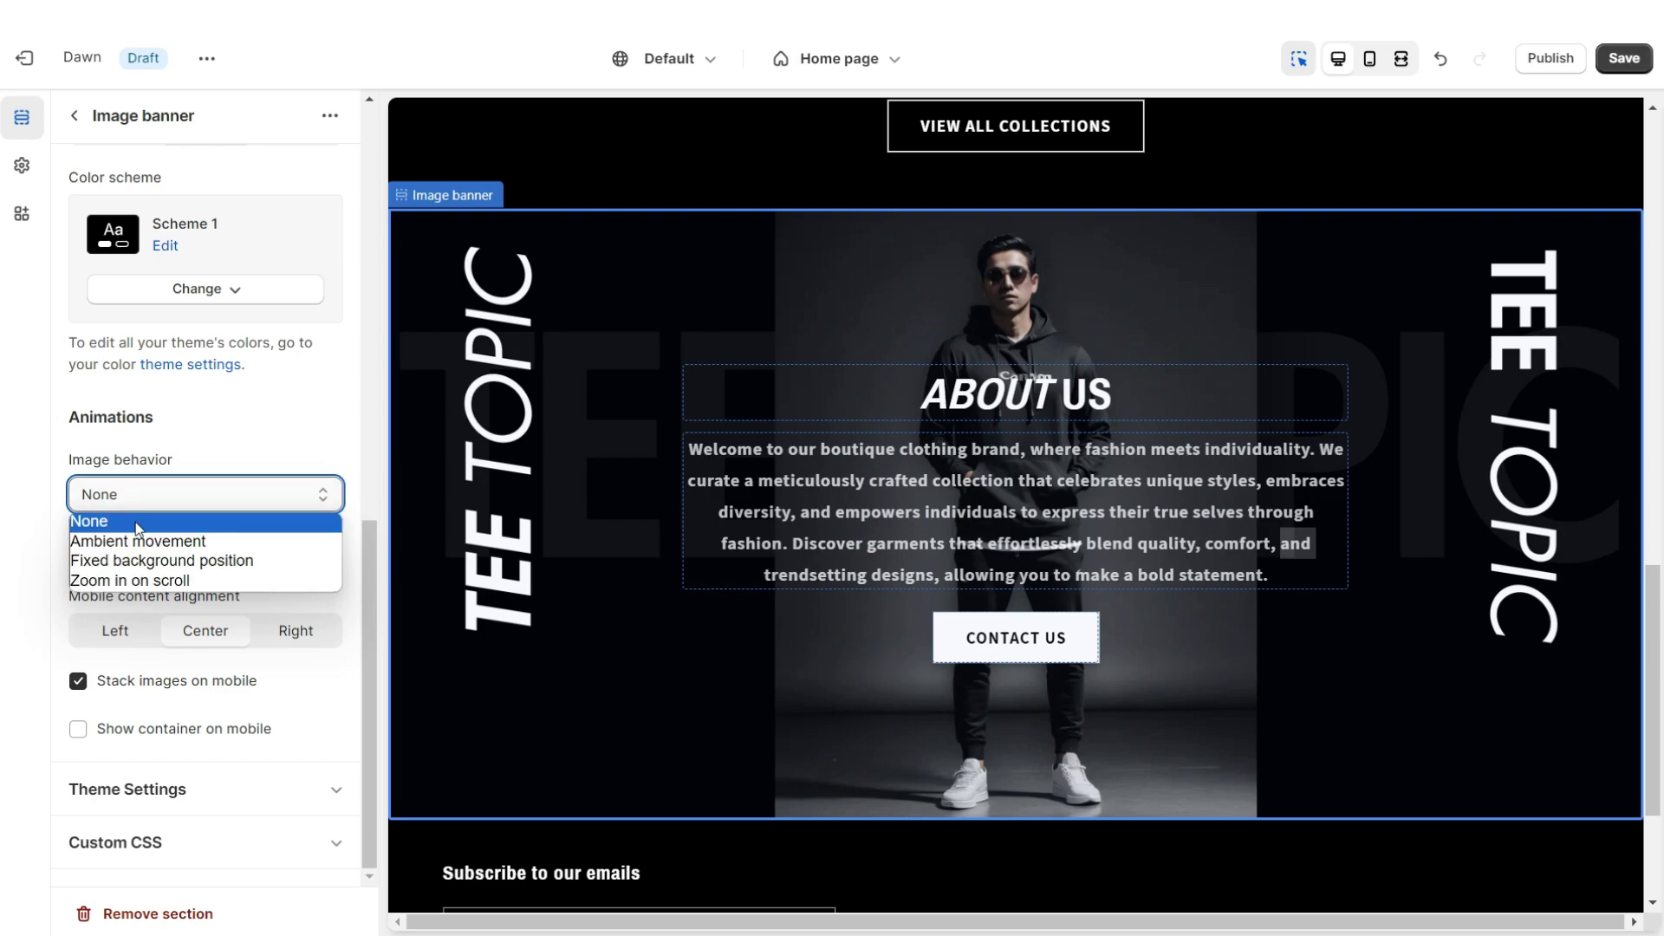
{"action": "left_click", "coordinate": [148, 563]}
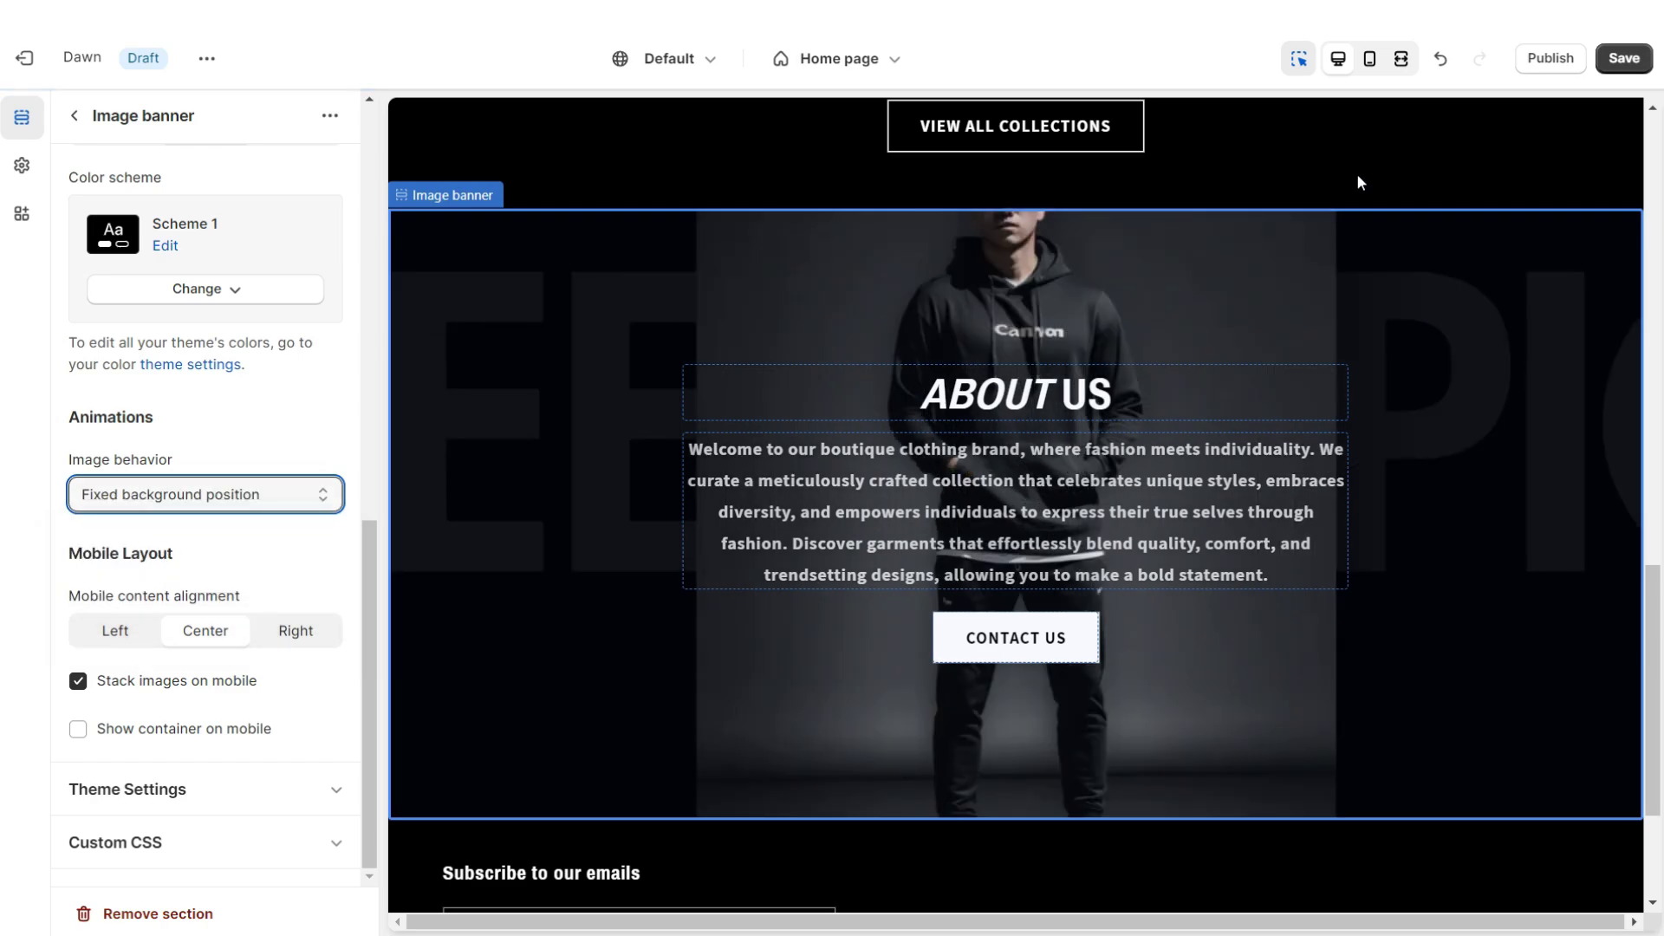
{"action": "left_click", "coordinate": [1400, 58]}
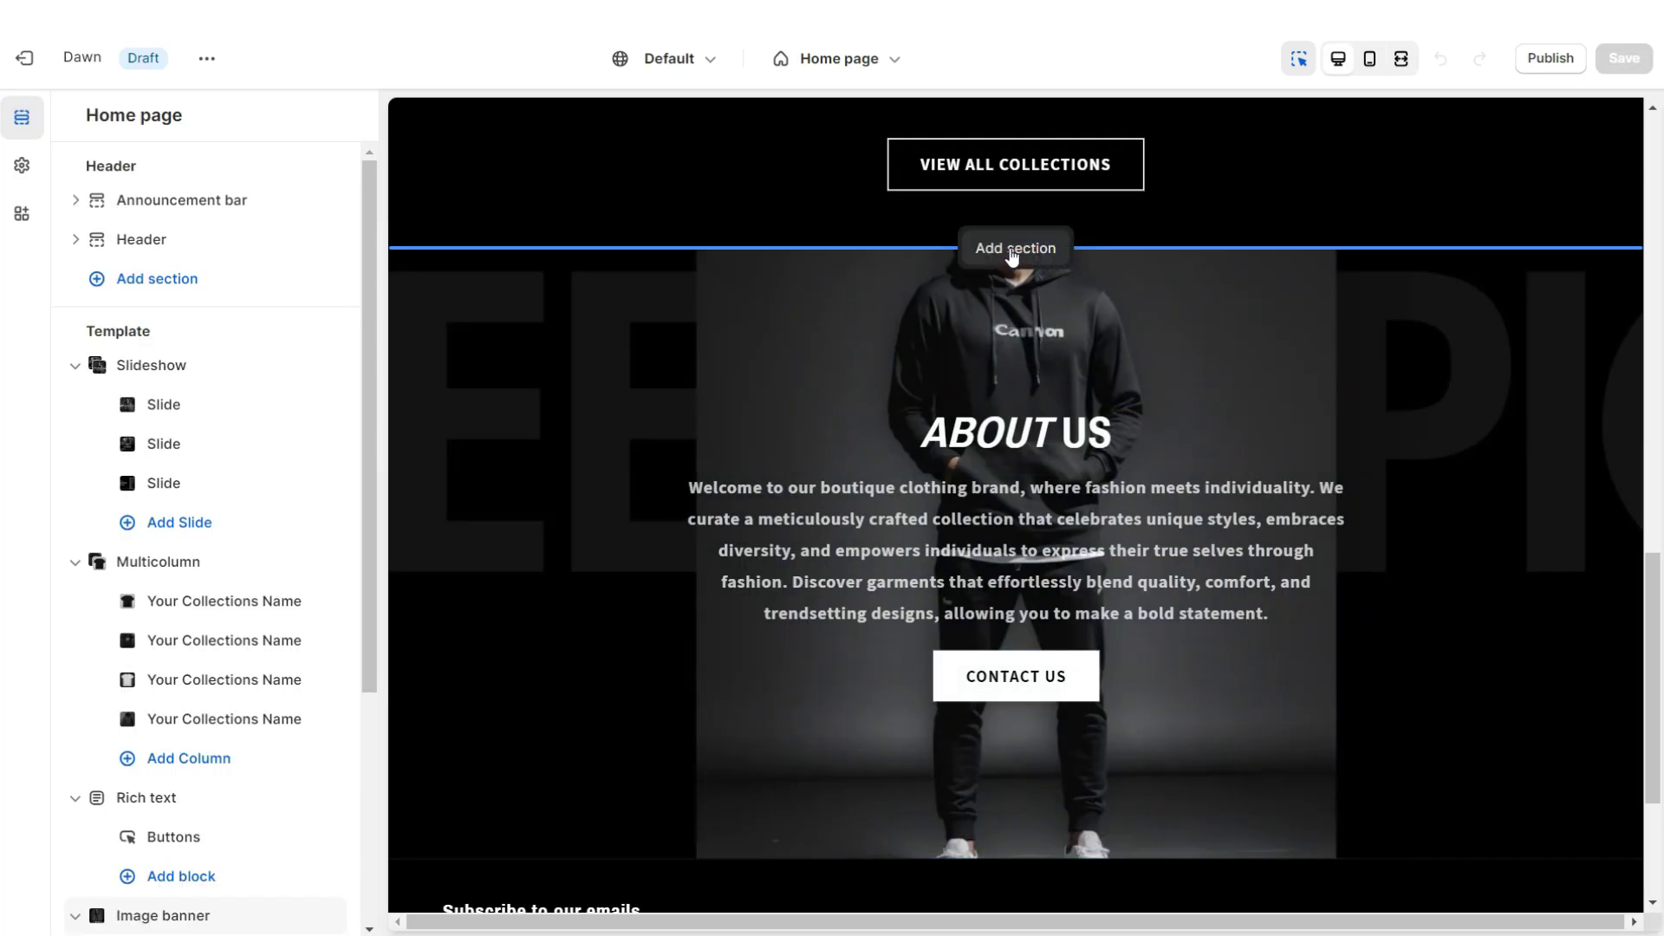
Add an empty Rich text section with no heading, paragraph or buttons, and reduce its padding to 12 px
{"action": "left_click", "coordinate": [1015, 249]}
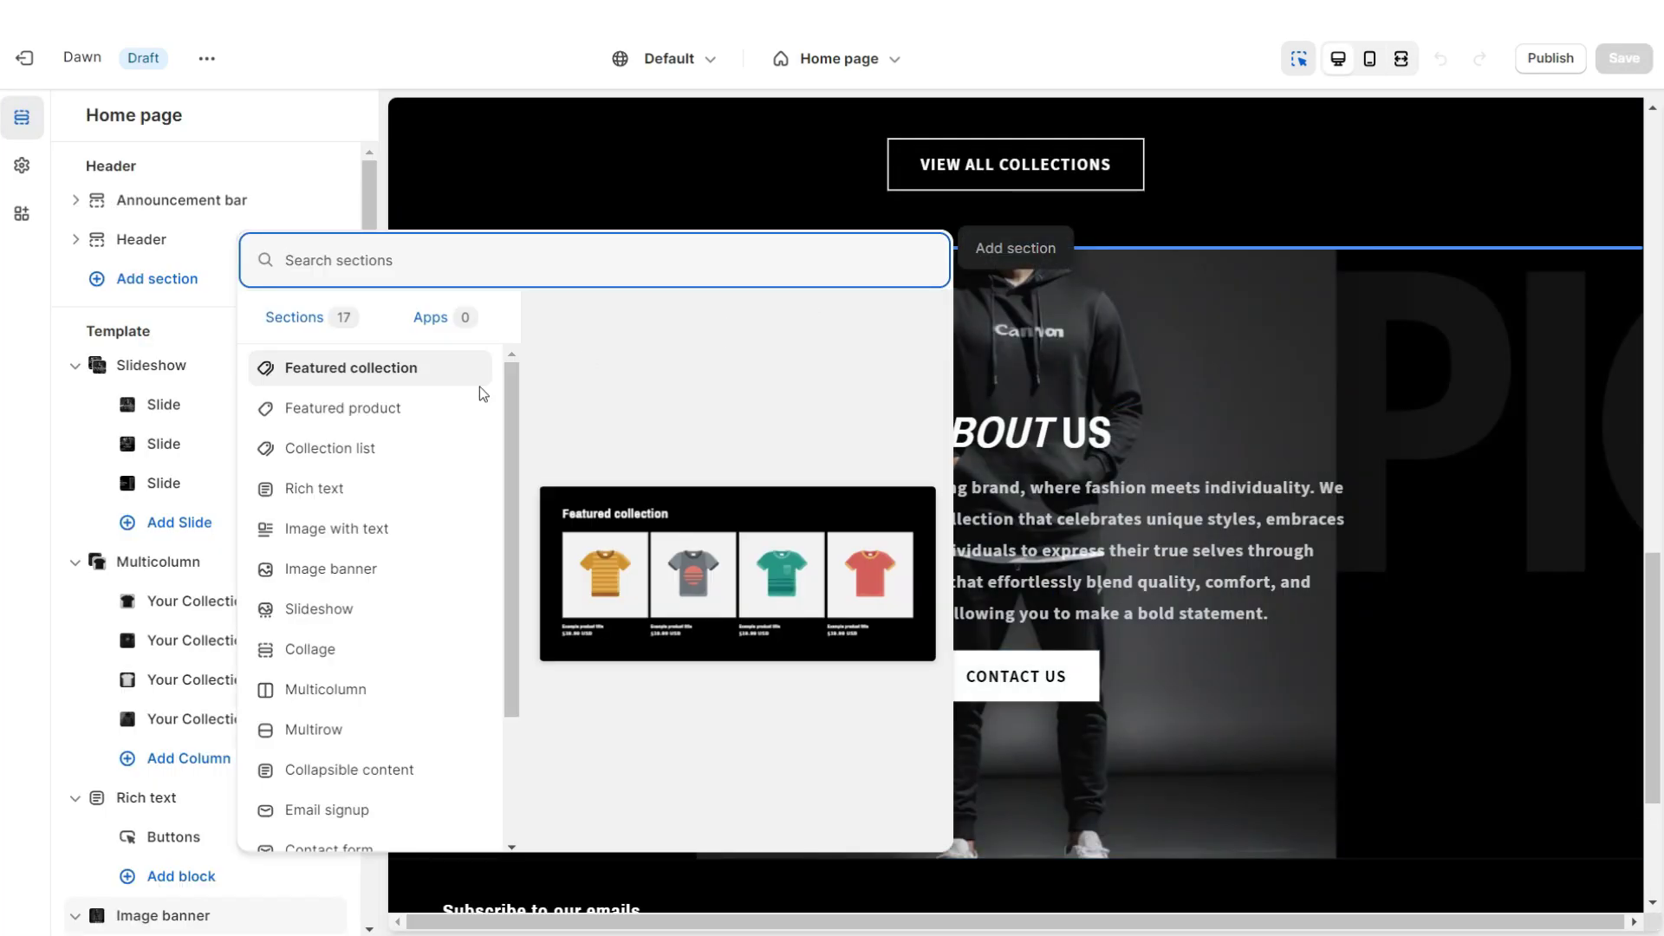
{"action": "left_click", "coordinate": [360, 482]}
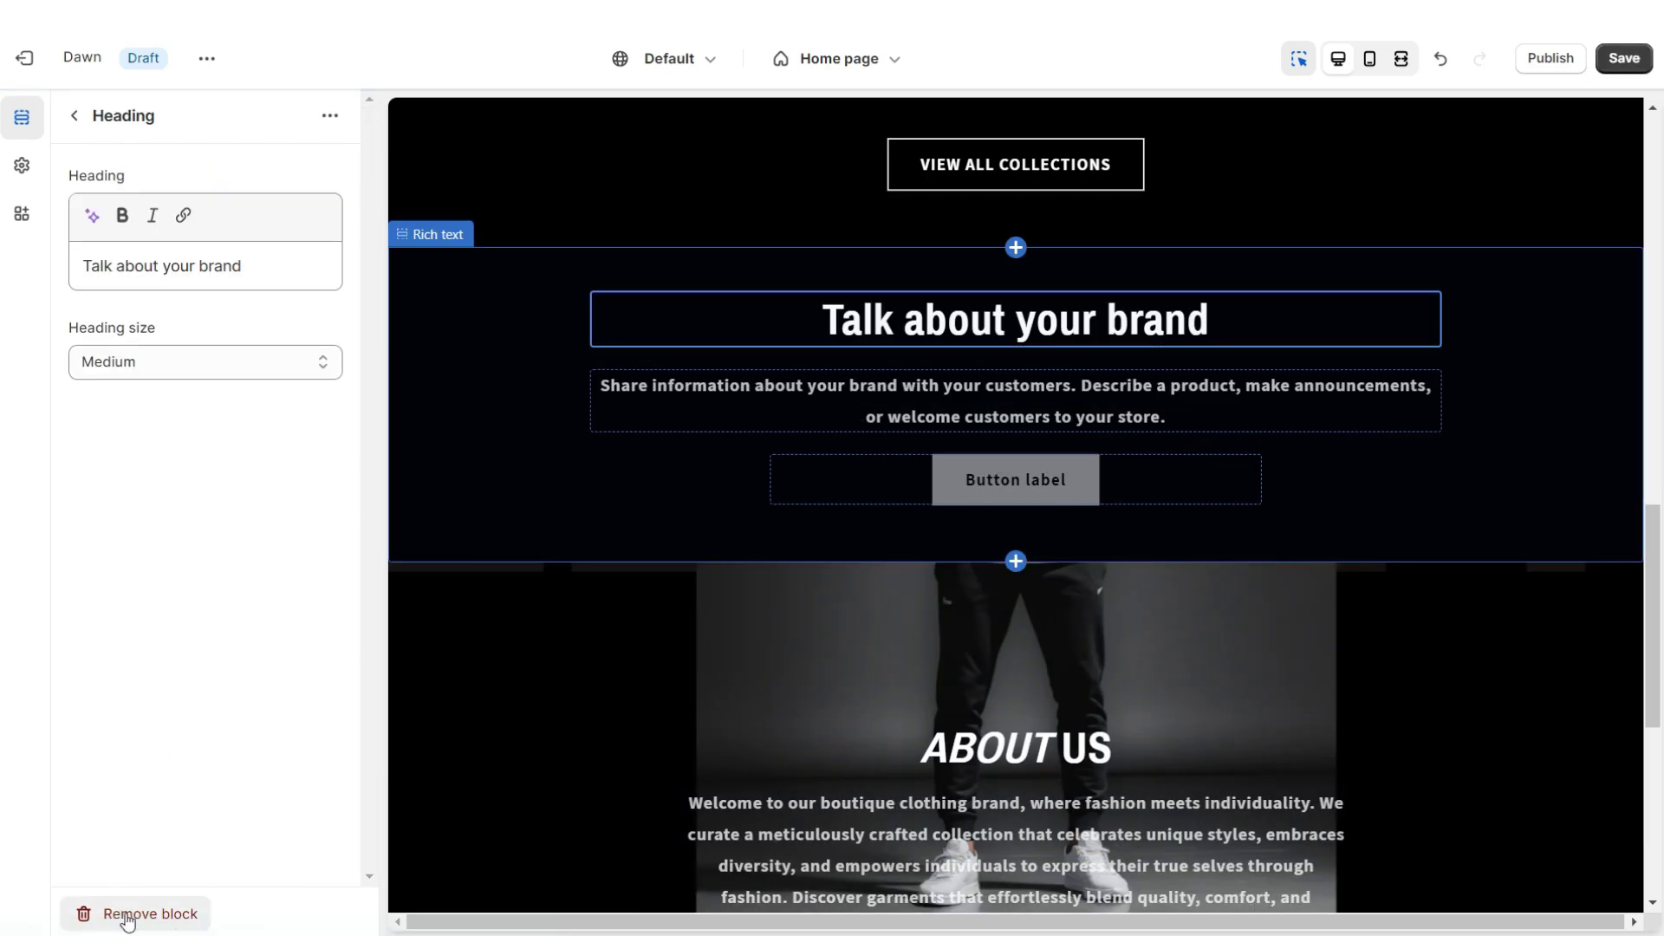
{"action": "left_click", "coordinate": [127, 914]}
{"action": "left_click", "coordinate": [709, 372]}
{"action": "left_click", "coordinate": [1014, 316]}
{"action": "left_click", "coordinate": [127, 914]}
{"action": "left_click_drag", "start_coordinate": [140, 697], "coordinate": [97, 698]}
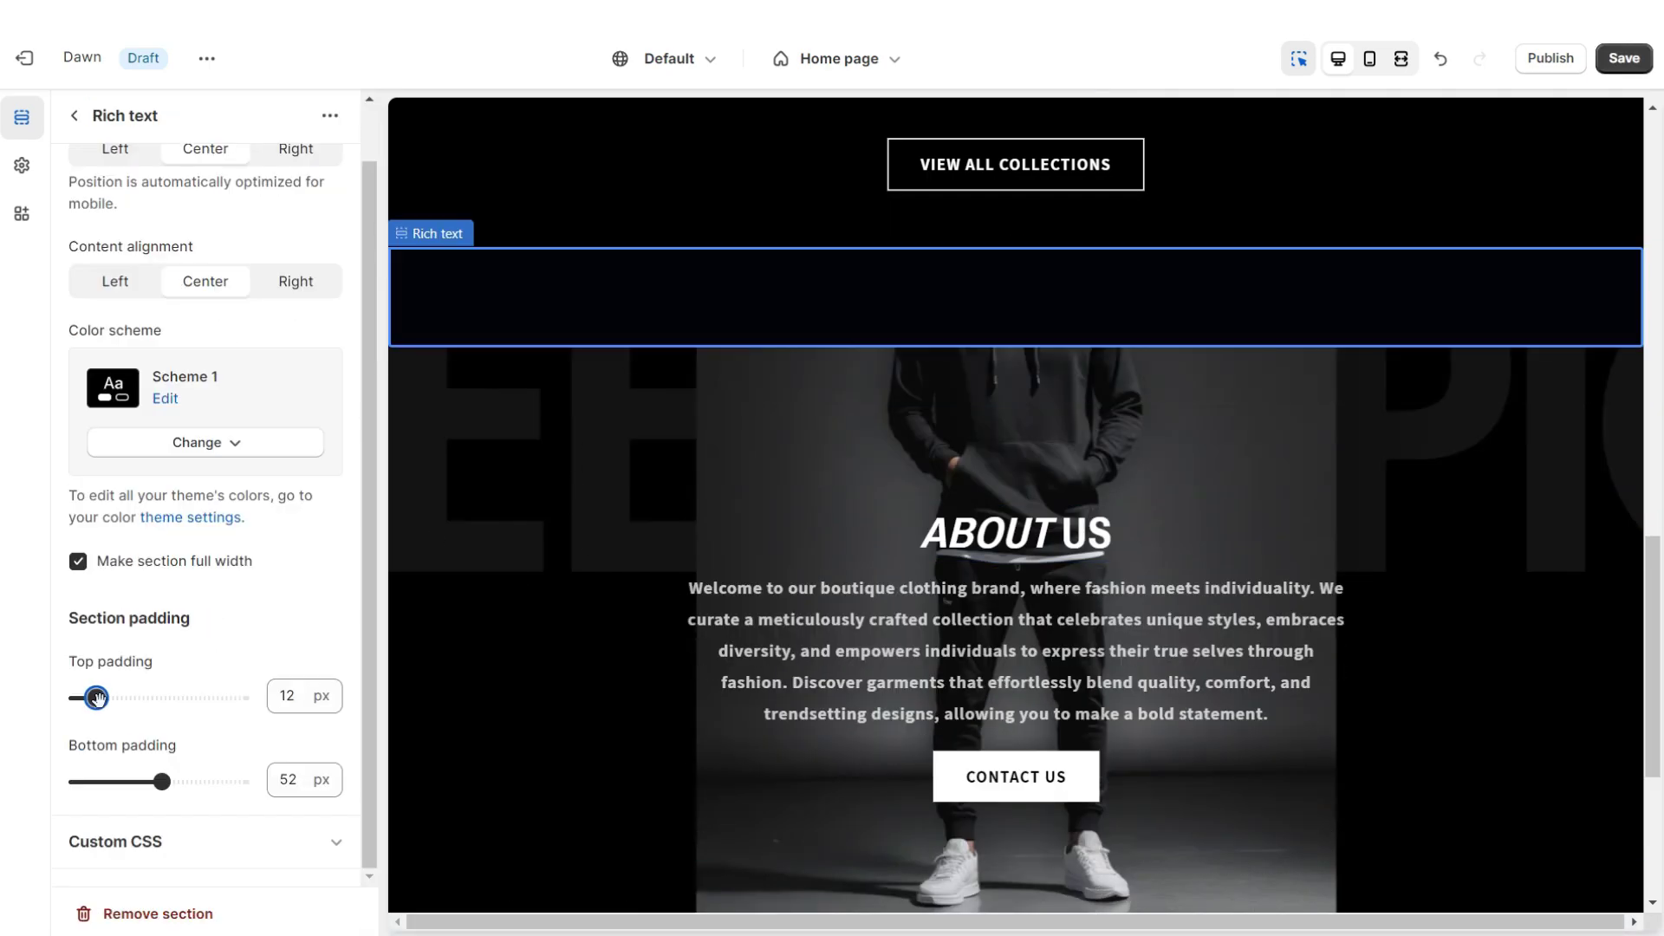
{"action": "left_click", "coordinate": [122, 783]}
{"action": "left_click_drag", "start_coordinate": [122, 782], "coordinate": [97, 783]}
Apply colour Scheme 3 to the section and change Scheme 3's background and text colours
{"action": "left_click", "coordinate": [214, 444]}
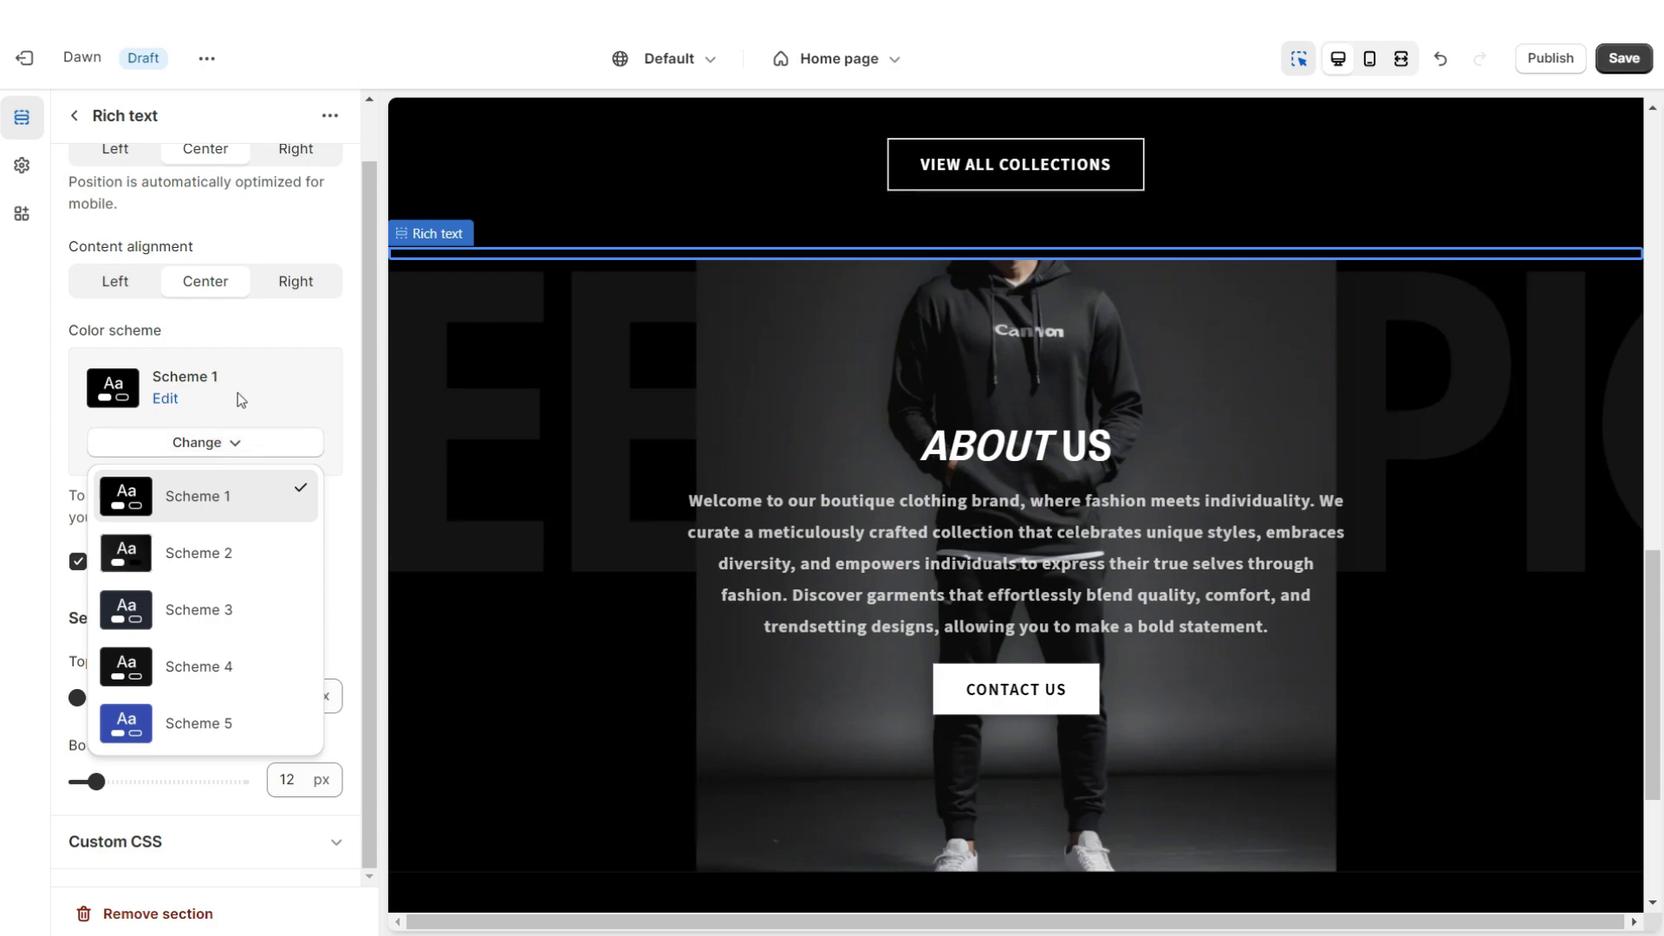
{"action": "left_click", "coordinate": [199, 609]}
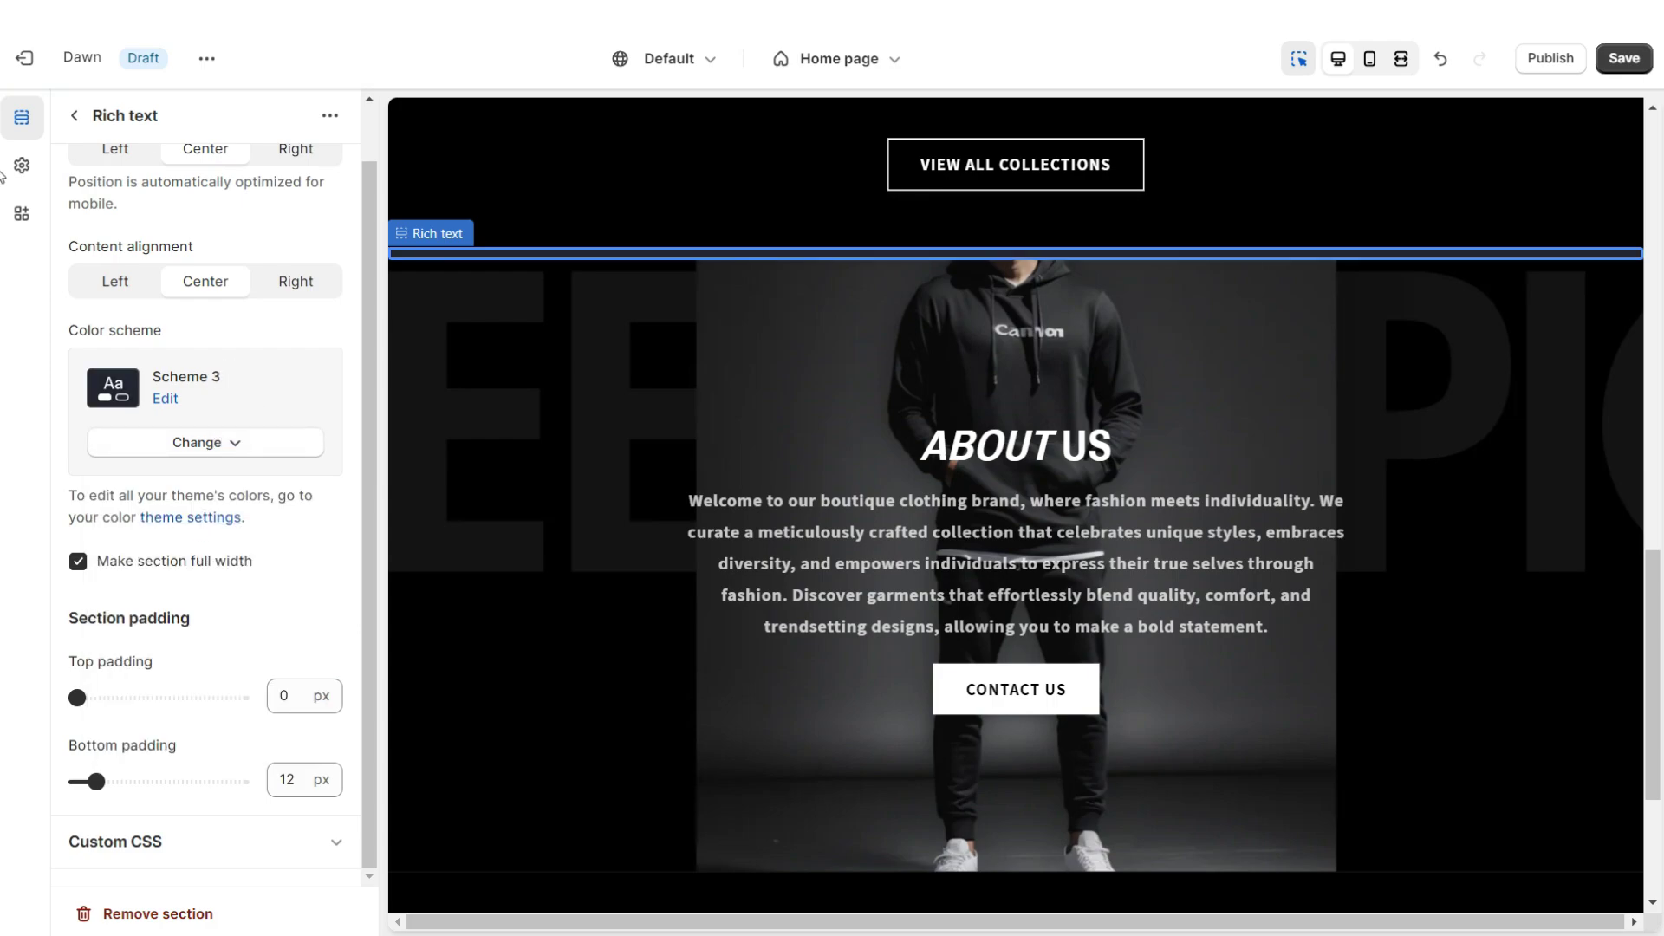
{"action": "left_click", "coordinate": [165, 398]}
{"action": "left_click", "coordinate": [144, 475]}
{"action": "left_click", "coordinate": [104, 348]}
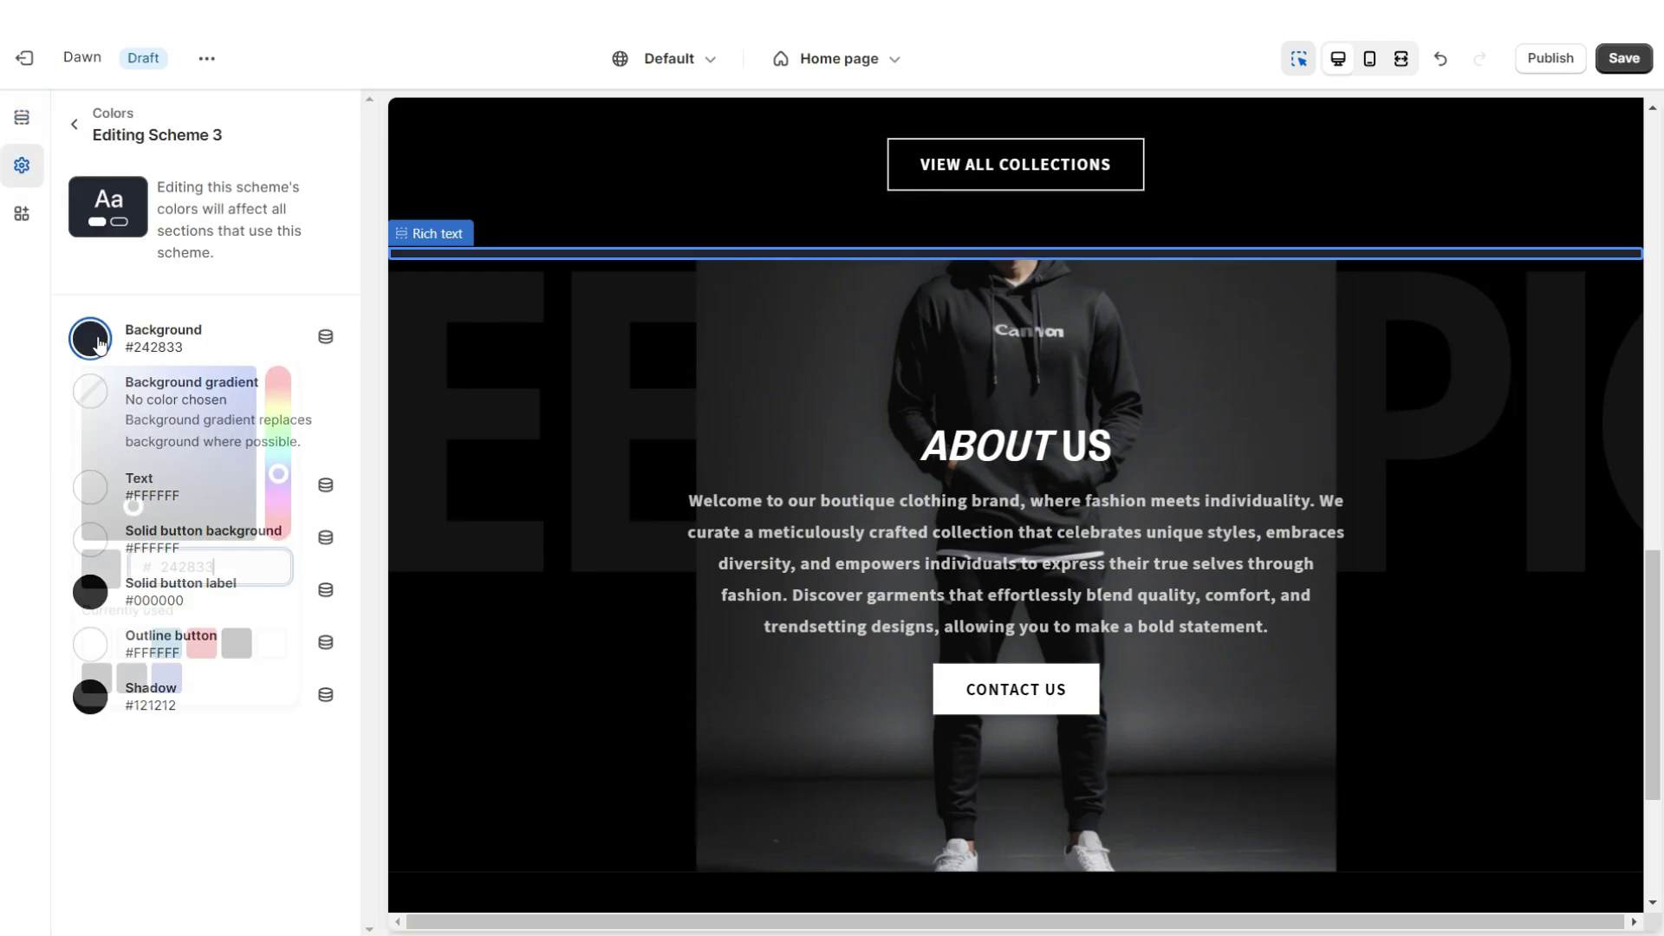
{"action": "left_click", "coordinate": [96, 648]}
{"action": "left_click", "coordinate": [90, 487]}
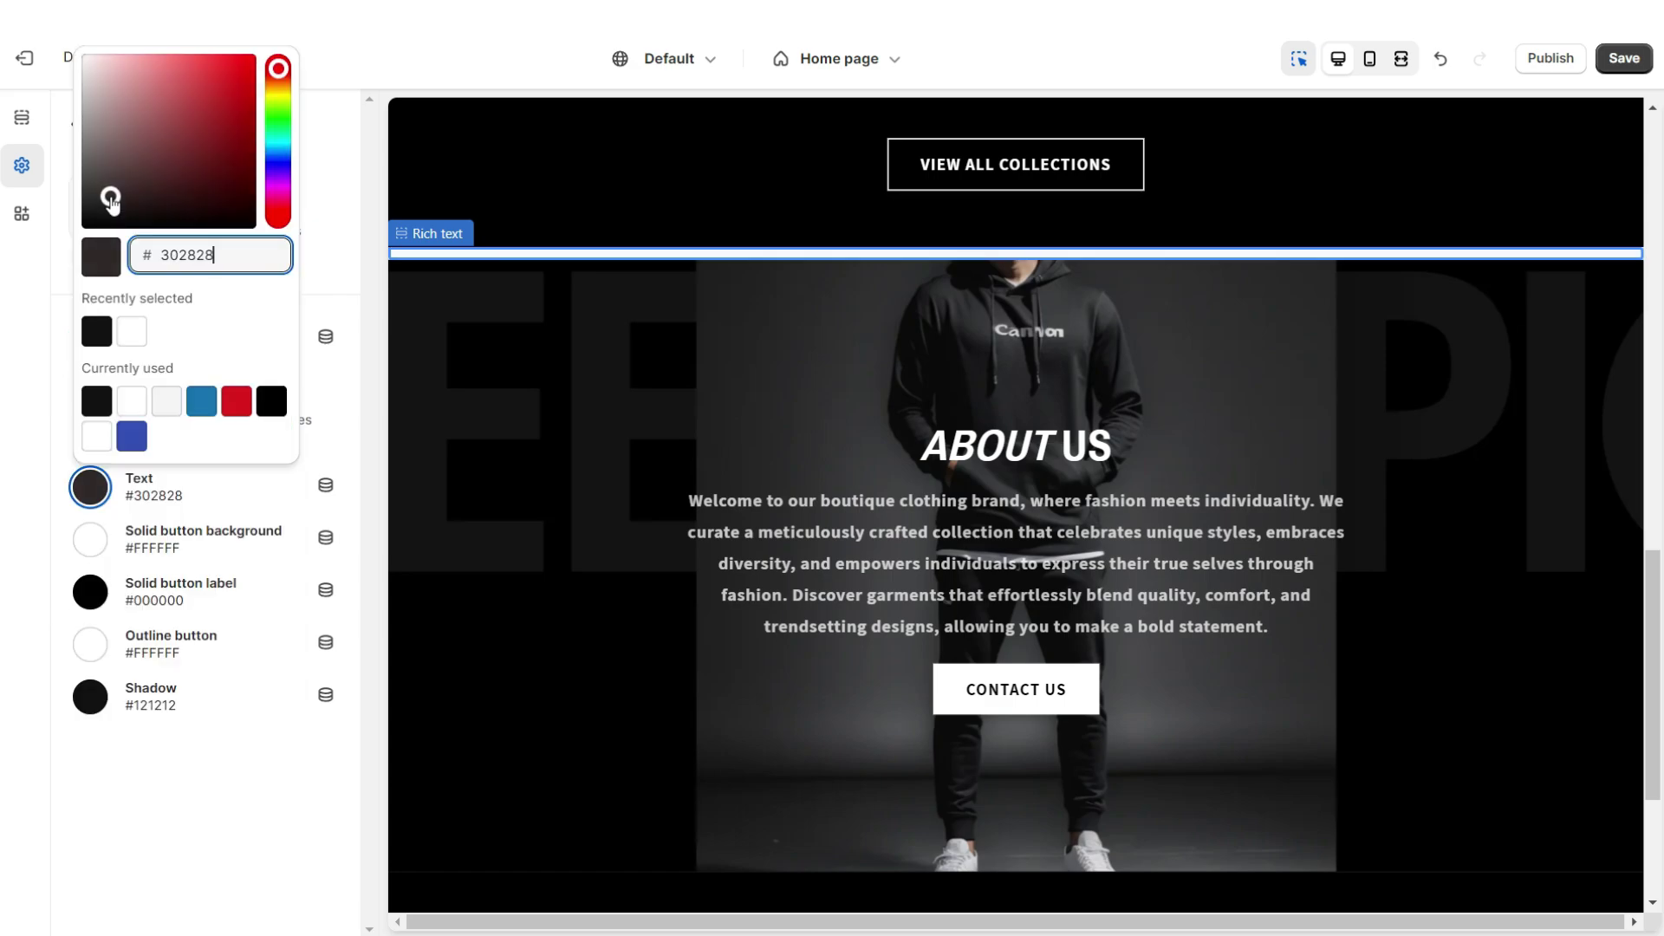
{"action": "left_click", "coordinate": [9, 331]}
{"action": "left_click", "coordinate": [74, 123]}
Duplicate the Rich text section, move it below the About Us banner, and save
{"action": "left_click", "coordinate": [330, 116]}
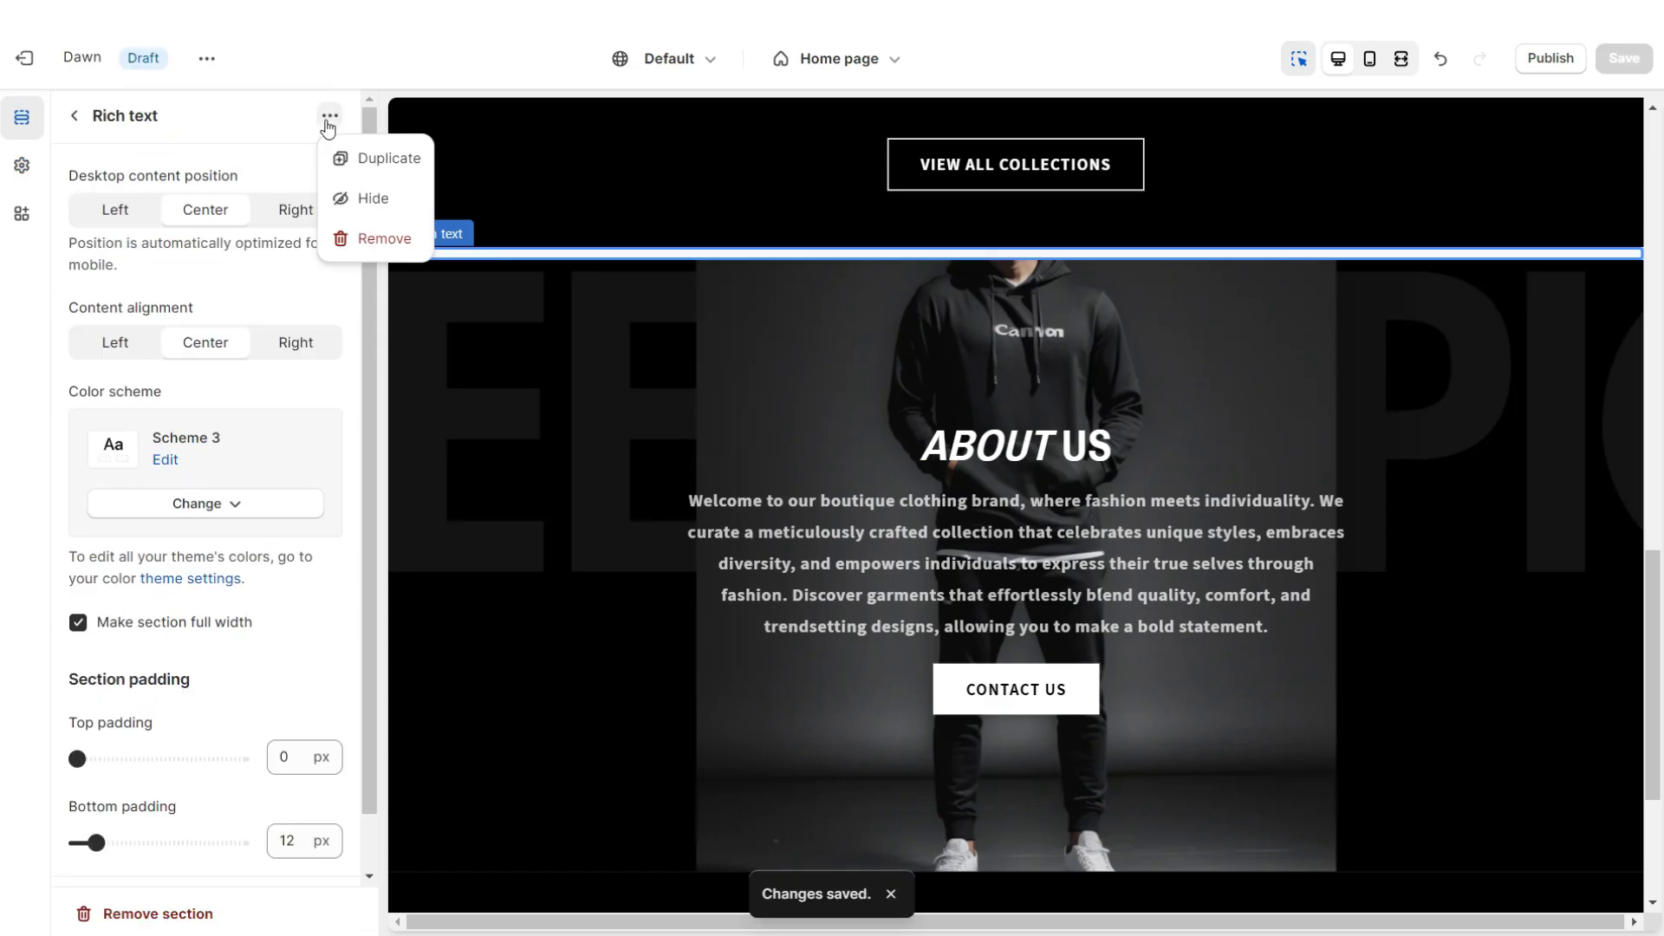
{"action": "left_click", "coordinate": [360, 162]}
{"action": "left_click", "coordinate": [75, 116]}
{"action": "left_click_drag", "start_coordinate": [65, 542], "coordinate": [65, 754]}
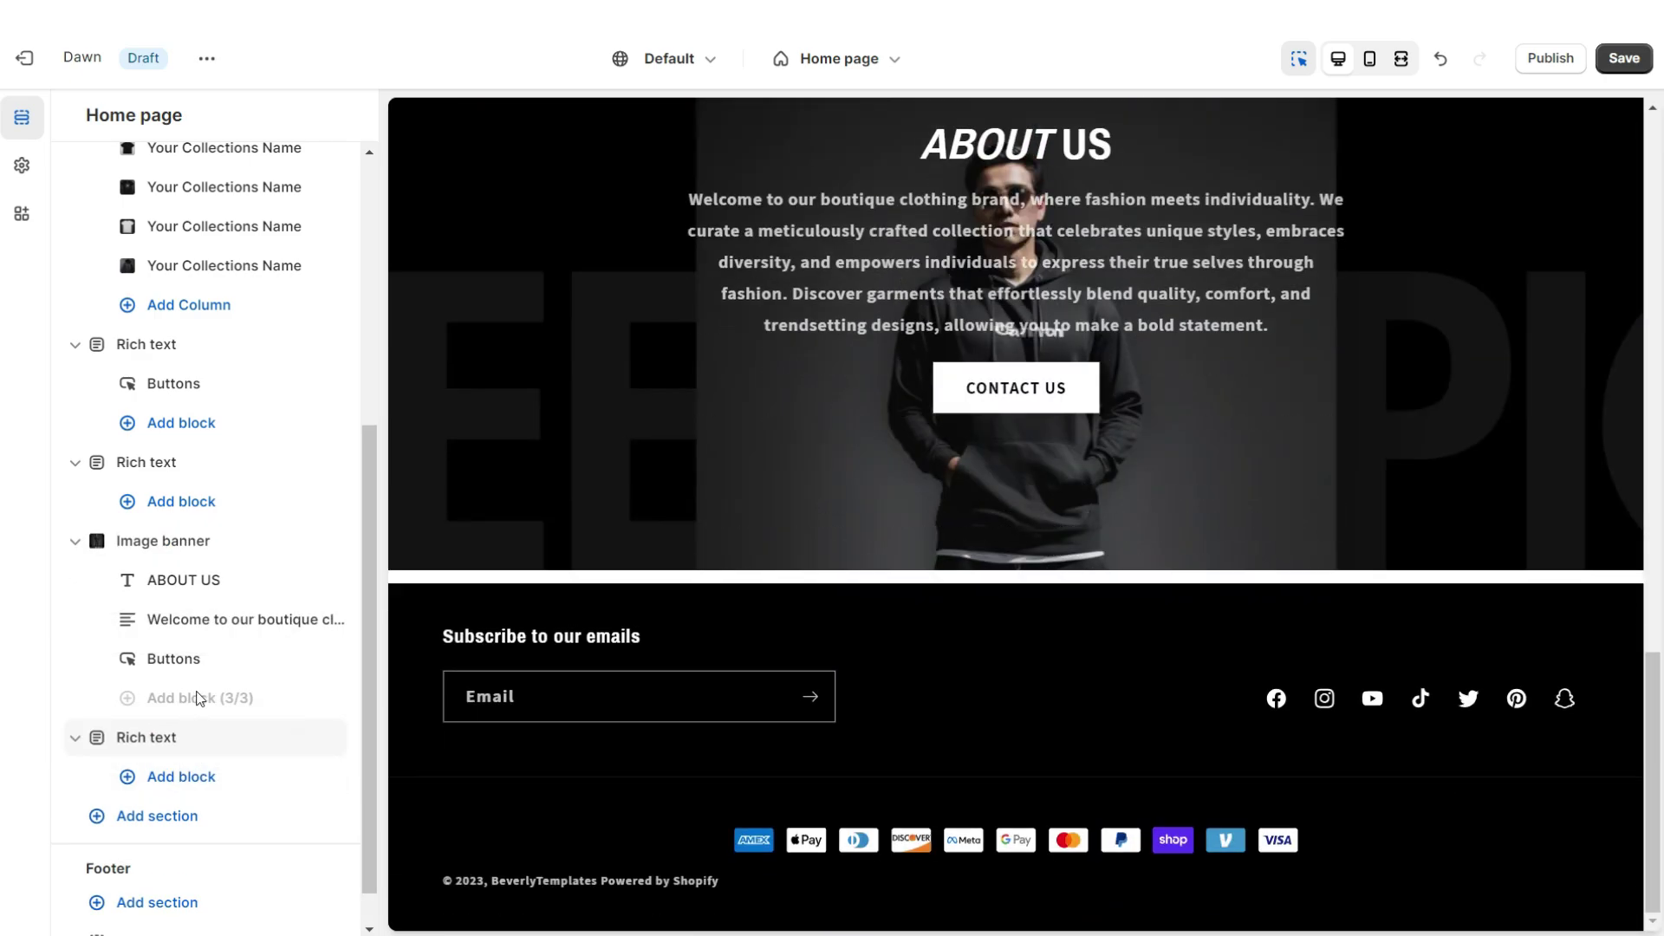
{"action": "key", "text": "ctrl+shift+f"}
{"action": "scroll", "coordinate": [347, 641], "scroll_direction": "up", "scroll_amount": 3}
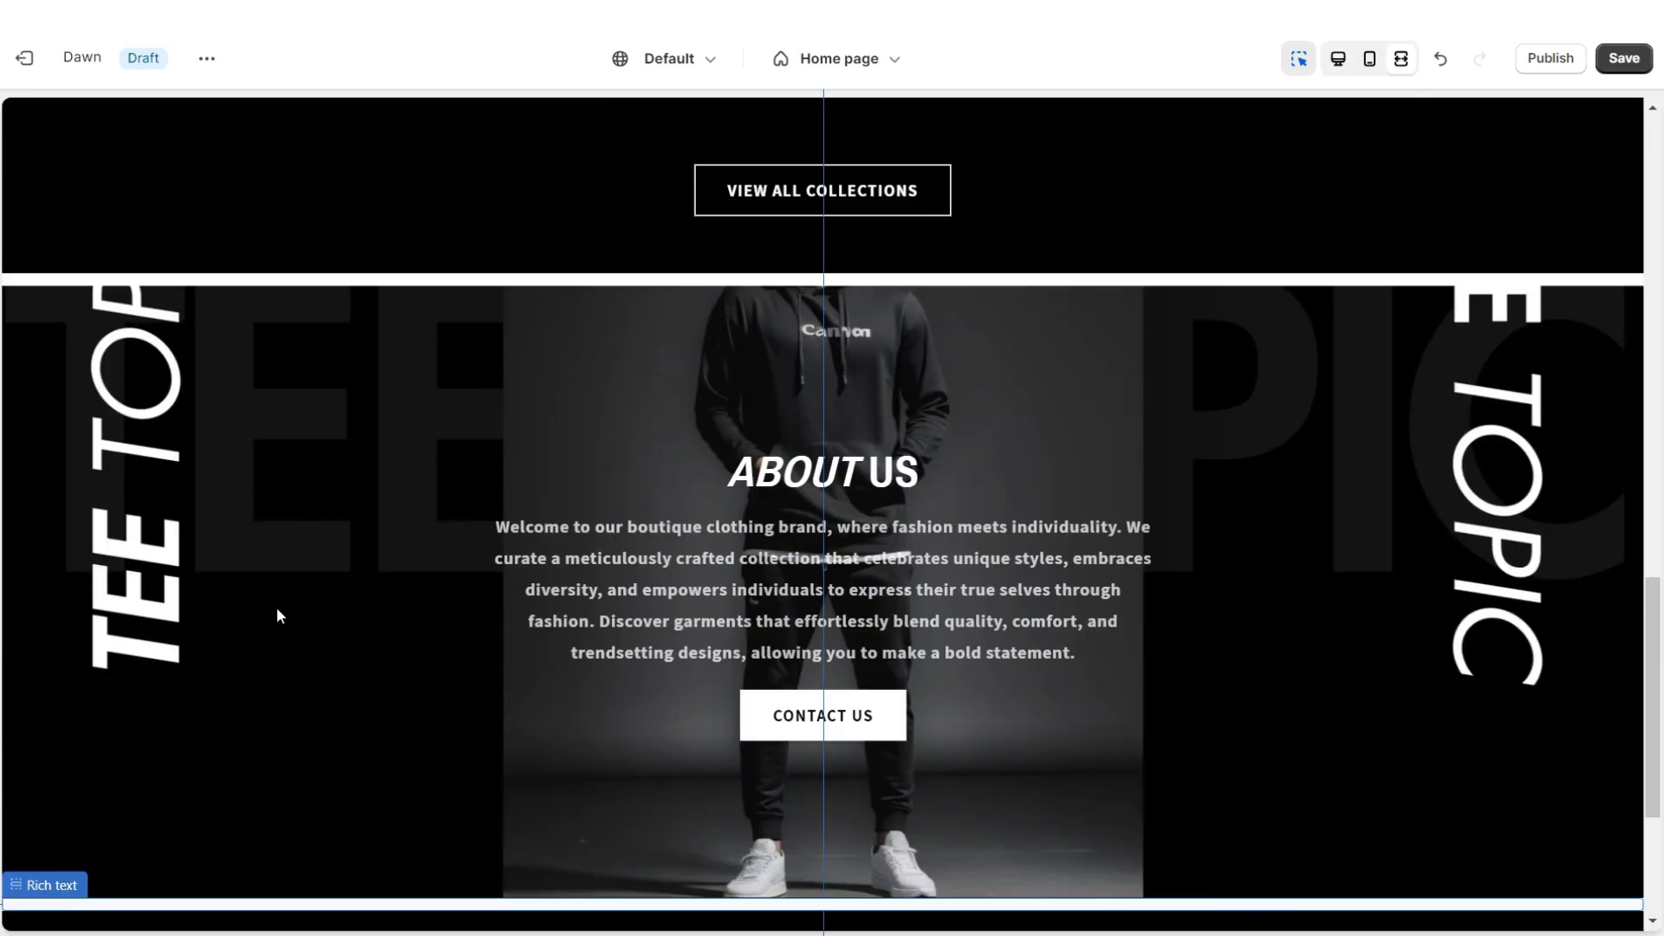
{"action": "key", "text": "ctrl+s"}
{"action": "scroll", "coordinate": [1649, 547], "scroll_direction": "down", "scroll_amount": 10}
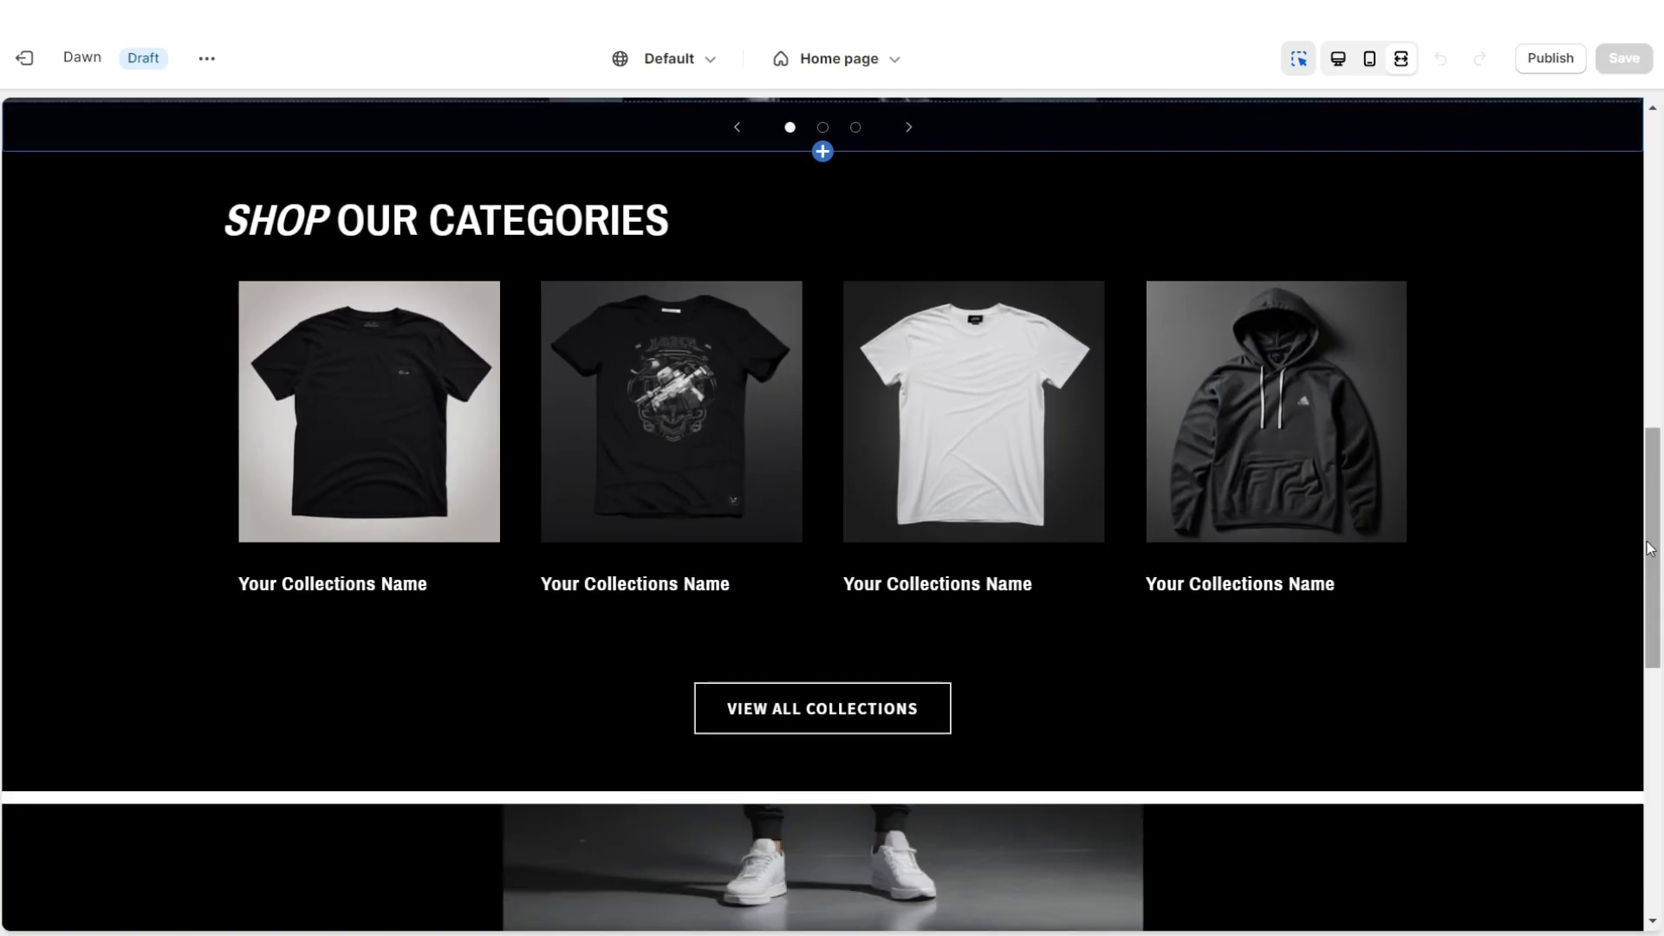
{"action": "scroll", "coordinate": [1649, 548], "scroll_direction": "down", "scroll_amount": 2}
{"action": "scroll", "coordinate": [1649, 548], "scroll_direction": "up", "scroll_amount": 3}
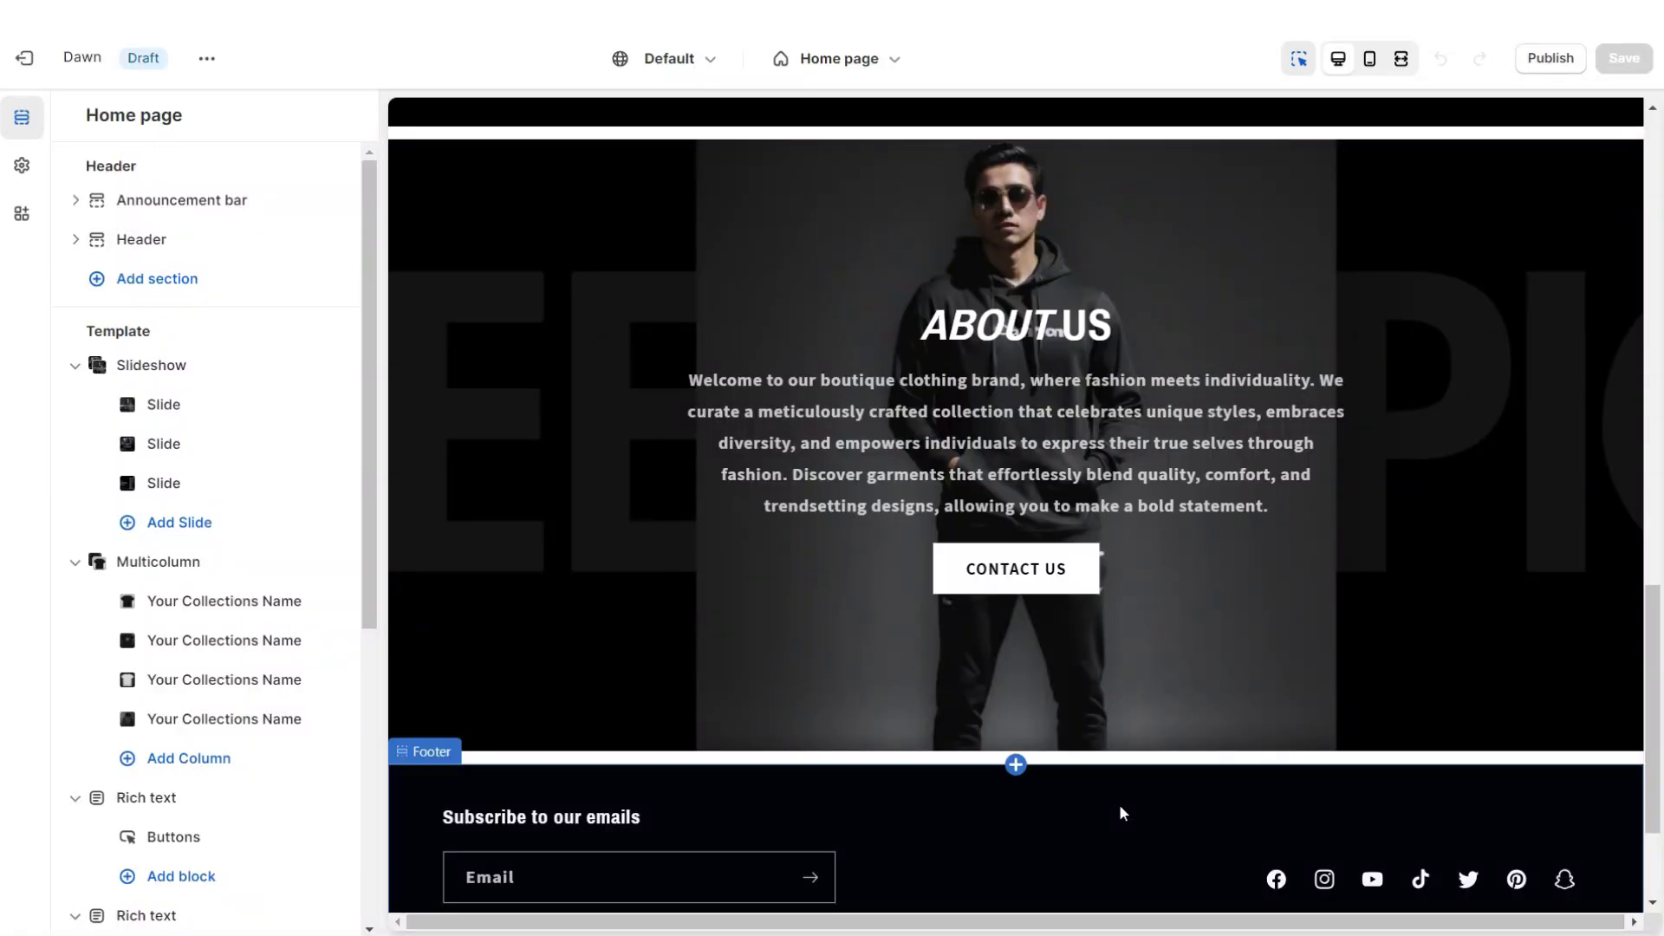
Add a Multicolumn section with empty heading and button label, no secondary background, and centred content
{"action": "left_click", "coordinate": [1019, 733]}
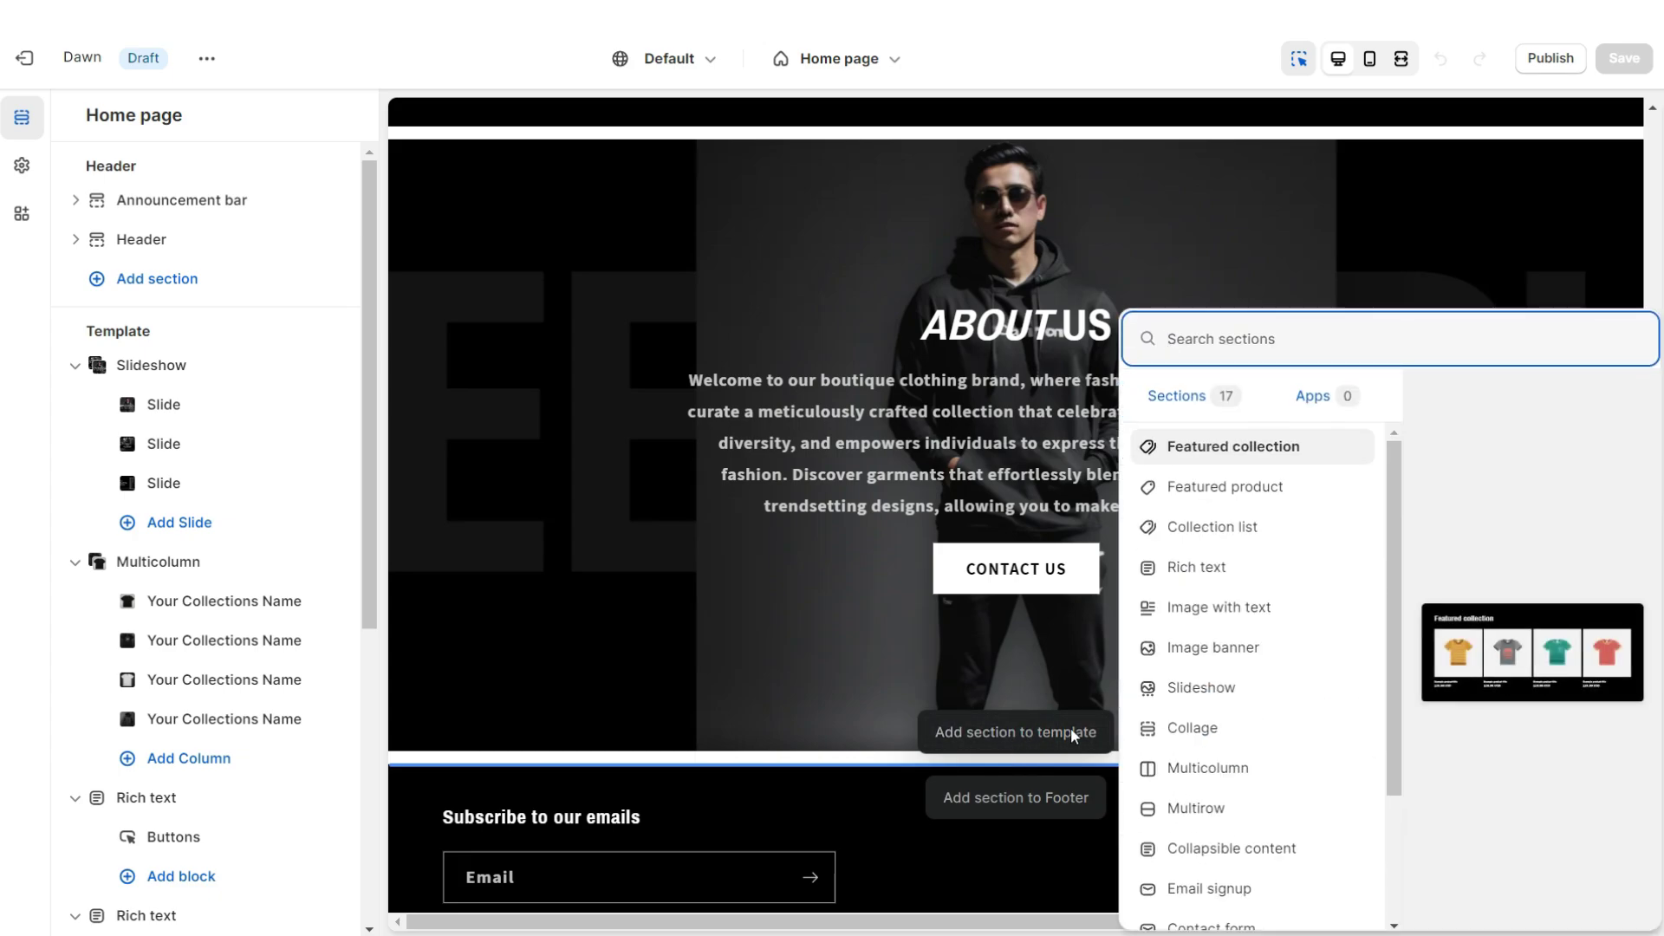
{"action": "left_click", "coordinate": [1208, 768]}
{"action": "double_click", "coordinate": [113, 268]}
{"action": "key", "text": "BackSpace"}
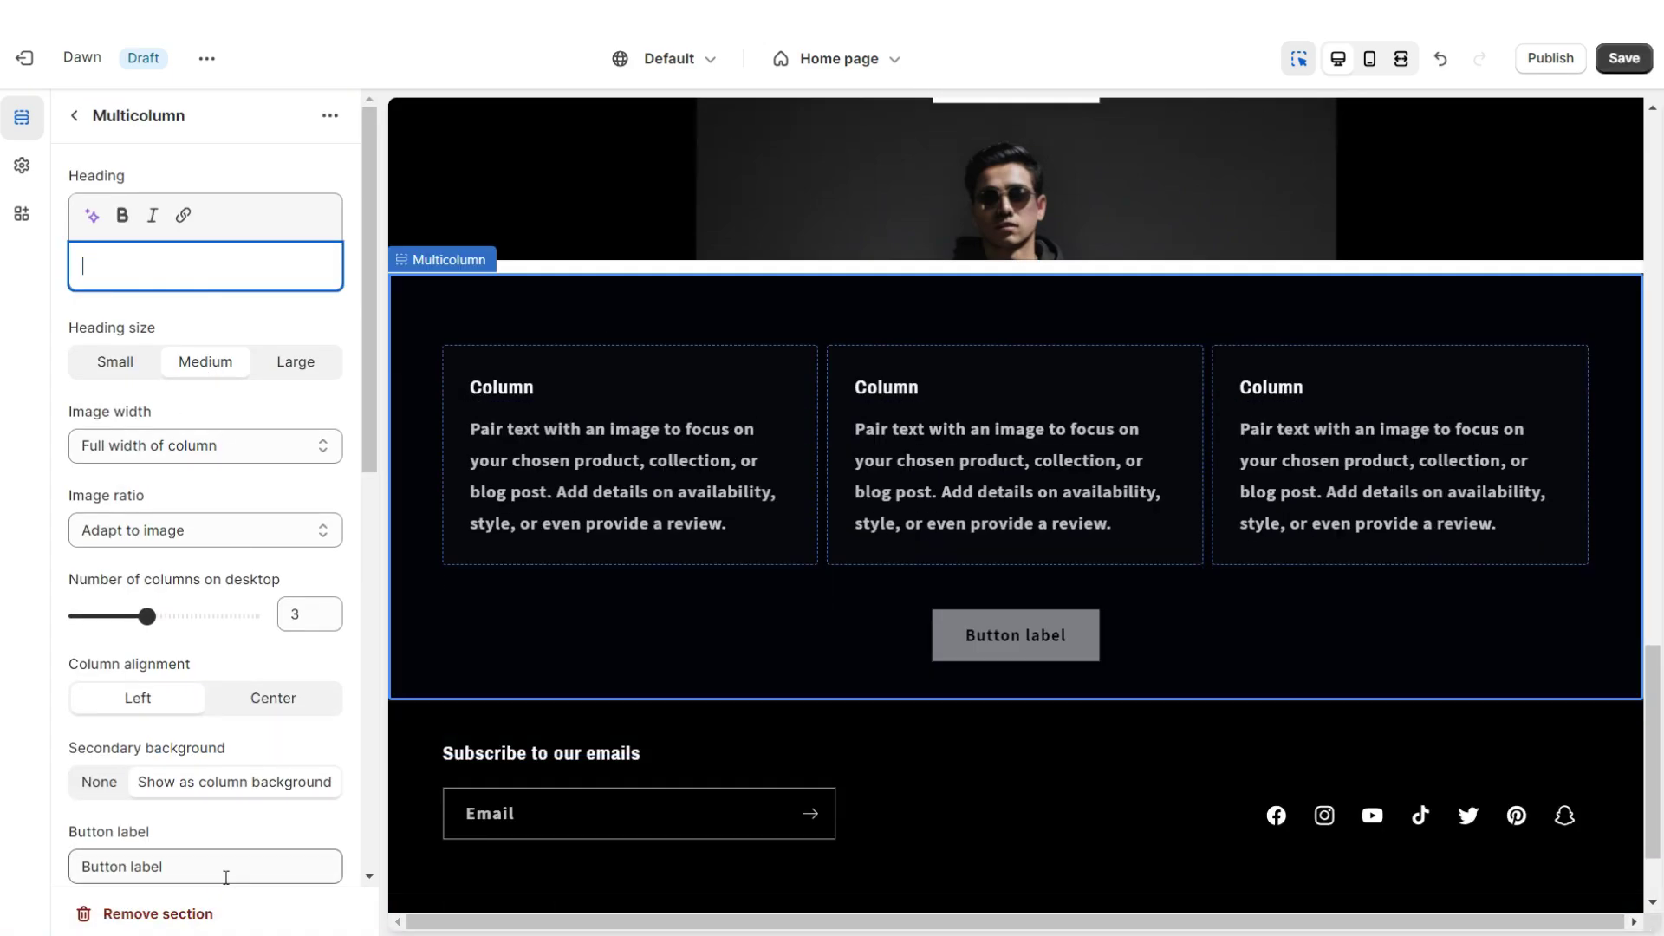
{"action": "triple_click", "coordinate": [178, 867]}
{"action": "key", "text": "BackSpace"}
{"action": "scroll", "coordinate": [184, 607], "scroll_direction": "down", "scroll_amount": 3}
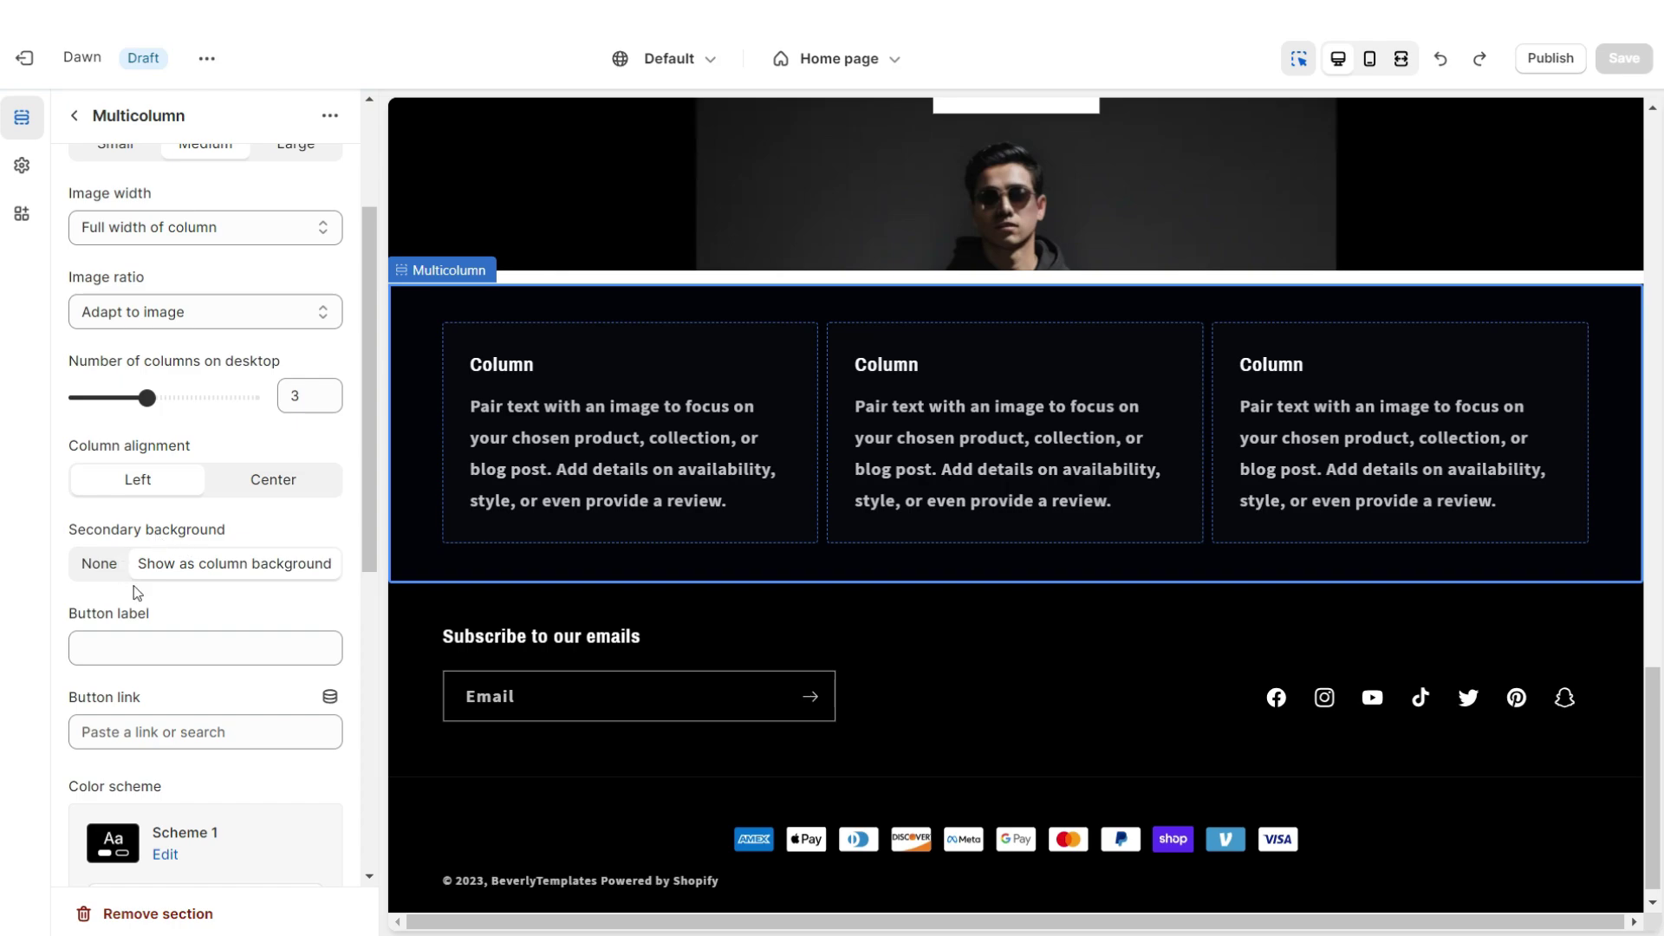
{"action": "left_click", "coordinate": [94, 573]}
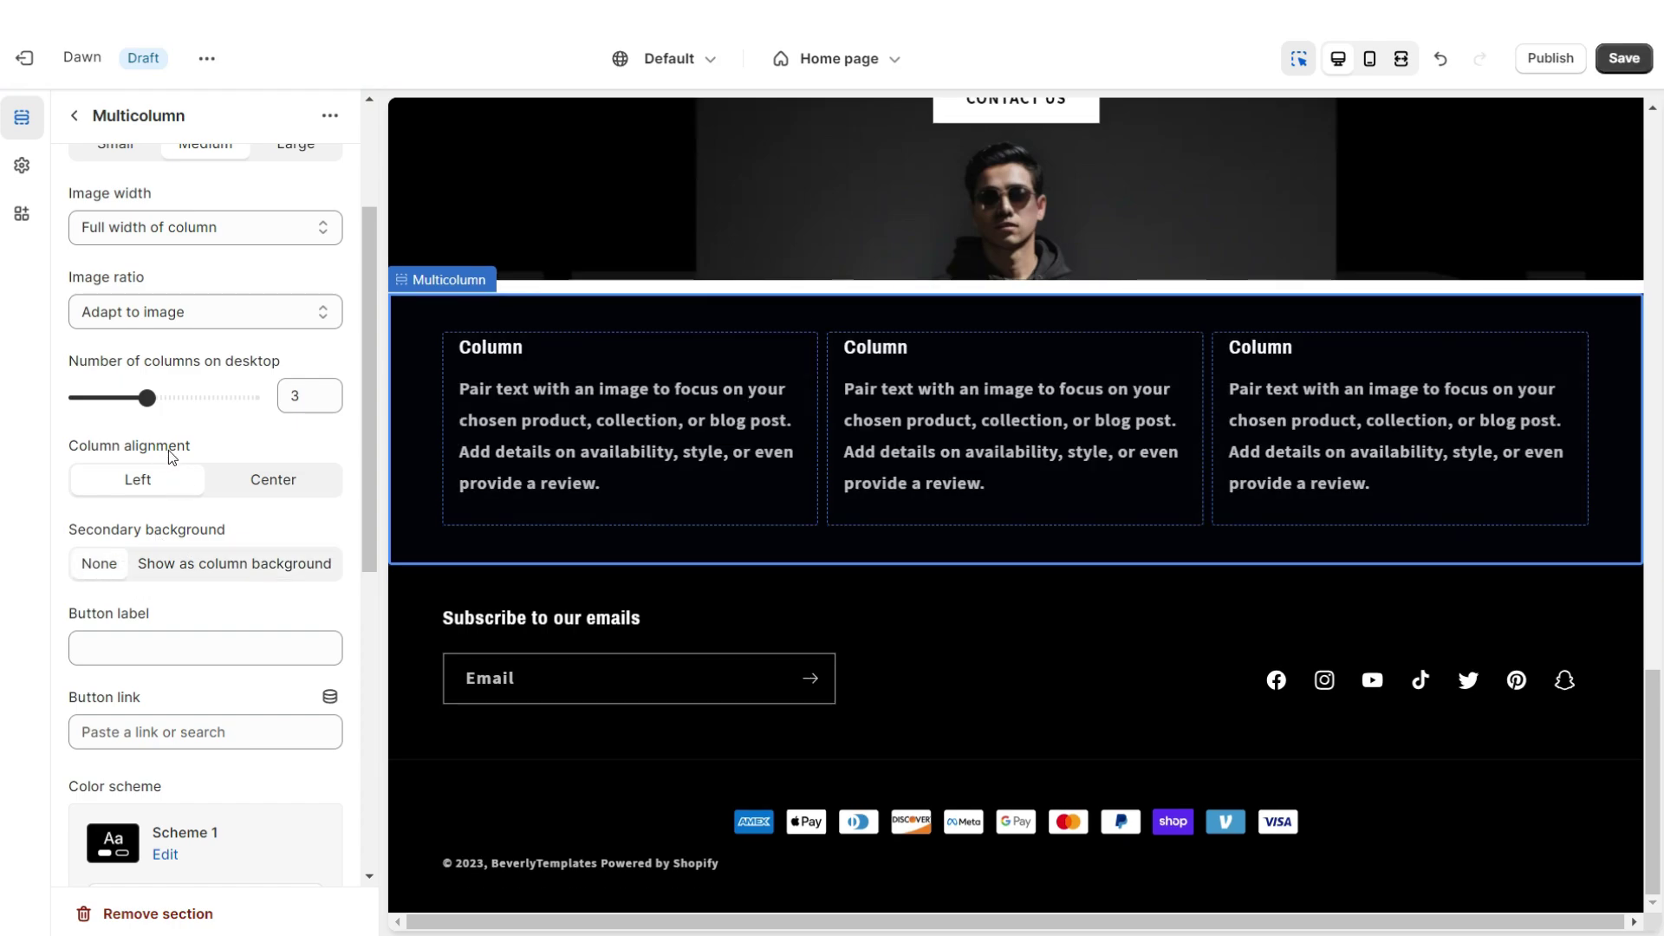
{"action": "left_click", "coordinate": [273, 481]}
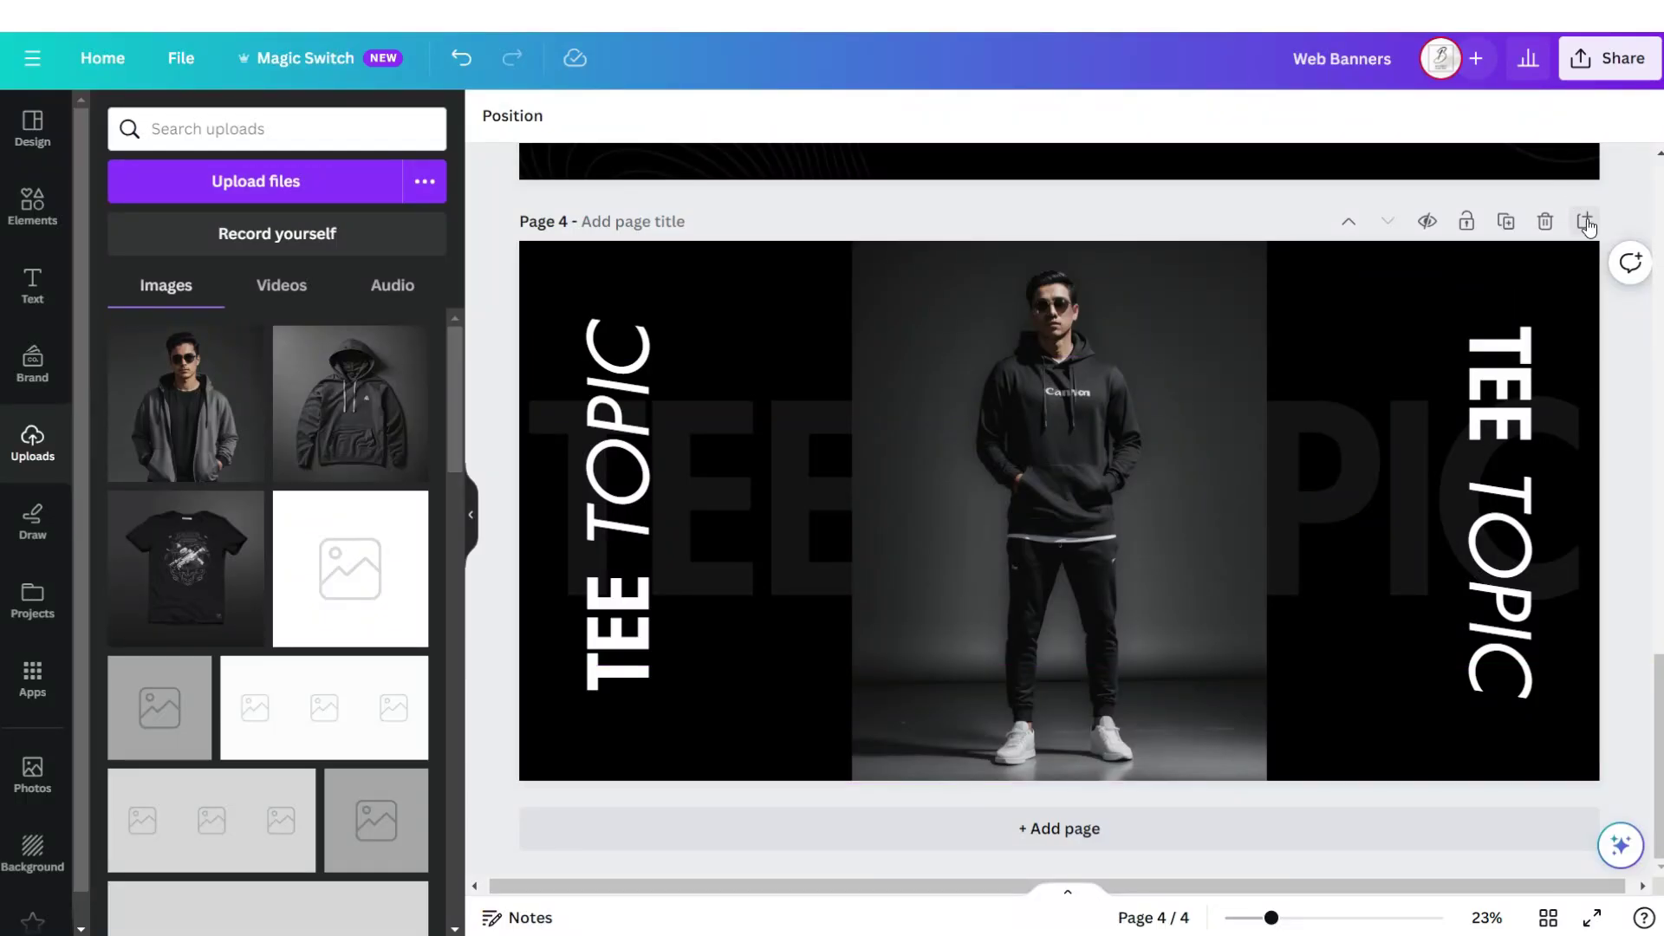
On a new page, place a large circle with a thick solid border
{"action": "left_click", "coordinate": [1587, 226]}
{"action": "left_click", "coordinate": [32, 208]}
{"action": "left_click", "coordinate": [397, 468]}
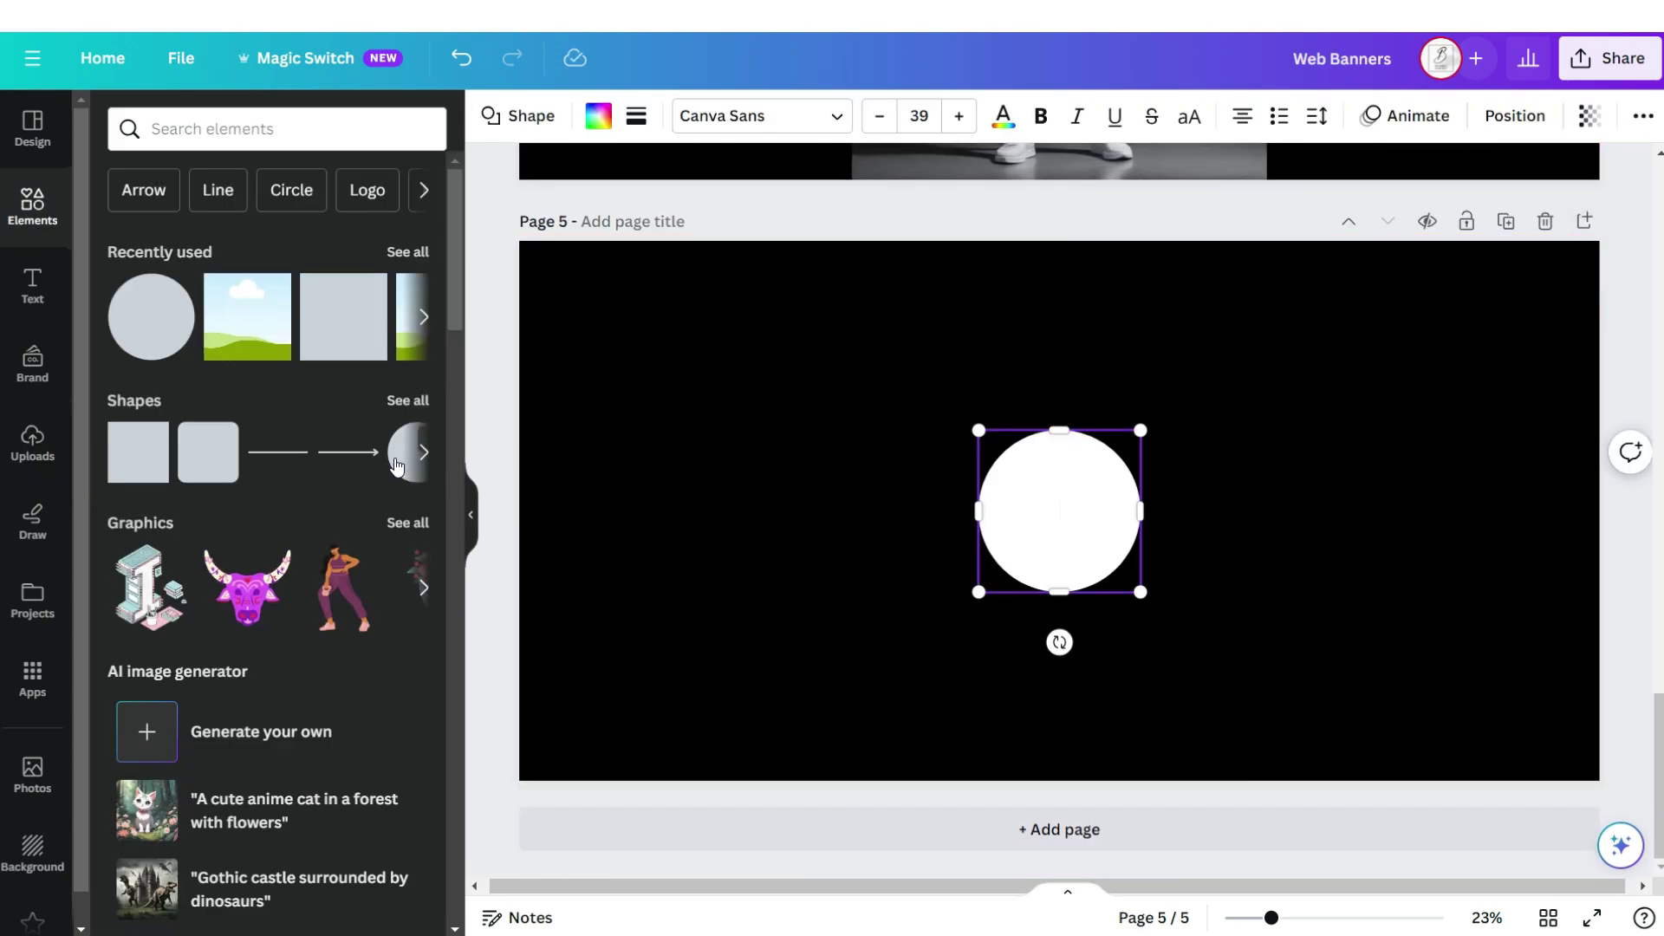
{"action": "left_click_drag", "start_coordinate": [396, 468], "coordinate": [1058, 825]}
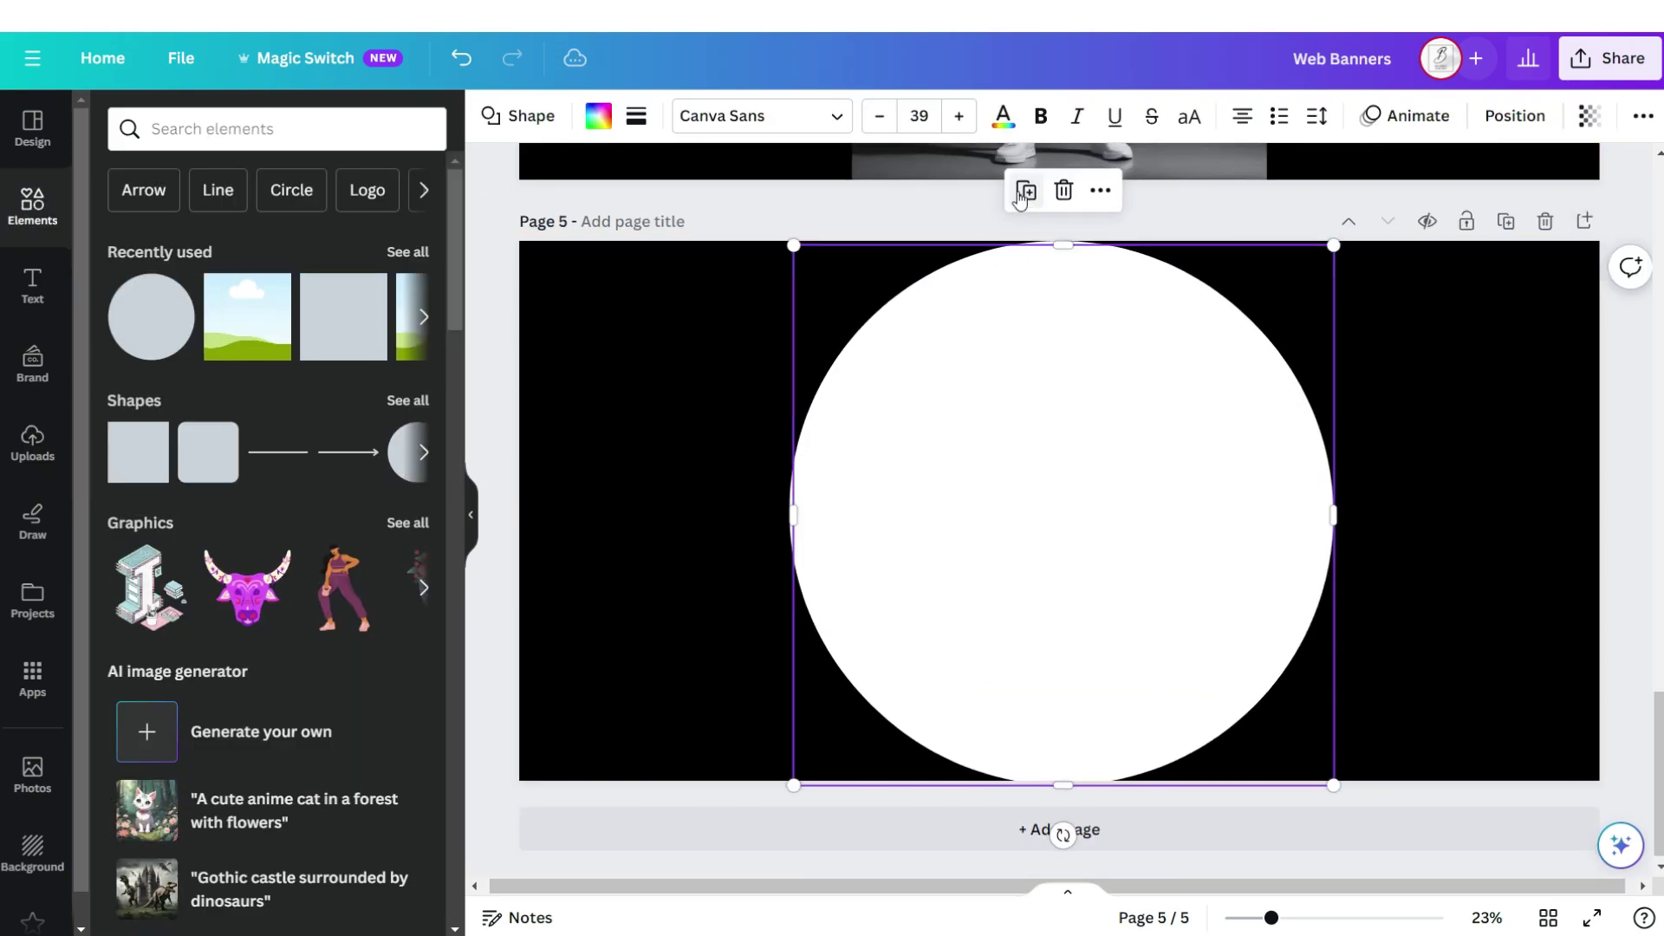
{"action": "left_click_drag", "start_coordinate": [983, 330], "coordinate": [946, 337]}
{"action": "left_click", "coordinate": [636, 115]}
{"action": "left_click_drag", "start_coordinate": [639, 257], "coordinate": [705, 256]}
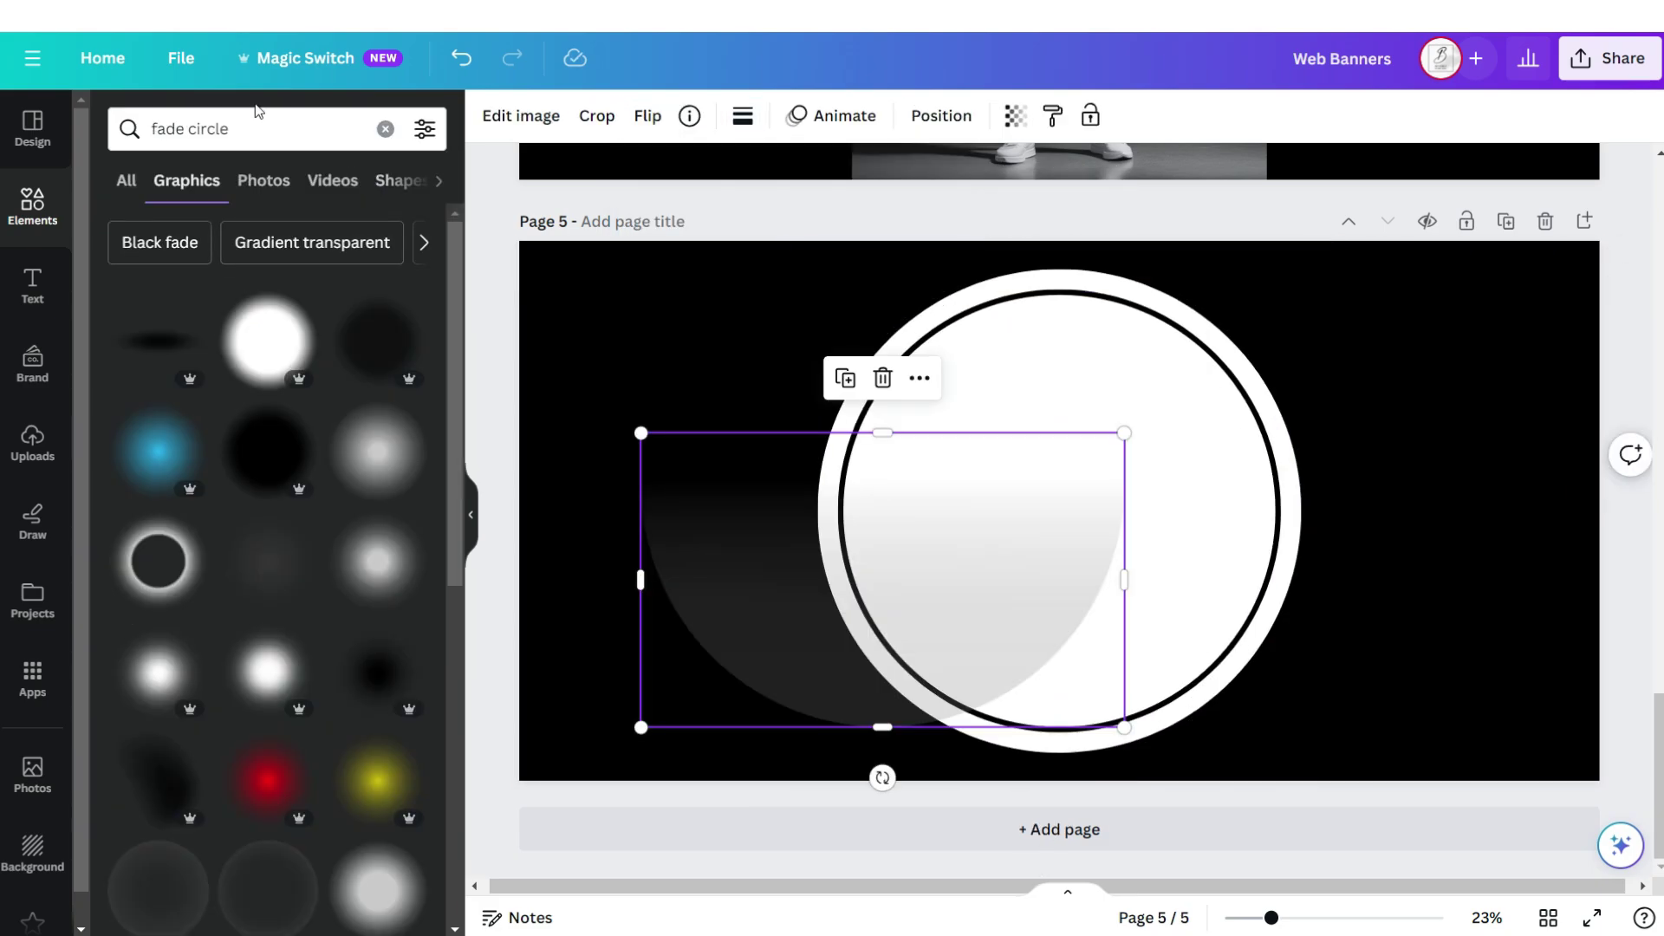
Add an enlarged fade graphic and delivery truck icon inside the circle
{"action": "scroll", "coordinate": [334, 346], "scroll_direction": "down", "scroll_amount": 6}
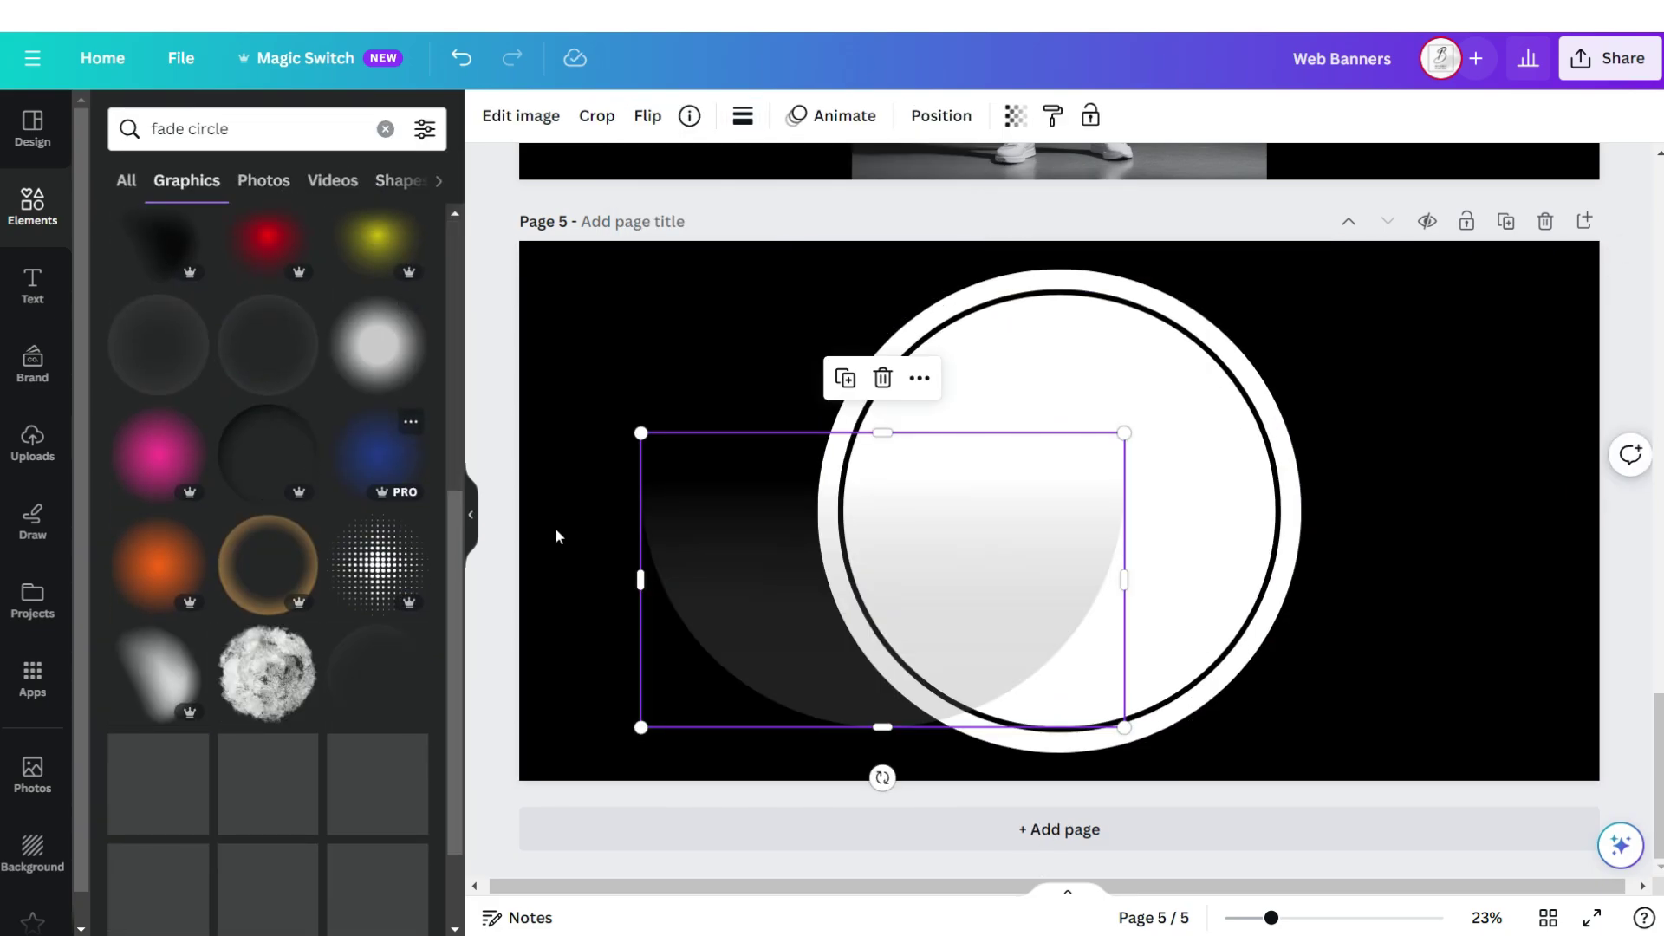
{"action": "left_click_drag", "start_coordinate": [640, 432], "coordinate": [782, 497]}
{"action": "left_click_drag", "start_coordinate": [1222, 716], "coordinate": [1280, 738]}
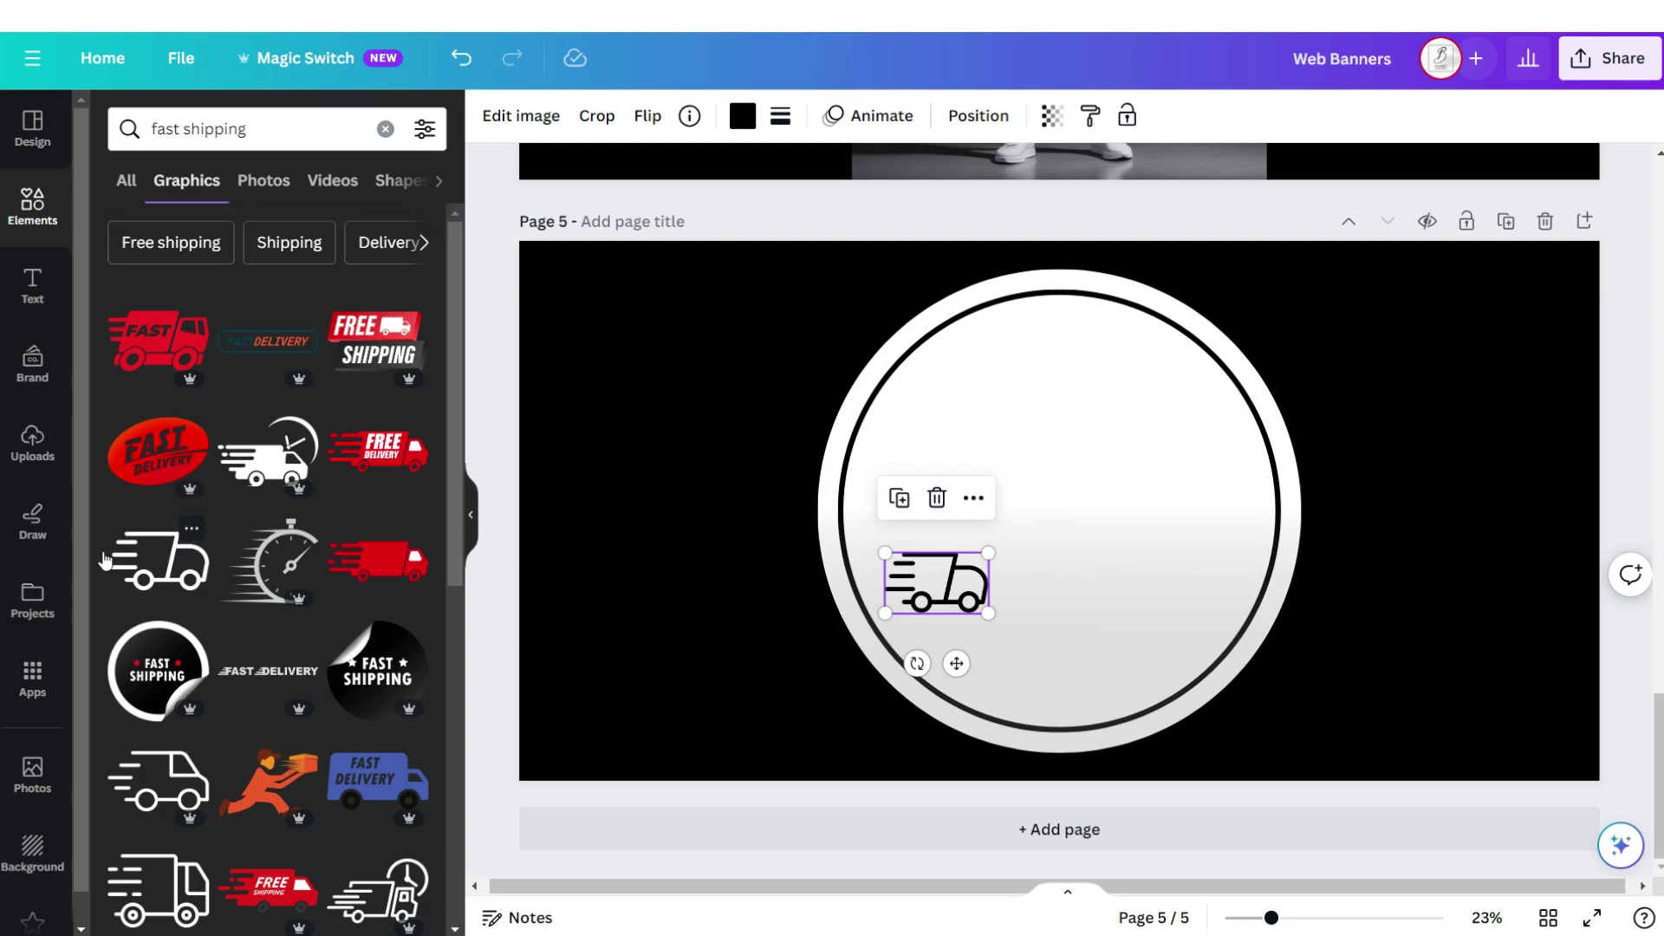
{"action": "left_click_drag", "start_coordinate": [988, 553], "coordinate": [1235, 408]}
{"action": "left_click", "coordinate": [1404, 330]}
Duplicate the badge page for a T-shirt version and again for a hanger version
{"action": "left_click", "coordinate": [1506, 222]}
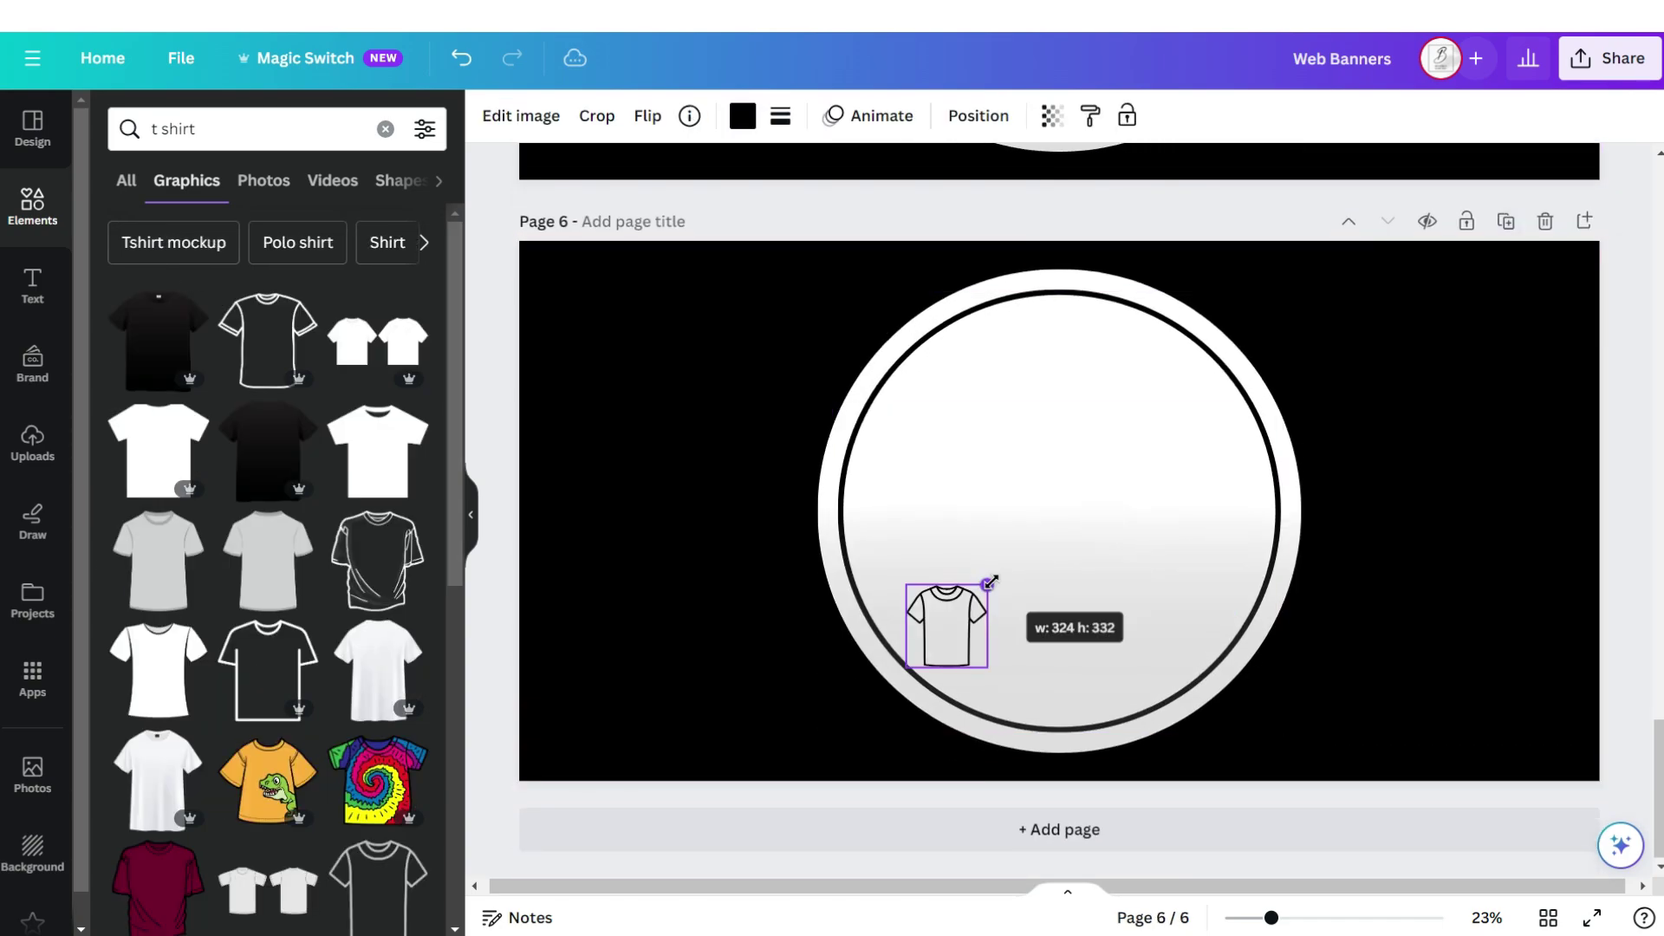
{"action": "left_click_drag", "start_coordinate": [988, 580], "coordinate": [1230, 403]}
{"action": "left_click", "coordinate": [1506, 221]}
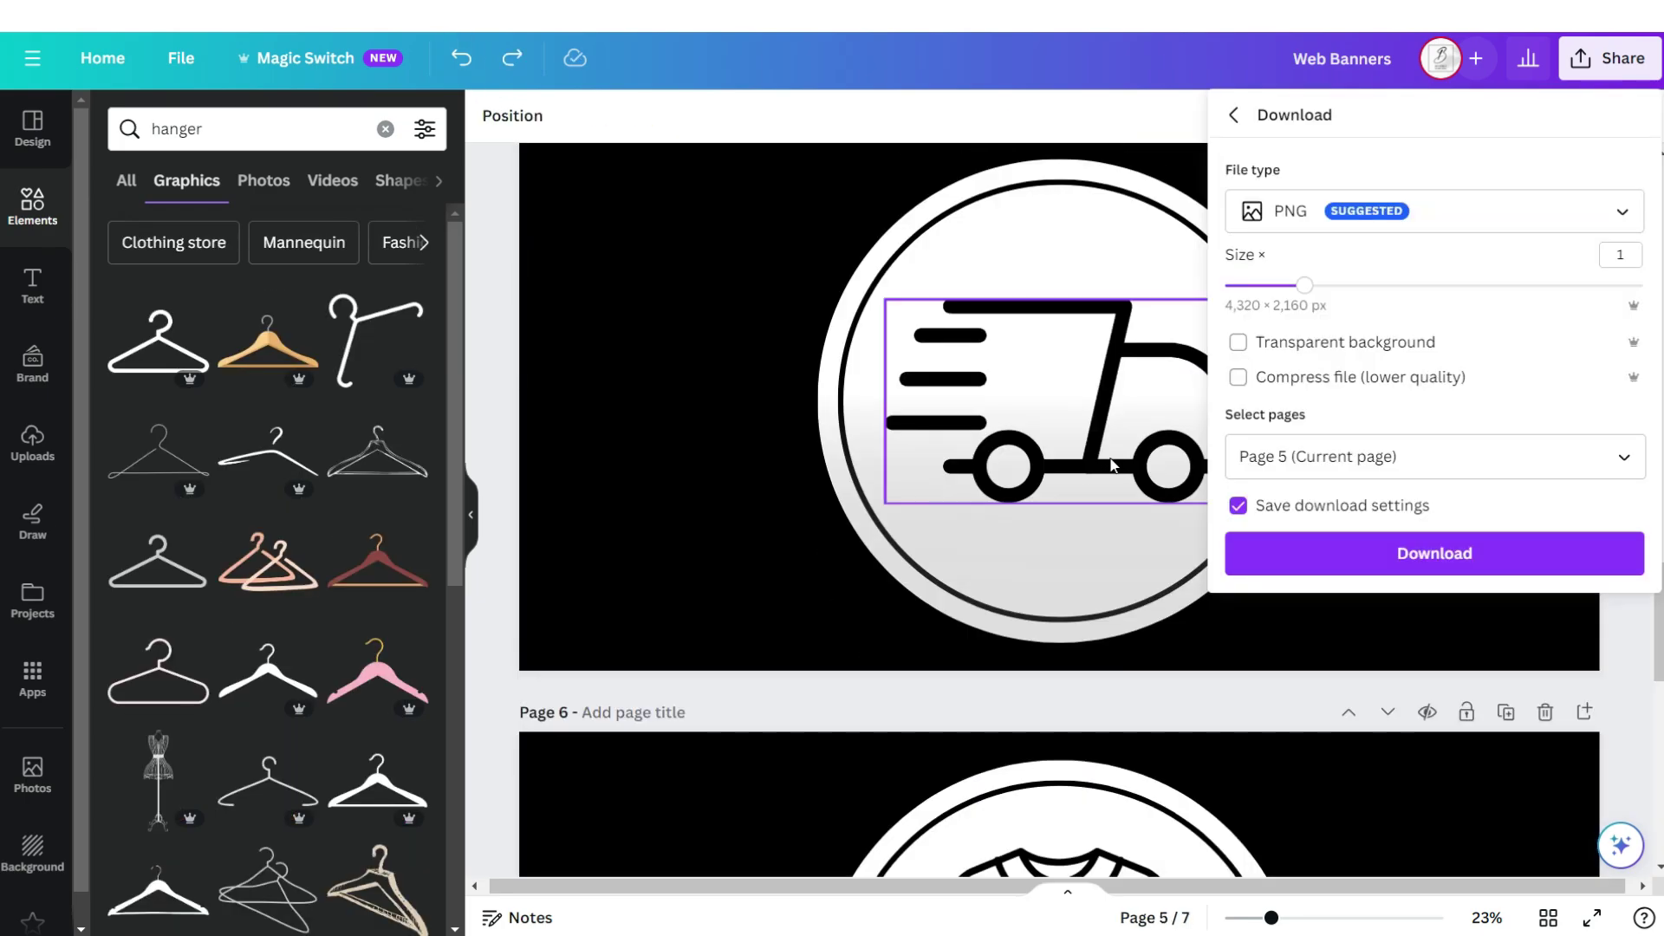
{"action": "scroll", "coordinate": [1112, 466], "scroll_direction": "down", "scroll_amount": 10}
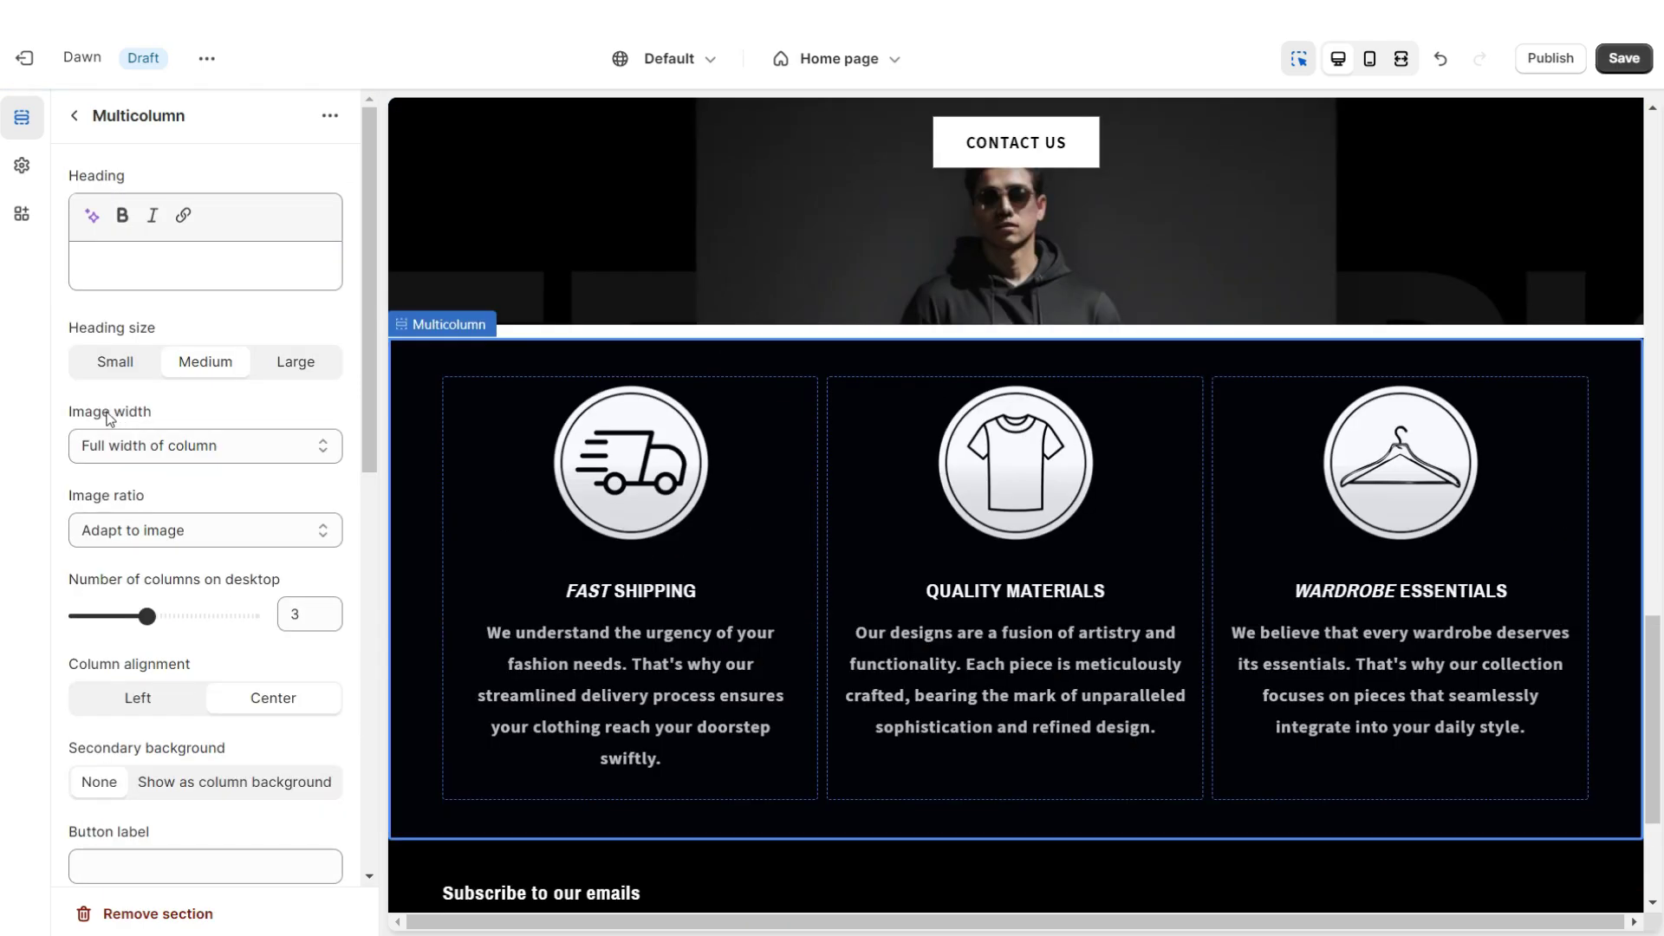
Set the Multicolumn image width to Half width of column and check the full-width preview
{"action": "left_click", "coordinate": [139, 445]}
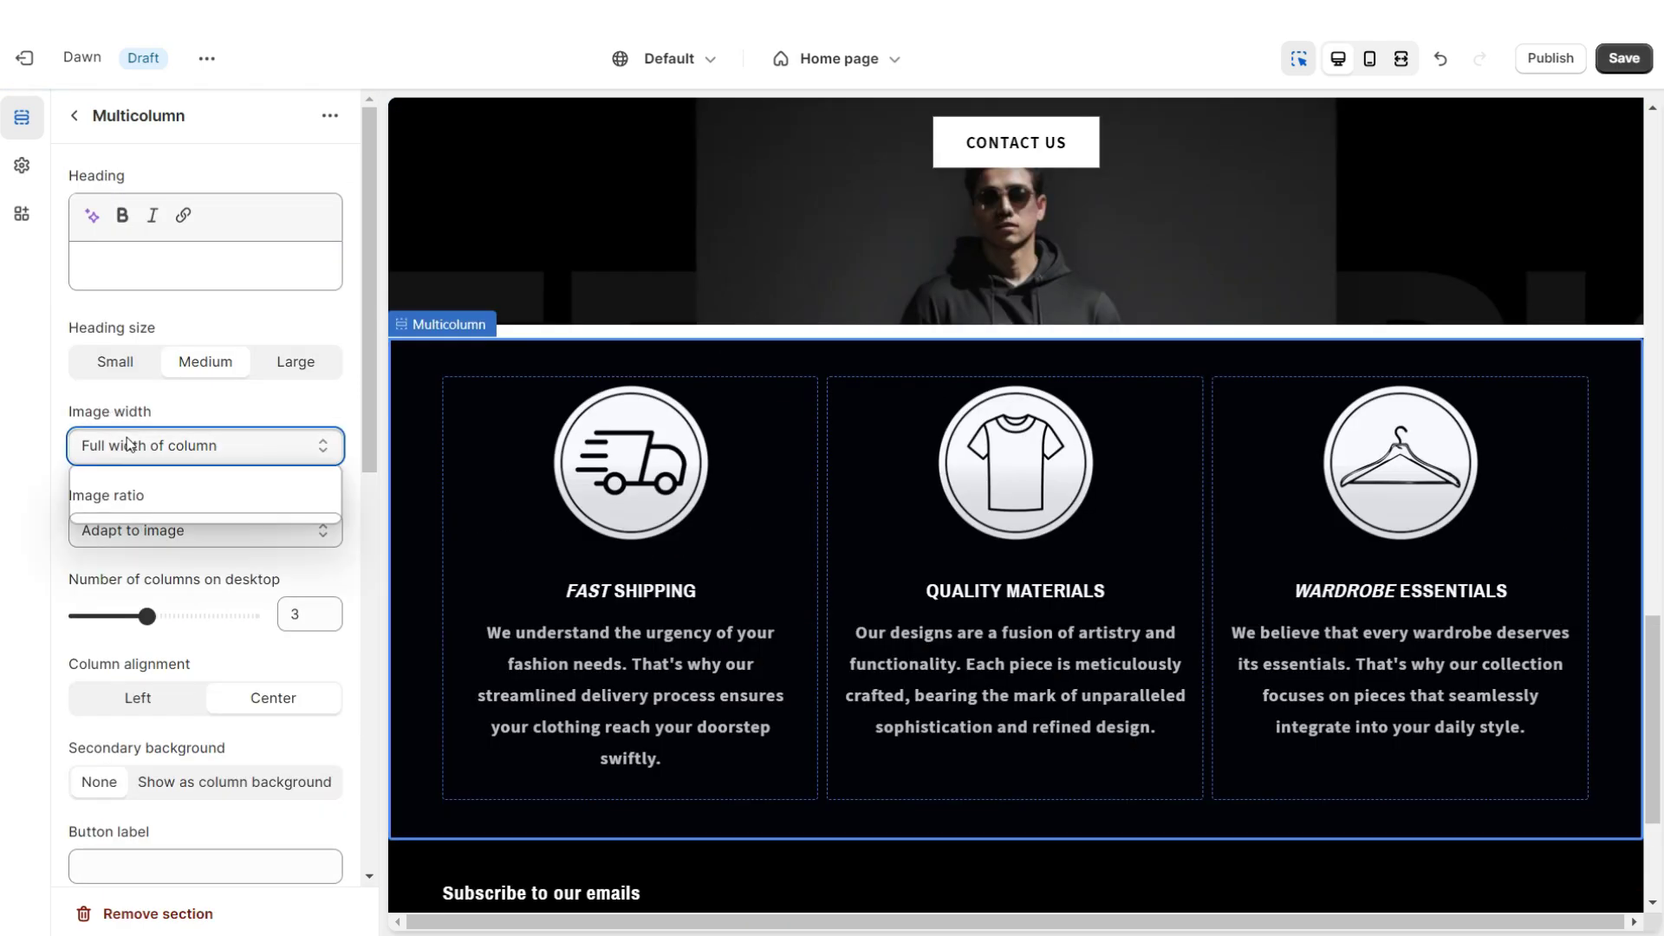
{"action": "left_click", "coordinate": [161, 492]}
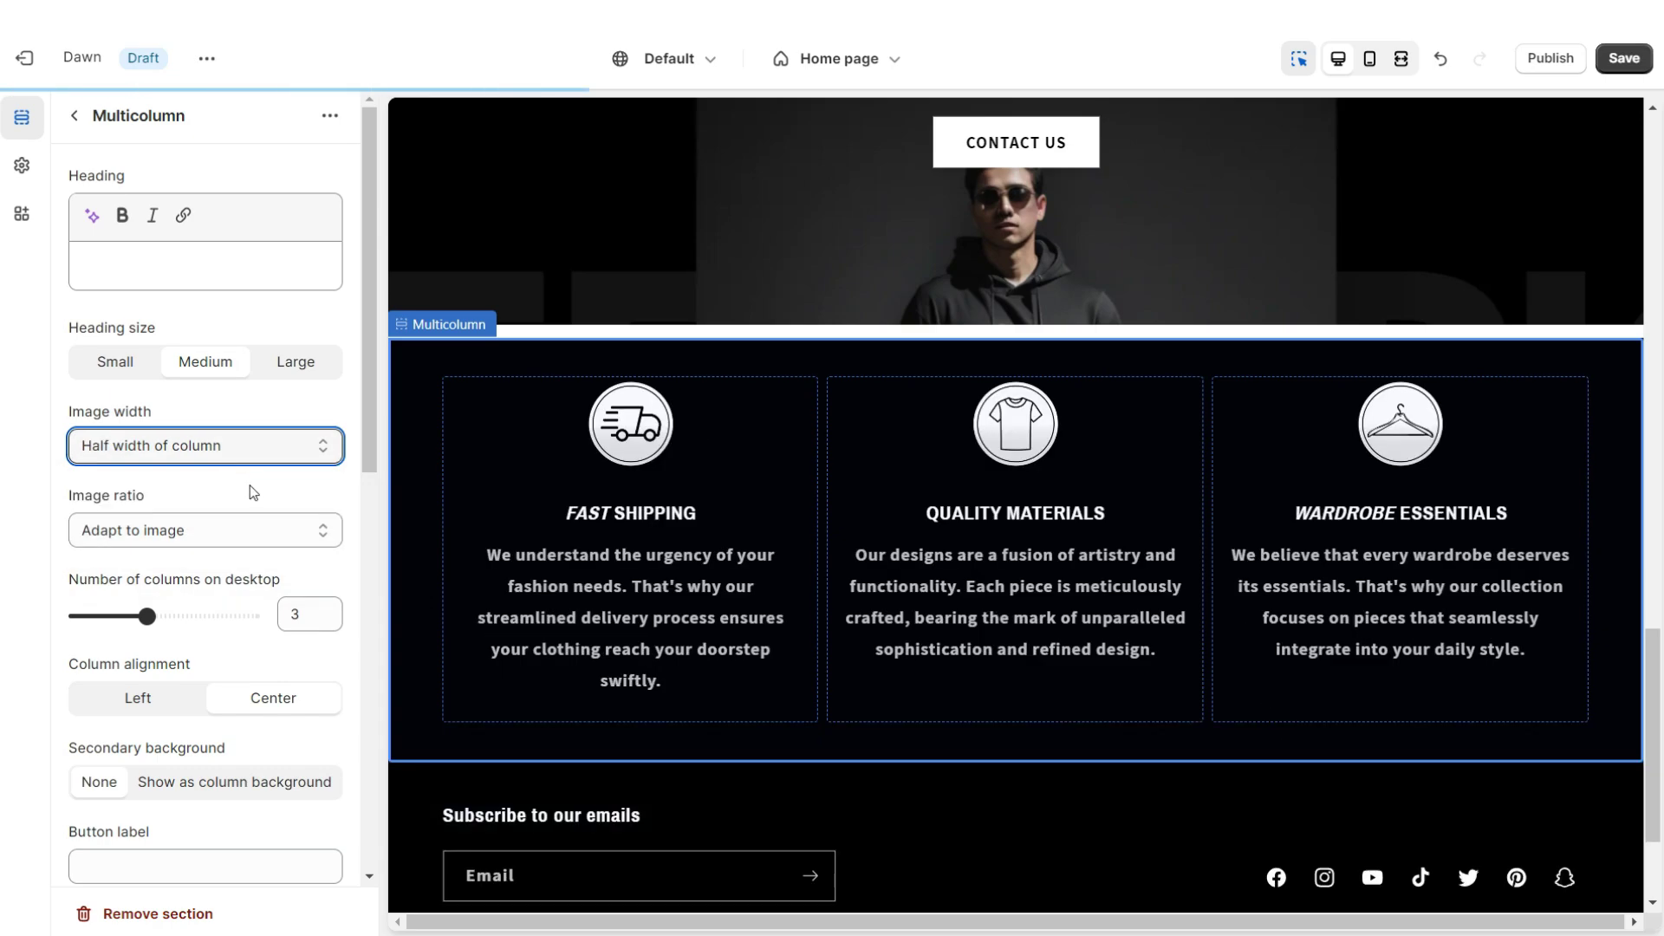
{"action": "left_click", "coordinate": [1400, 58]}
{"action": "scroll", "coordinate": [1658, 619], "scroll_direction": "down", "scroll_amount": 1}
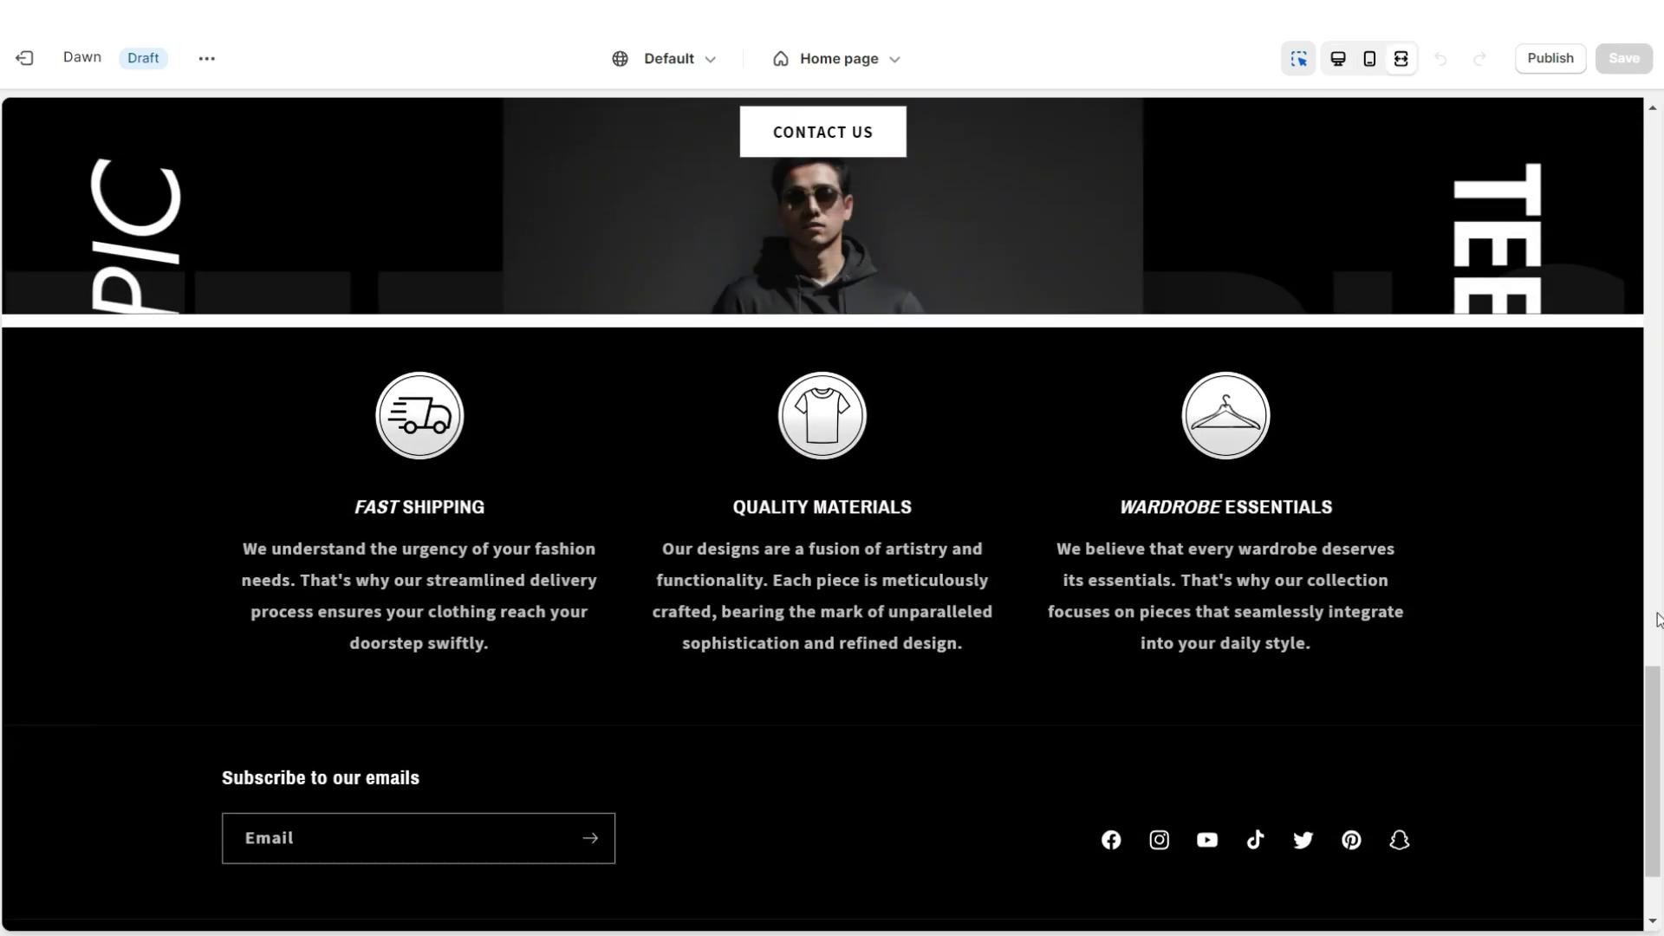
{"action": "scroll", "coordinate": [1658, 619], "scroll_direction": "up", "scroll_amount": 2}
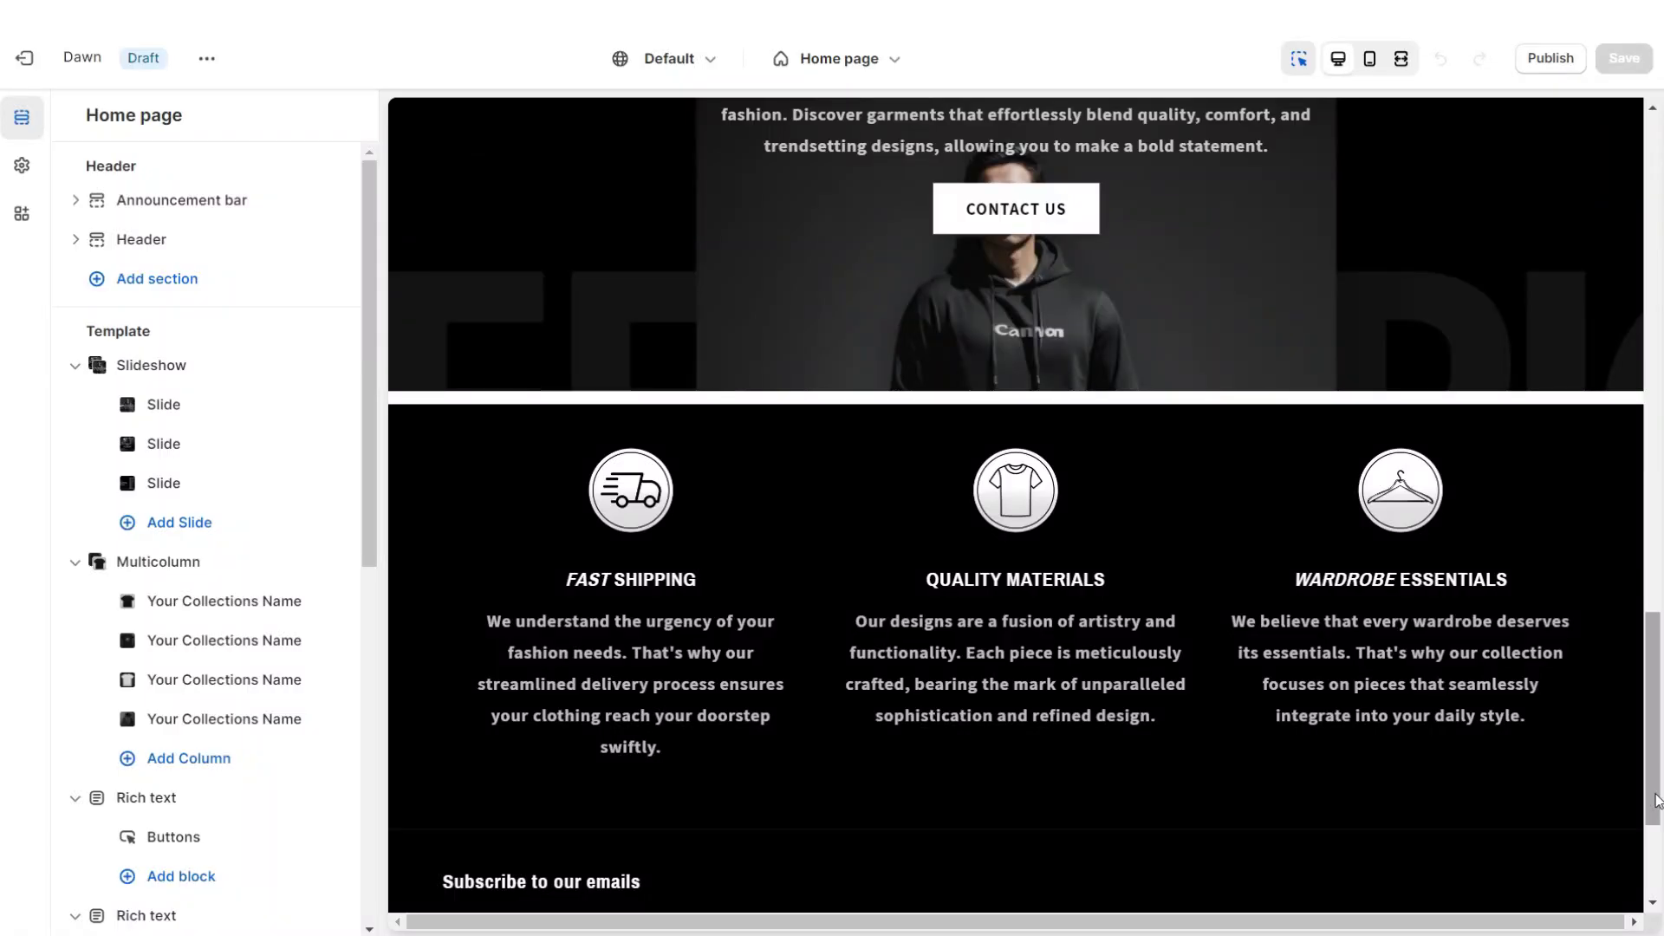
{"action": "scroll", "coordinate": [1656, 799], "scroll_direction": "down", "scroll_amount": 1}
Add a Featured collection section above the footer with the heading 'SHOP OUR BESTSELLERS'
{"action": "left_click", "coordinate": [1011, 690]}
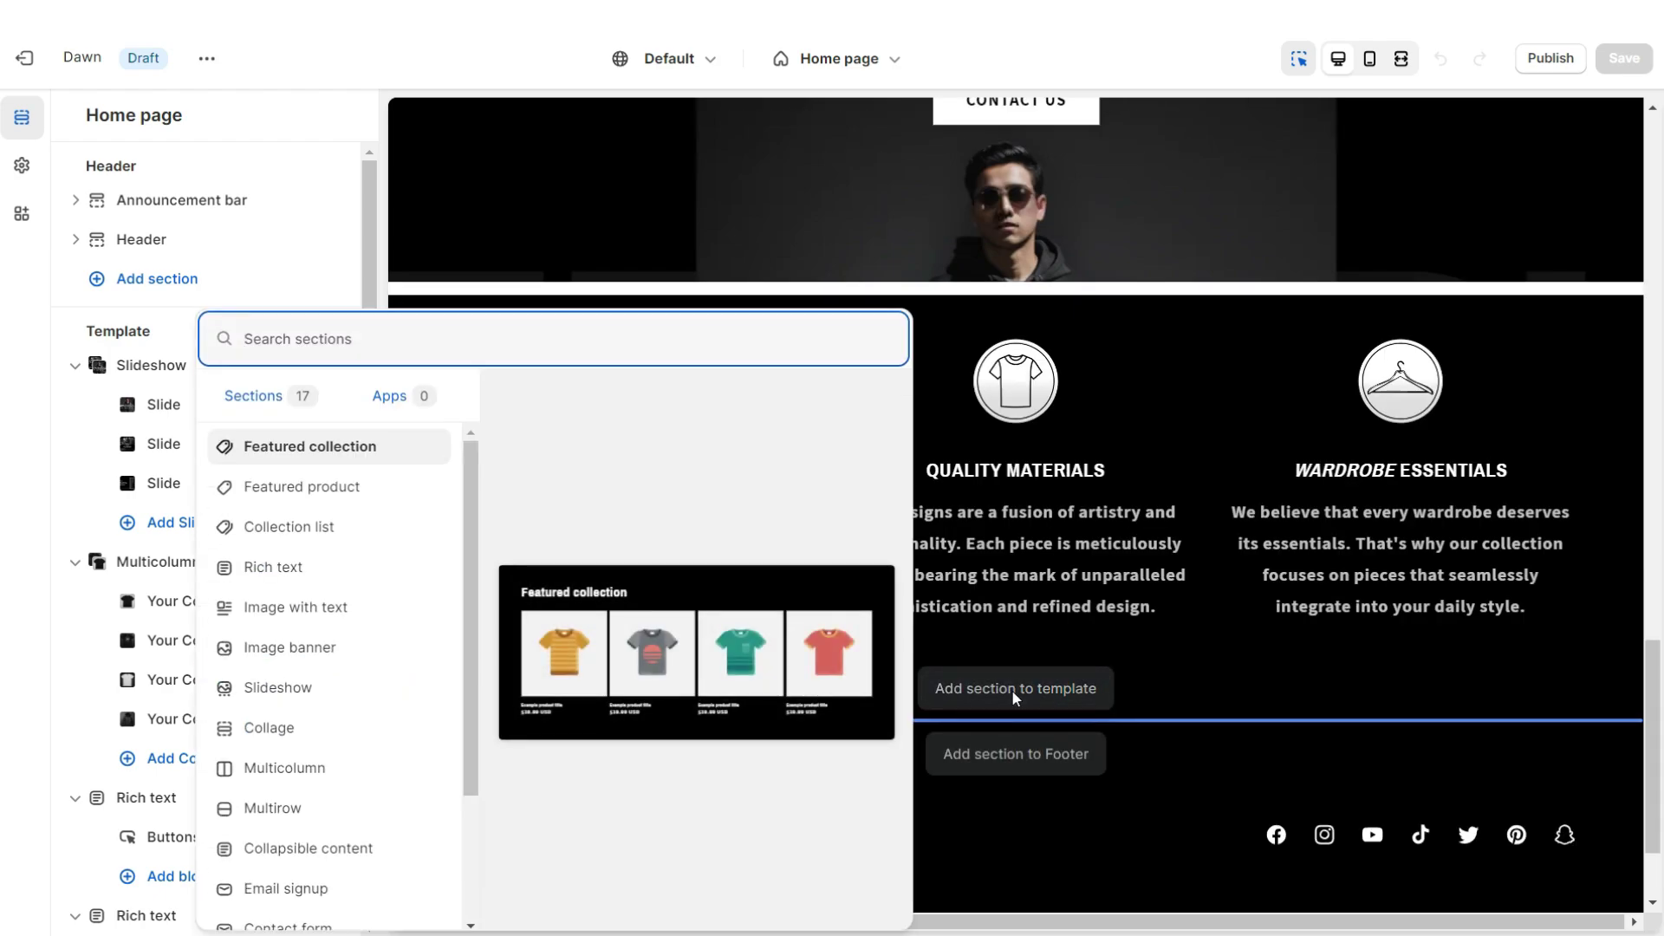
{"action": "left_click", "coordinate": [377, 466]}
{"action": "left_click_drag", "start_coordinate": [83, 266], "coordinate": [195, 269]}
{"action": "right_click", "coordinate": [196, 270]}
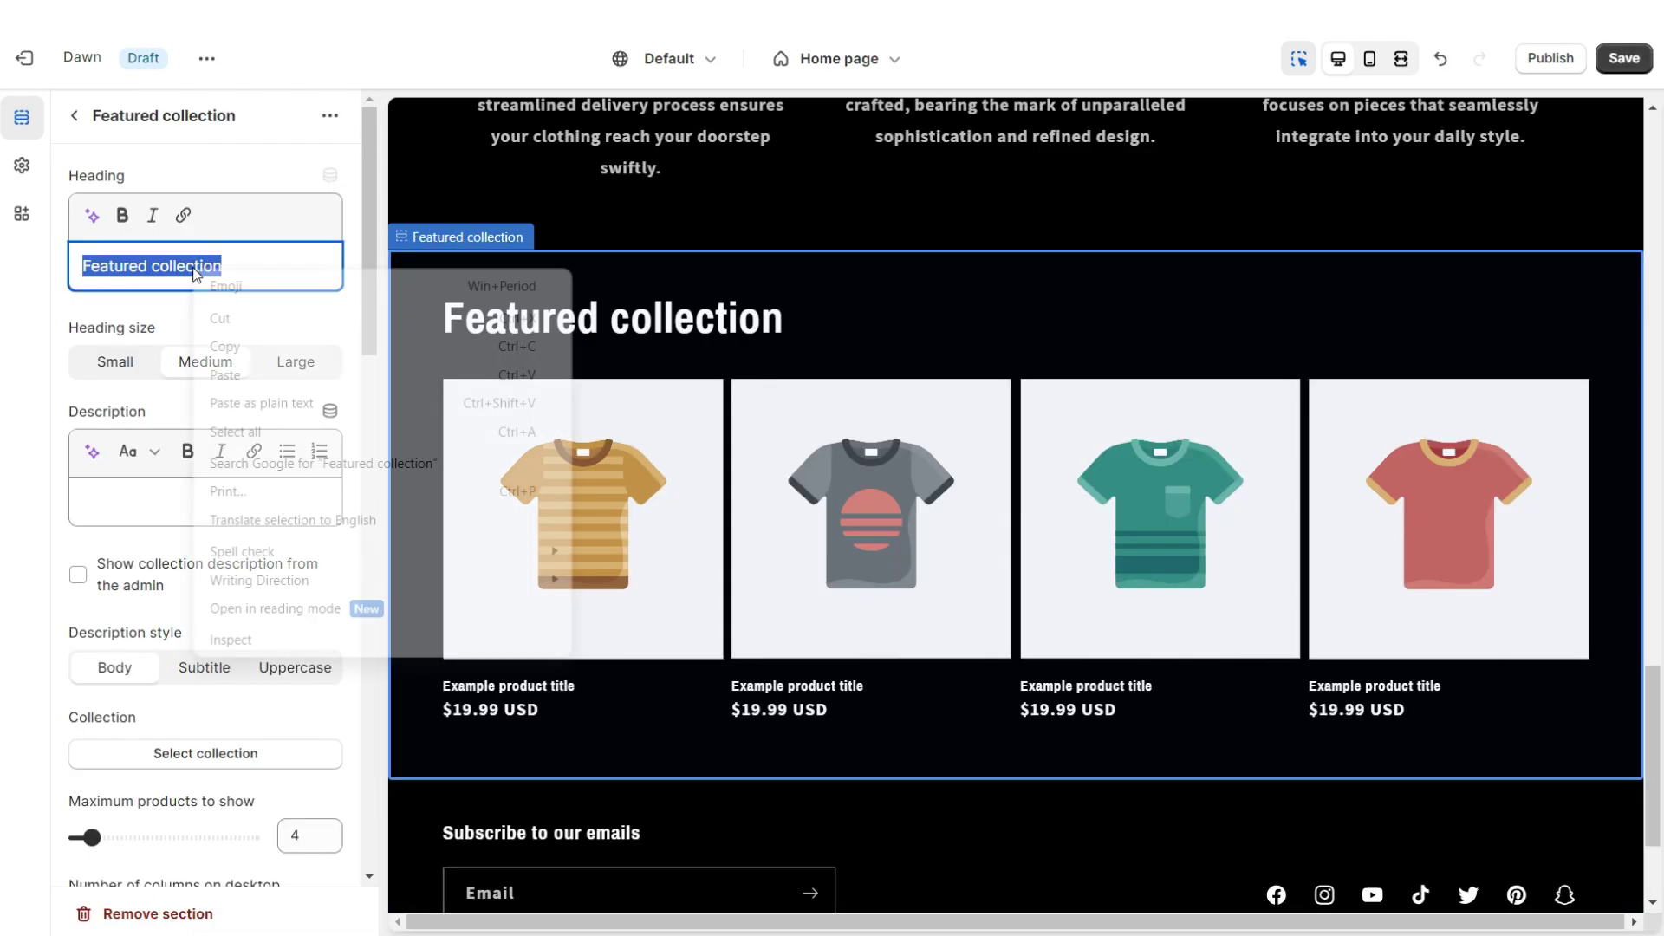
{"action": "left_click", "coordinate": [225, 374]}
{"action": "scroll", "coordinate": [199, 321], "scroll_direction": "down", "scroll_amount": 6}
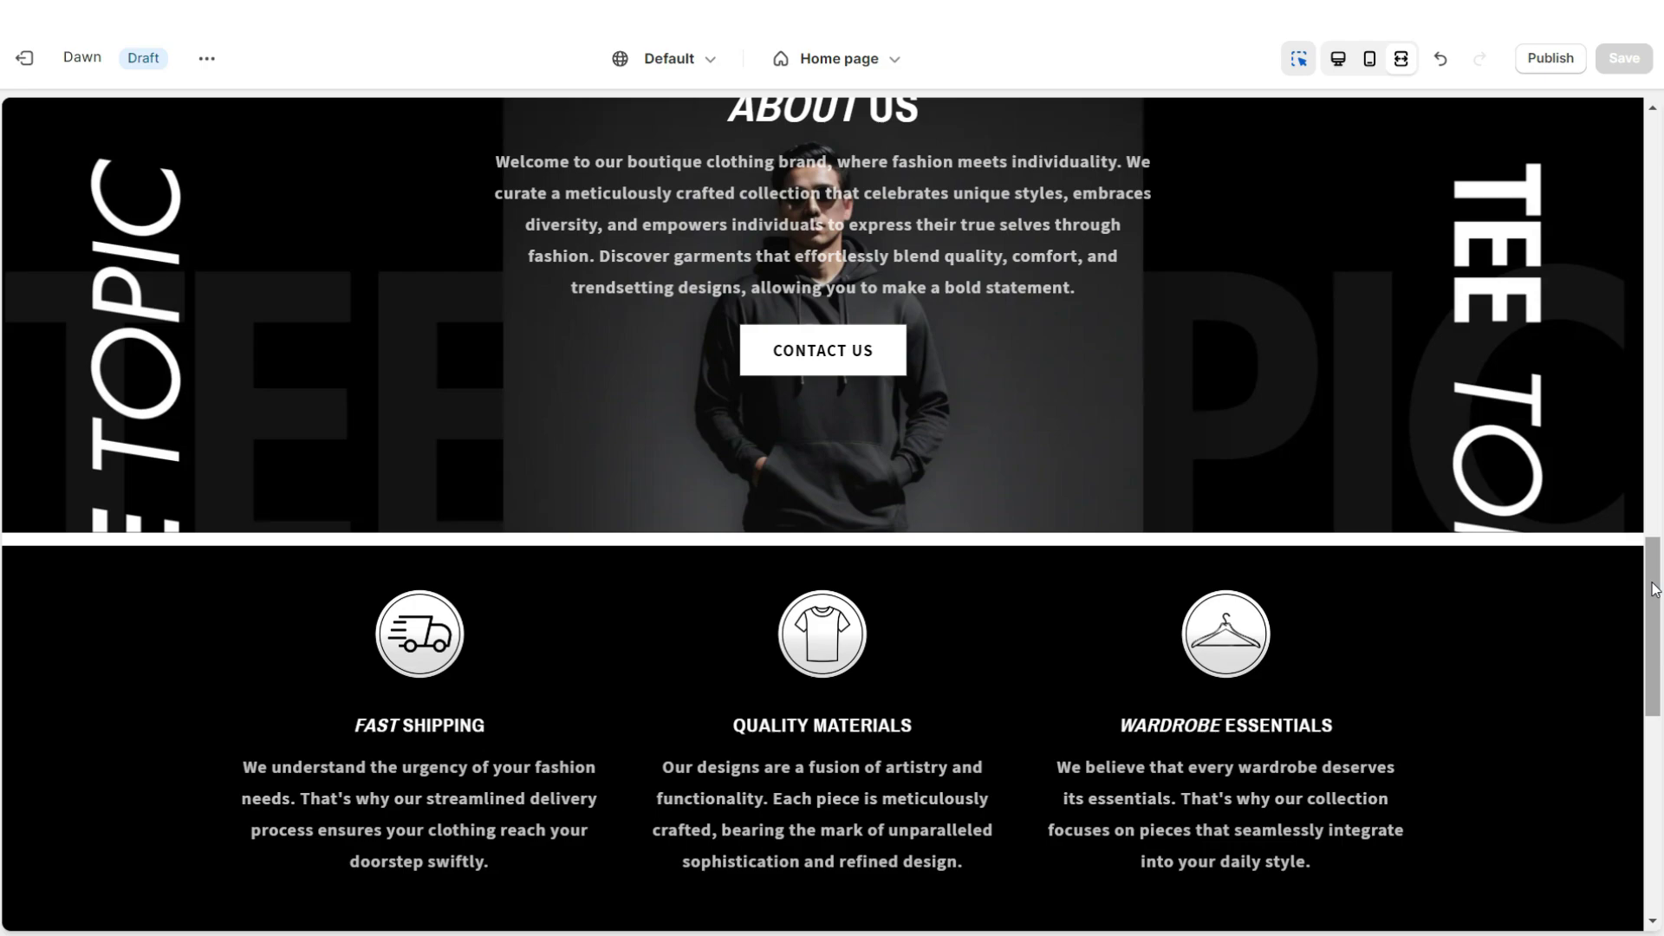
{"action": "scroll", "coordinate": [1653, 586], "scroll_direction": "down", "scroll_amount": 10}
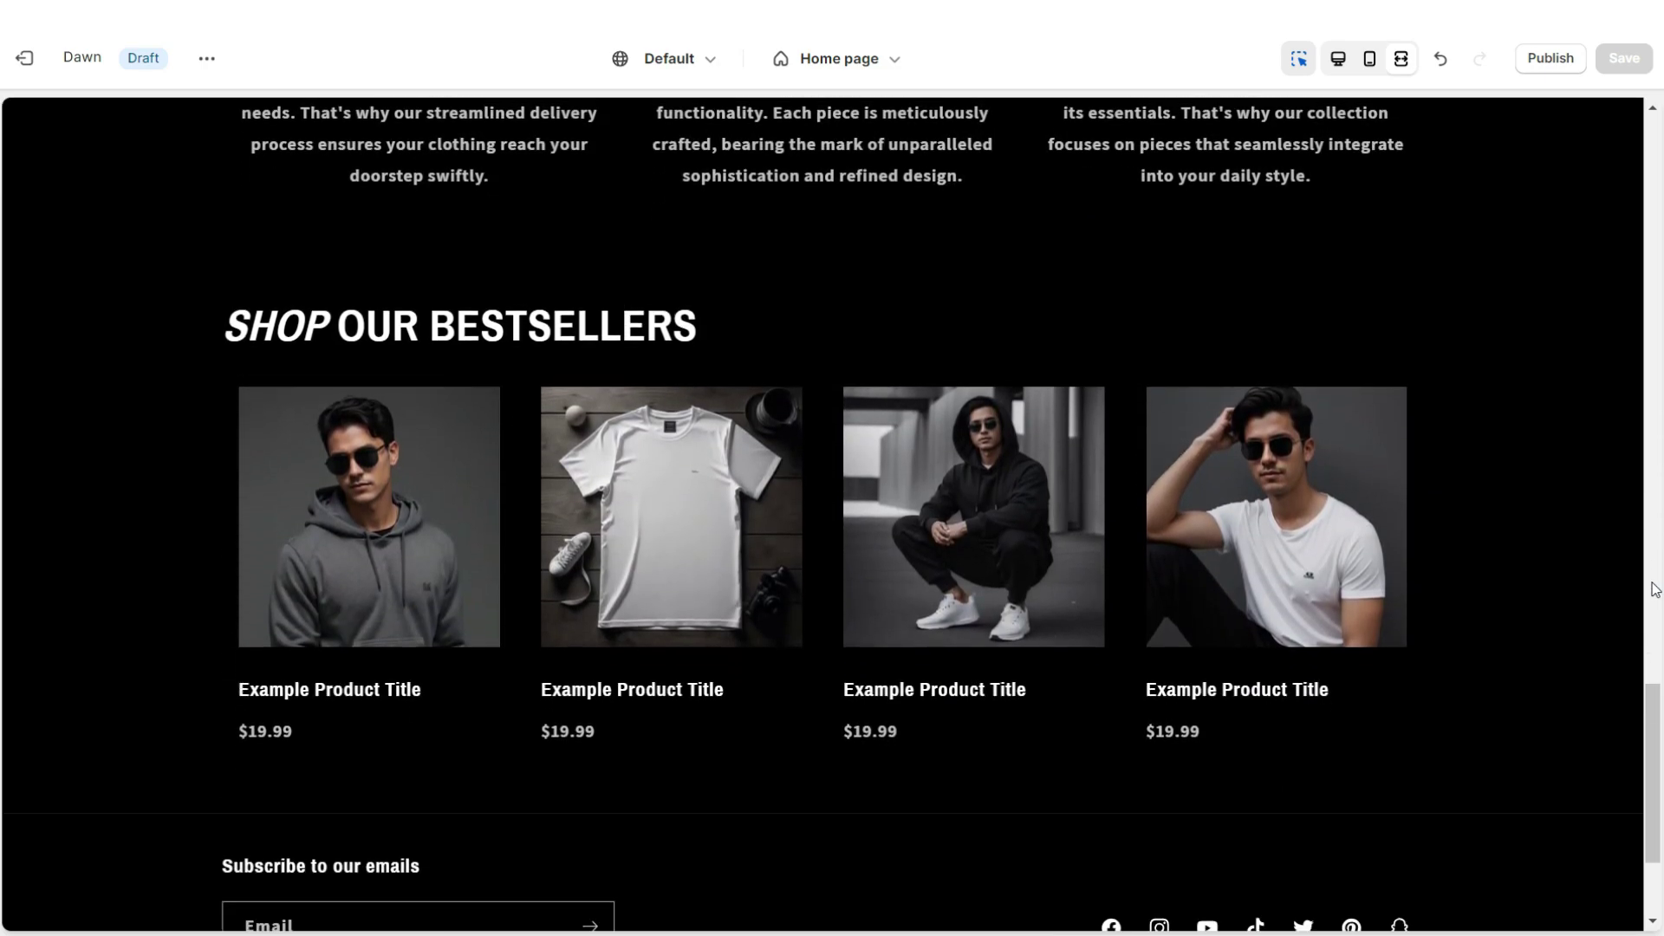
{"action": "scroll", "coordinate": [1653, 585], "scroll_direction": "up", "scroll_amount": 2}
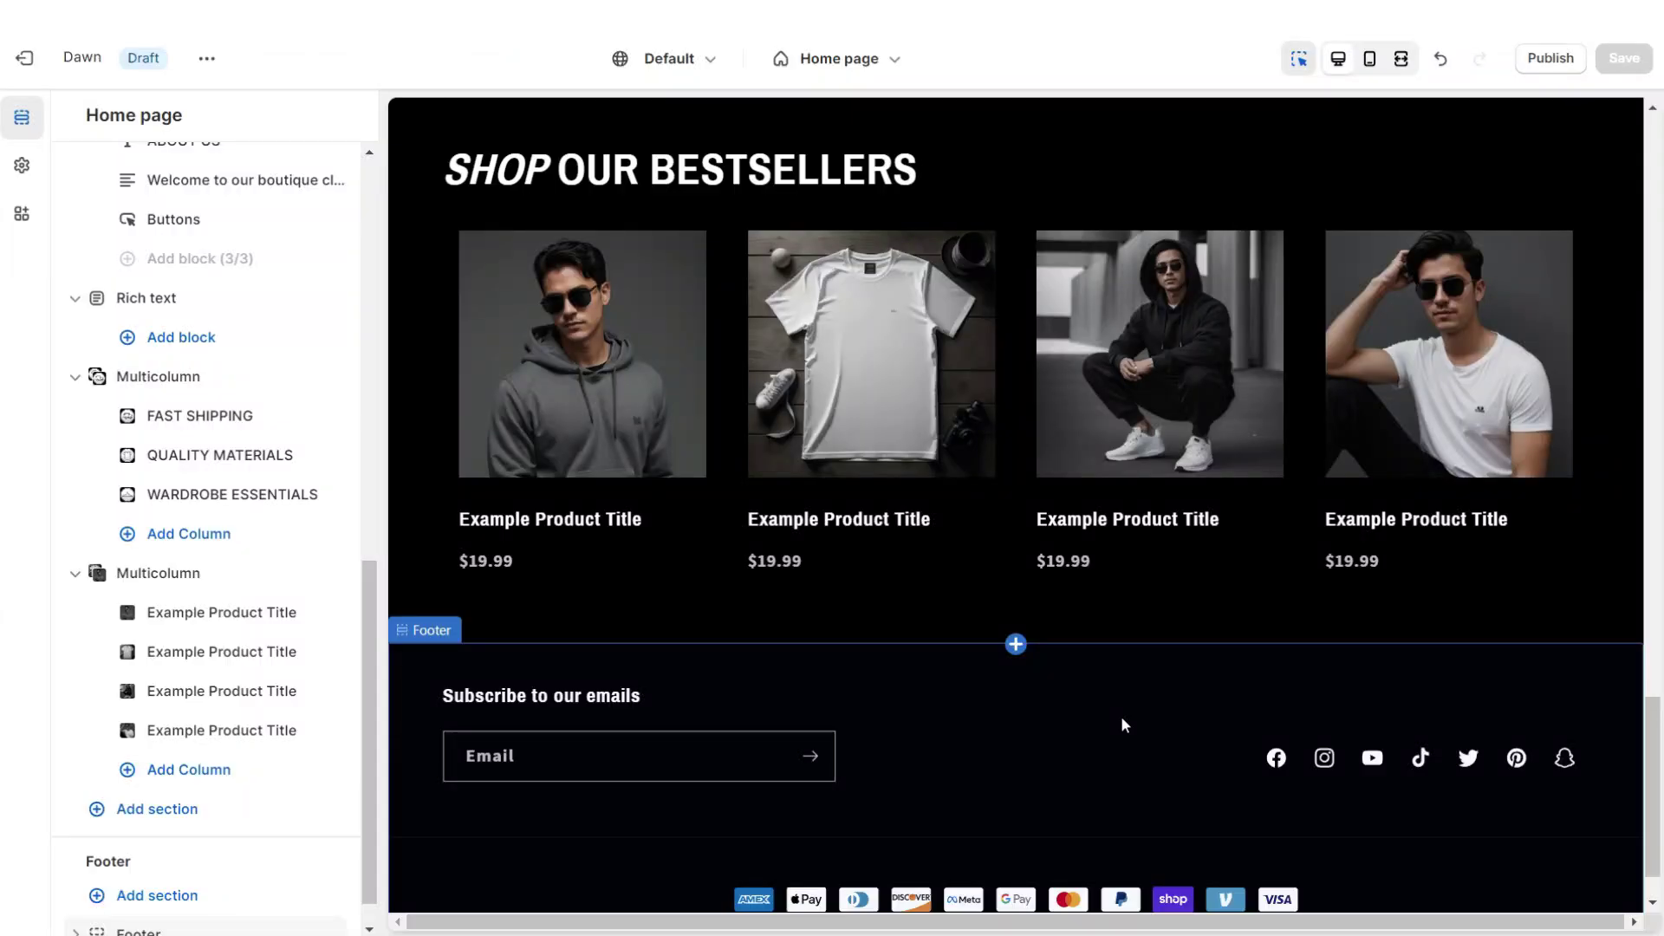
Add a Multicolumn section headed 'CUSTOMER REVIEWS' with the button label removed
{"action": "left_click", "coordinate": [1011, 610]}
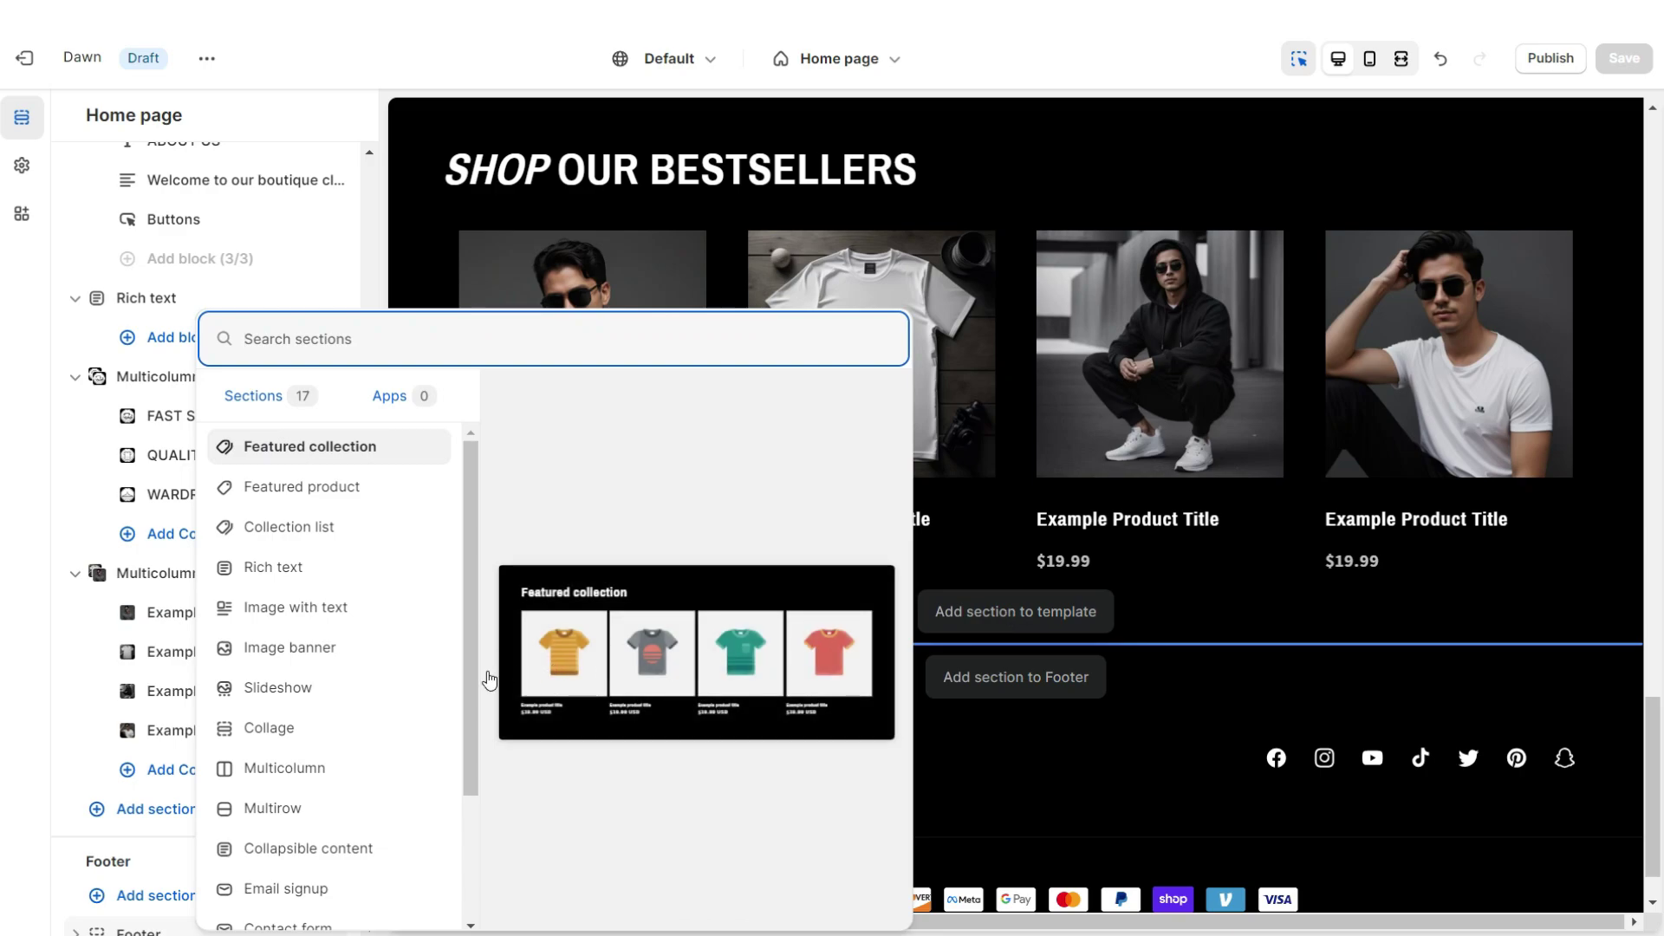
{"action": "left_click", "coordinate": [282, 768]}
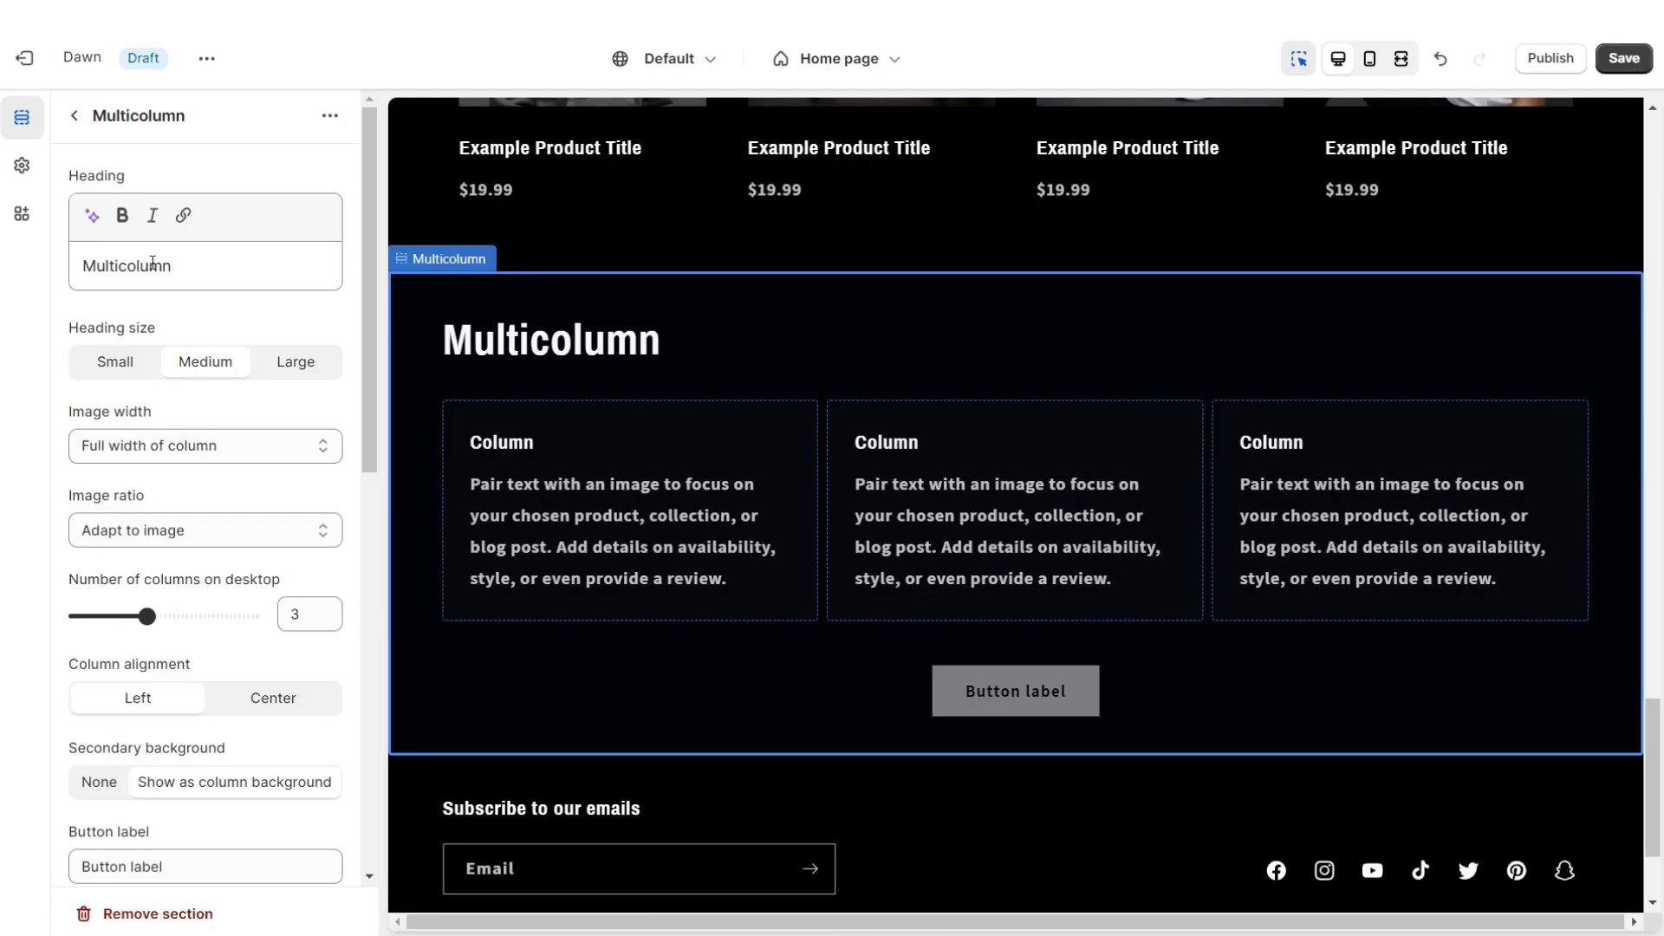
{"action": "double_click", "coordinate": [152, 264]}
{"action": "right_click", "coordinate": [152, 265]}
{"action": "left_click", "coordinate": [186, 373]}
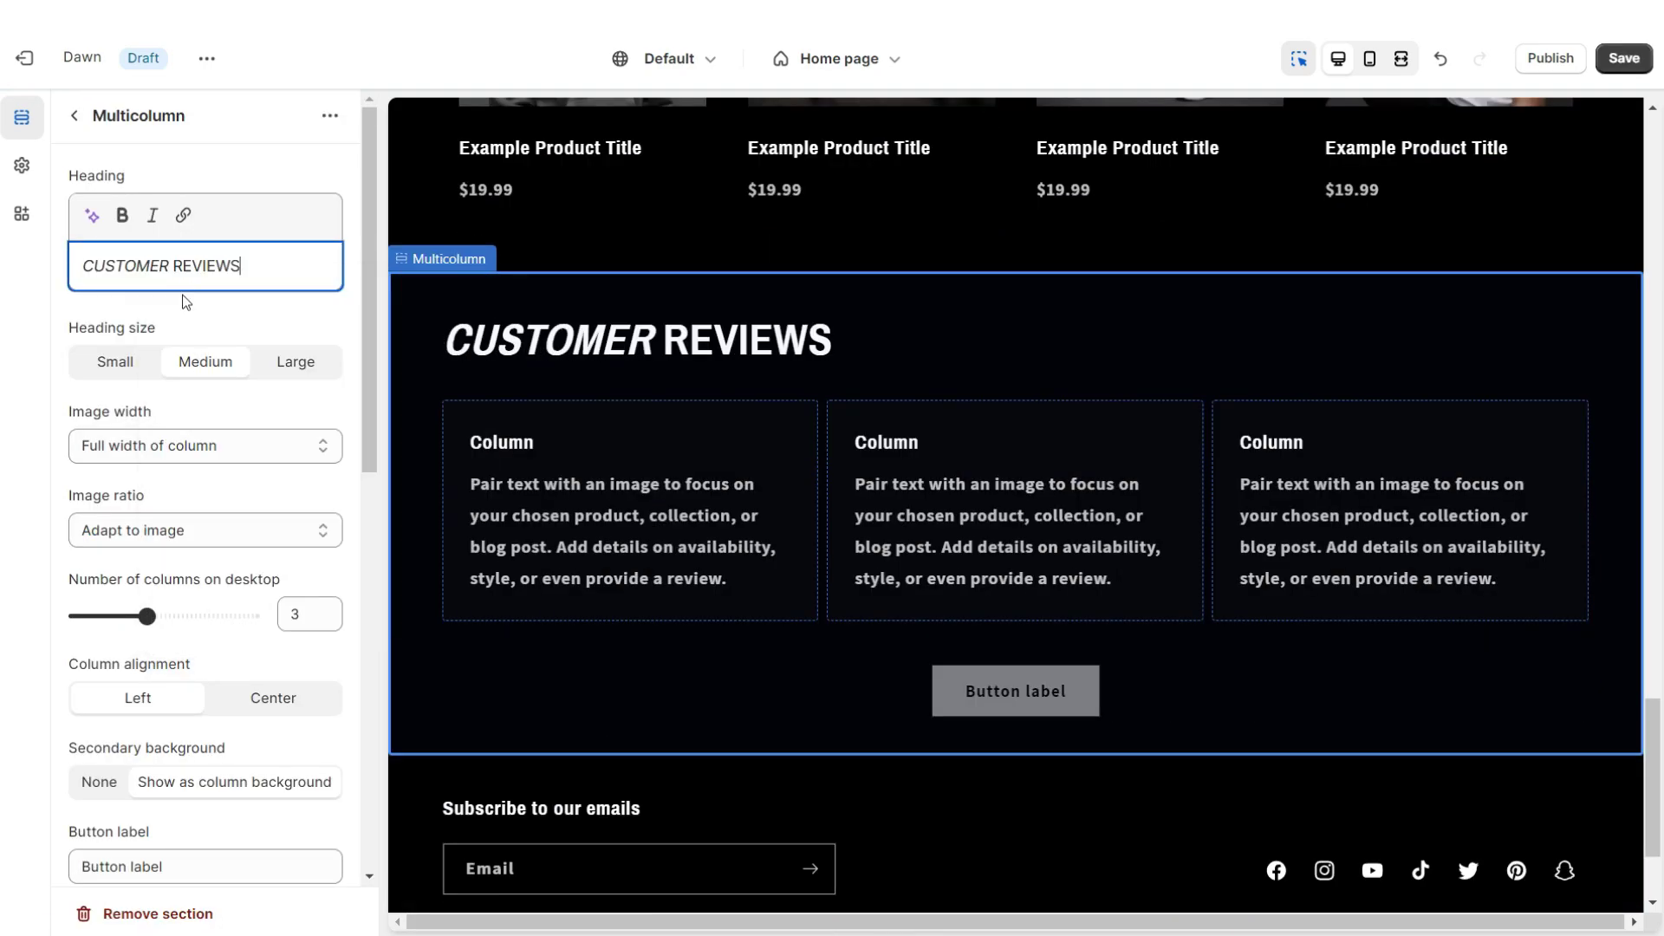
{"action": "scroll", "coordinate": [139, 767], "scroll_direction": "down", "scroll_amount": 1}
{"action": "triple_click", "coordinate": [139, 767]}
{"action": "key", "text": "BackSpace"}
{"action": "left_click", "coordinate": [176, 484]}
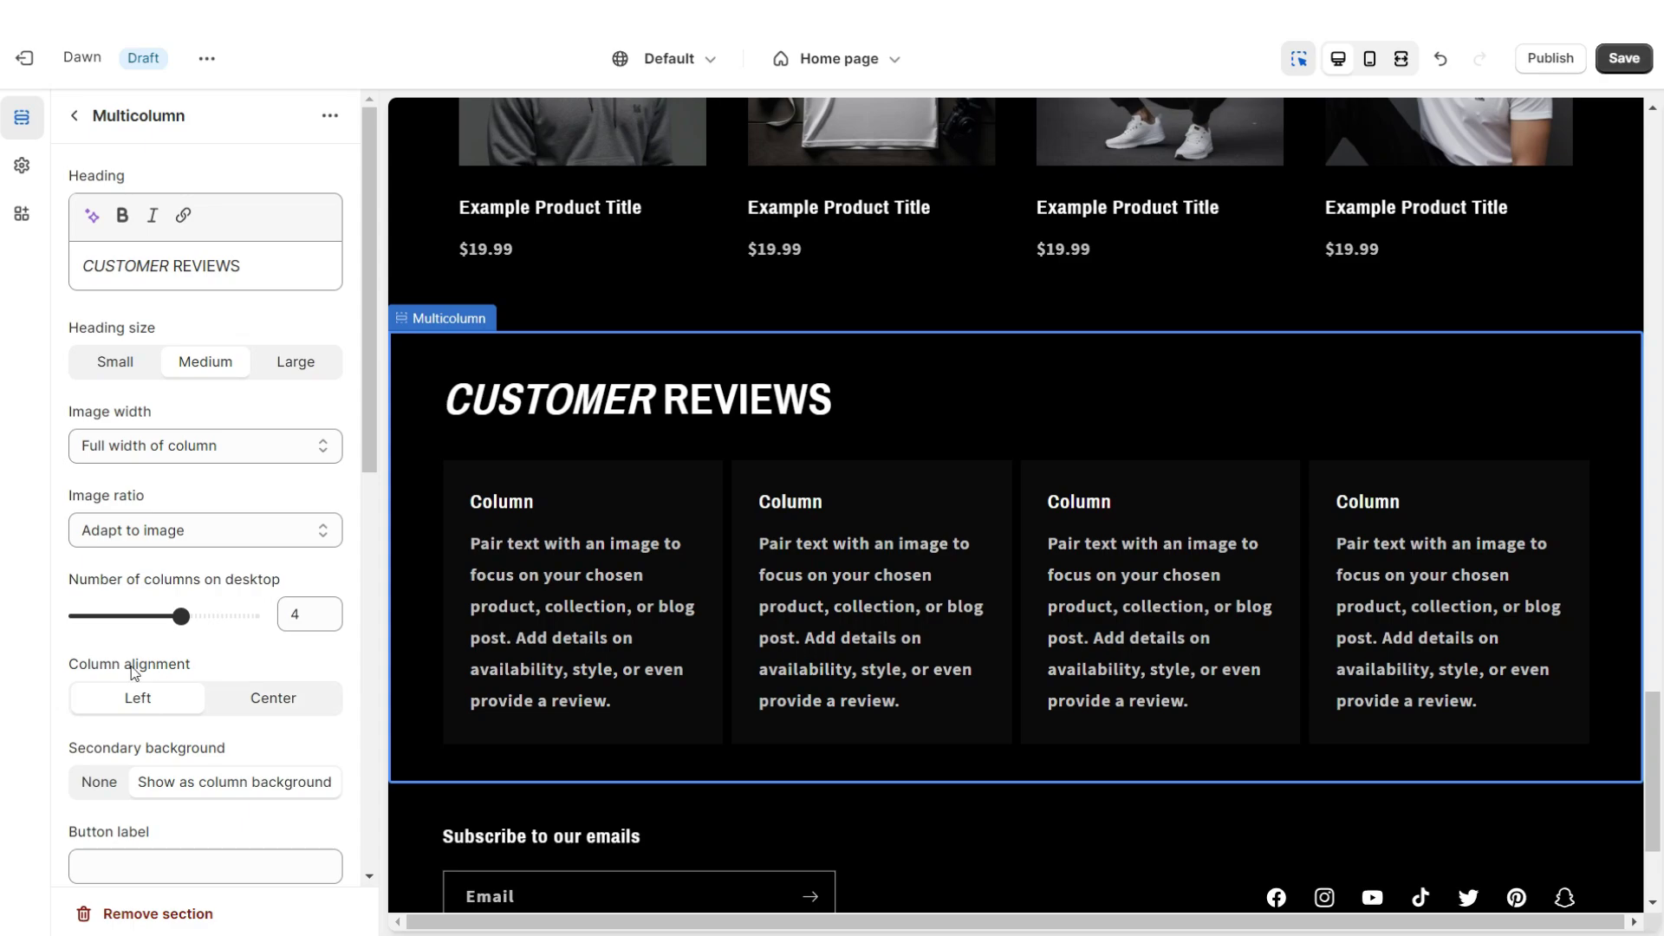
Centre the columns, paste ★★★★★ headings and the sample review text, then save
{"action": "left_click", "coordinate": [244, 700]}
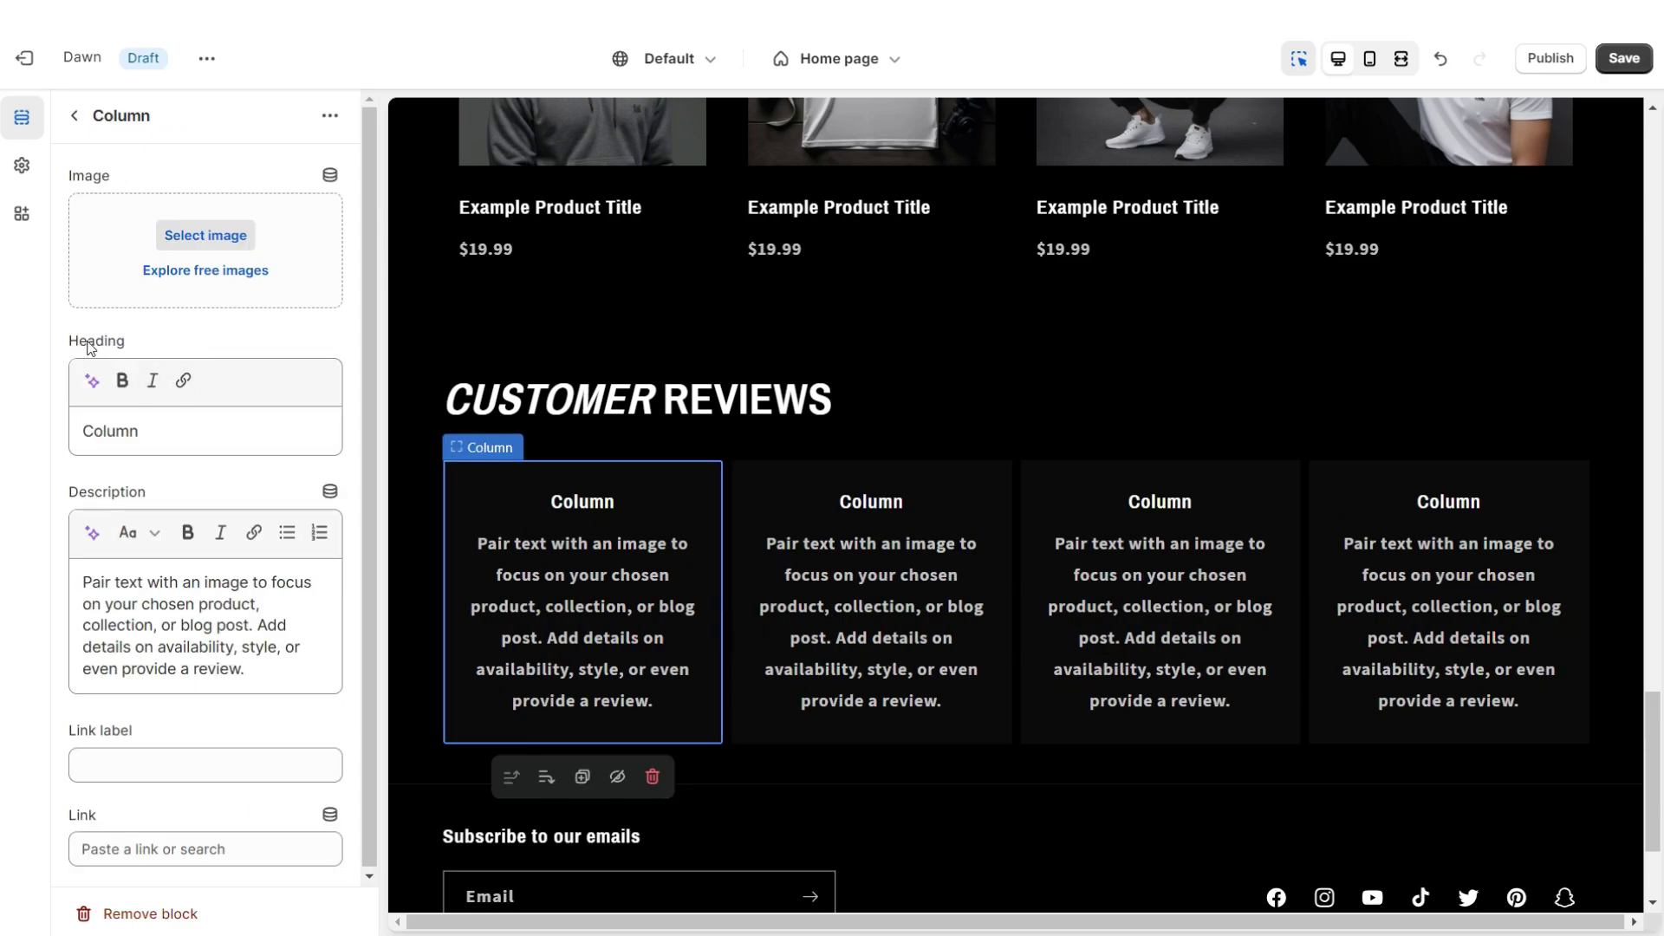
{"action": "key", "text": "ctrl+a"}
{"action": "type", "text": "★★★★★"}
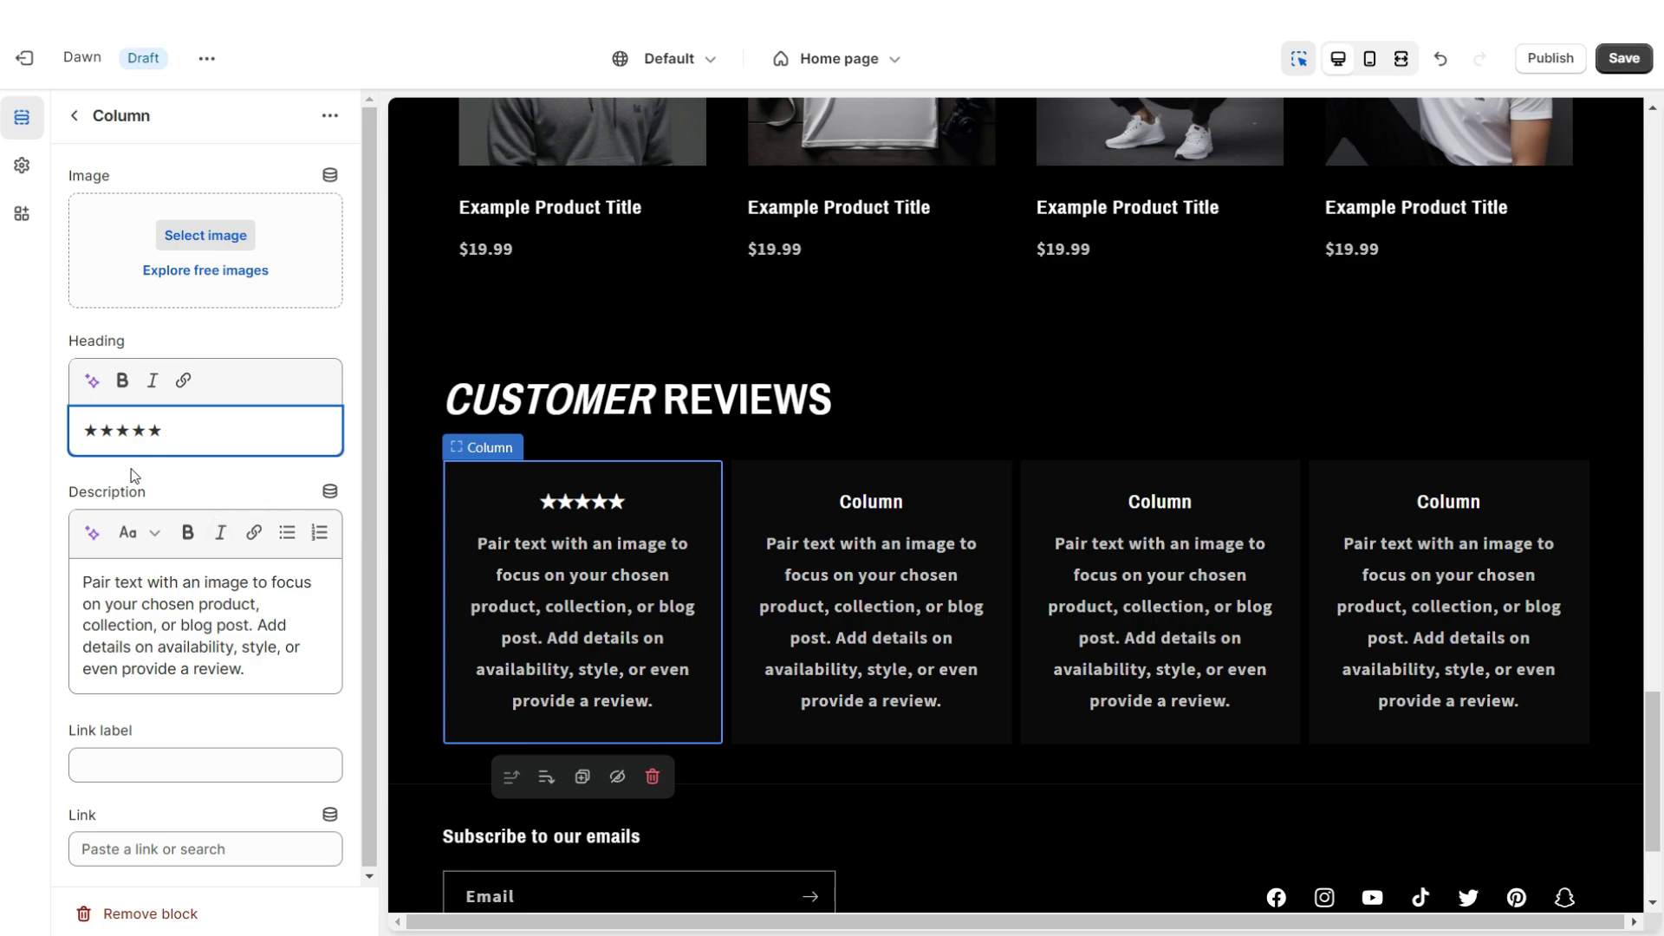
{"action": "left_click", "coordinate": [83, 492]}
{"action": "key", "text": "ctrl+a"}
{"action": "right_click", "coordinate": [142, 594]}
{"action": "left_click", "coordinate": [200, 334]}
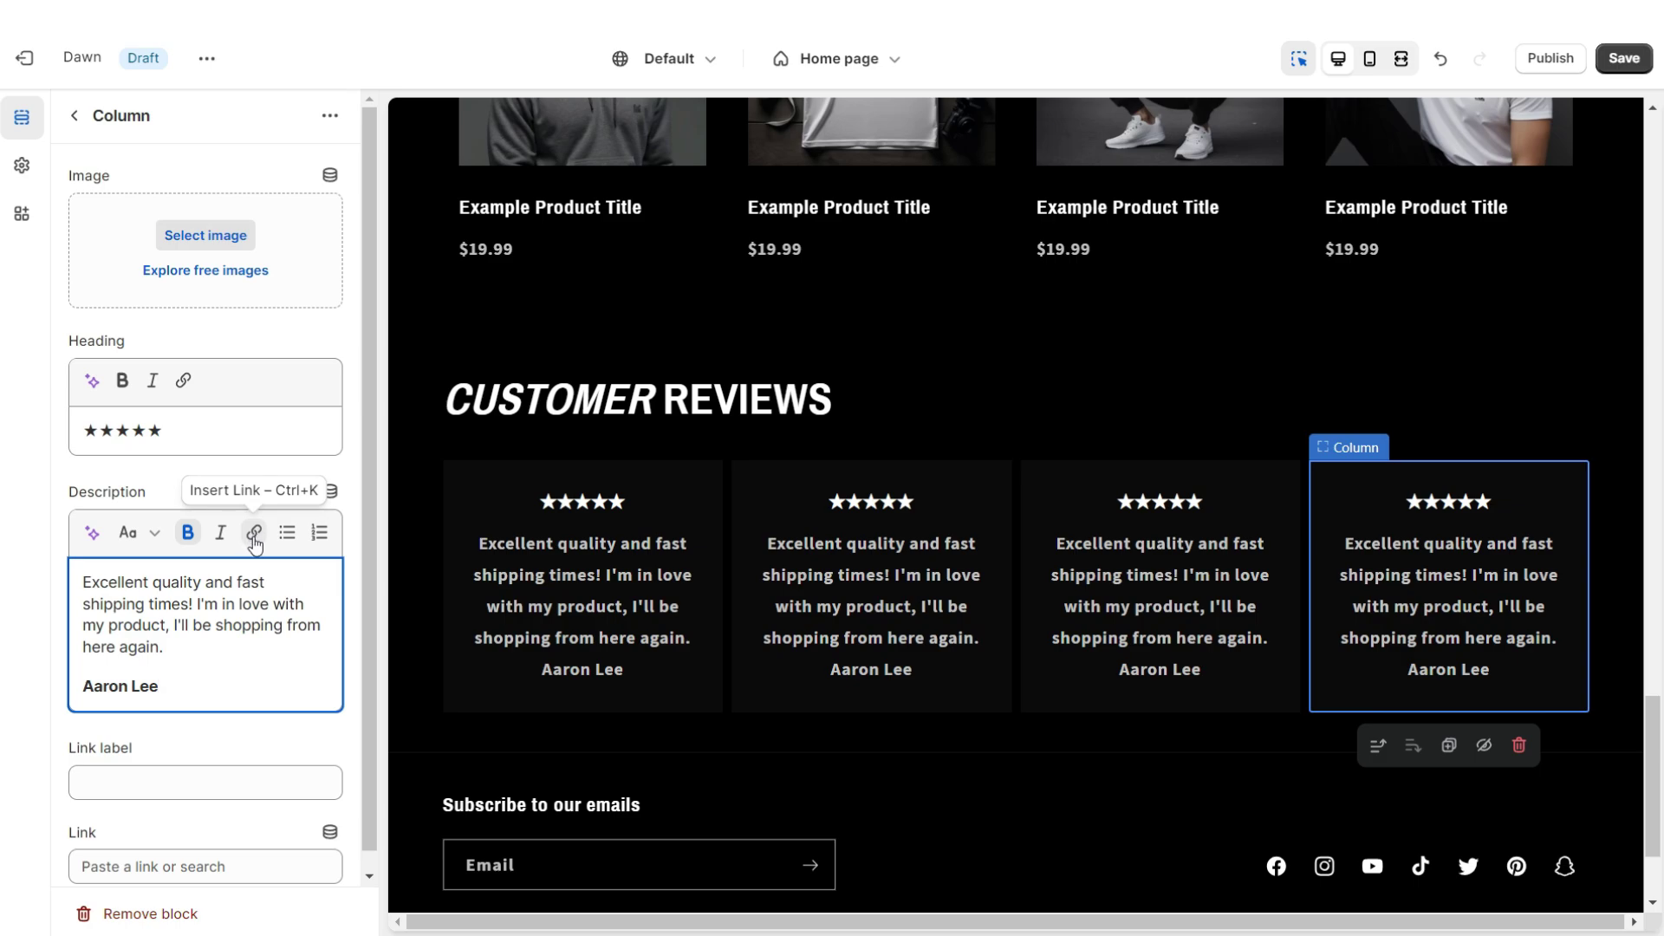
{"action": "key", "text": "ctrl+s"}
{"action": "key", "text": "ctrl+shift+f"}
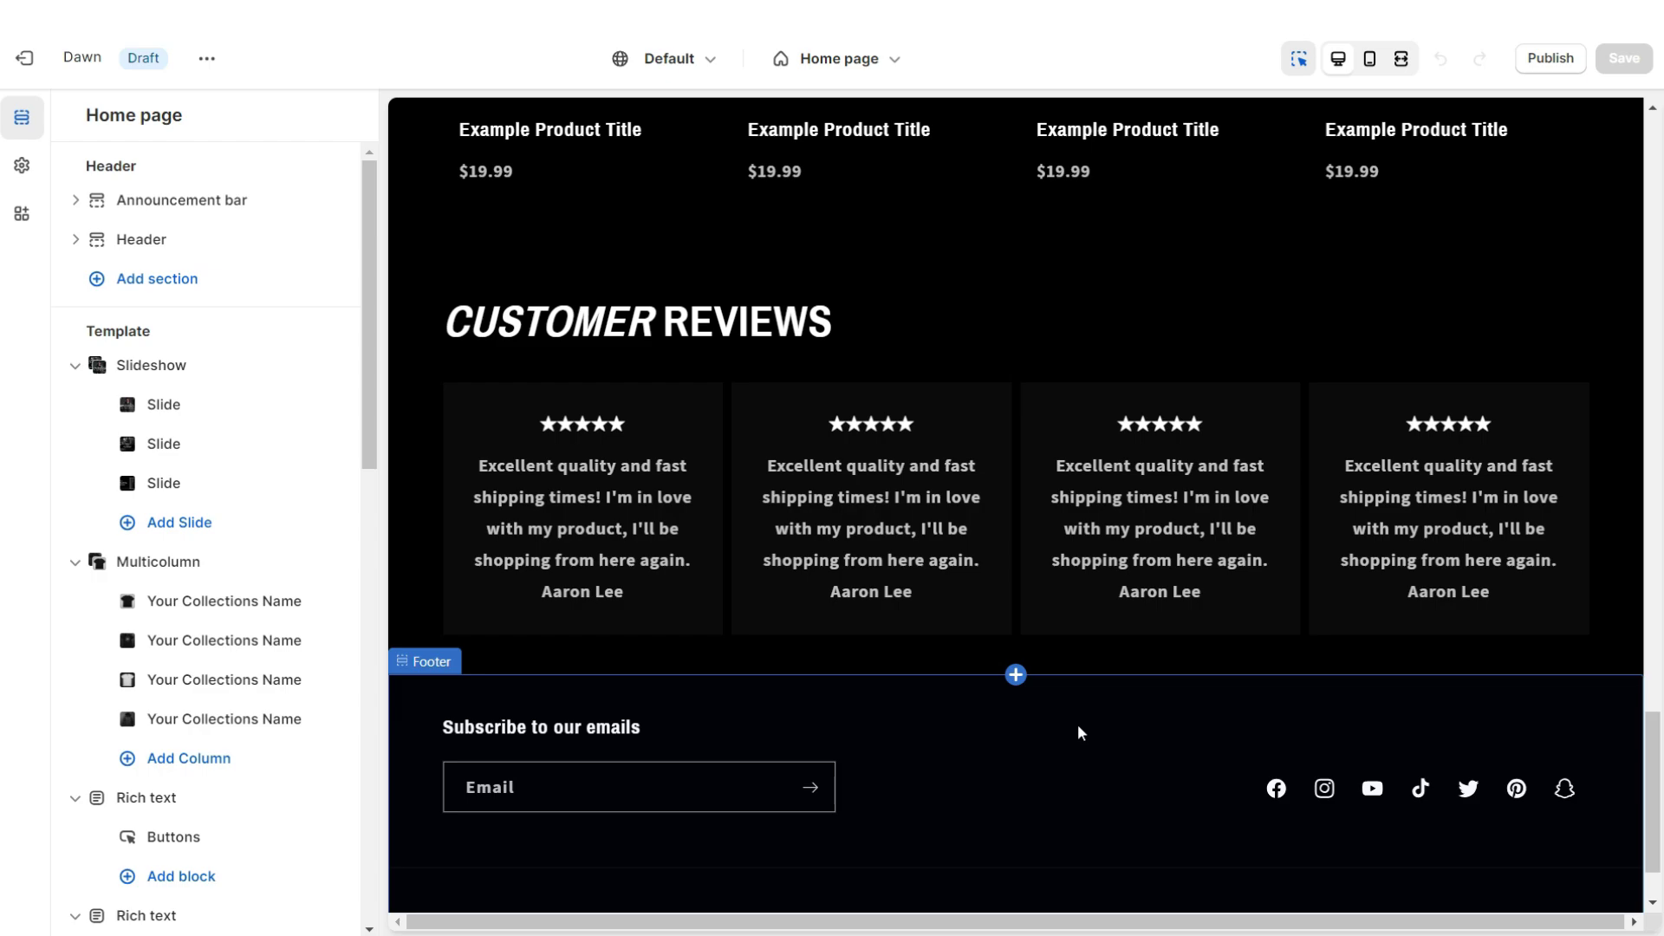
Add an Image banner section above the footer with an outline-style button
{"action": "left_click", "coordinate": [1016, 674]}
{"action": "left_click", "coordinate": [1011, 644]}
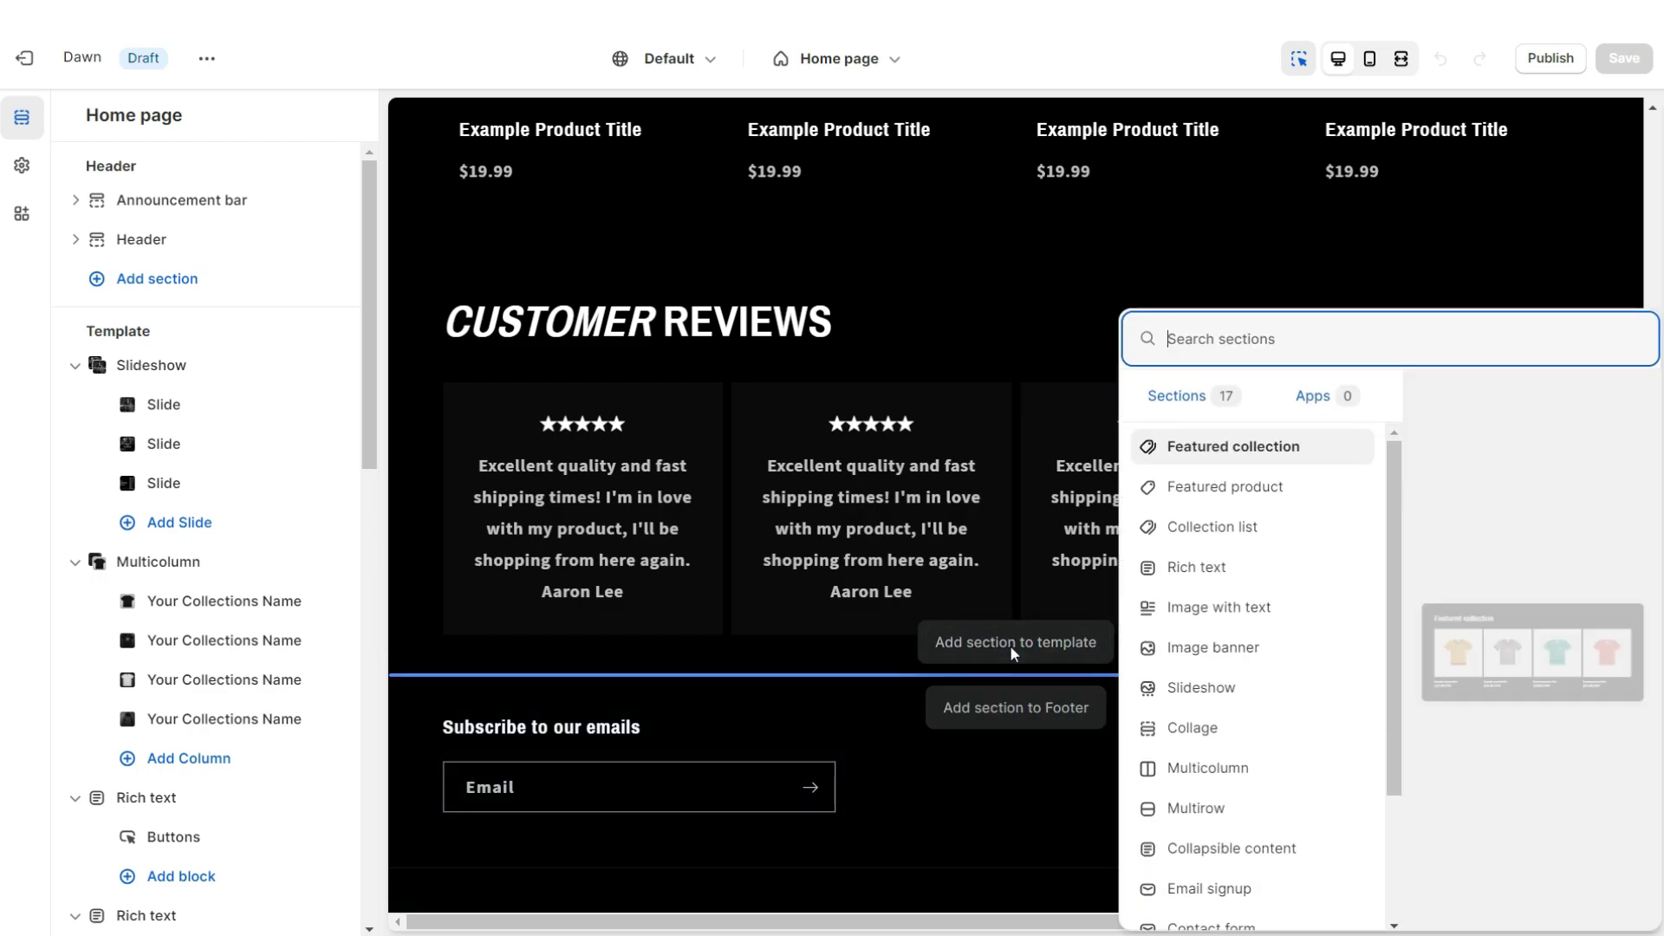
{"action": "left_click", "coordinate": [1211, 649]}
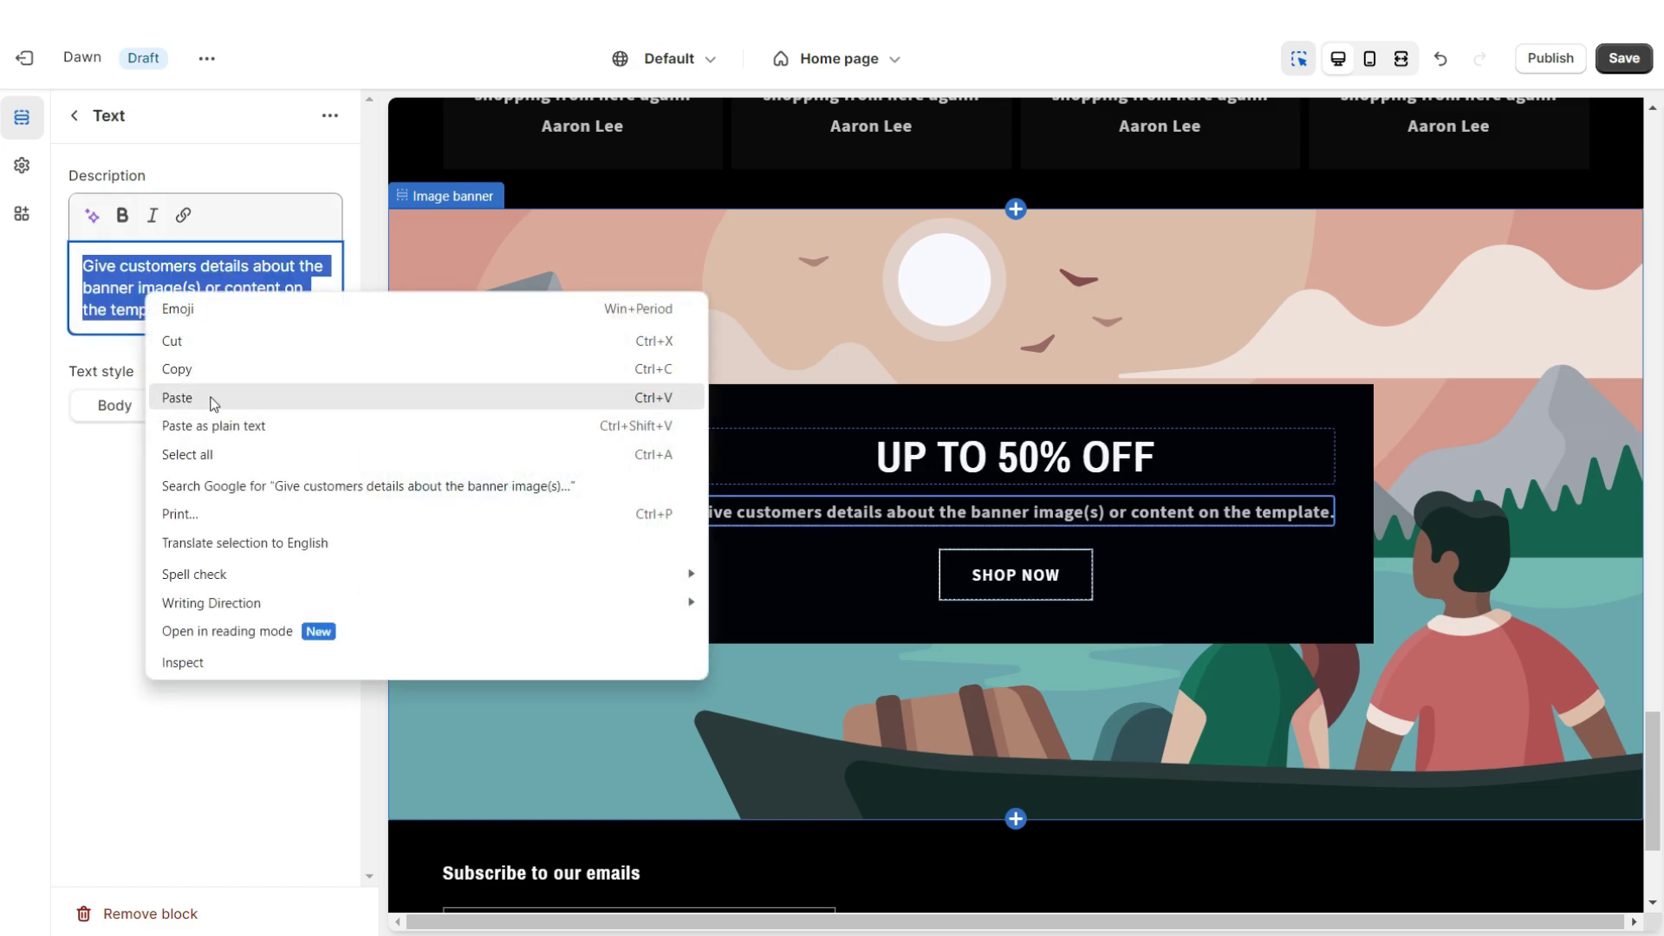
{"action": "left_click", "coordinate": [208, 399]}
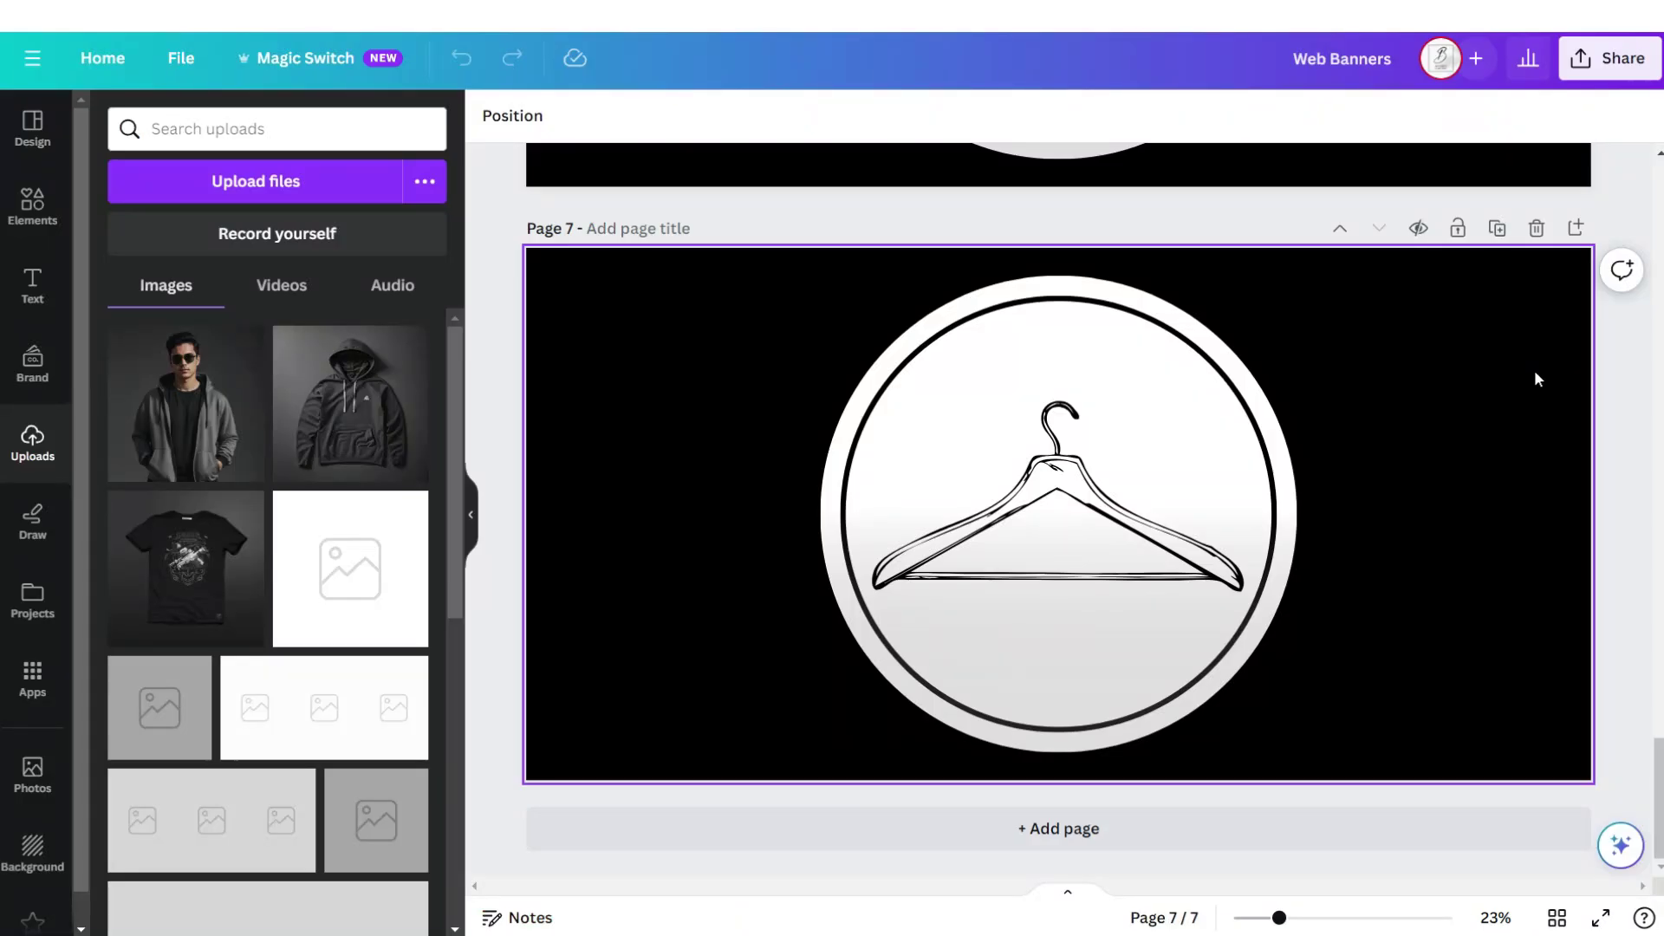
On a new page, add a half-page photo frame with a grey square behind it
{"action": "left_click", "coordinate": [1576, 228]}
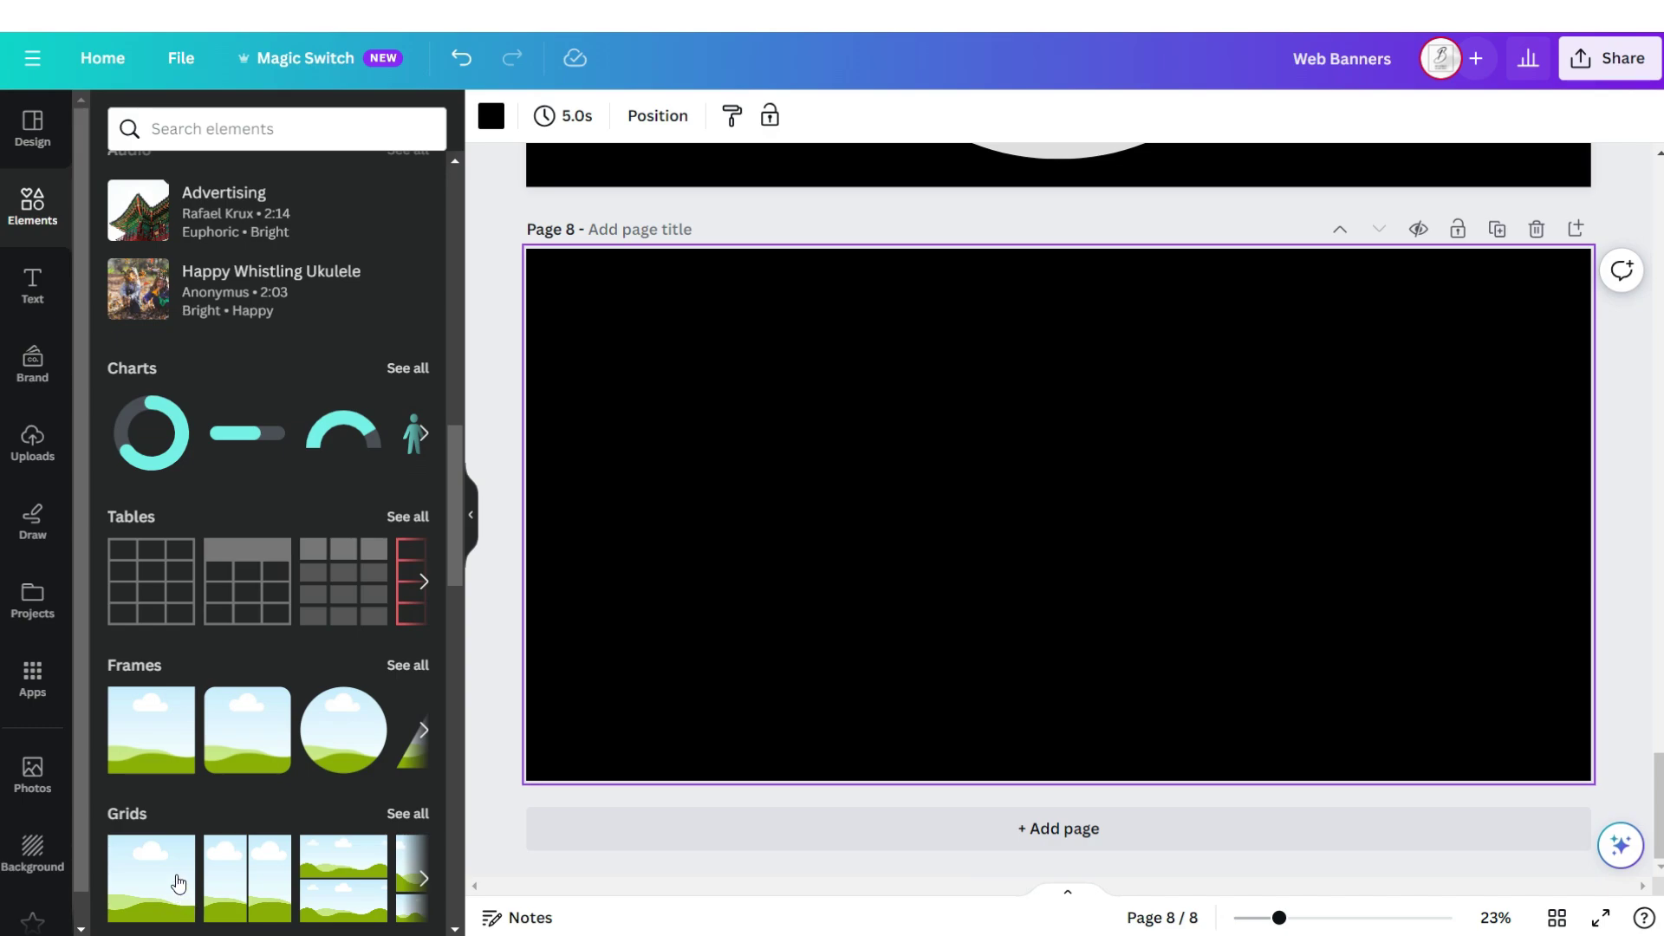
{"action": "left_click", "coordinate": [144, 879]}
{"action": "left_click_drag", "start_coordinate": [1591, 780], "coordinate": [973, 557]}
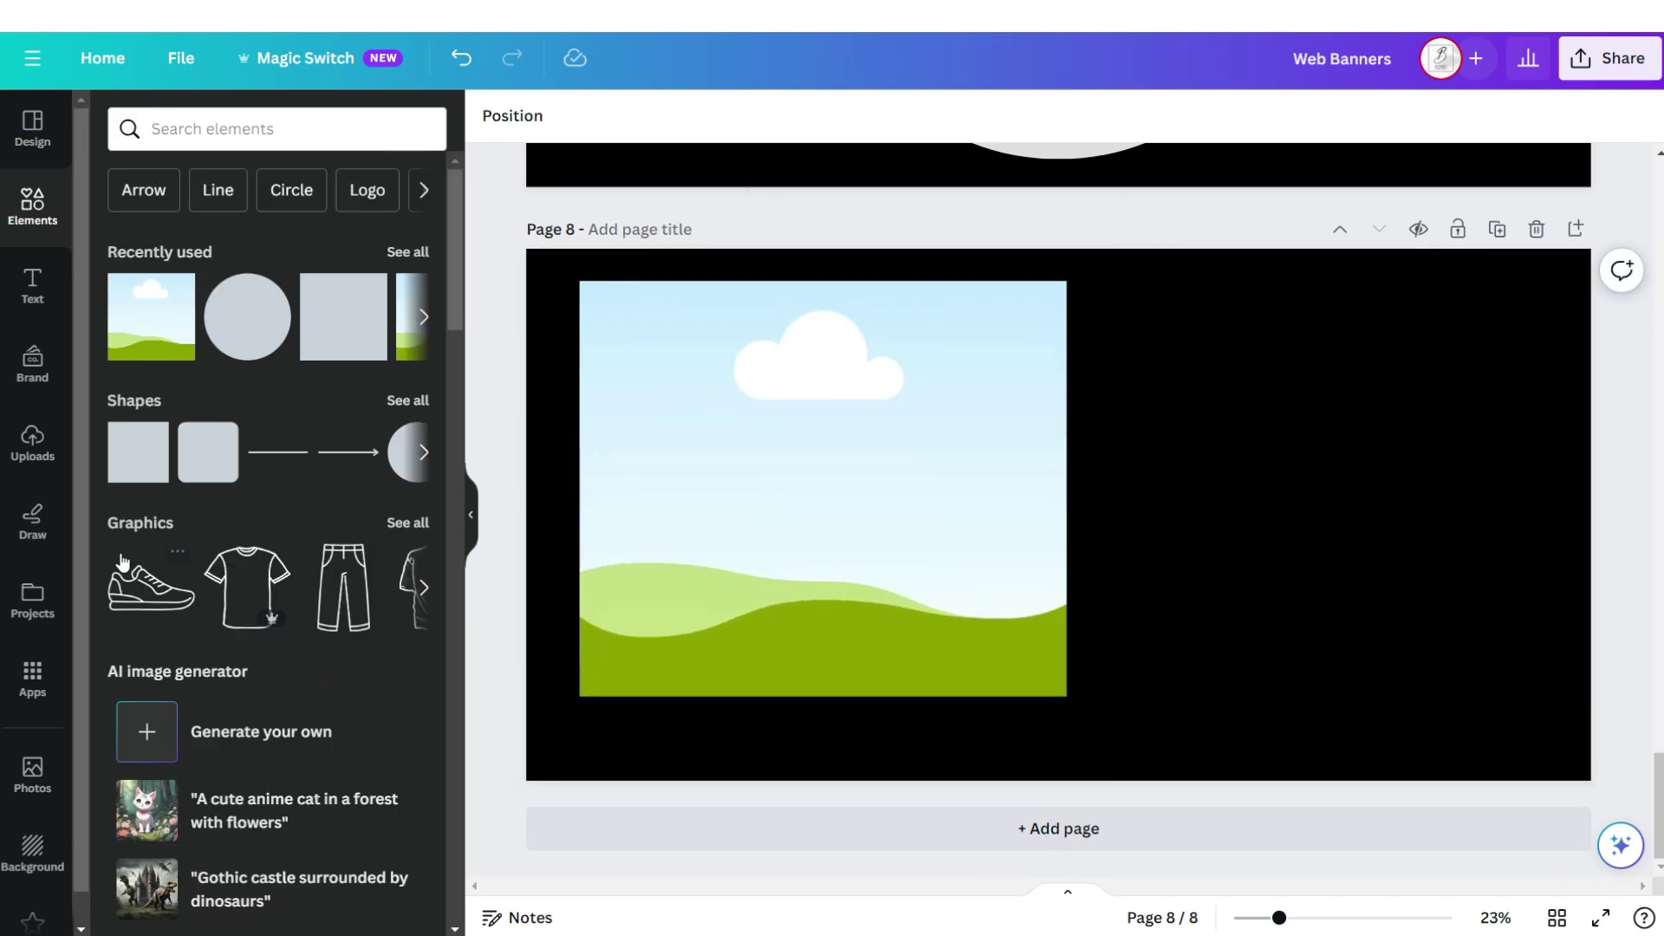
{"action": "left_click", "coordinate": [134, 468]}
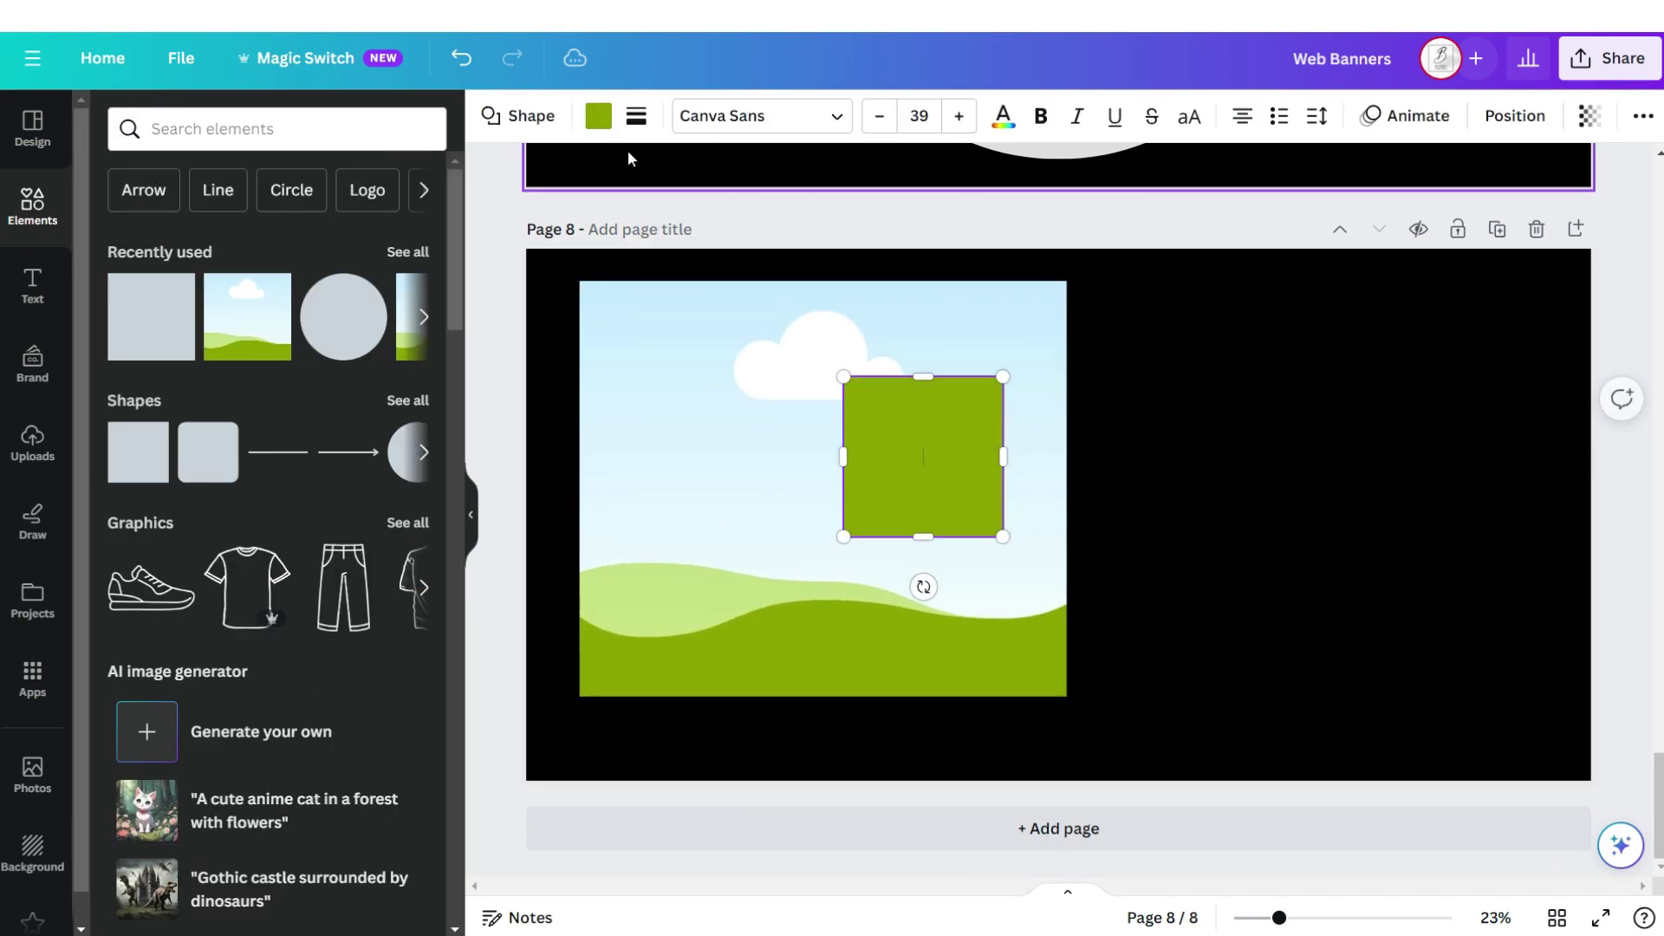
{"action": "left_click", "coordinate": [597, 115]}
{"action": "left_click", "coordinate": [1515, 116]}
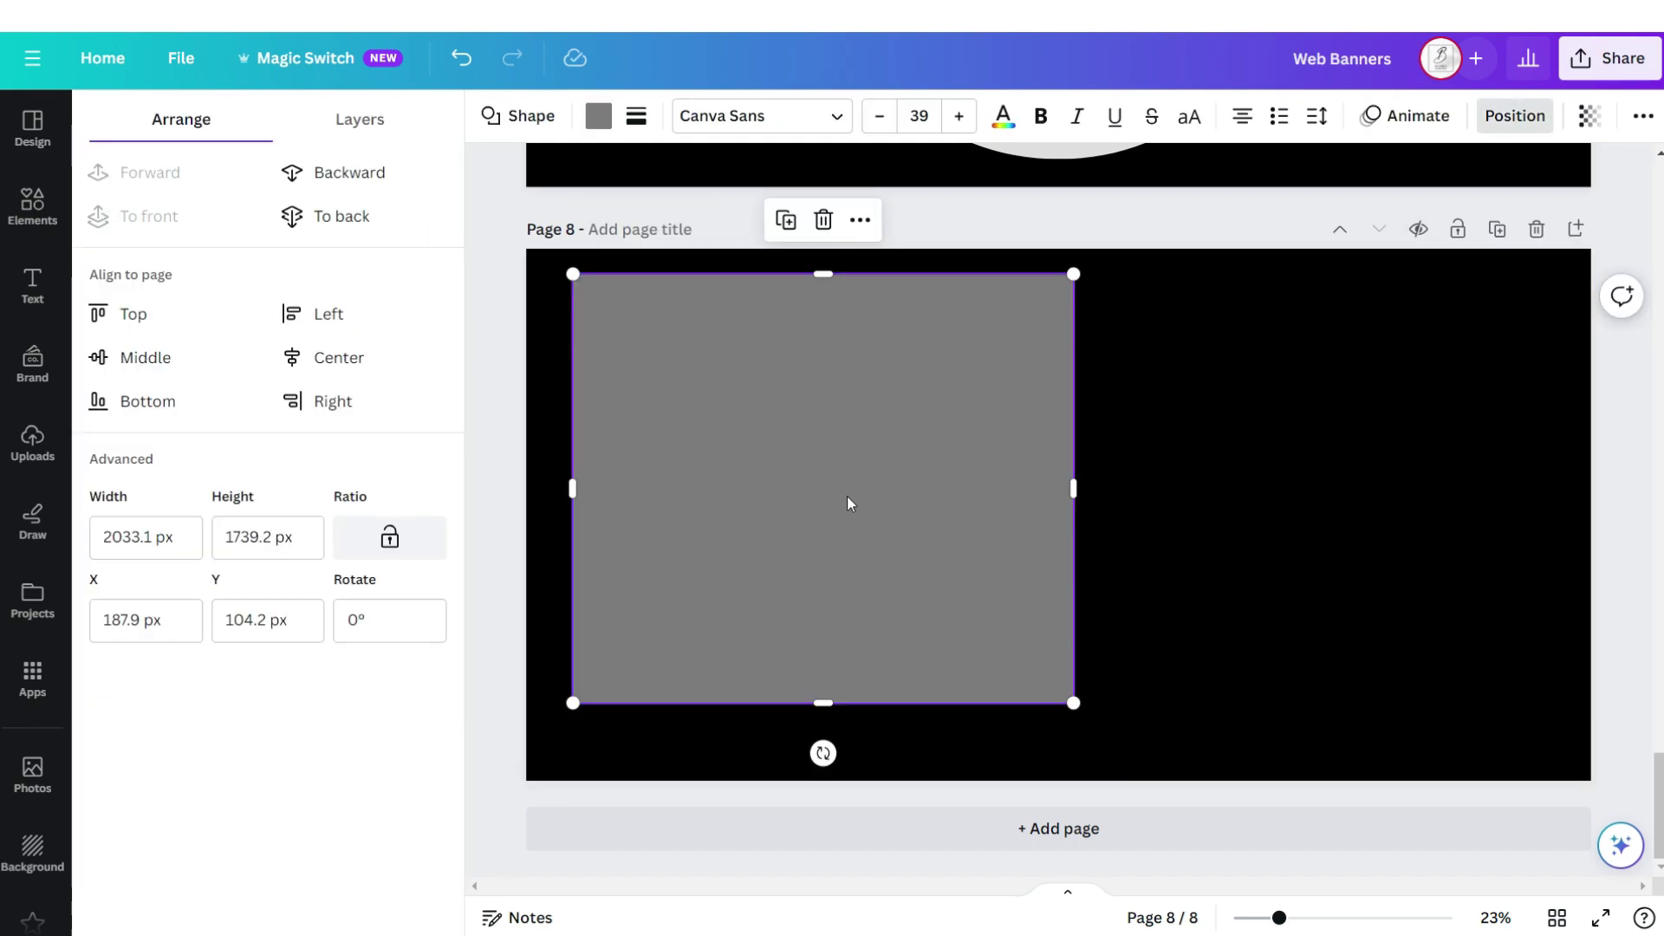
{"action": "left_click", "coordinate": [399, 230]}
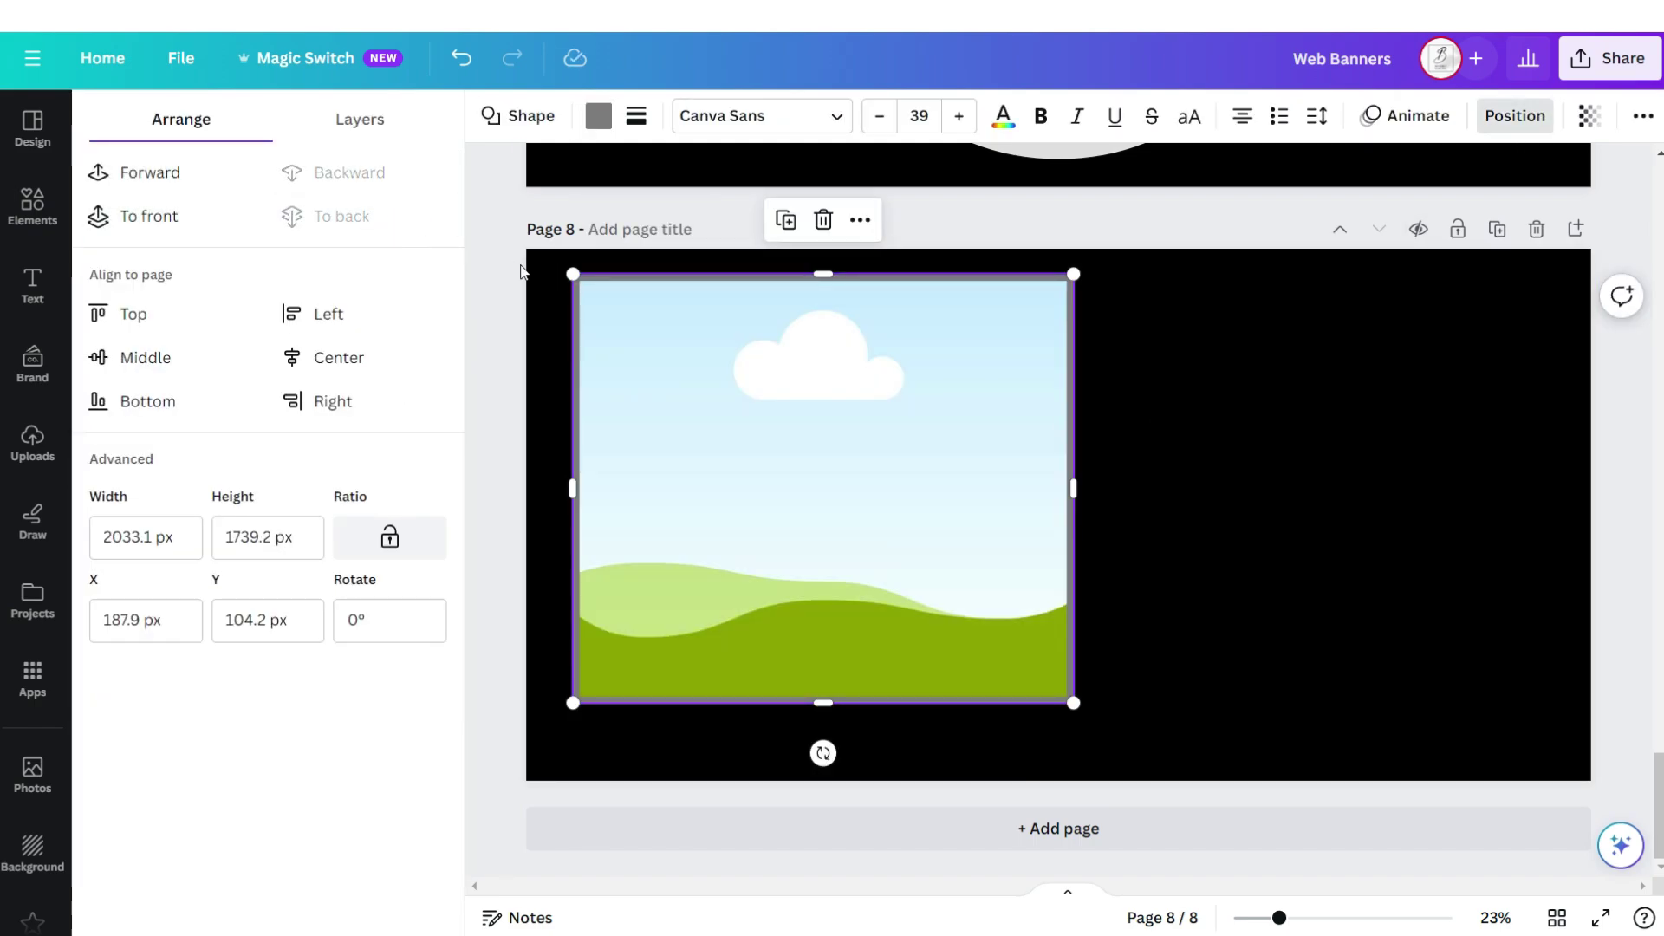
Duplicate the bordered frame to the right and drop a hoodie photo into it
{"action": "left_click_drag", "start_coordinate": [520, 271], "coordinate": [762, 320]}
{"action": "left_click_drag", "start_coordinate": [698, 436], "coordinate": [1069, 468]}
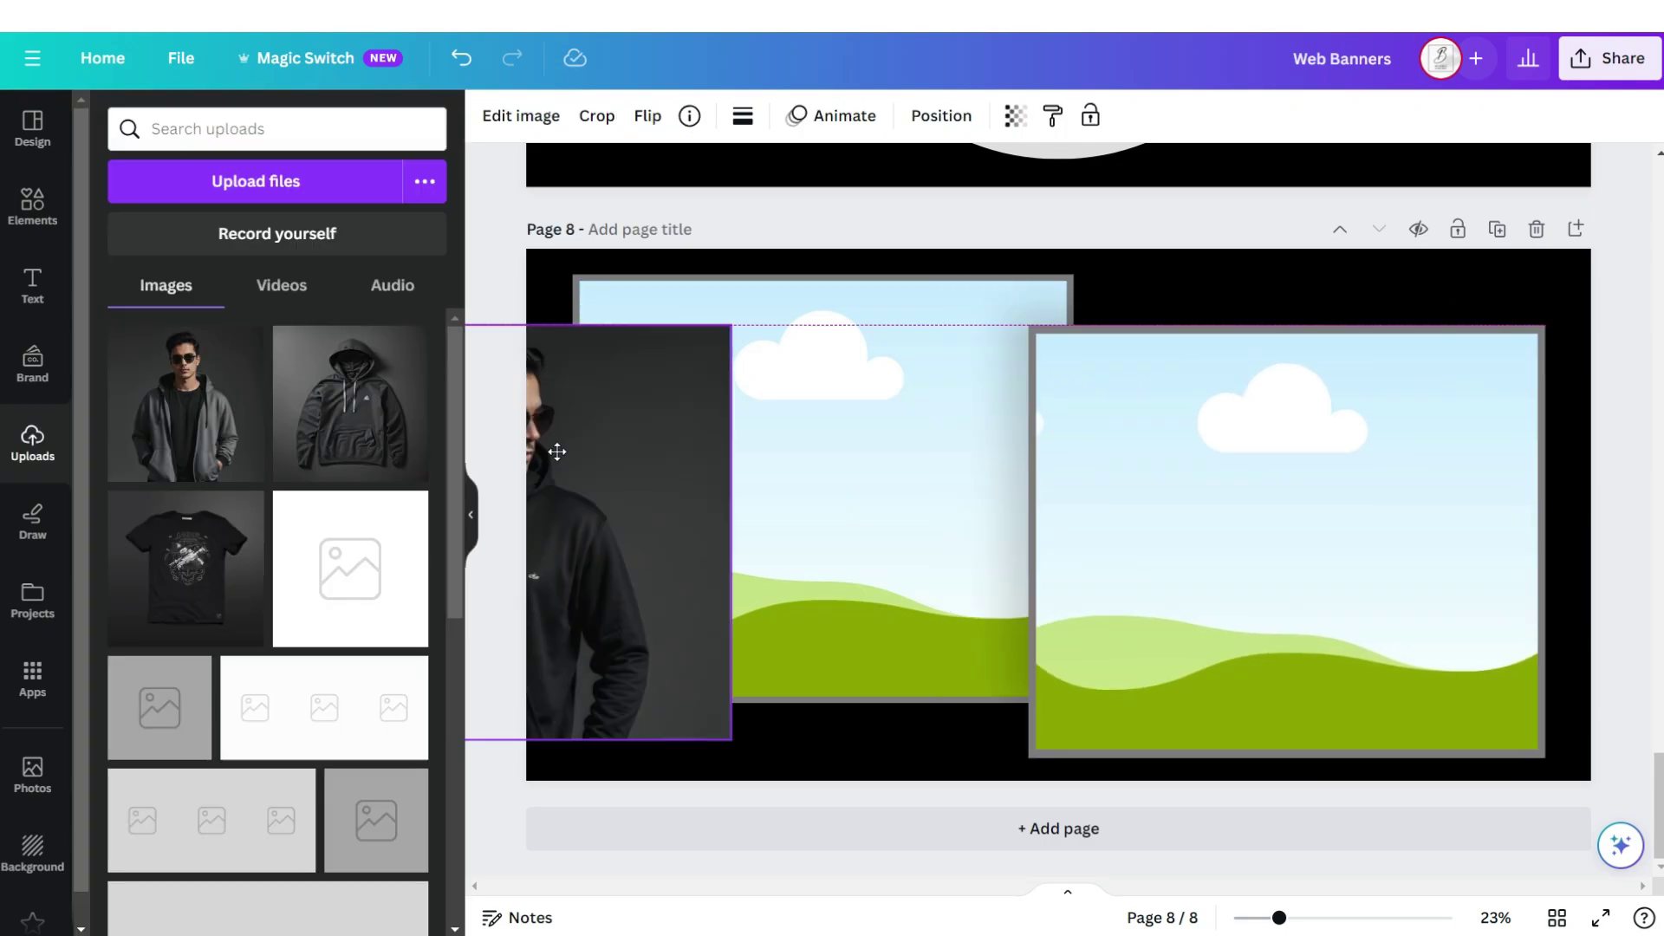
{"action": "left_click_drag", "start_coordinate": [557, 445], "coordinate": [1226, 488]}
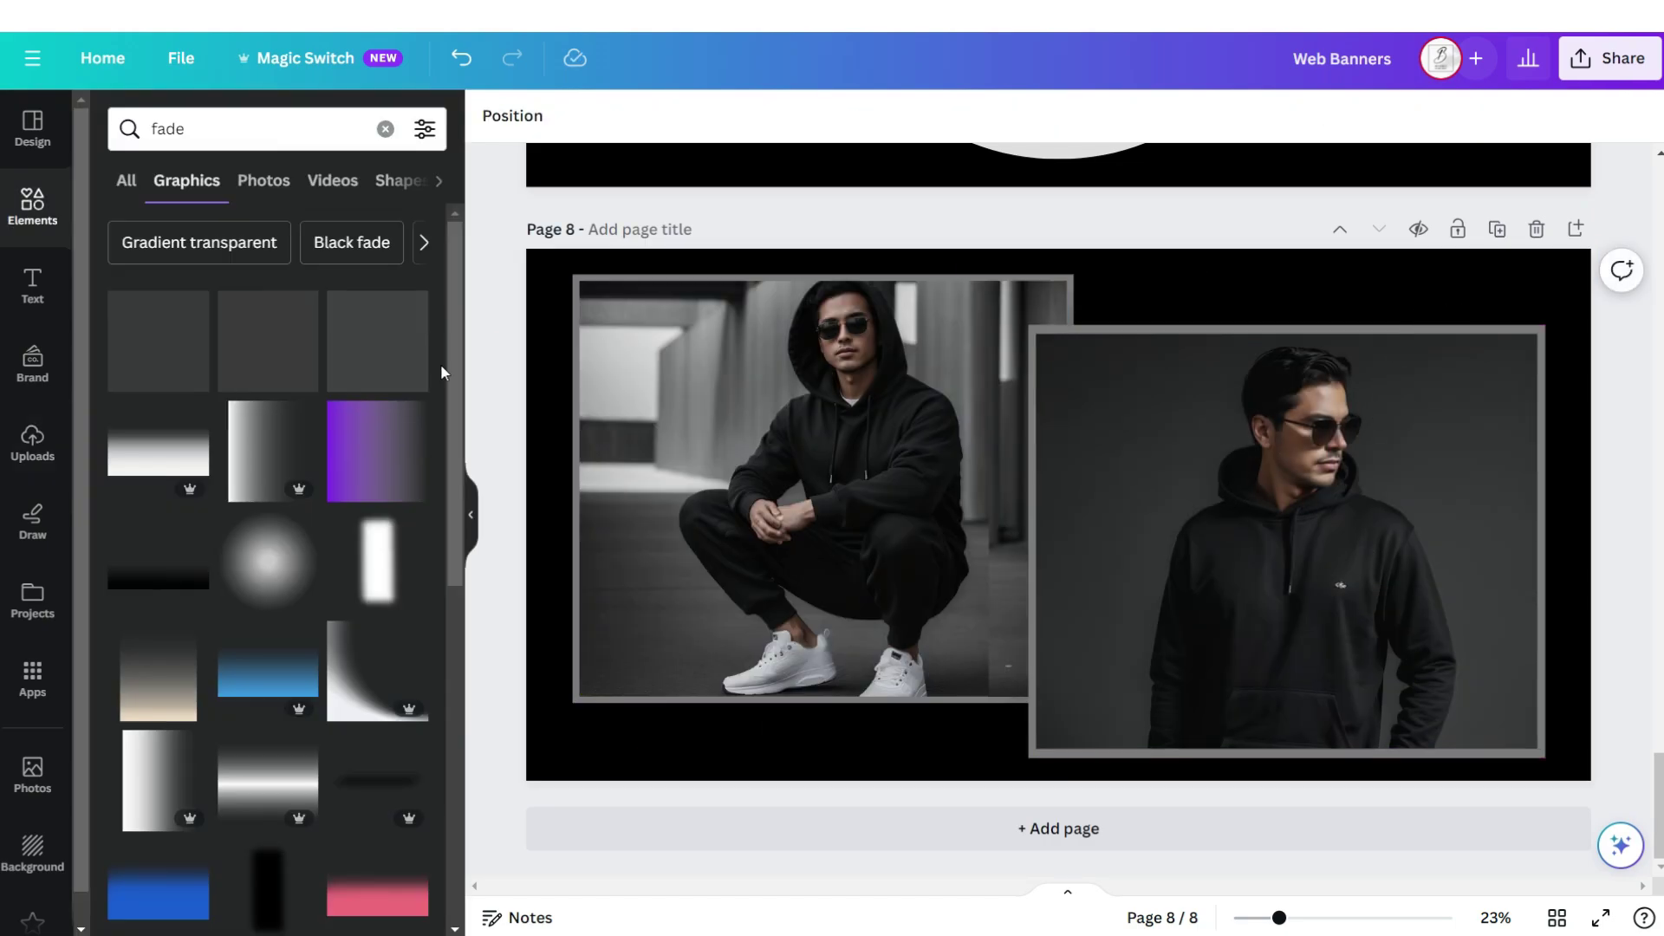
Add a black fade gradient and send it behind the right photo
{"action": "scroll", "coordinate": [430, 397], "scroll_direction": "down", "scroll_amount": 3}
{"action": "left_click", "coordinate": [357, 442]}
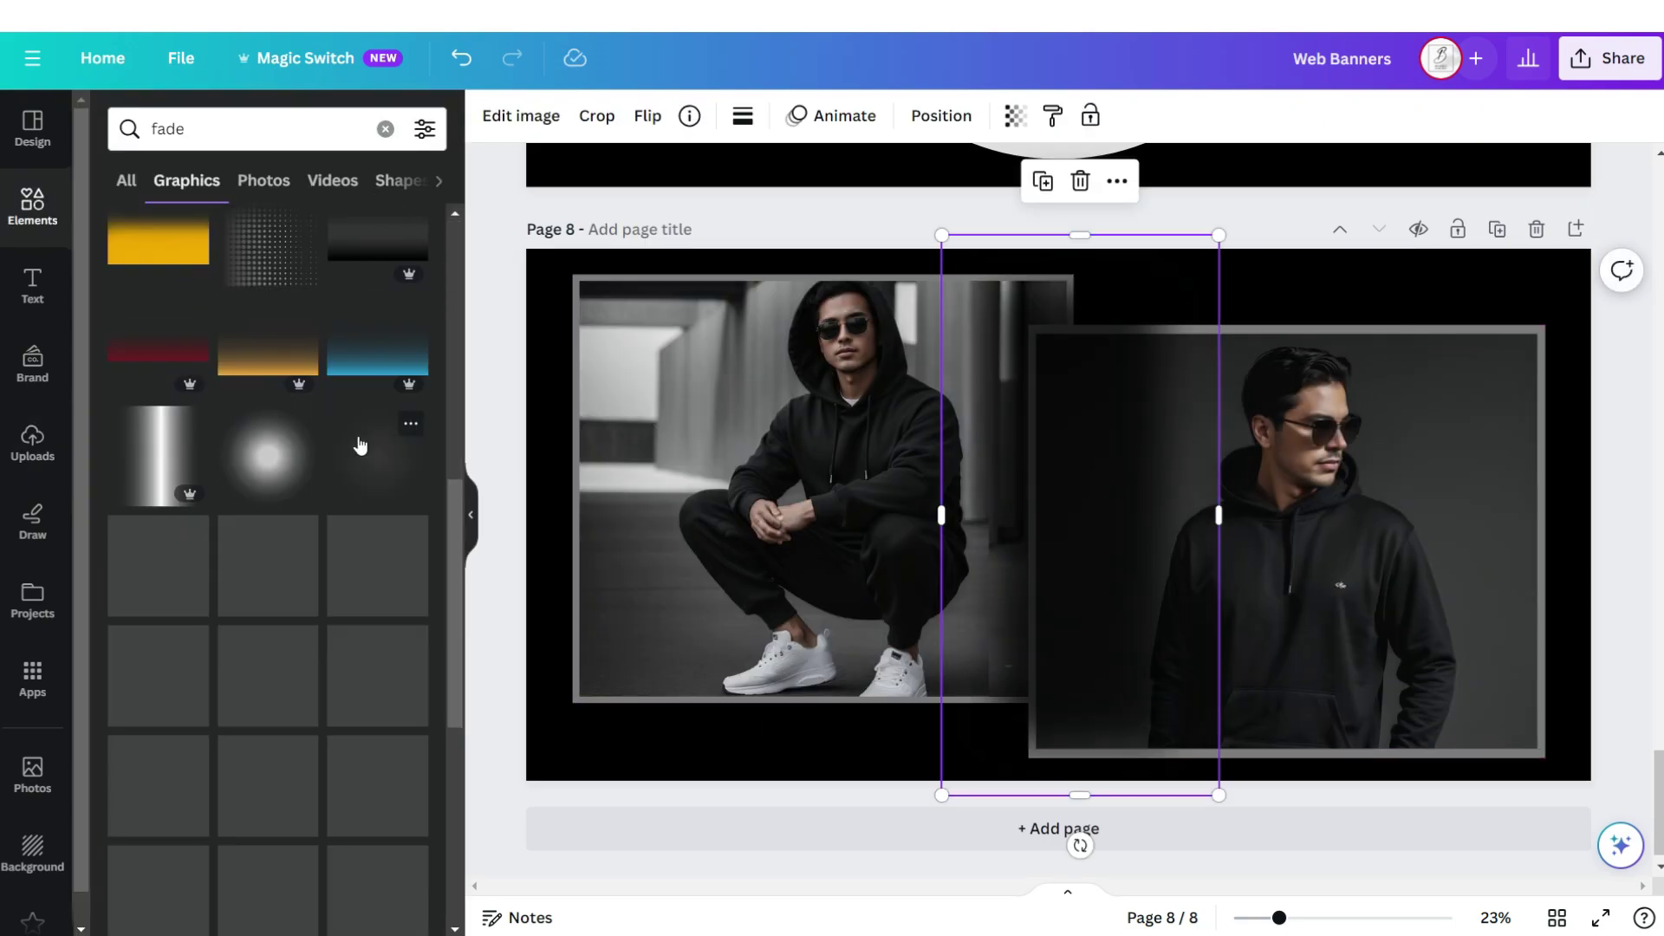
{"action": "left_click", "coordinate": [941, 115]}
{"action": "left_click", "coordinate": [425, 174]}
{"action": "left_click", "coordinate": [426, 174]}
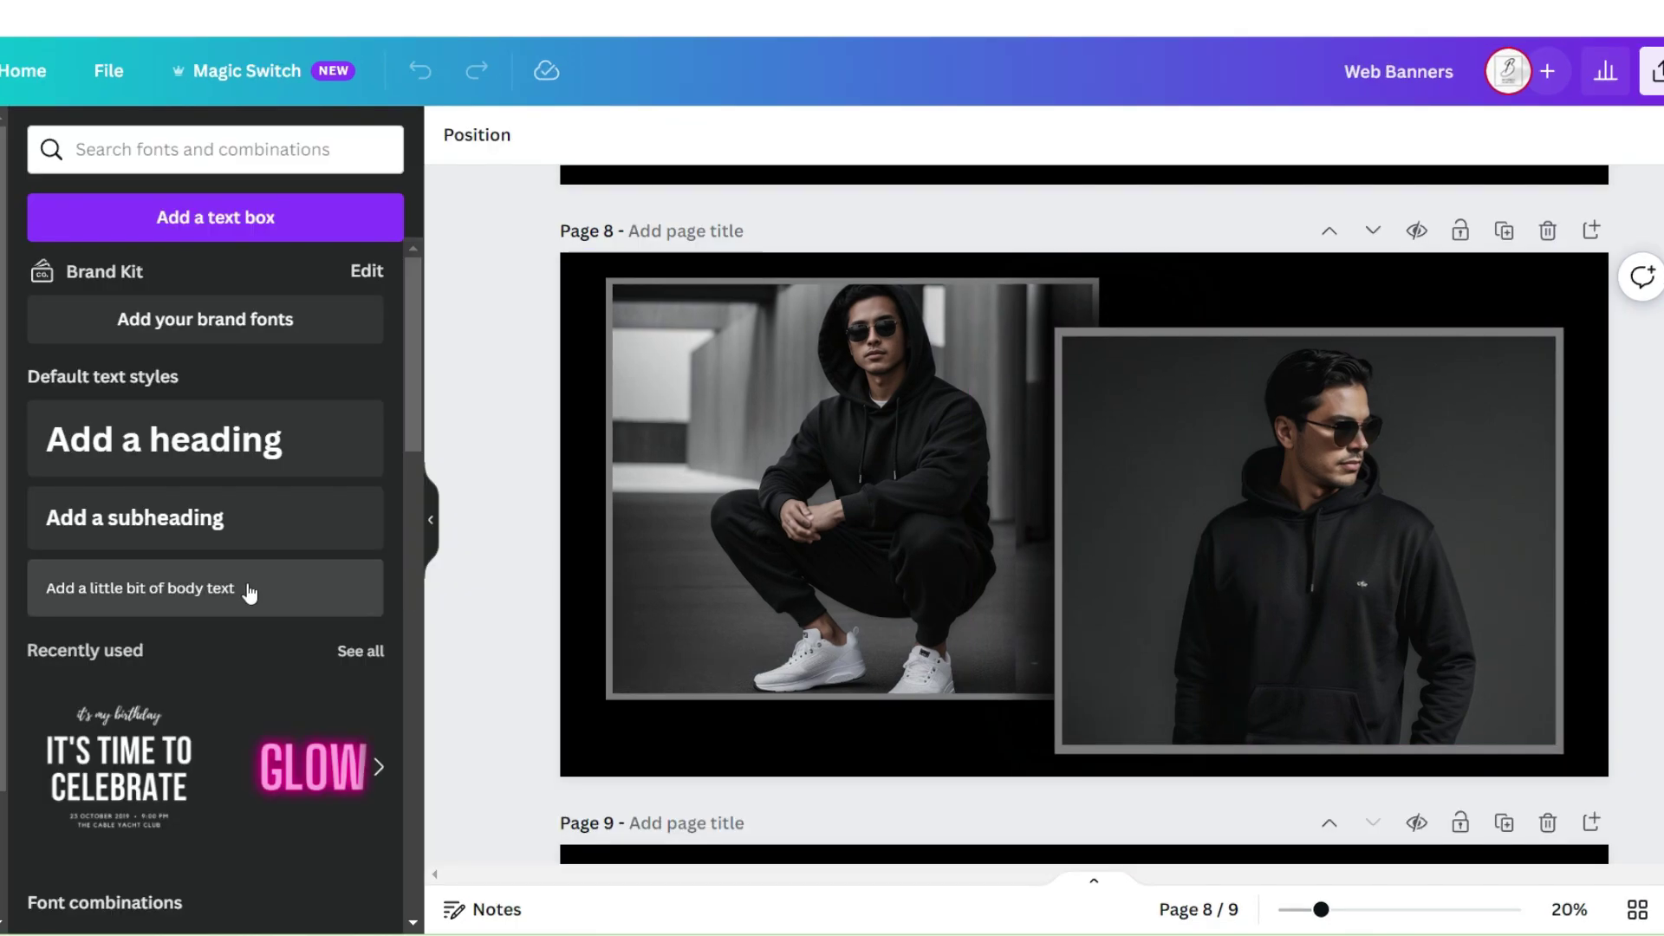
Add bold Bebas Neue 'SHOP THE SALE!' text with maximum Lift effect, enlarge it, and download a PNG
{"action": "left_click", "coordinate": [244, 587]}
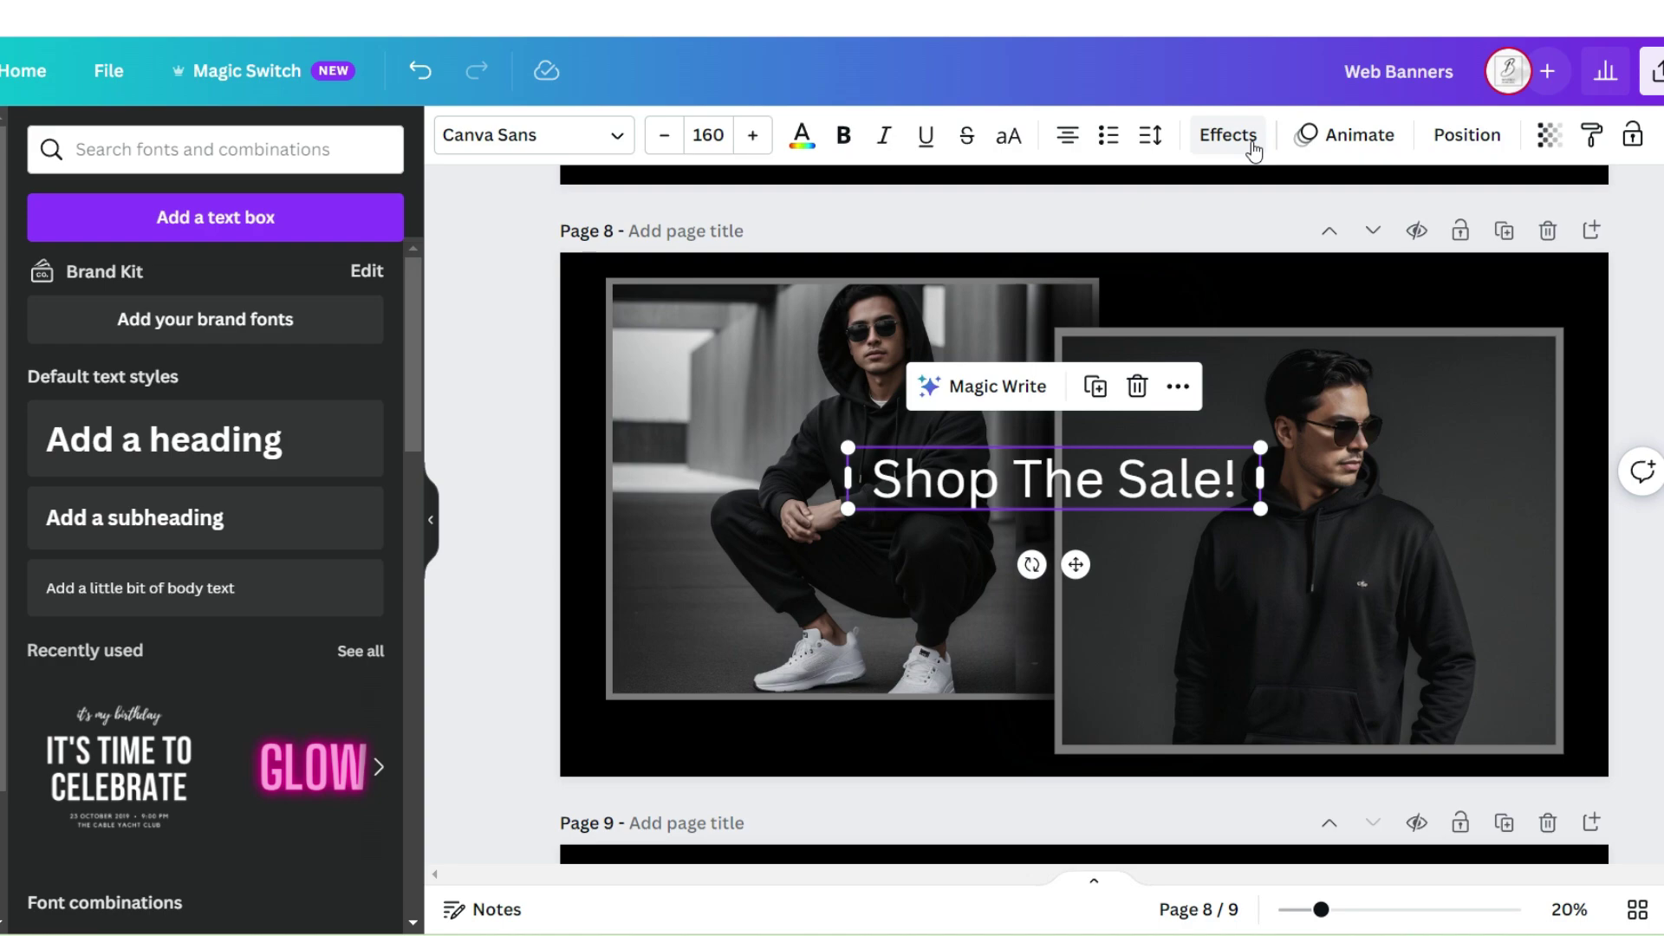
{"action": "left_click", "coordinate": [1228, 134]}
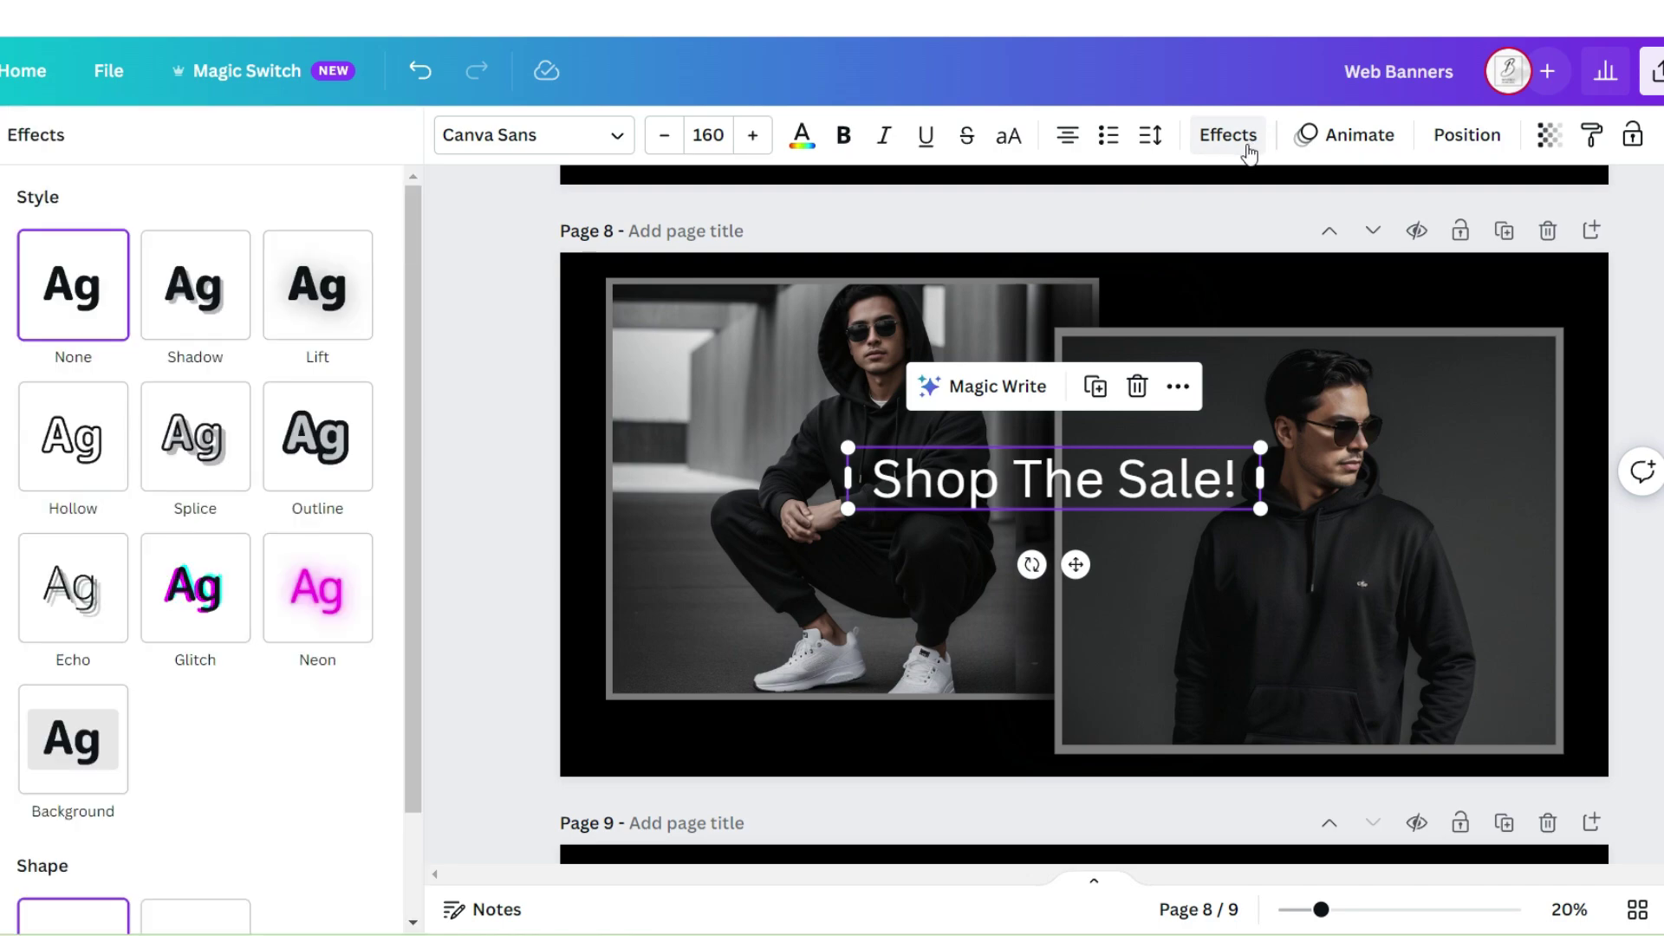
{"action": "left_click", "coordinate": [318, 286]}
{"action": "left_click_drag", "start_coordinate": [334, 440], "coordinate": [445, 461]}
{"action": "left_click", "coordinate": [532, 134]}
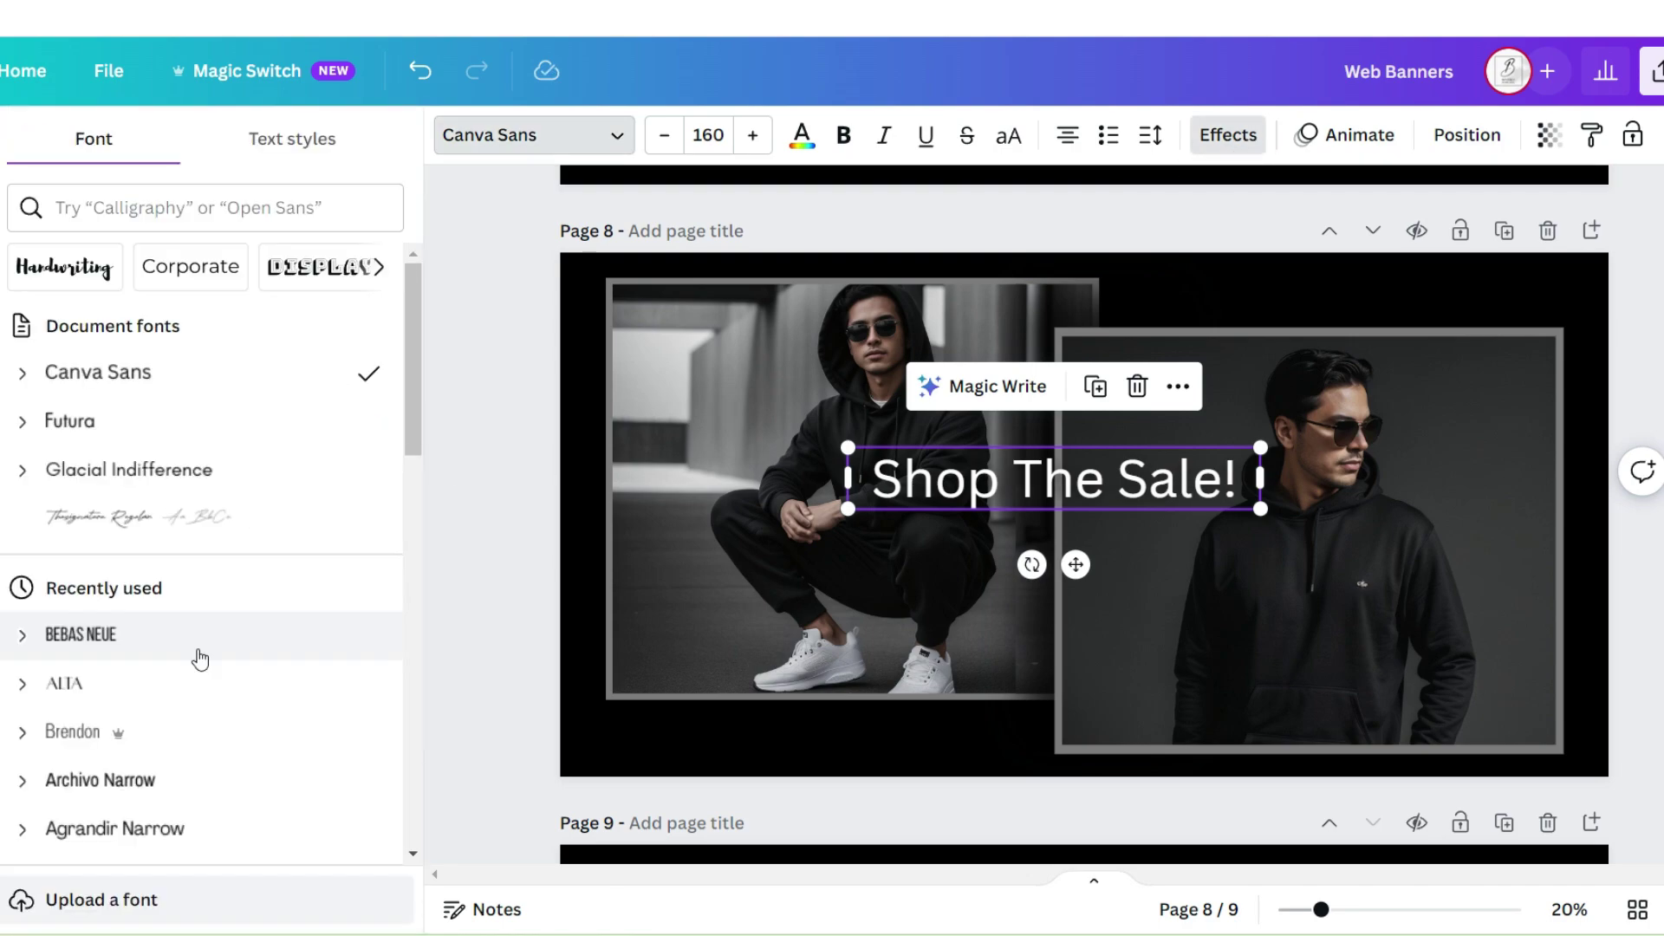
{"action": "left_click", "coordinate": [199, 659]}
{"action": "left_click", "coordinate": [843, 135]}
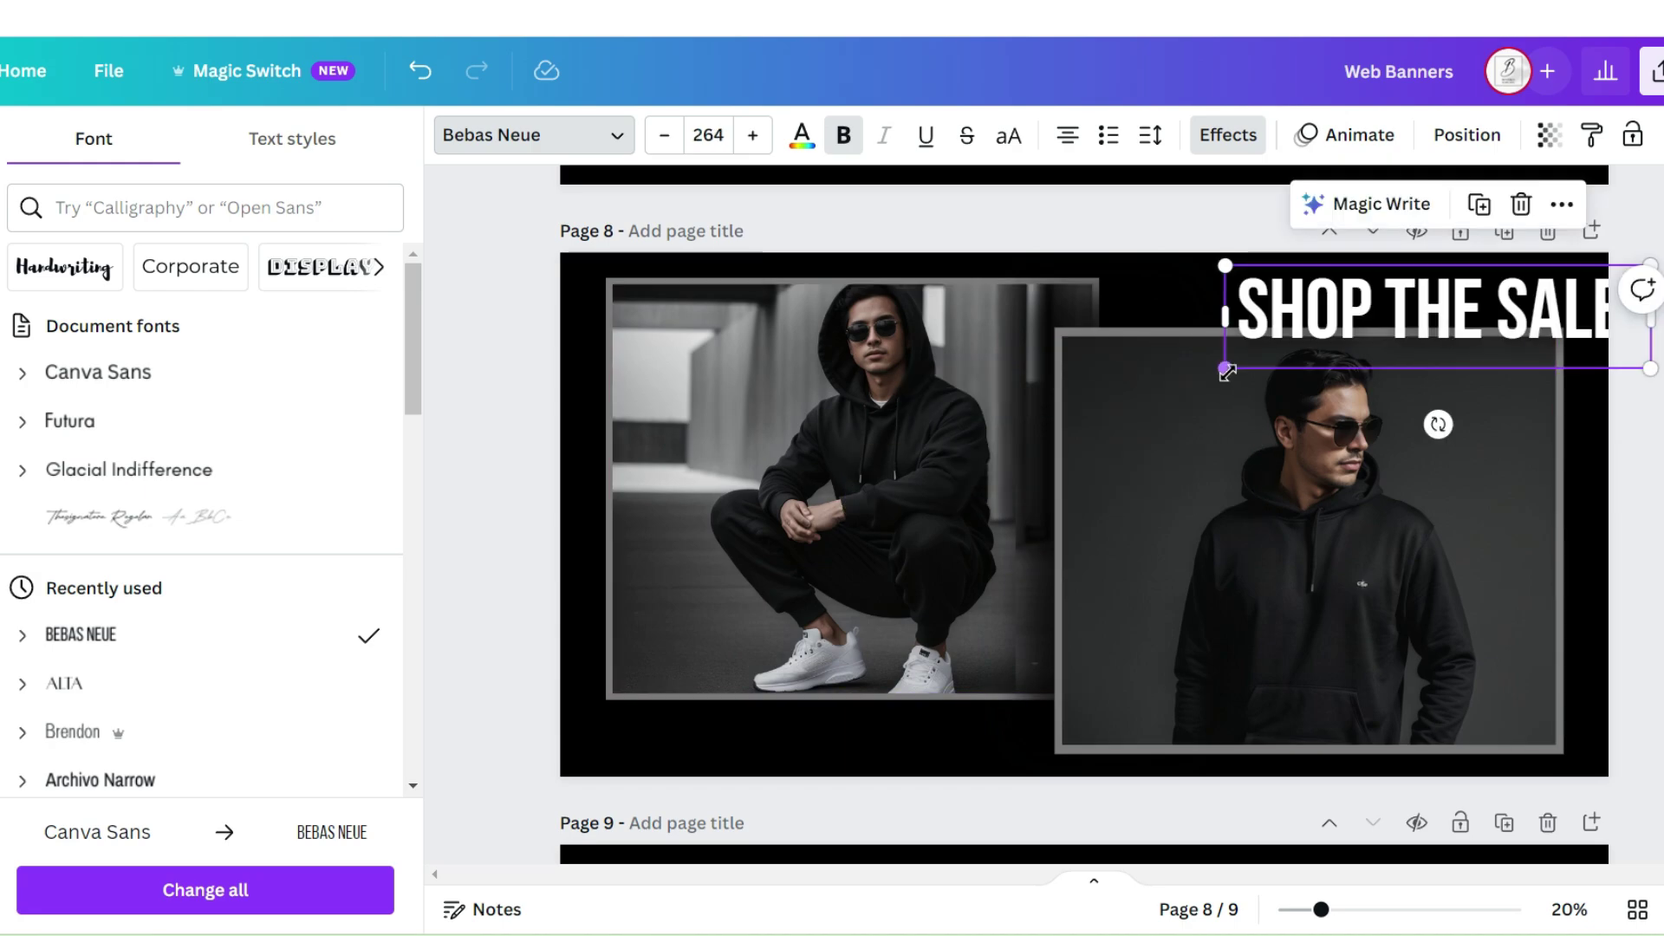
{"action": "left_click_drag", "start_coordinate": [1223, 373], "coordinate": [1095, 387]}
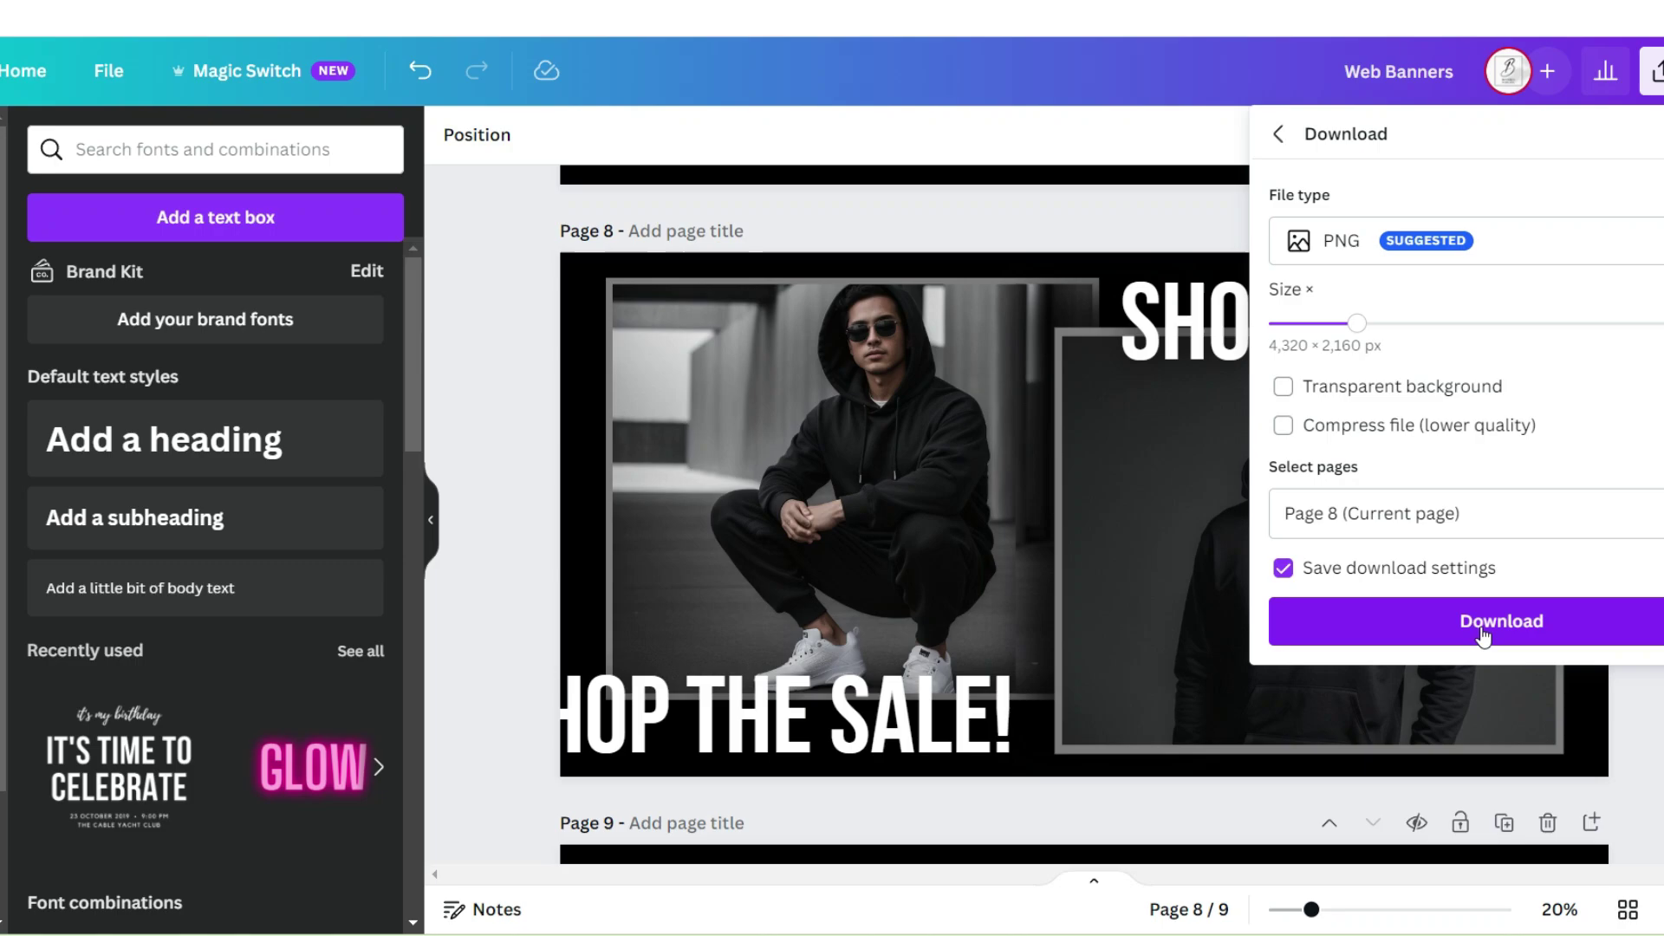
{"action": "left_click", "coordinate": [1483, 632]}
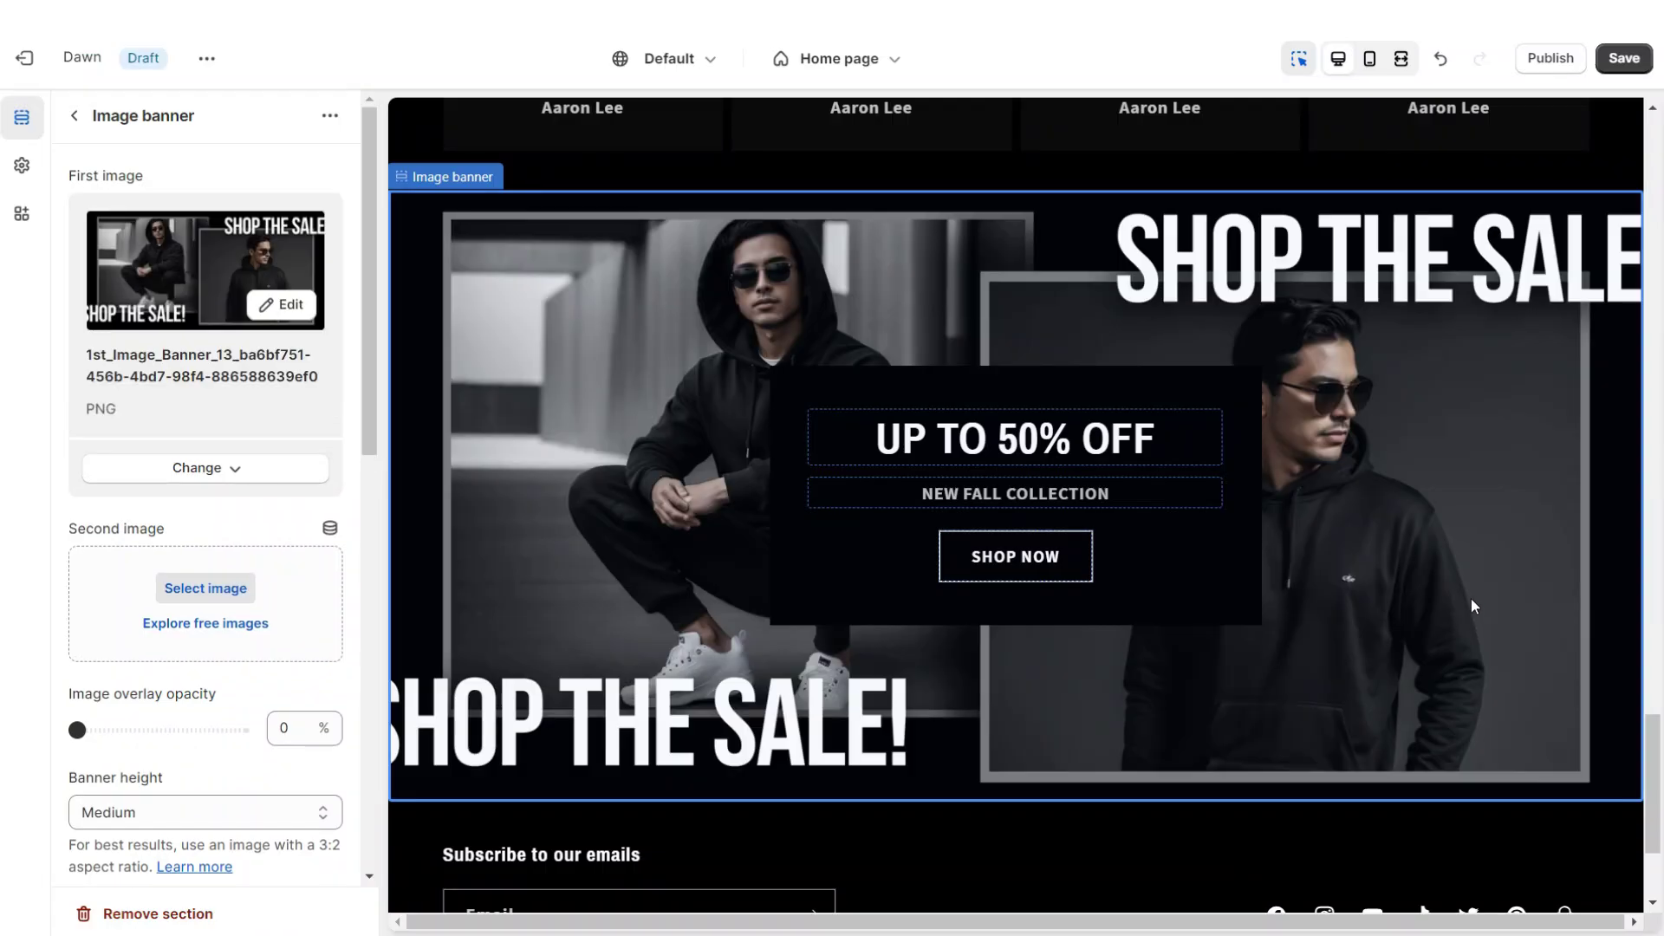
Set the banner height to Adapt to first image and review the Shop The Sale banner
{"action": "scroll", "coordinate": [139, 502], "scroll_direction": "down", "scroll_amount": 4}
{"action": "left_click", "coordinate": [108, 482]}
{"action": "left_click", "coordinate": [140, 509]}
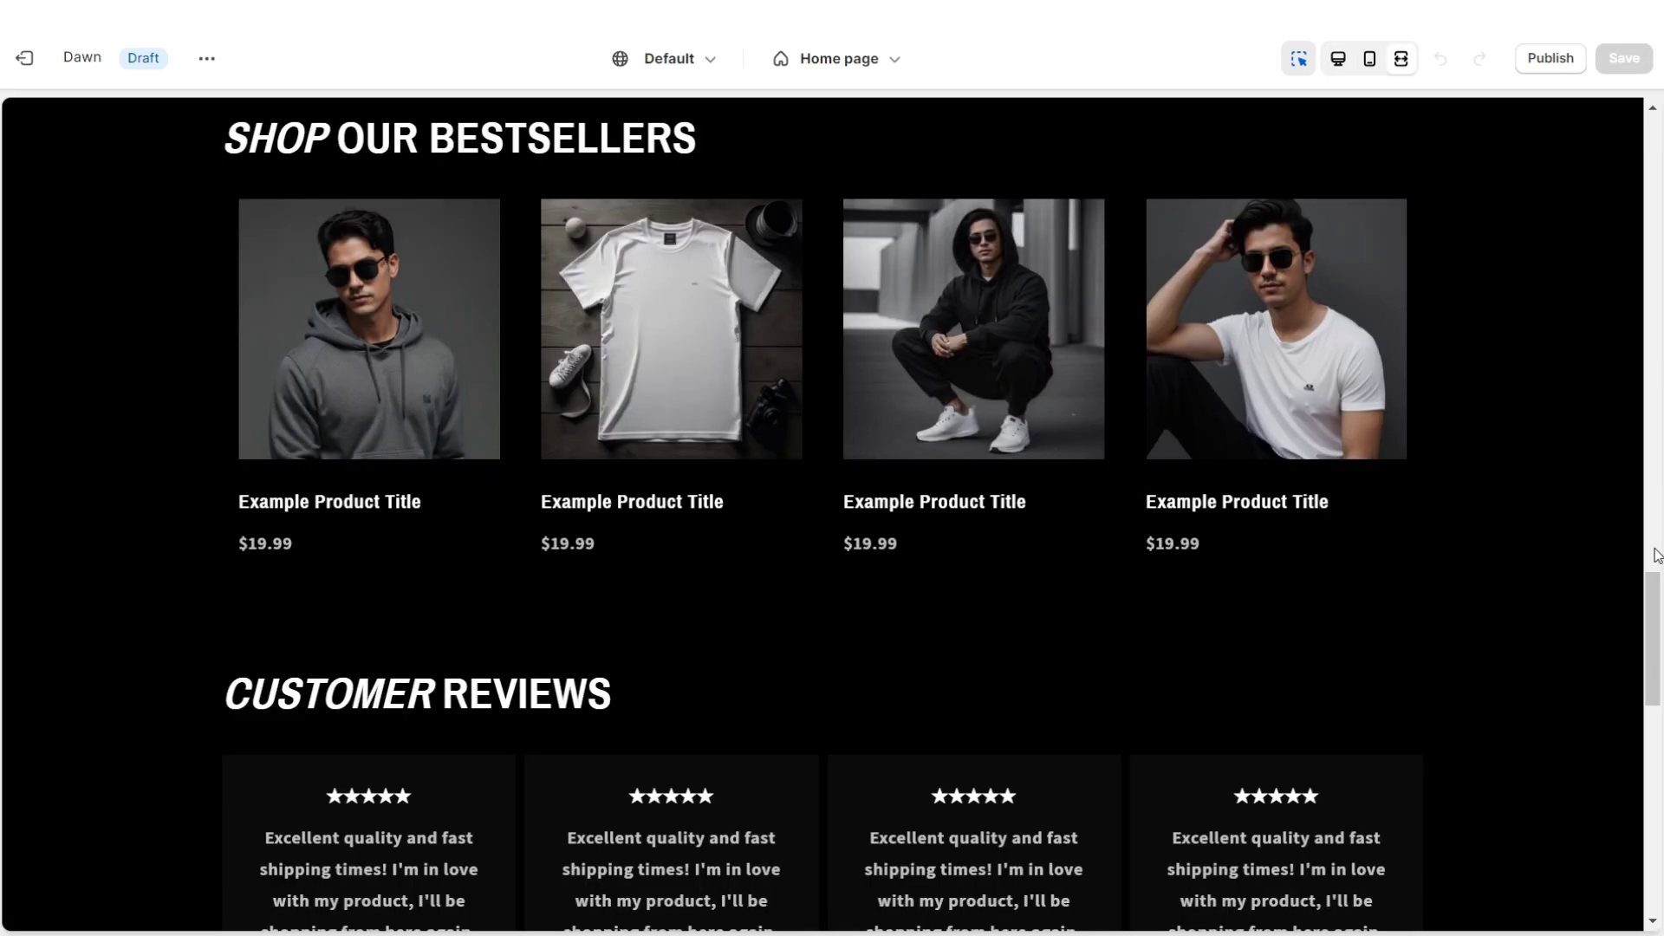
{"action": "scroll", "coordinate": [1657, 554], "scroll_direction": "down", "scroll_amount": 9}
{"action": "scroll", "coordinate": [1657, 554], "scroll_direction": "down", "scroll_amount": 6}
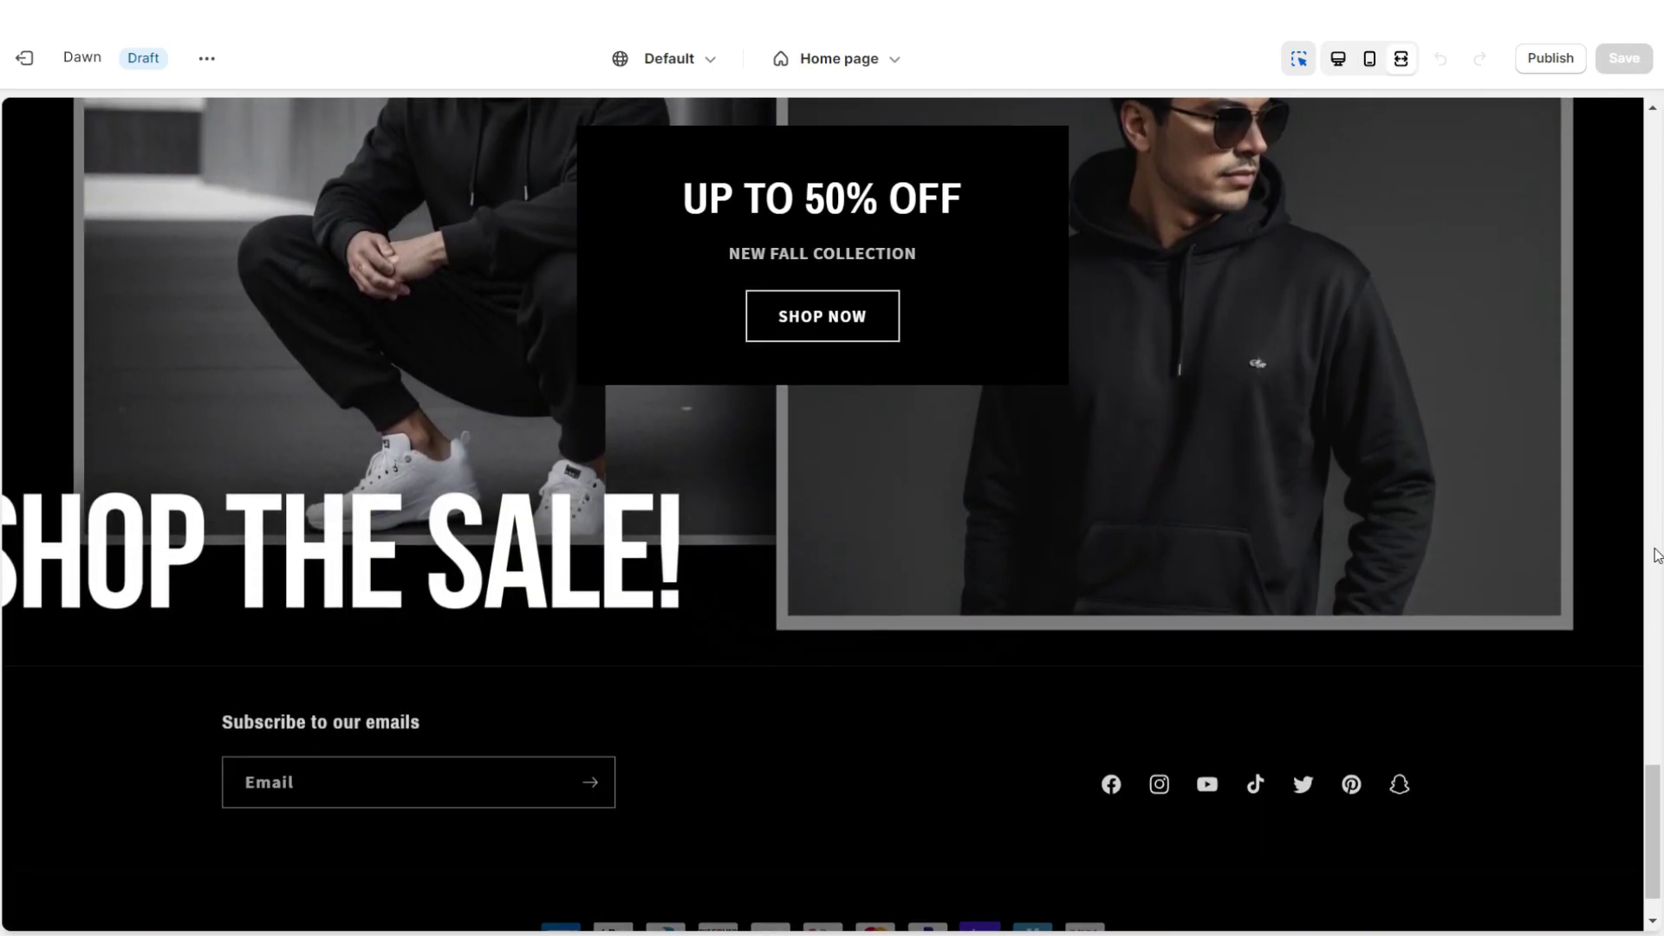
{"action": "scroll", "coordinate": [1657, 555], "scroll_direction": "up", "scroll_amount": 2}
{"action": "scroll", "coordinate": [1657, 555], "scroll_direction": "up", "scroll_amount": 3}
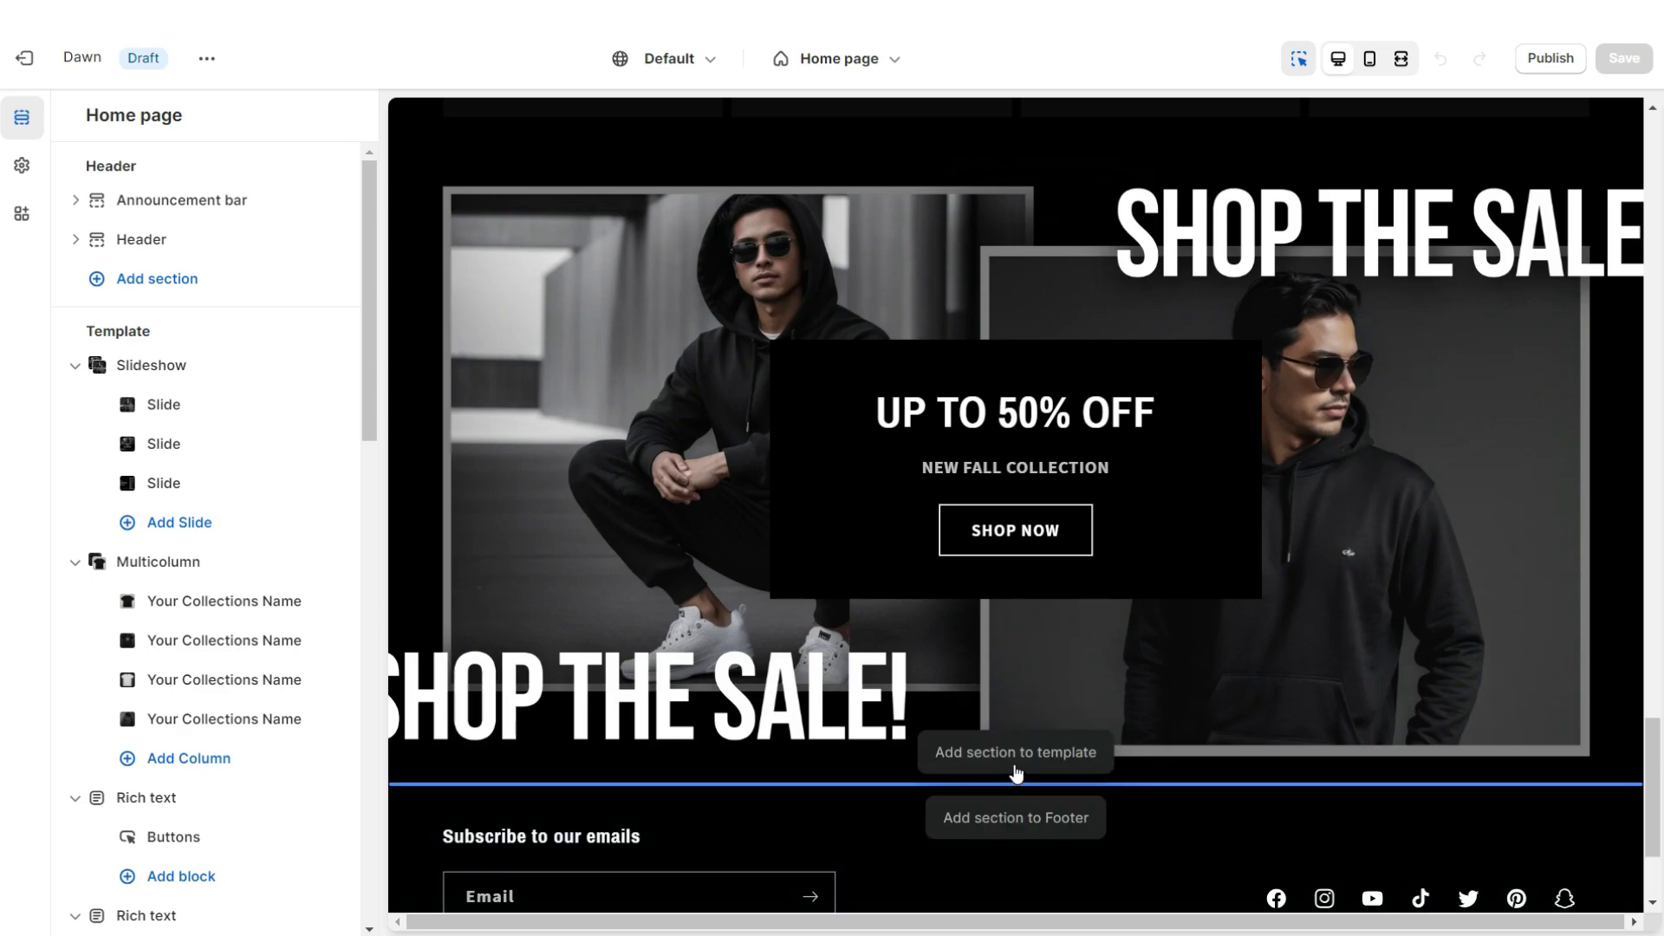
Add an Email signup section in Scheme 2 with the discount message heading, and save
{"action": "left_click", "coordinate": [1014, 752]}
{"action": "scroll", "coordinate": [1223, 778], "scroll_direction": "down", "scroll_amount": 2}
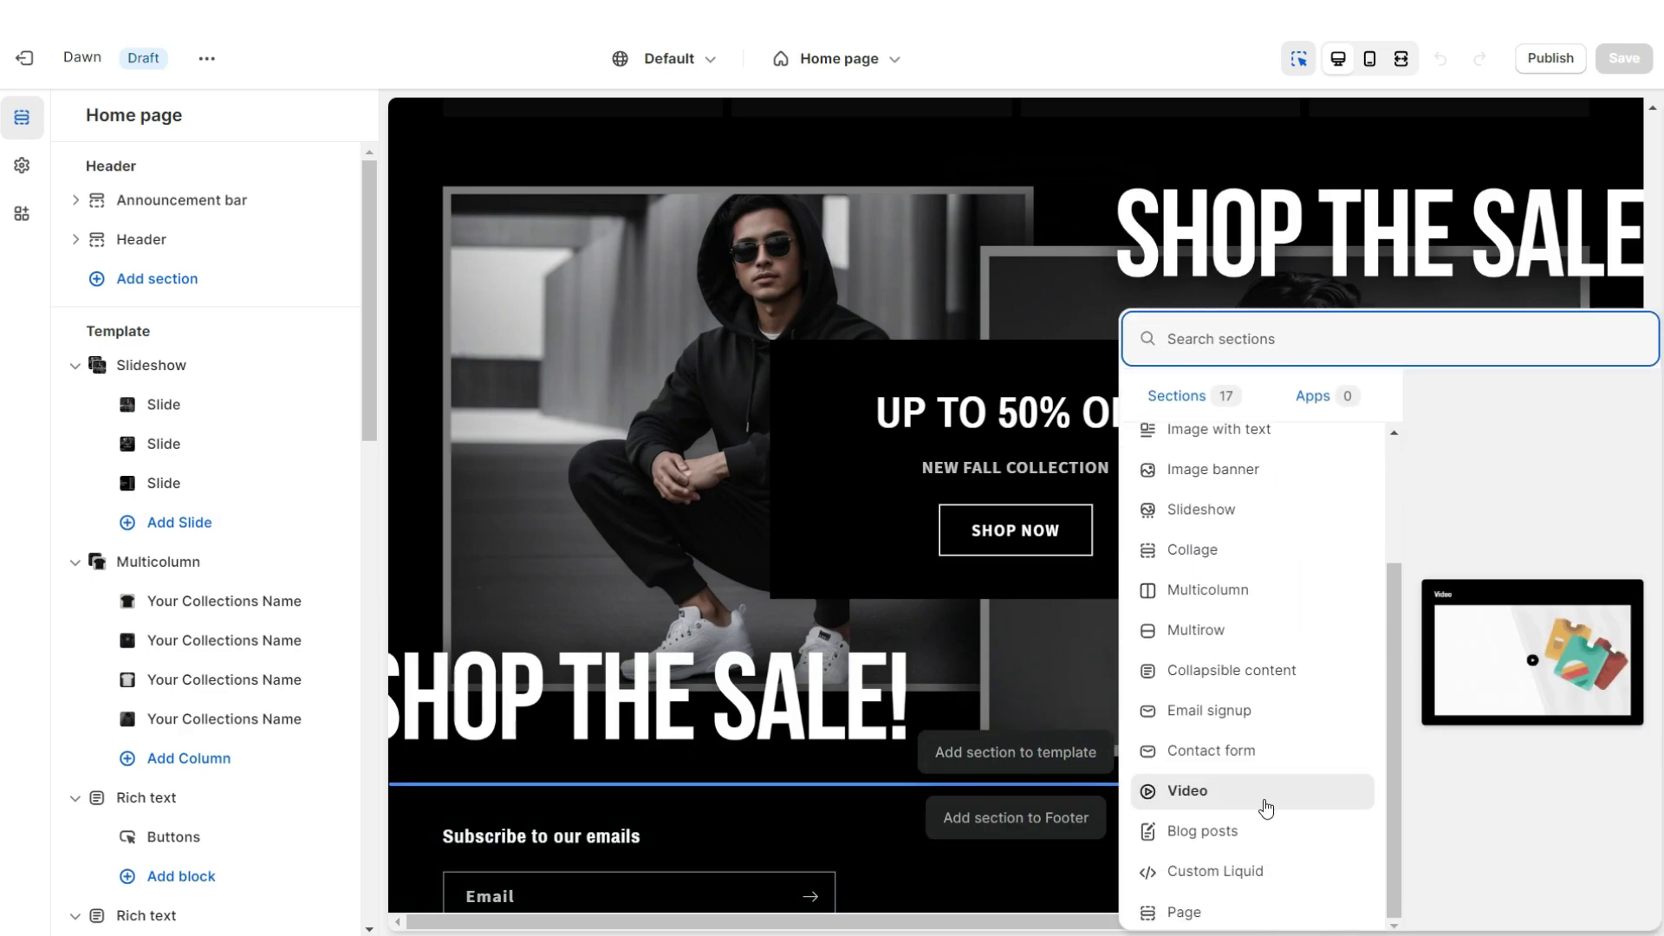
{"action": "left_click", "coordinate": [1256, 710]}
{"action": "left_click", "coordinate": [232, 287]}
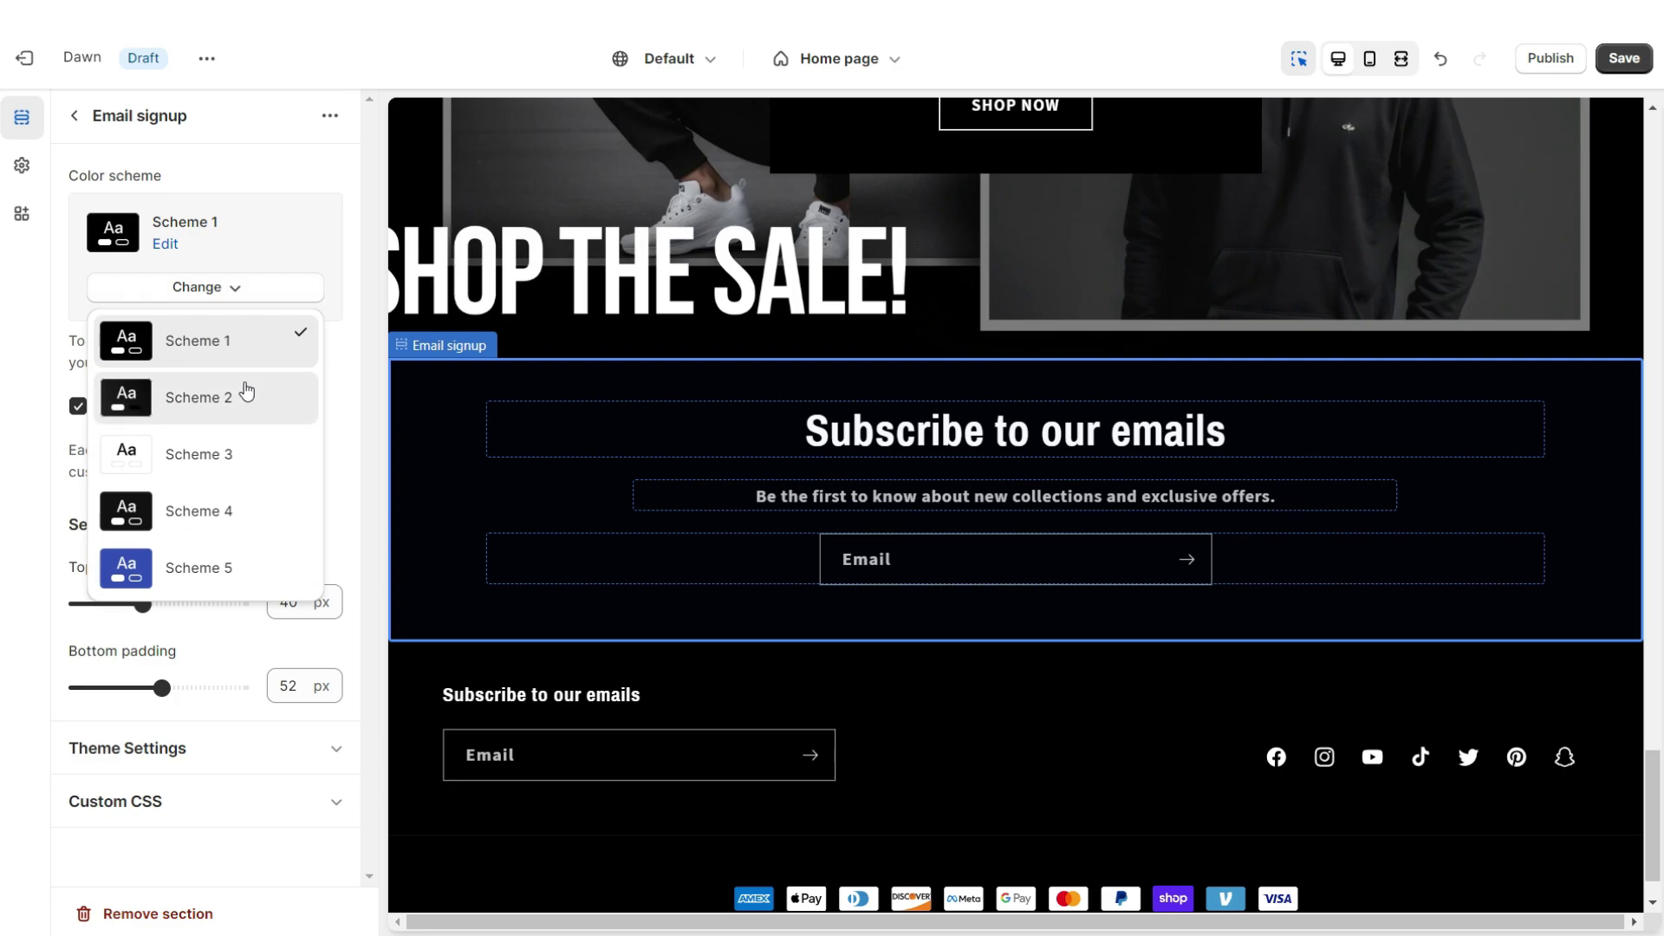
{"action": "left_click", "coordinate": [242, 395]}
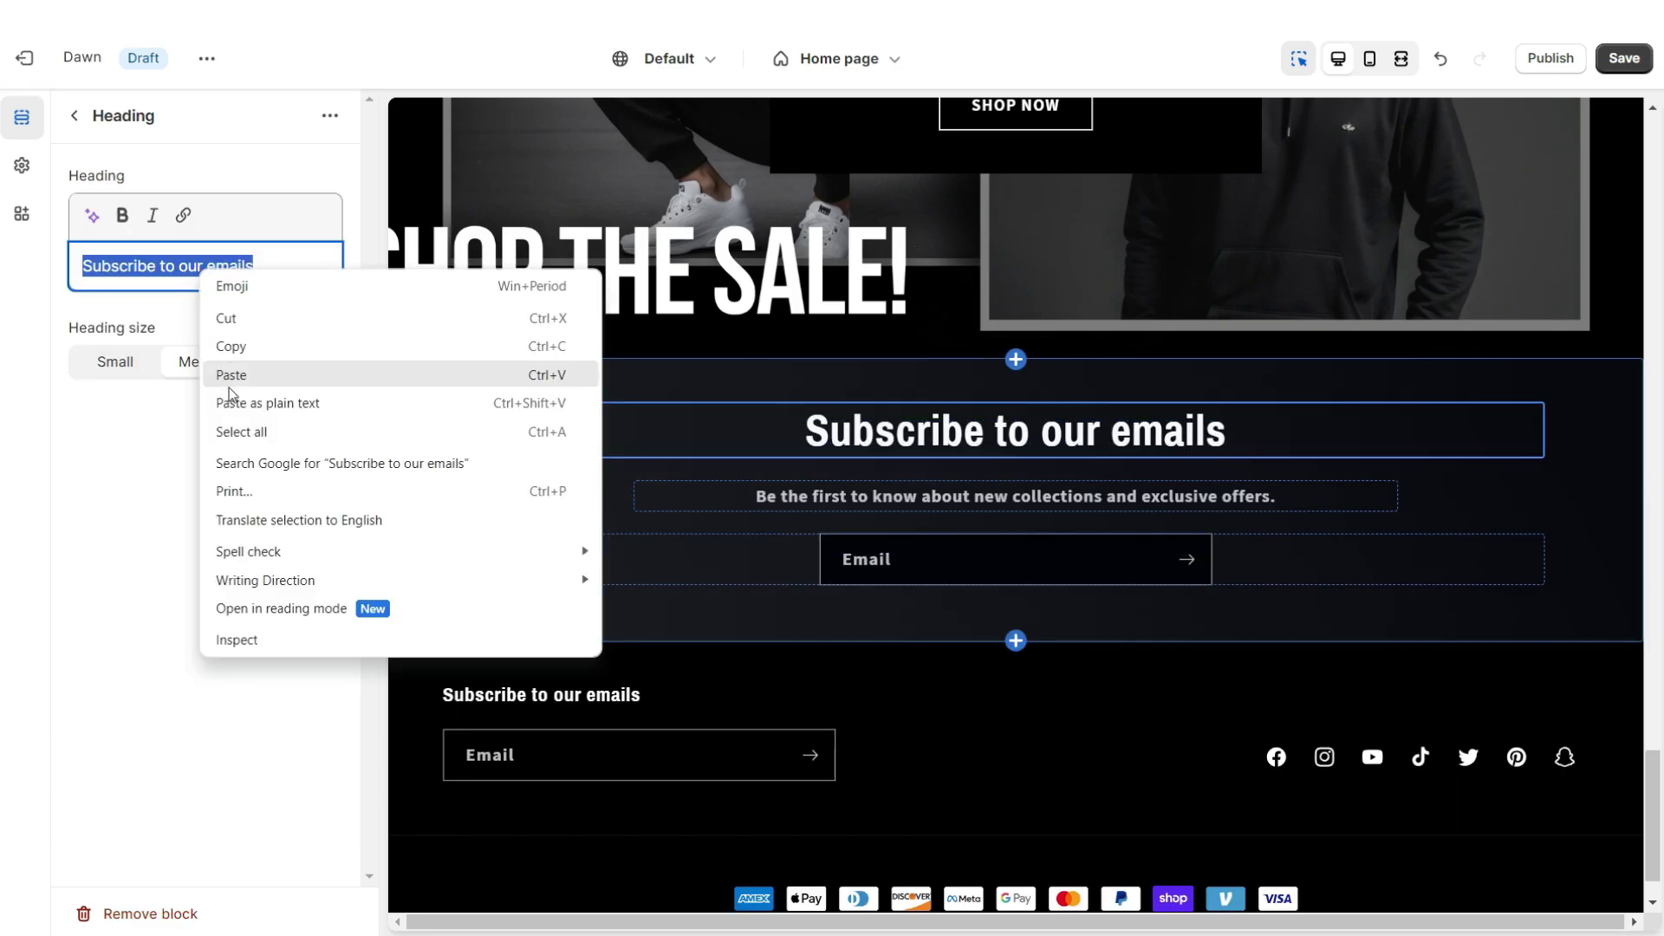
{"action": "left_click", "coordinate": [228, 382]}
{"action": "key", "text": "ctrl+s"}
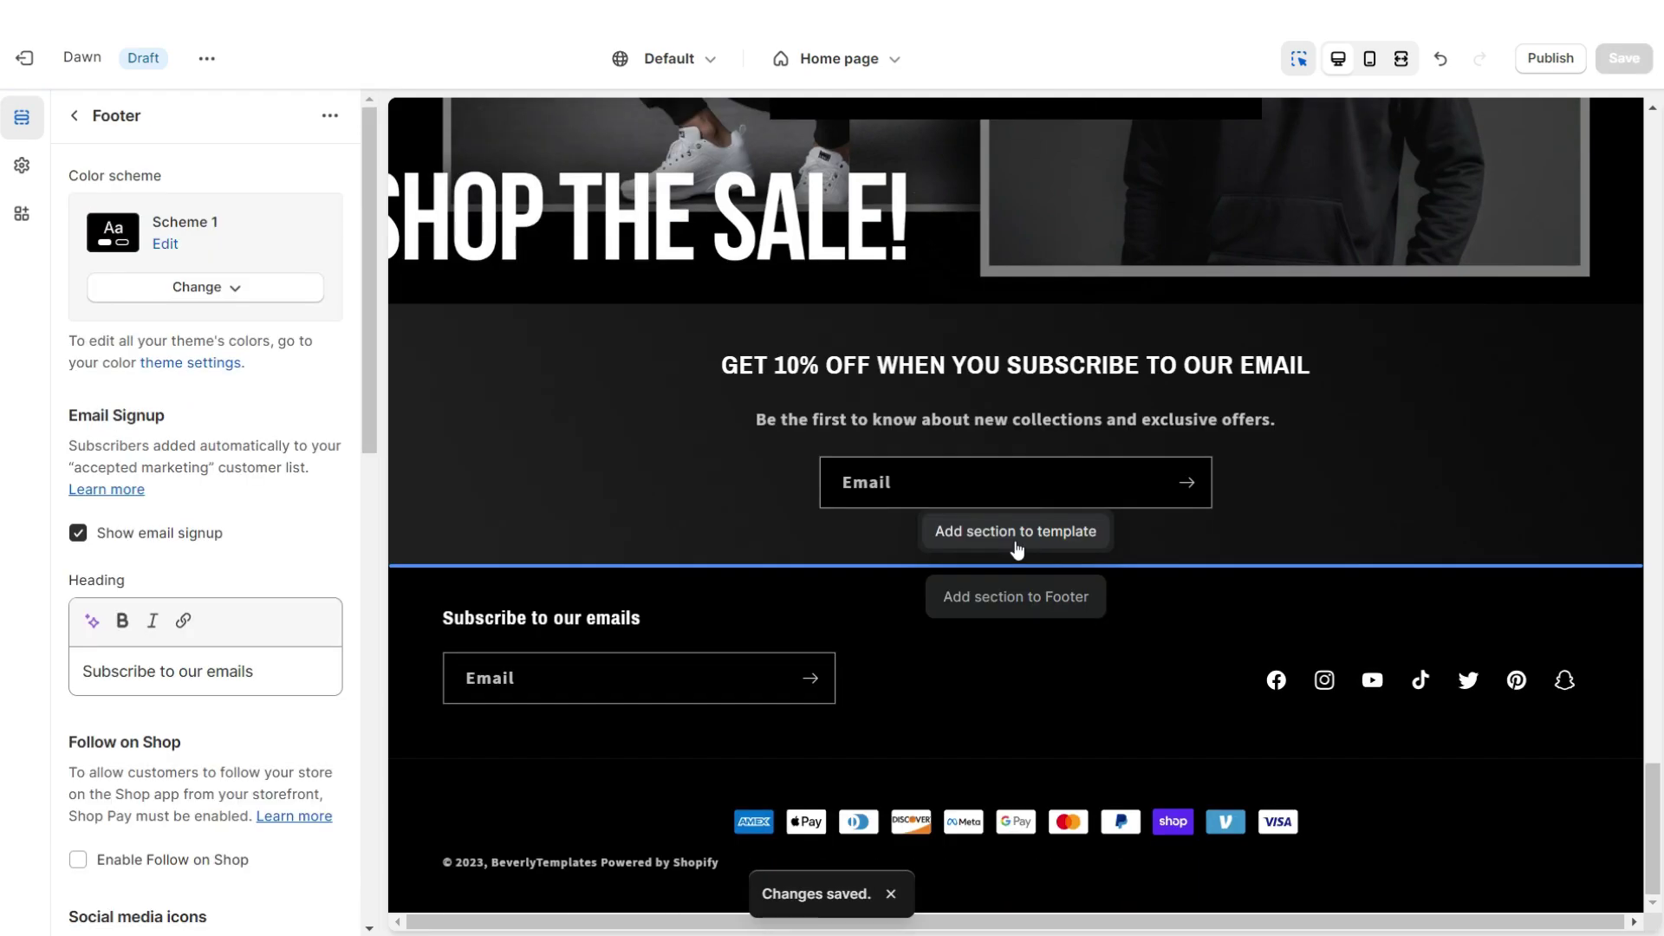
Add a Multirow section above the footer and delete its extra row
{"action": "left_click", "coordinate": [1015, 532]}
{"action": "left_click", "coordinate": [335, 631]}
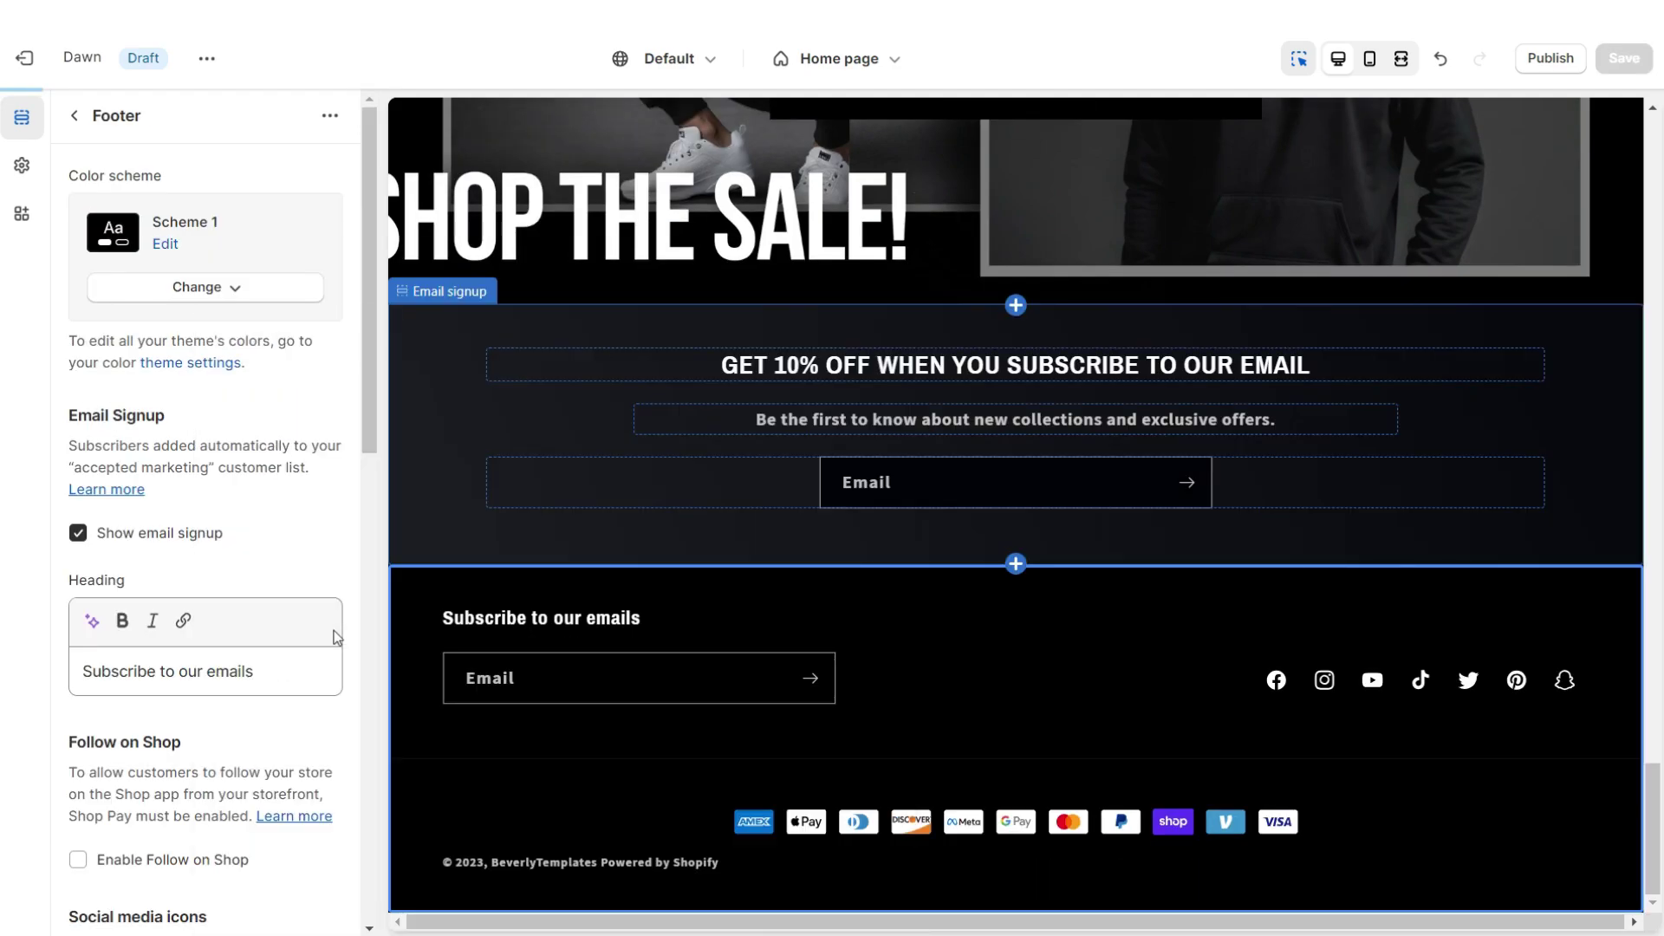
{"action": "left_click", "coordinate": [664, 602]}
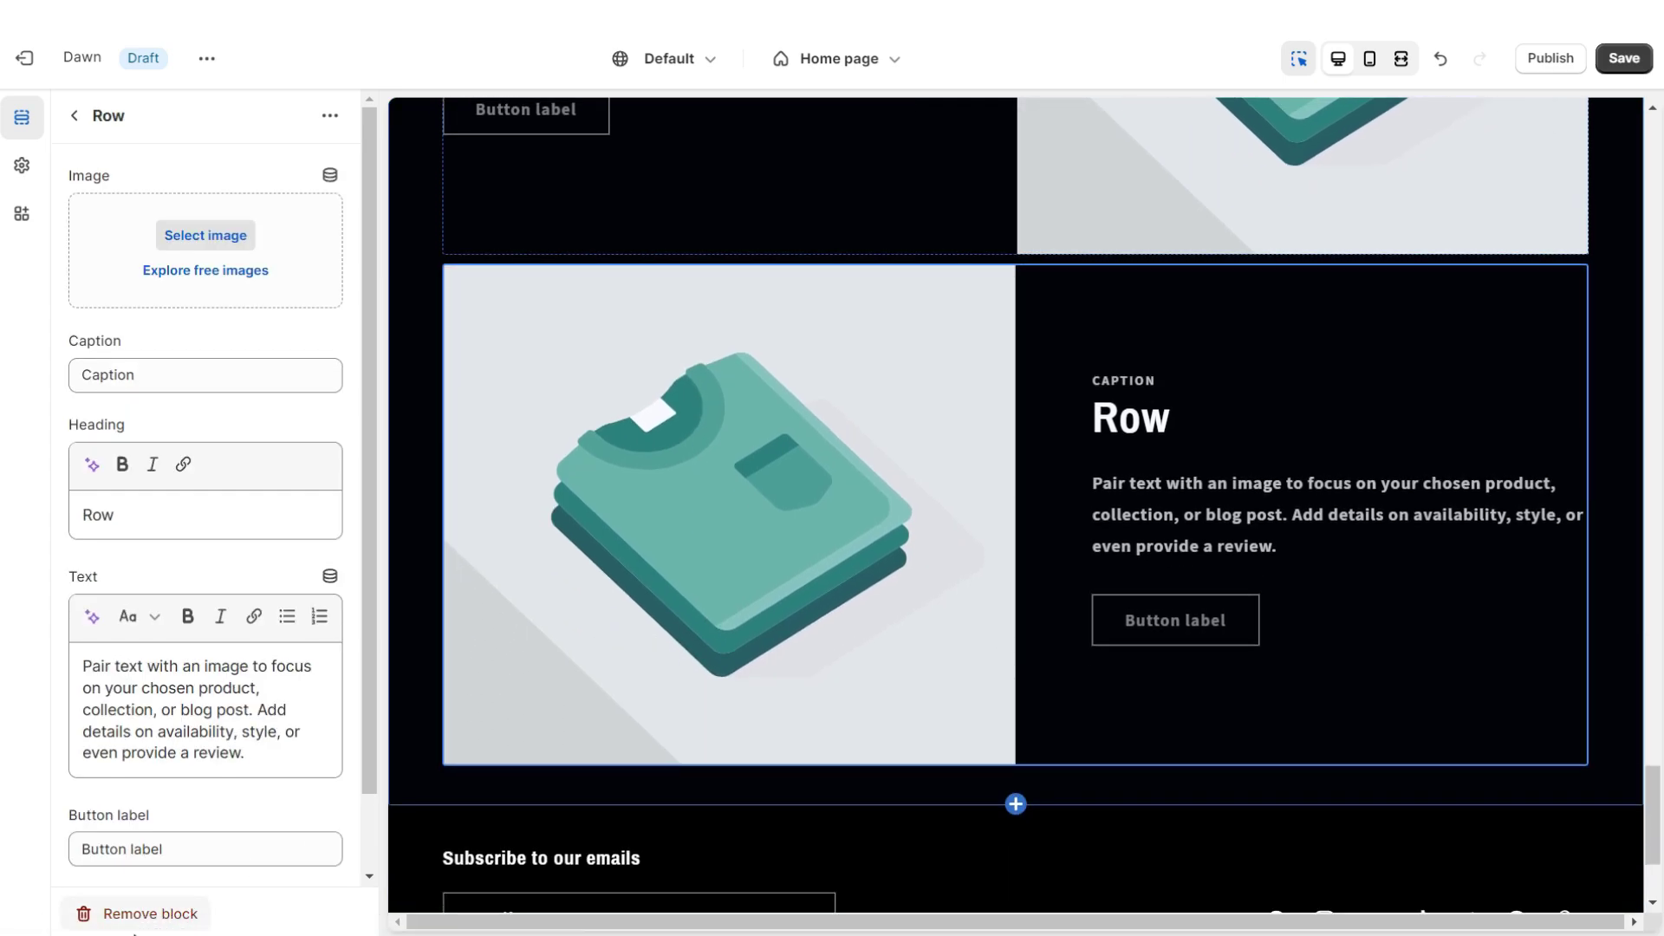
{"action": "left_click", "coordinate": [141, 919]}
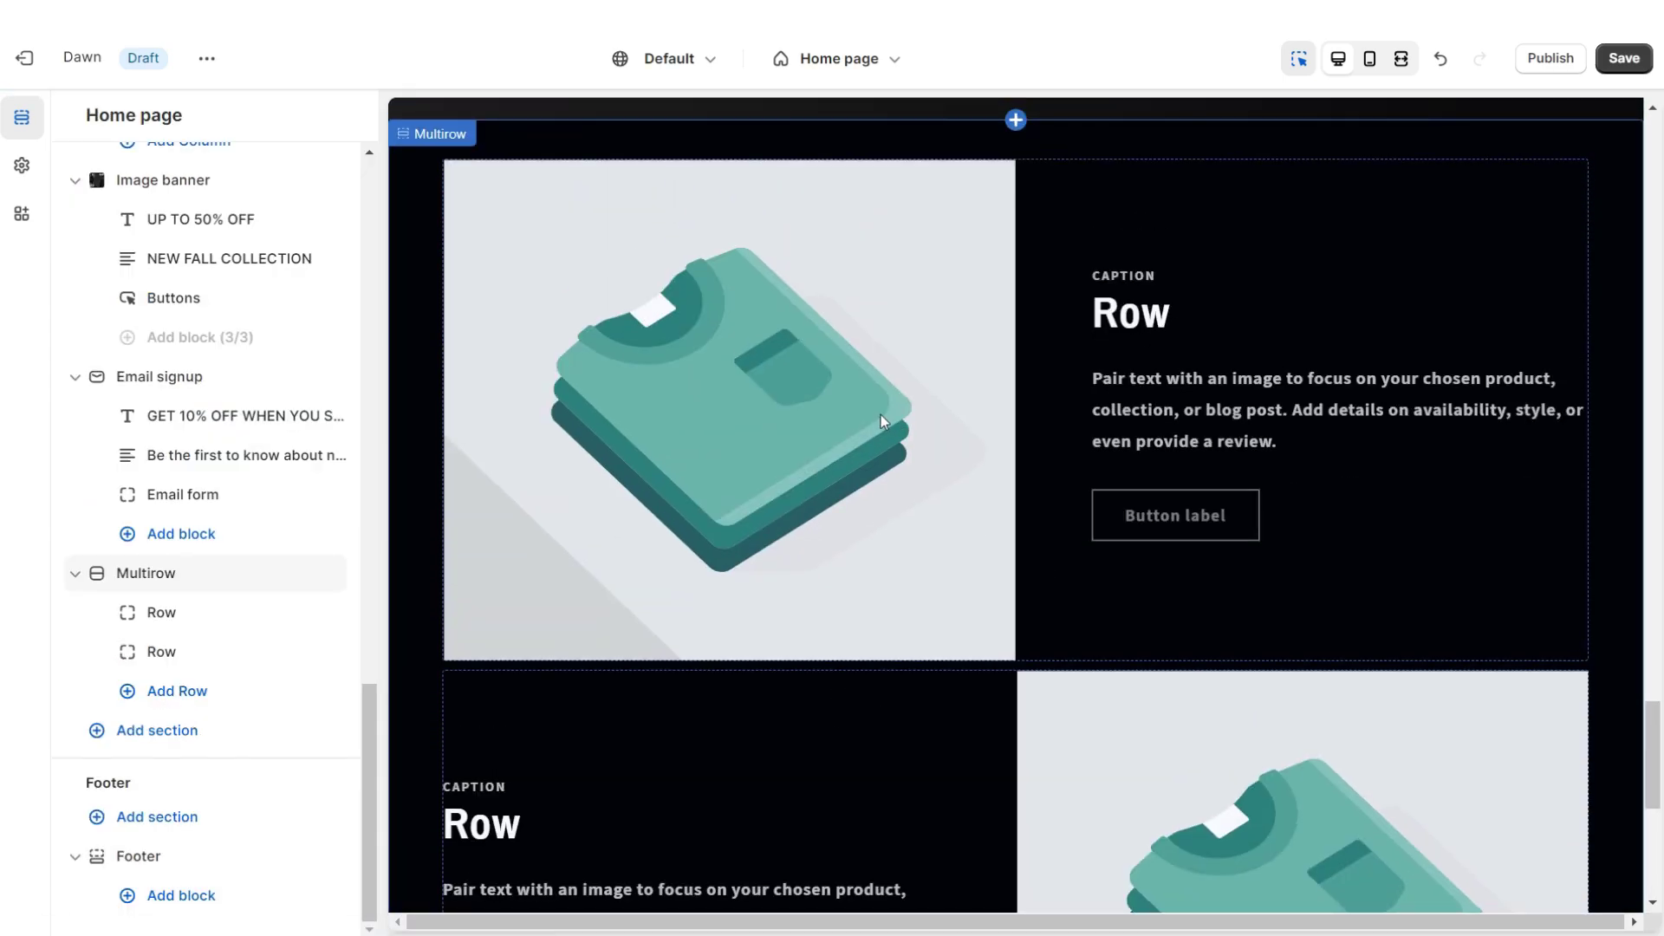
{"action": "scroll", "coordinate": [984, 628], "scroll_direction": "down", "scroll_amount": 4}
{"action": "scroll", "coordinate": [933, 438], "scroll_direction": "up", "scroll_amount": 5}
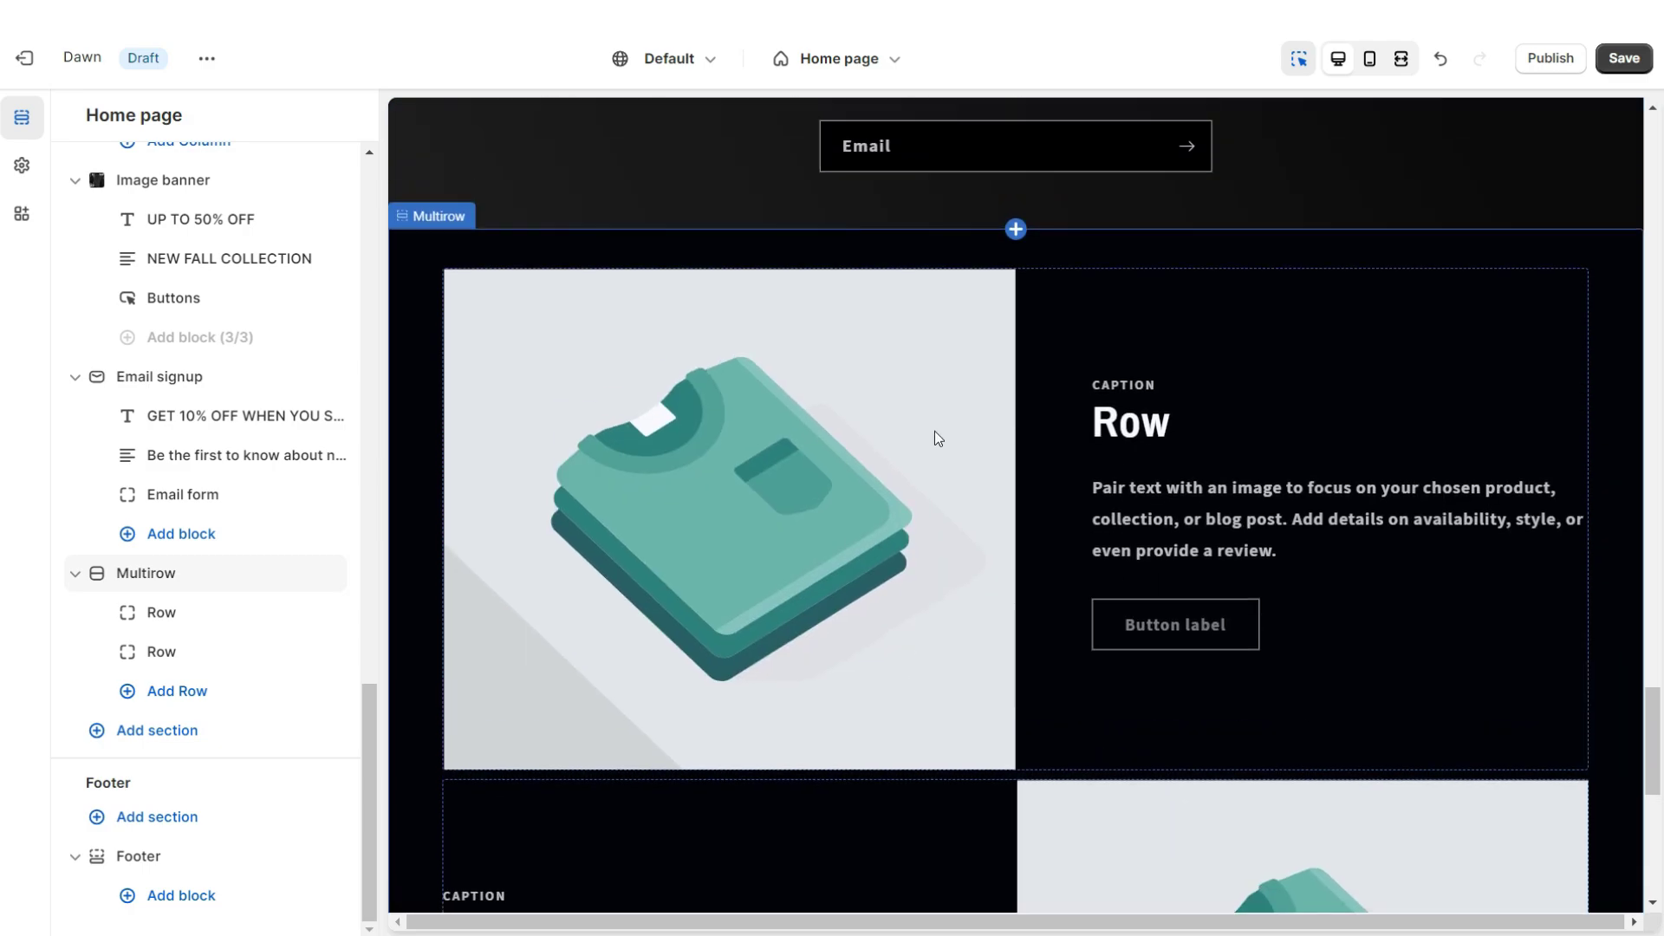
Set the Multirow container colour scheme to Scheme 2 and rename the row heading to BLOG POST ✦
{"action": "left_click", "coordinate": [126, 573]}
{"action": "left_click", "coordinate": [195, 687]}
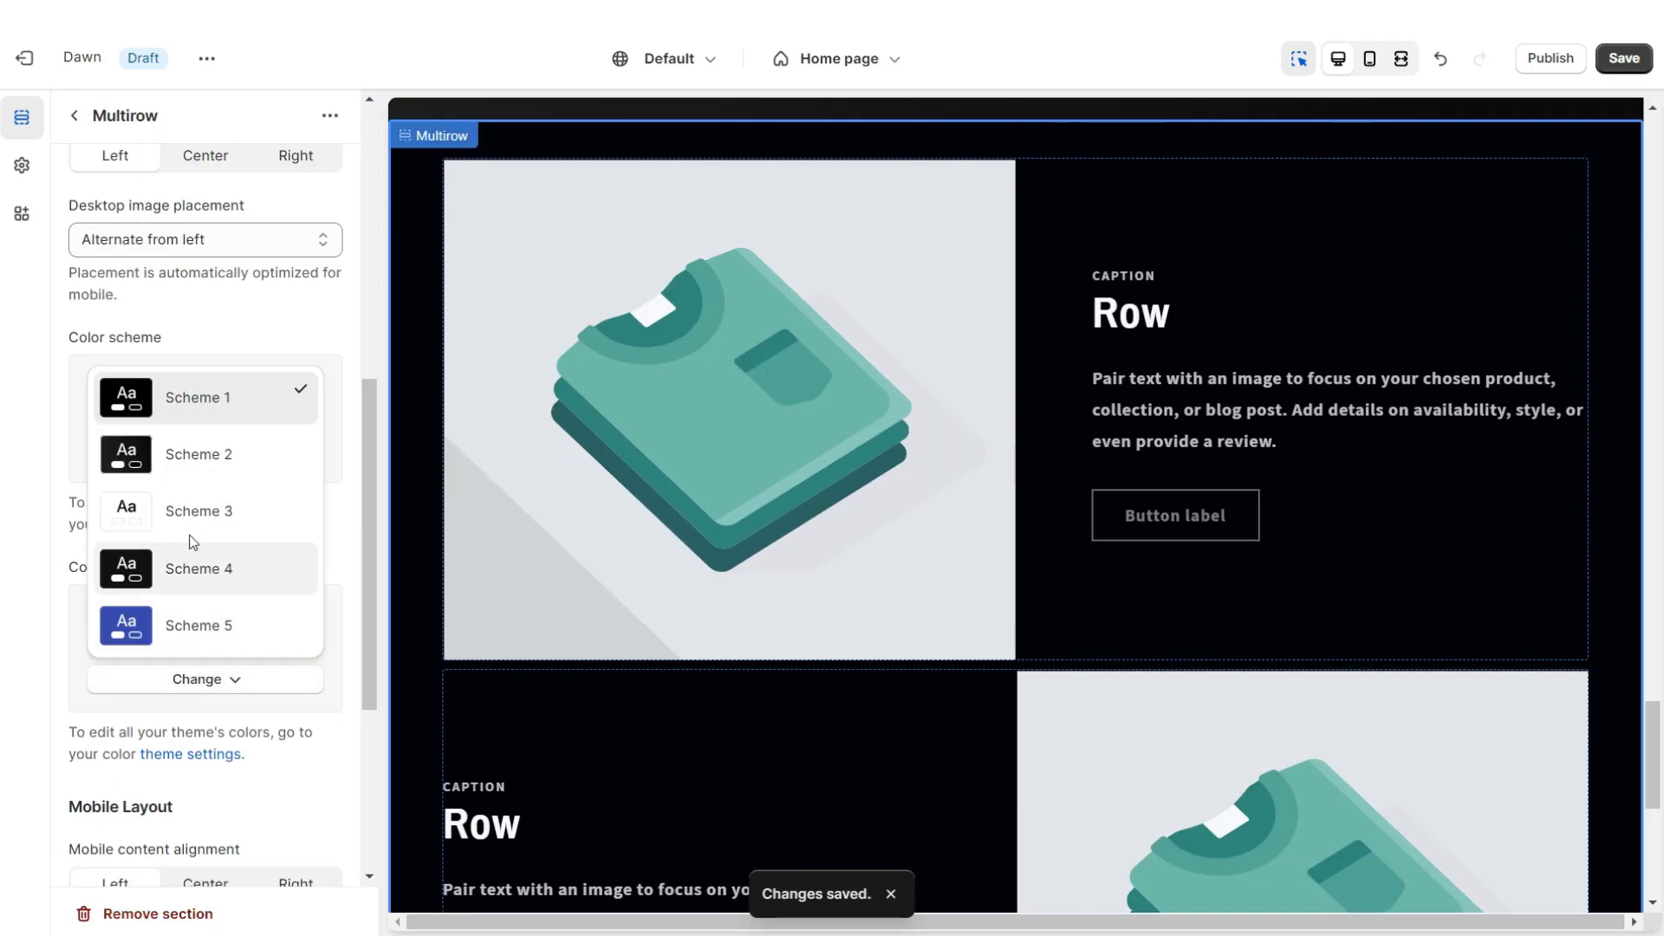
{"action": "left_click", "coordinate": [190, 466]}
{"action": "type", "text": "BLOG POST ✦"}
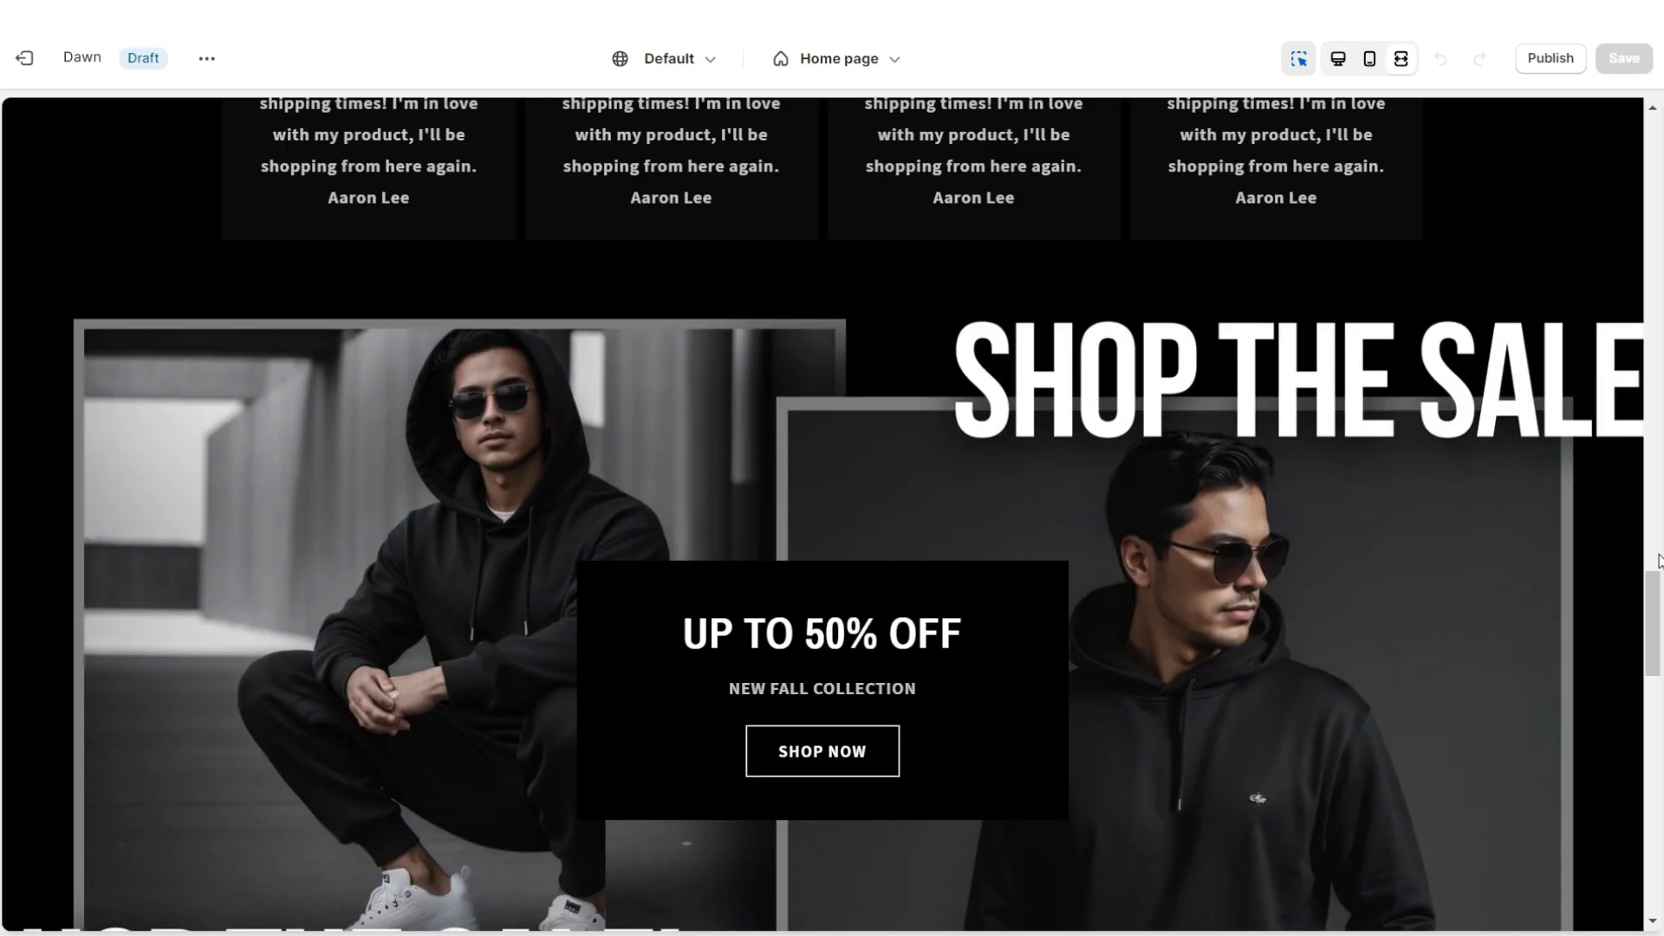
{"action": "scroll", "coordinate": [1068, 657], "scroll_direction": "down", "scroll_amount": 3}
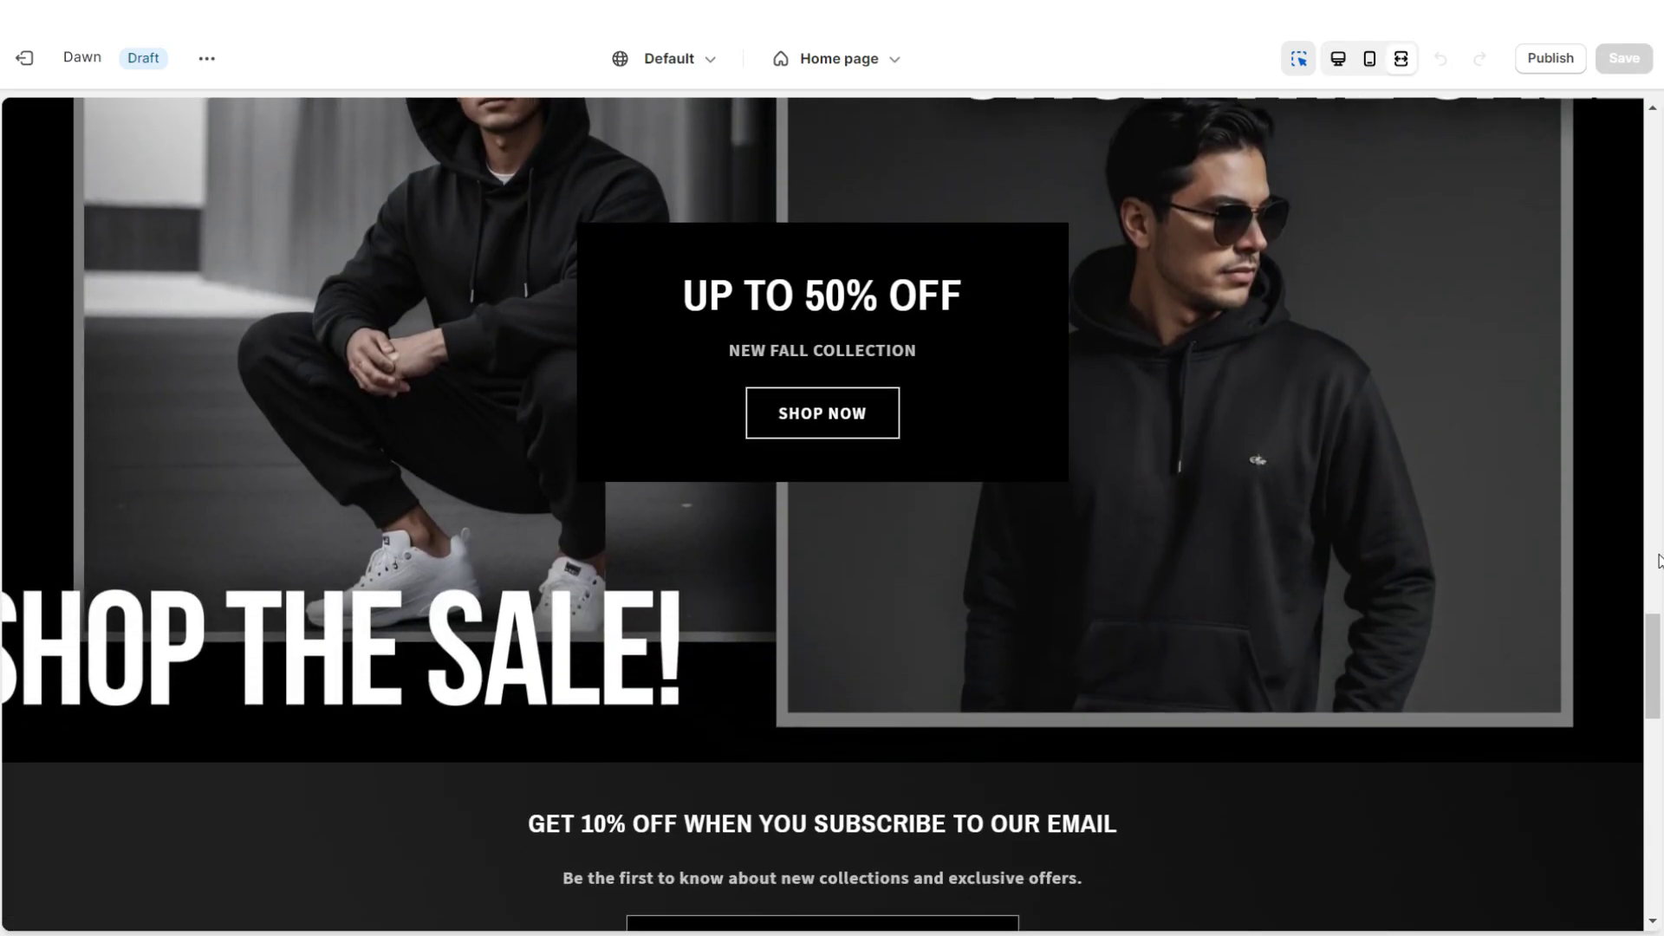
{"action": "scroll", "coordinate": [1658, 562], "scroll_direction": "down", "scroll_amount": 10}
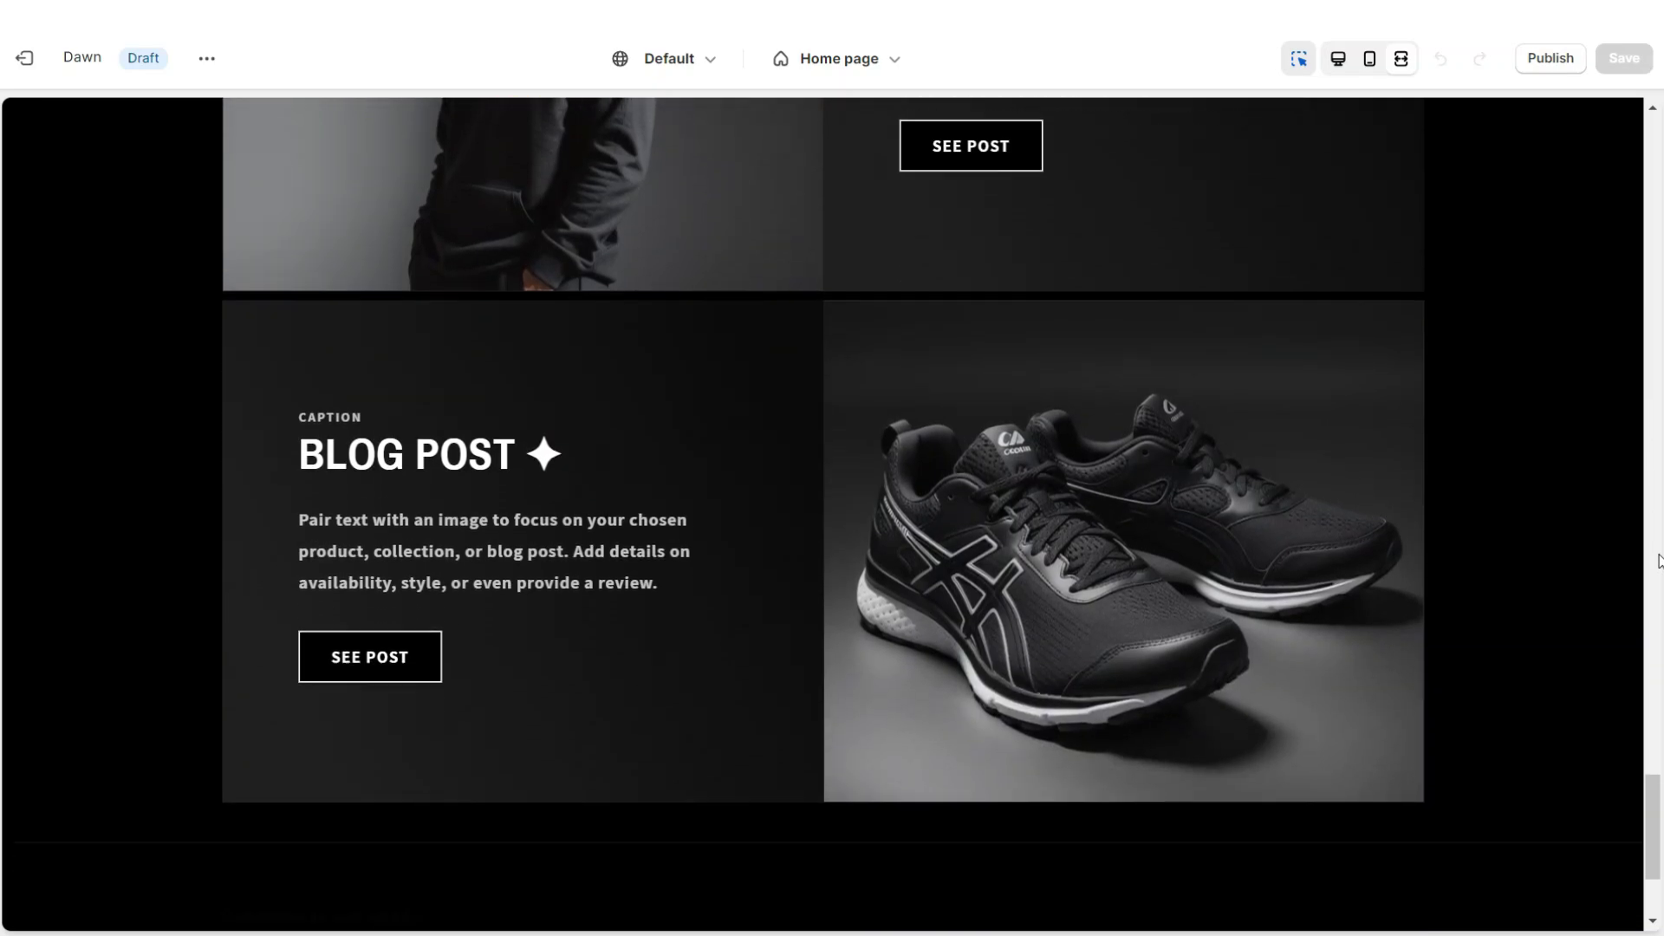
{"action": "scroll", "coordinate": [1658, 562], "scroll_direction": "down", "scroll_amount": 3}
{"action": "scroll", "coordinate": [1658, 562], "scroll_direction": "up", "scroll_amount": 2}
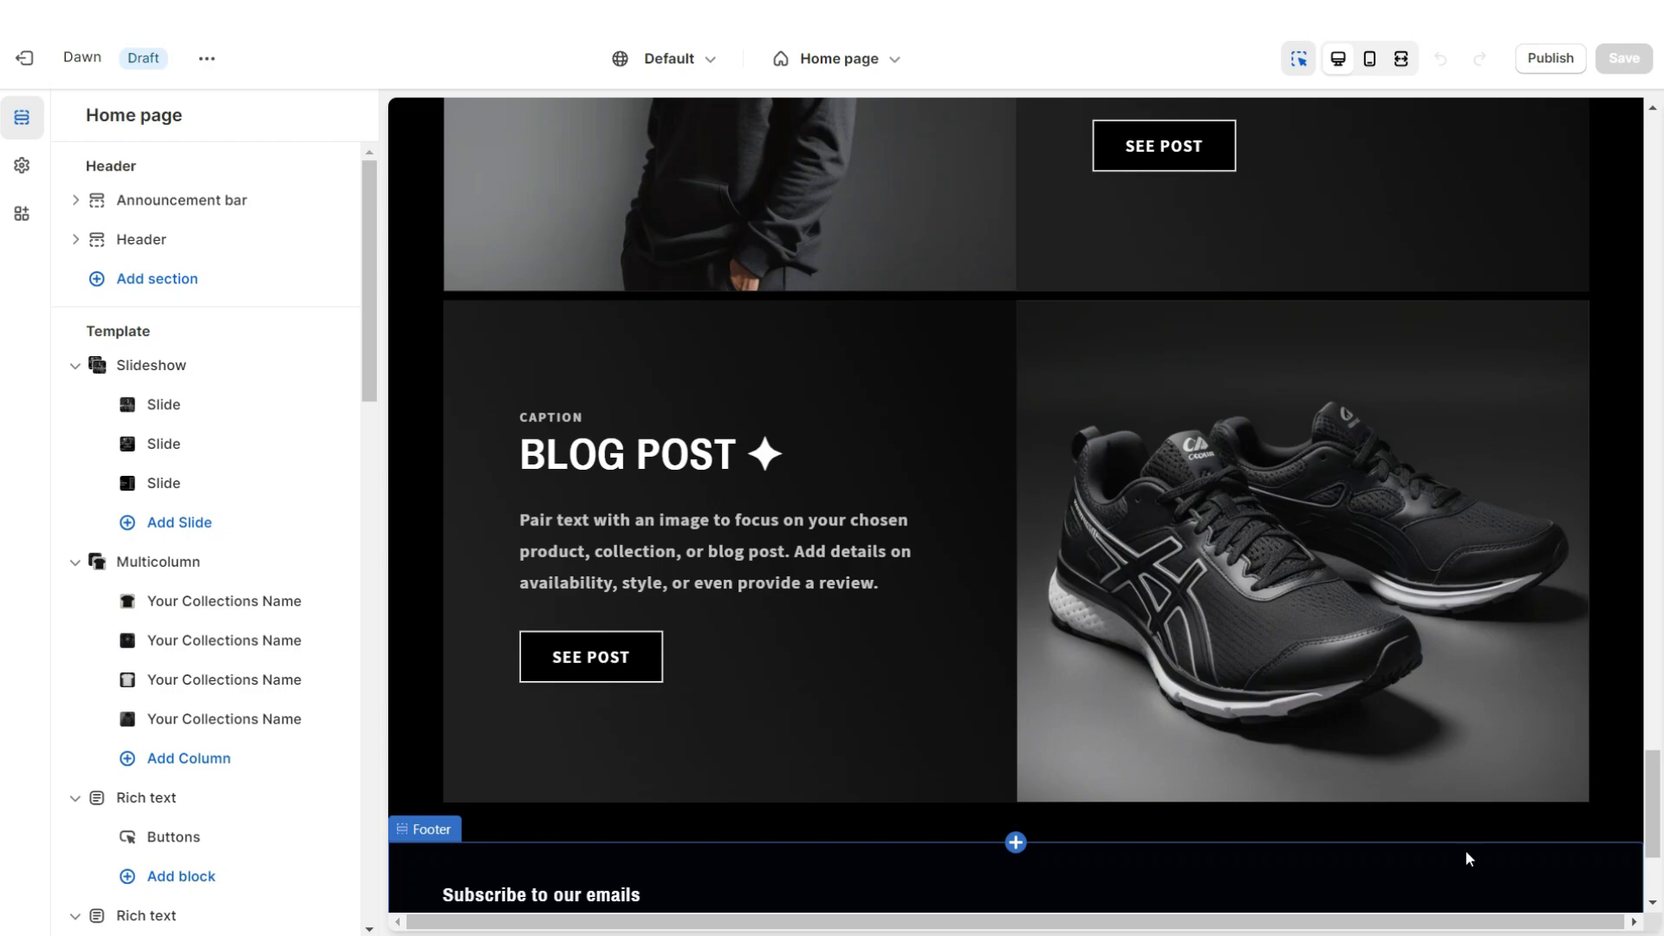
Add an Image banner section, then a Rich text section, below the blog rows
{"action": "left_click", "coordinate": [1007, 807]}
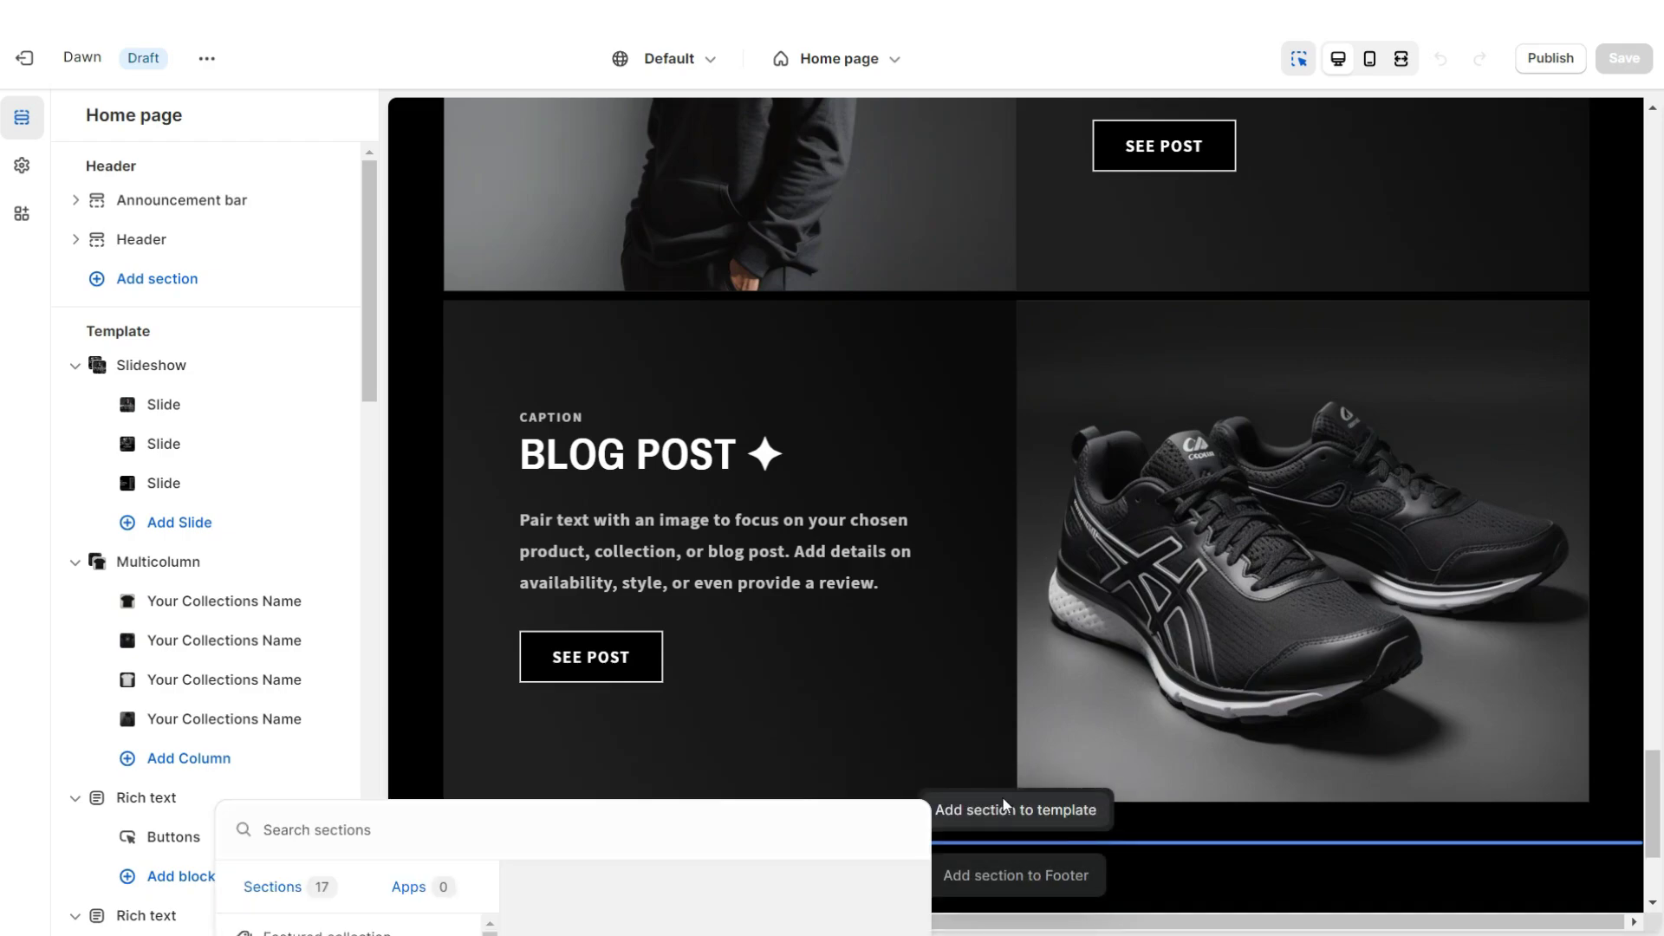
{"action": "left_click", "coordinate": [329, 646]}
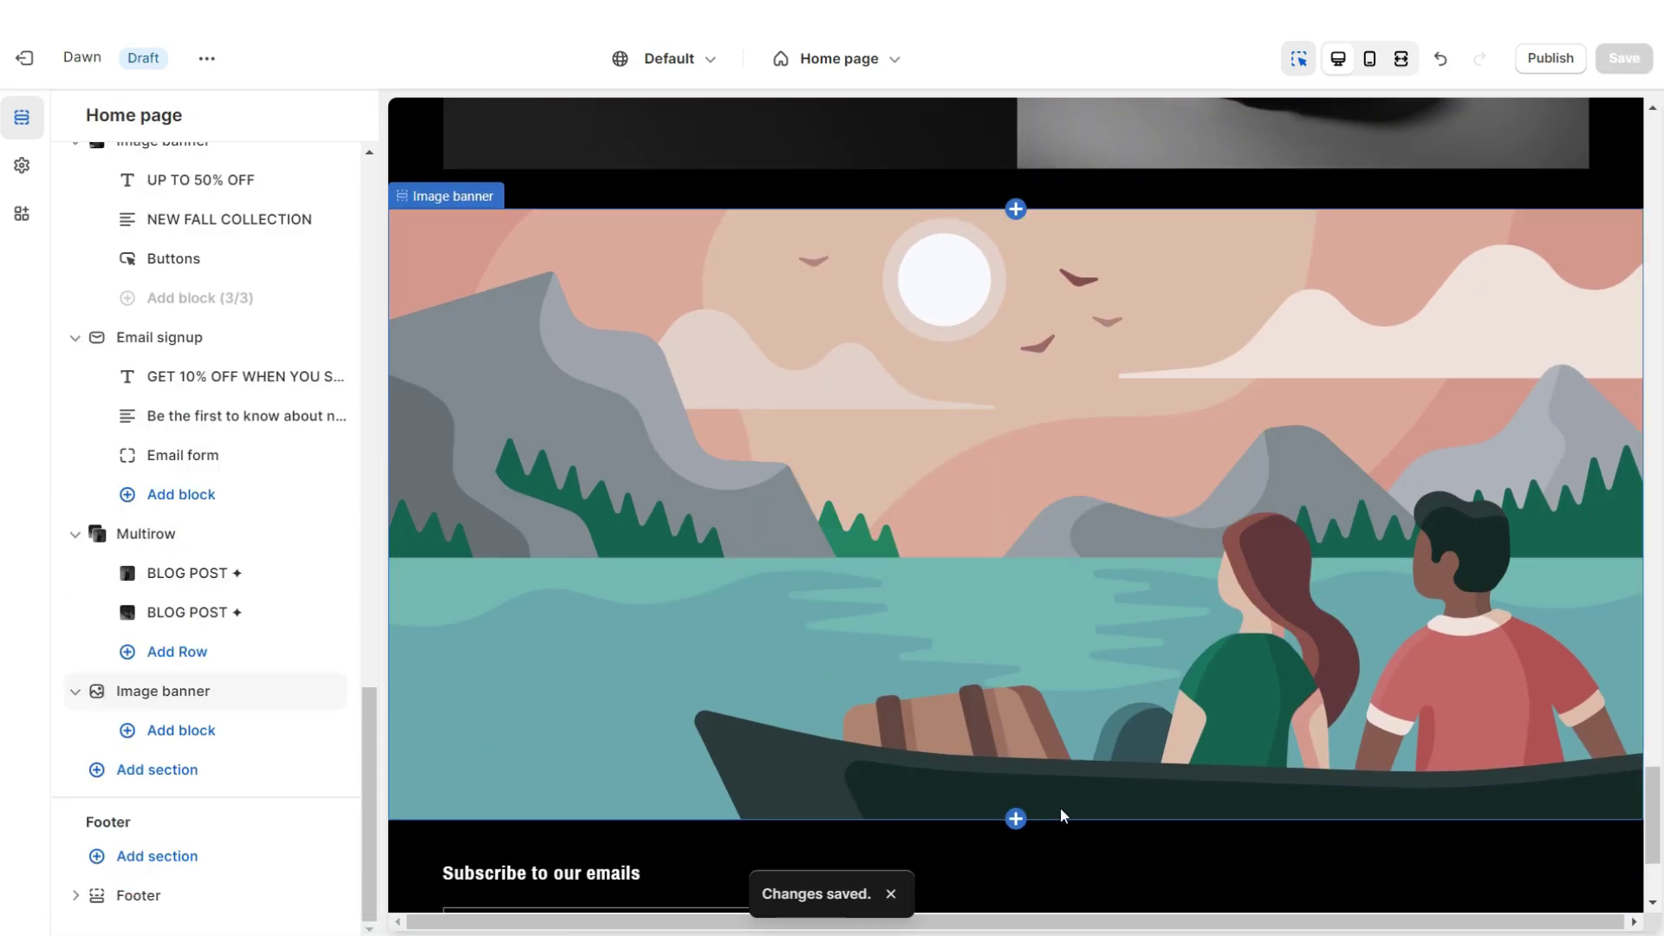
{"action": "mouse_move", "coordinate": [1016, 818]}
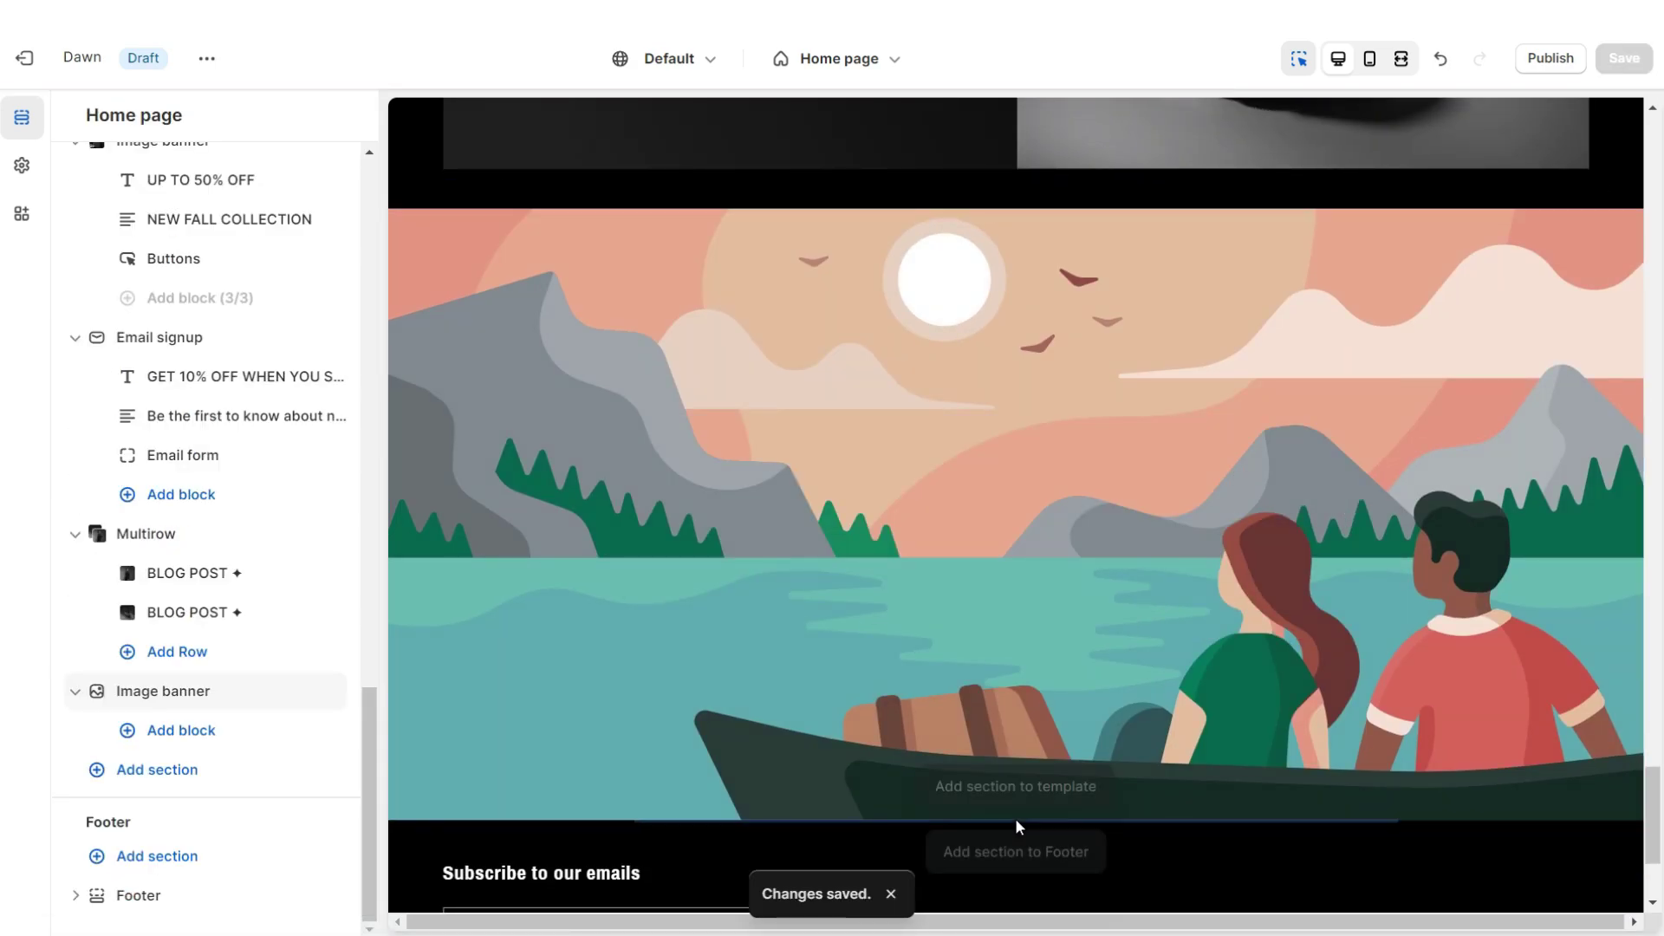
{"action": "left_click", "coordinate": [1016, 786]}
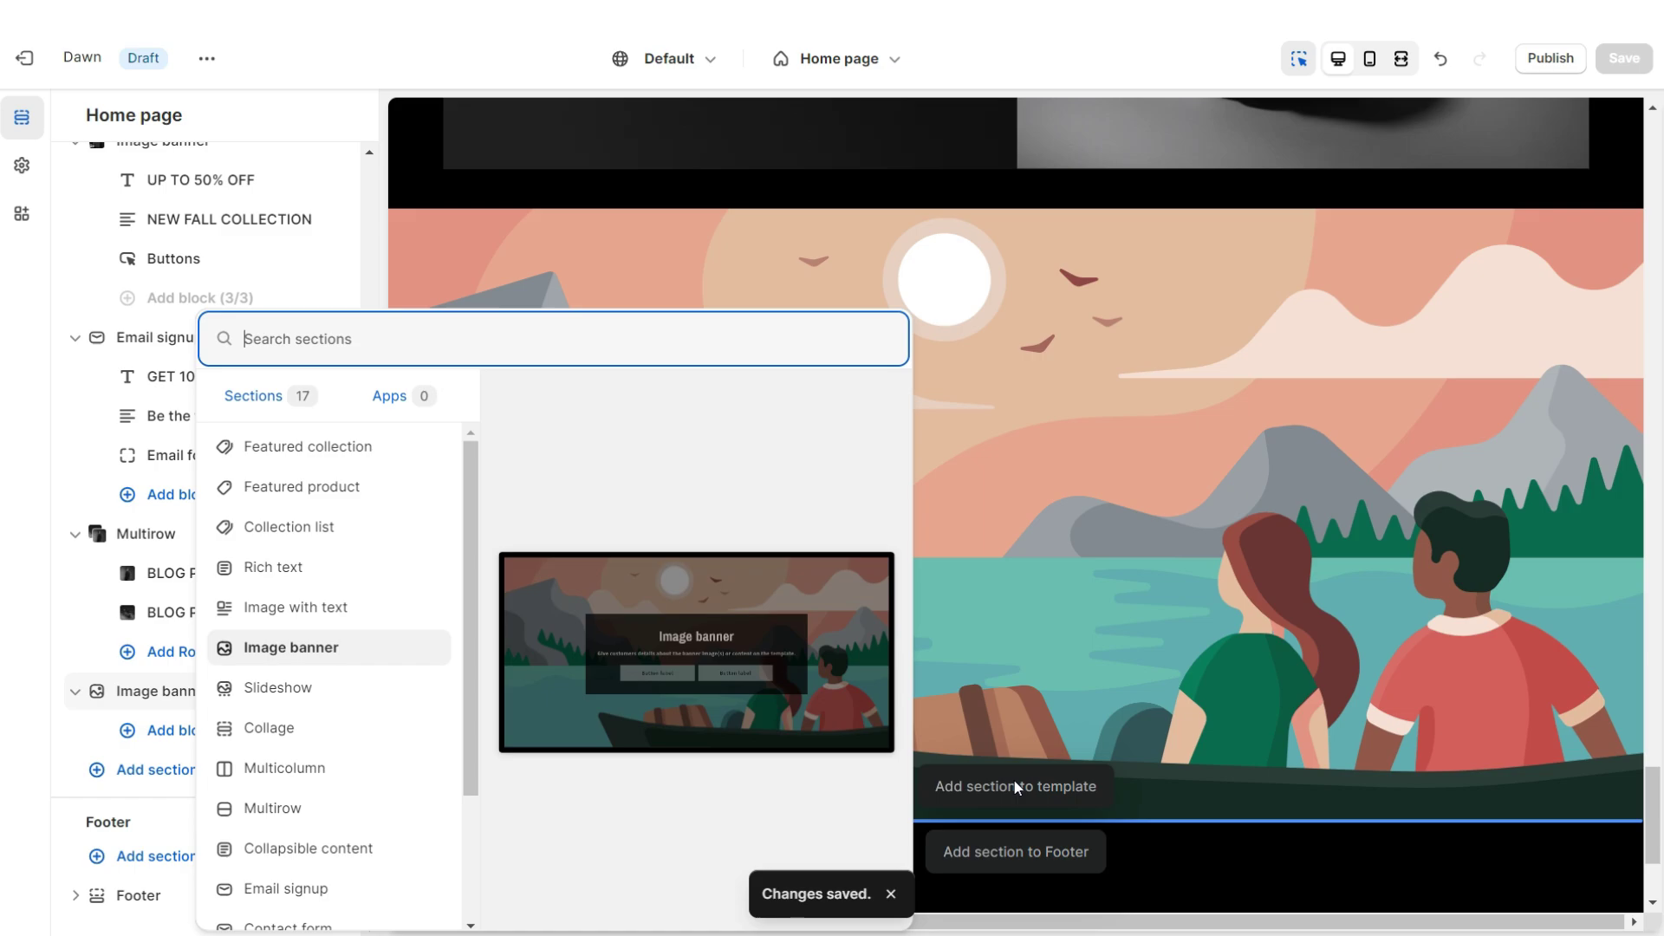
{"action": "left_click", "coordinate": [331, 568]}
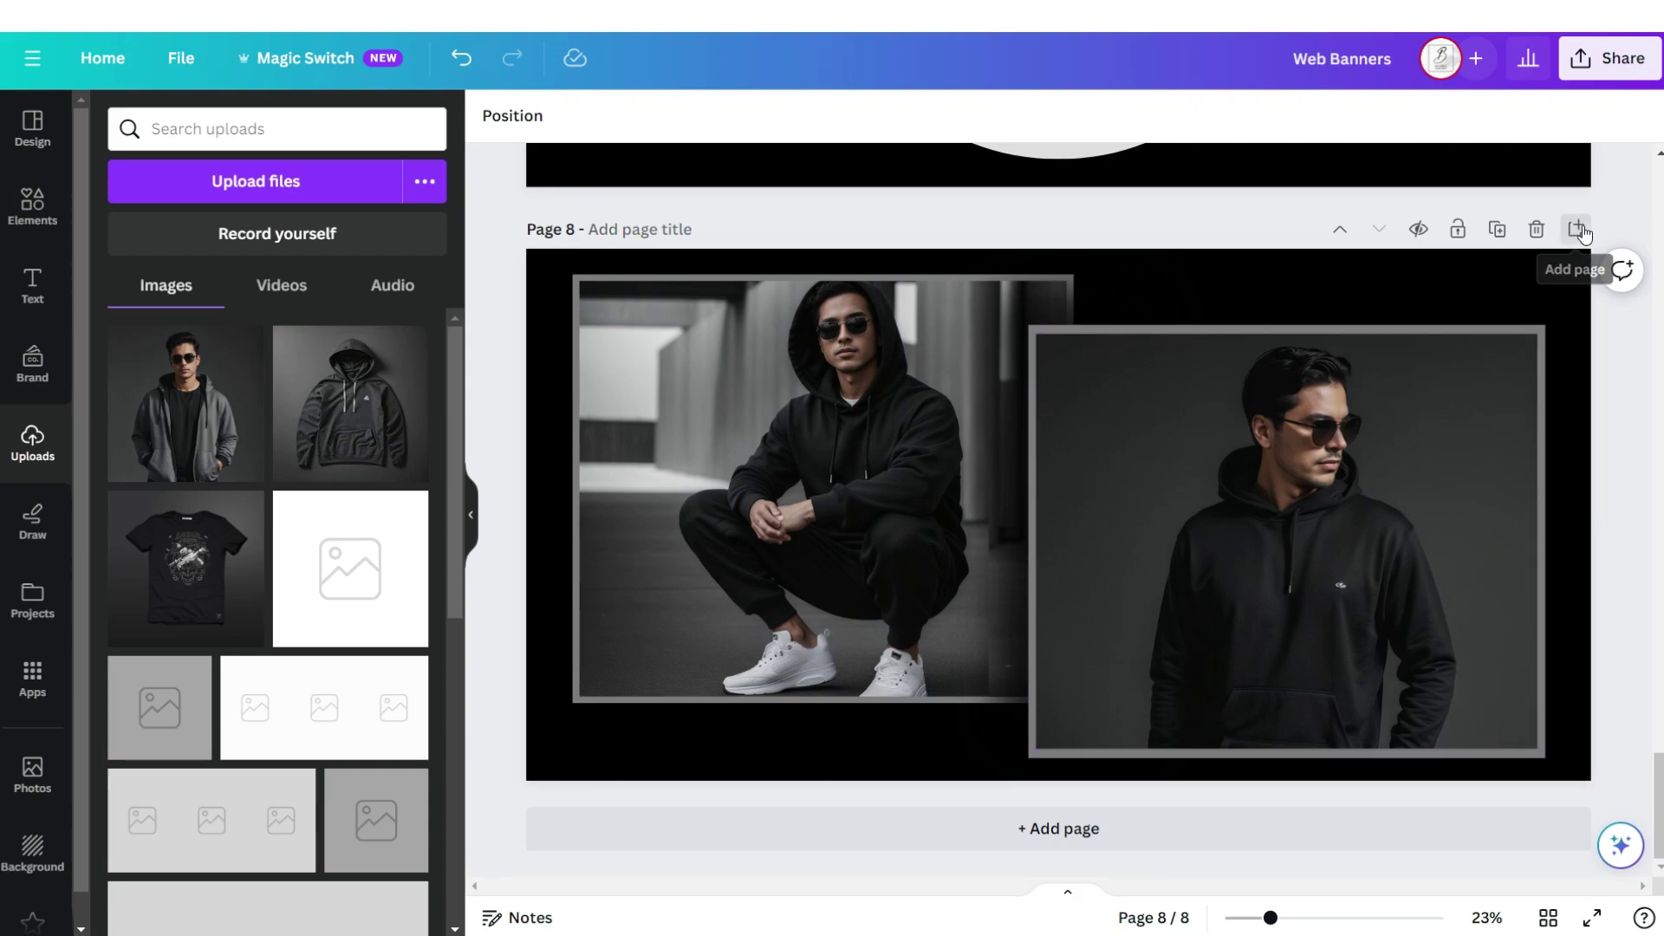
Add a new page with a 'Let's' text box in a script font
{"action": "left_click", "coordinate": [1576, 229]}
{"action": "left_click", "coordinate": [32, 286]}
{"action": "left_click", "coordinate": [232, 522]}
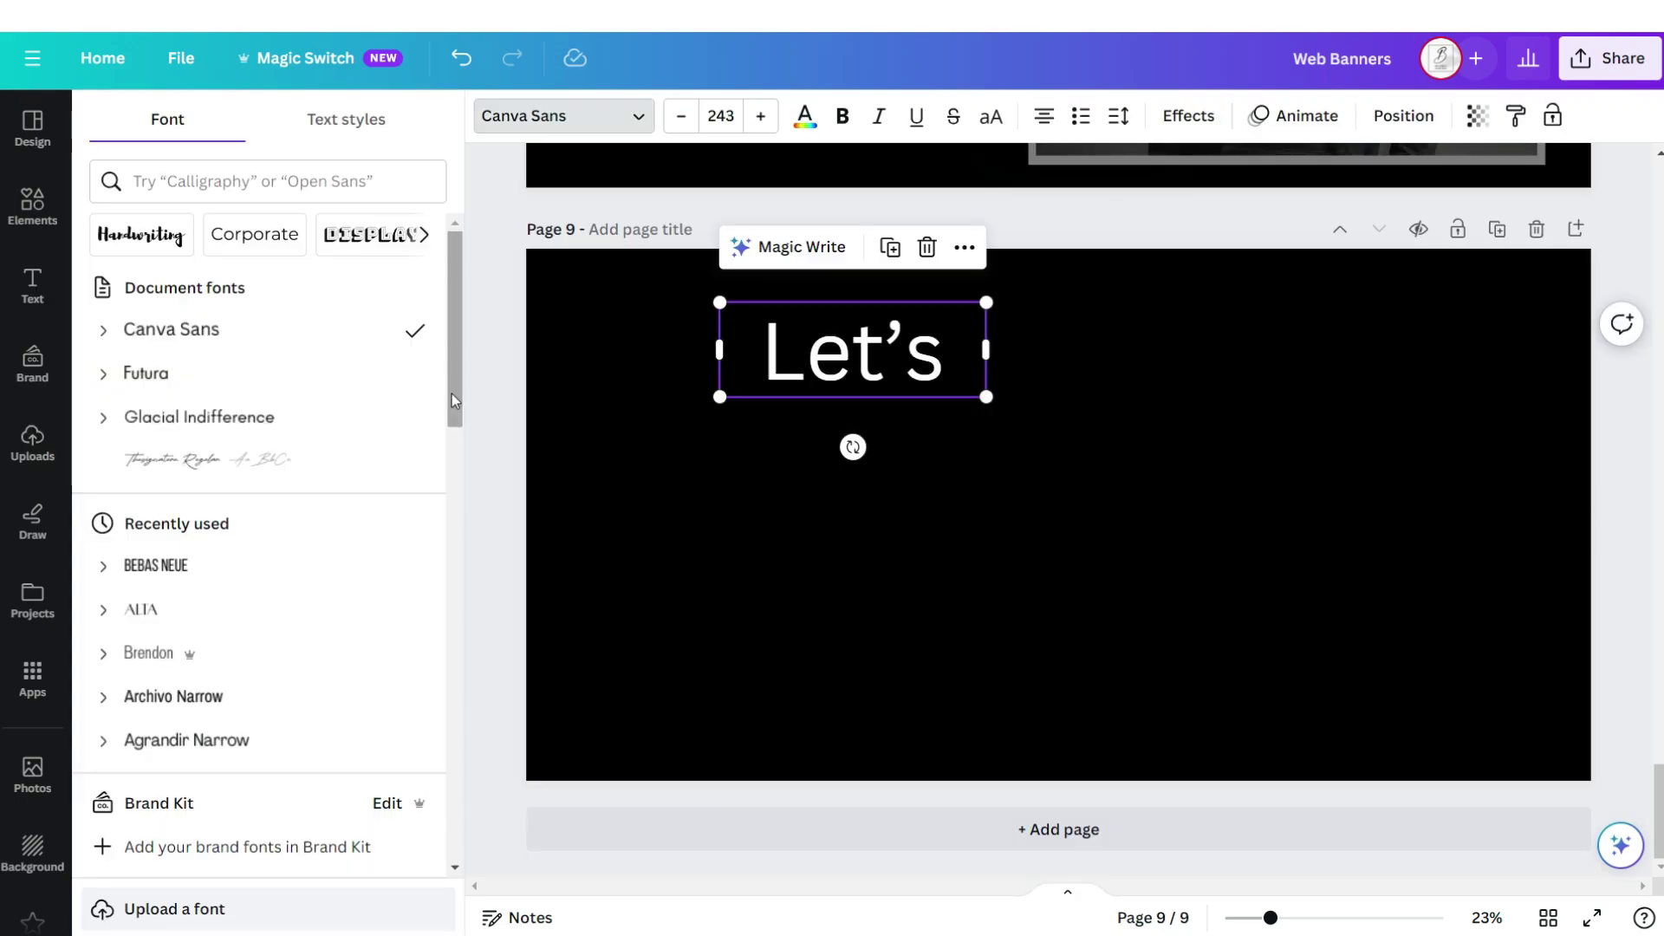
{"action": "left_click", "coordinate": [355, 461]}
{"action": "key", "text": "Escape"}
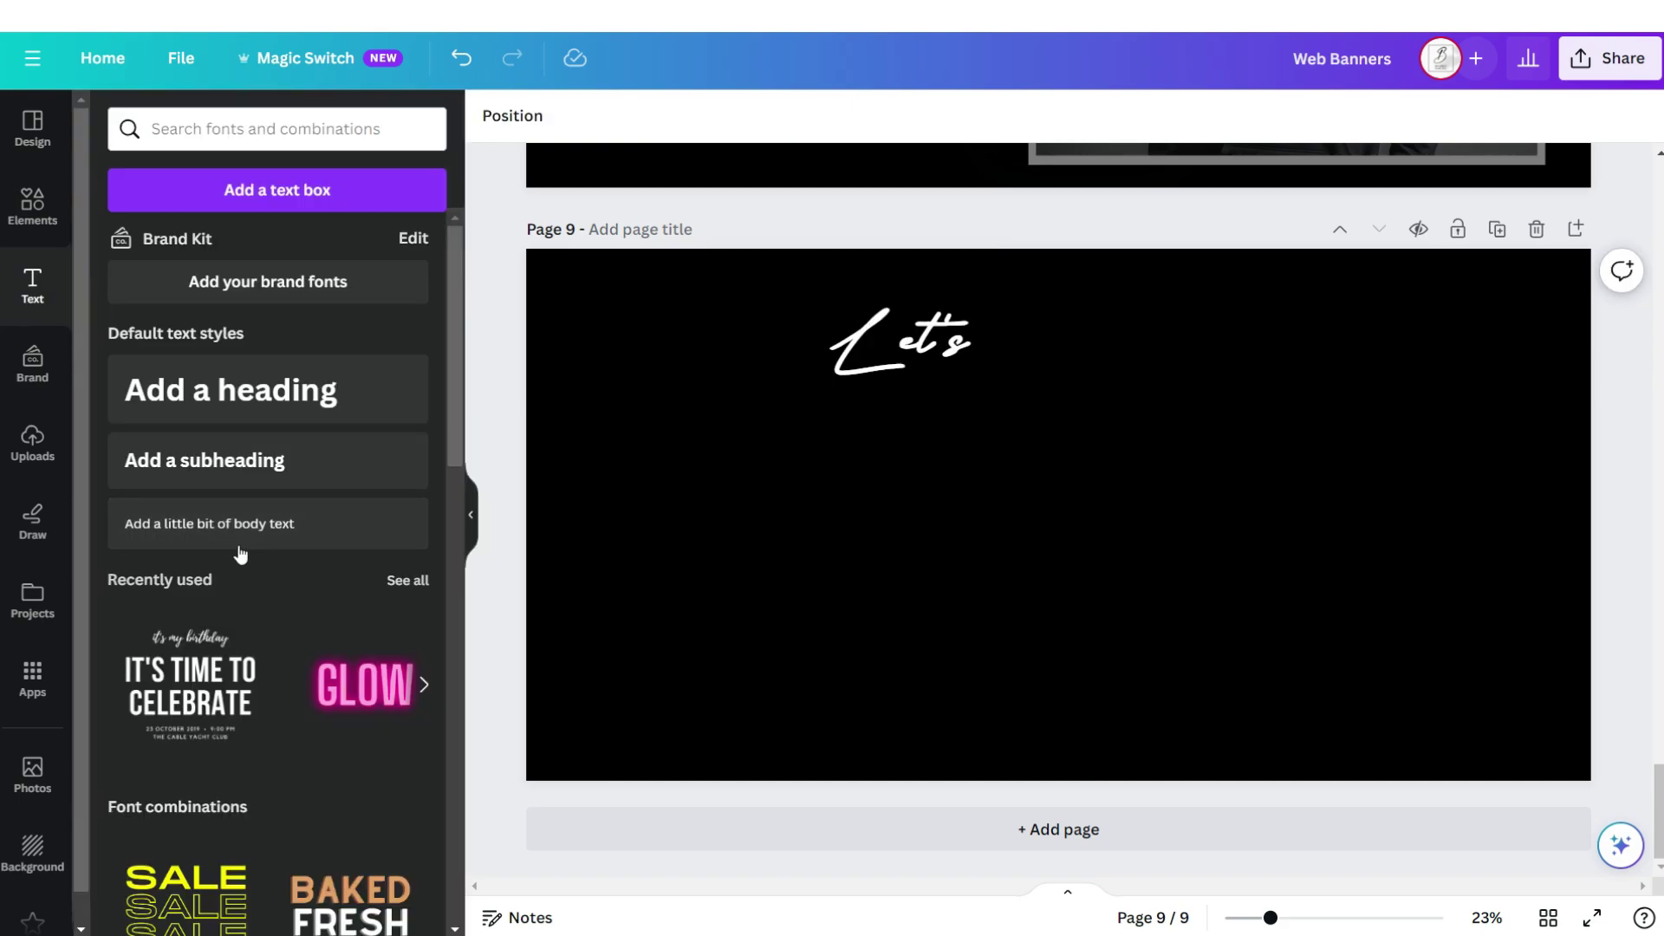
Add uppercase Futura CONNECT with a smaller ON INSTAGRAM copy below, and adjust the Instagram icon's transparency
{"action": "left_click", "coordinate": [260, 542]}
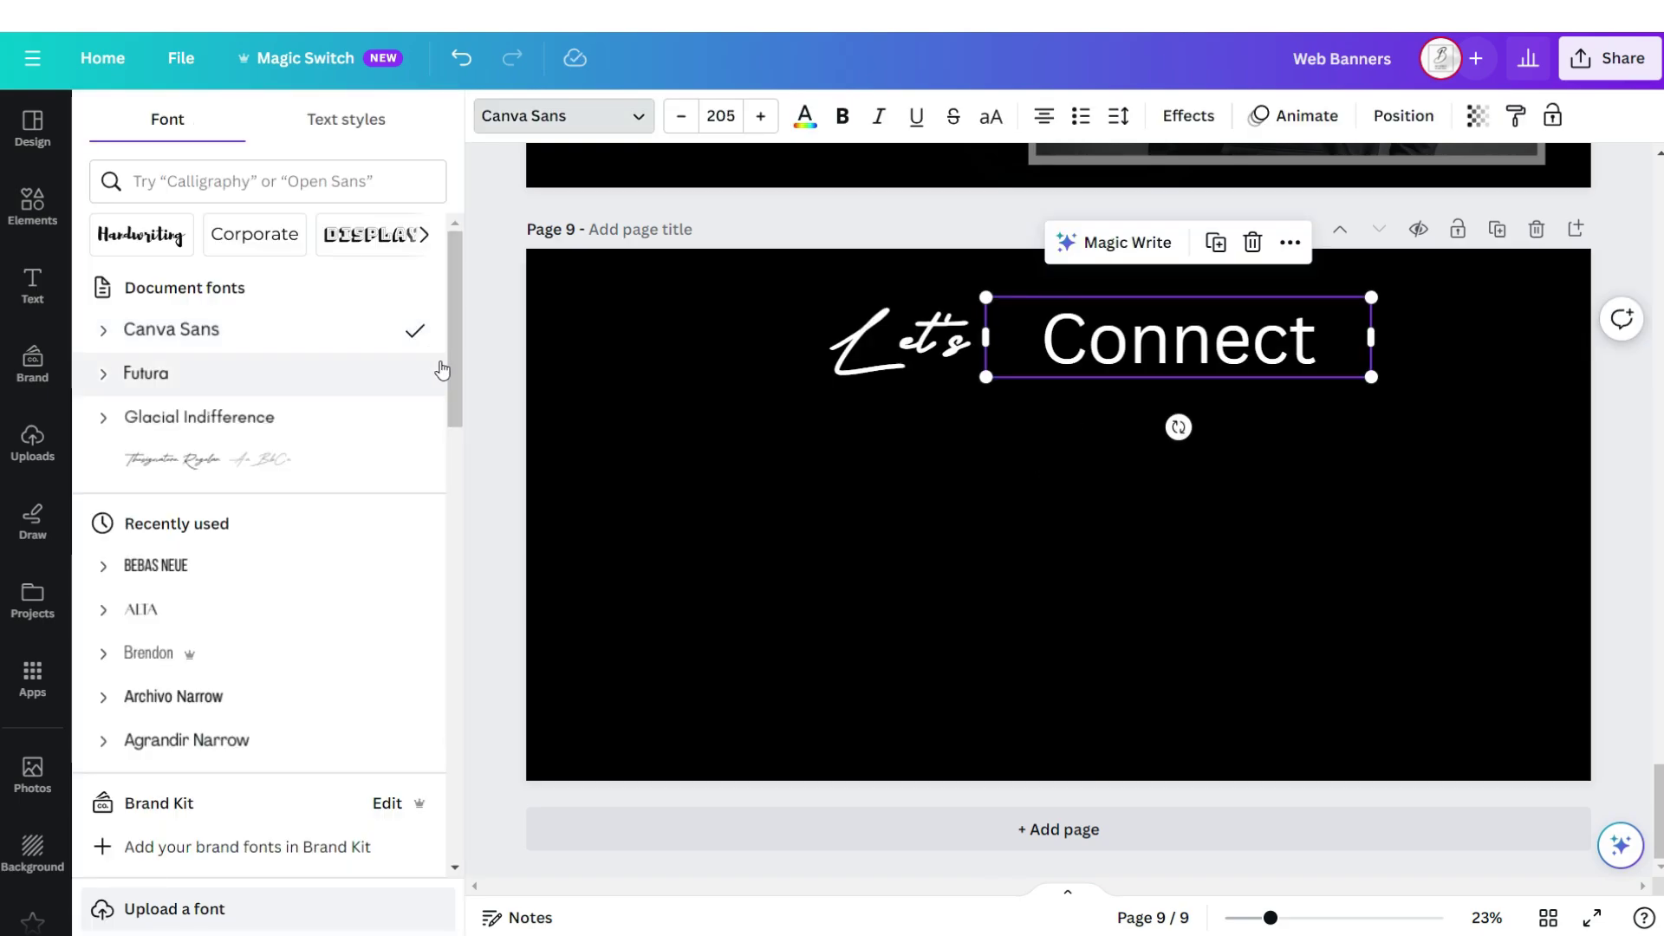
{"action": "left_click", "coordinate": [402, 371]}
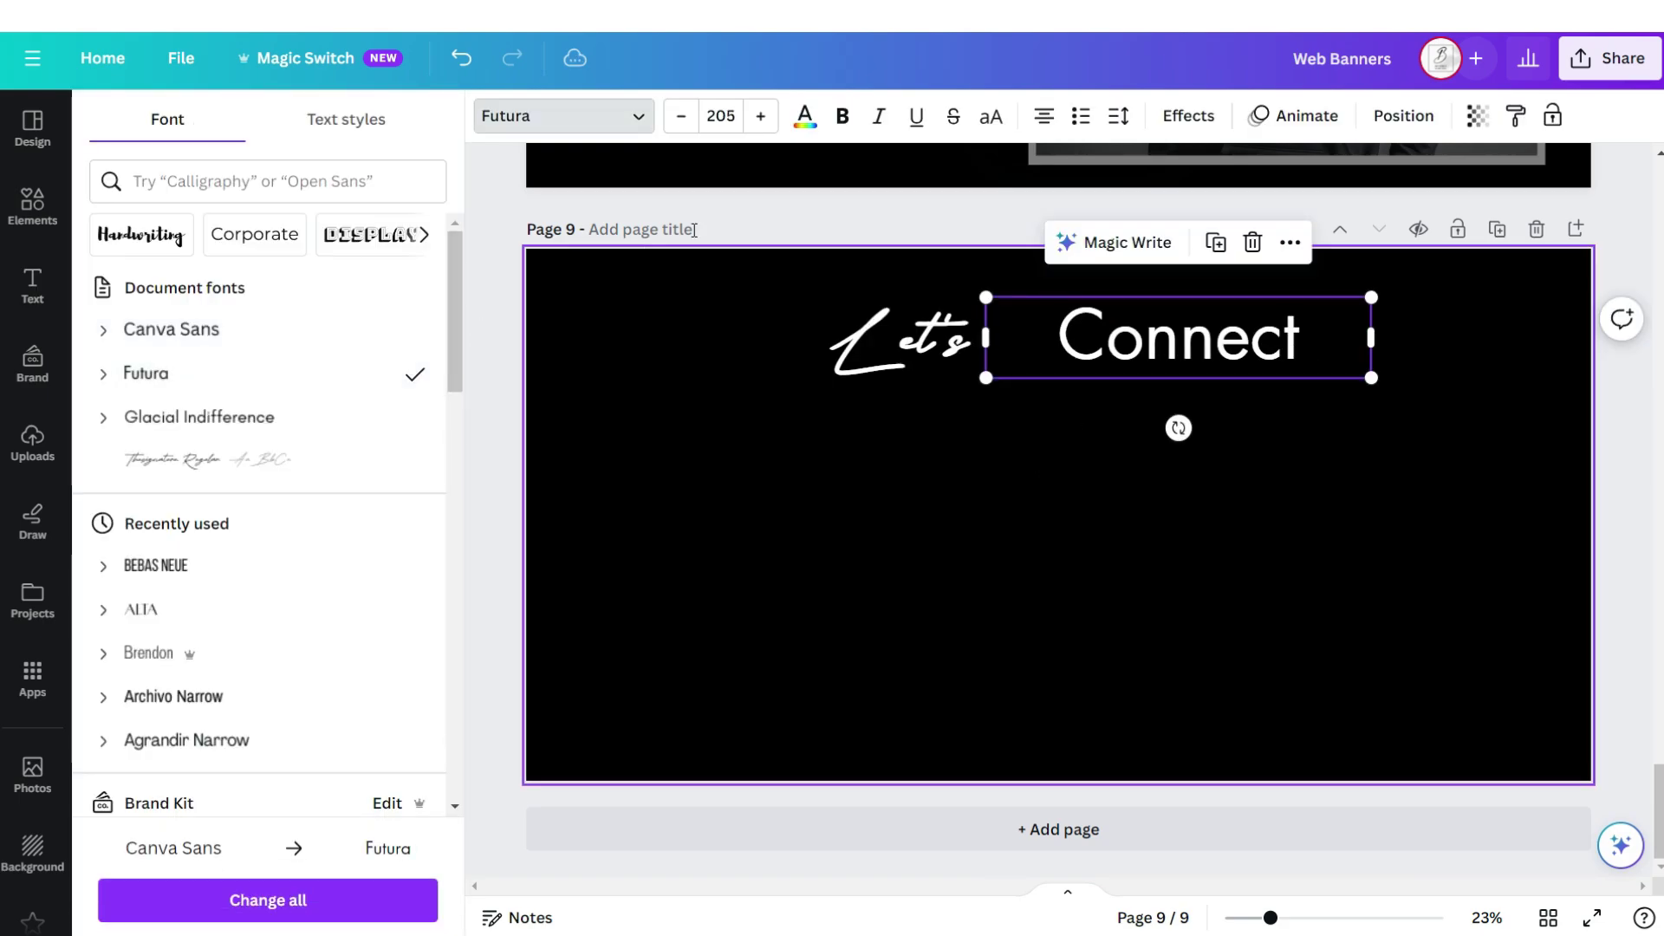
{"action": "left_click", "coordinate": [990, 119]}
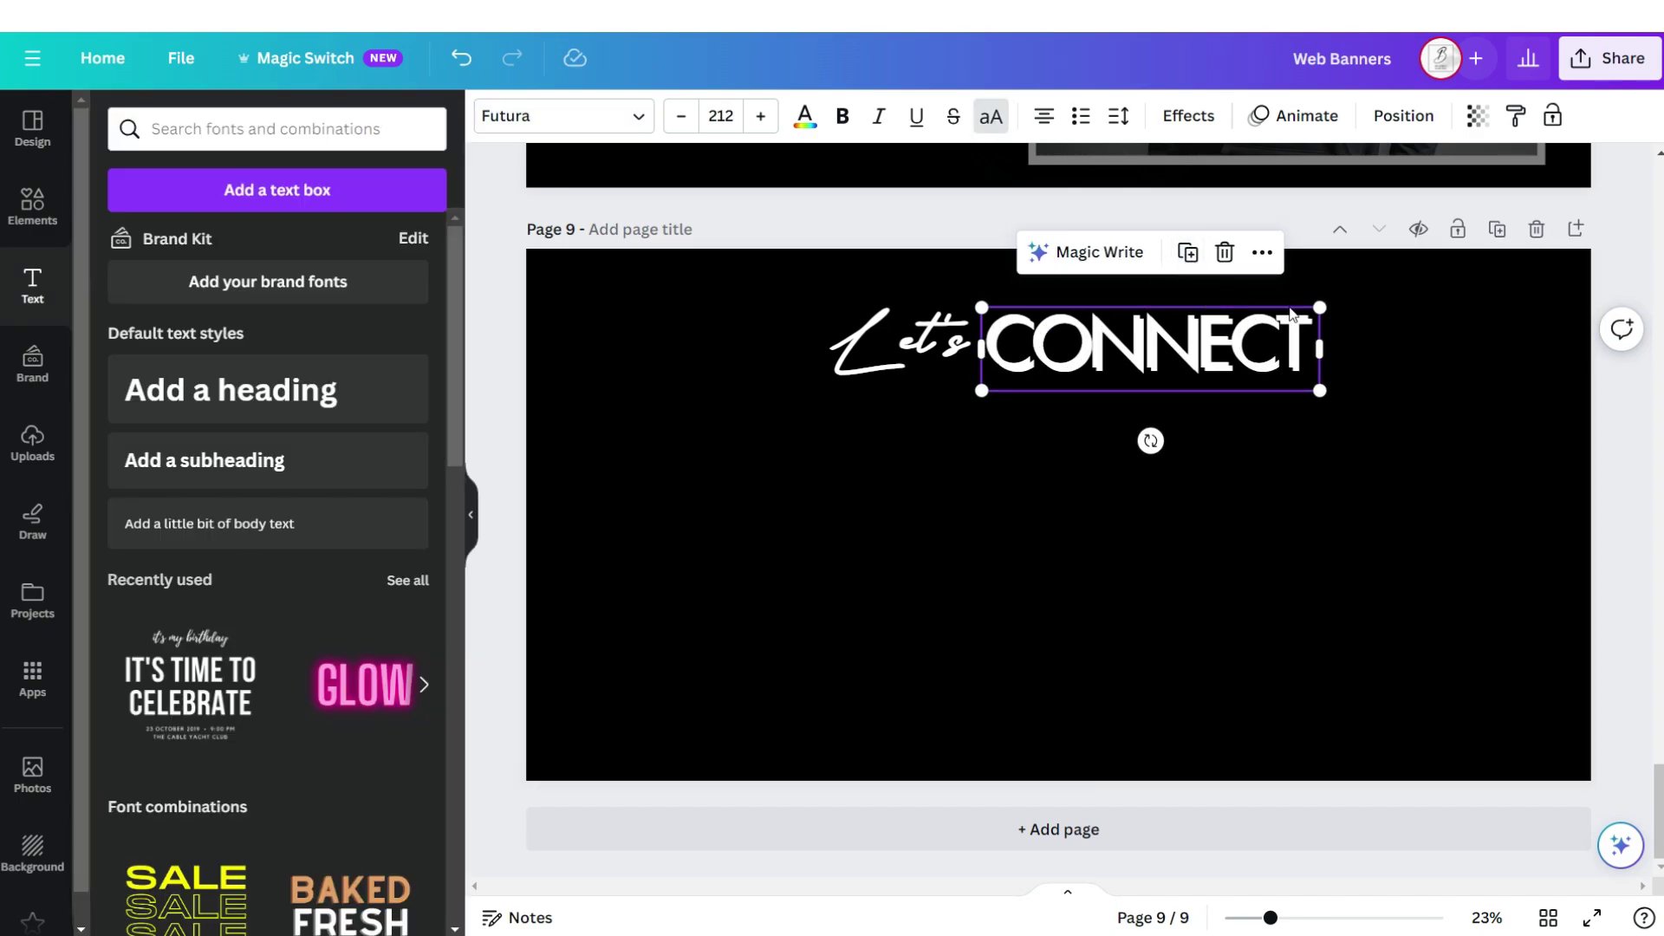
{"action": "left_click_drag", "start_coordinate": [1318, 310], "coordinate": [1248, 408]}
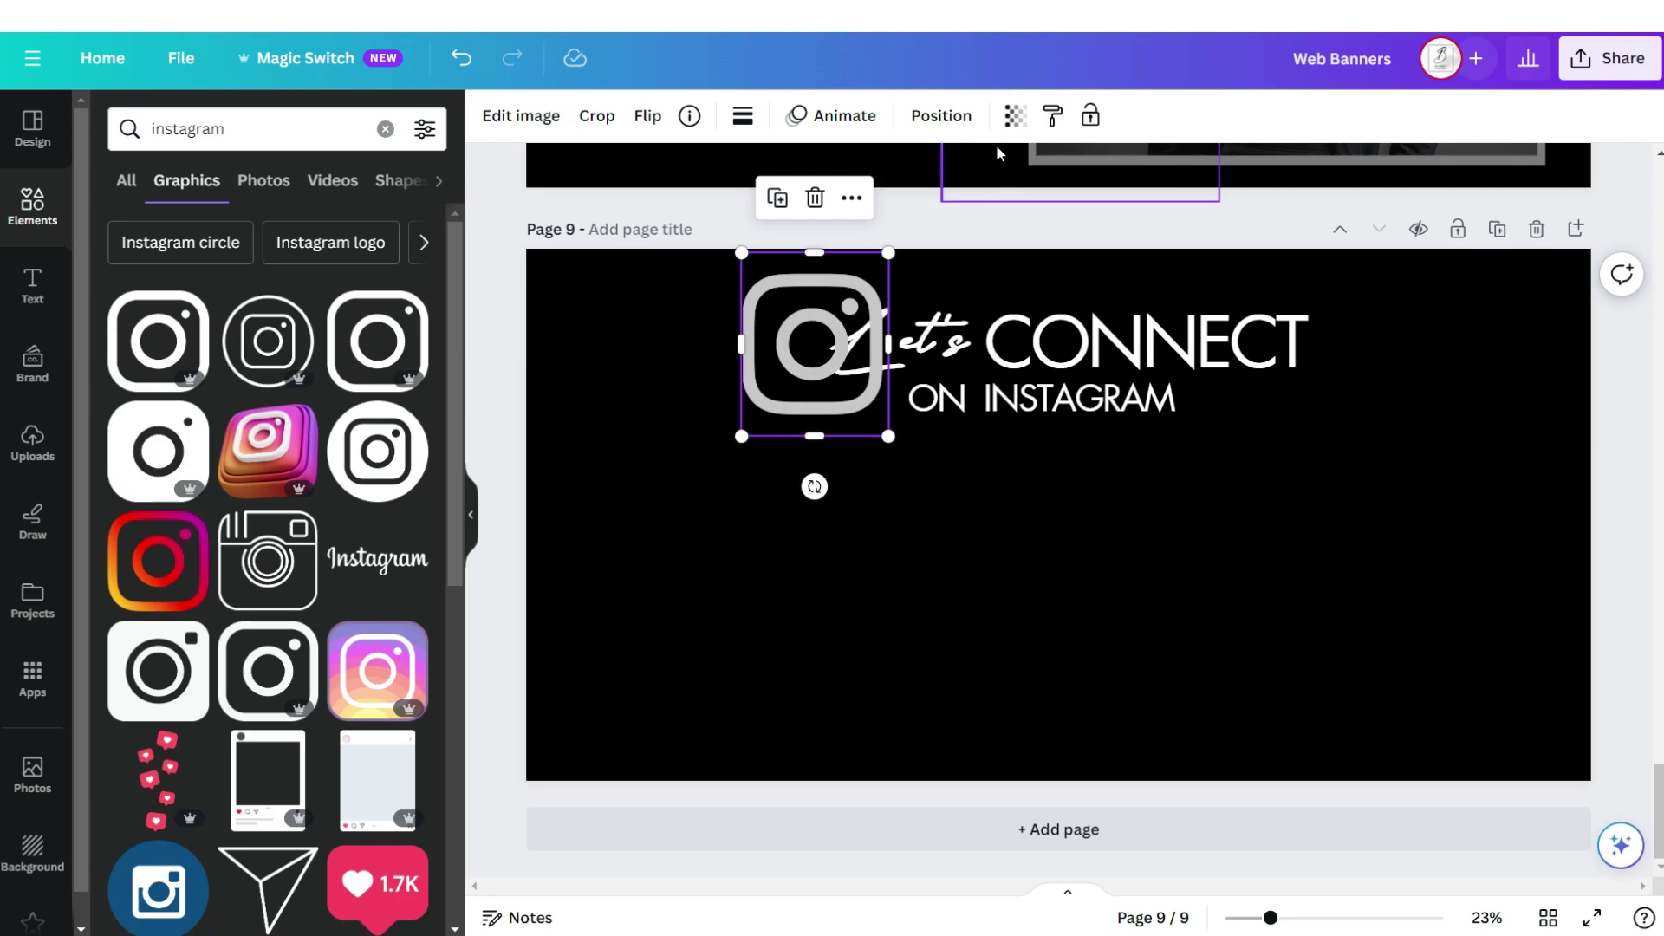
{"action": "left_click", "coordinate": [1015, 116]}
Fade the Instagram icon and add a square photo frame with a copy layered behind it
{"action": "left_click_drag", "start_coordinate": [1016, 208], "coordinate": [847, 201]}
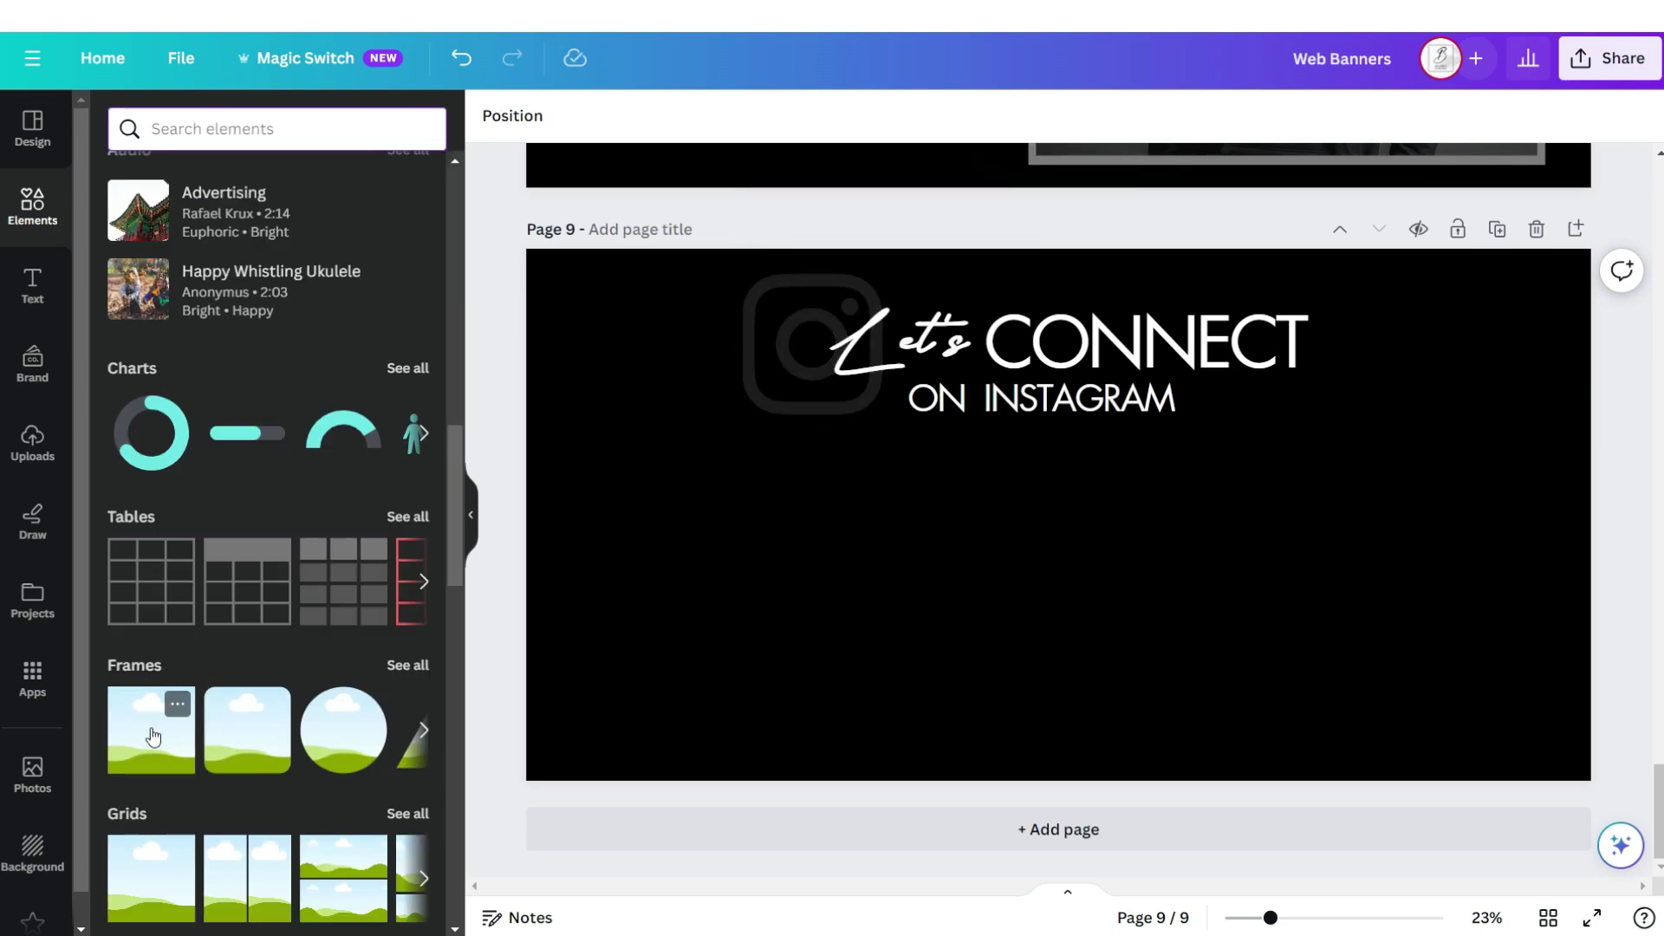
{"action": "left_click", "coordinate": [153, 736]}
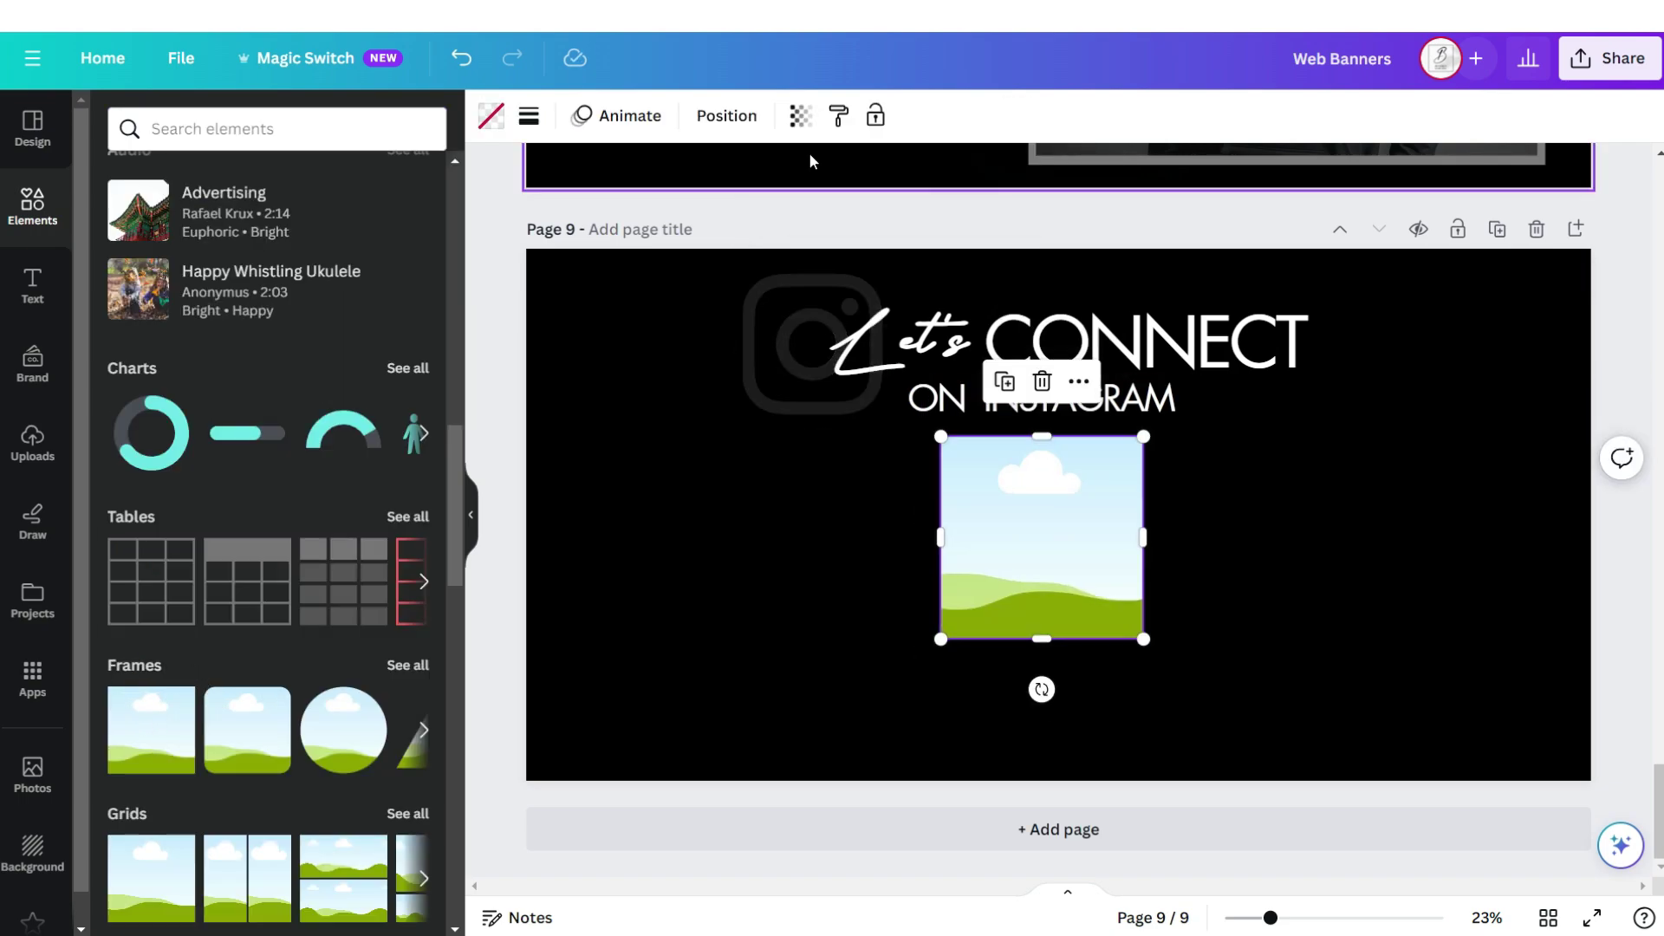
{"action": "left_click", "coordinate": [1005, 383]}
{"action": "left_click", "coordinate": [726, 116]}
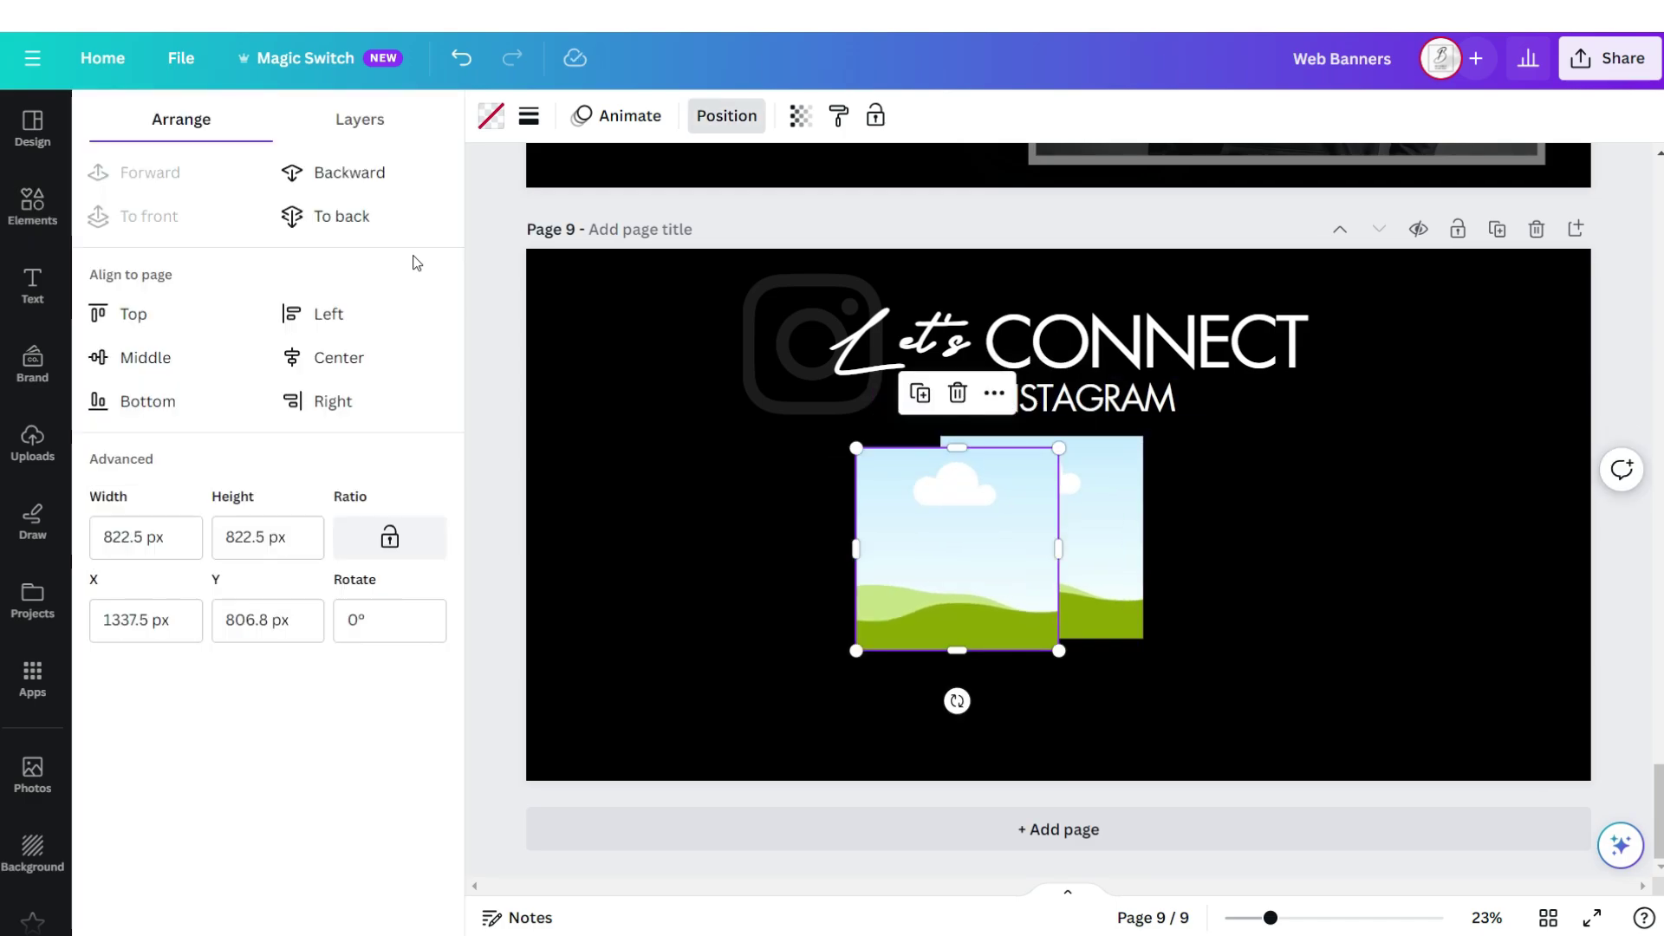
{"action": "left_click", "coordinate": [397, 216]}
{"action": "left_click_drag", "start_coordinate": [1005, 537], "coordinate": [1006, 544]}
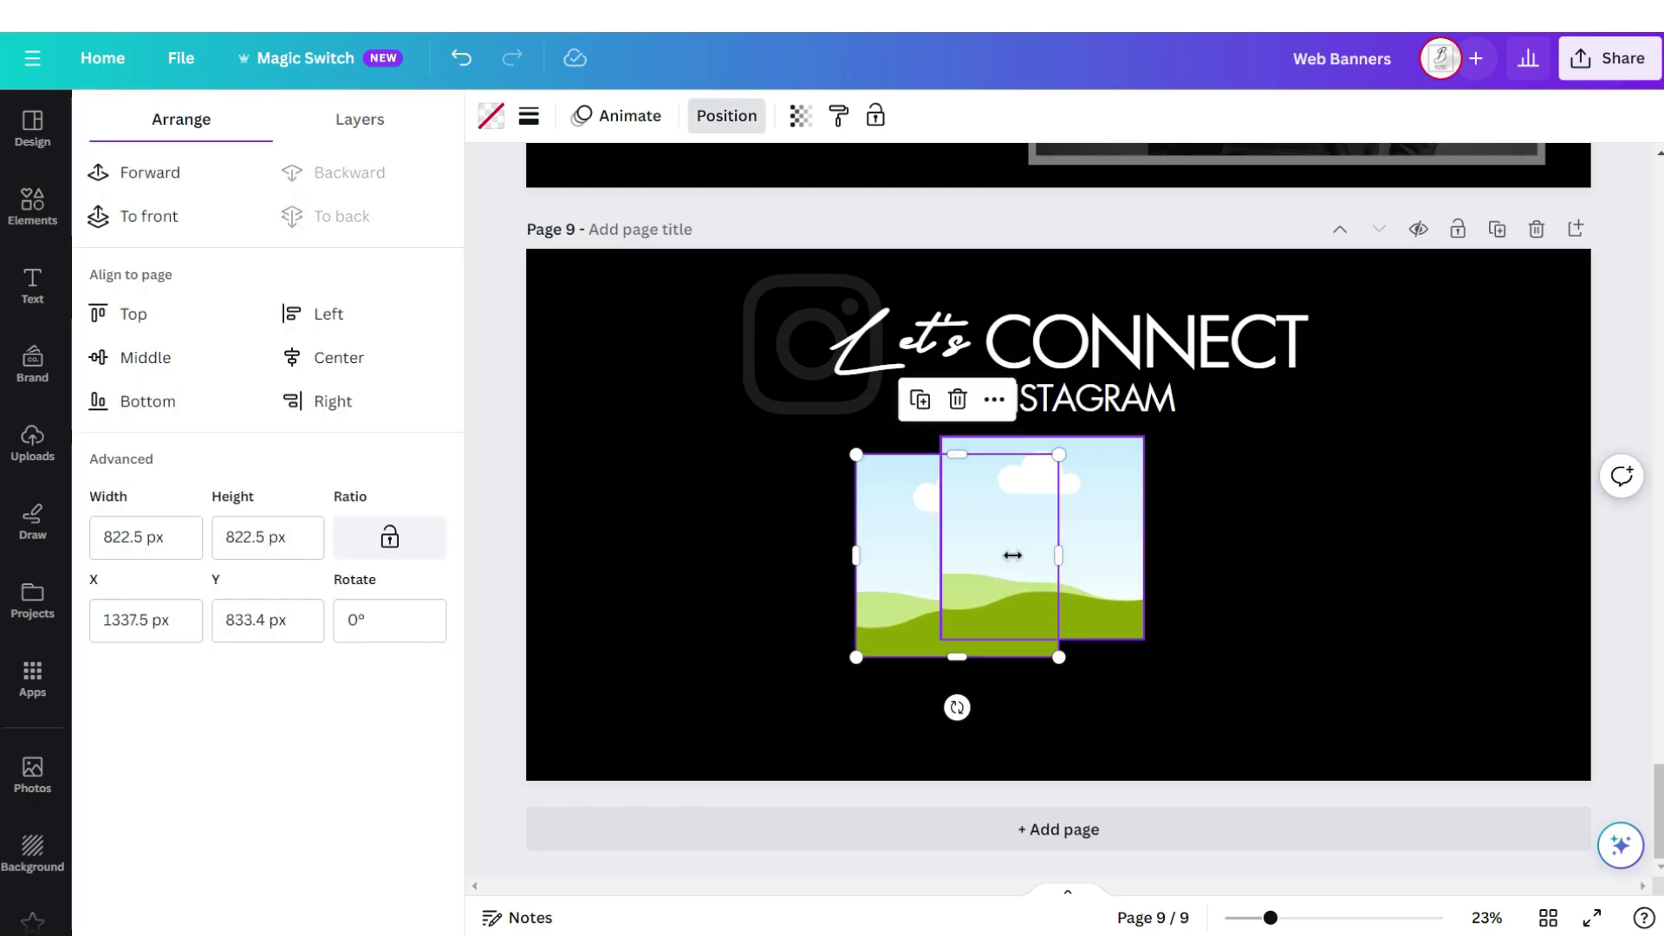
{"action": "left_click", "coordinate": [919, 400]}
{"action": "left_click", "coordinate": [835, 418]}
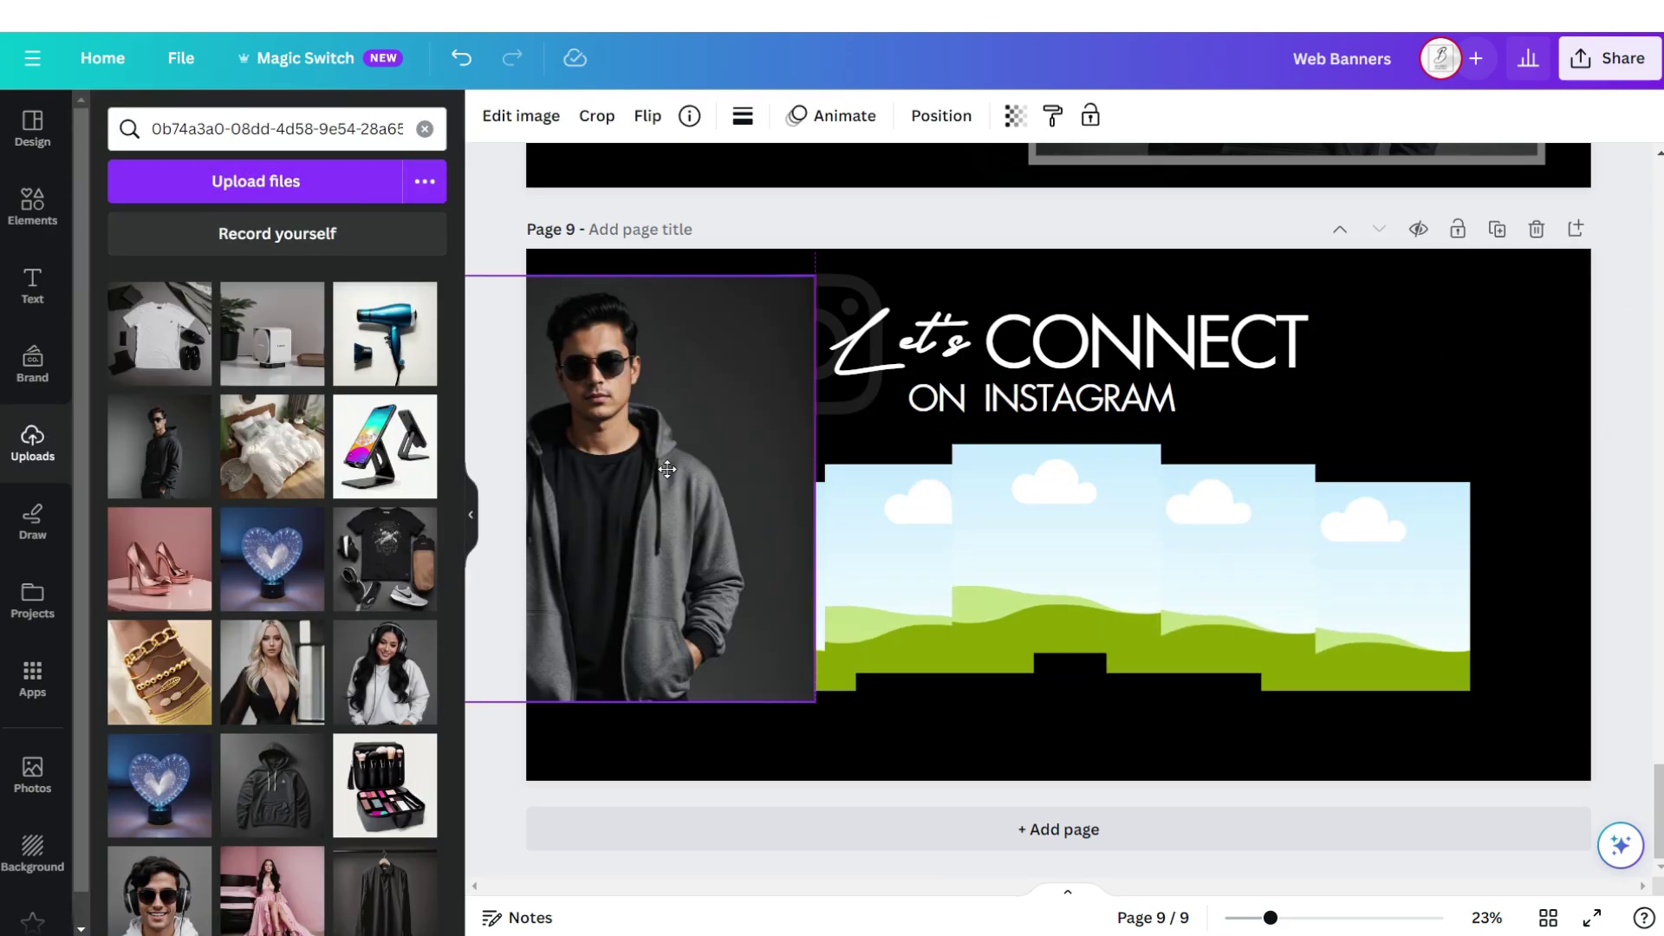
{"action": "left_click_drag", "start_coordinate": [672, 464], "coordinate": [1057, 546]}
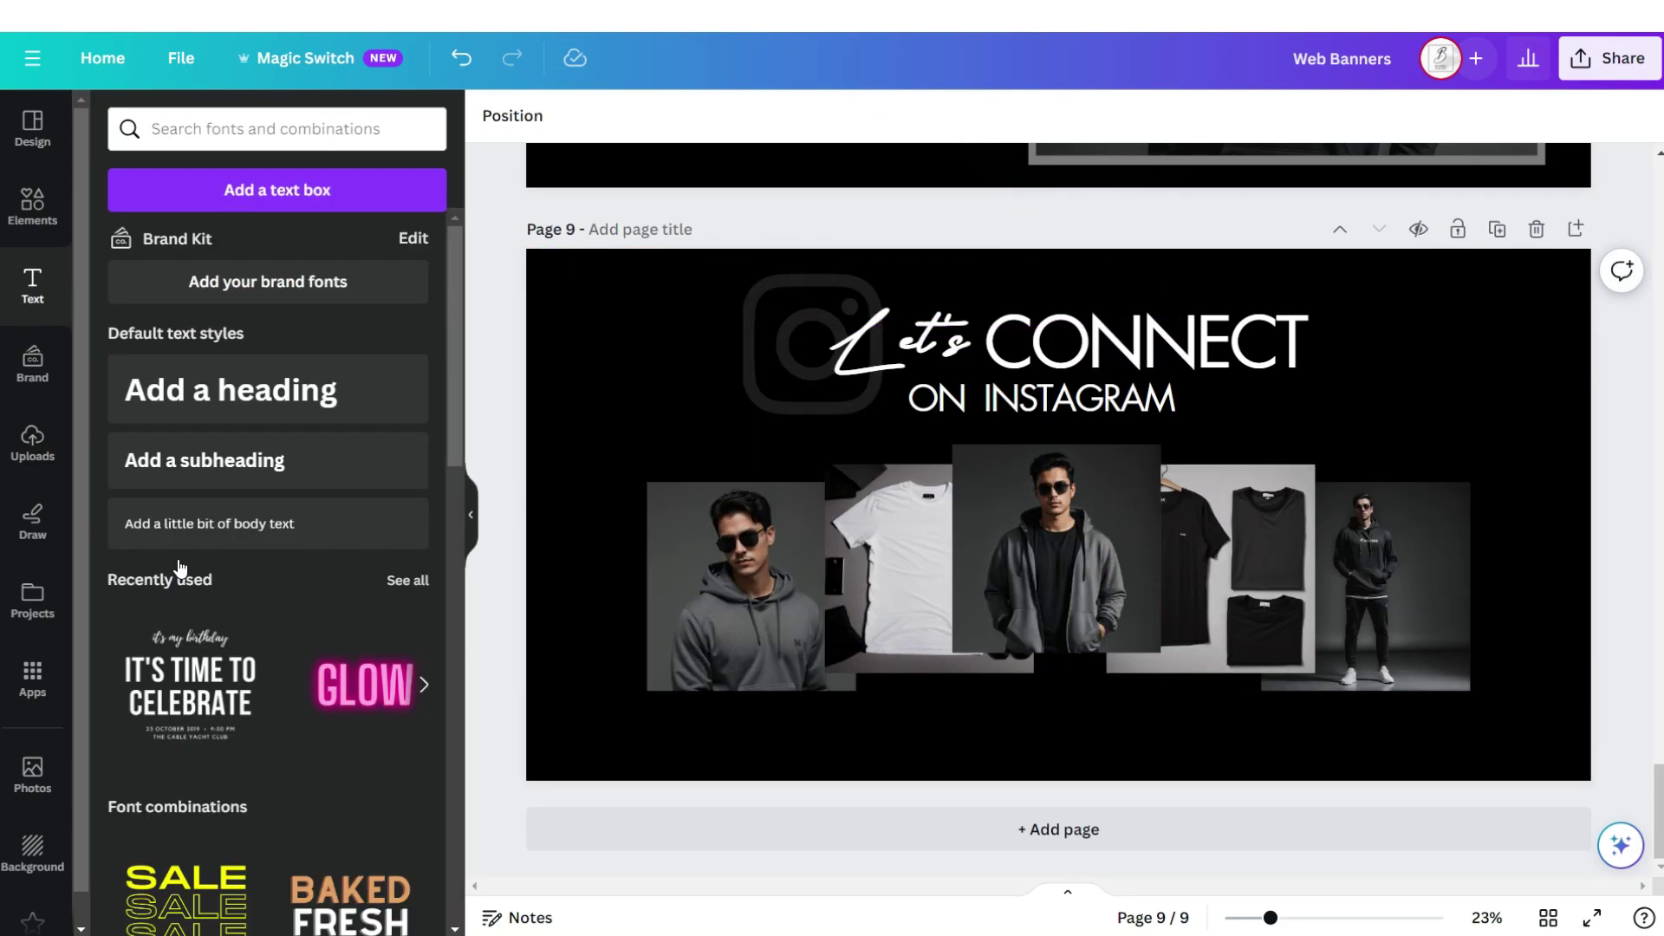
{"action": "left_click", "coordinate": [208, 539]}
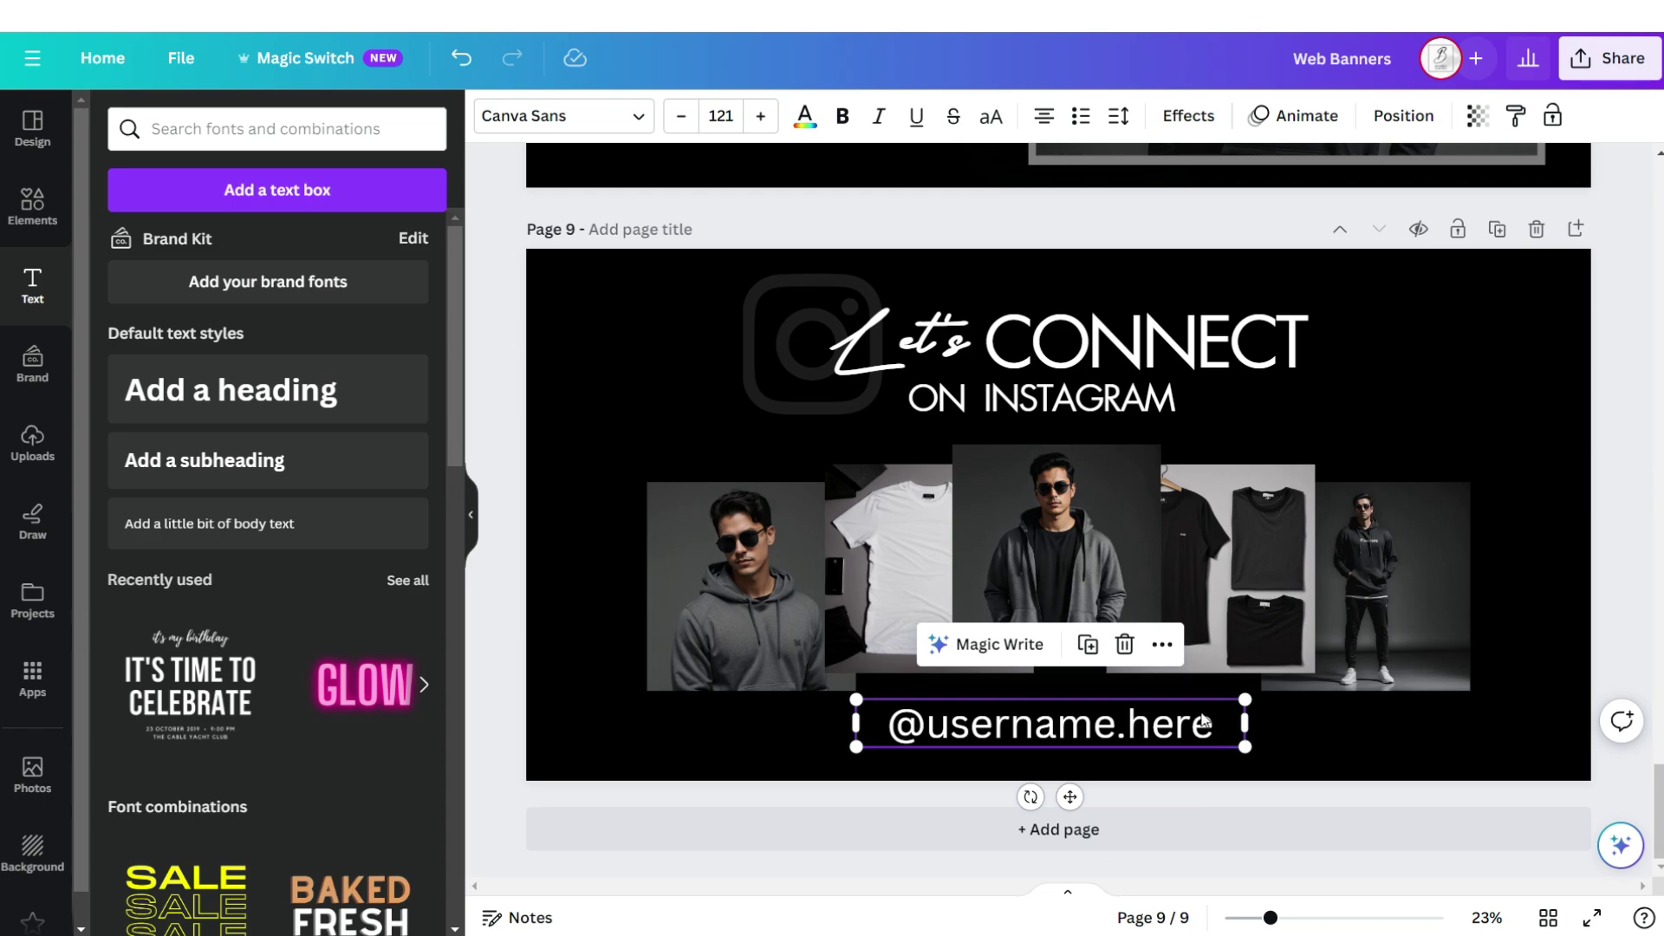
{"action": "left_click", "coordinate": [563, 115]}
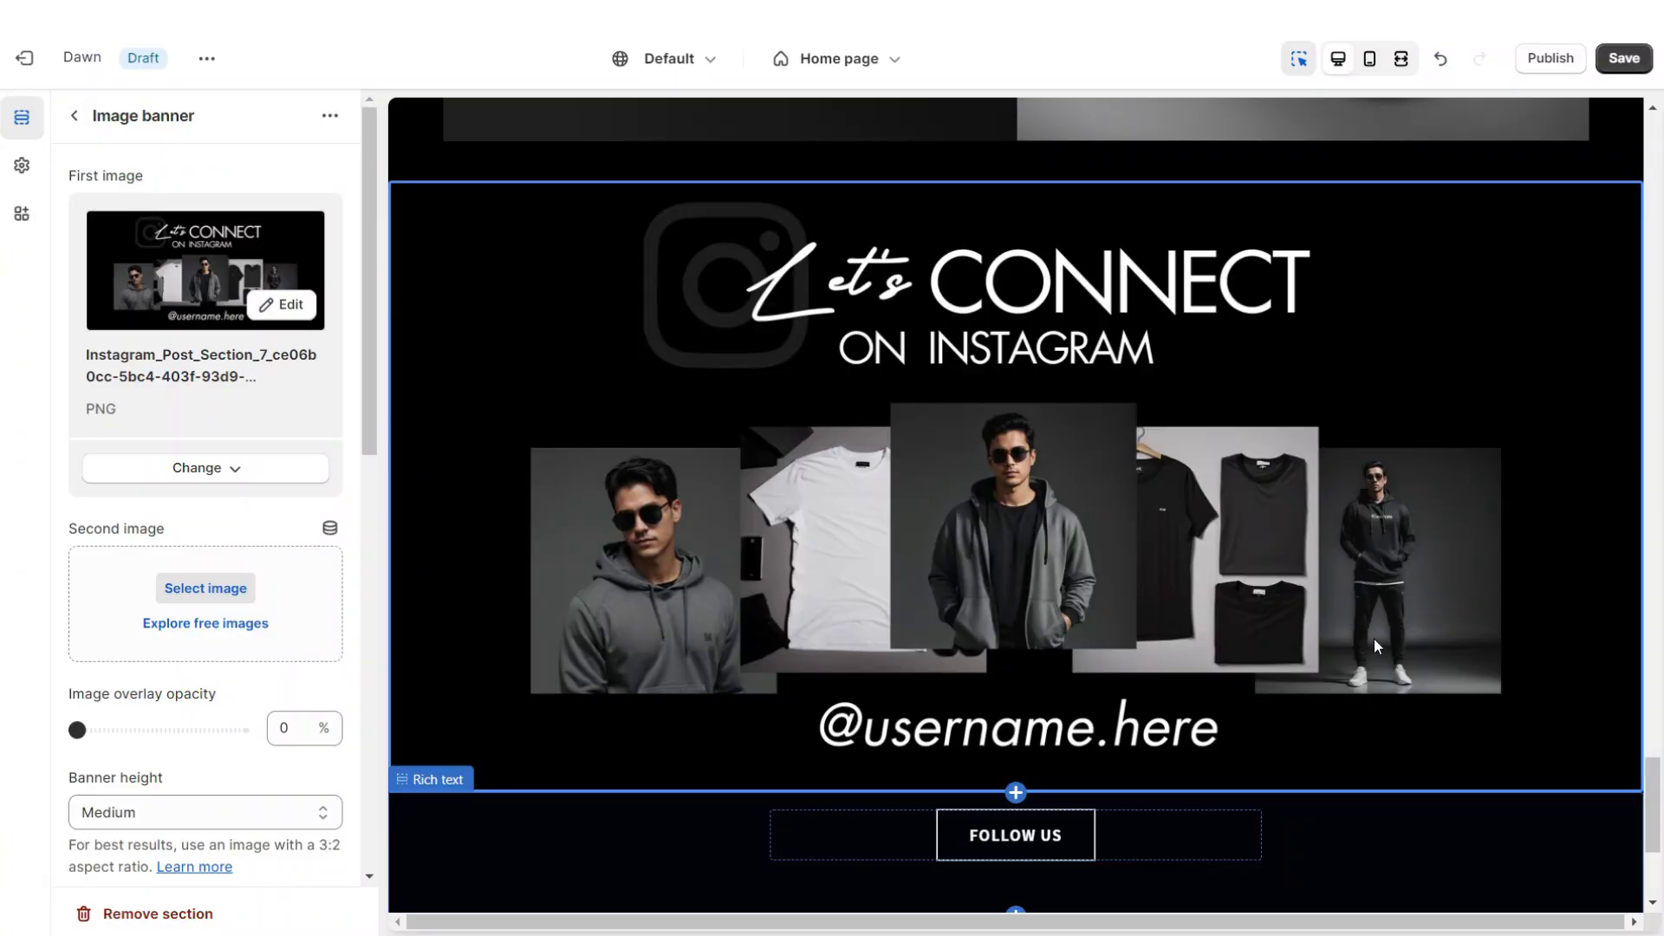
Set the image banner's height to Adapt to first image
{"action": "scroll", "coordinate": [112, 452], "scroll_direction": "down", "scroll_amount": 4}
{"action": "left_click", "coordinate": [130, 486]}
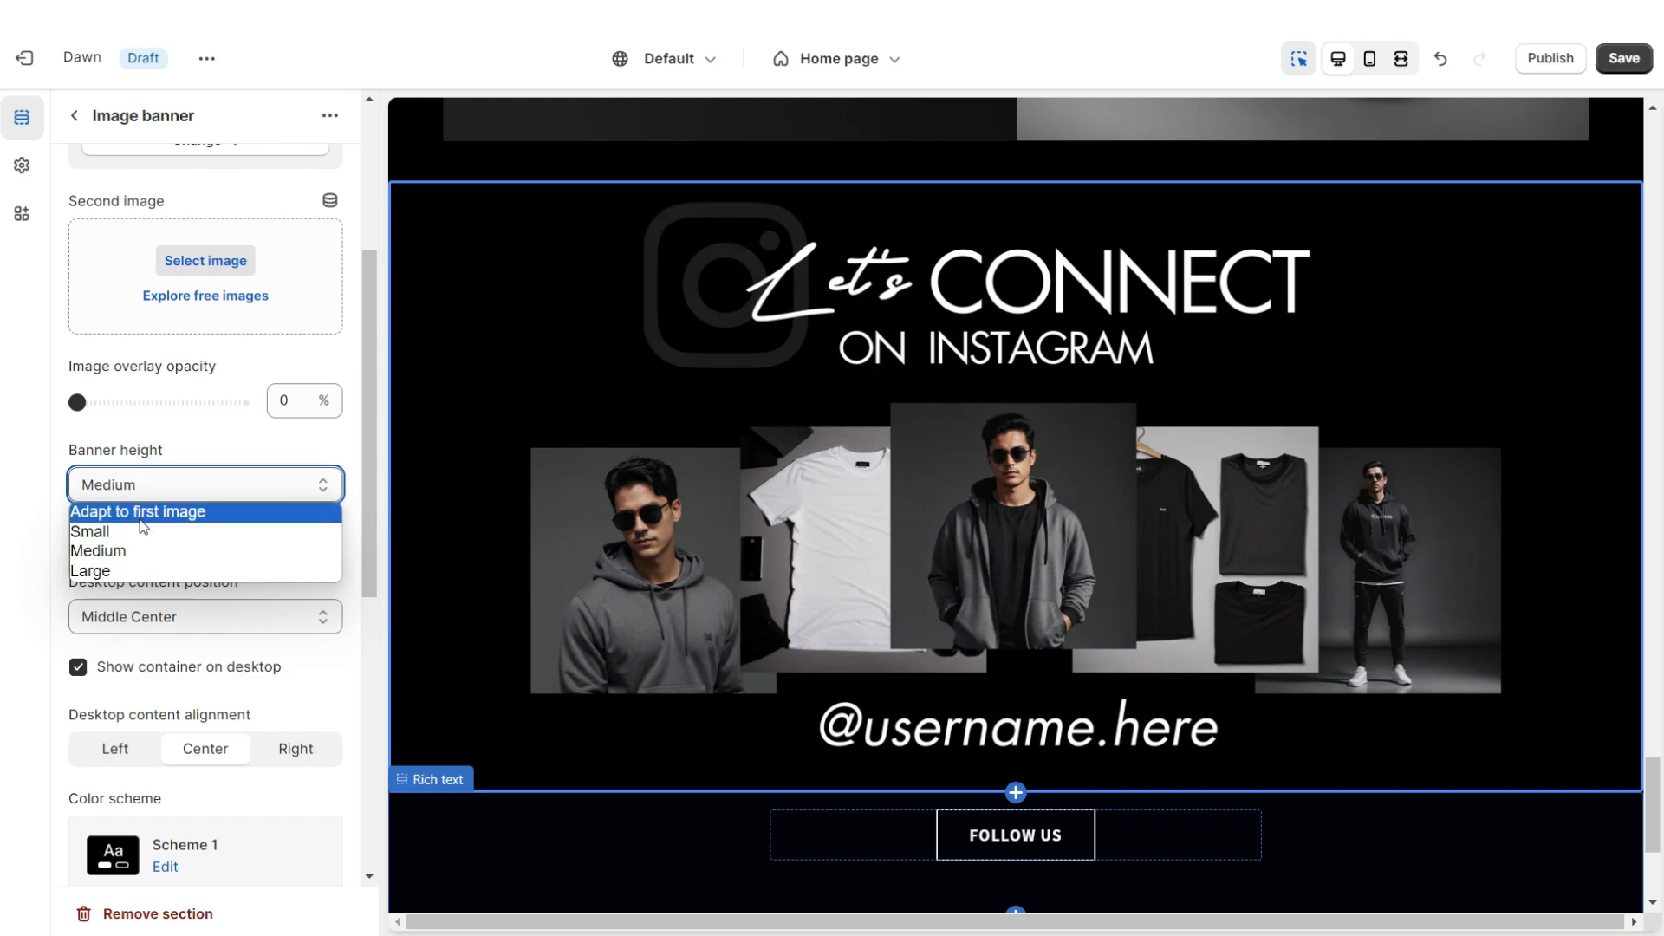
{"action": "left_click", "coordinate": [141, 519]}
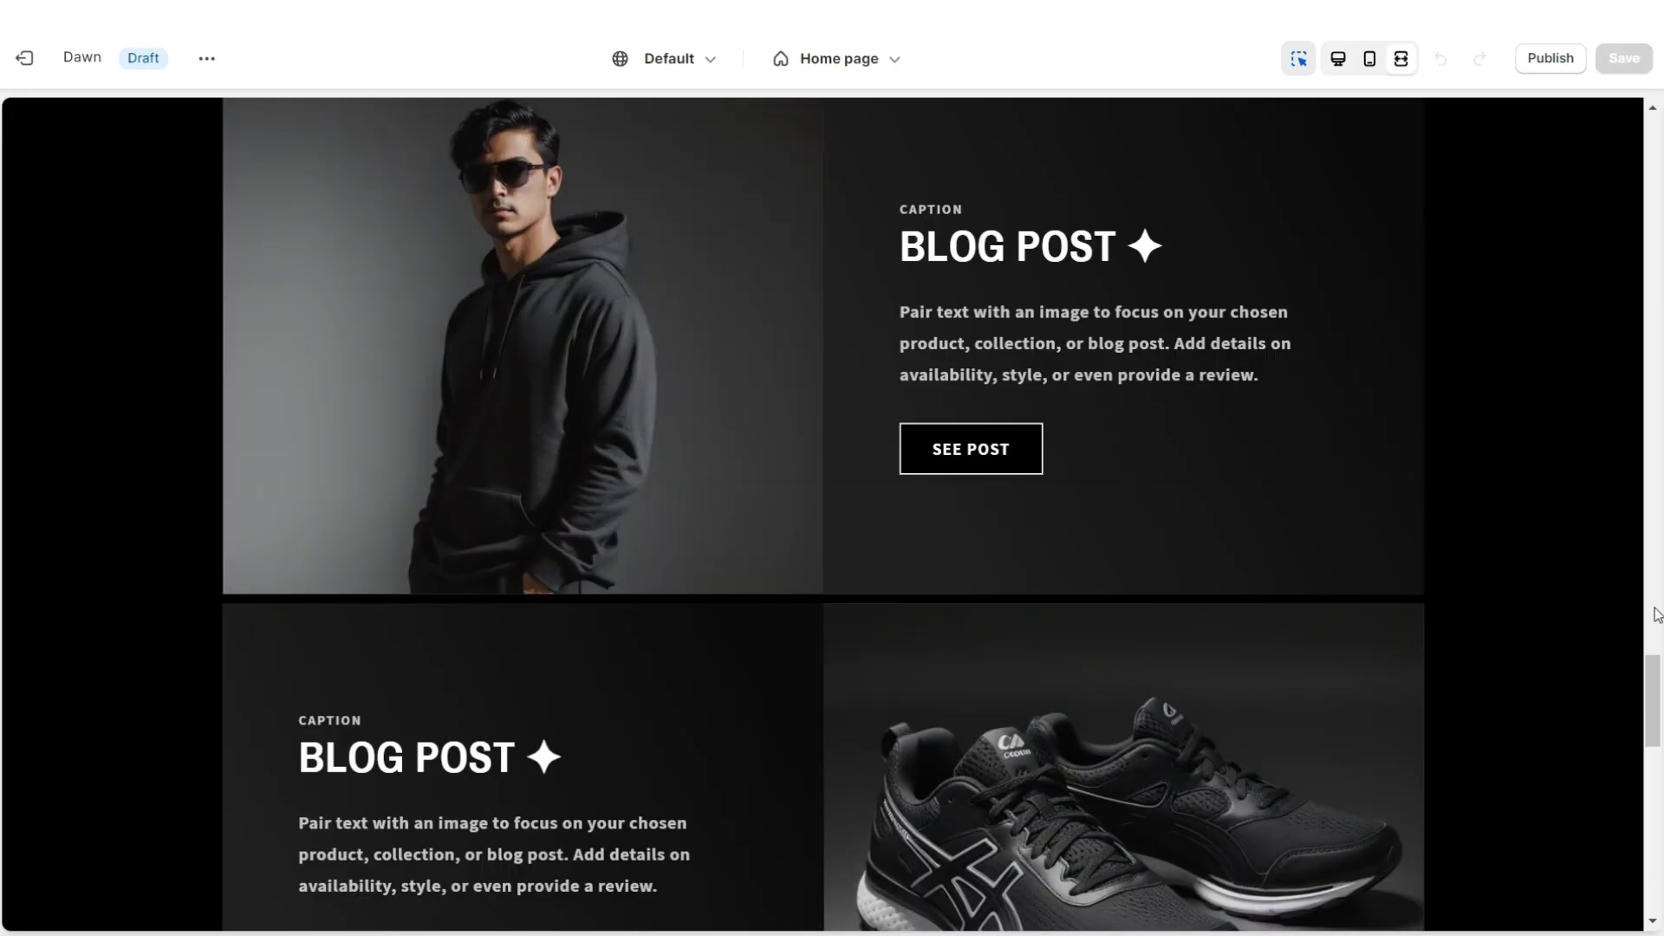
{"action": "scroll", "coordinate": [1656, 615], "scroll_direction": "down", "scroll_amount": 10}
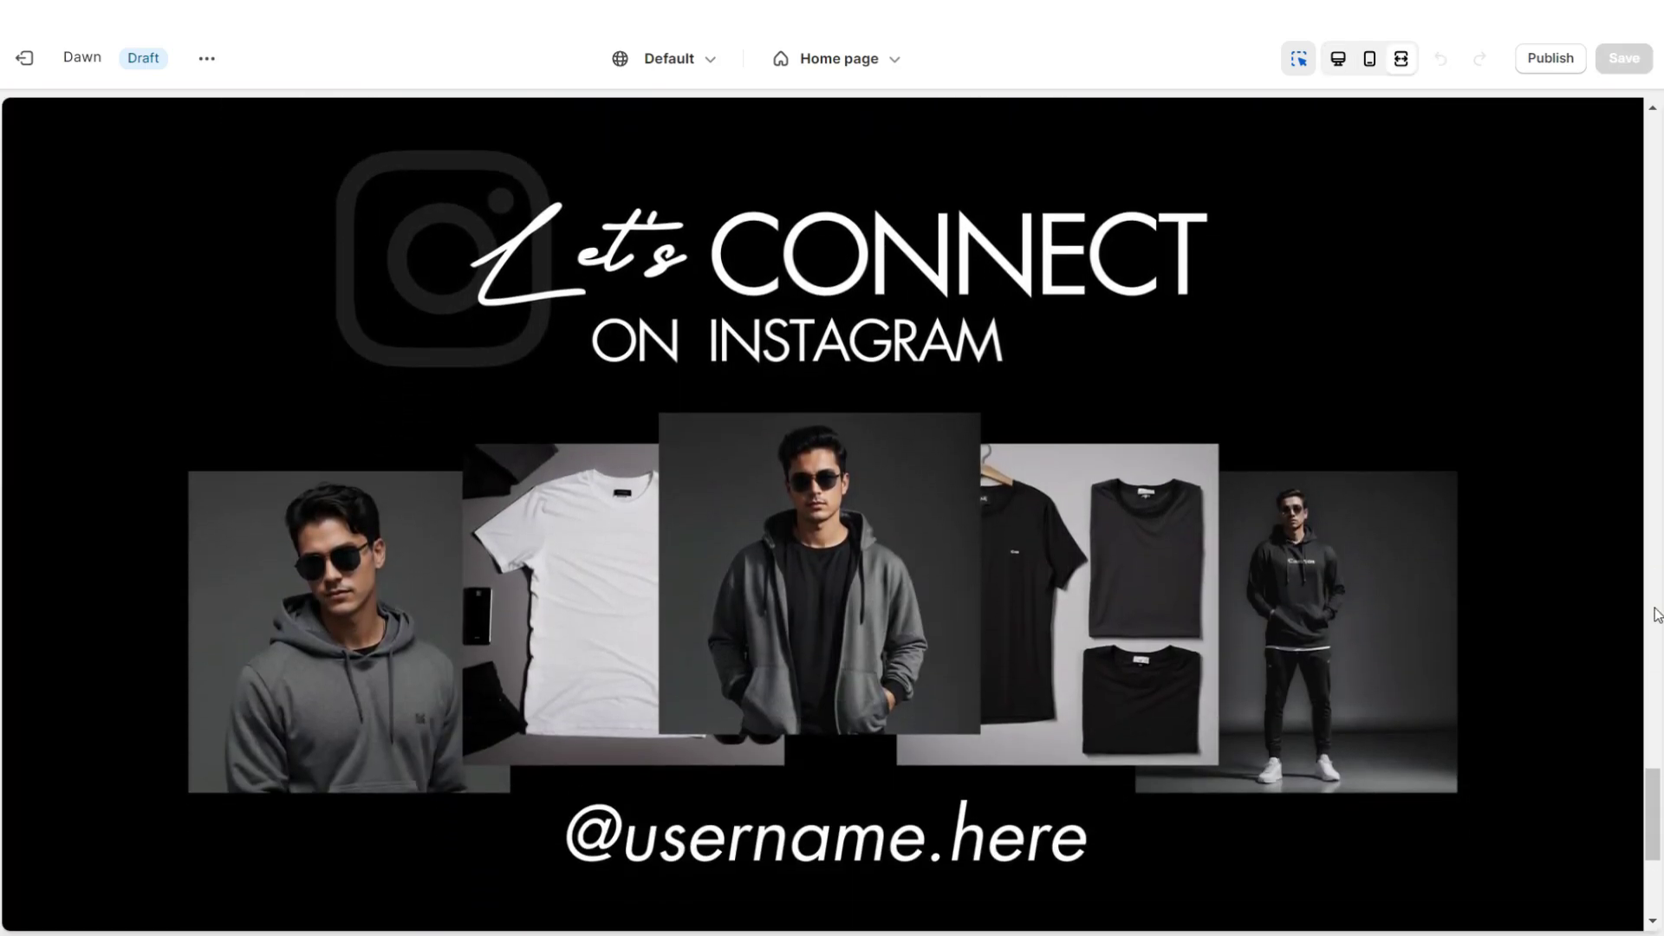
{"action": "scroll", "coordinate": [1656, 615], "scroll_direction": "down", "scroll_amount": 3}
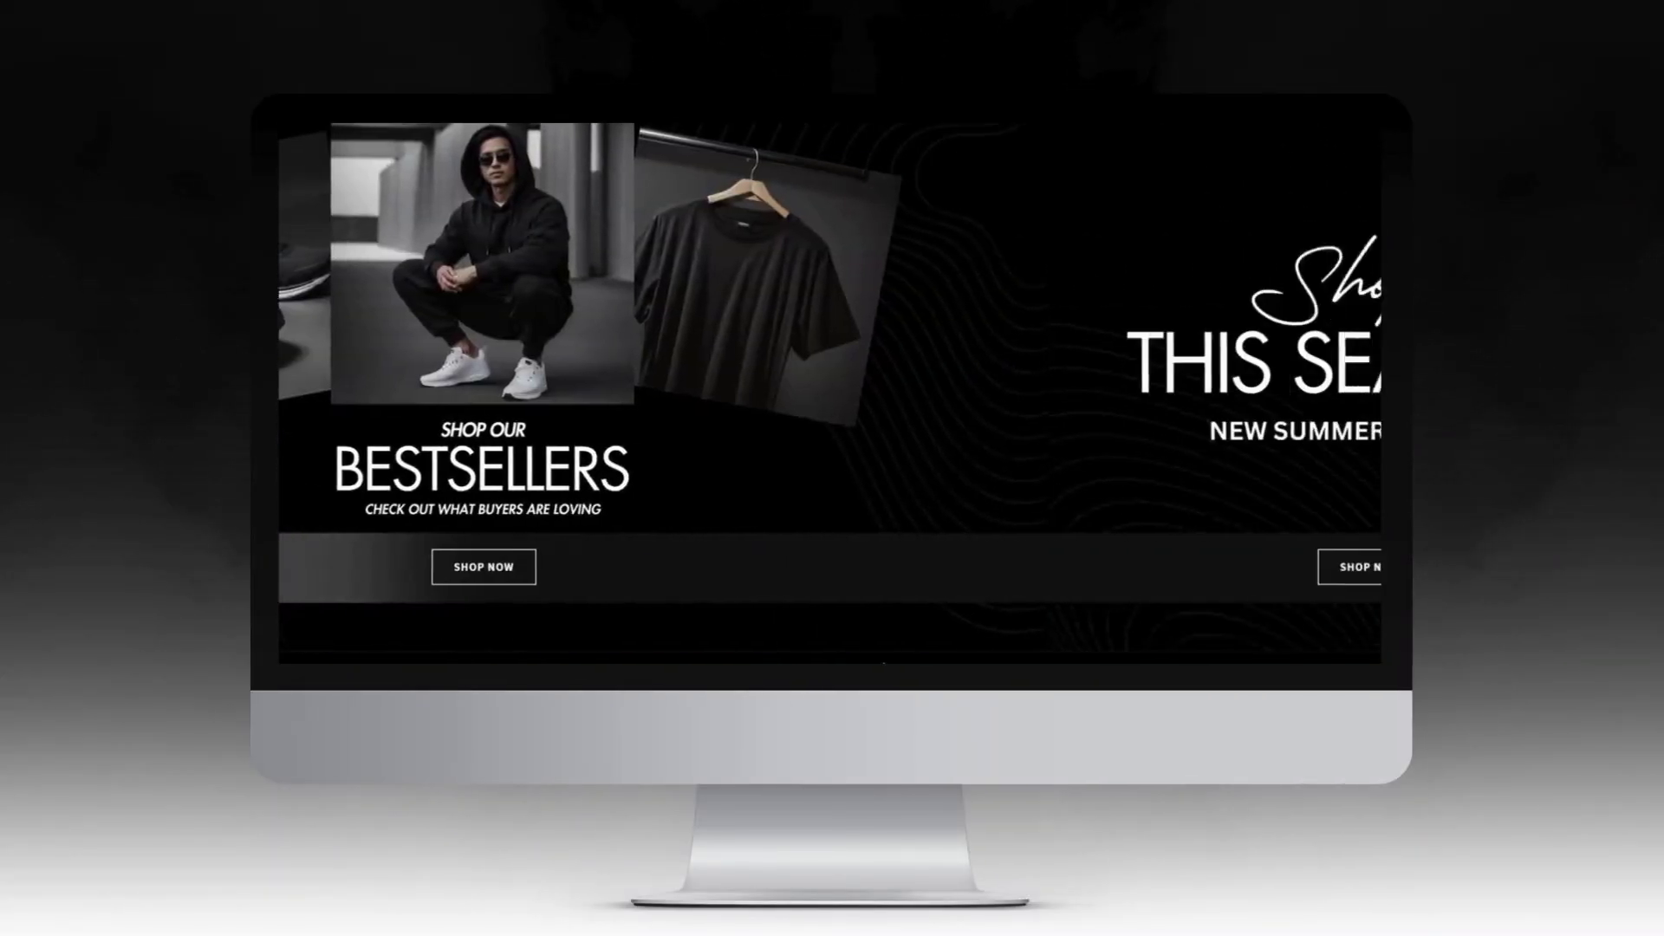